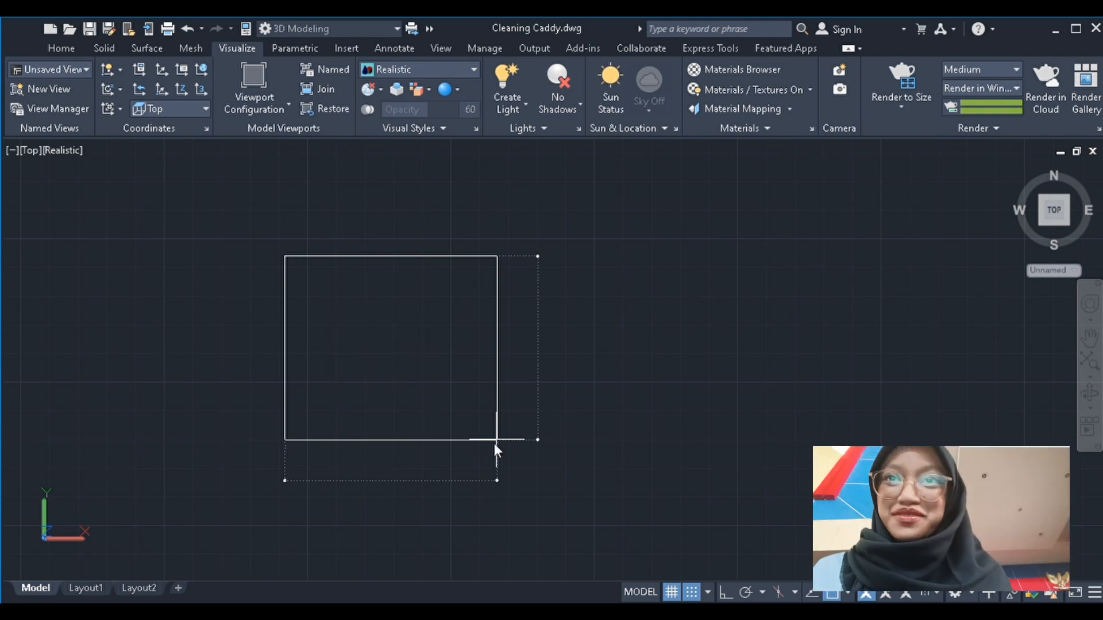
Draw the first rectangle in the top view as the base outline for the caddy body
{"action": "left_click", "coordinate": [495, 442]}
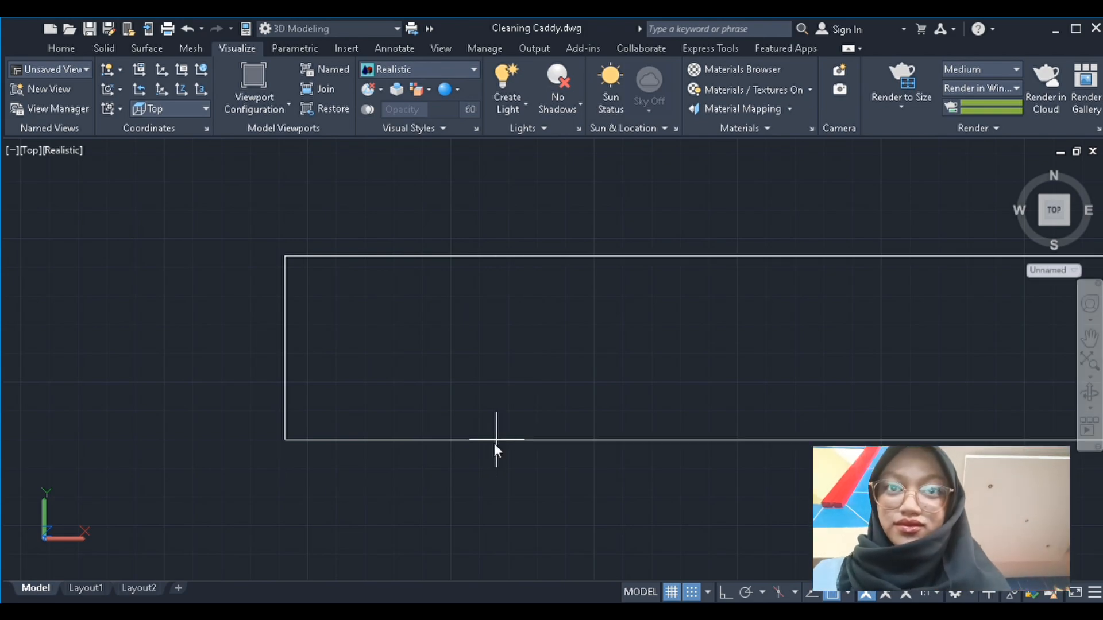
{"action": "key", "text": "ctrl+z"}
{"action": "scroll", "coordinate": [242, 271], "scroll_direction": "down", "scroll_amount": 6}
{"action": "middle_click_drag", "start_coordinate": [403, 201], "coordinate": [534, 310]}
{"action": "scroll", "coordinate": [507, 286], "scroll_direction": "up", "scroll_amount": 2}
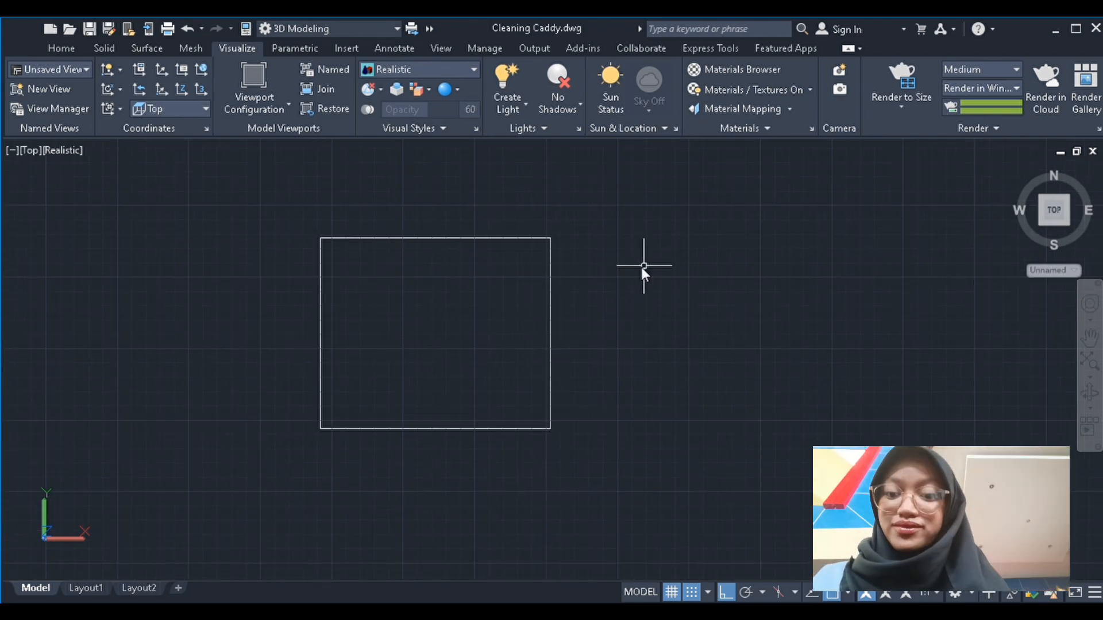
Draw a second, slightly larger rectangle beside the first one
{"action": "key", "text": "F8"}
{"action": "left_click", "coordinate": [651, 205]}
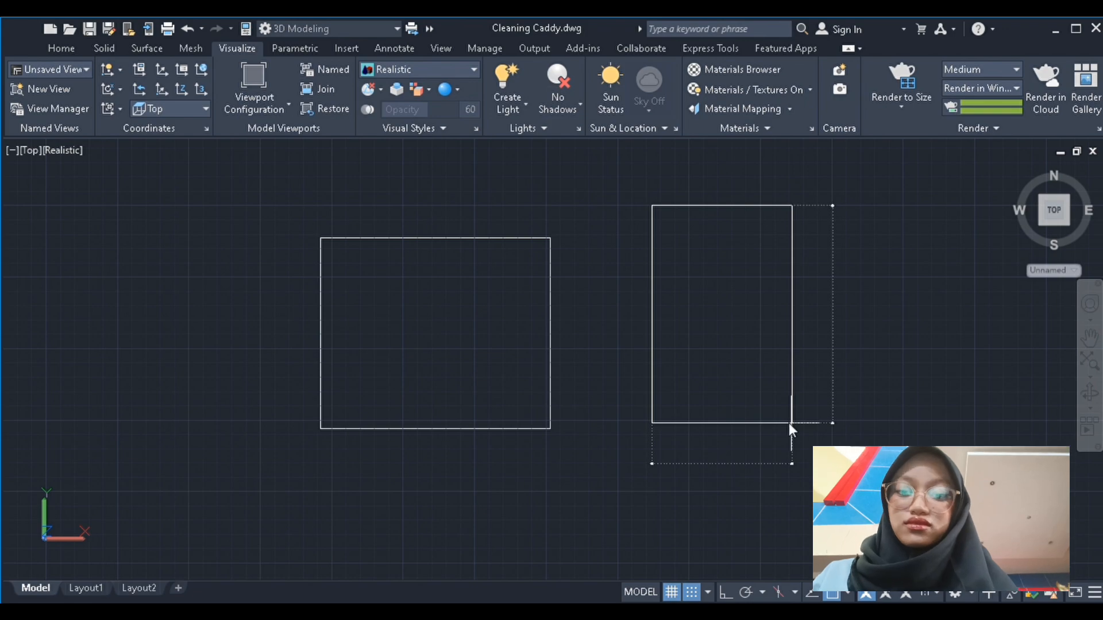
{"action": "key", "text": "Tab"}
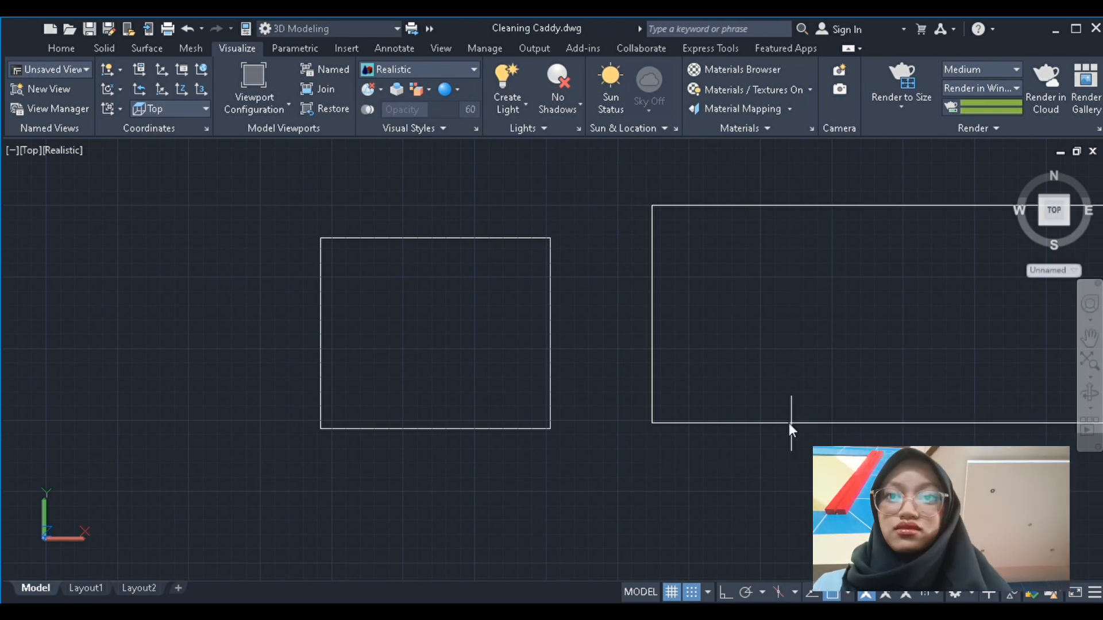
{"action": "key", "text": "Return"}
Move the larger rectangle straight down so it sits level with the first rectangle
{"action": "key", "text": "F8"}
{"action": "scroll", "coordinate": [642, 228], "scroll_direction": "down", "scroll_amount": 5}
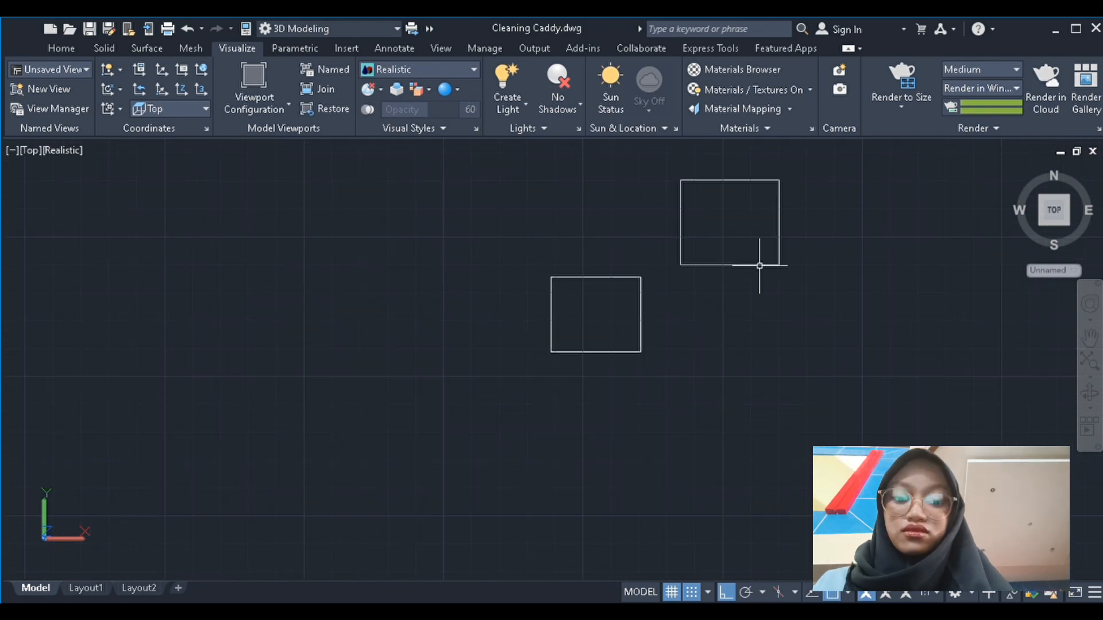
{"action": "left_click", "coordinate": [749, 265]}
{"action": "type", "text": "m"}
{"action": "key", "text": "Return"}
{"action": "left_click", "coordinate": [730, 222]}
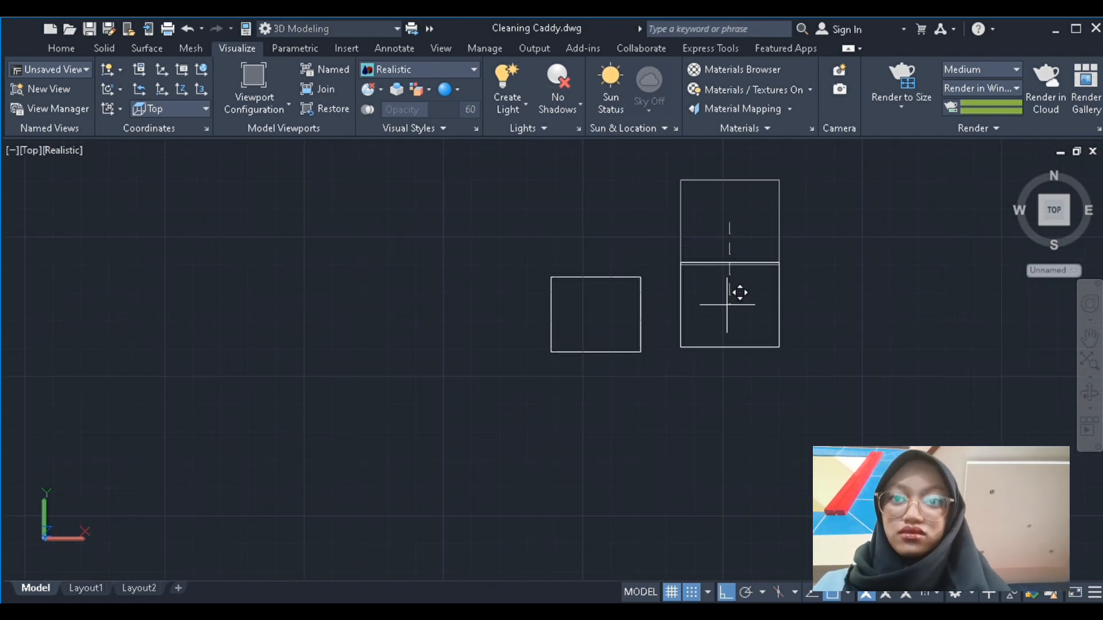
{"action": "left_click", "coordinate": [703, 313]}
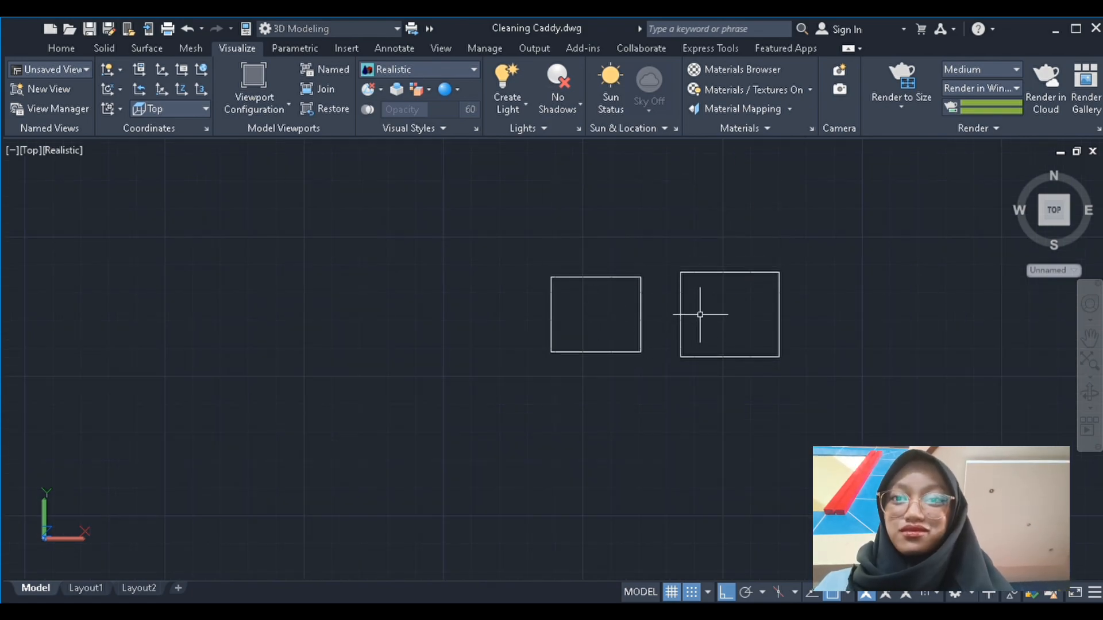
Draw a small narrow rectangle below the two existing rectangles
{"action": "scroll", "coordinate": [376, 277], "scroll_direction": "down", "scroll_amount": 2}
{"action": "scroll", "coordinate": [578, 277], "scroll_direction": "up", "scroll_amount": 2}
{"action": "type", "text": "rec"}
{"action": "key", "text": "Return"}
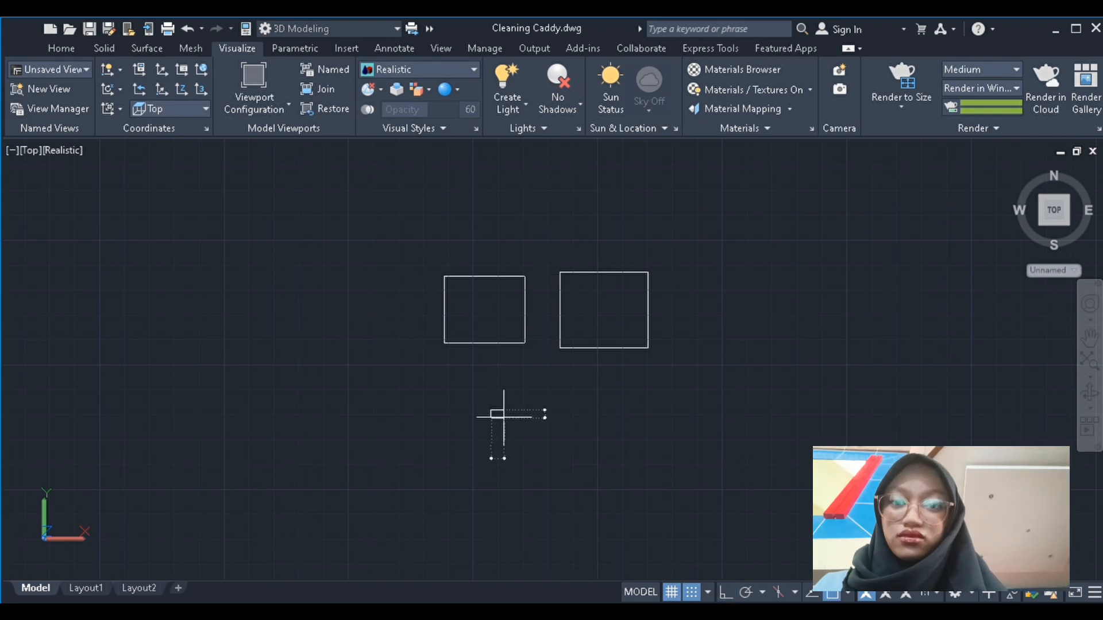
{"action": "left_click", "coordinate": [491, 410]}
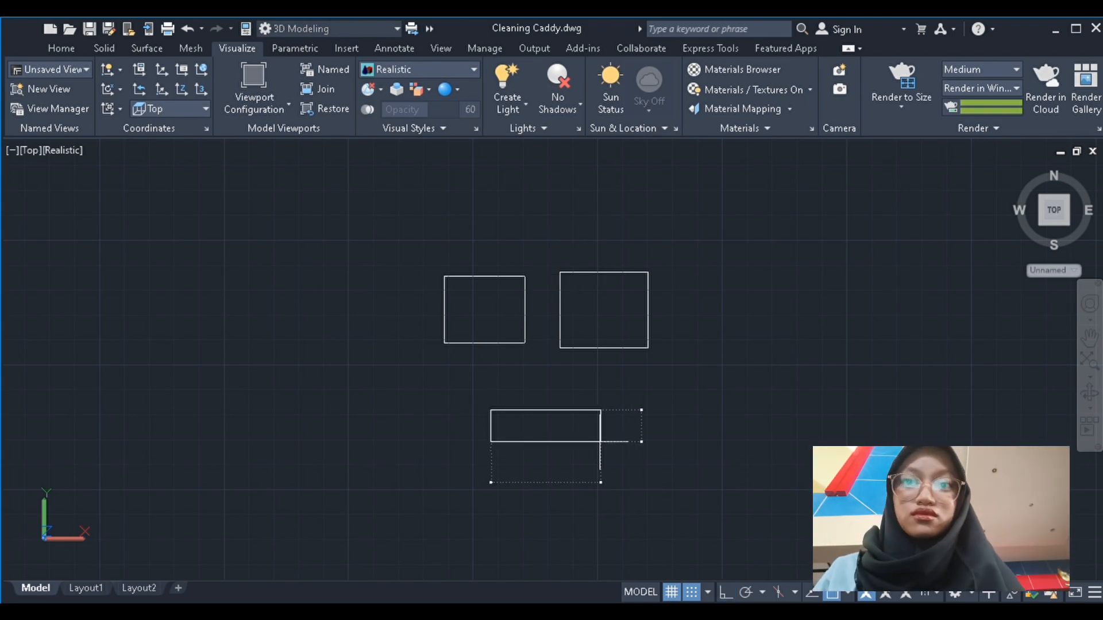
{"action": "key", "text": "Tab"}
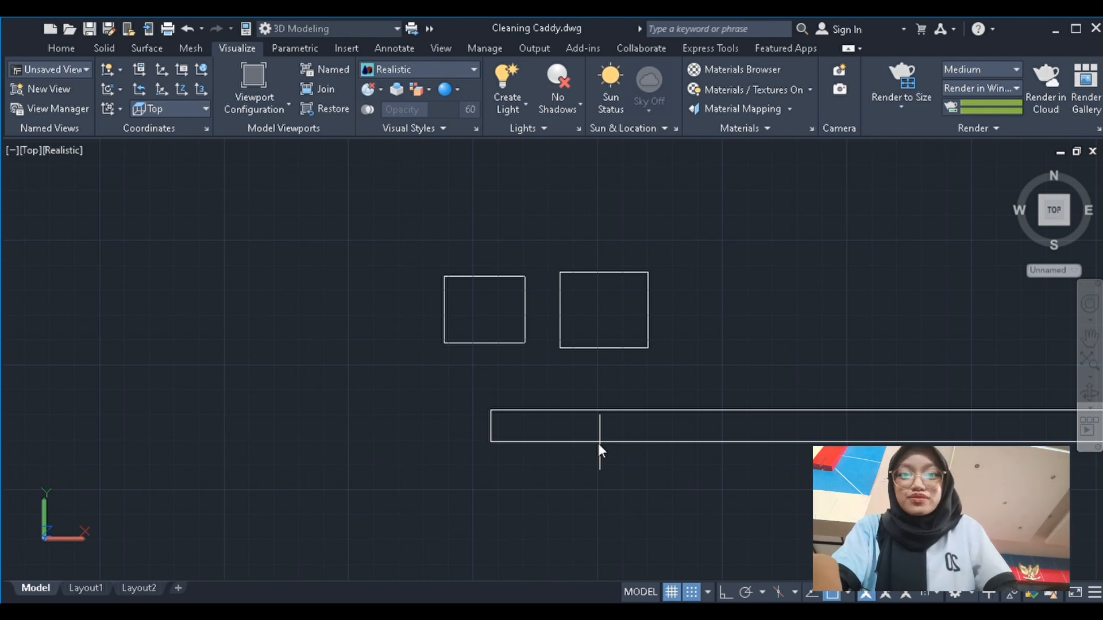
{"action": "key", "text": "Return"}
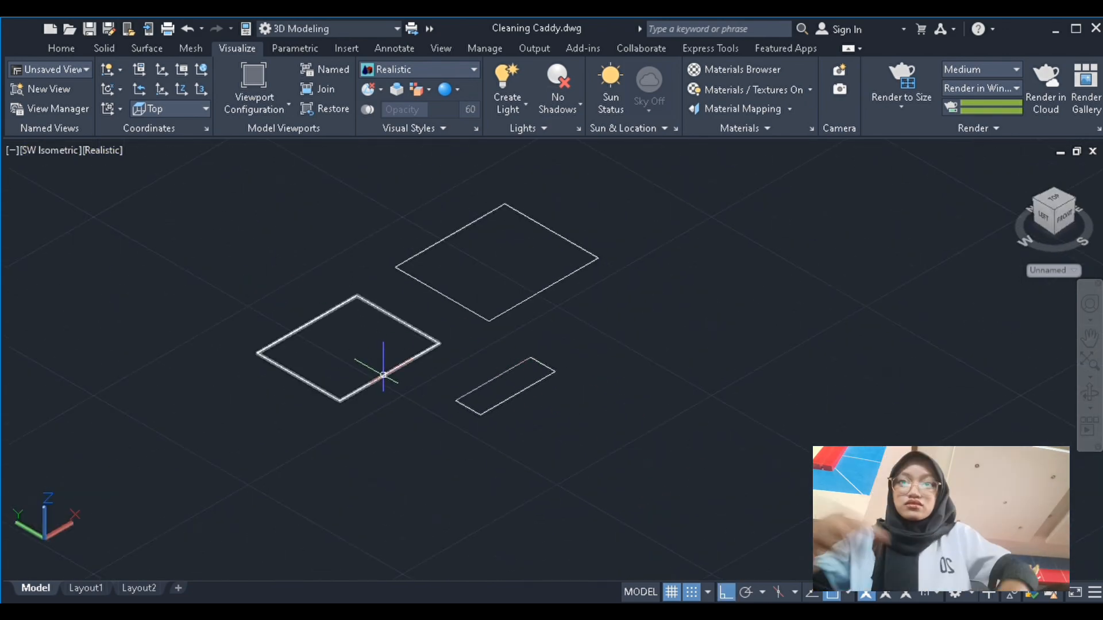
Return to the Top view and delete the larger rectangle beside the first one
{"action": "left_click", "coordinate": [383, 375]}
{"action": "key", "text": "Escape"}
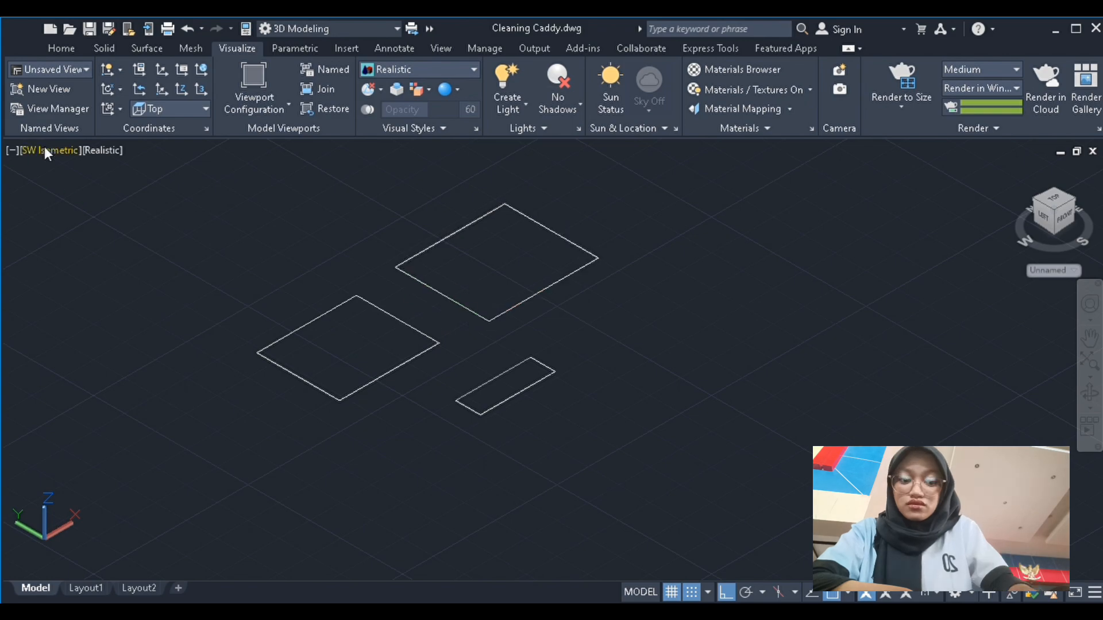
{"action": "left_click", "coordinate": [45, 150]}
{"action": "left_click", "coordinate": [106, 196]}
{"action": "left_click", "coordinate": [520, 363]}
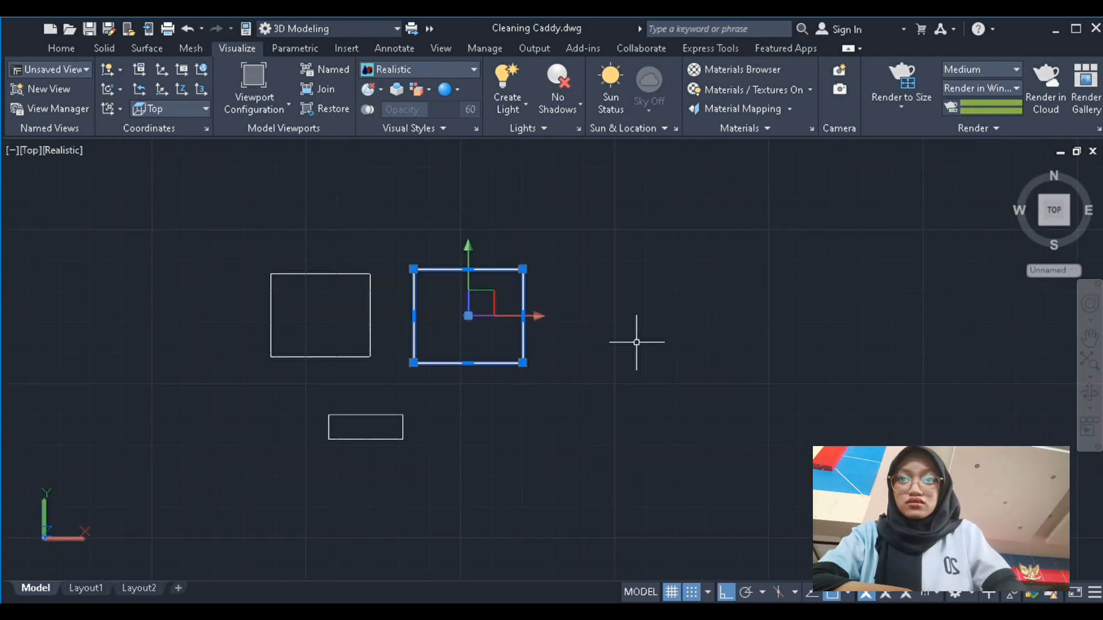
{"action": "key", "text": "Delete"}
Draw a new rectangle, slightly larger than the first, on the east side of the first one
{"action": "type", "text": "rec"}
{"action": "key", "text": "Return"}
{"action": "left_click", "coordinate": [404, 269]}
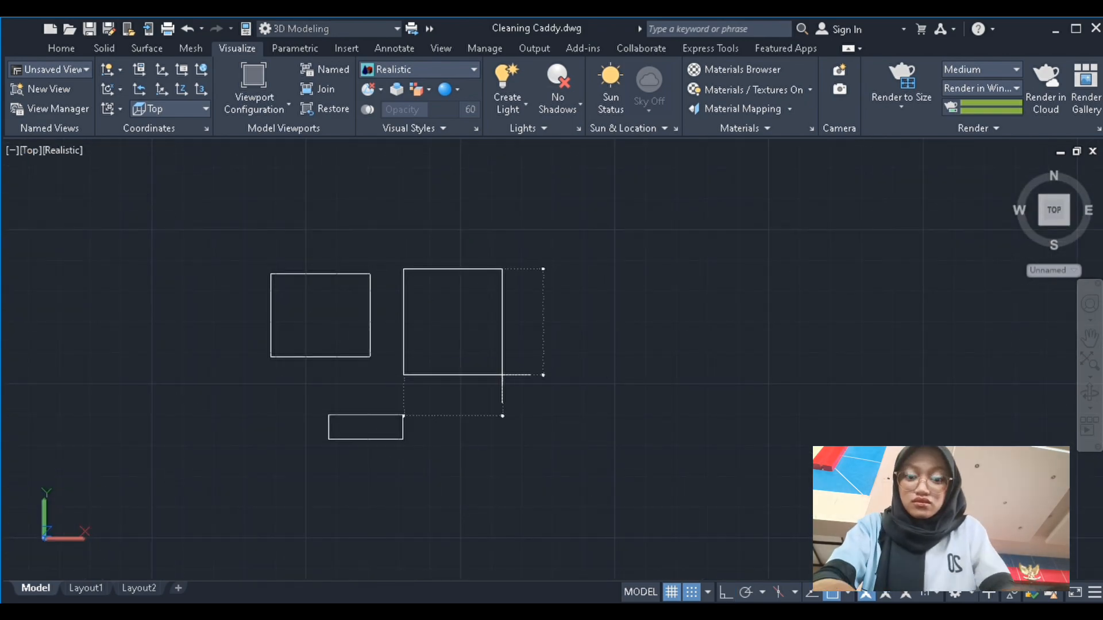
{"action": "key", "text": "Tab"}
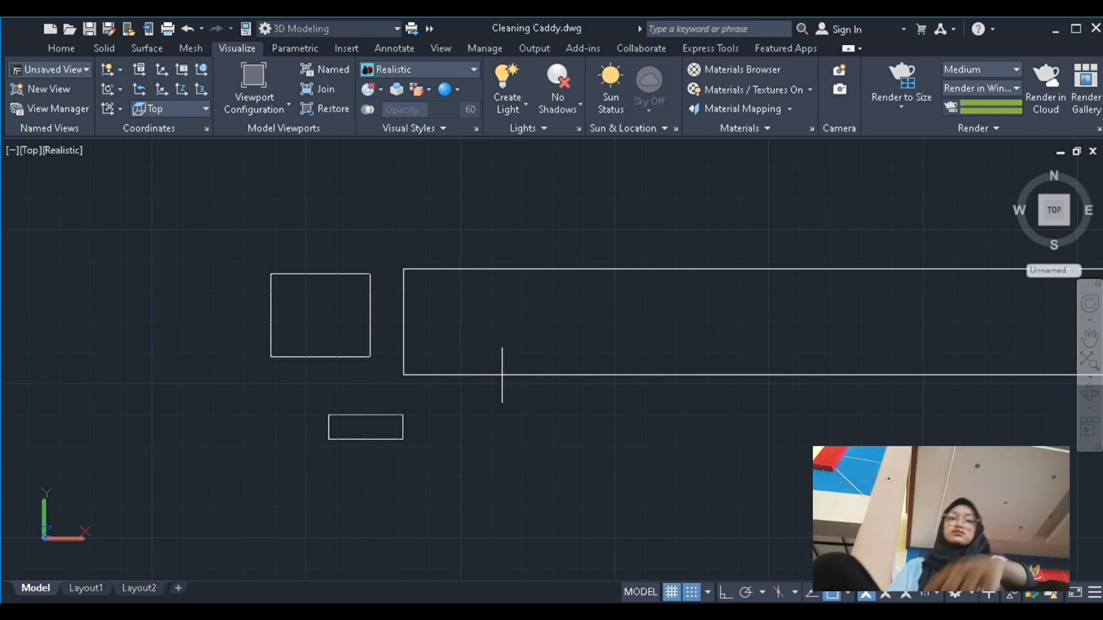
{"action": "key", "text": "Return"}
Move the new rectangle straight down level with the first one and switch to the SW Isometric view
{"action": "left_click", "coordinate": [467, 269]}
{"action": "type", "text": "m"}
{"action": "key", "text": "Return"}
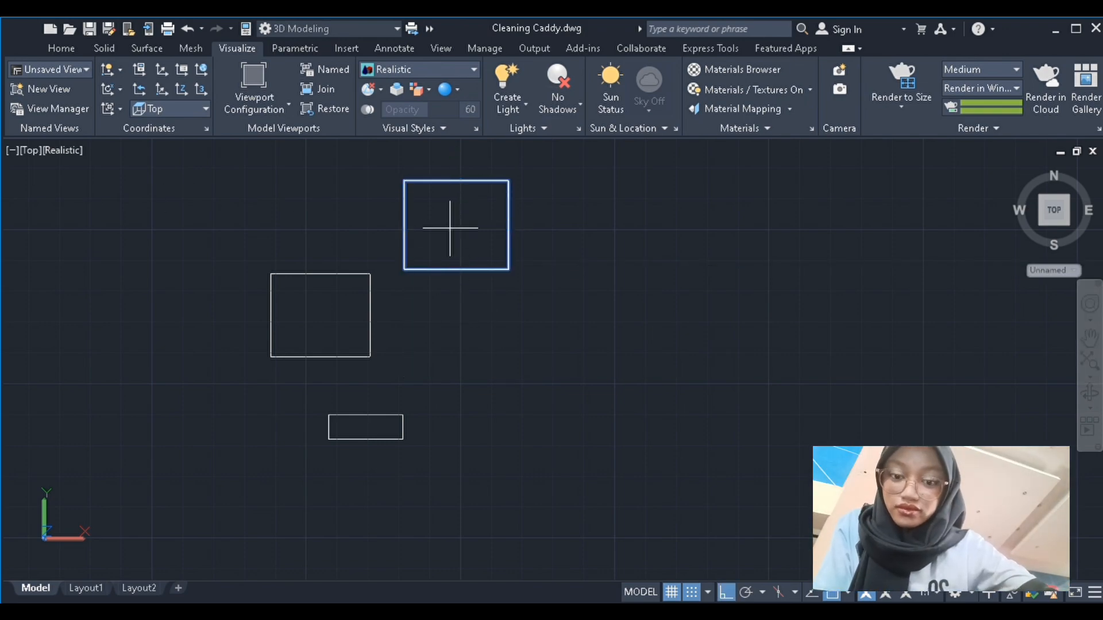
{"action": "left_click", "coordinate": [456, 224]}
{"action": "left_click", "coordinate": [462, 314]}
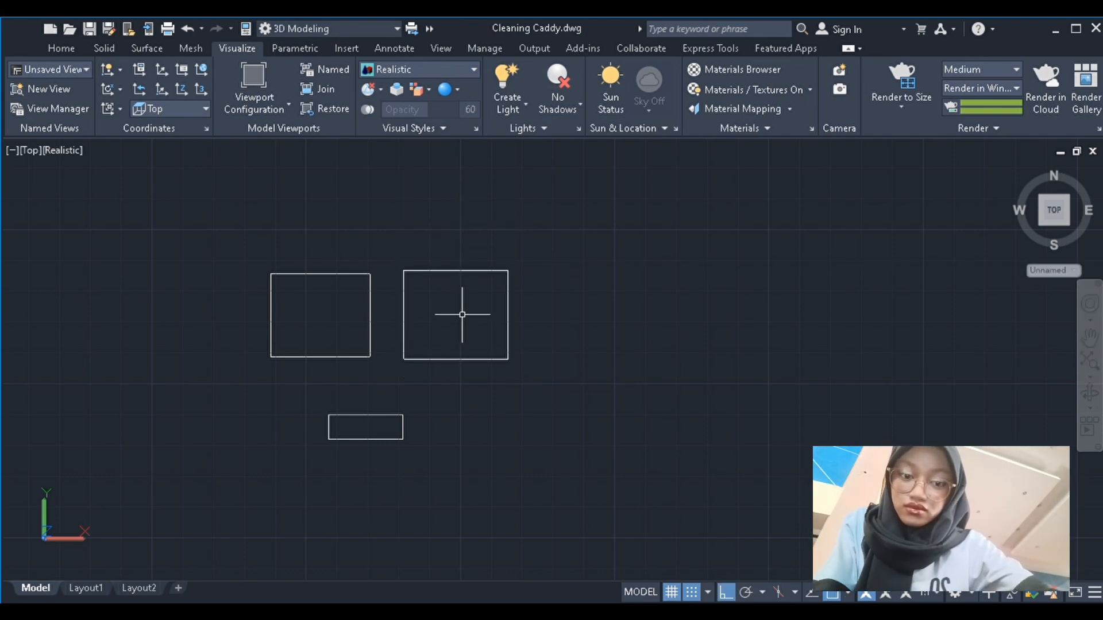
{"action": "left_click", "coordinate": [26, 156]}
{"action": "left_click", "coordinate": [108, 310]}
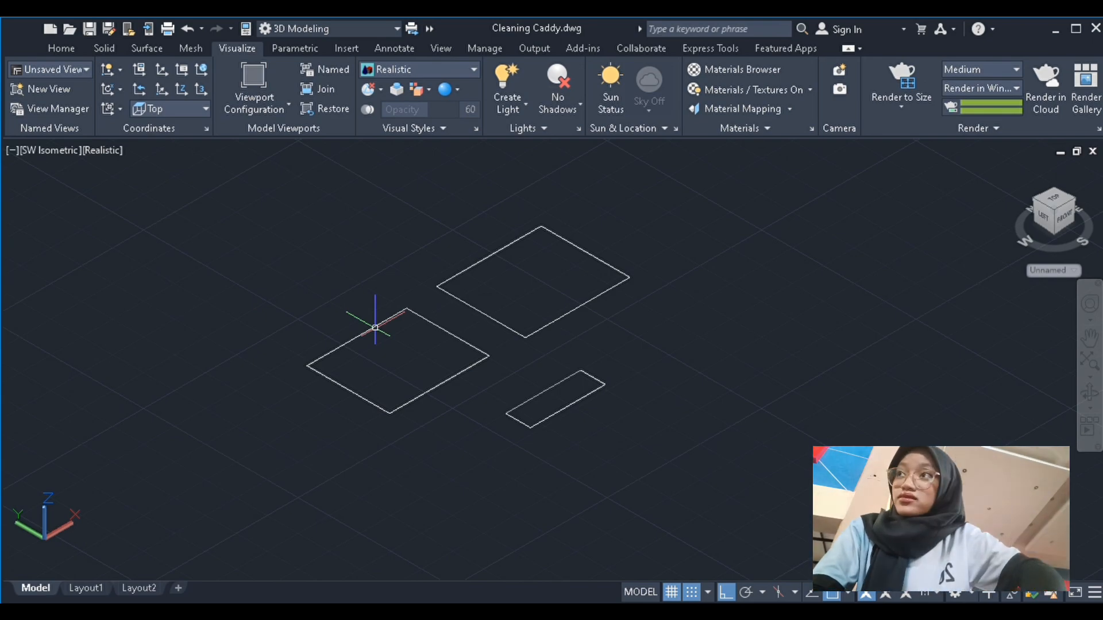
{"action": "left_click", "coordinate": [367, 390]}
{"action": "type", "text": "ext"}
{"action": "key", "text": "Return"}
{"action": "key", "text": "Escape"}
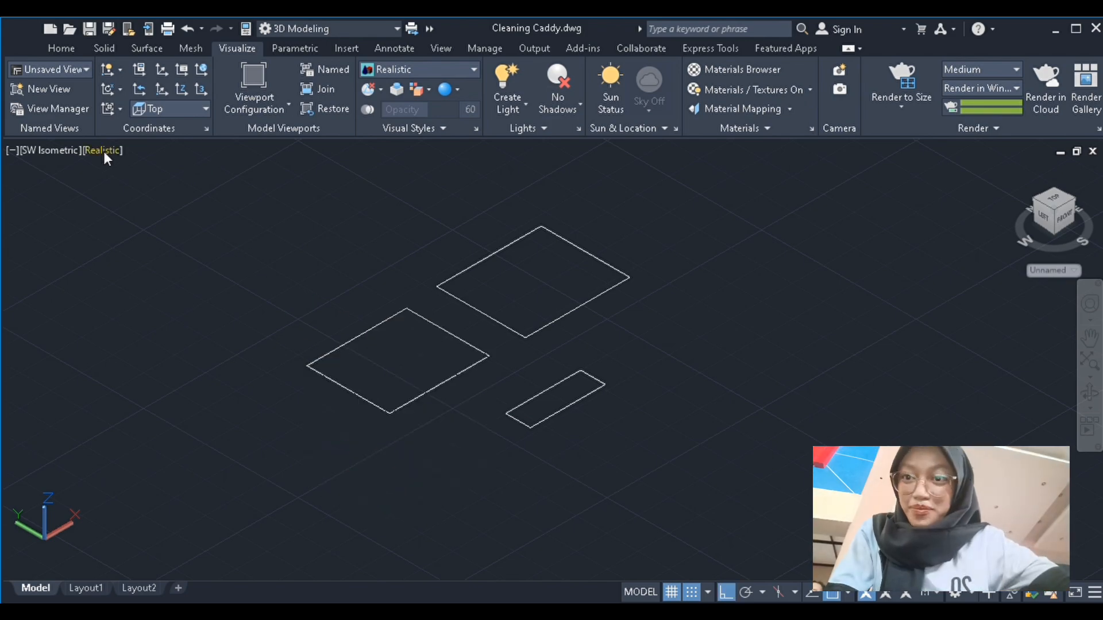
Change the visual style to 2D Wireframe and extrude the first rectangle downward into a tall box
{"action": "left_click", "coordinate": [104, 152]}
{"action": "left_click", "coordinate": [139, 179]}
{"action": "left_click", "coordinate": [379, 409]}
{"action": "type", "text": "ext"}
{"action": "key", "text": "Return"}
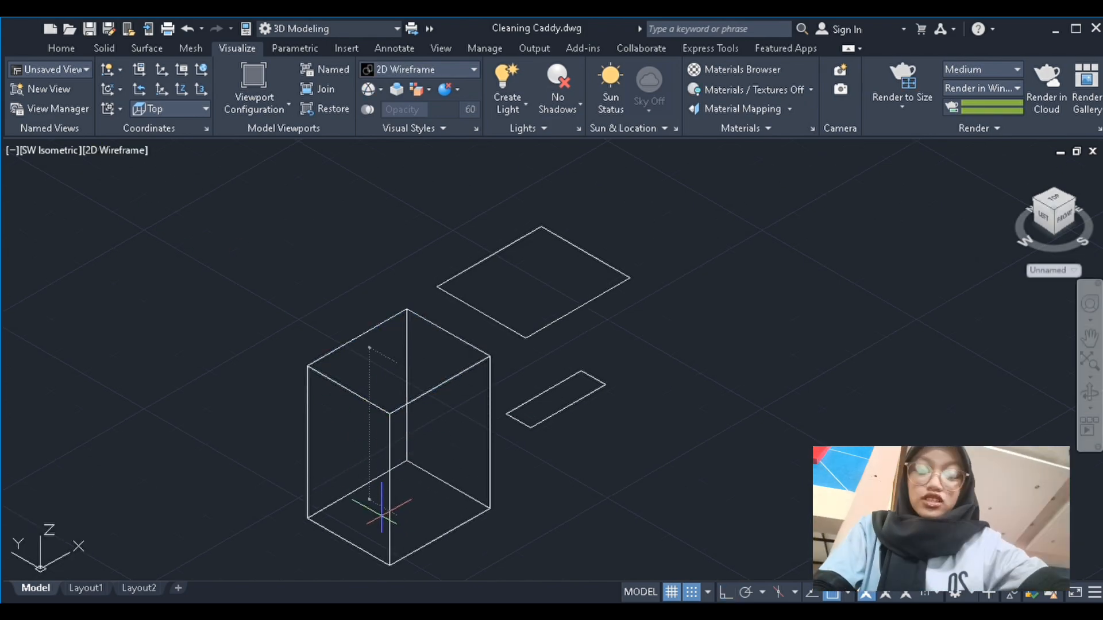
{"action": "key", "text": "Return"}
Extrude the larger rectangle downward into a thin slab
{"action": "scroll", "coordinate": [277, 345], "scroll_direction": "down", "scroll_amount": 2}
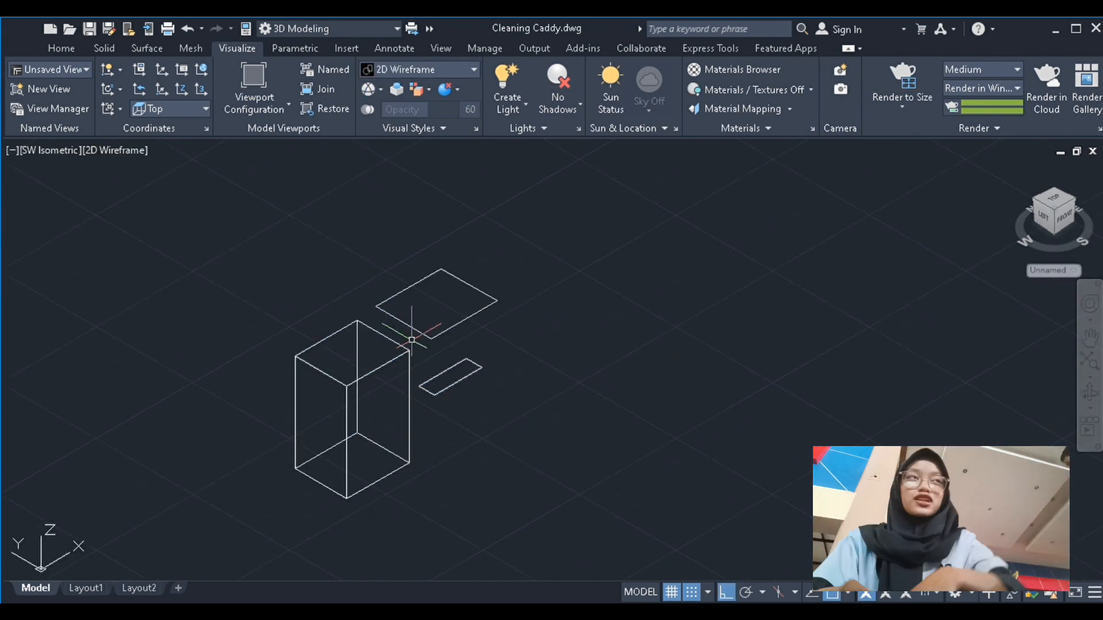
{"action": "scroll", "coordinate": [412, 334], "scroll_direction": "up", "scroll_amount": 2}
{"action": "left_click", "coordinate": [447, 346]}
{"action": "type", "text": "ext"}
{"action": "key", "text": "Return"}
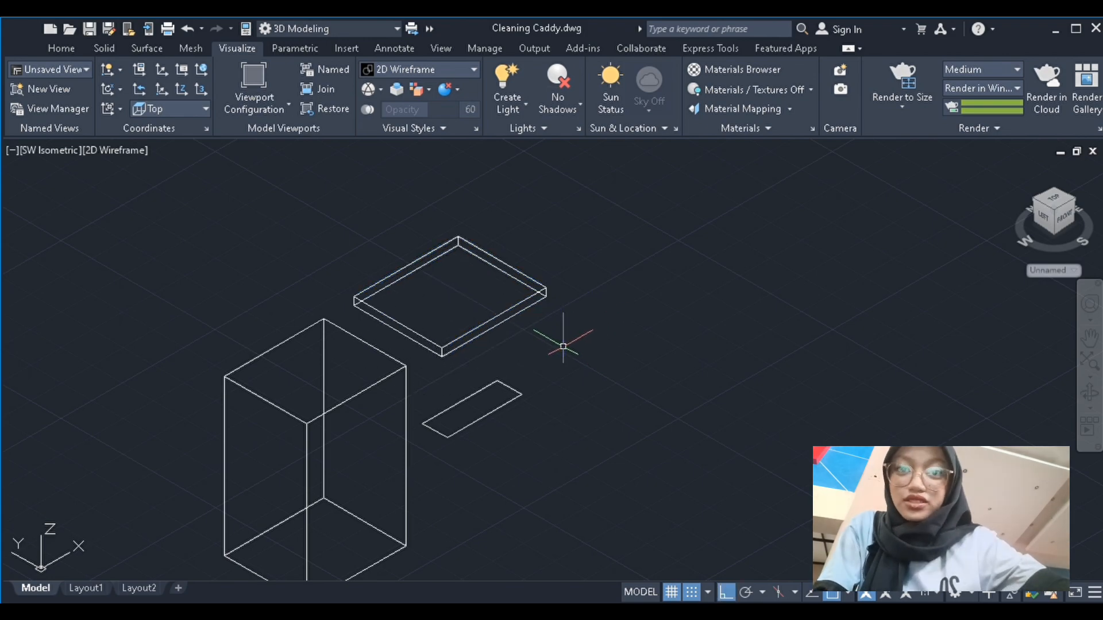
{"action": "left_click", "coordinate": [512, 311]}
{"action": "key", "text": "Escape"}
{"action": "left_click", "coordinate": [51, 150]}
{"action": "left_click", "coordinate": [58, 173]}
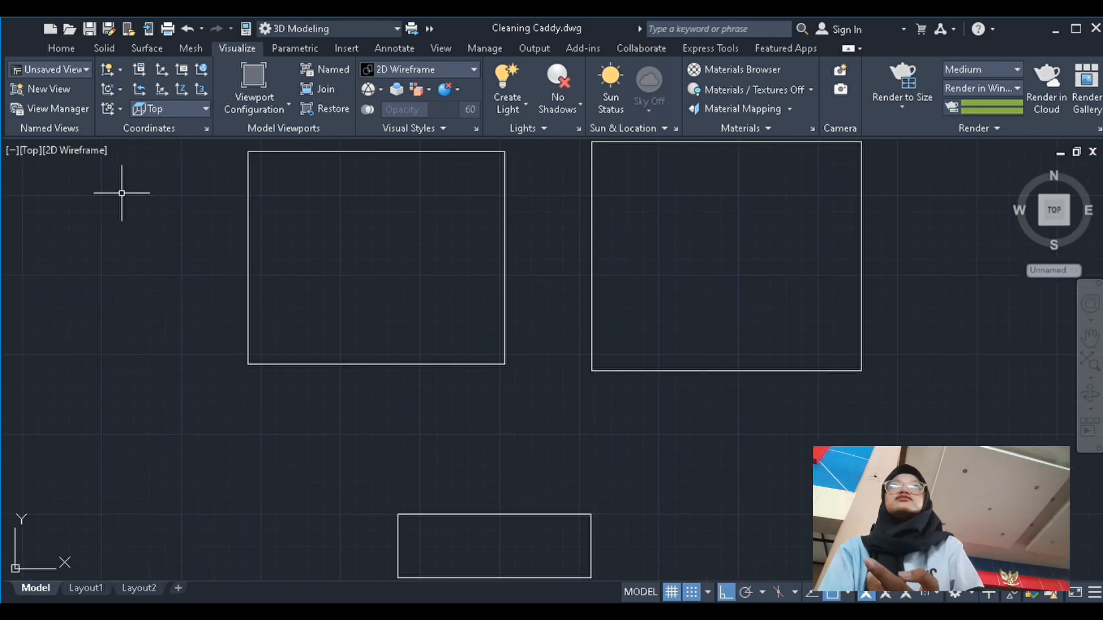
{"action": "left_click", "coordinate": [637, 370]}
{"action": "key", "text": "Escape"}
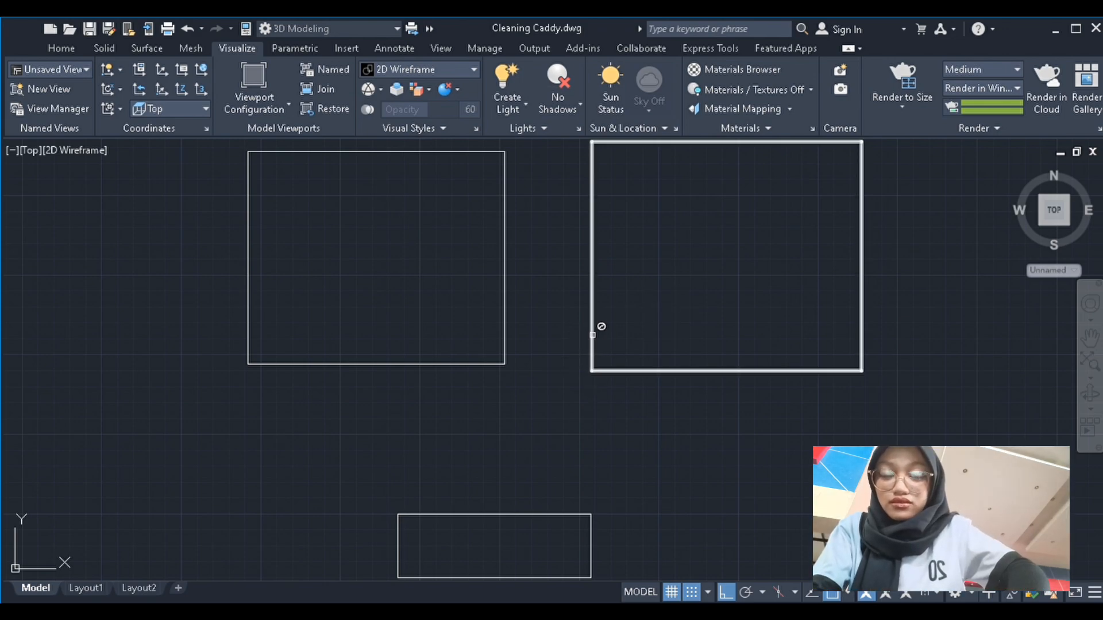
{"action": "left_click", "coordinate": [592, 290]}
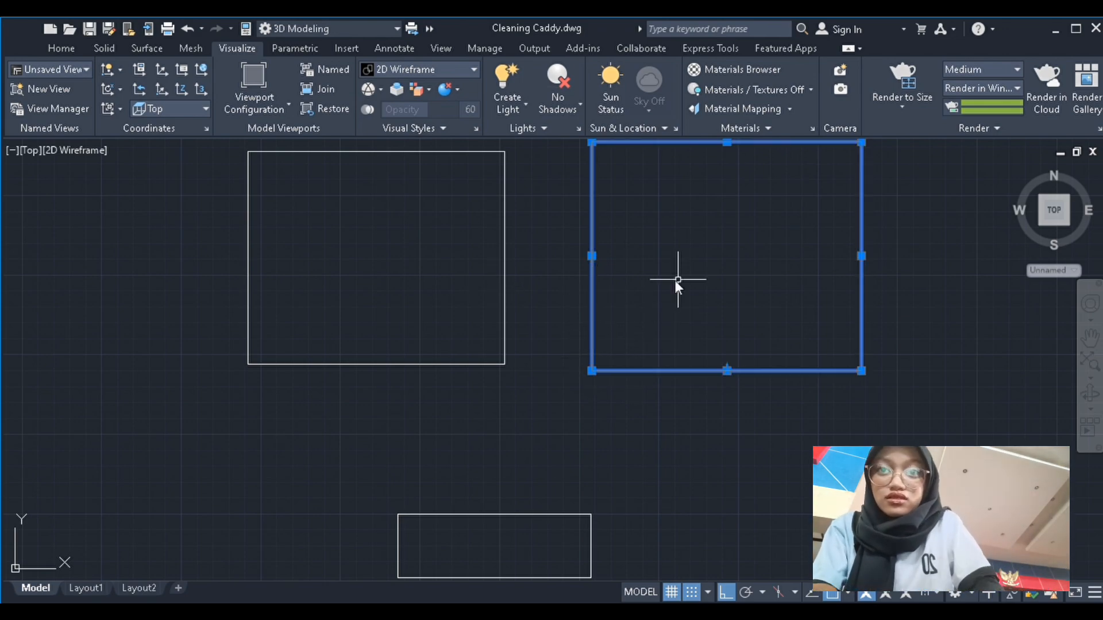
{"action": "key", "text": "Escape"}
{"action": "left_click", "coordinate": [722, 345]}
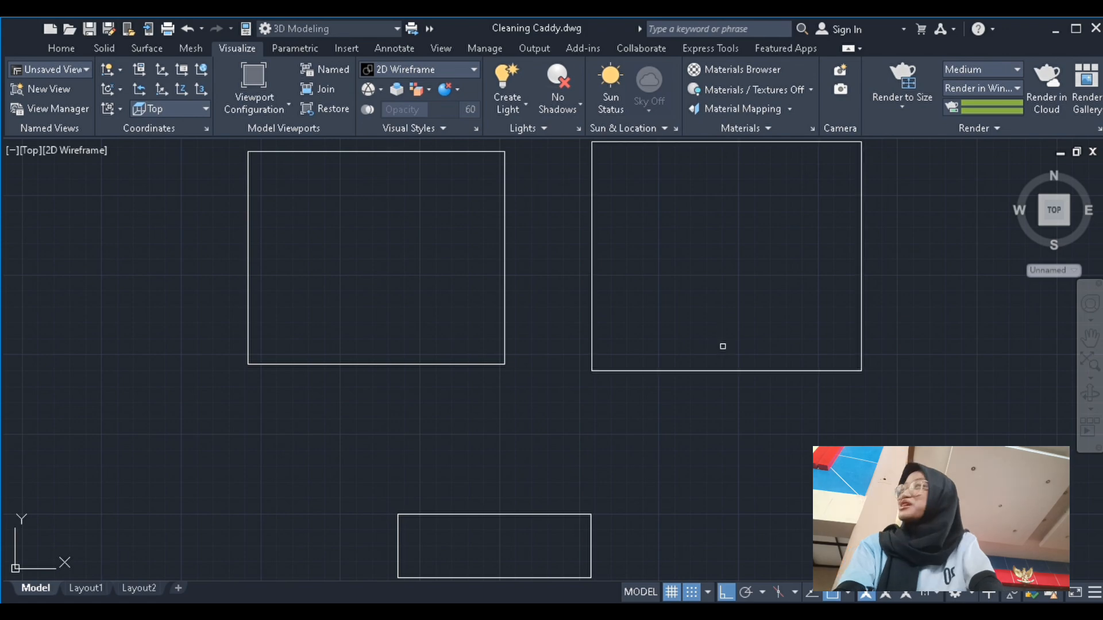
{"action": "scroll", "coordinate": [468, 243], "scroll_direction": "down", "scroll_amount": 2}
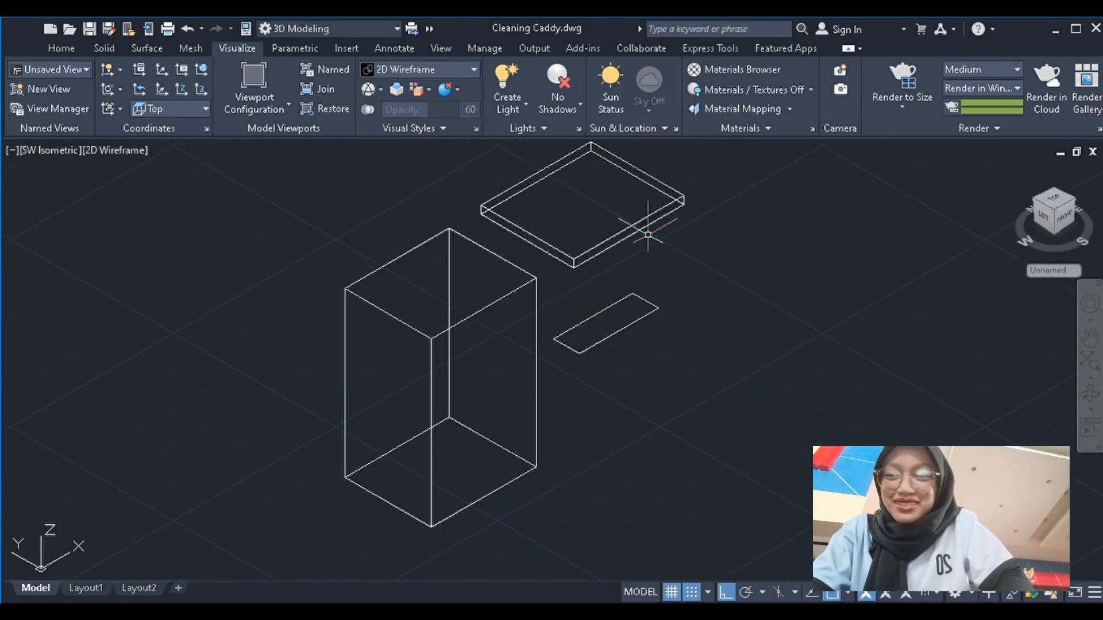
Offset the edges of the thin slab's top face inward twice to make two concentric rectangles
{"action": "scroll", "coordinate": [443, 192], "scroll_direction": "down", "scroll_amount": 2}
{"action": "left_click", "coordinate": [443, 192]}
{"action": "scroll", "coordinate": [544, 394], "scroll_direction": "up", "scroll_amount": 2}
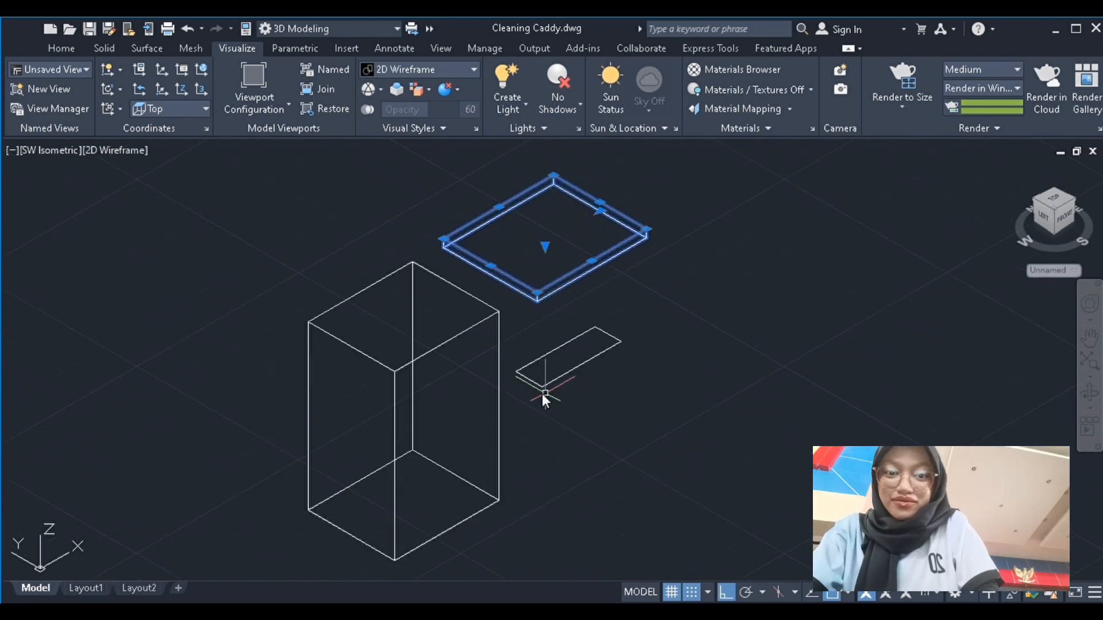
{"action": "left_click", "coordinate": [588, 467]}
{"action": "left_click", "coordinate": [556, 279]}
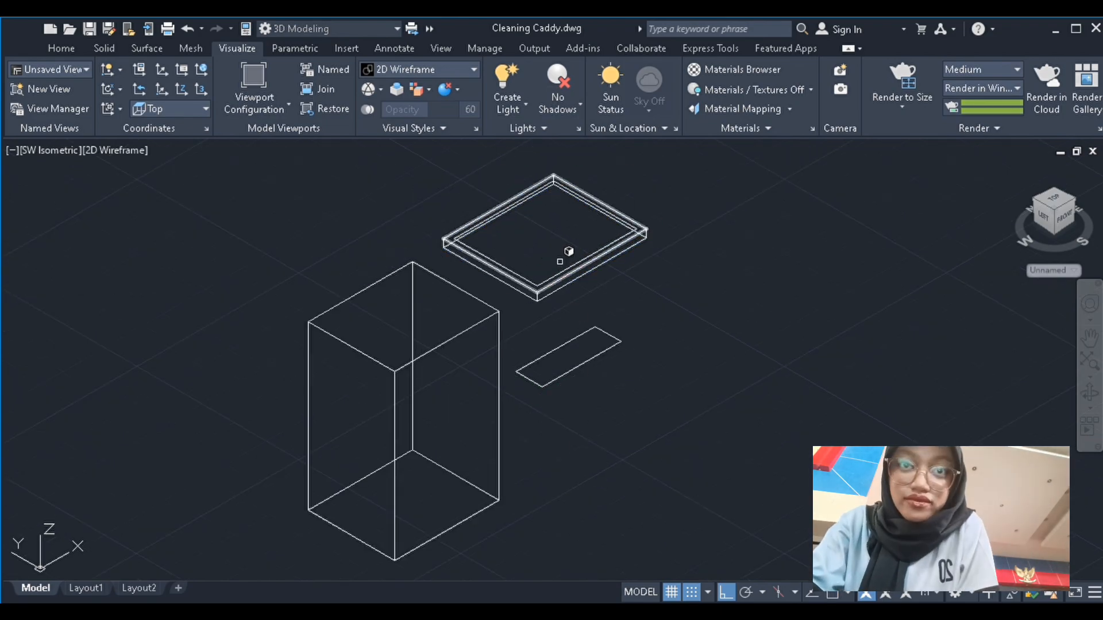
{"action": "scroll", "coordinate": [500, 240], "scroll_direction": "up", "scroll_amount": 5}
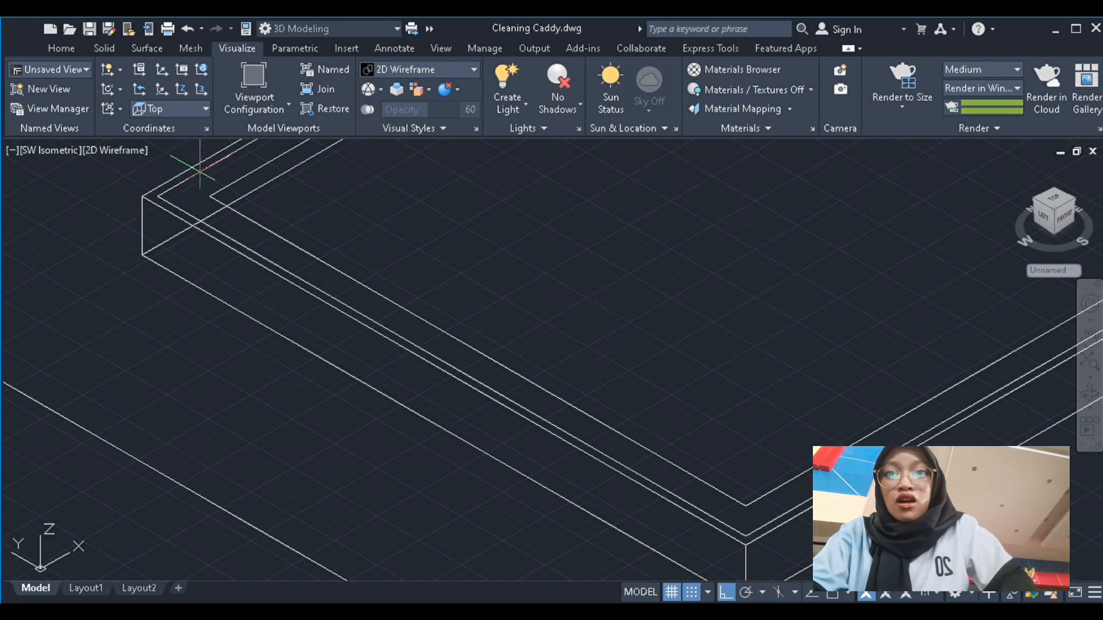
{"action": "left_click", "coordinate": [283, 184]}
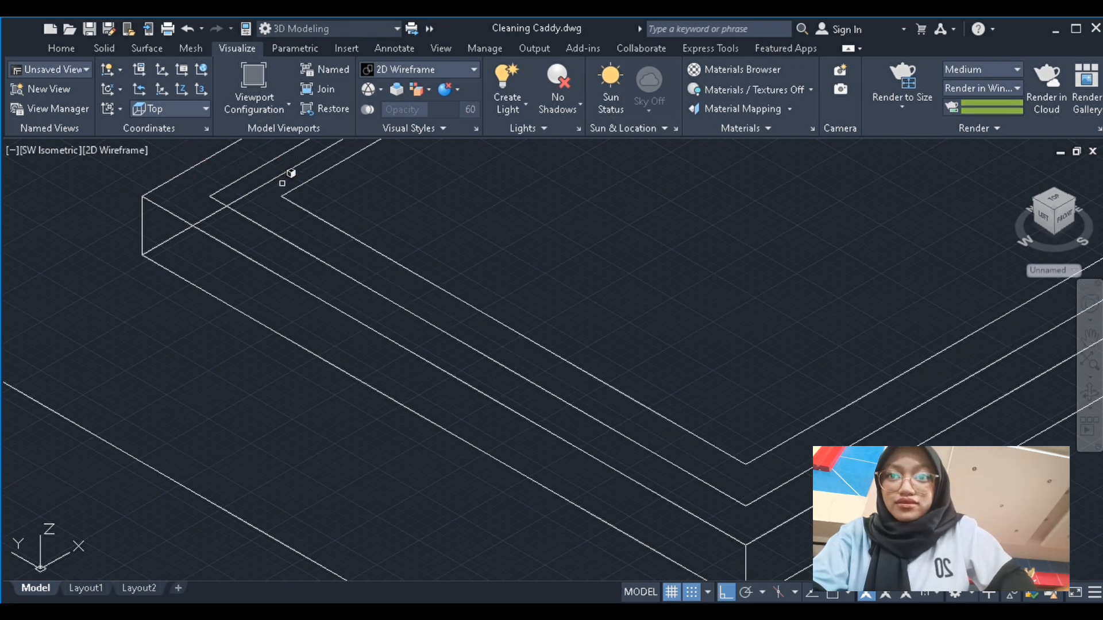
{"action": "scroll", "coordinate": [282, 183], "scroll_direction": "down", "scroll_amount": 6}
{"action": "key", "text": "Escape"}
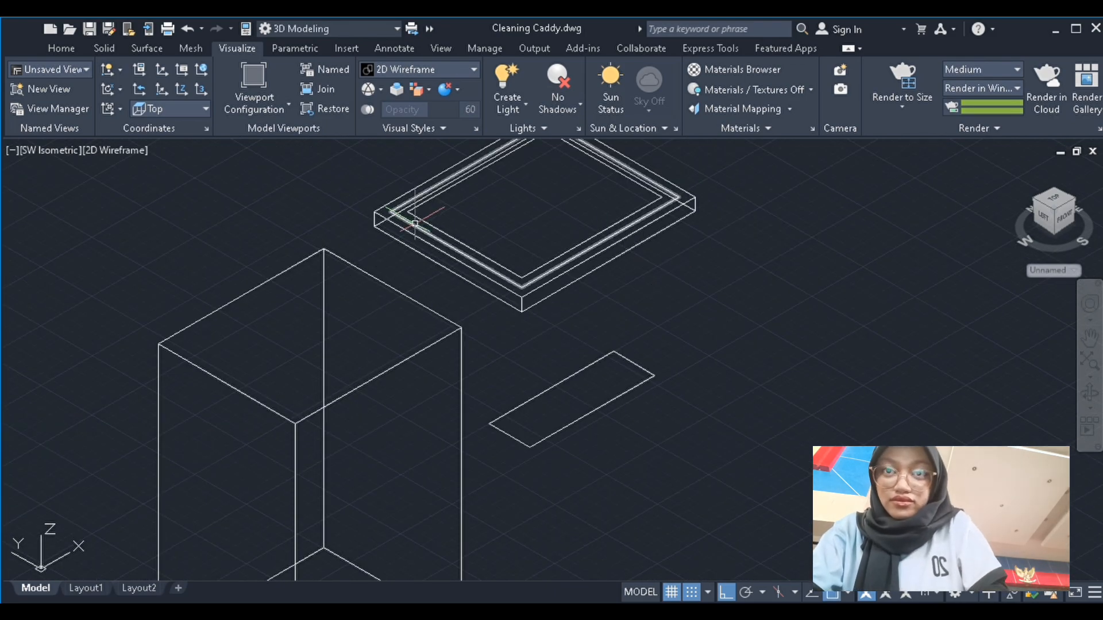
Extrude both concentric rectangles upward from the slab's top face, the outer one by 5
{"action": "left_click", "coordinate": [415, 224]}
{"action": "middle_click_drag", "start_coordinate": [568, 239], "coordinate": [518, 345]}
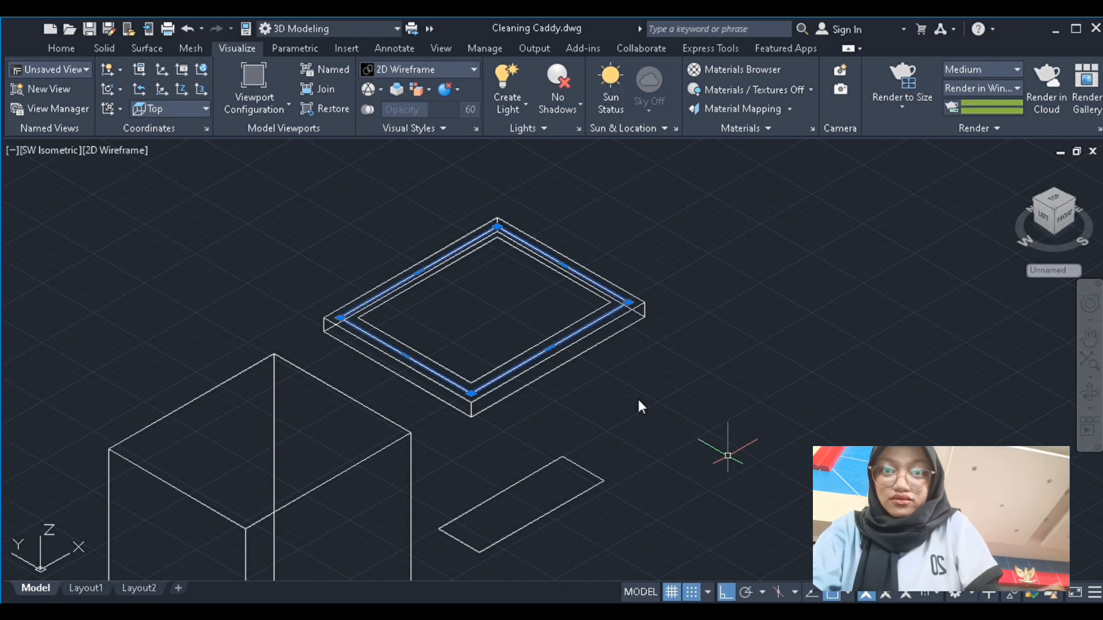
{"action": "key", "text": "Return"}
{"action": "type", "text": "5"}
{"action": "key", "text": "Return"}
{"action": "left_click", "coordinate": [407, 344]}
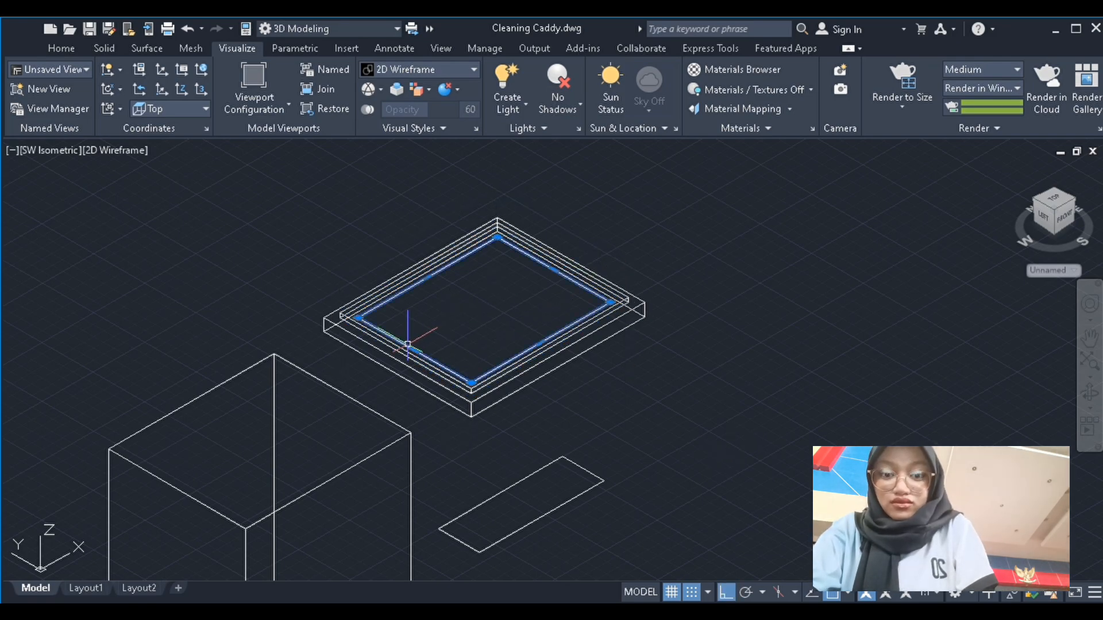
{"action": "key", "text": "Return"}
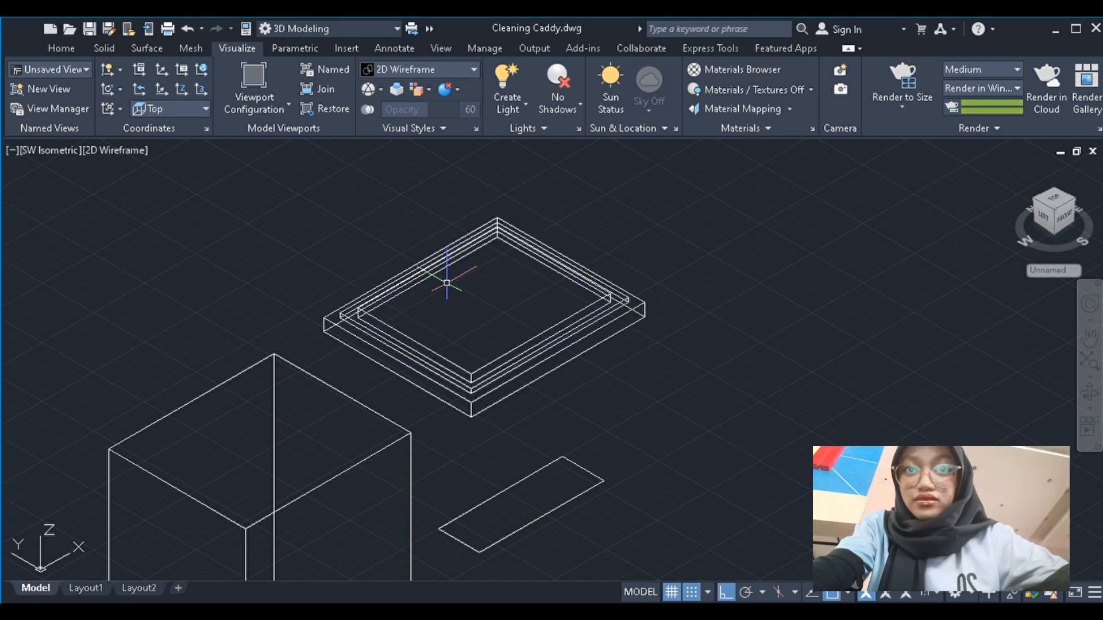
{"action": "left_click", "coordinate": [342, 321]}
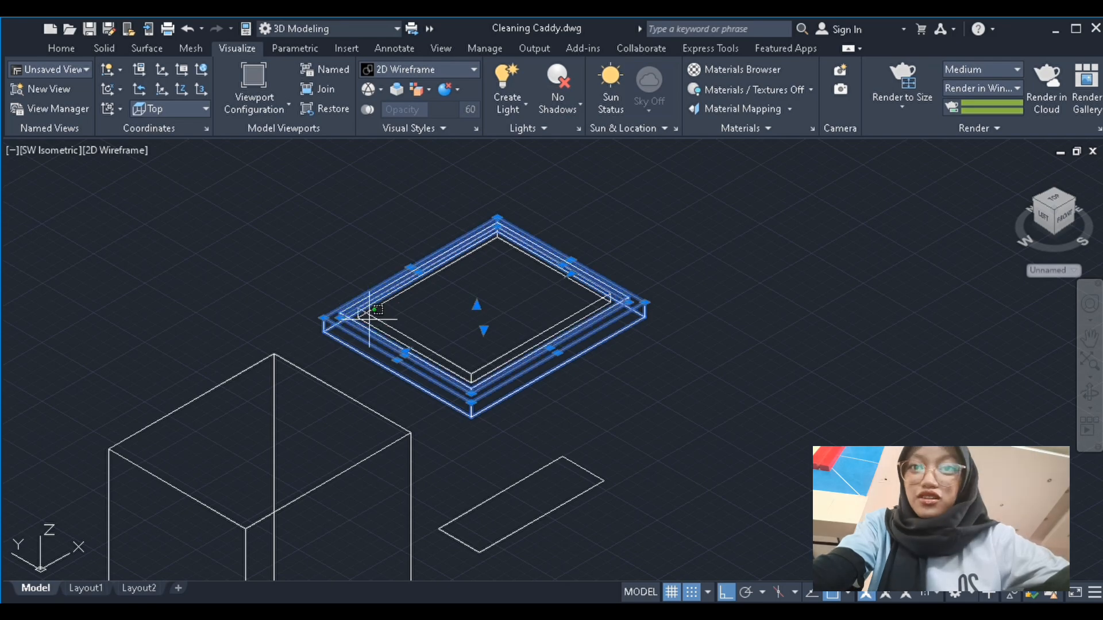
{"action": "left_click", "coordinate": [60, 48]}
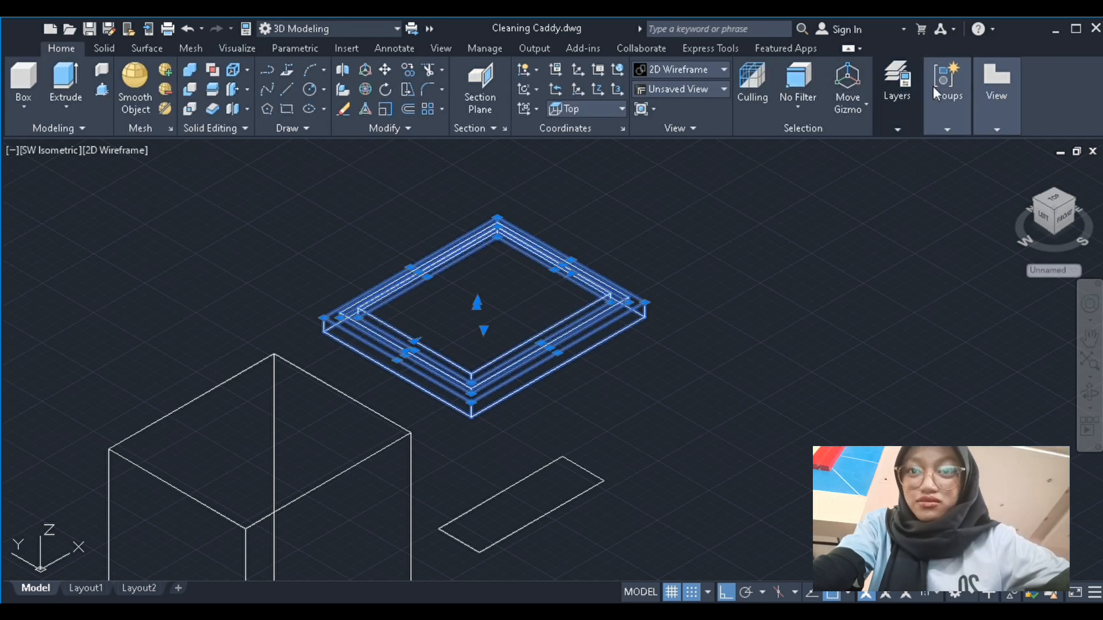
{"action": "key", "text": "Escape"}
Shorten the small flat rectangle beside the tall box by moving its far short edge inward
{"action": "scroll", "coordinate": [287, 297], "scroll_direction": "down", "scroll_amount": 6}
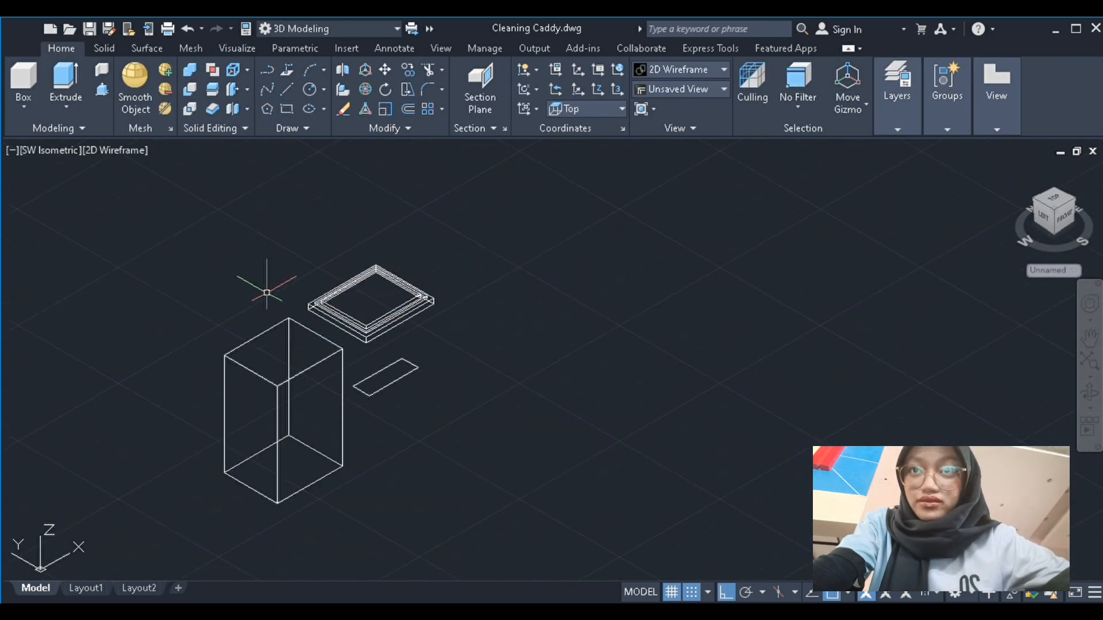
{"action": "middle_click_drag", "start_coordinate": [305, 358], "coordinate": [533, 380]}
{"action": "scroll", "coordinate": [533, 379], "scroll_direction": "up", "scroll_amount": 4}
{"action": "middle_click_drag", "start_coordinate": [556, 511], "coordinate": [438, 451]}
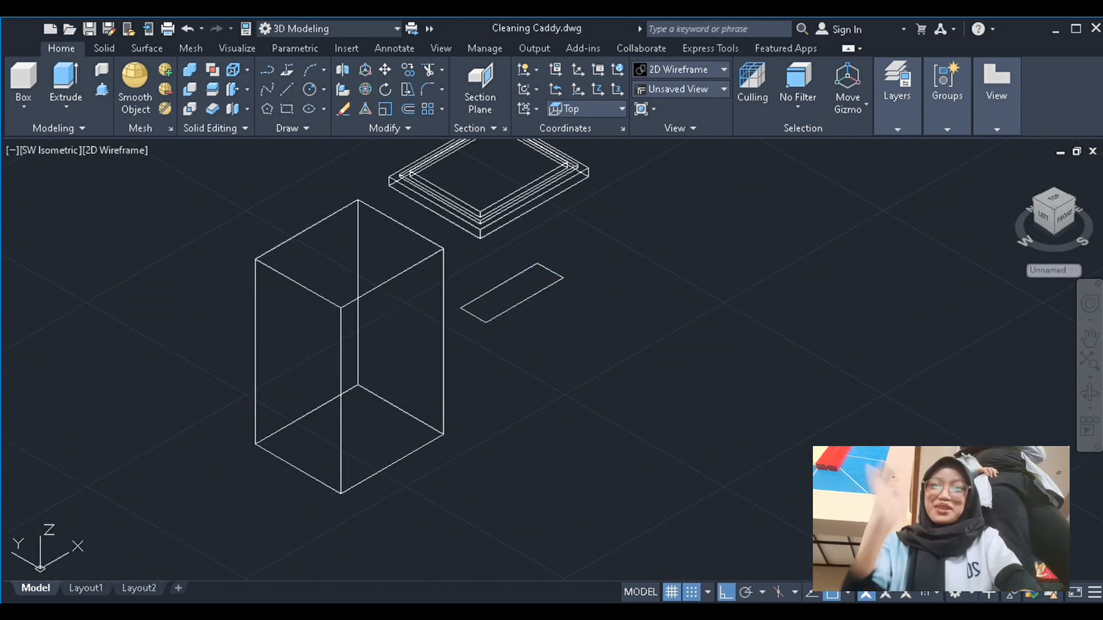
{"action": "left_click", "coordinate": [549, 270]}
{"action": "left_click", "coordinate": [512, 293]}
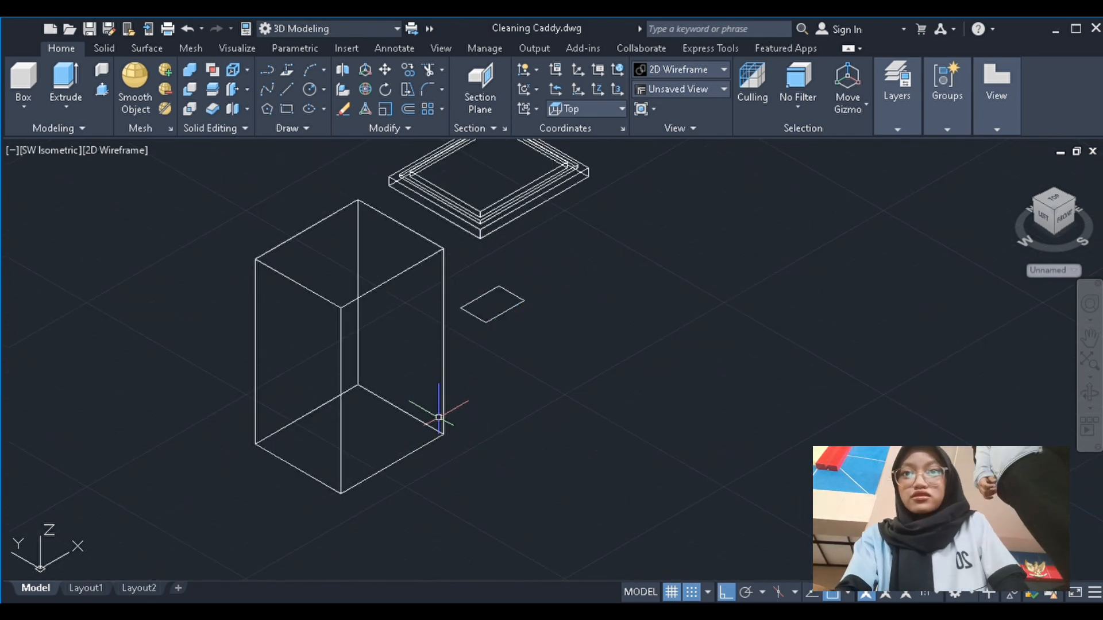
Inspect the tall box and stepped slab in the Front view and return to the isometric view
{"action": "left_click", "coordinate": [50, 154]}
{"action": "left_click", "coordinate": [125, 258]}
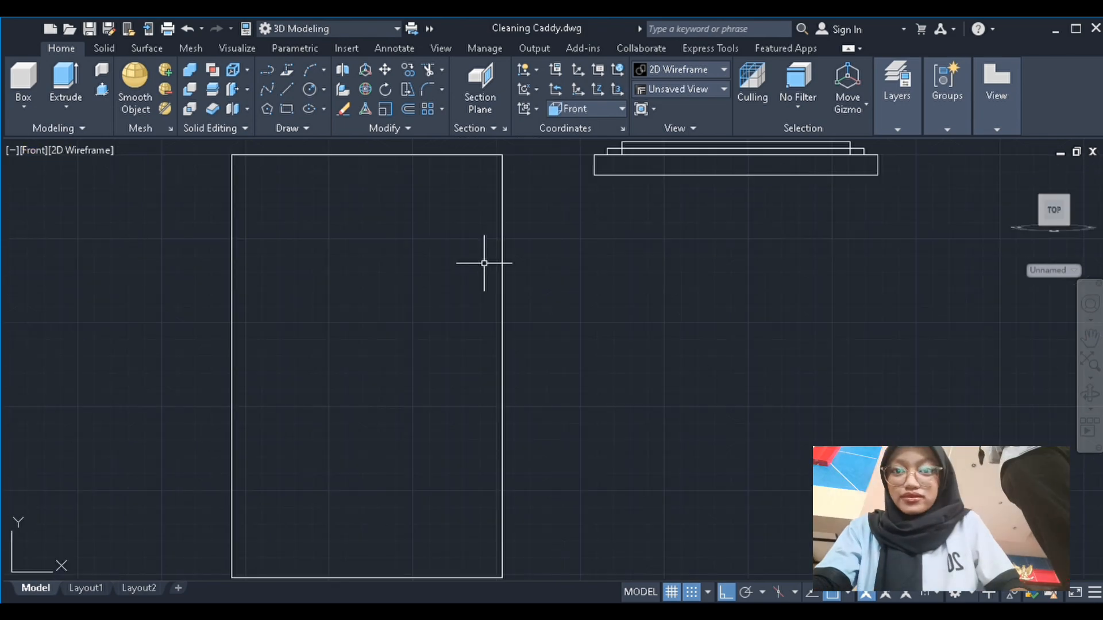
{"action": "scroll", "coordinate": [484, 263], "scroll_direction": "down", "scroll_amount": 2}
{"action": "scroll", "coordinate": [352, 284], "scroll_direction": "up", "scroll_amount": 2}
{"action": "scroll", "coordinate": [353, 284], "scroll_direction": "down", "scroll_amount": 2}
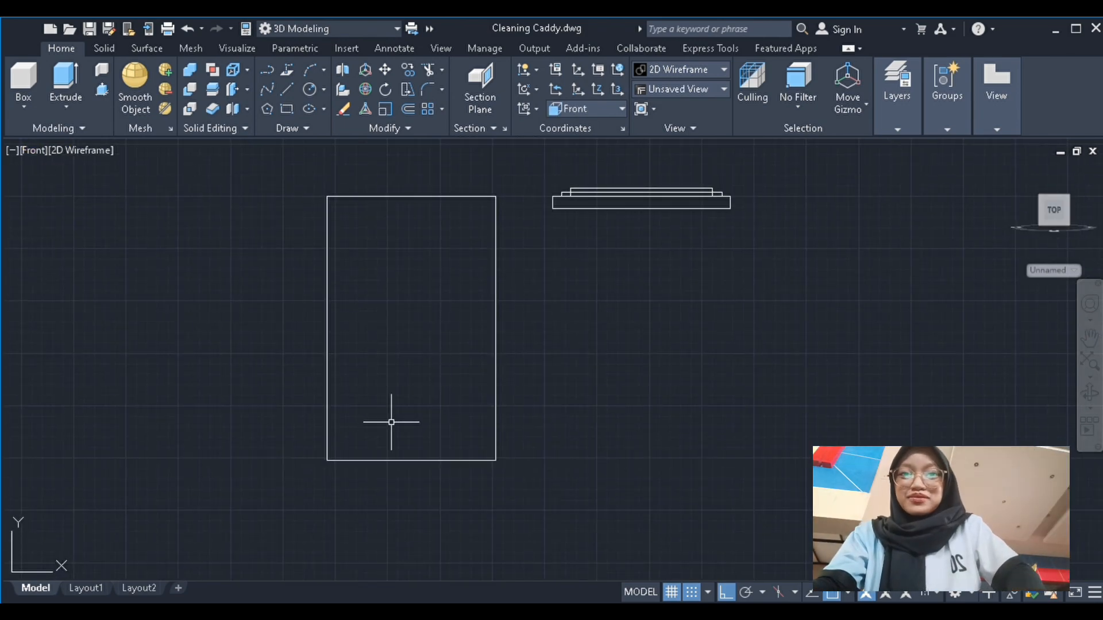
{"action": "left_click", "coordinate": [186, 31]}
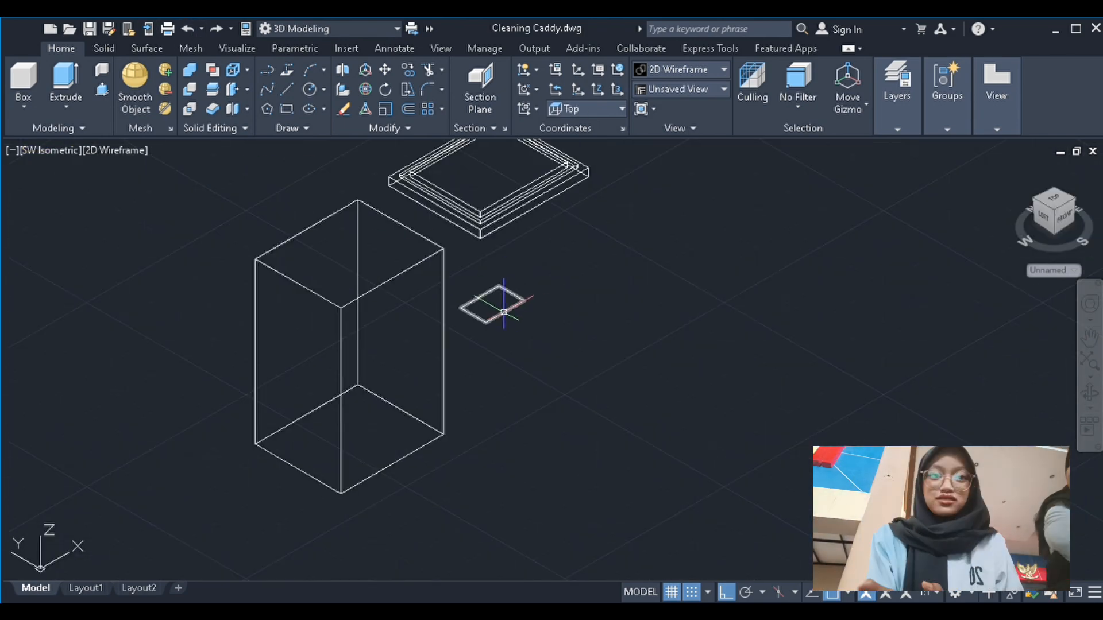
{"action": "left_click", "coordinate": [505, 312]}
{"action": "key", "text": "Return"}
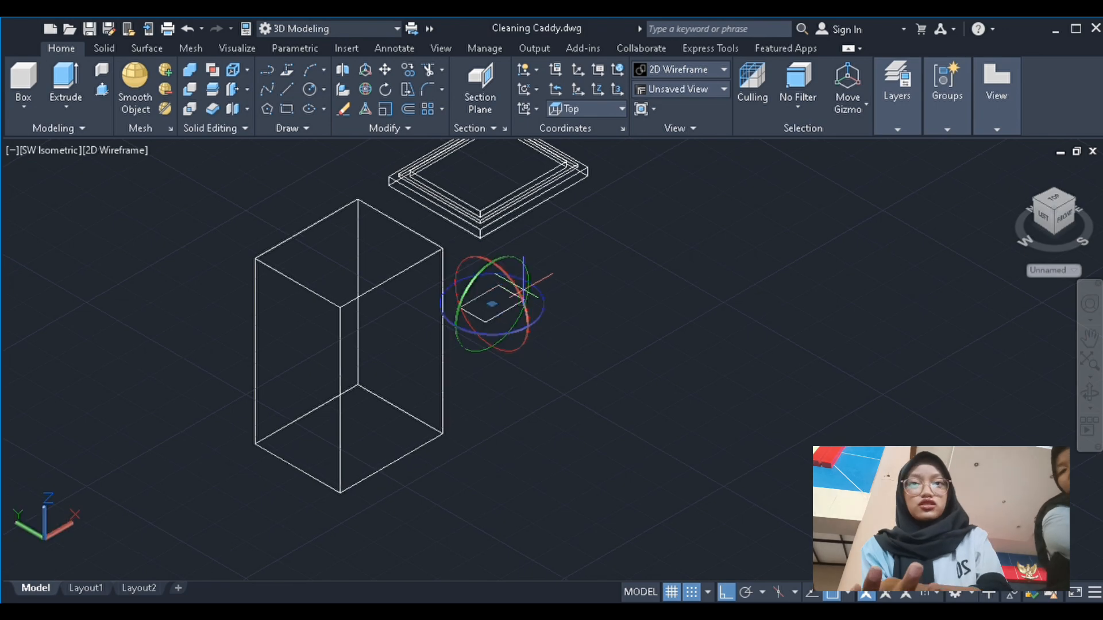
{"action": "left_click", "coordinate": [545, 297]}
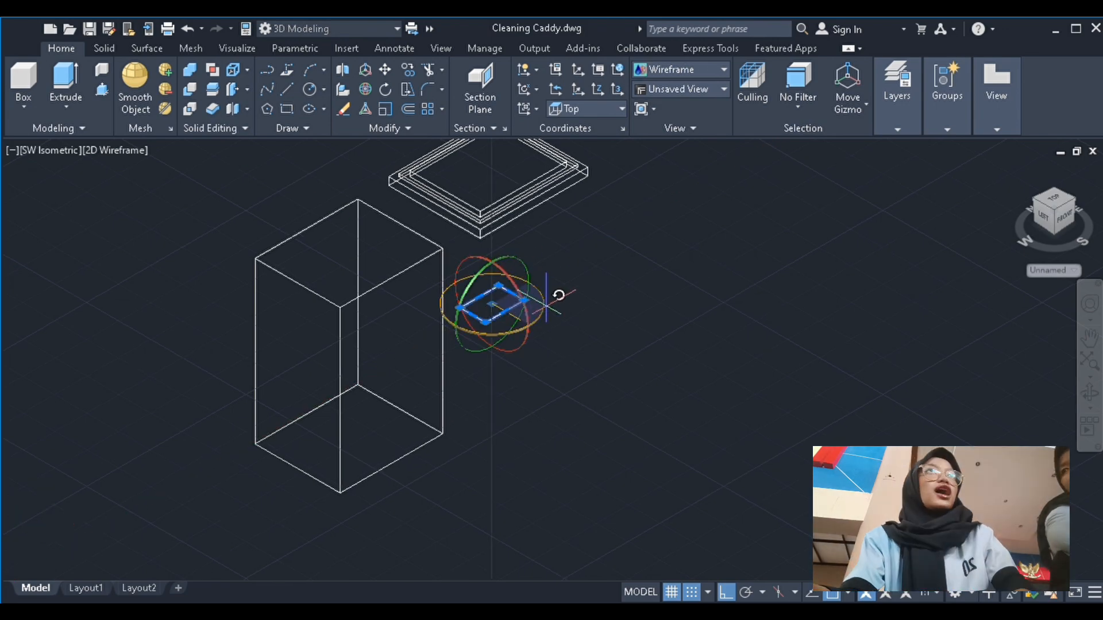
{"action": "key", "text": "Escape"}
Rotate the small rectangle about its X axis with 3D Rotate so that it stands upright
{"action": "left_click", "coordinate": [514, 307]}
{"action": "key", "text": "Return"}
{"action": "left_click", "coordinate": [525, 302]}
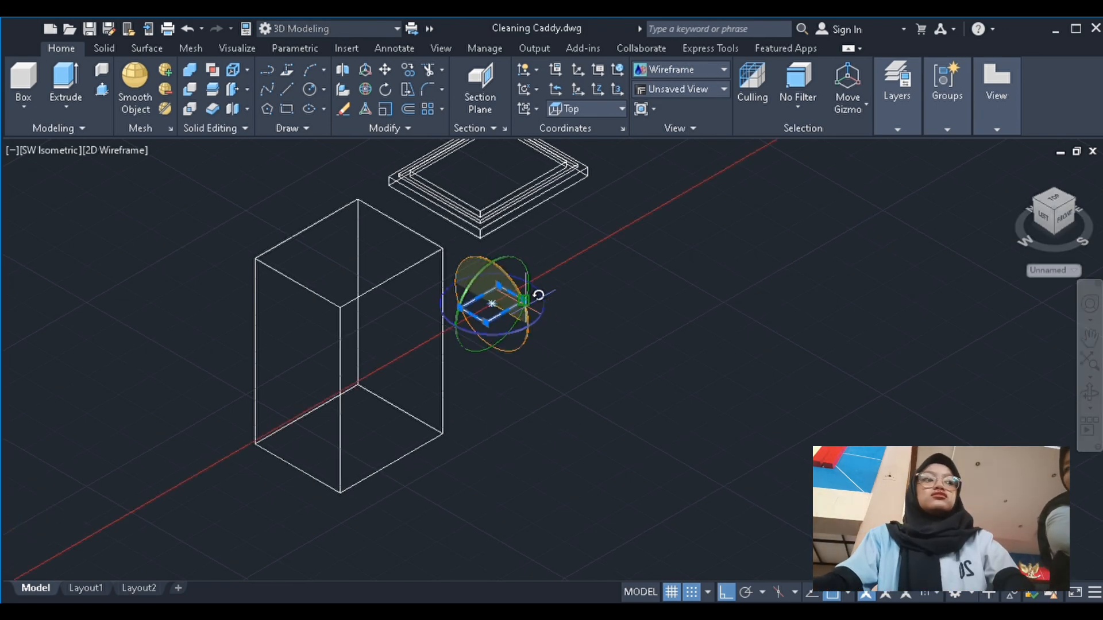
{"action": "left_click", "coordinate": [537, 265]}
{"action": "key", "text": "Return"}
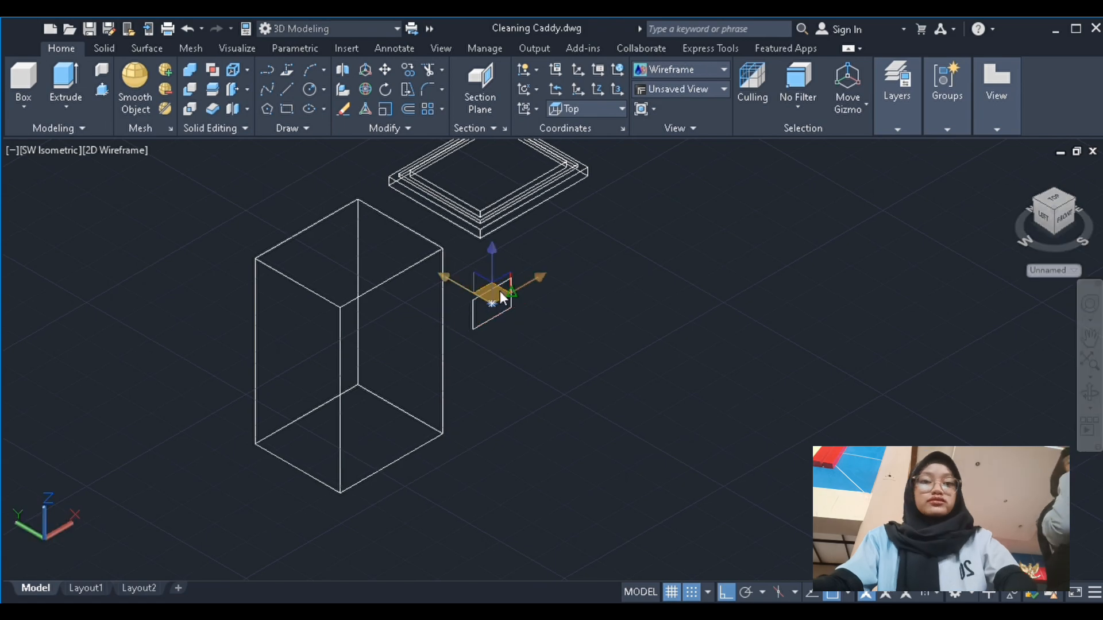
Move the upright rectangle along X to the tall box's front face and down to its bottom edge
{"action": "left_click", "coordinate": [501, 298]}
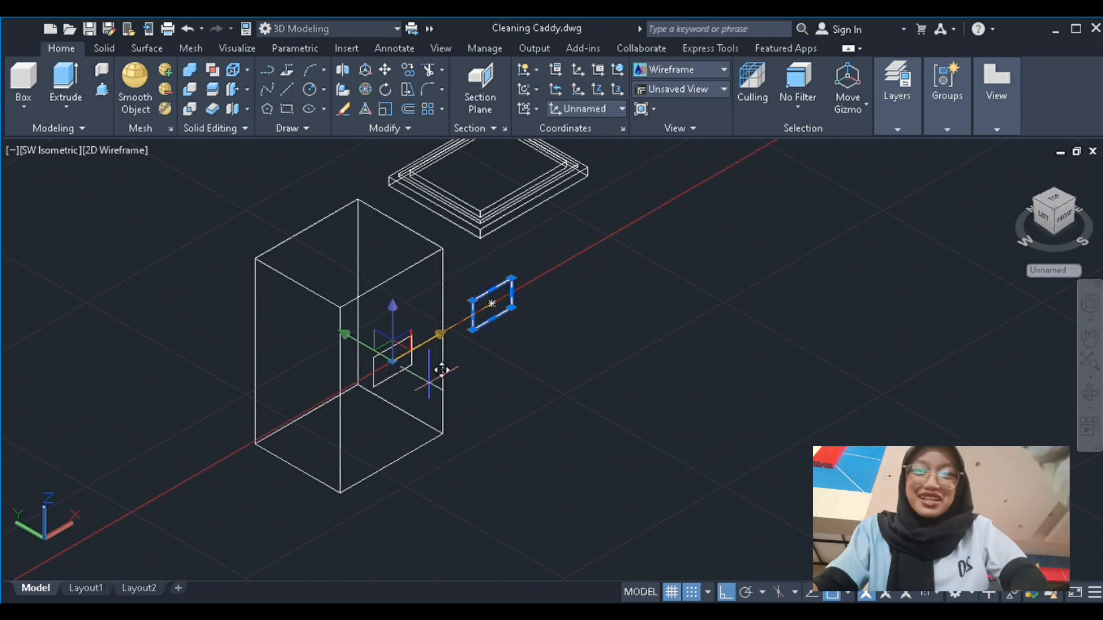
{"action": "left_click", "coordinate": [400, 374]}
{"action": "key", "text": "Return"}
{"action": "left_click", "coordinate": [393, 326]}
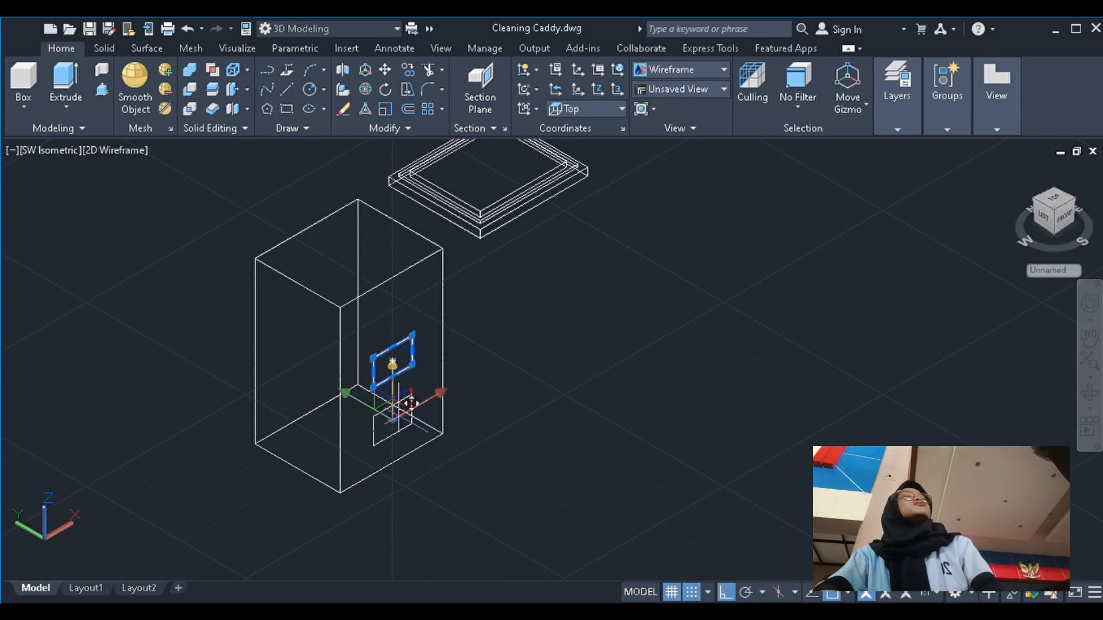
{"action": "left_click", "coordinate": [415, 429]}
Try to shift the upright rectangle along the tall box's front bottom edge with 3D Move
{"action": "scroll", "coordinate": [452, 374], "scroll_direction": "up", "scroll_amount": 5}
{"action": "left_click", "coordinate": [394, 352]}
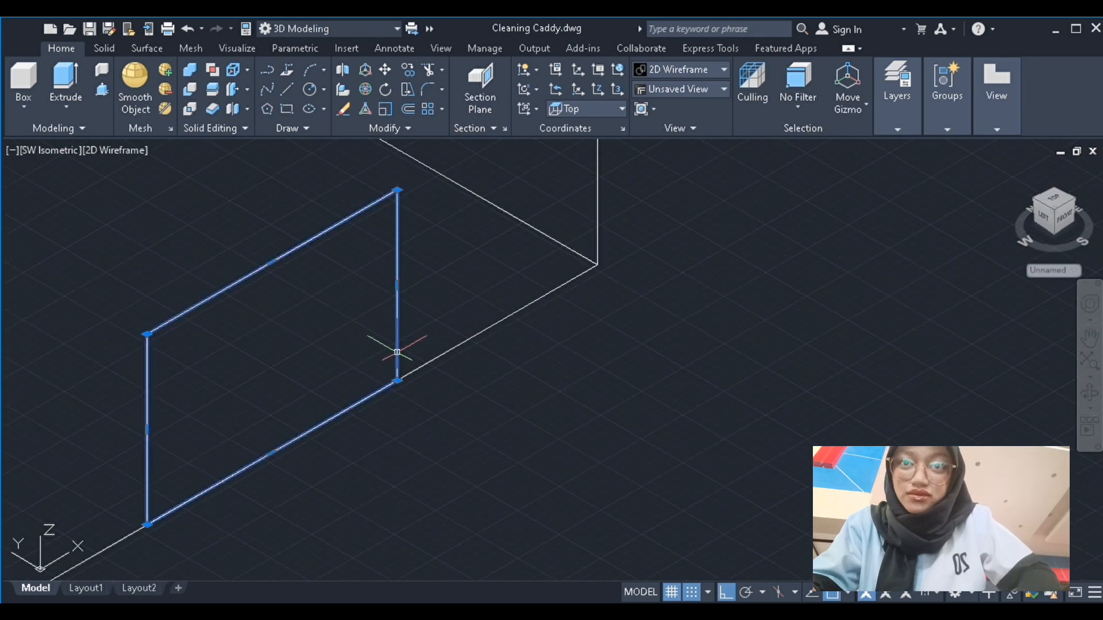
{"action": "key", "text": "Return"}
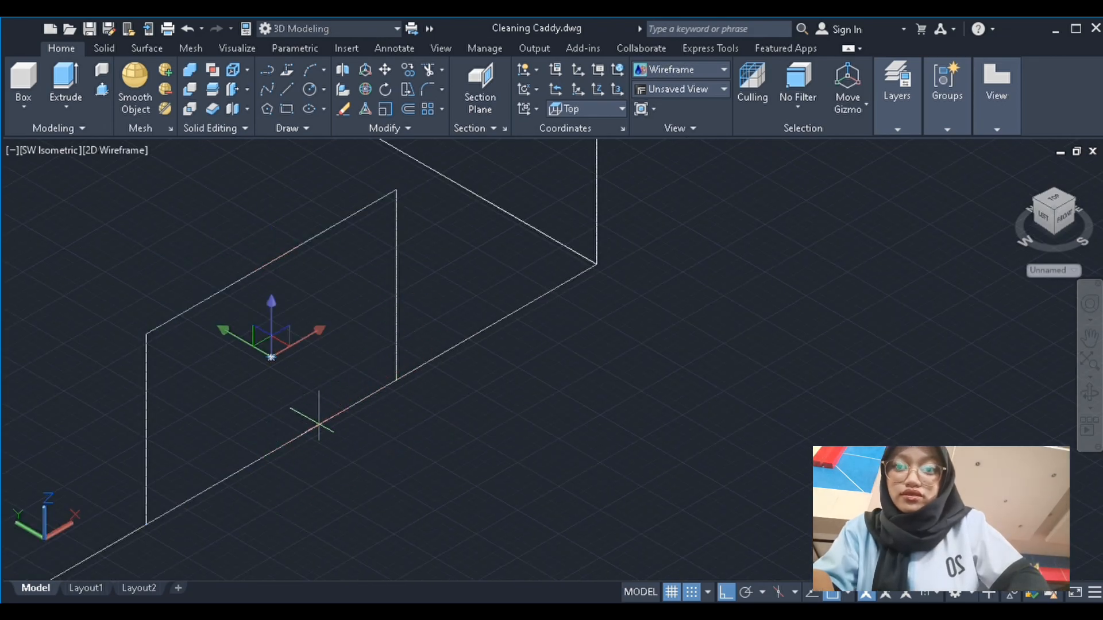
{"action": "left_click", "coordinate": [271, 452]}
{"action": "scroll", "coordinate": [300, 321], "scroll_direction": "down", "scroll_amount": 3}
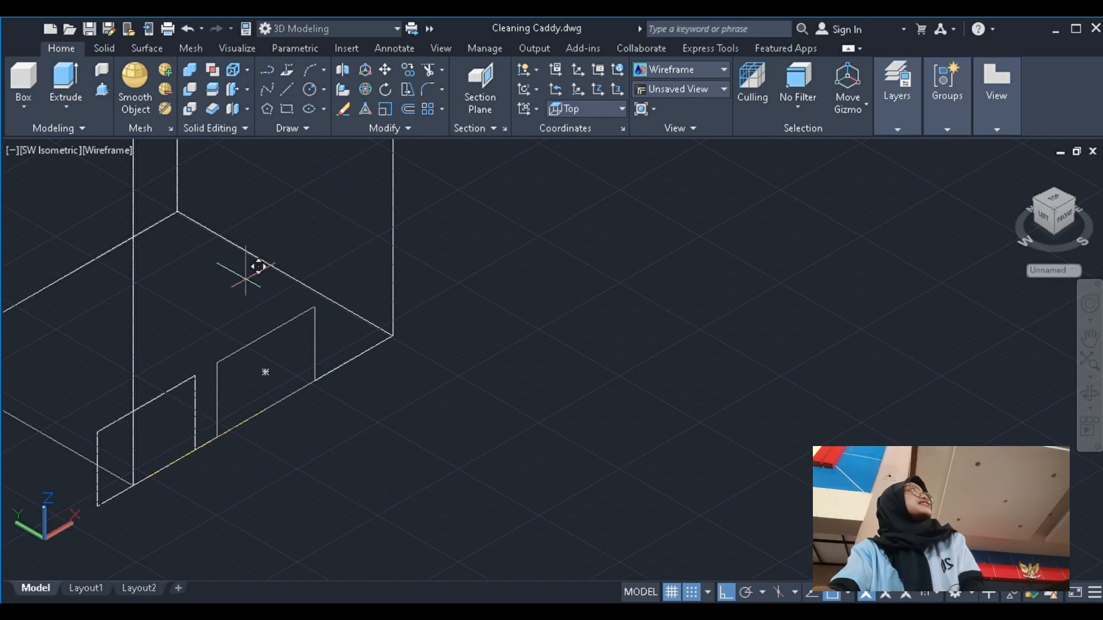
{"action": "left_click", "coordinate": [318, 374]}
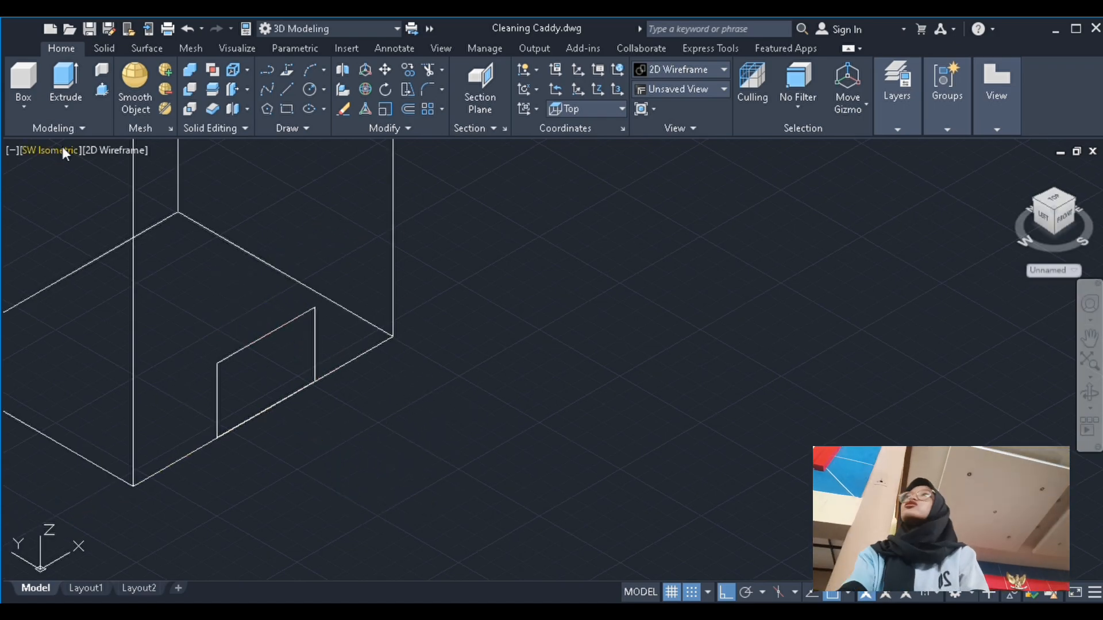
Move the rectangle by its bottom midpoint to the midpoint of the box's front bottom edge and check it in the Front view
{"action": "left_click", "coordinate": [316, 333]}
{"action": "type", "text": "m"}
{"action": "key", "text": "Return"}
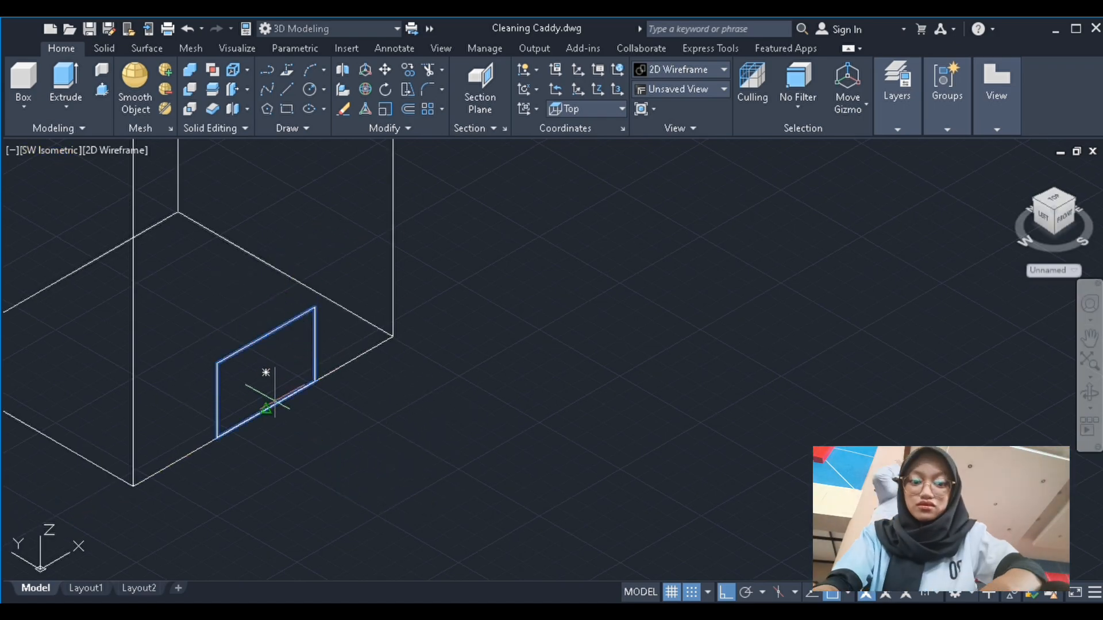
{"action": "left_click", "coordinate": [268, 408]}
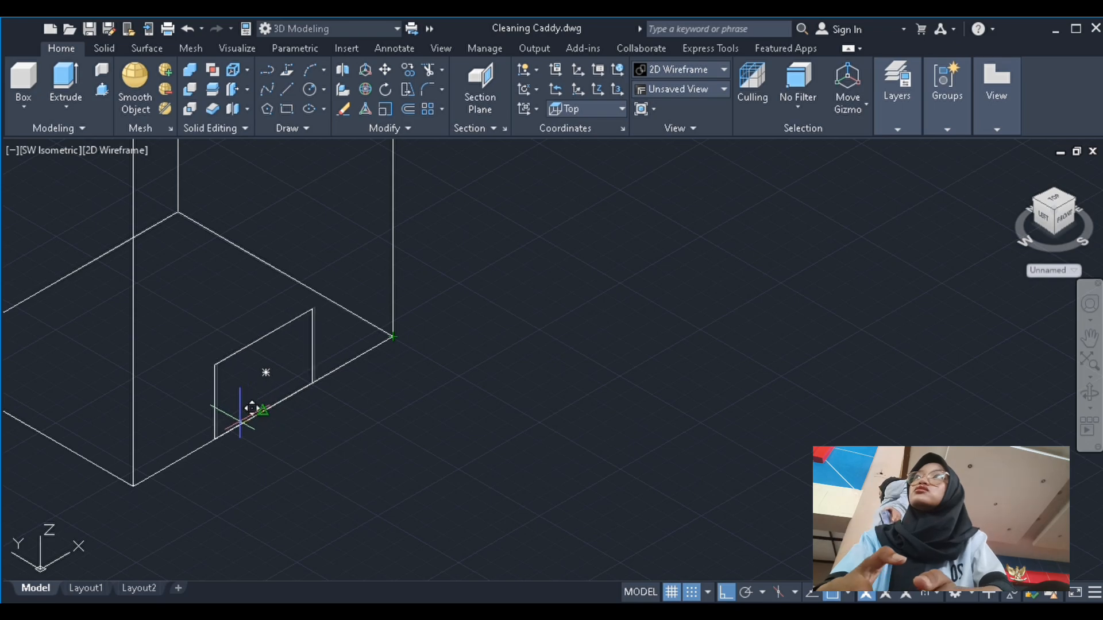
{"action": "left_click", "coordinate": [267, 414]}
{"action": "left_click", "coordinate": [64, 150]}
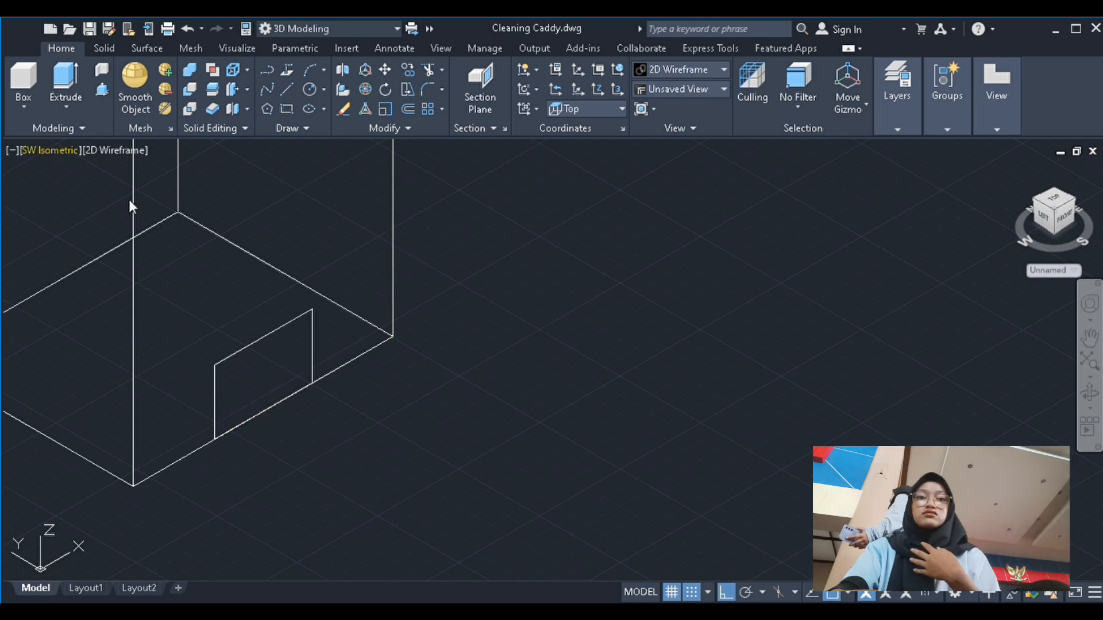
{"action": "left_click", "coordinate": [139, 257]}
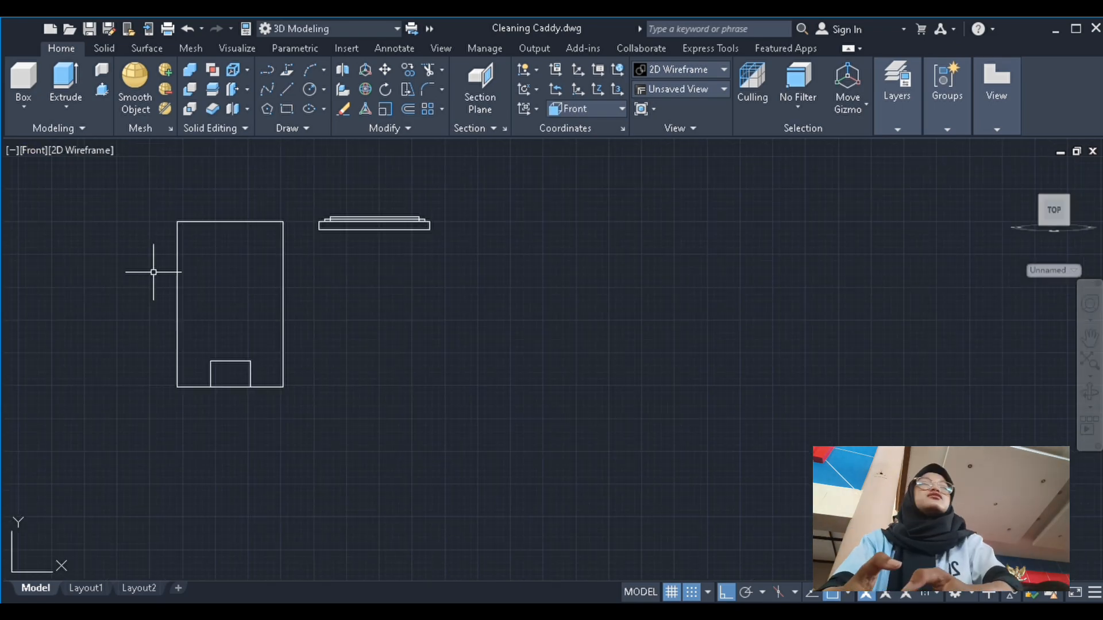
Return to the SW Isometric view and extrude the upright rectangle 20 into the tall box
{"action": "left_click", "coordinate": [27, 151]}
{"action": "left_click", "coordinate": [115, 293]}
{"action": "scroll", "coordinate": [422, 461], "scroll_direction": "up", "scroll_amount": 2}
{"action": "left_click", "coordinate": [390, 435]}
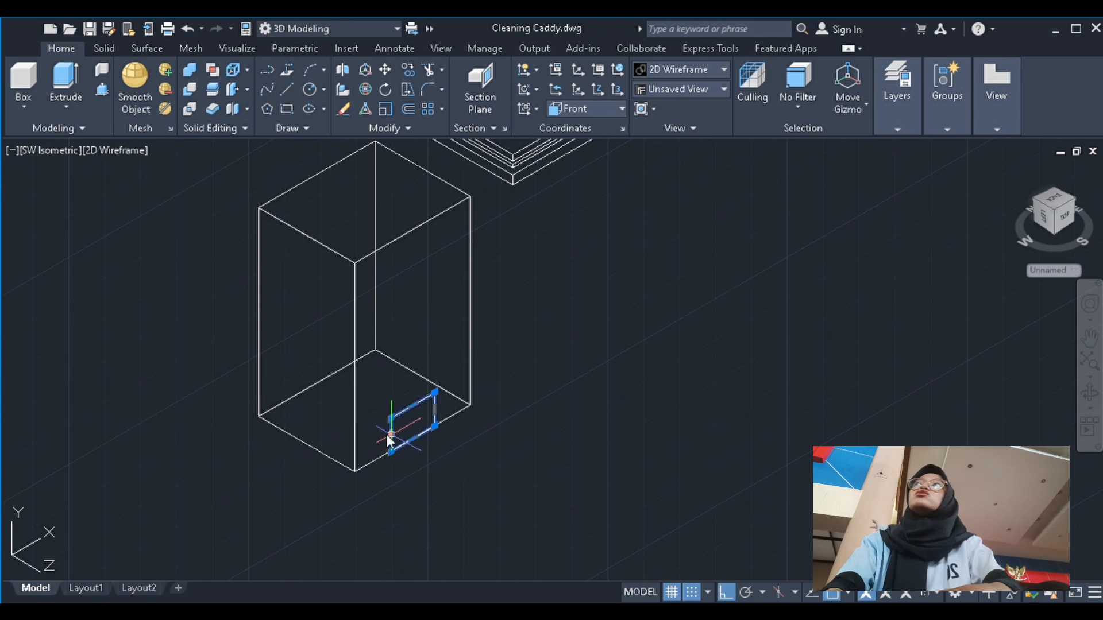
{"action": "type", "text": "ext"}
{"action": "key", "text": "Return"}
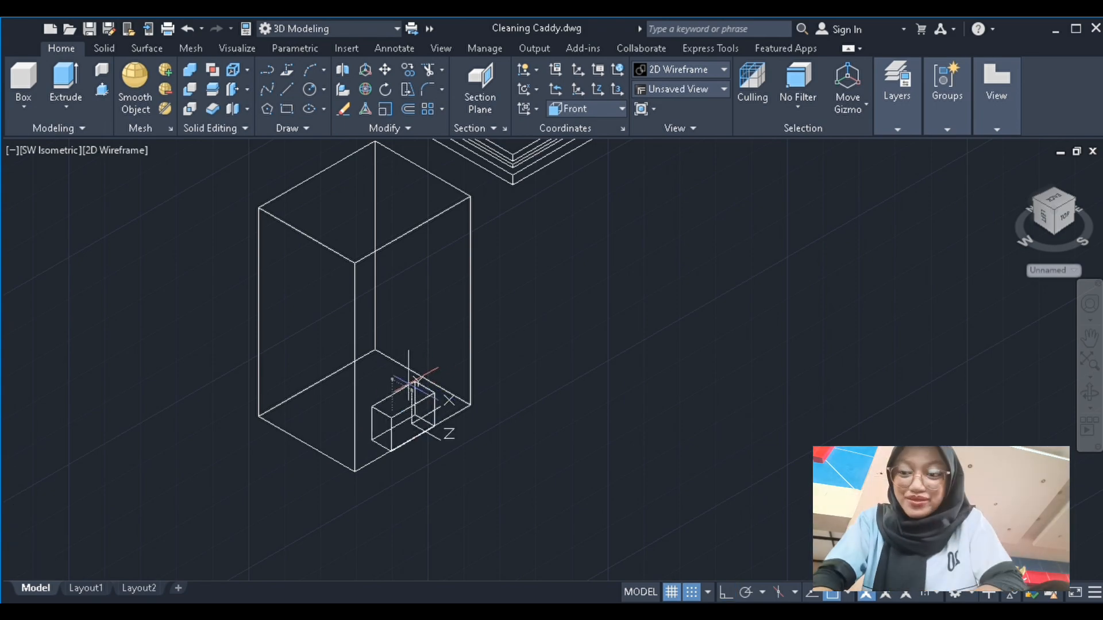
{"action": "type", "text": "20"}
{"action": "key", "text": "Return"}
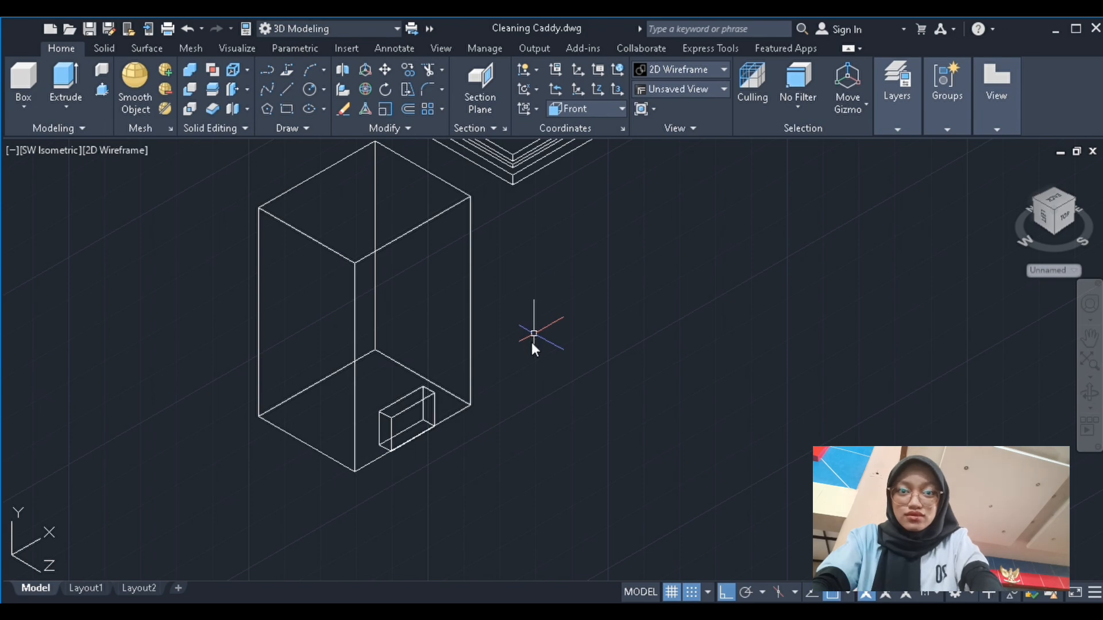
Fillet the four vertical edges of the tall box
{"action": "key", "text": "Return"}
{"action": "left_click", "coordinate": [553, 577]}
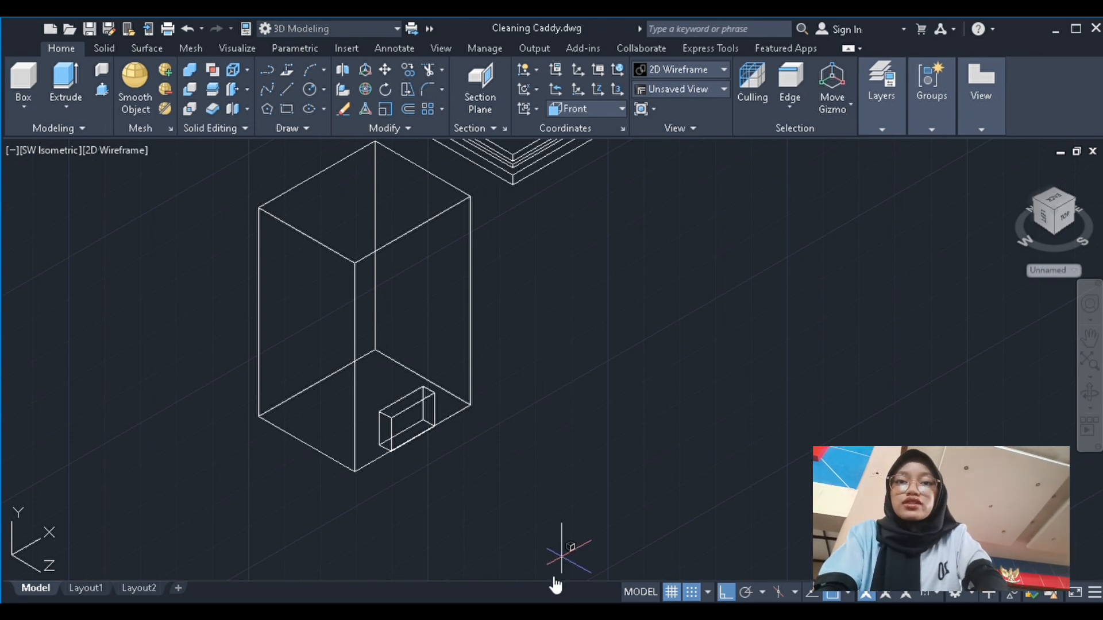
{"action": "left_click", "coordinate": [357, 359]}
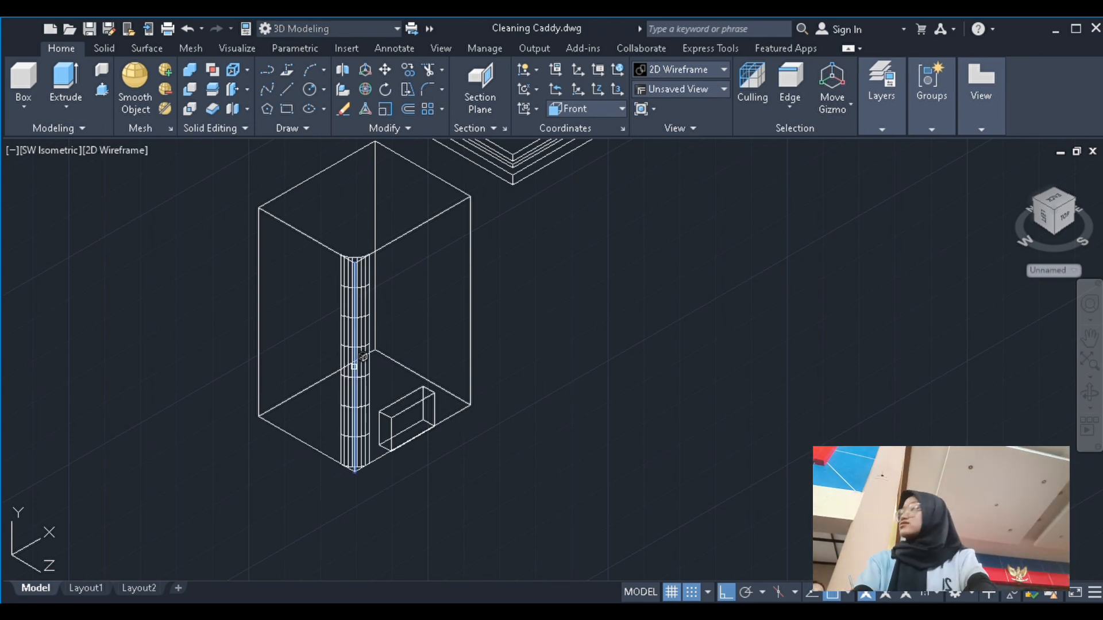
{"action": "left_click", "coordinate": [262, 340]}
{"action": "left_click", "coordinate": [471, 305]}
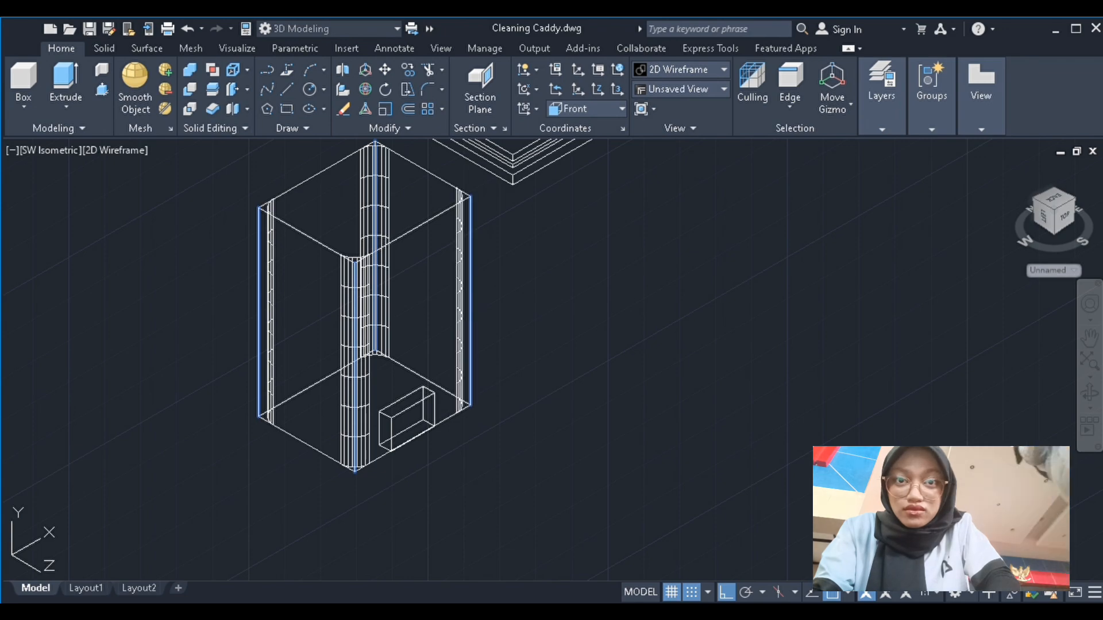
{"action": "key", "text": "Return"}
{"action": "key", "text": "Return"}
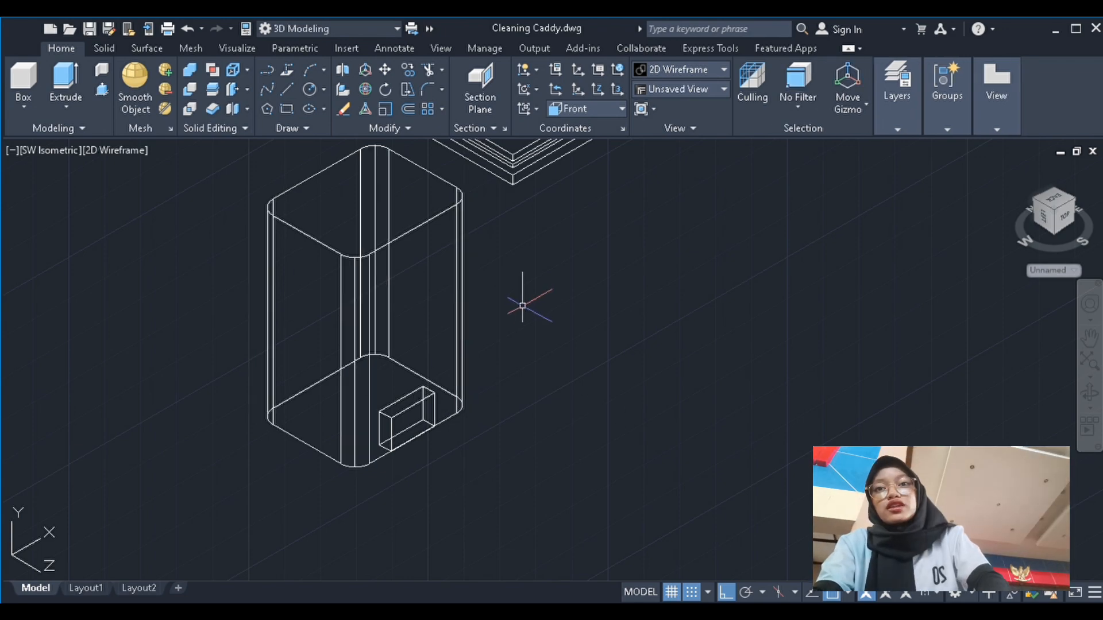
Try to fillet the four vertical corner edges of the slab's outer base
{"action": "scroll", "coordinate": [522, 306], "scroll_direction": "down", "scroll_amount": 2}
{"action": "scroll", "coordinate": [545, 316], "scroll_direction": "up", "scroll_amount": 5}
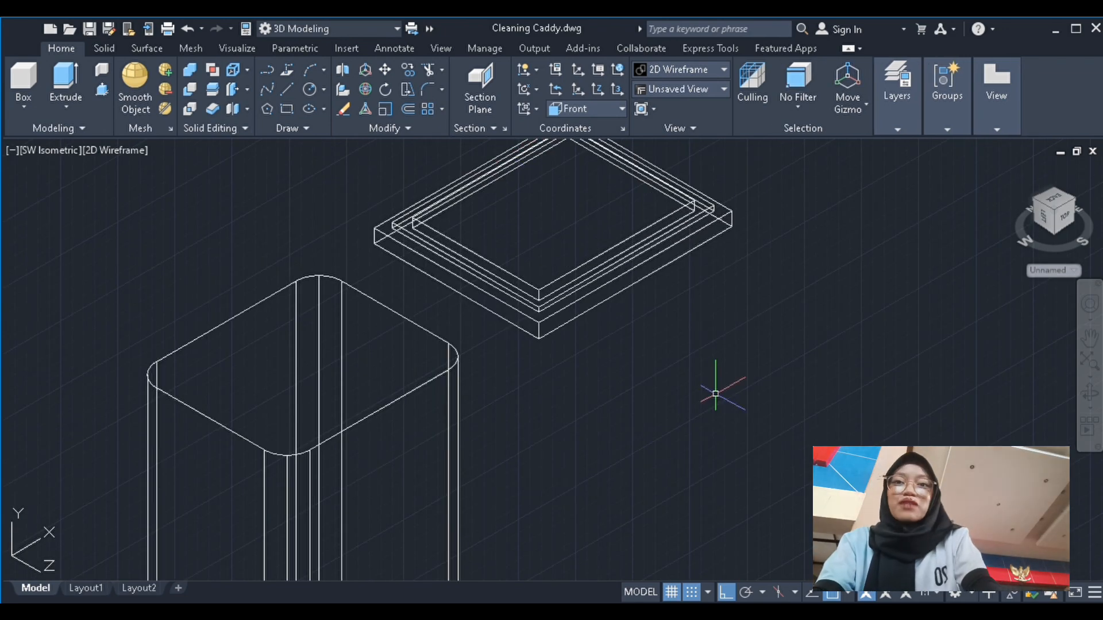
{"action": "key", "text": "Return"}
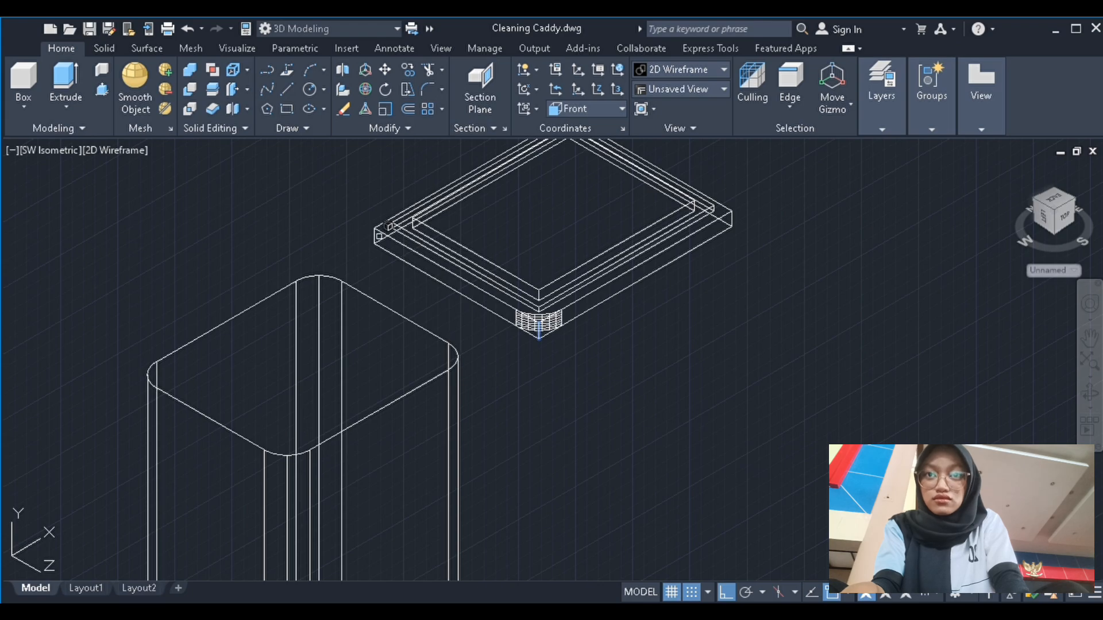
{"action": "scroll", "coordinate": [589, 169], "scroll_direction": "up", "scroll_amount": 4}
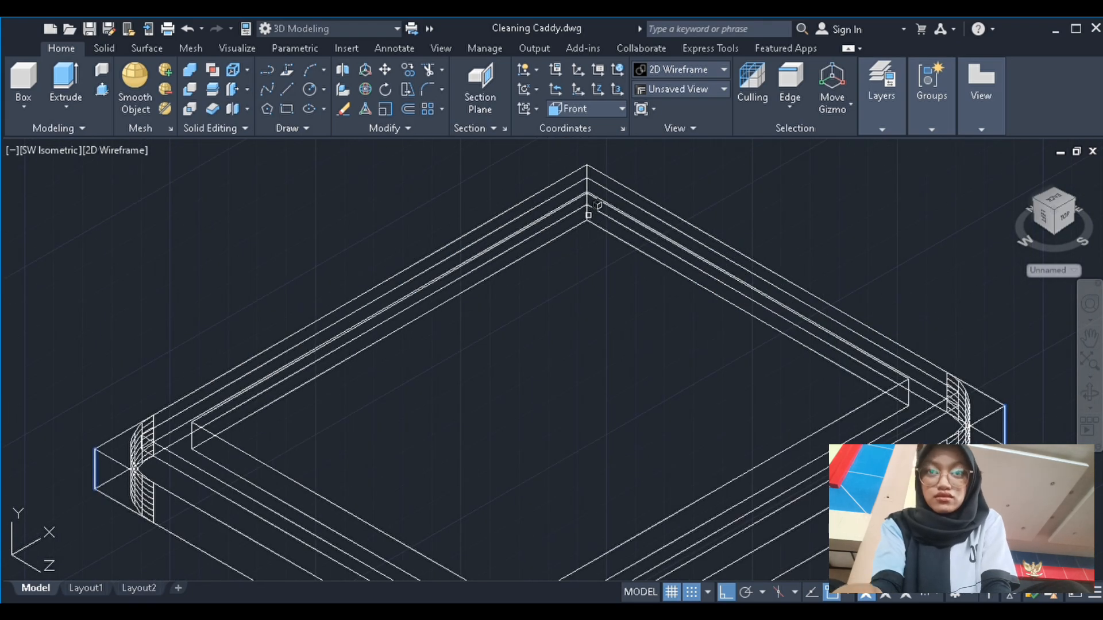
{"action": "scroll", "coordinate": [586, 213], "scroll_direction": "down", "scroll_amount": 3}
{"action": "scroll", "coordinate": [524, 347], "scroll_direction": "up", "scroll_amount": 3}
{"action": "key", "text": "Return"}
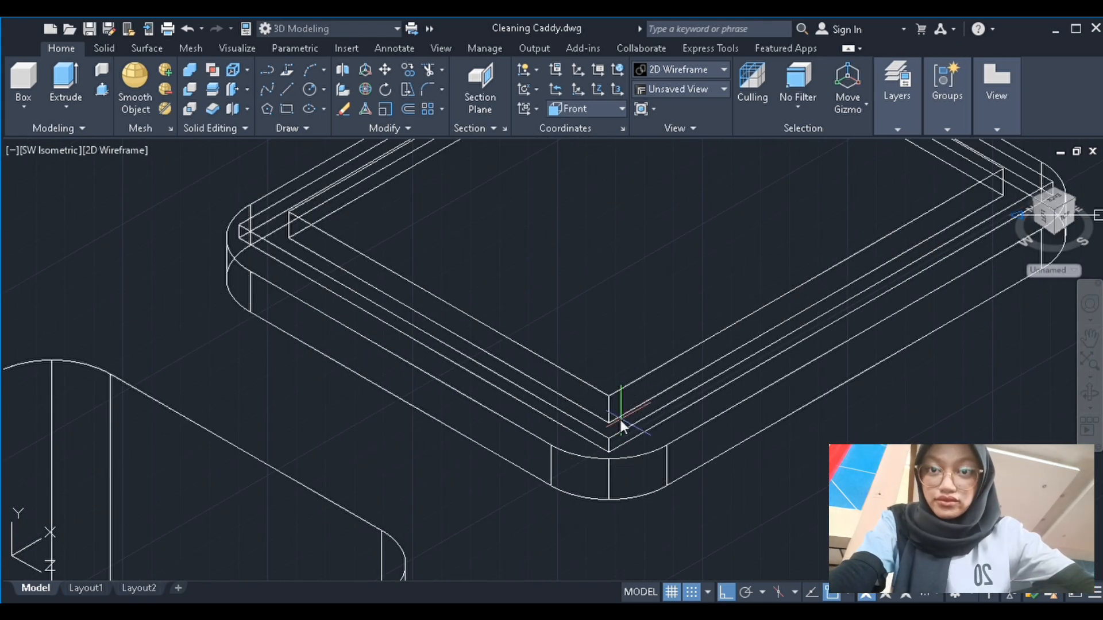
Switch to the SE Isometric view to examine the rounded box and the stepped slab from the other side
{"action": "key", "text": "Escape"}
{"action": "left_click", "coordinate": [55, 153]}
{"action": "left_click", "coordinate": [152, 324]}
{"action": "scroll", "coordinate": [664, 360], "scroll_direction": "down", "scroll_amount": 1}
{"action": "scroll", "coordinate": [506, 336], "scroll_direction": "down", "scroll_amount": 1}
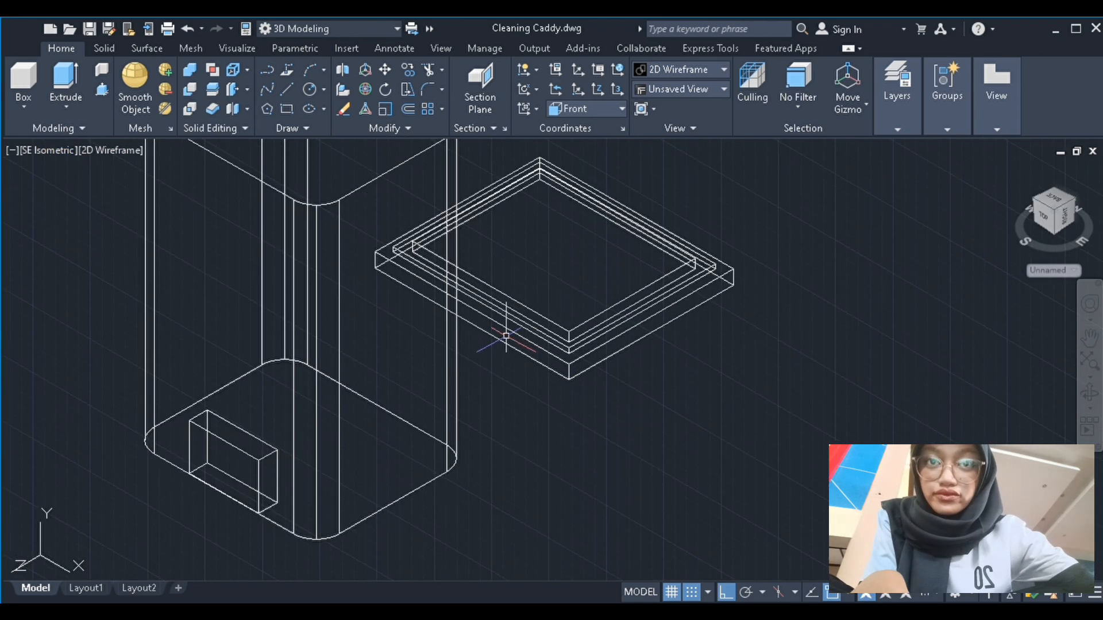
{"action": "scroll", "coordinate": [600, 277], "scroll_direction": "up", "scroll_amount": 2}
{"action": "scroll", "coordinate": [288, 419], "scroll_direction": "down", "scroll_amount": 2}
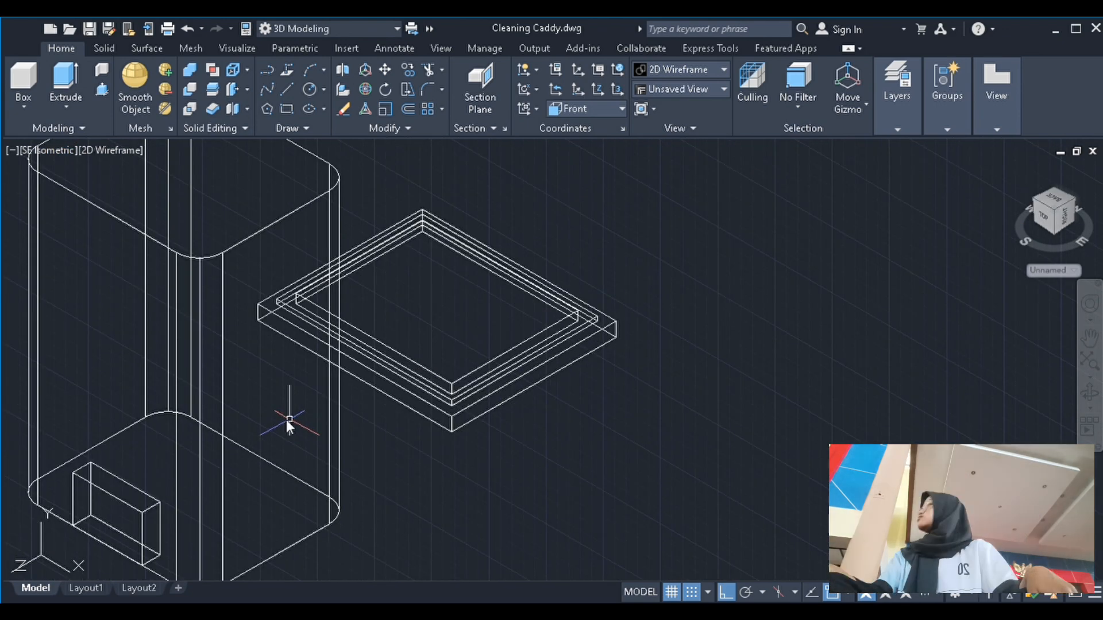
Fillet two vertical corner edges of the lid slab's outer base in the SE Isometric view
{"action": "key", "text": "Return"}
{"action": "type", "text": "r"}
{"action": "key", "text": "Return"}
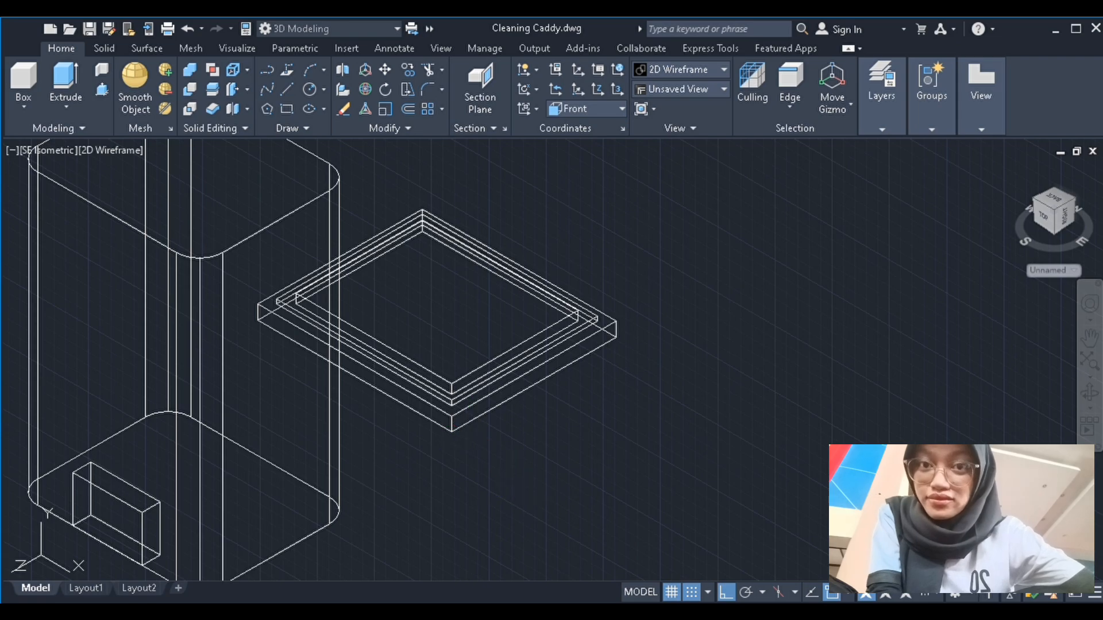
{"action": "left_click", "coordinate": [451, 424]}
{"action": "left_click", "coordinate": [257, 312]}
{"action": "key", "text": "Return"}
{"action": "key", "text": "Return"}
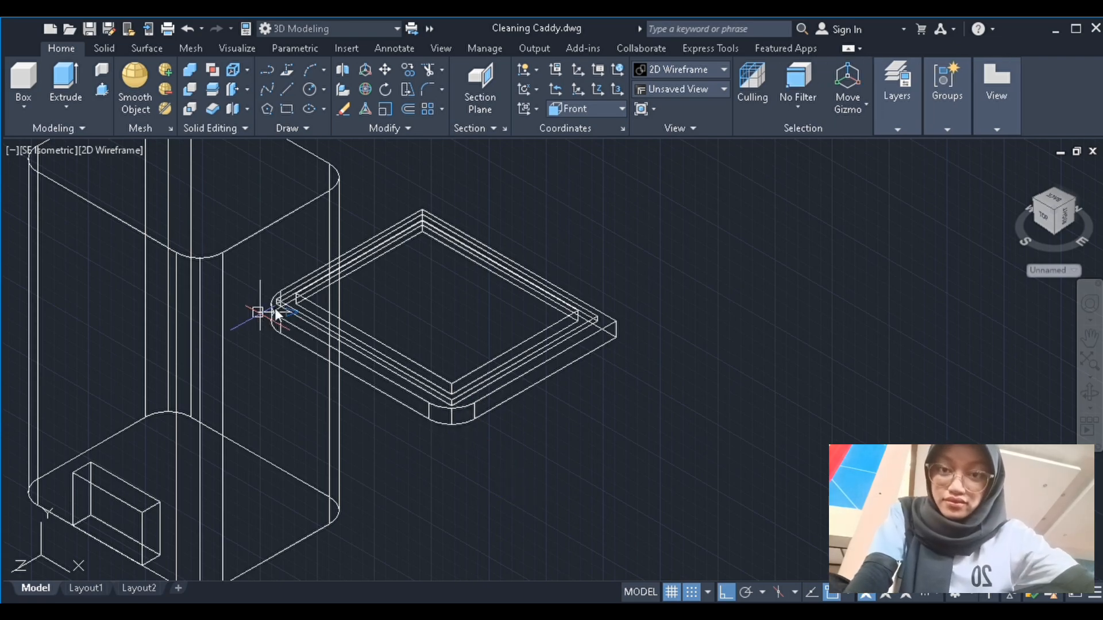
Switch to the NE Isometric view and fillet the remaining two vertical corners of the slab's outer base
{"action": "left_click", "coordinate": [126, 317]}
{"action": "scroll", "coordinate": [466, 385], "scroll_direction": "up", "scroll_amount": 2}
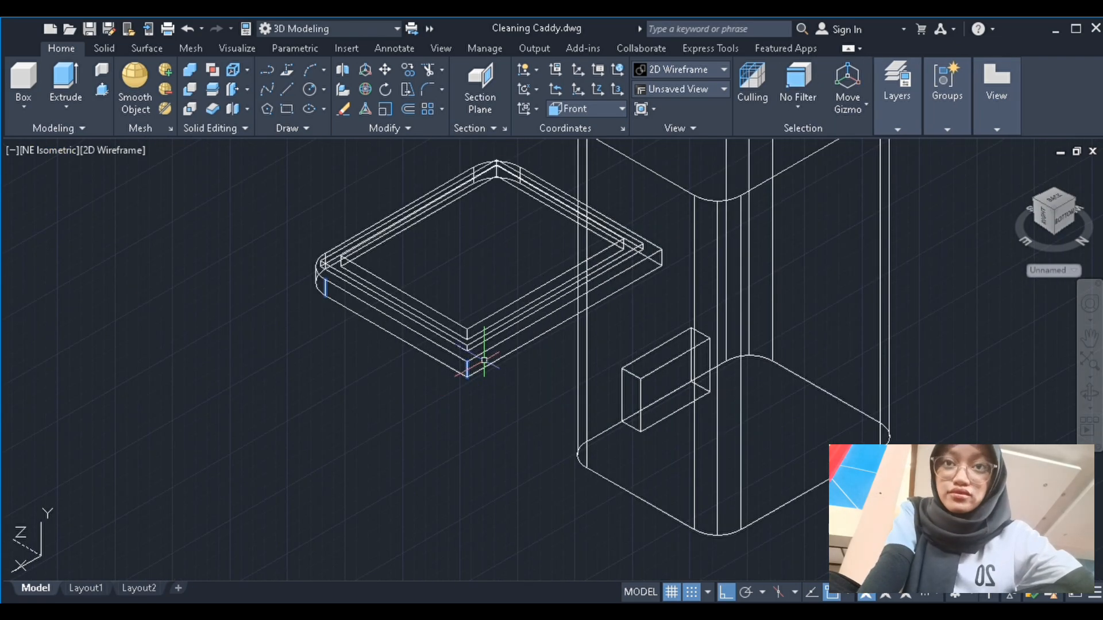
{"action": "key", "text": "Return"}
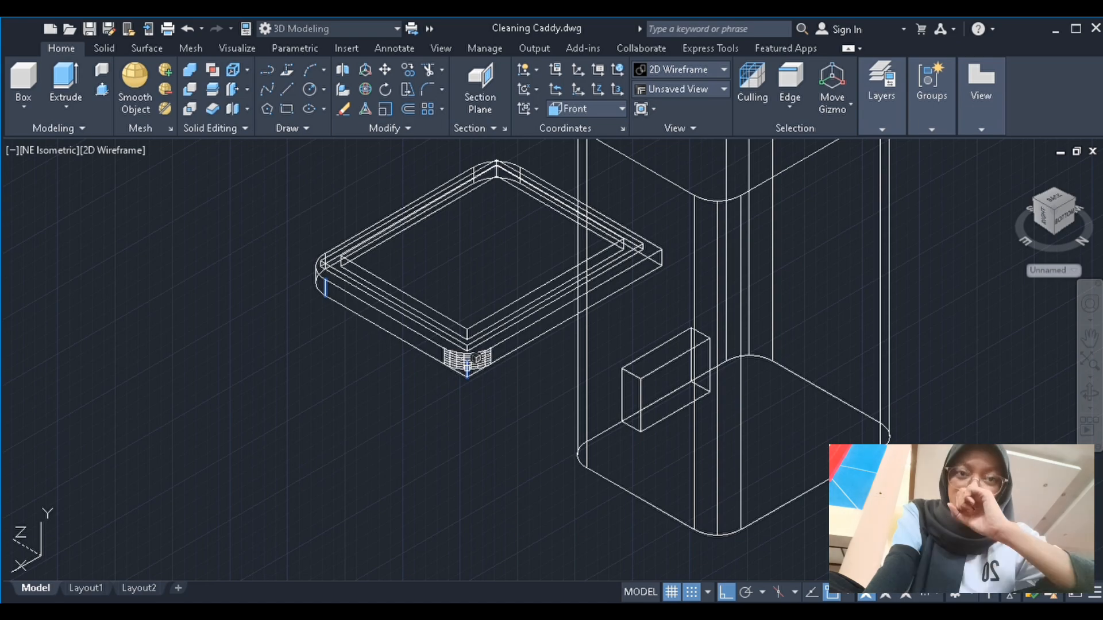
{"action": "key", "text": "Return"}
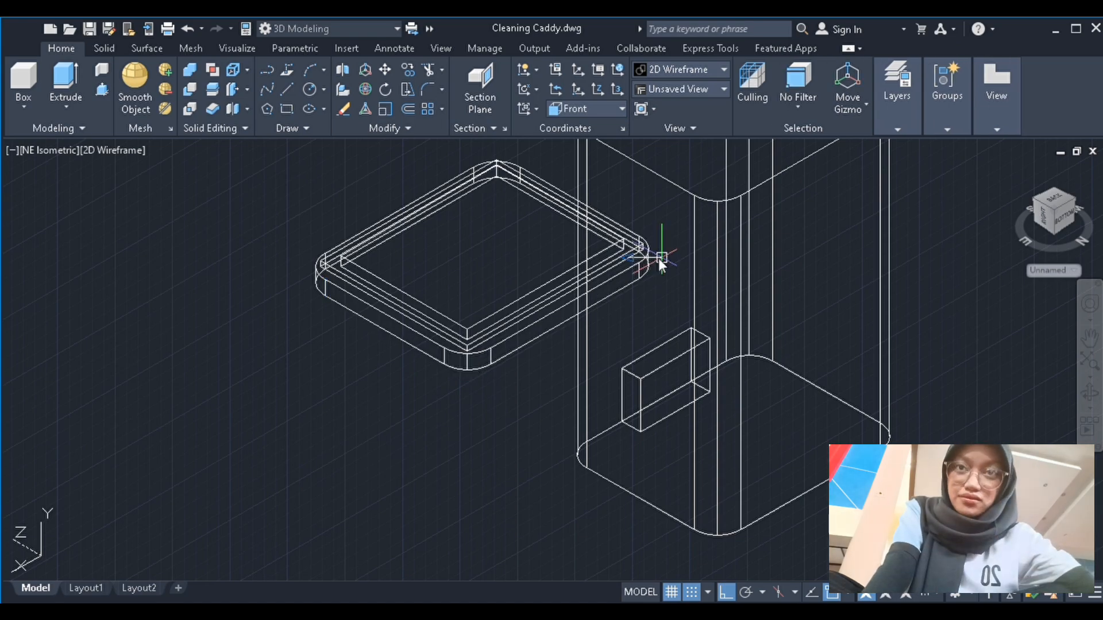
Fillet two vertical corner edges of the slab's middle tier in the NE Isometric view
{"action": "left_click", "coordinate": [1055, 227]}
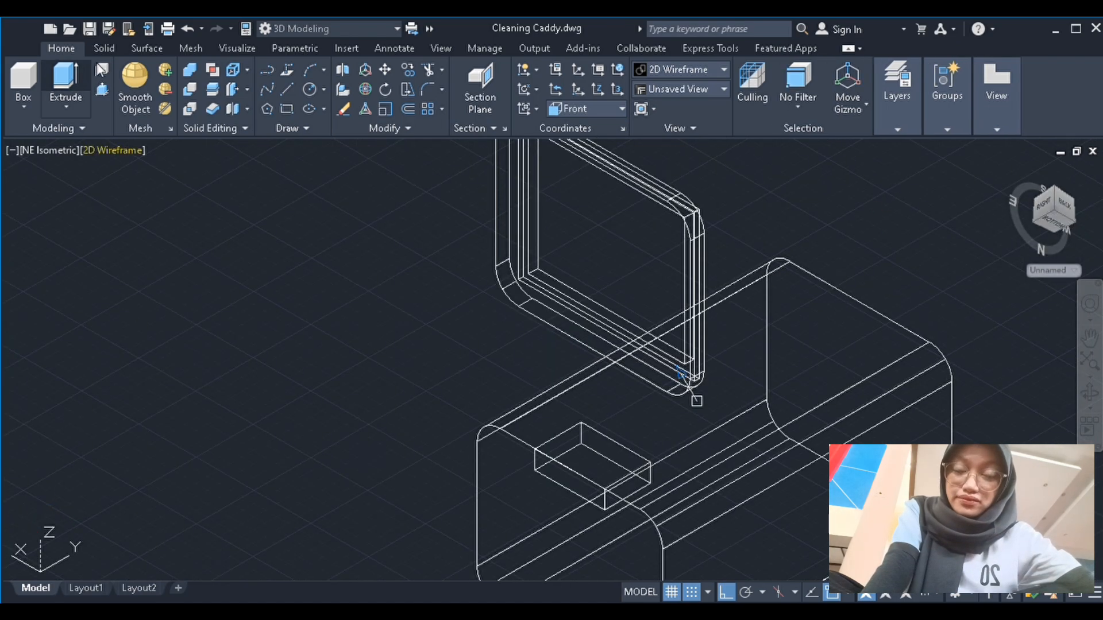
{"action": "left_click", "coordinate": [47, 151]}
{"action": "left_click", "coordinate": [108, 337]}
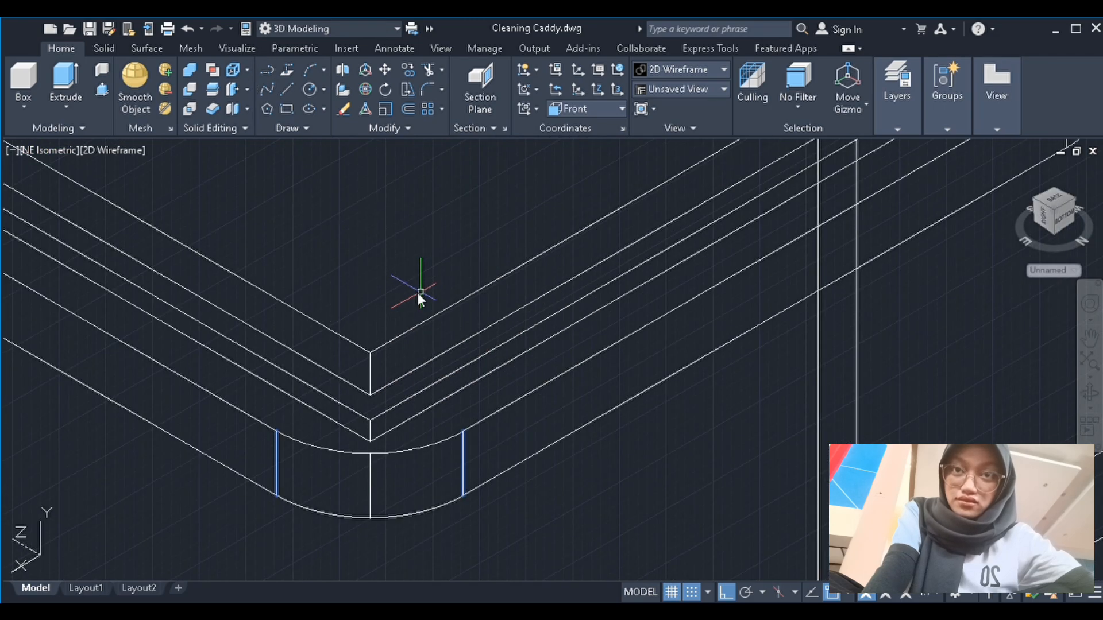
{"action": "key", "text": "Return"}
{"action": "left_click", "coordinate": [369, 431]}
{"action": "scroll", "coordinate": [436, 320], "scroll_direction": "down", "scroll_amount": 4}
{"action": "scroll", "coordinate": [146, 213], "scroll_direction": "up", "scroll_amount": 6}
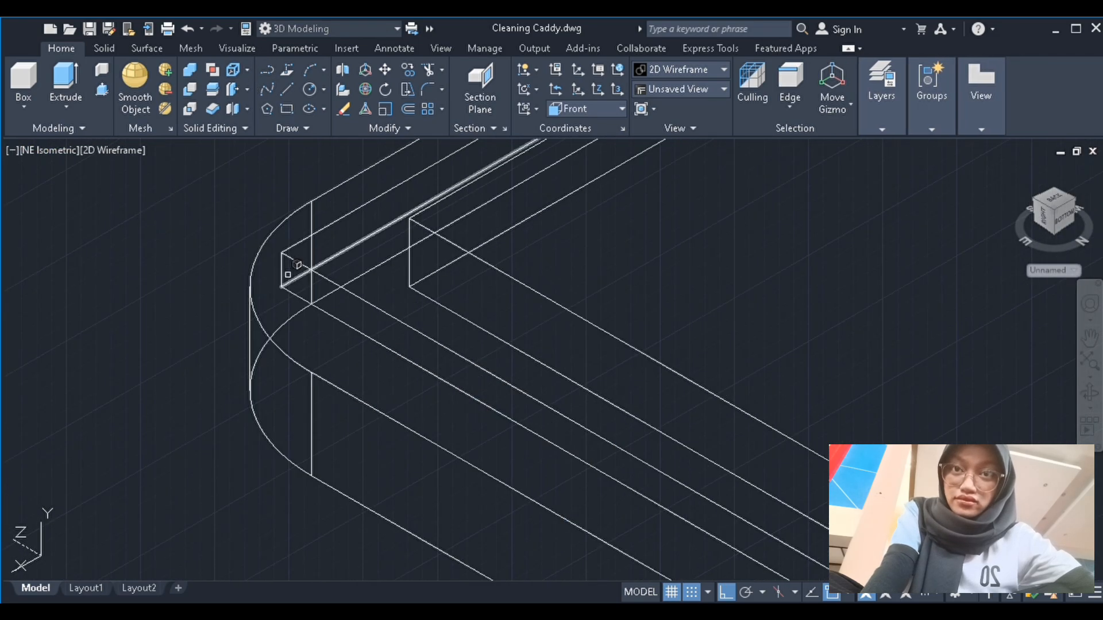
{"action": "left_click", "coordinate": [287, 274]}
{"action": "scroll", "coordinate": [348, 240], "scroll_direction": "down", "scroll_amount": 5}
{"action": "key", "text": "Return"}
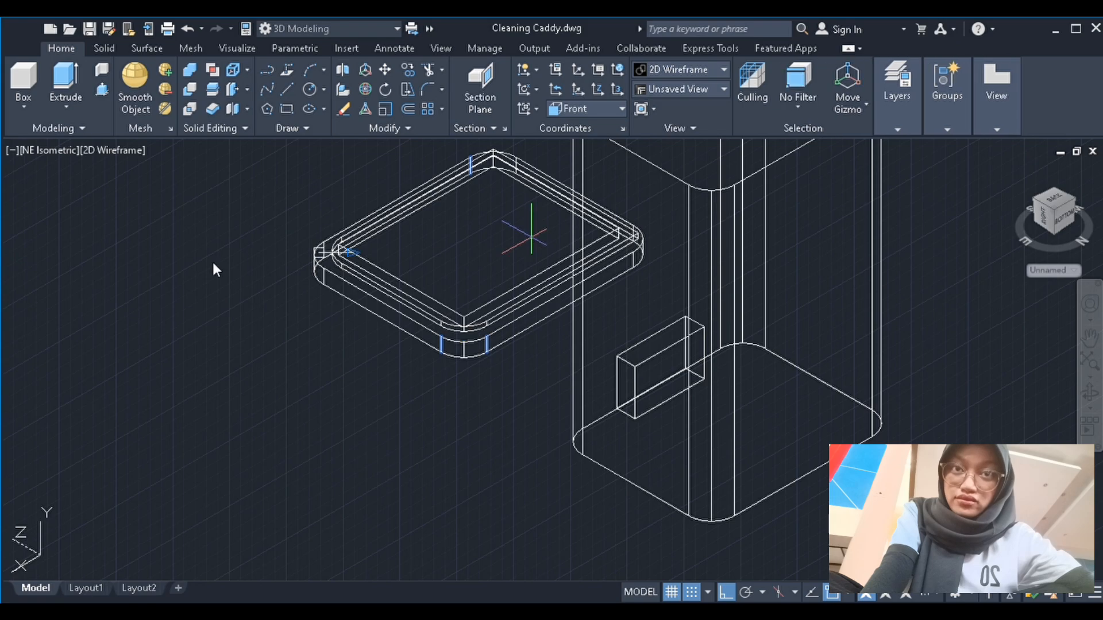
Switch to the SW Isometric view and fillet the other two vertical corners of the slab's middle tier
{"action": "scroll", "coordinate": [322, 255], "scroll_direction": "up", "scroll_amount": 5}
{"action": "left_click", "coordinate": [62, 296]}
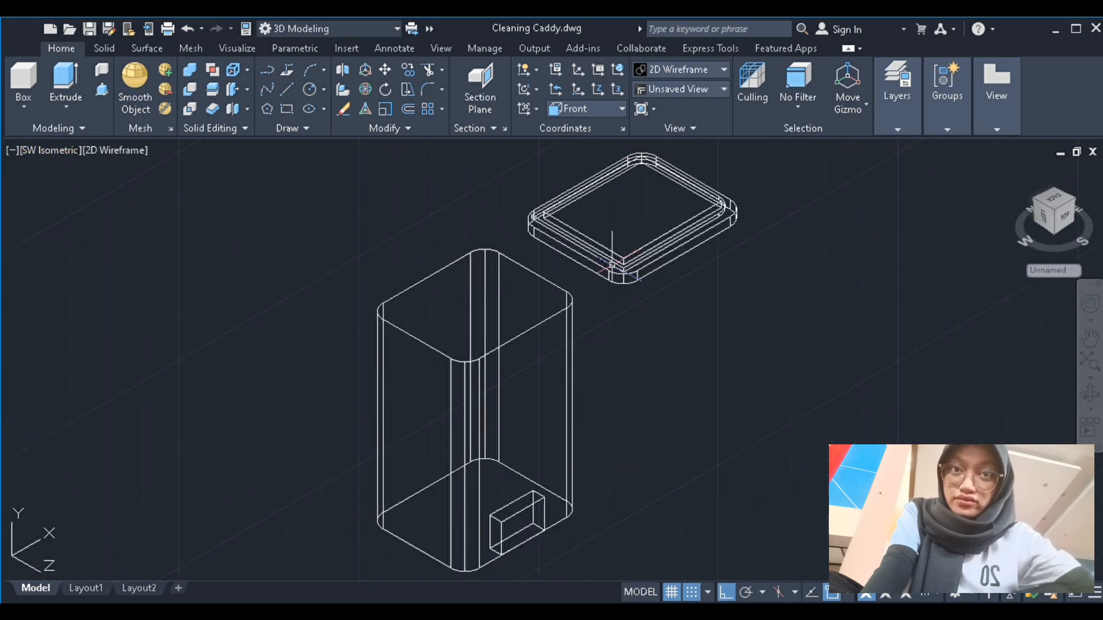
{"action": "scroll", "coordinate": [675, 202], "scroll_direction": "up", "scroll_amount": 4}
{"action": "scroll", "coordinate": [500, 215], "scroll_direction": "up", "scroll_amount": 2}
{"action": "scroll", "coordinate": [499, 216], "scroll_direction": "down", "scroll_amount": 2}
{"action": "scroll", "coordinate": [500, 215], "scroll_direction": "up", "scroll_amount": 2}
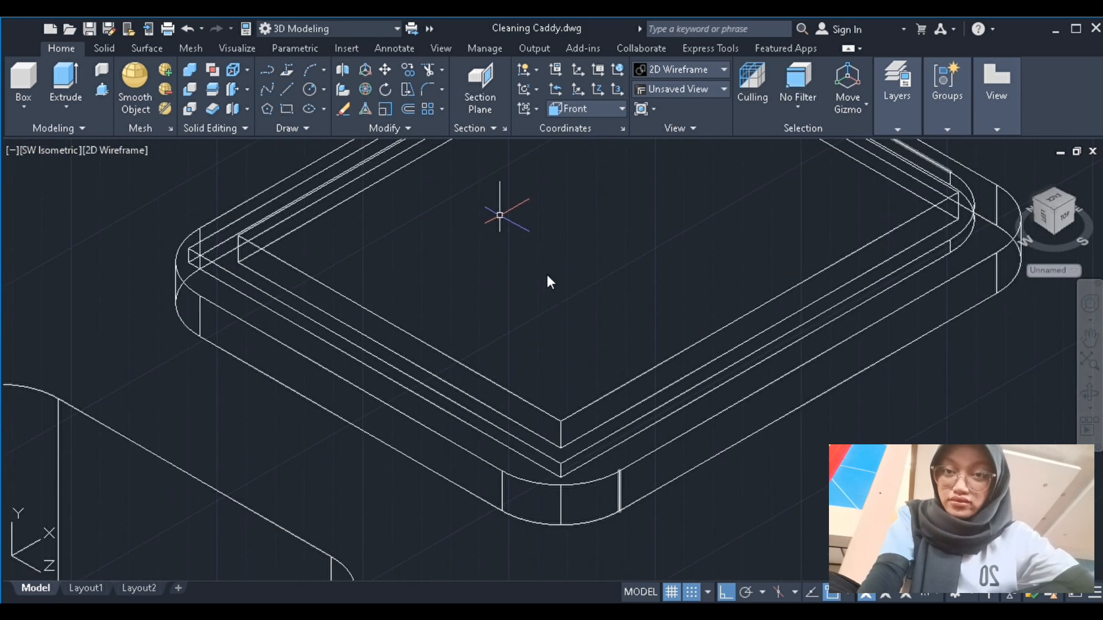
{"action": "key", "text": "Return"}
{"action": "left_click", "coordinate": [560, 471]}
{"action": "key", "text": "Return"}
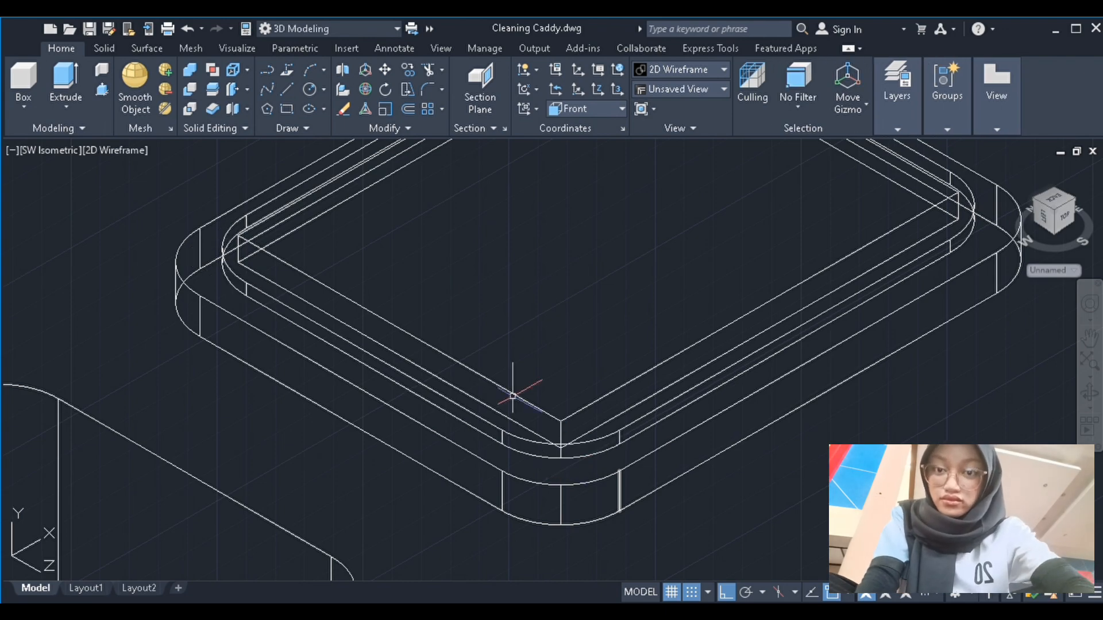
Fillet two vertical corner edges of the slab's innermost tier in the SW Isometric view
{"action": "key", "text": "Return"}
{"action": "left_click", "coordinate": [561, 436]}
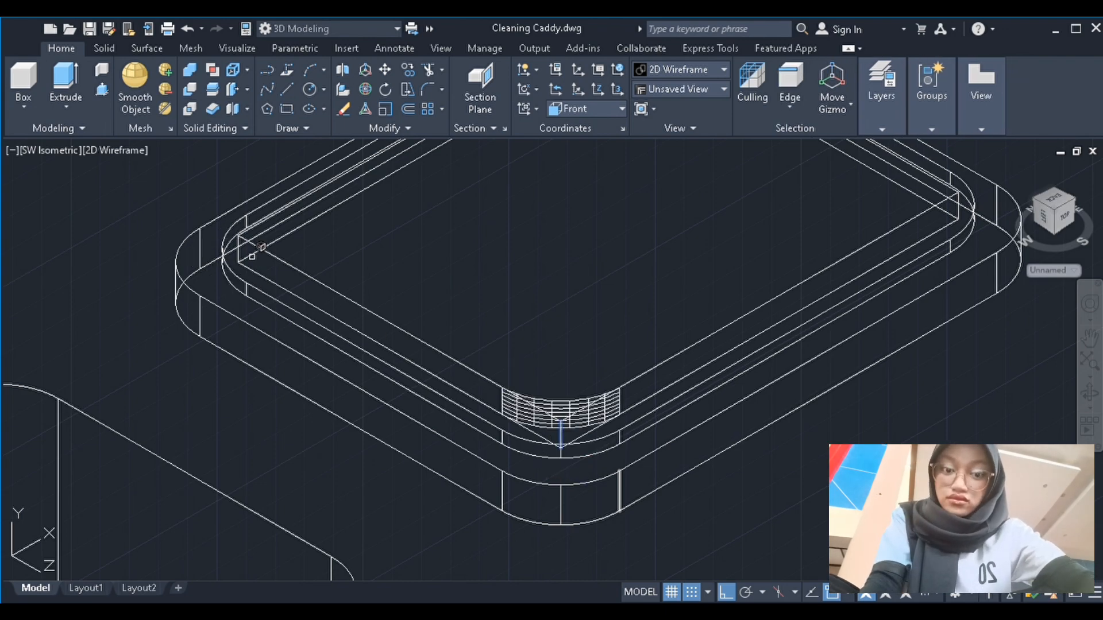
{"action": "key", "text": "Return"}
{"action": "key", "text": "Return"}
Fillet the remaining two corners of the slab's innermost tier from the NE Isometric view
{"action": "left_click", "coordinate": [36, 149]}
{"action": "left_click", "coordinate": [92, 346]}
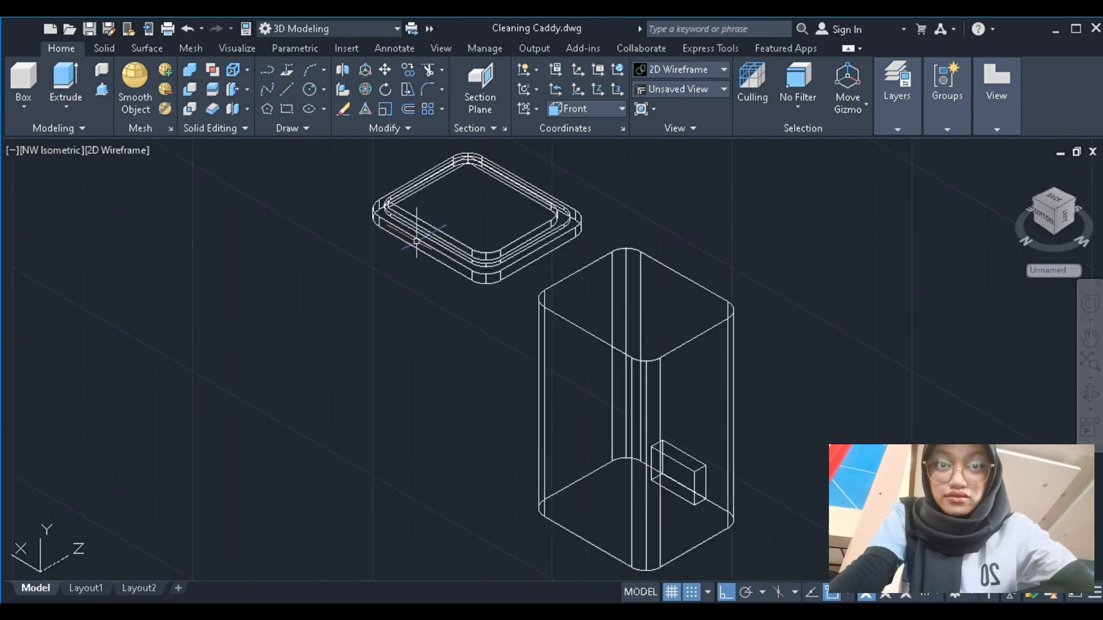
{"action": "scroll", "coordinate": [533, 198], "scroll_direction": "up", "scroll_amount": 5}
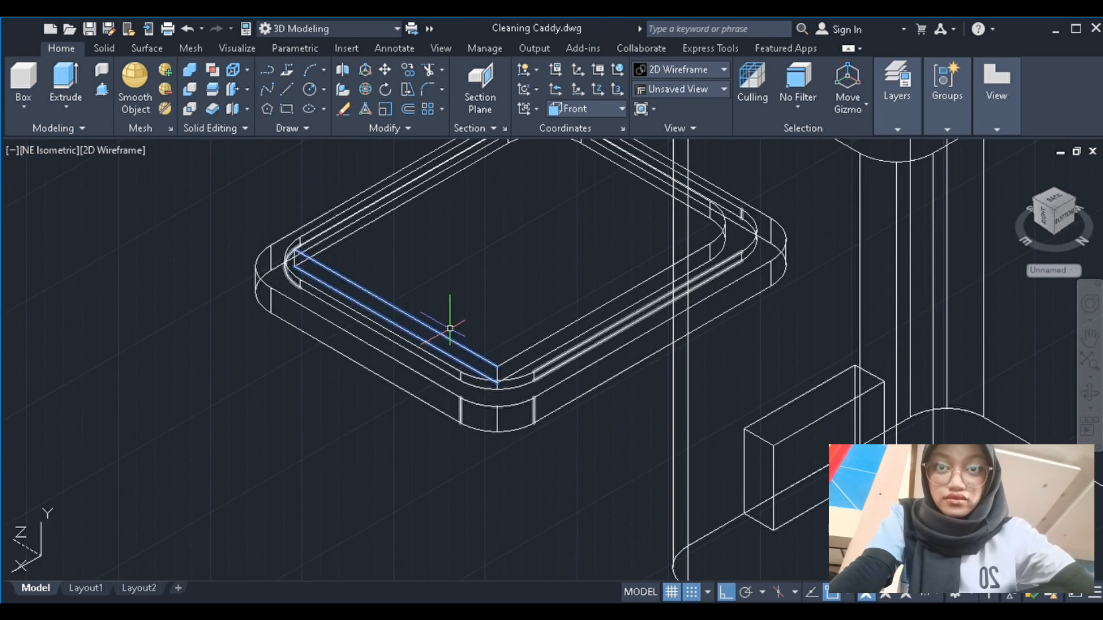
{"action": "key", "text": "Return"}
{"action": "left_click", "coordinate": [498, 374]}
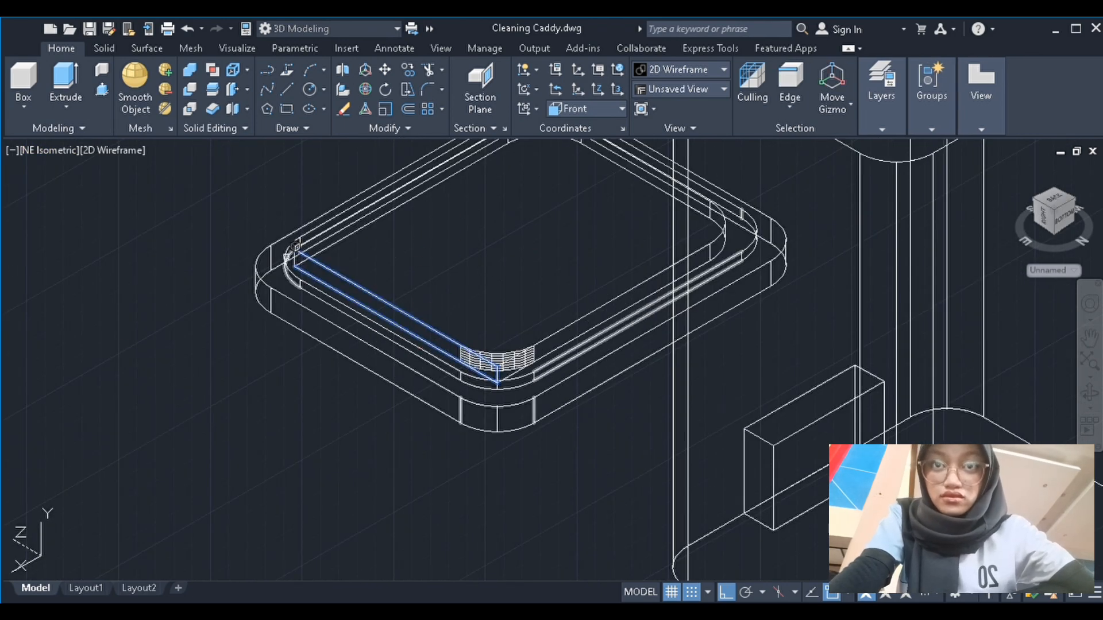
{"action": "key", "text": "Return"}
{"action": "key", "text": "Return"}
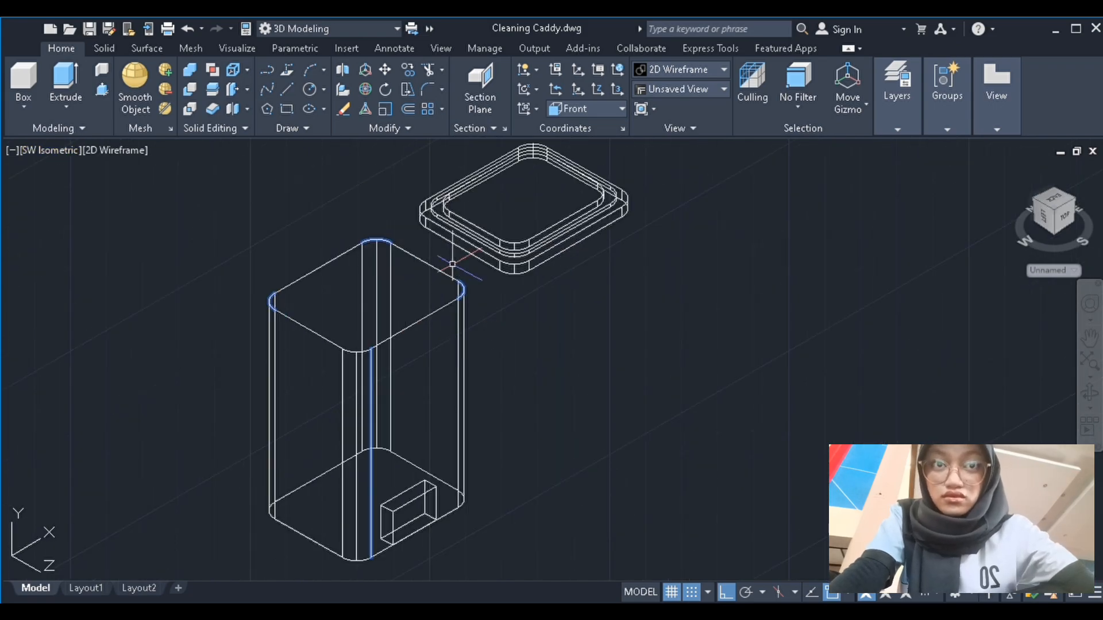
{"action": "left_click", "coordinate": [547, 347]}
{"action": "left_click", "coordinate": [547, 348]}
{"action": "key", "text": "ctrl+a"}
{"action": "key", "text": "Escape"}
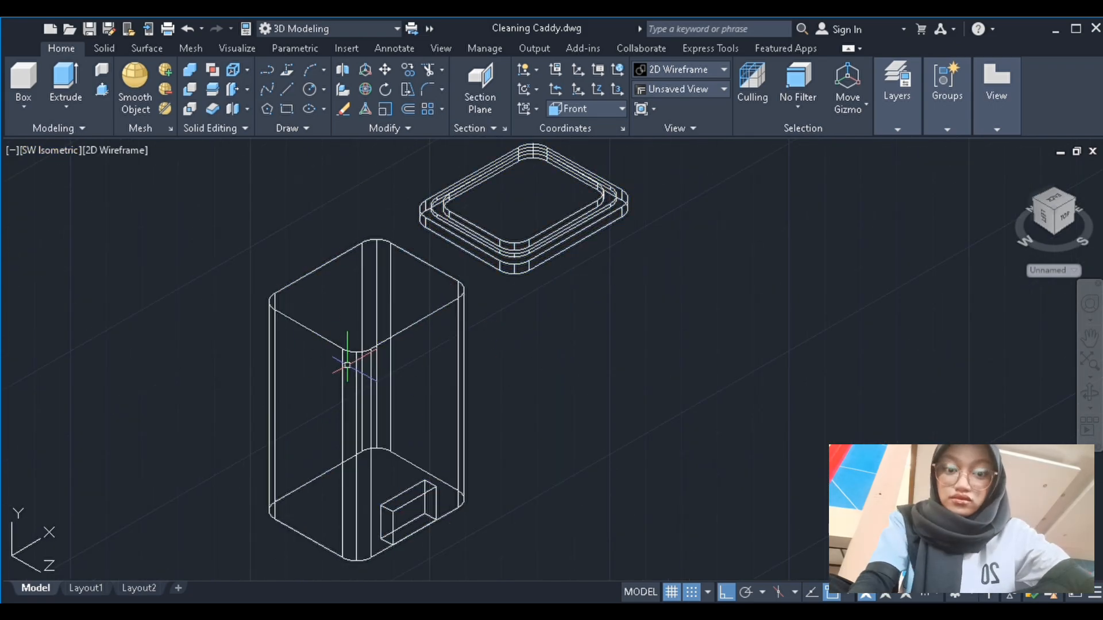
Subtract the small block from the tall rounded box to cut a notch at its base front
{"action": "left_click", "coordinate": [354, 398]}
{"action": "key", "text": "Return"}
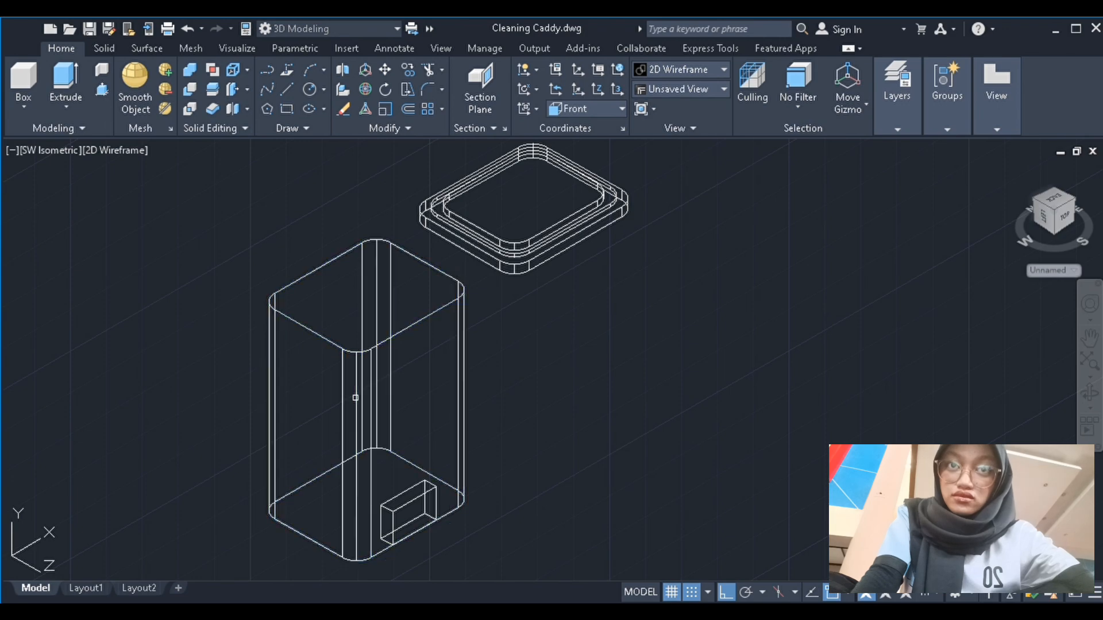
{"action": "left_click", "coordinate": [393, 517]}
{"action": "key", "text": "Return"}
Move the stepped lid slab onto the open top of the tall box
{"action": "middle_click_drag", "start_coordinate": [458, 285], "coordinate": [377, 326]}
{"action": "scroll", "coordinate": [377, 326], "scroll_direction": "down", "scroll_amount": 2}
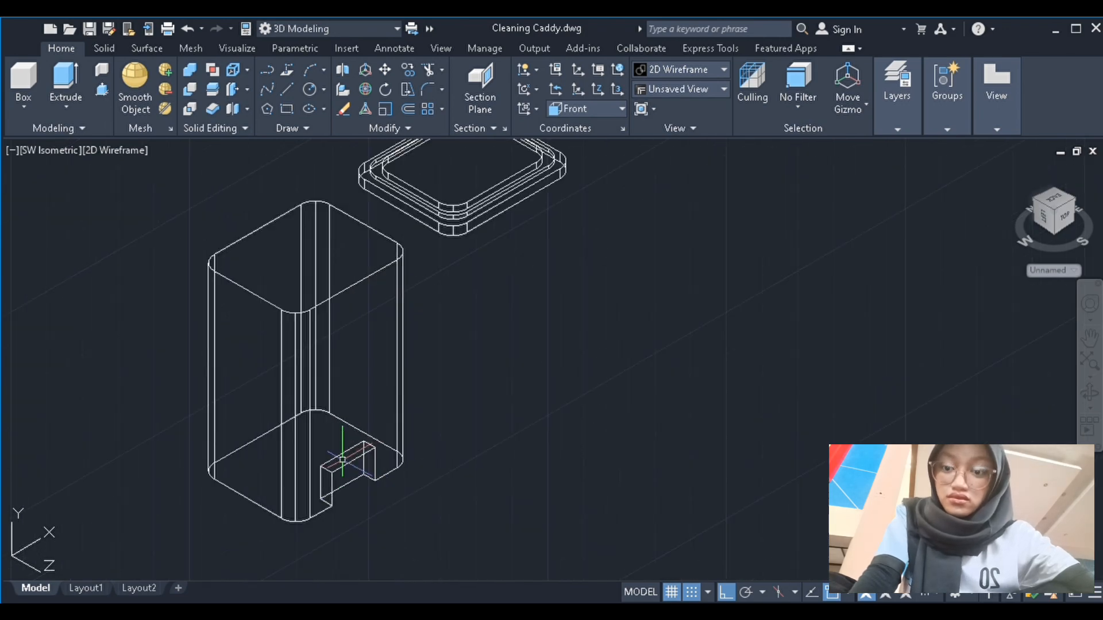
{"action": "left_click", "coordinate": [459, 241]}
{"action": "scroll", "coordinate": [438, 284], "scroll_direction": "down", "scroll_amount": 2}
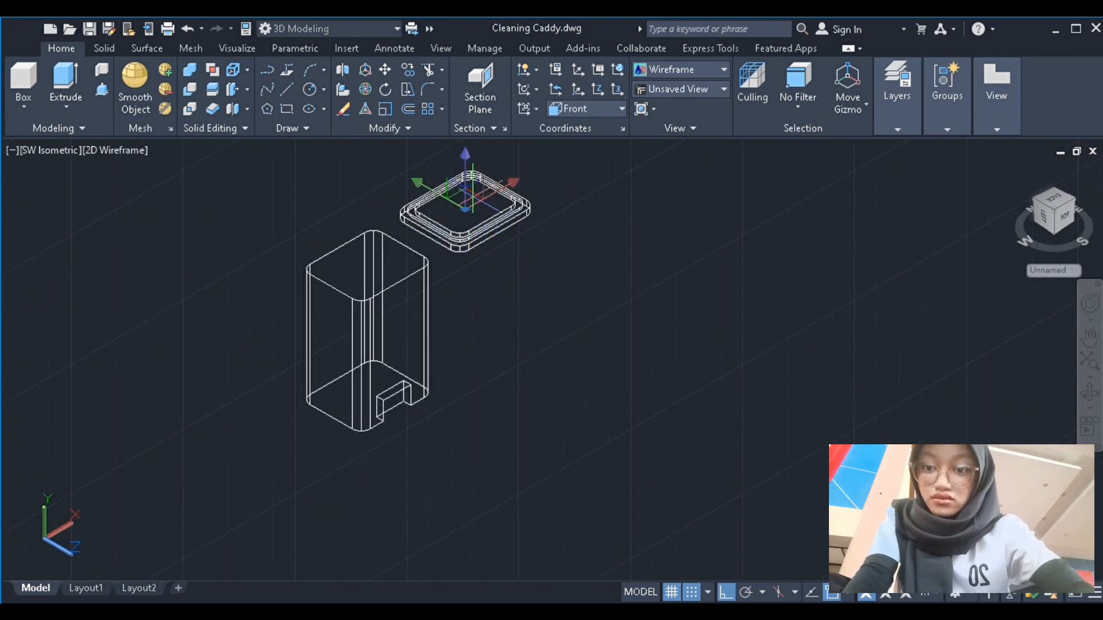
{"action": "left_click", "coordinate": [466, 212]}
{"action": "left_click", "coordinate": [365, 266]}
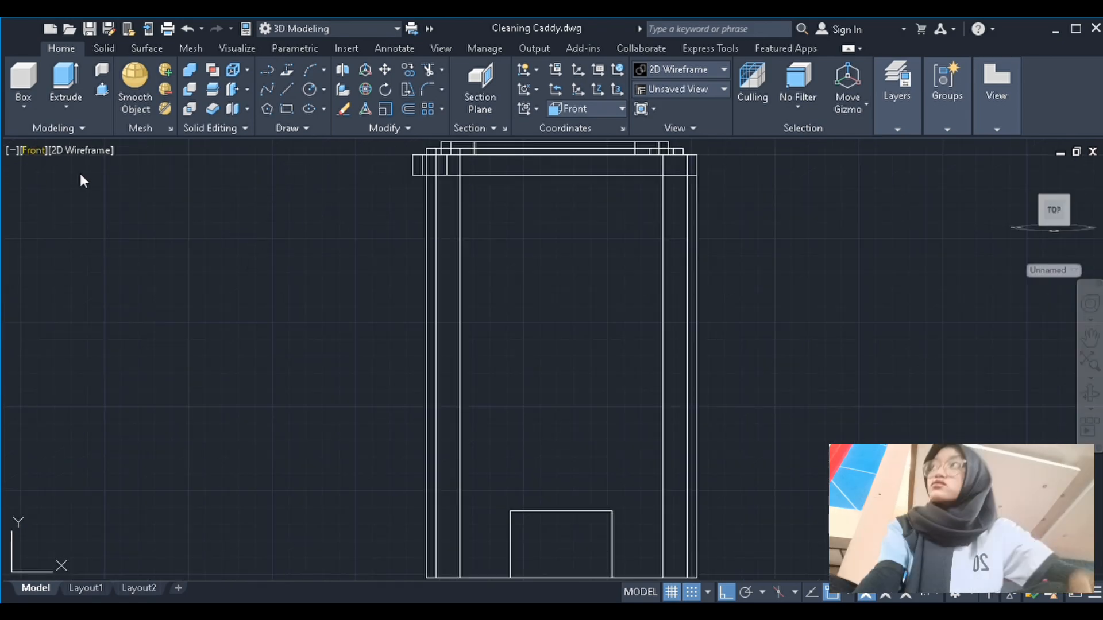
Shift the lid slightly on top of the box in the SW Isometric view
{"action": "left_click", "coordinate": [107, 281]}
{"action": "left_click", "coordinate": [523, 311]}
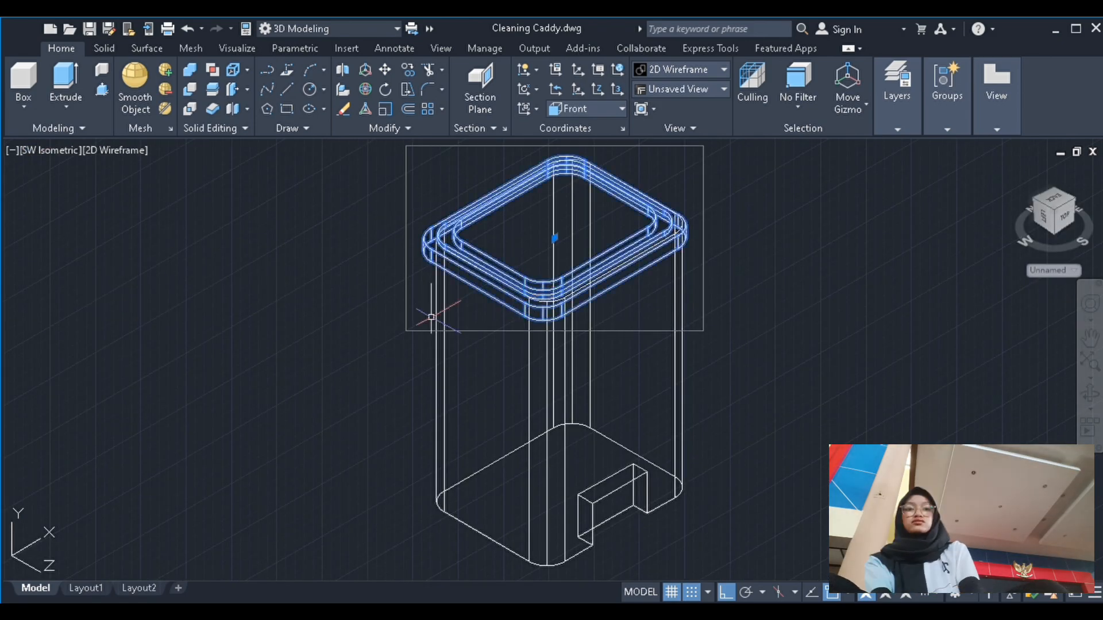
{"action": "right_click", "coordinate": [299, 385]}
{"action": "left_click", "coordinate": [319, 393]}
{"action": "left_click", "coordinate": [565, 225]}
{"action": "left_click", "coordinate": [568, 223]}
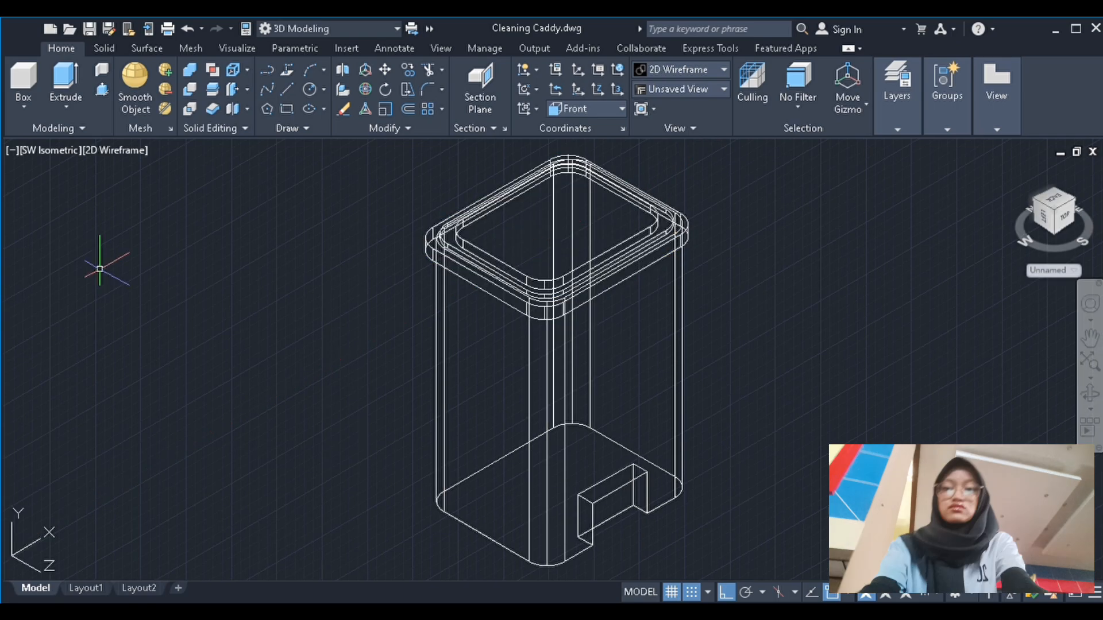
Switch to the Front view and move the lid off the box to its right side
{"action": "left_click", "coordinate": [54, 151]}
{"action": "left_click", "coordinate": [114, 257]}
{"action": "scroll", "coordinate": [214, 199], "scroll_direction": "down", "scroll_amount": 2}
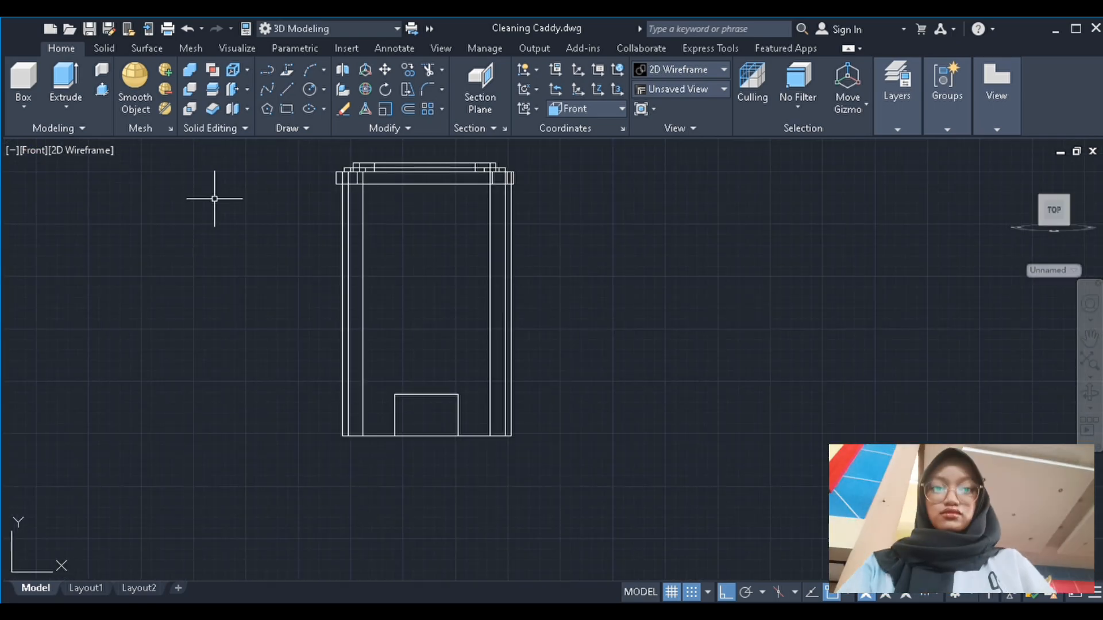
{"action": "left_click", "coordinate": [377, 184]}
{"action": "key", "text": "Escape"}
{"action": "scroll", "coordinate": [422, 165], "scroll_direction": "up", "scroll_amount": 2}
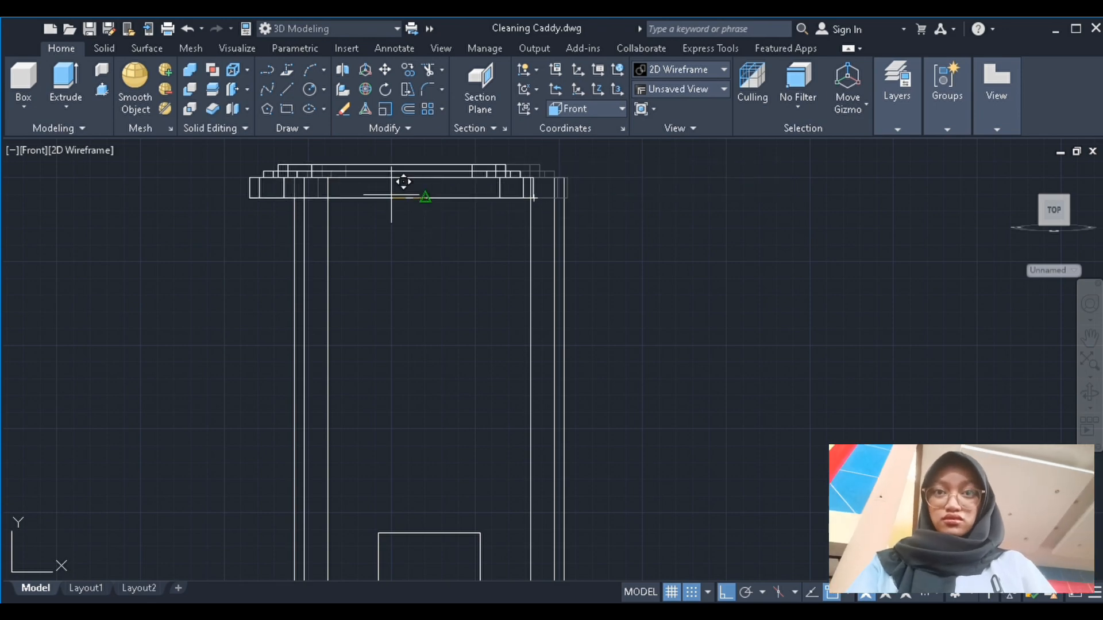
{"action": "left_click", "coordinate": [768, 180]}
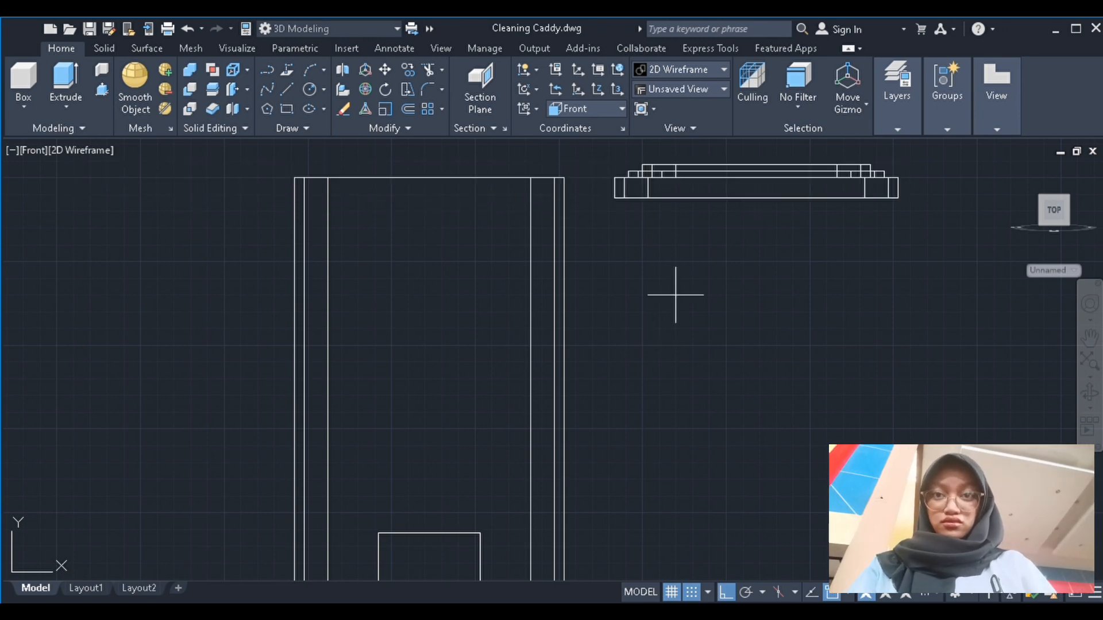
Move the lid from its base's upper-edge midpoint to the midpoint of the box's top edge, and return to the SW Isometric view
{"action": "left_click", "coordinate": [756, 165]}
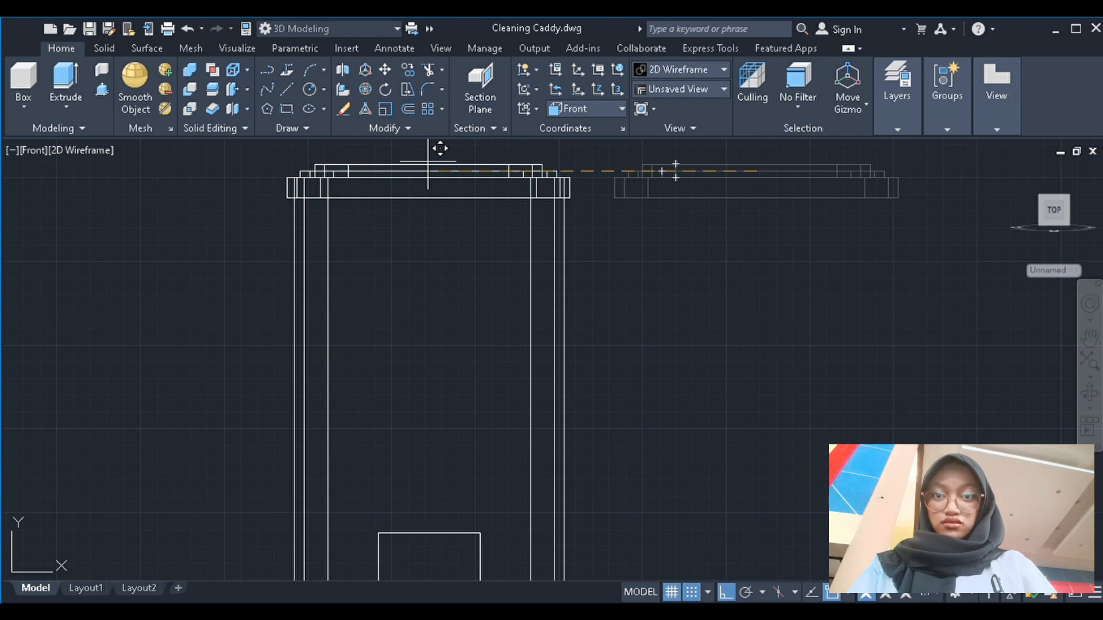
{"action": "key", "text": "Escape"}
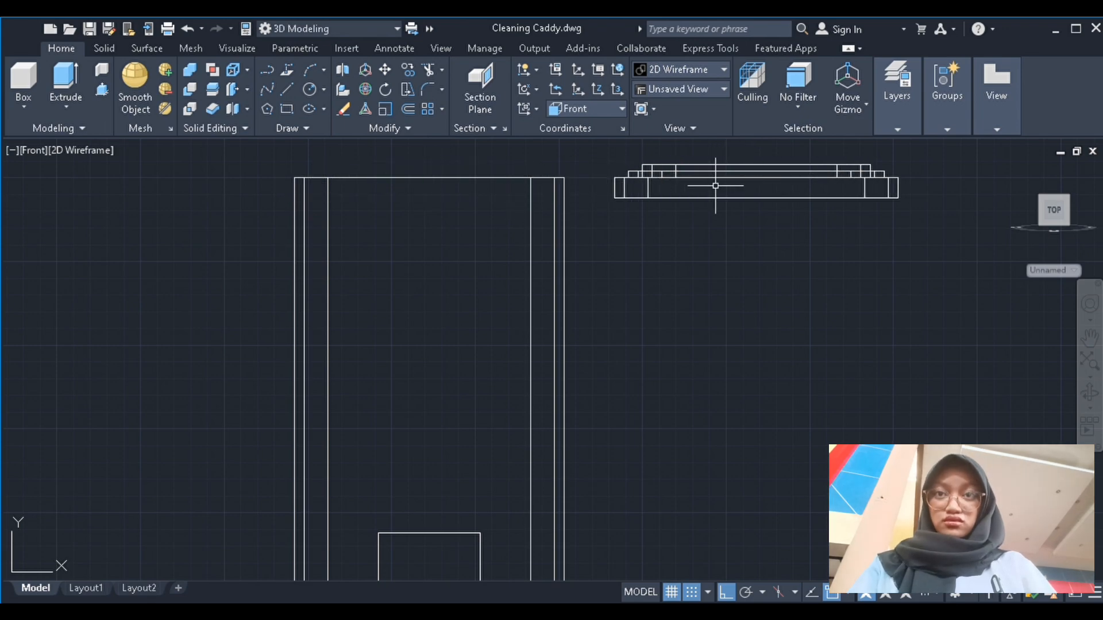
{"action": "left_click", "coordinate": [739, 179]}
{"action": "key", "text": "m"}
{"action": "key", "text": "Return"}
{"action": "left_click", "coordinate": [756, 177]}
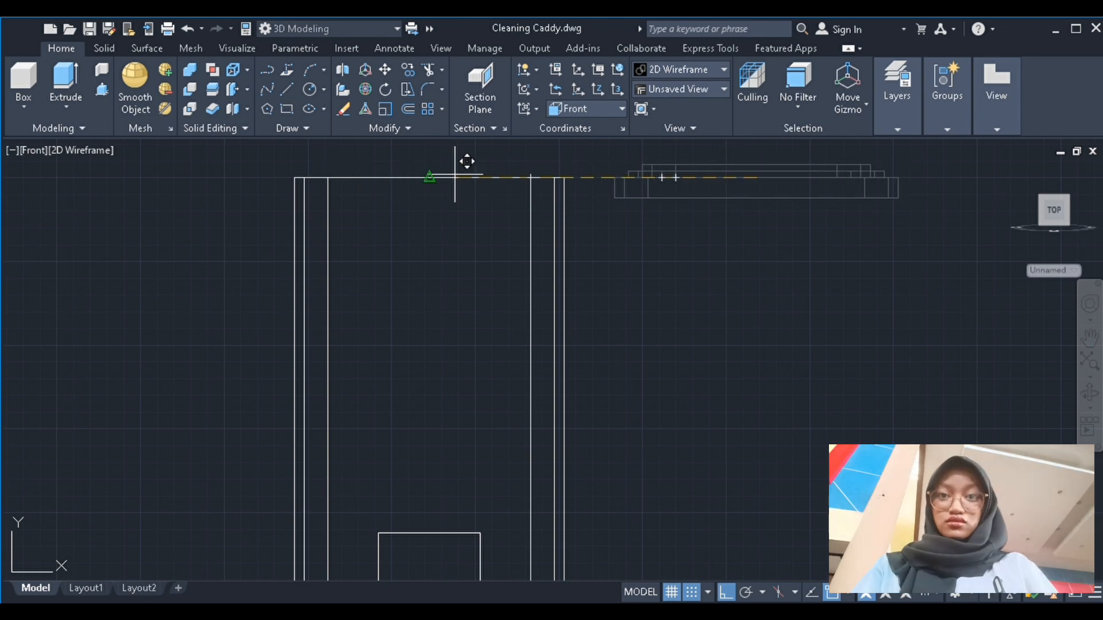
{"action": "left_click", "coordinate": [455, 174]}
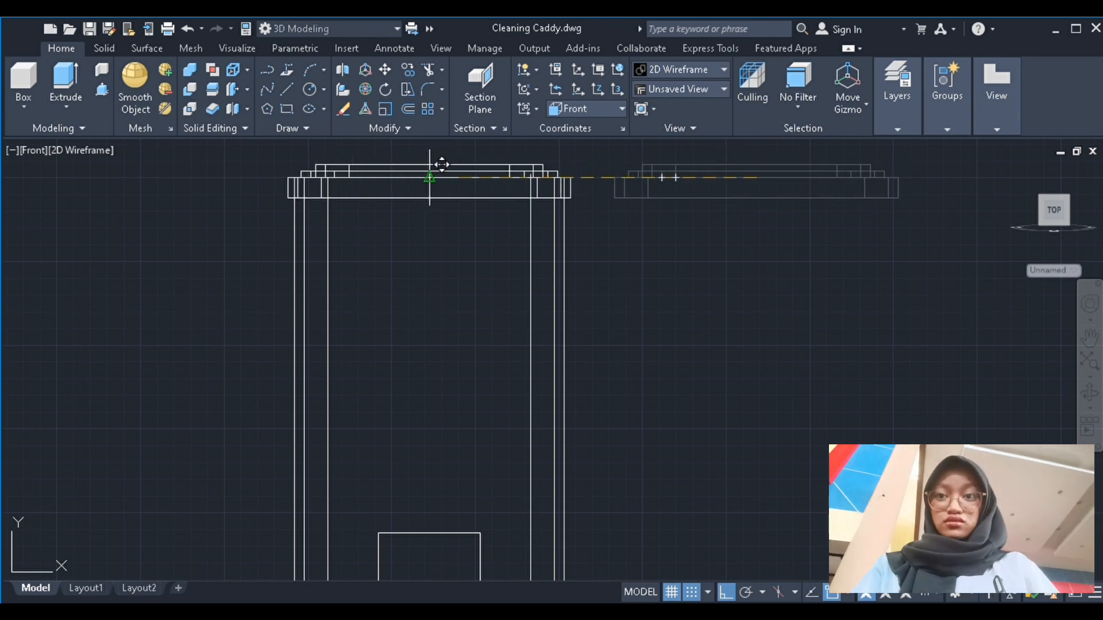
{"action": "left_click", "coordinate": [110, 300]}
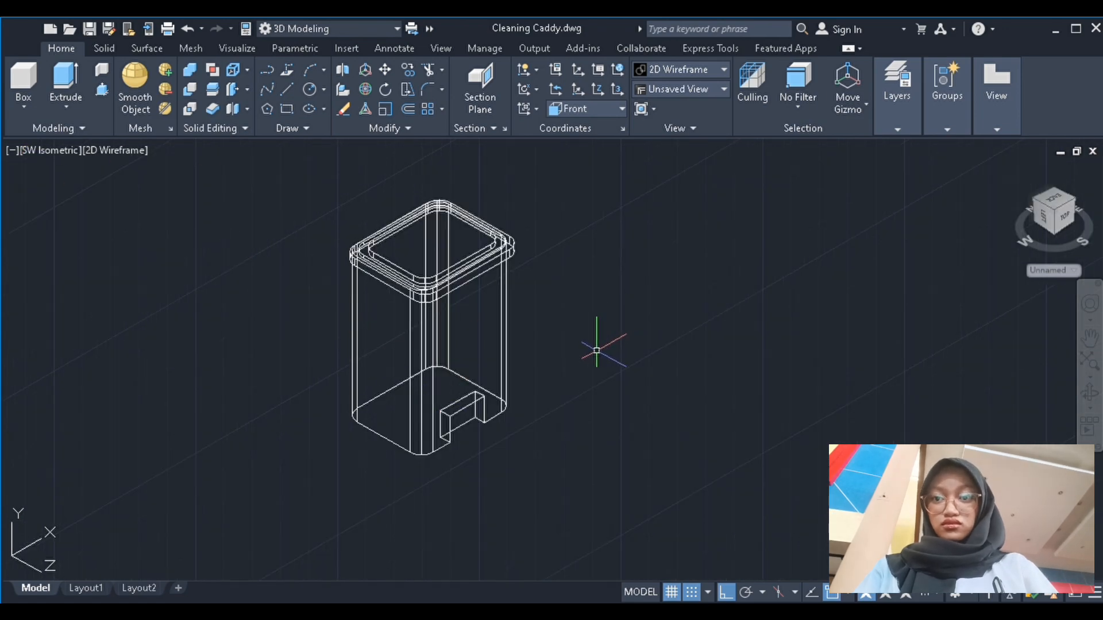
{"action": "type", "text": "rec"}
{"action": "key", "text": "Return"}
{"action": "left_click", "coordinate": [544, 357]}
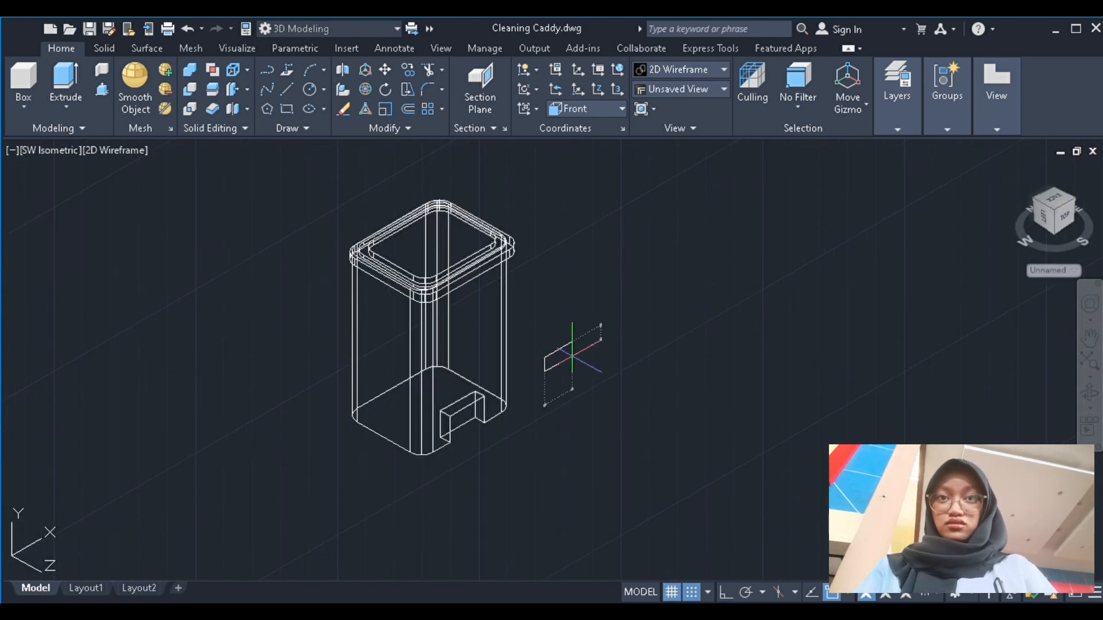
{"action": "key", "text": "Escape"}
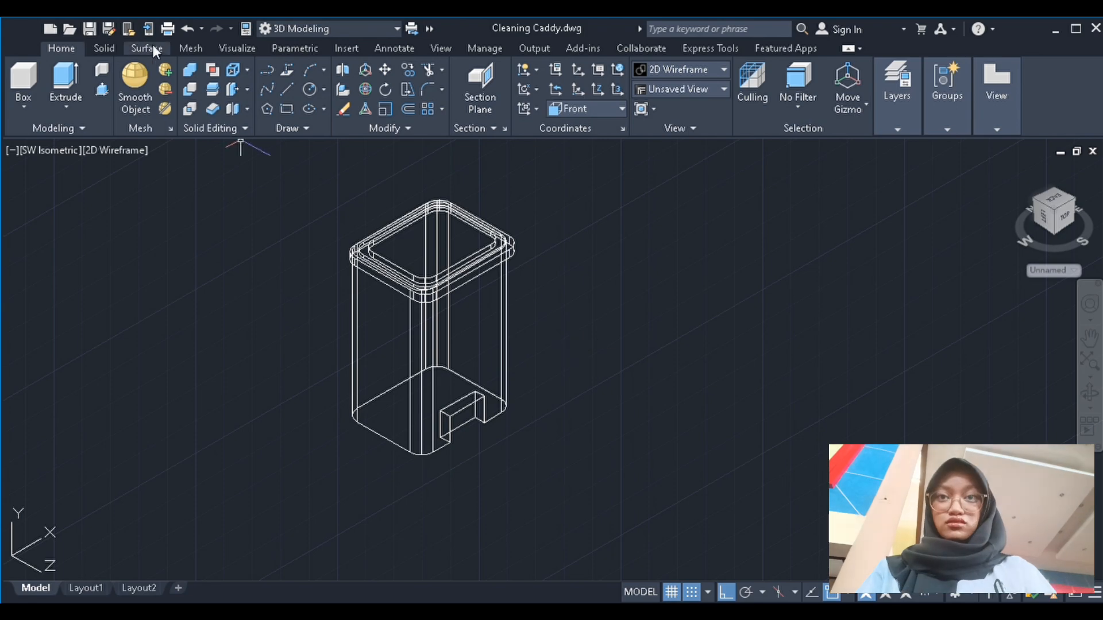
Inspect the lidded caddy in the Conceptual style and from the SE Isometric view, and return to the SW Isometric wireframe
{"action": "left_click", "coordinate": [99, 51]}
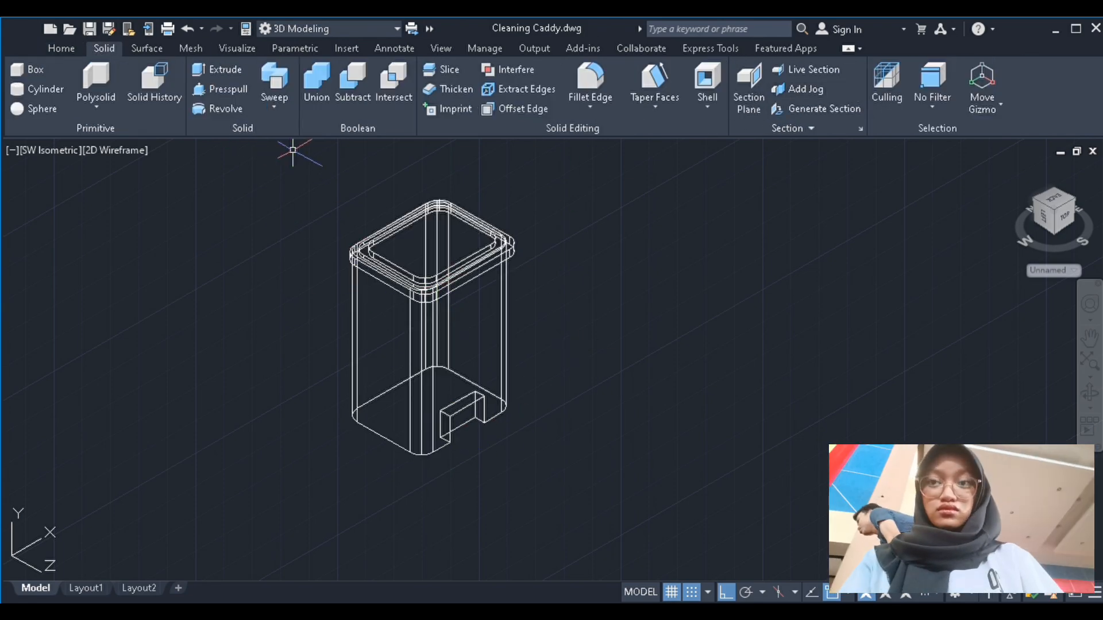
{"action": "scroll", "coordinate": [402, 240], "scroll_direction": "up", "scroll_amount": 3}
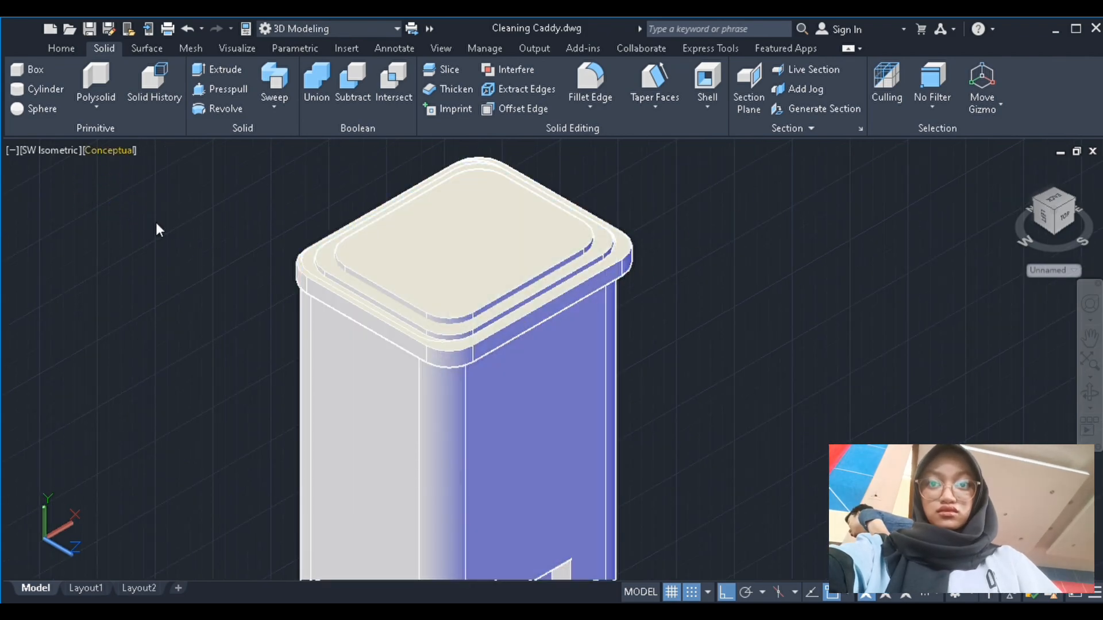
{"action": "left_click", "coordinate": [156, 223]}
{"action": "scroll", "coordinate": [181, 230], "scroll_direction": "down", "scroll_amount": 2}
{"action": "left_click", "coordinate": [96, 150]}
{"action": "left_click", "coordinate": [163, 185]}
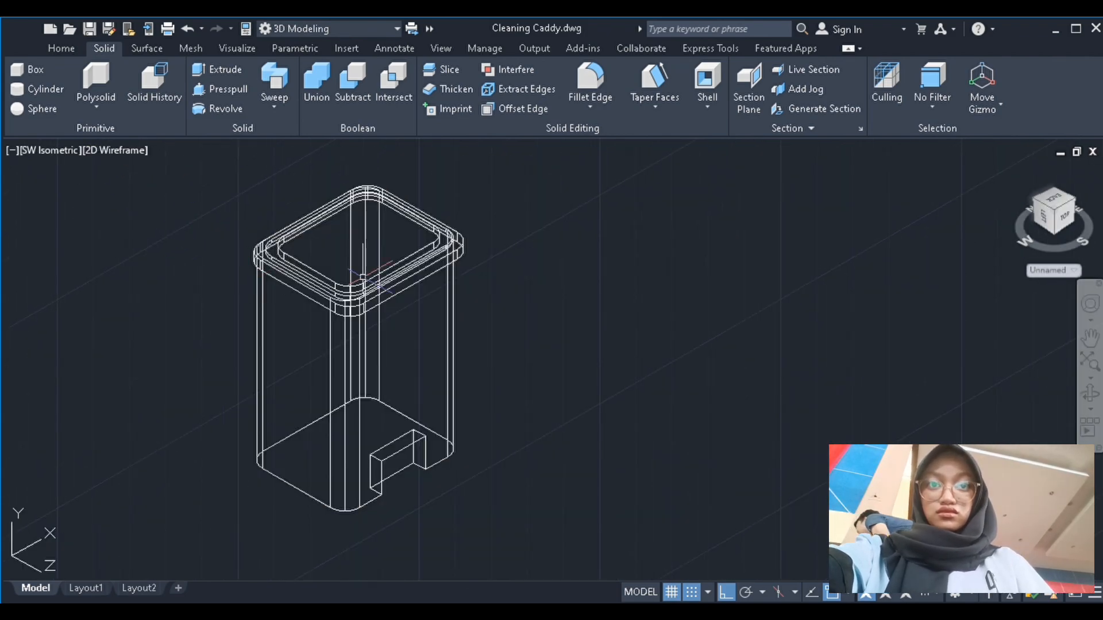
{"action": "left_click", "coordinate": [46, 151]}
{"action": "left_click", "coordinate": [87, 211]}
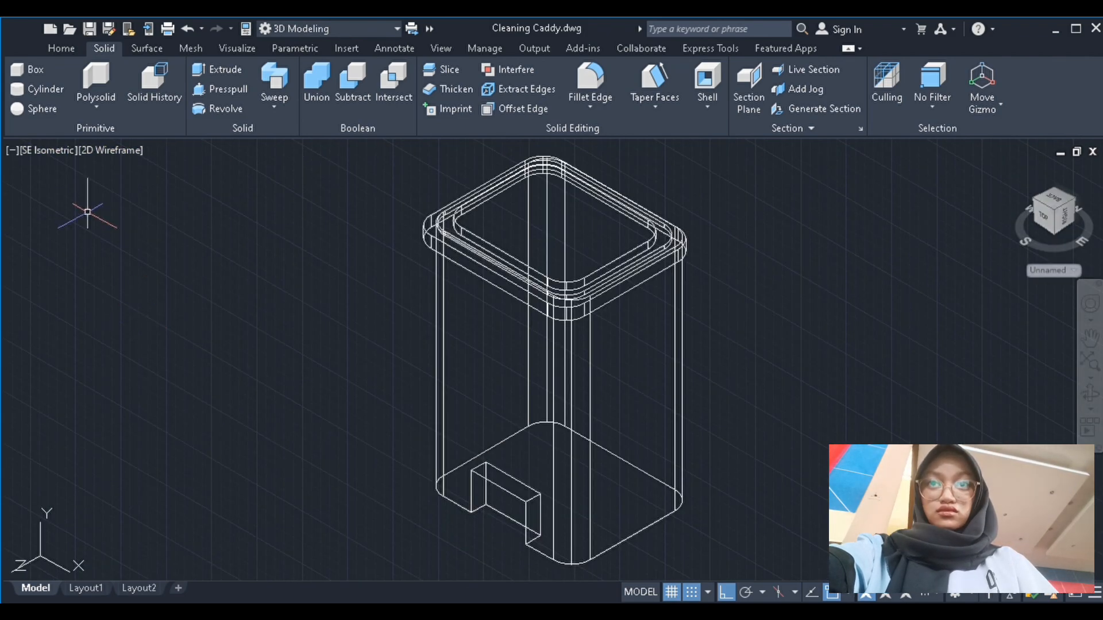
{"action": "left_click", "coordinate": [120, 331]}
{"action": "left_click", "coordinate": [118, 352]}
{"action": "left_click", "coordinate": [53, 149]}
{"action": "left_click", "coordinate": [116, 302]}
{"action": "scroll", "coordinate": [135, 249], "scroll_direction": "down", "scroll_amount": 2}
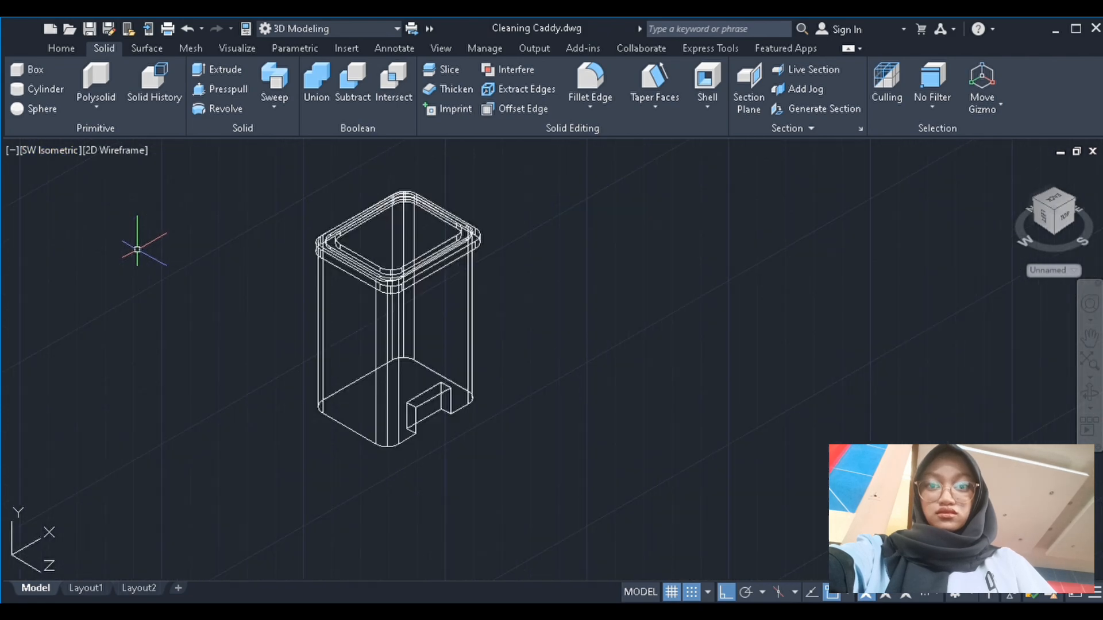
{"action": "scroll", "coordinate": [451, 404], "scroll_direction": "up", "scroll_amount": 2}
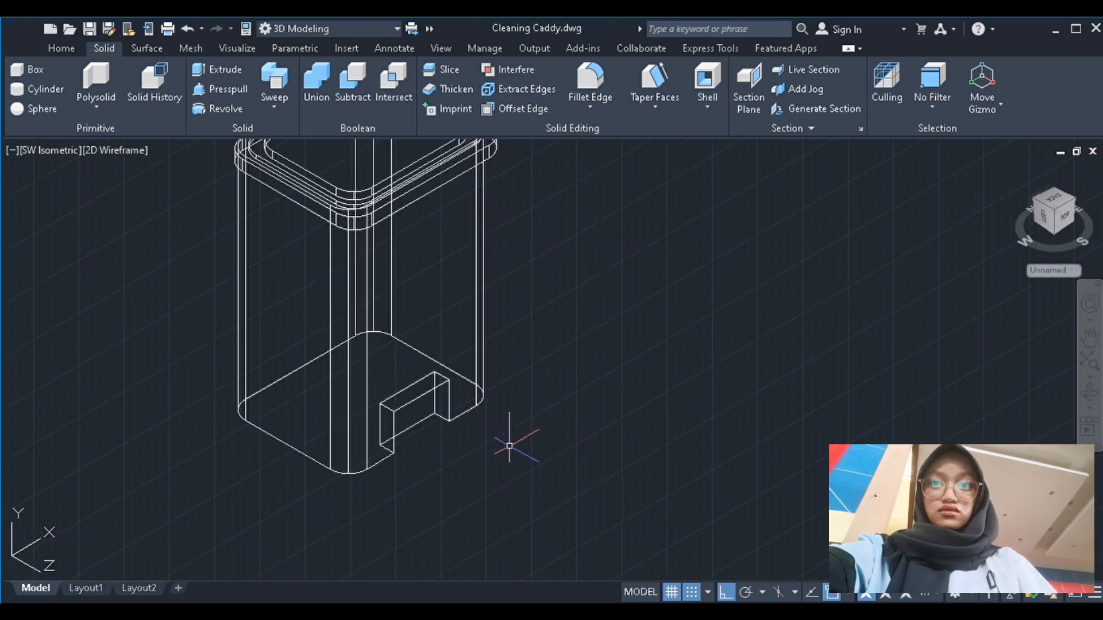
Measure the base notch's depth in the Right view without keeping a dimension, and return to the SW Isometric view
{"action": "left_click", "coordinate": [58, 48]}
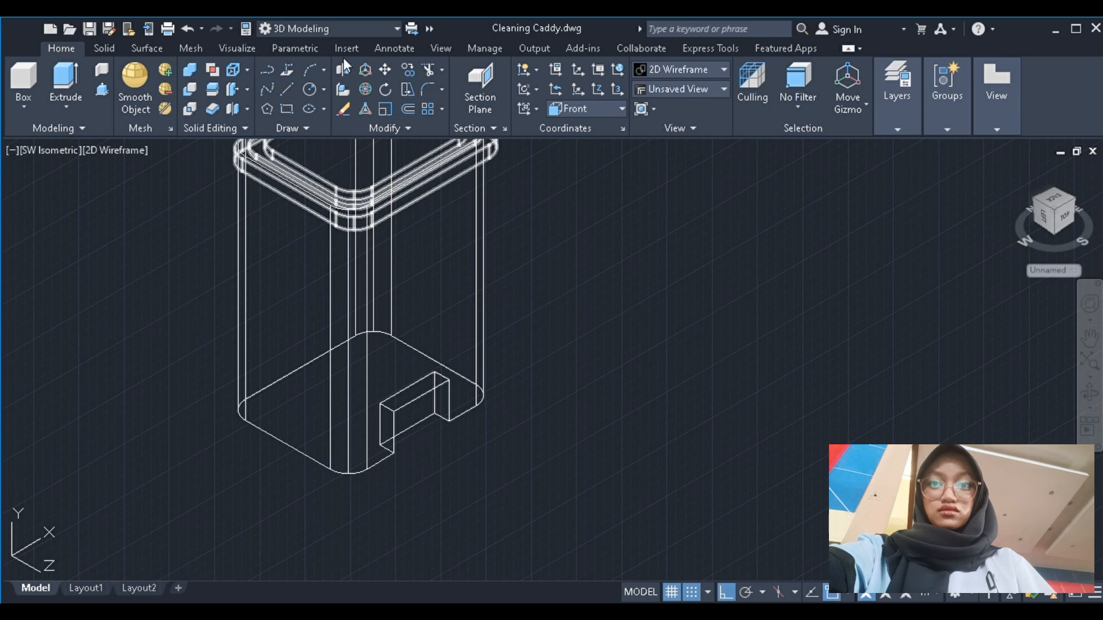
{"action": "left_click", "coordinate": [394, 48]}
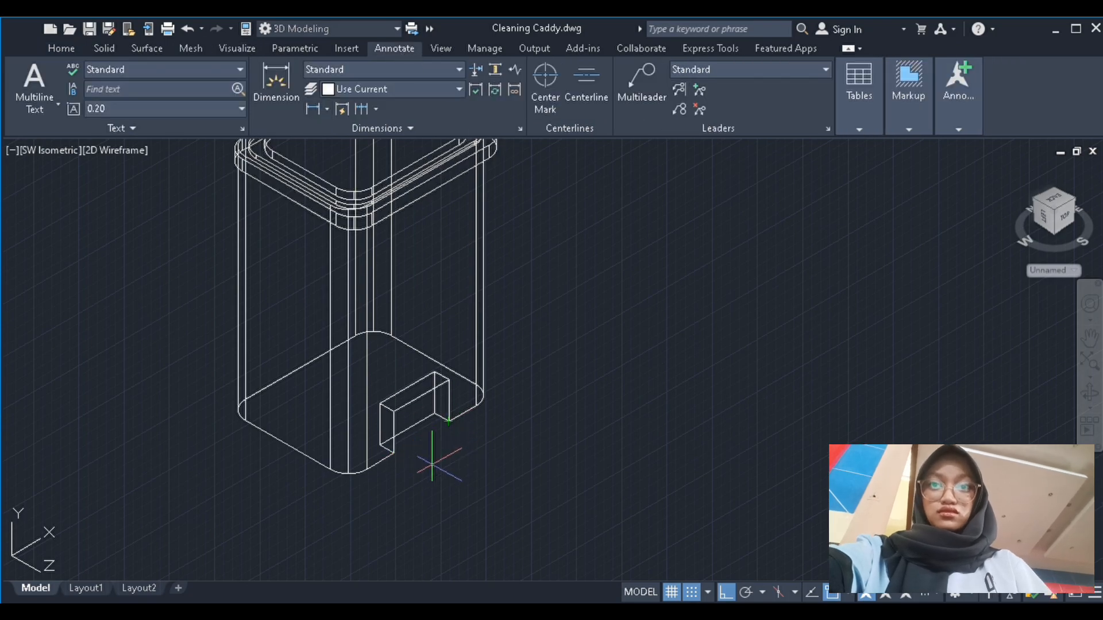
{"action": "left_click", "coordinate": [66, 150]}
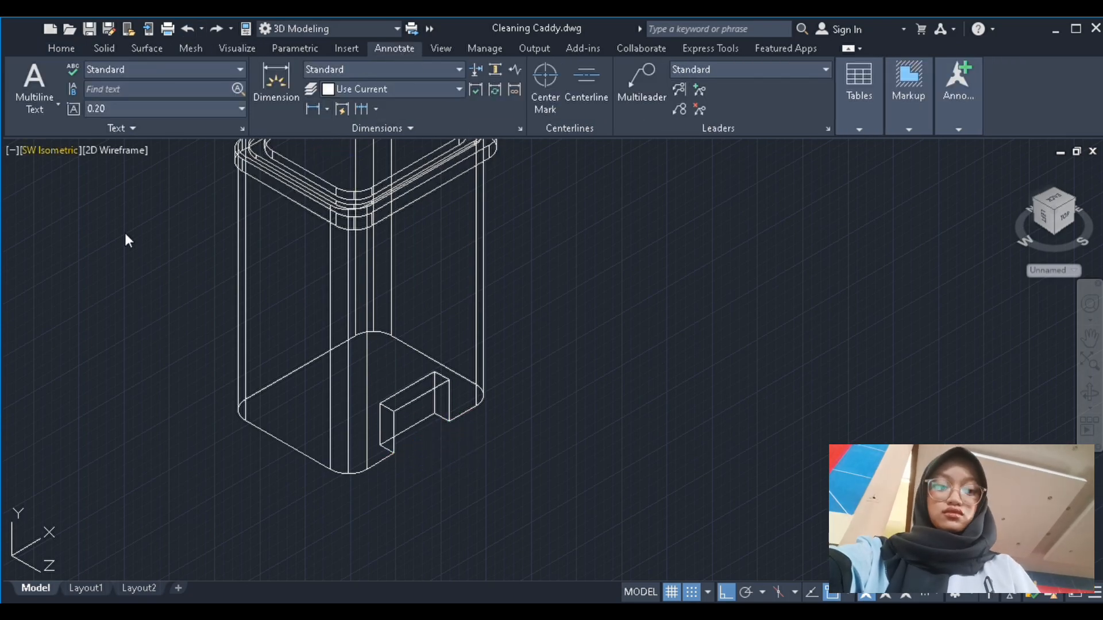
{"action": "left_click", "coordinate": [126, 235]}
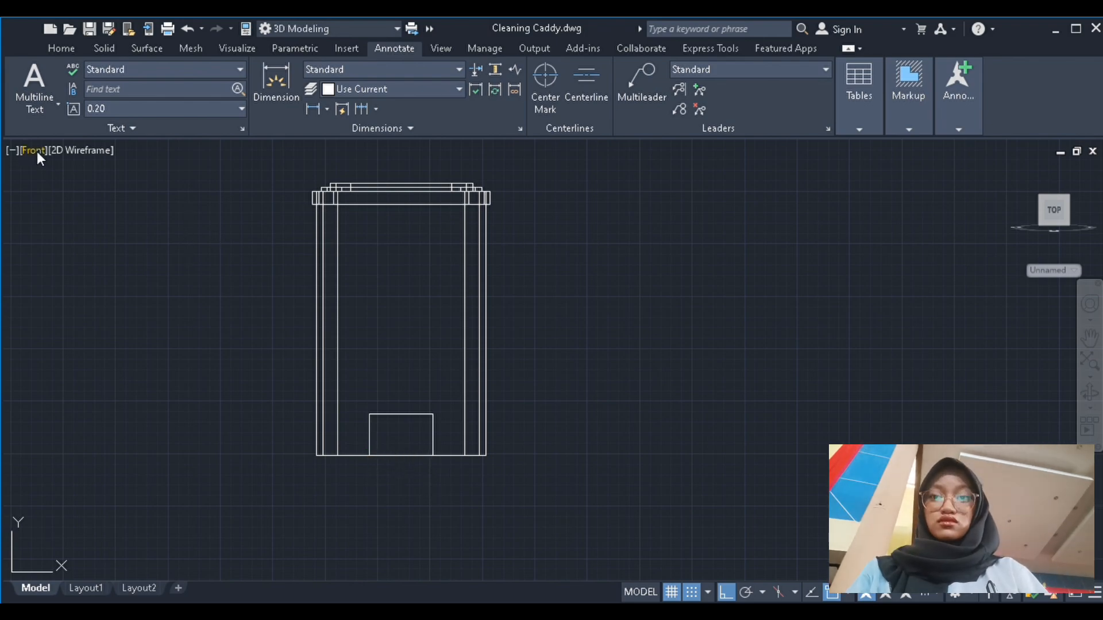
{"action": "left_click", "coordinate": [93, 251]}
{"action": "scroll", "coordinate": [321, 467], "scroll_direction": "up", "scroll_amount": 2}
{"action": "left_click", "coordinate": [310, 107]}
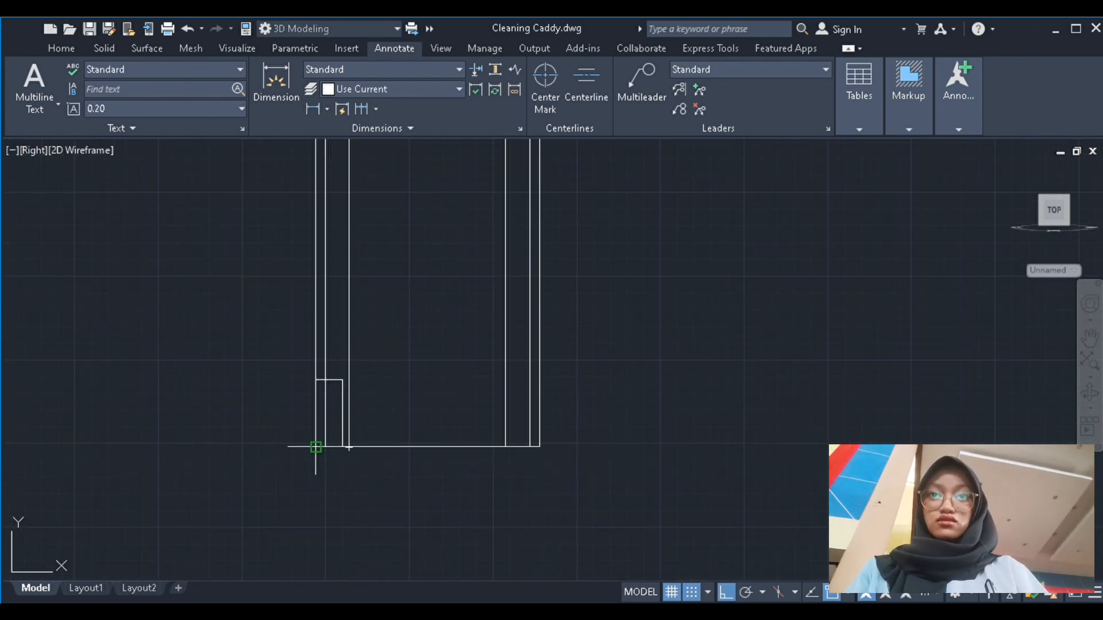
{"action": "key", "text": "Escape"}
{"action": "left_click", "coordinate": [100, 299]}
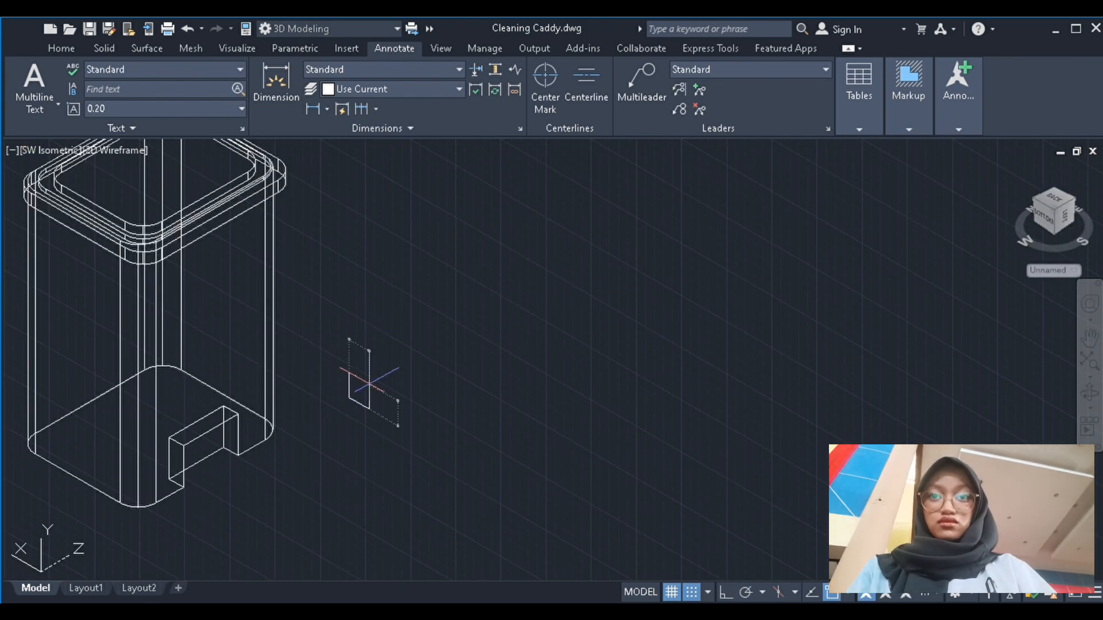
Draw a rectangle the size of the notch to the right of the box in the Front view
{"action": "left_click", "coordinate": [116, 266]}
{"action": "scroll", "coordinate": [370, 352], "scroll_direction": "up", "scroll_amount": 2}
{"action": "type", "text": "rec"}
{"action": "key", "text": "Return"}
{"action": "left_click", "coordinate": [356, 371]}
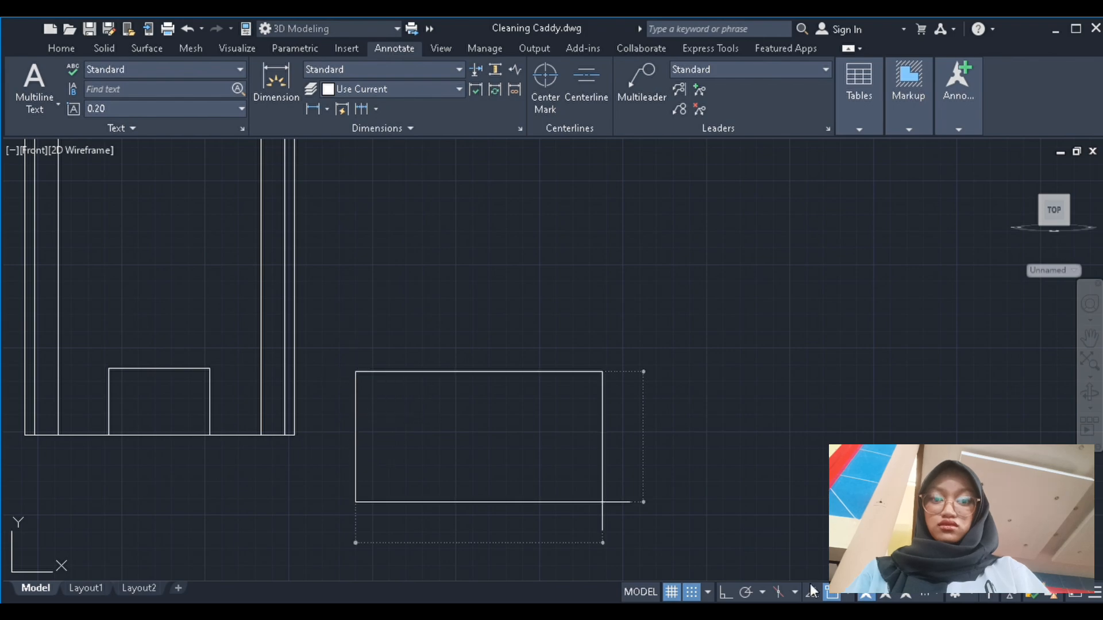
{"action": "key", "text": "Tab"}
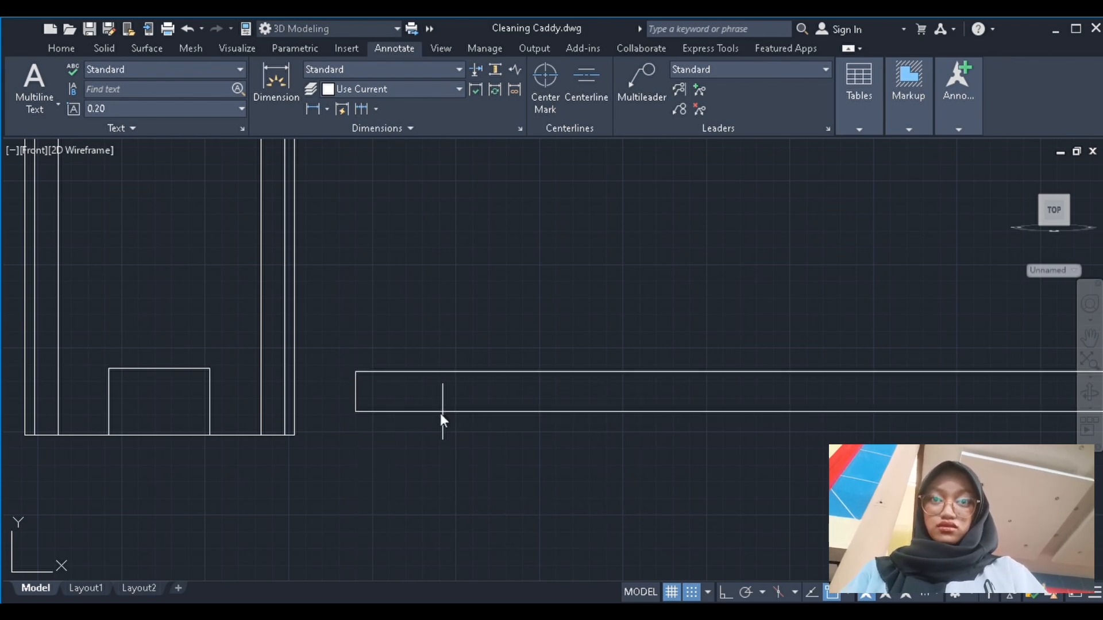
{"action": "key", "text": "Return"}
{"action": "left_click", "coordinate": [432, 373]}
{"action": "key", "text": "Escape"}
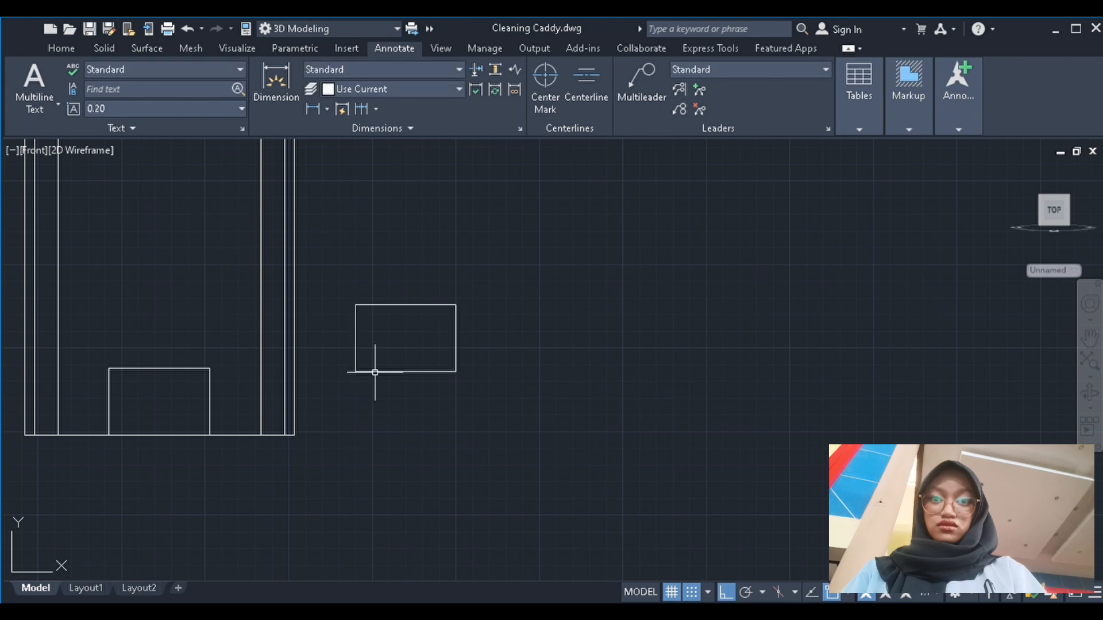
Move the rectangle over the notch's upper edge to compare their widths, and delete the rectangle
{"action": "left_click", "coordinate": [375, 372]}
{"action": "left_click", "coordinate": [405, 338]}
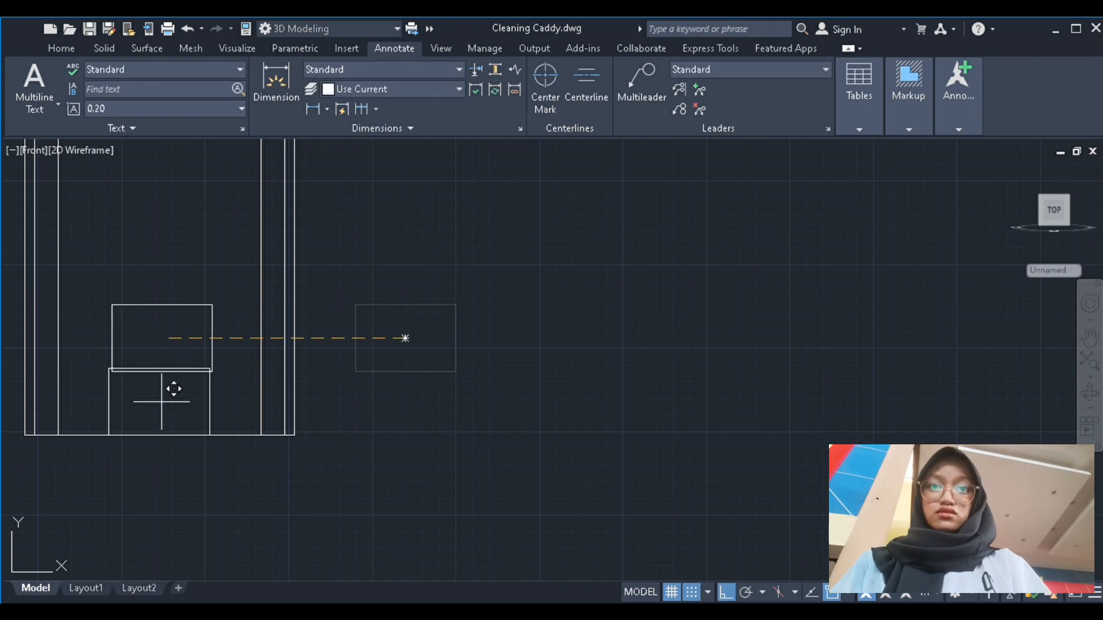
{"action": "left_click", "coordinate": [161, 369]}
{"action": "scroll", "coordinate": [164, 371], "scroll_direction": "up", "scroll_amount": 5}
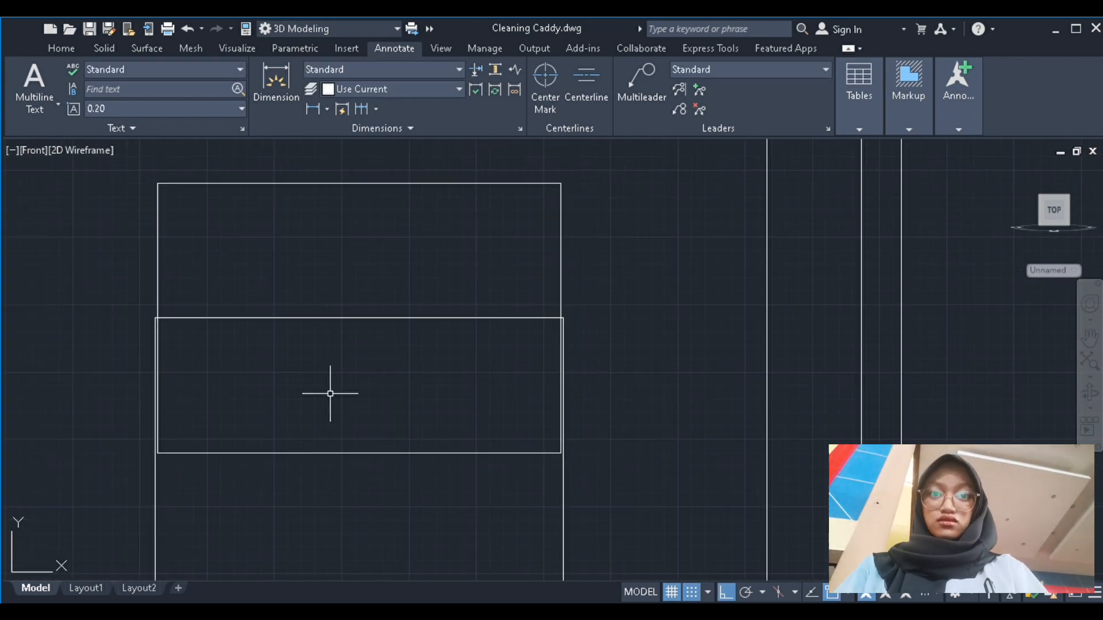
{"action": "scroll", "coordinate": [529, 225], "scroll_direction": "down", "scroll_amount": 5}
{"action": "left_click", "coordinate": [542, 241]}
{"action": "key", "text": "Delete"}
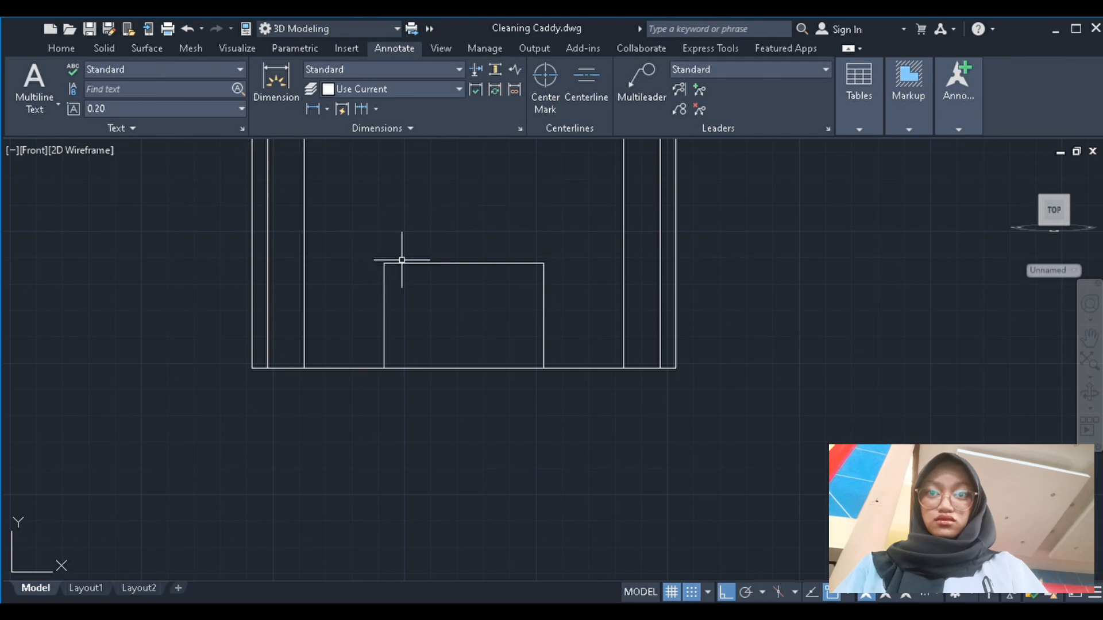
Trace the notch's outline with a rectangle, move it to the right of the box, and switch to the SW Isometric view
{"action": "key", "text": "F8"}
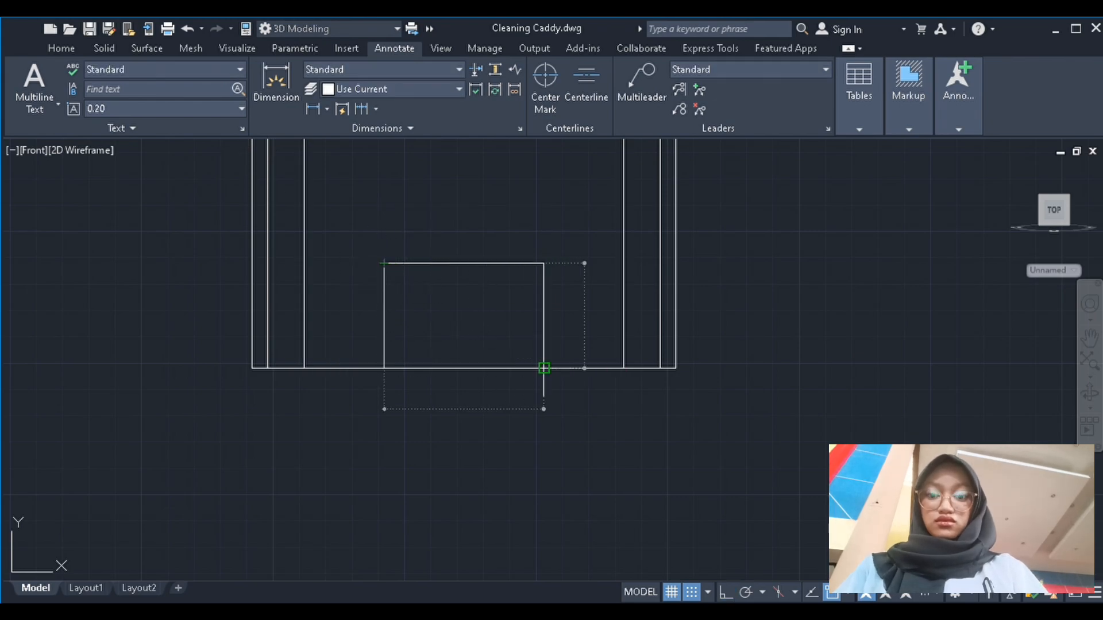
{"action": "left_click", "coordinate": [544, 369]}
{"action": "left_click", "coordinate": [545, 347]}
{"action": "left_click", "coordinate": [473, 312]}
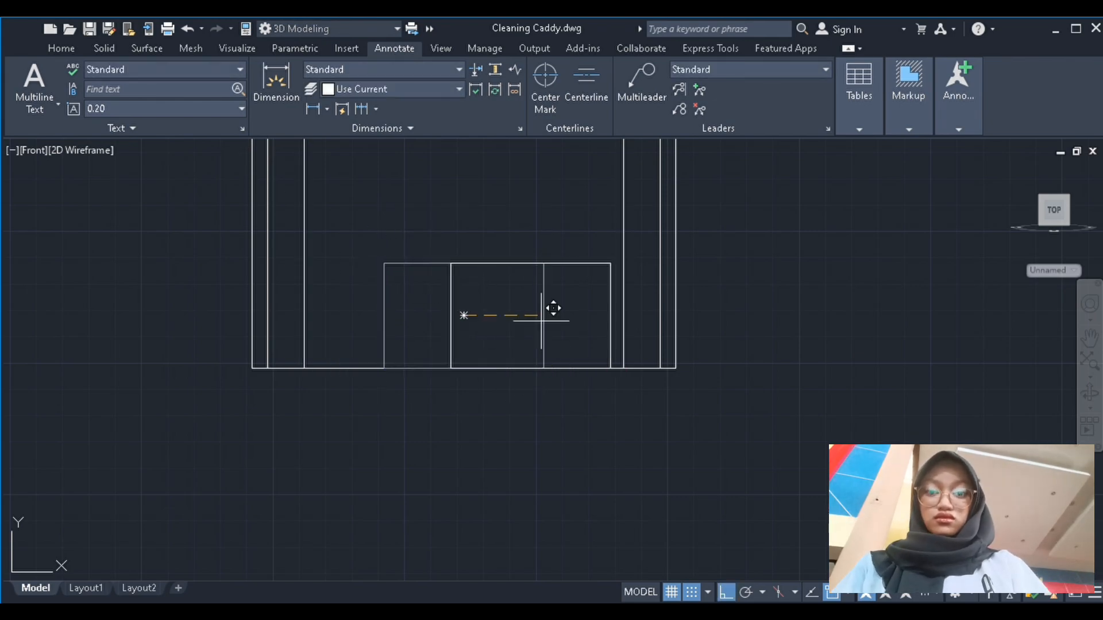
{"action": "left_click", "coordinate": [814, 326]}
{"action": "key", "text": "Escape"}
{"action": "middle_click_drag", "start_coordinate": [825, 297], "coordinate": [597, 306]}
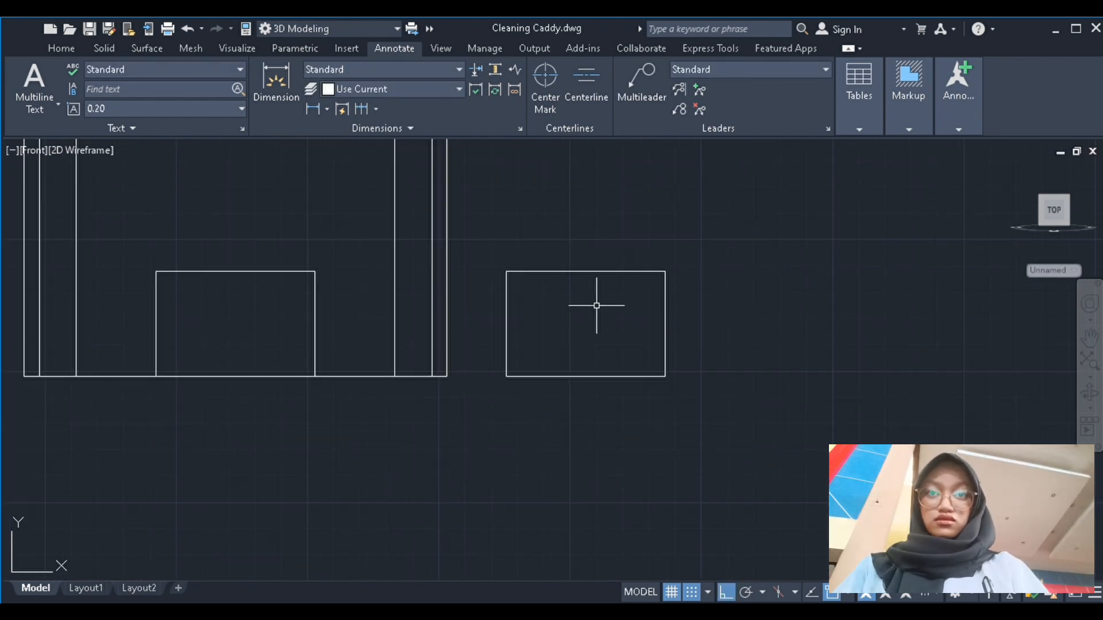
{"action": "left_click", "coordinate": [109, 304]}
{"action": "scroll", "coordinate": [115, 304], "scroll_direction": "down", "scroll_amount": 2}
{"action": "scroll", "coordinate": [459, 392], "scroll_direction": "up", "scroll_amount": 4}
Try extruding the traced rectangle into a slab and undo the extrusion
{"action": "left_click", "coordinate": [449, 335]}
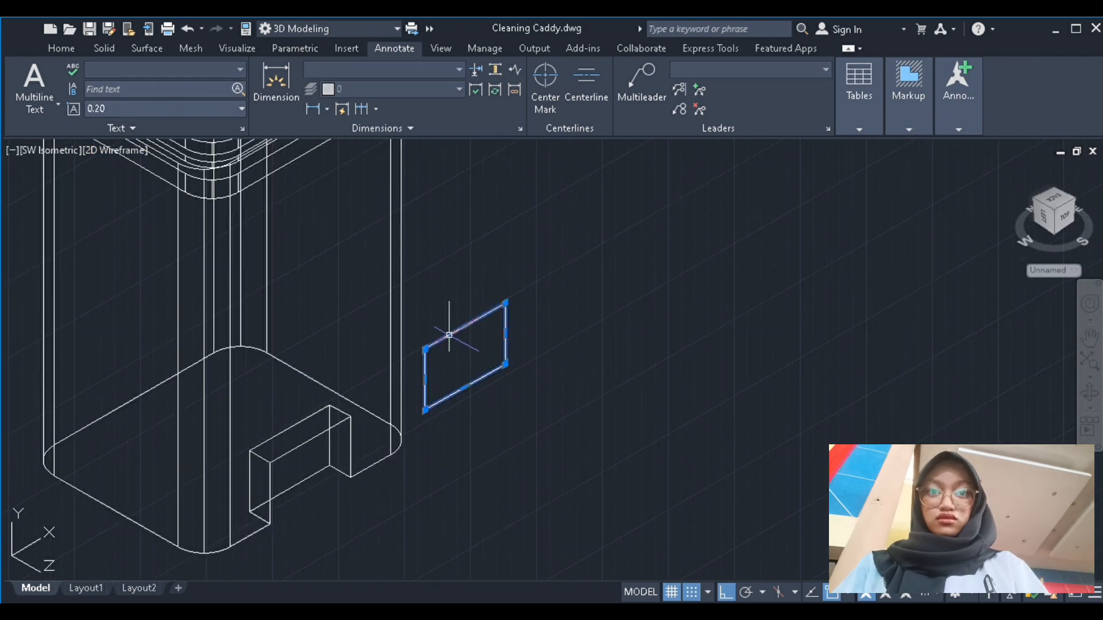
{"action": "key", "text": "Return"}
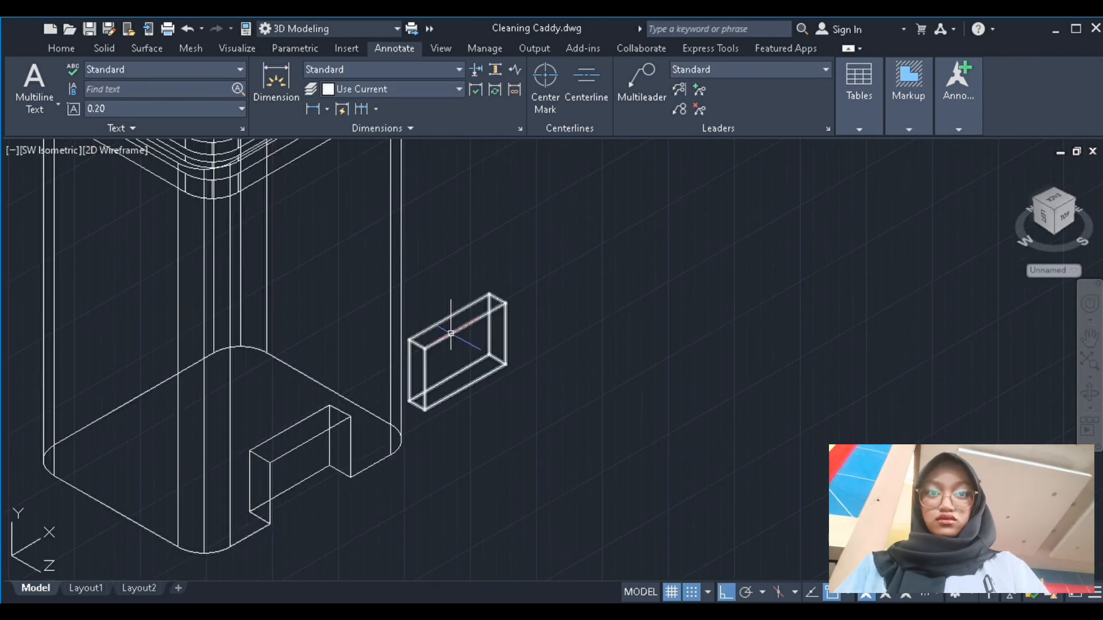
{"action": "key", "text": "ctrl+z"}
{"action": "left_click", "coordinate": [465, 326]}
{"action": "key", "text": "Escape"}
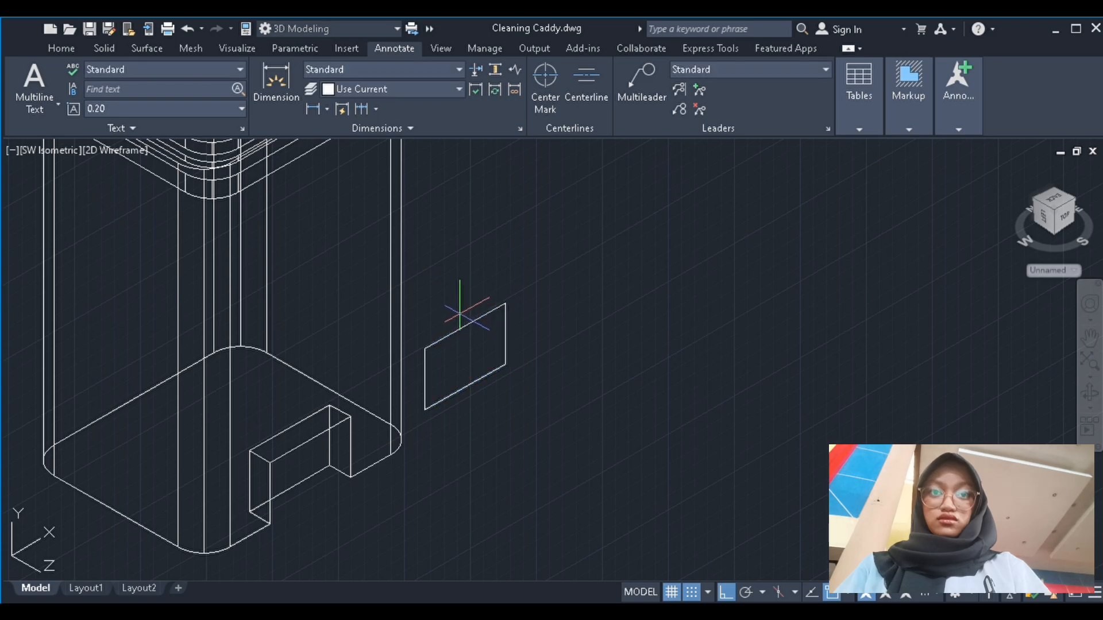
Extrude the traced rectangle beside the box into a thin slab
{"action": "left_click", "coordinate": [465, 325]}
{"action": "key", "text": "Return"}
{"action": "key", "text": "Return"}
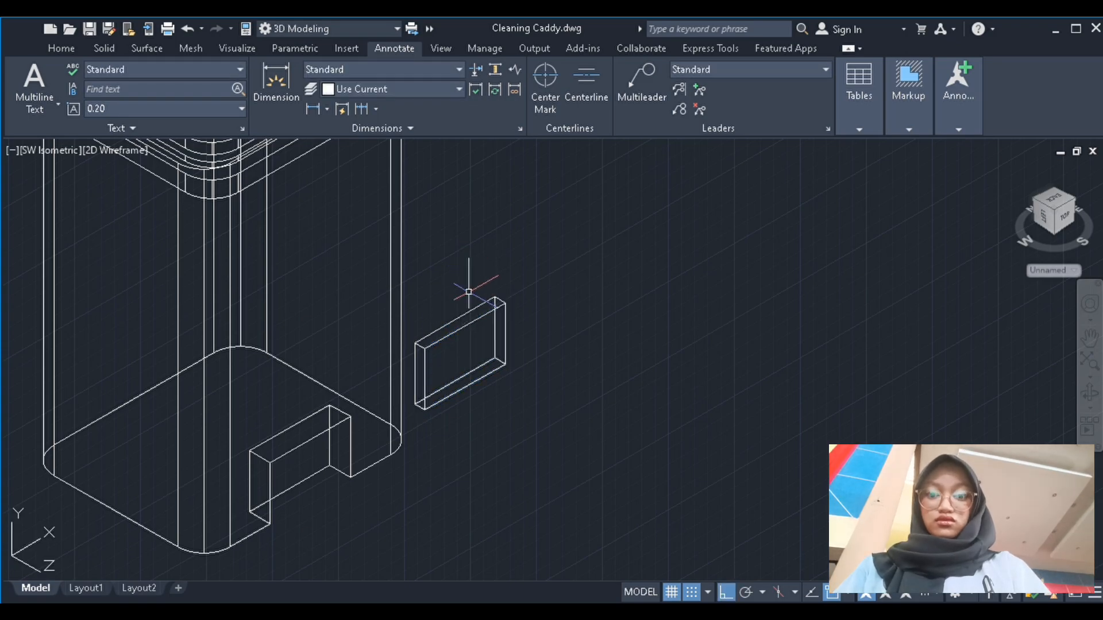
Rotate the thin slab a quarter turn about the X axis with 3D Rotate so that it lies flat
{"action": "left_click", "coordinate": [728, 593]}
{"action": "left_click", "coordinate": [465, 324]}
{"action": "type", "text": "3drotate"}
{"action": "key", "text": "Return"}
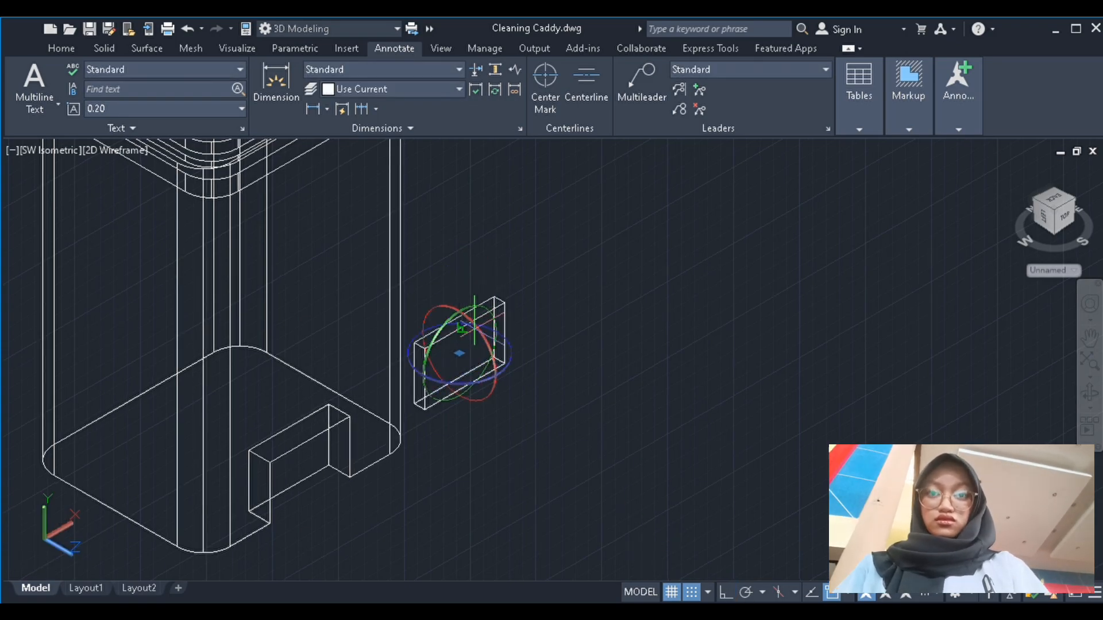
{"action": "left_click", "coordinate": [475, 325]}
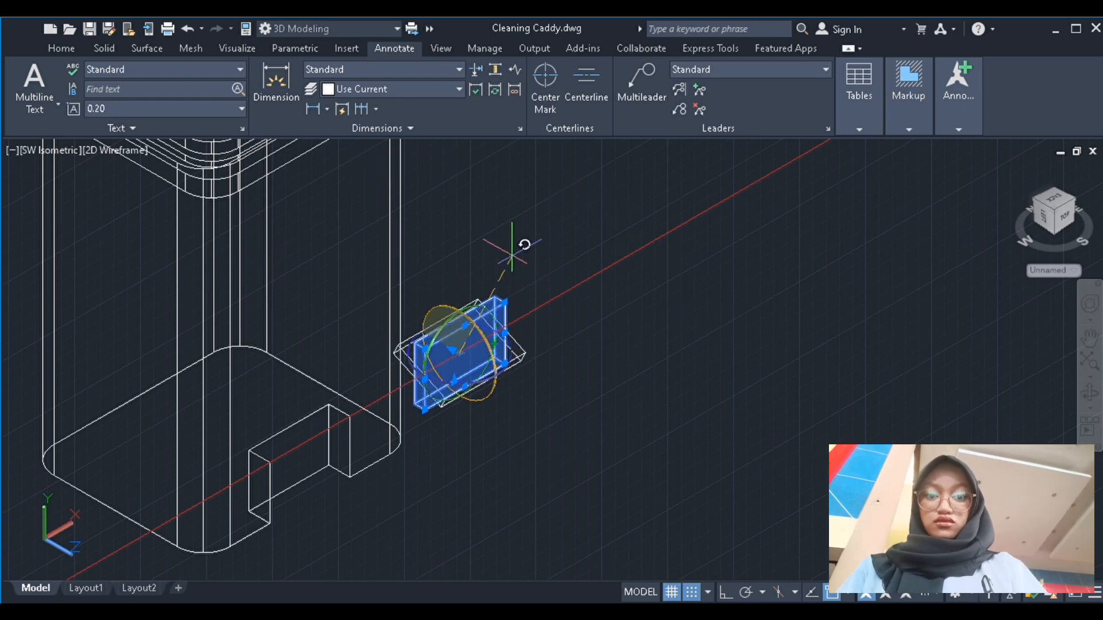
{"action": "key", "text": "F8"}
{"action": "left_click", "coordinate": [622, 343]}
{"action": "scroll", "coordinate": [475, 333], "scroll_direction": "down", "scroll_amount": 4}
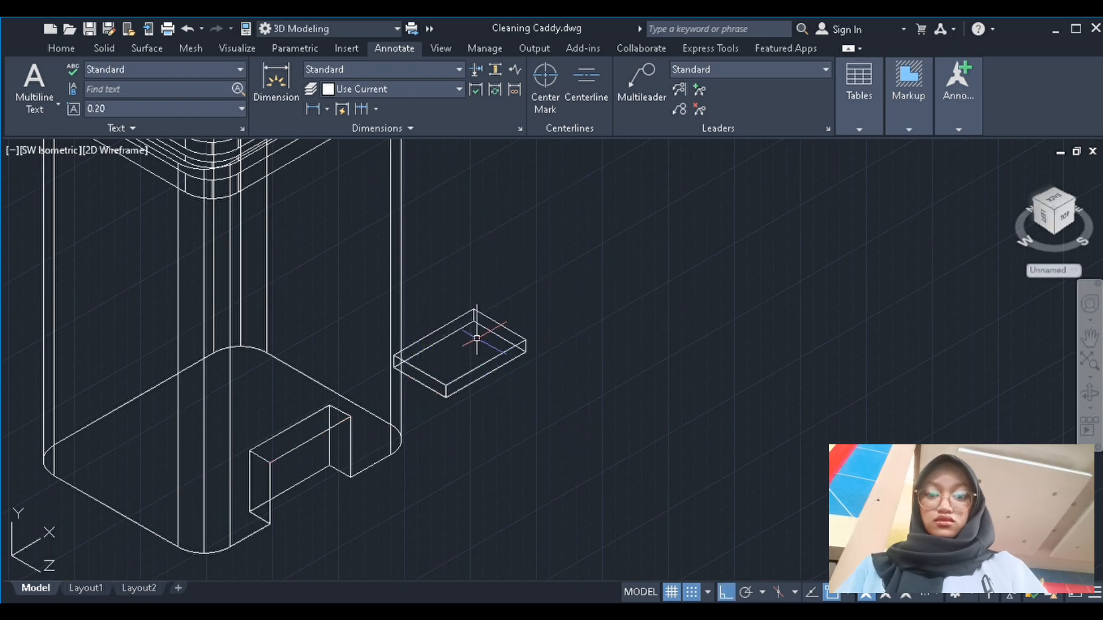
Move the flat slab to the front of the box's base notch with 3D Move, and switch to the Front view
{"action": "left_click", "coordinate": [484, 328]}
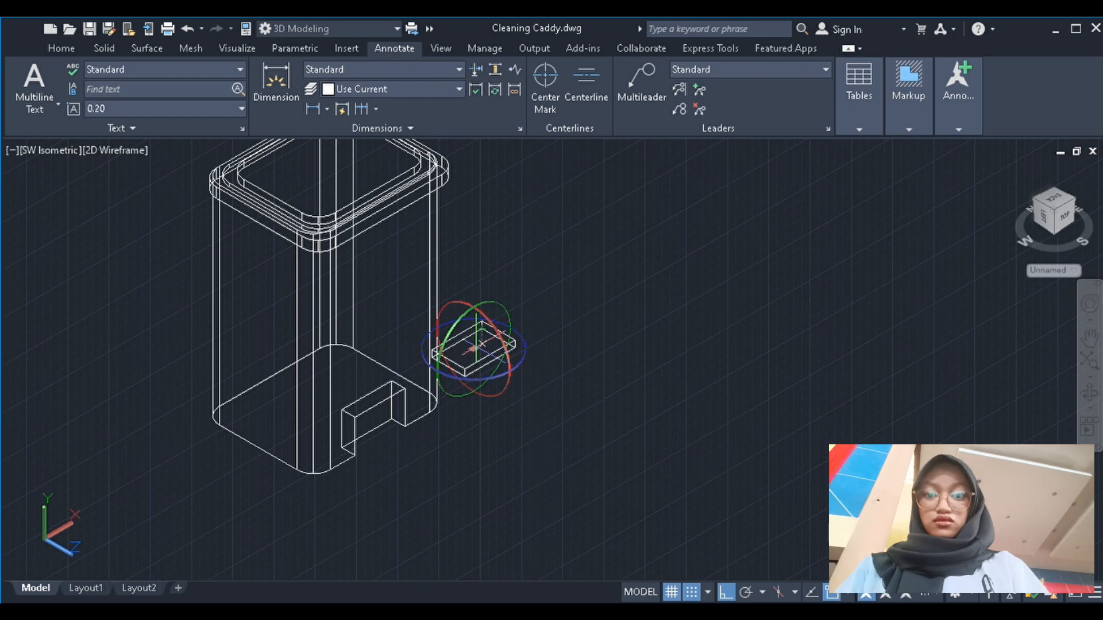
{"action": "key", "text": "Escape"}
{"action": "left_click", "coordinate": [463, 370]}
{"action": "type", "text": "3m"}
{"action": "key", "text": "Return"}
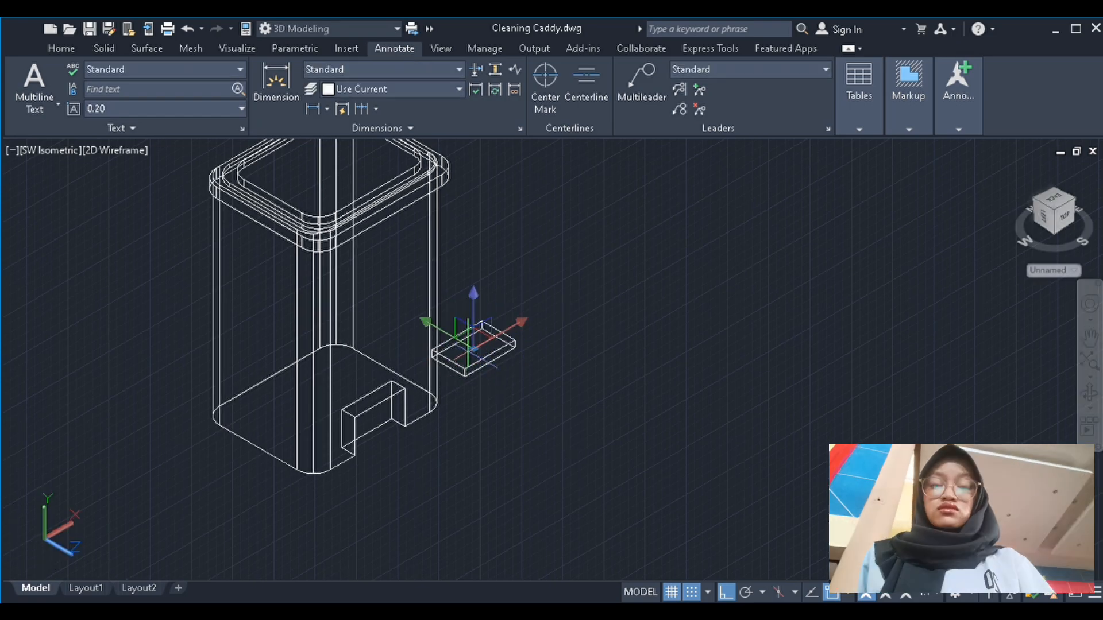
{"action": "left_click", "coordinate": [492, 335]}
{"action": "left_click", "coordinate": [368, 369]}
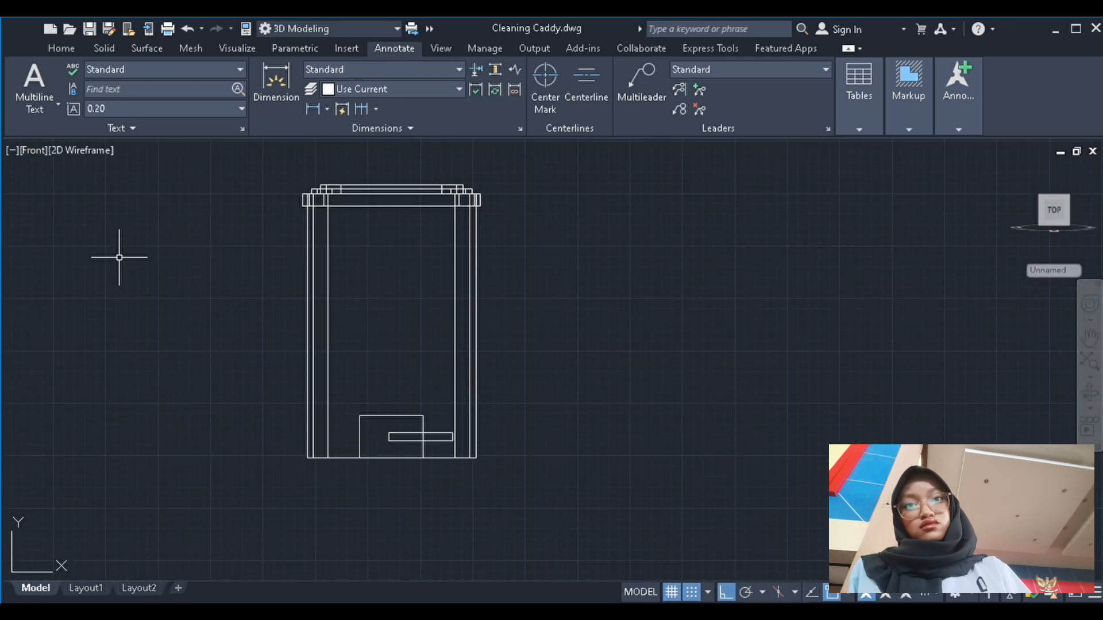
Move the slab down in the Front view so that it straddles the box's bottom edge under the notch
{"action": "scroll", "coordinate": [399, 488], "scroll_direction": "up", "scroll_amount": 4}
{"action": "left_click", "coordinate": [466, 371]}
{"action": "type", "text": "m"}
{"action": "key", "text": "Return"}
{"action": "left_click", "coordinate": [466, 372]}
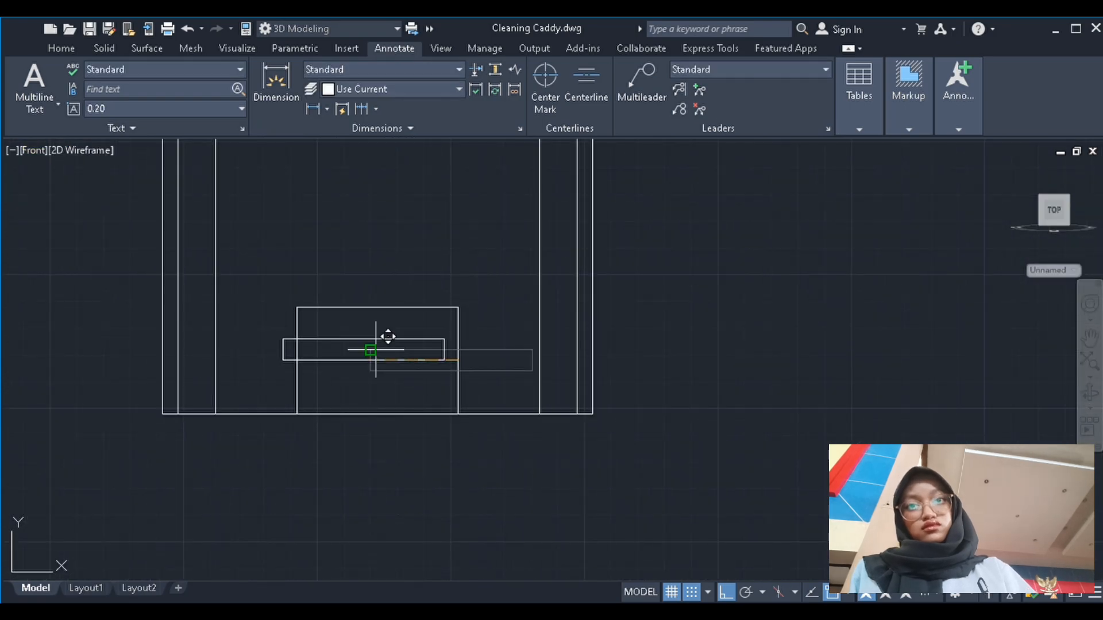
{"action": "left_click", "coordinate": [377, 413]}
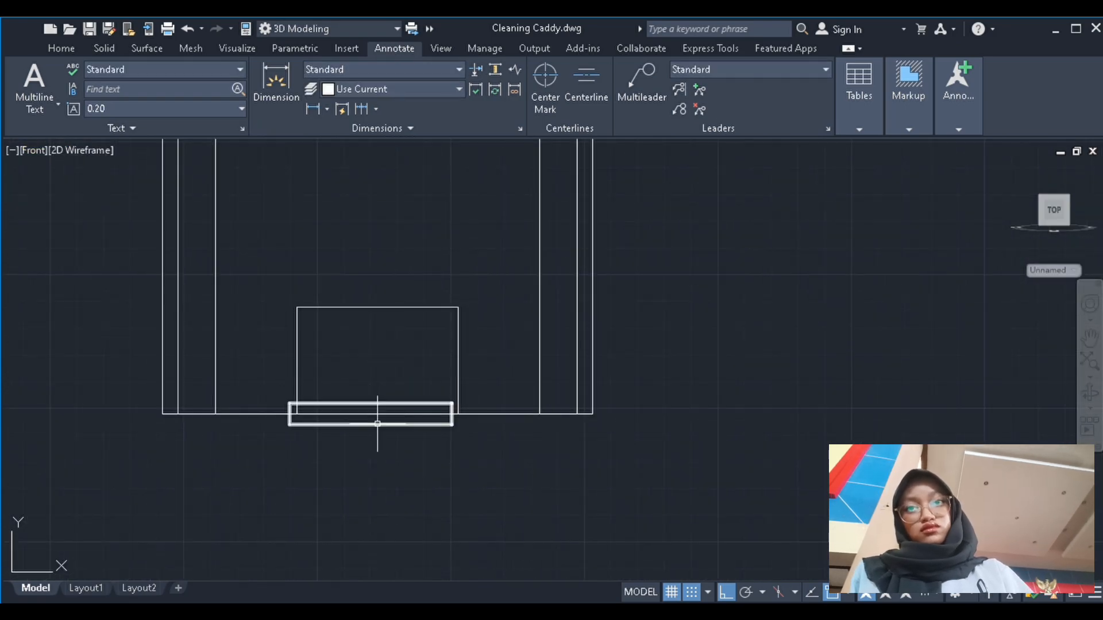
Move the slab horizontally away from the notch to the right side of the box
{"action": "left_click", "coordinate": [377, 424]}
{"action": "type", "text": "m"}
{"action": "key", "text": "Return"}
{"action": "left_click", "coordinate": [377, 424]}
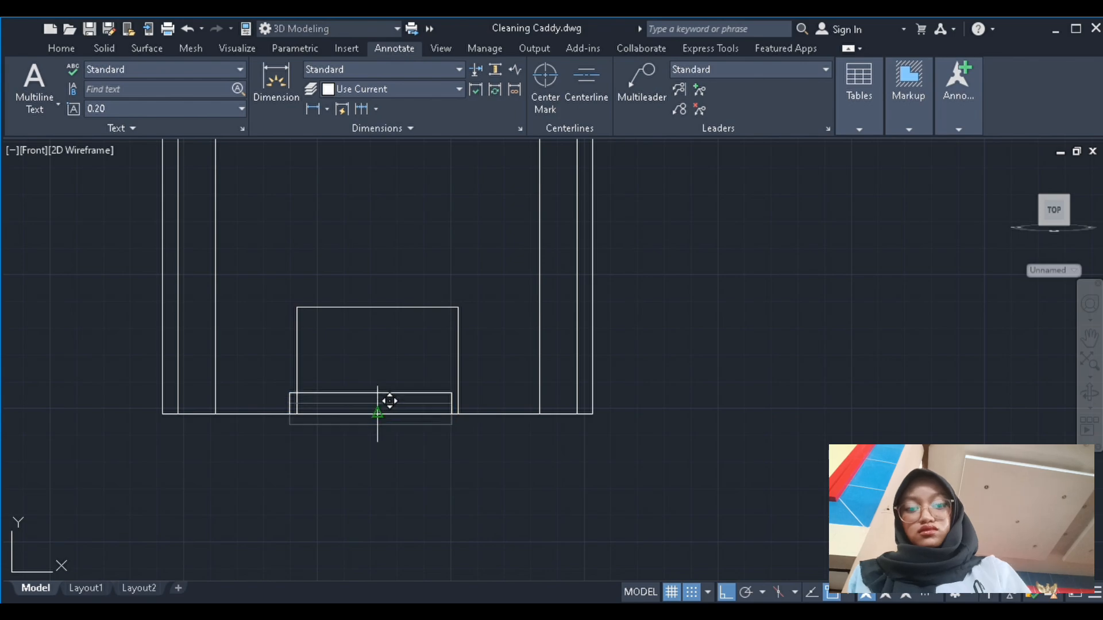
{"action": "left_click", "coordinate": [766, 415]}
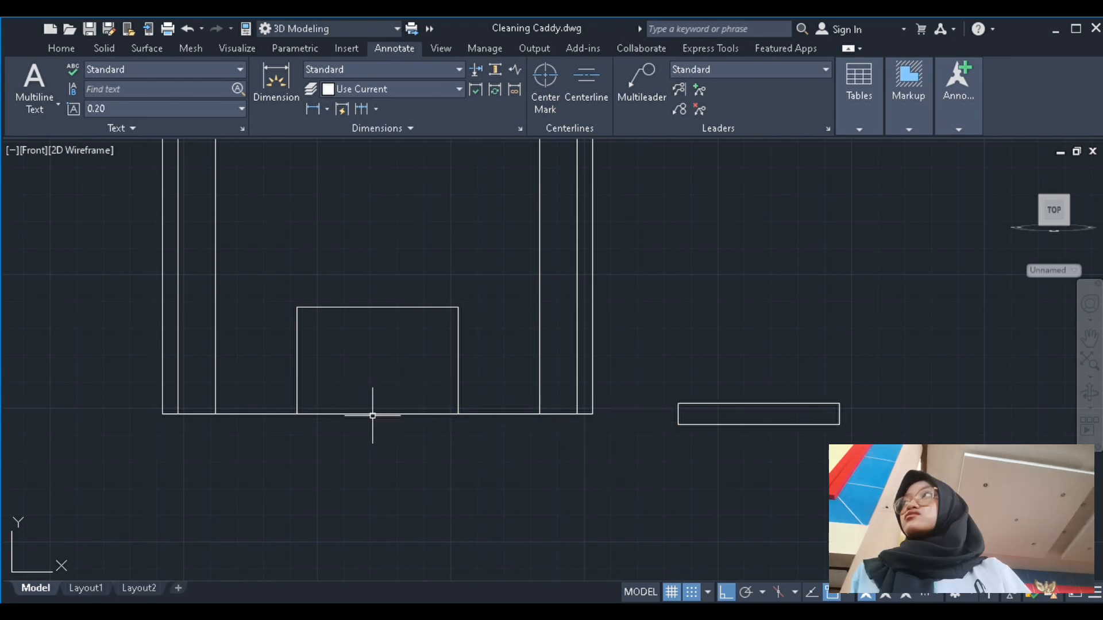
{"action": "left_click", "coordinate": [347, 413]}
{"action": "type", "text": "m"}
{"action": "key", "text": "Return"}
{"action": "key", "text": "Escape"}
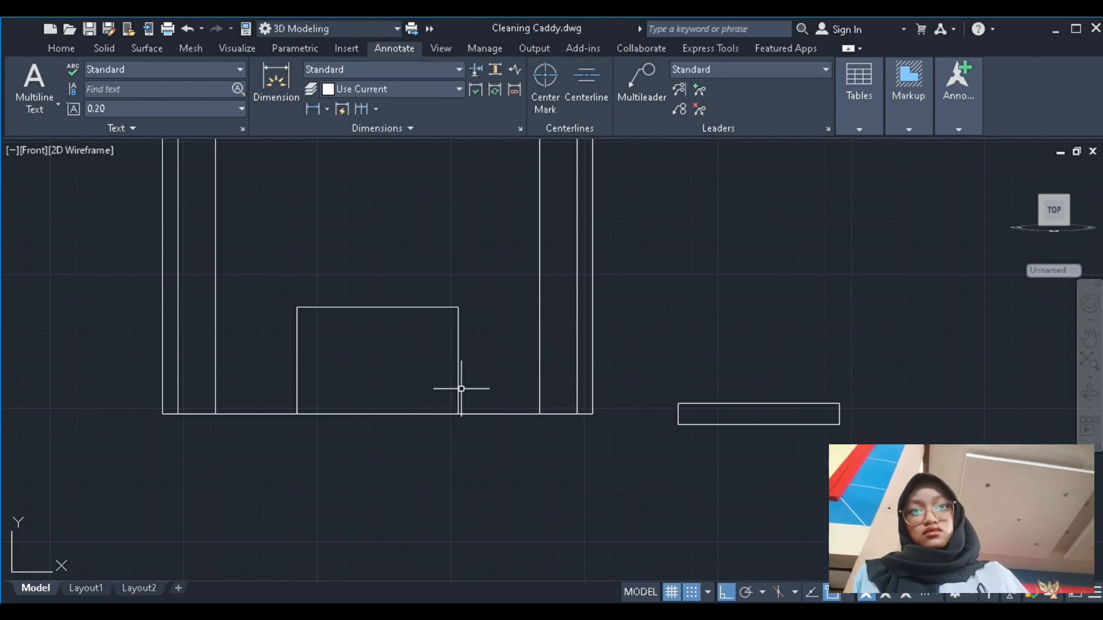
Move the slab back from the right of the box to the bottom of the base notch, centred on the notch's bottom edge
{"action": "left_click", "coordinate": [708, 423]}
{"action": "type", "text": "m"}
{"action": "key", "text": "Return"}
{"action": "left_click", "coordinate": [765, 425]}
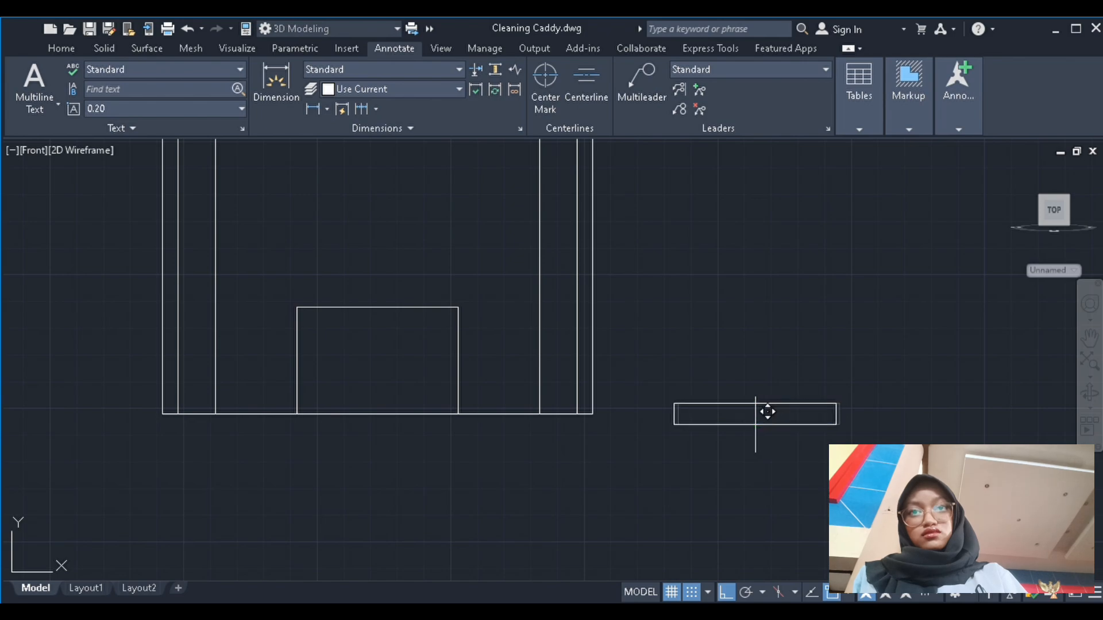
{"action": "left_click", "coordinate": [377, 413]}
Move the slab slightly up within the notch so that it sits above the box's bottom edge
{"action": "left_click", "coordinate": [385, 393]}
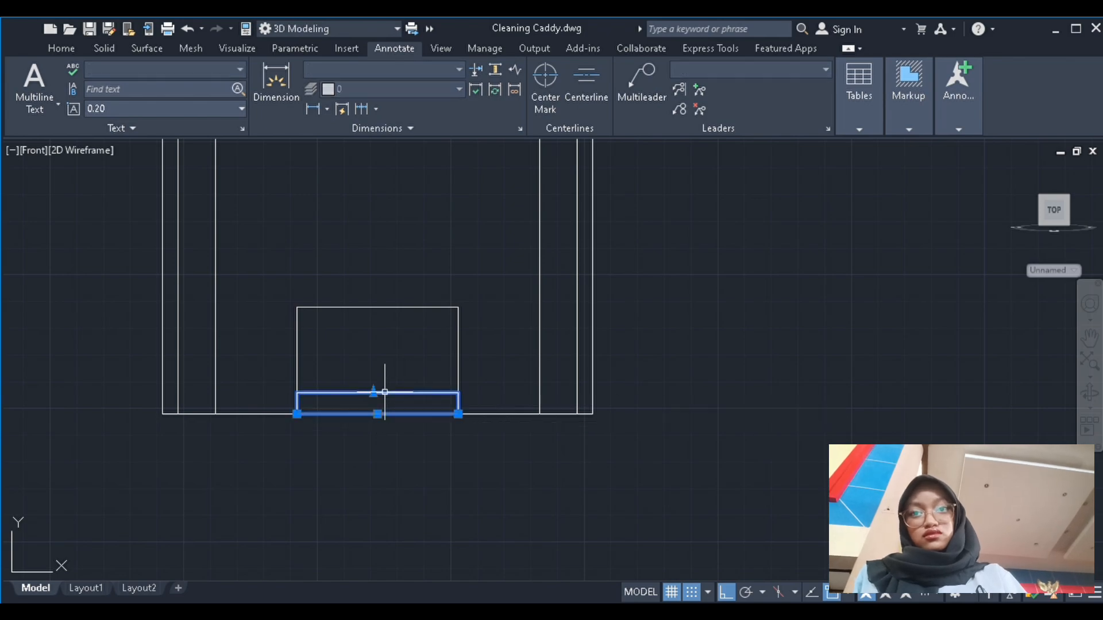
{"action": "type", "text": "m"}
{"action": "key", "text": "Return"}
{"action": "left_click", "coordinate": [377, 393]}
{"action": "left_click", "coordinate": [380, 377]}
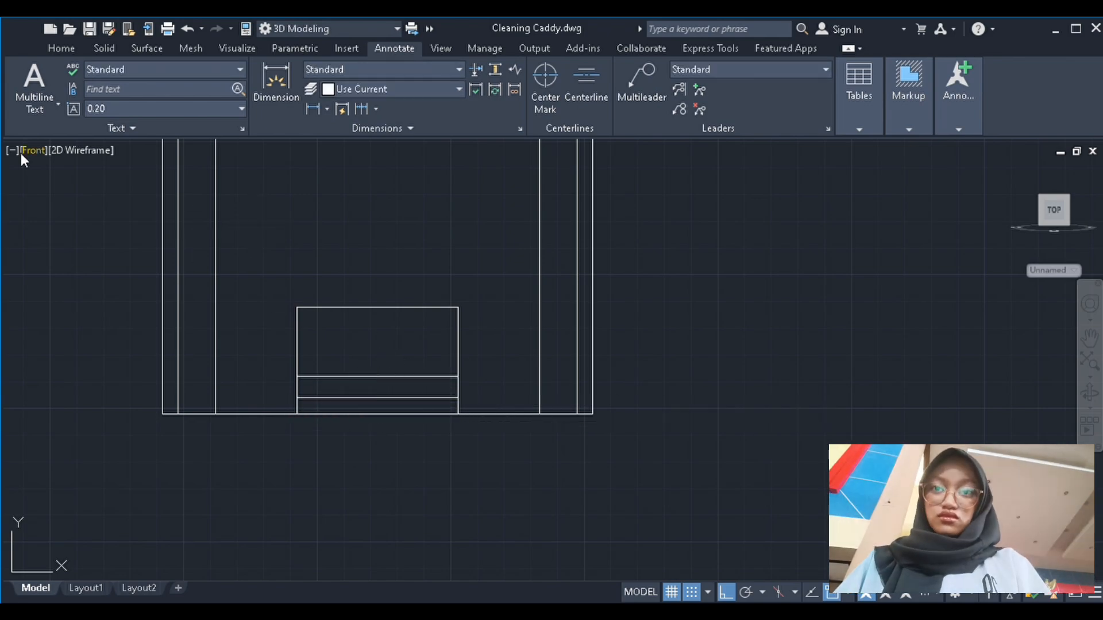
In the SW Isometric view, use 3D Move to bring the slab forward until its back edge meets the notch's back wall
{"action": "left_click", "coordinate": [84, 302]}
{"action": "scroll", "coordinate": [446, 527], "scroll_direction": "up", "scroll_amount": 4}
{"action": "left_click", "coordinate": [244, 308]}
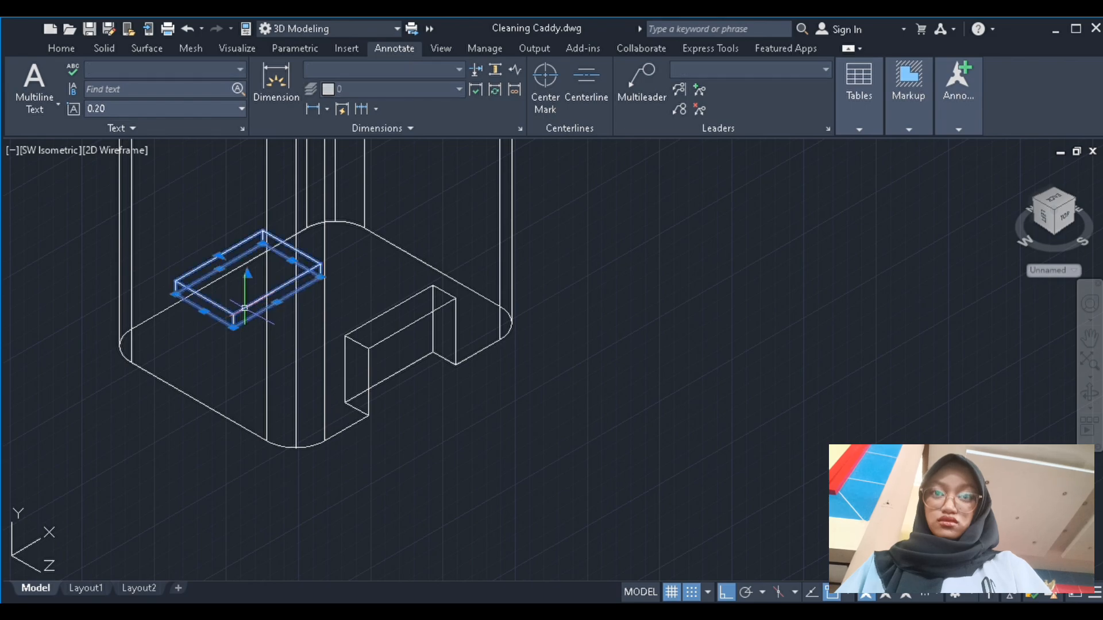
{"action": "type", "text": "3m"}
{"action": "key", "text": "Return"}
{"action": "left_click", "coordinate": [228, 269]}
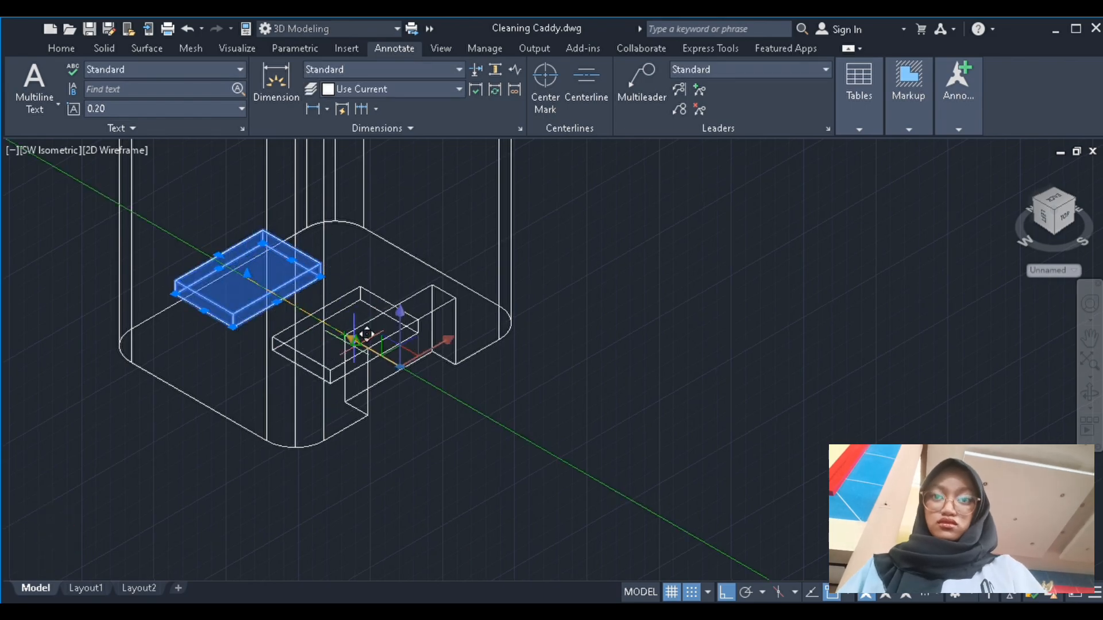
{"action": "left_click", "coordinate": [405, 379]}
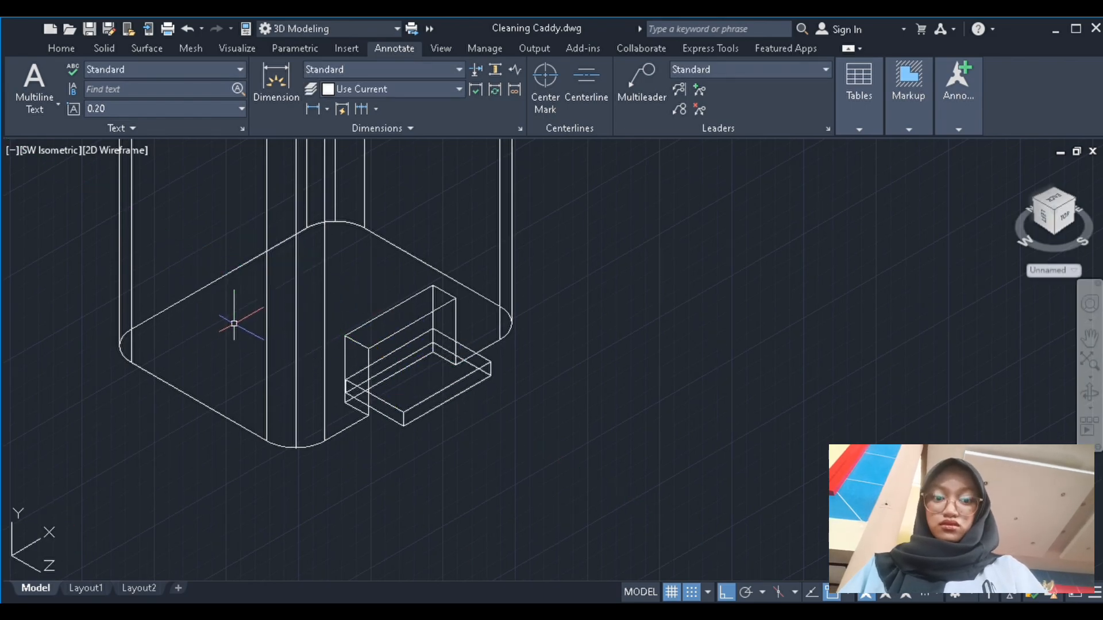
{"action": "left_click", "coordinate": [131, 156]}
{"action": "left_click", "coordinate": [147, 200]}
{"action": "left_click", "coordinate": [445, 388]}
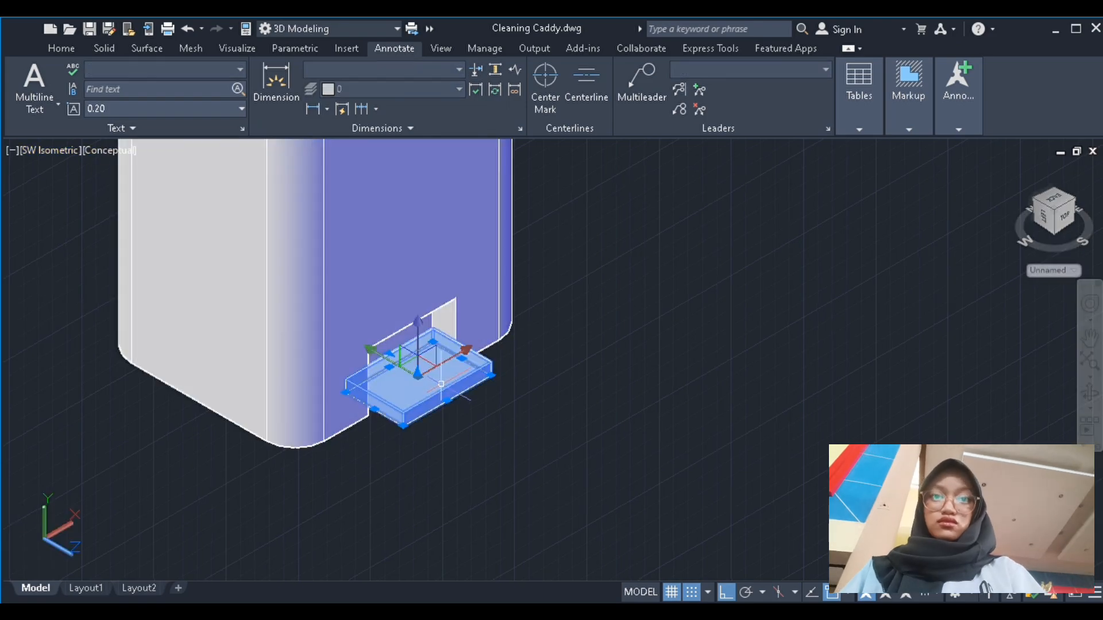
{"action": "left_click", "coordinate": [389, 353]}
{"action": "key", "text": "Escape"}
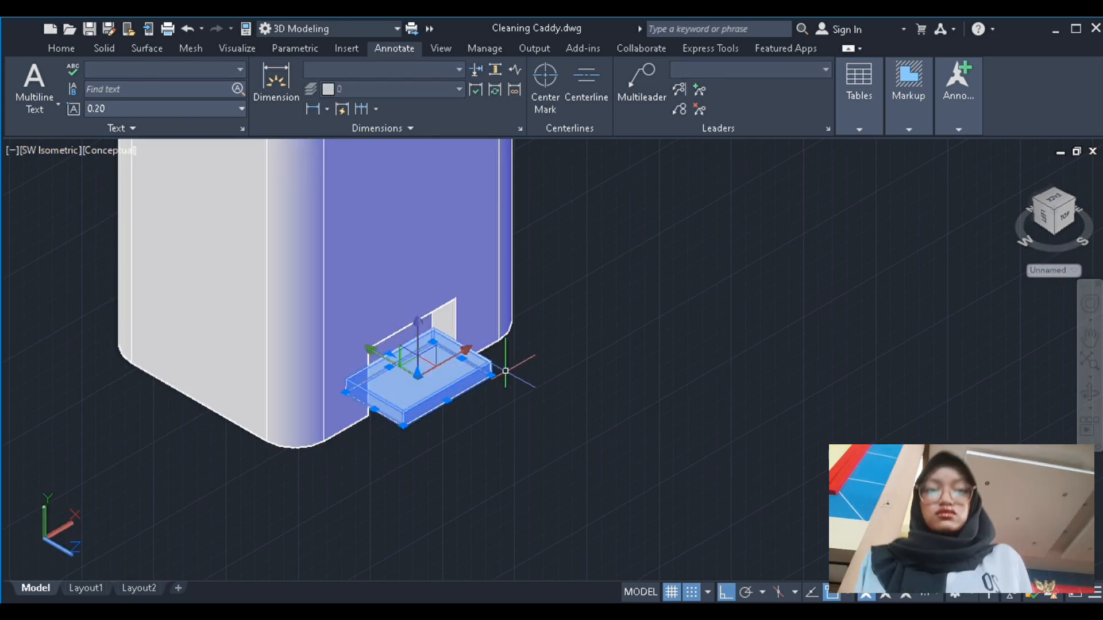
{"action": "key", "text": "Escape"}
{"action": "left_click", "coordinate": [93, 153]}
{"action": "left_click", "coordinate": [145, 201]}
{"action": "left_click", "coordinate": [383, 358]}
{"action": "left_click", "coordinate": [388, 354]}
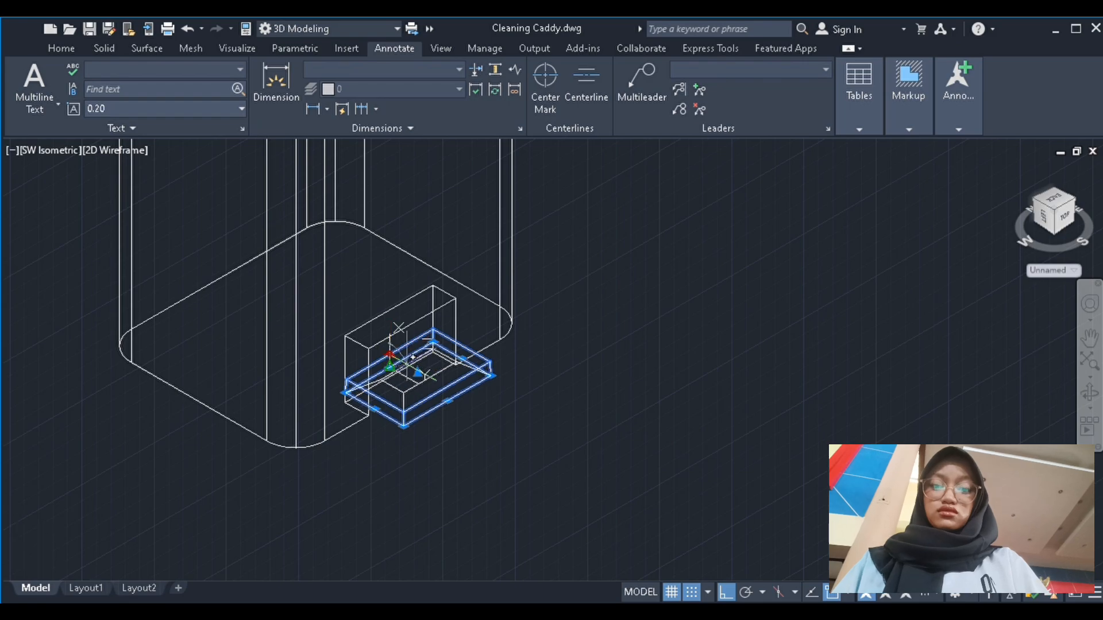
{"action": "key", "text": "Escape"}
Move the slab out in front of the notch with 3D Move and shorten its depth from the back edge
{"action": "key", "text": "Return"}
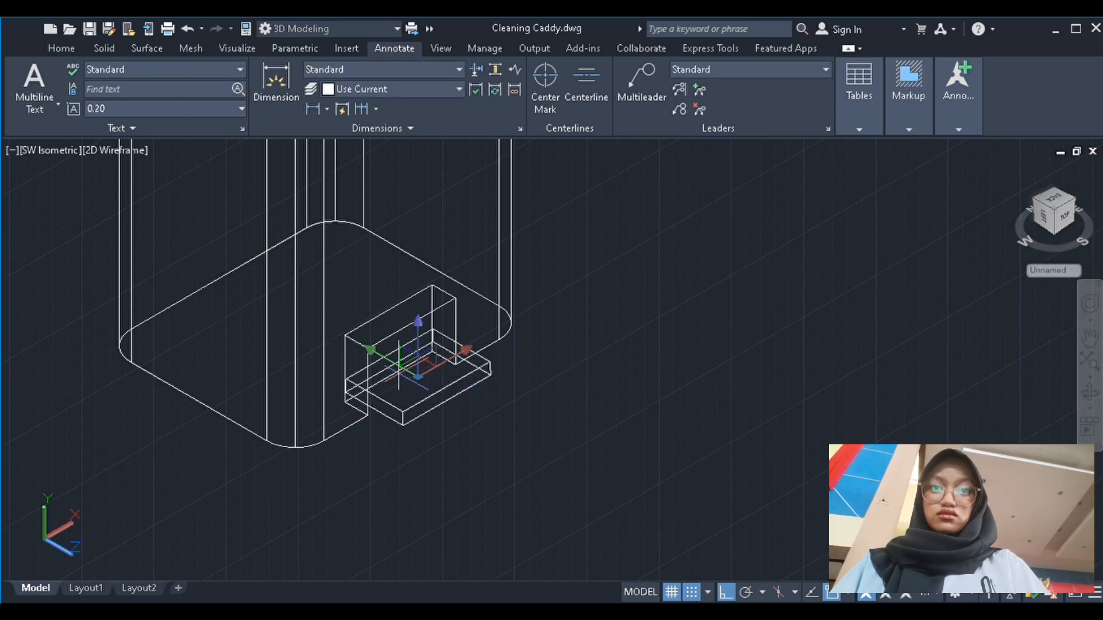
{"action": "left_click", "coordinate": [437, 386]}
{"action": "left_click", "coordinate": [495, 409]}
{"action": "left_click", "coordinate": [476, 404]}
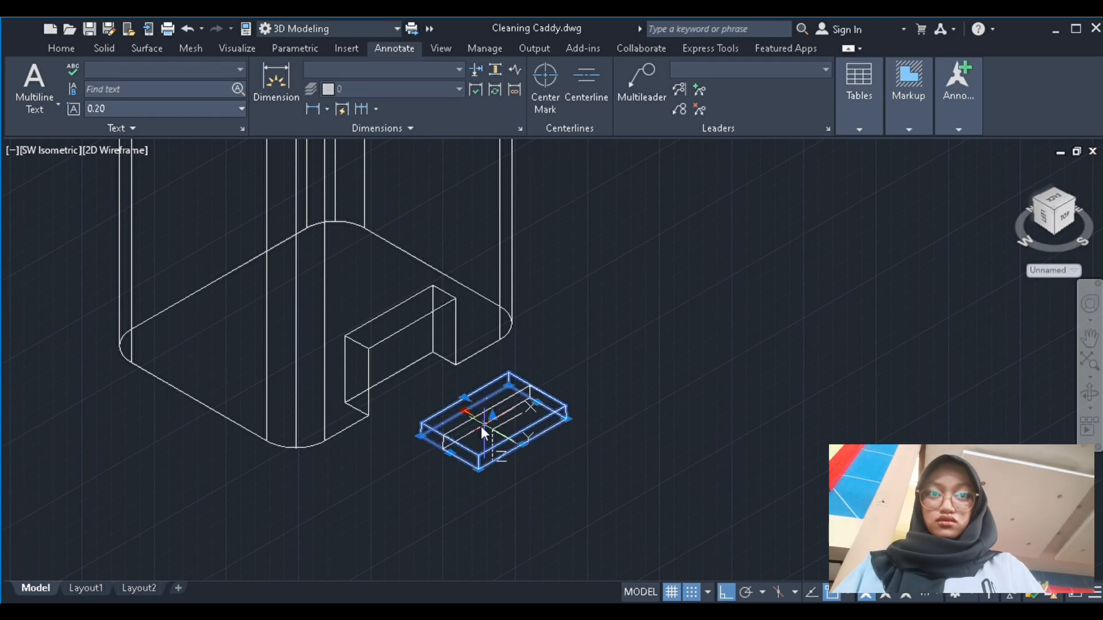
Move the shortened slab back against the notch's back wall with 3D Move, and display the model in the Conceptual style
{"action": "key", "text": "Return"}
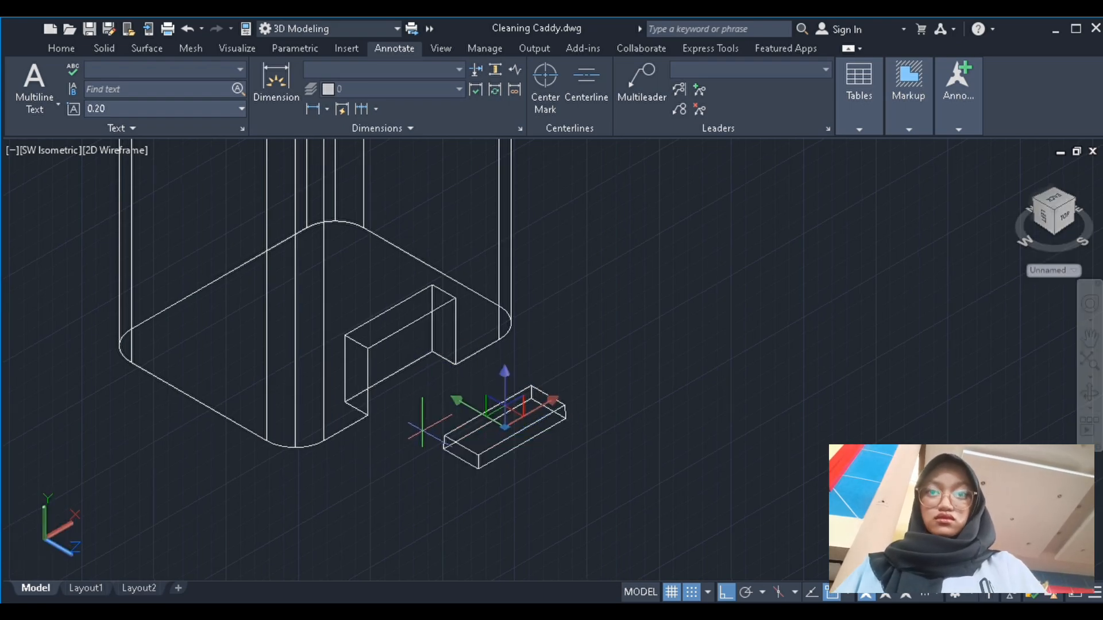
{"action": "left_click", "coordinate": [457, 402]}
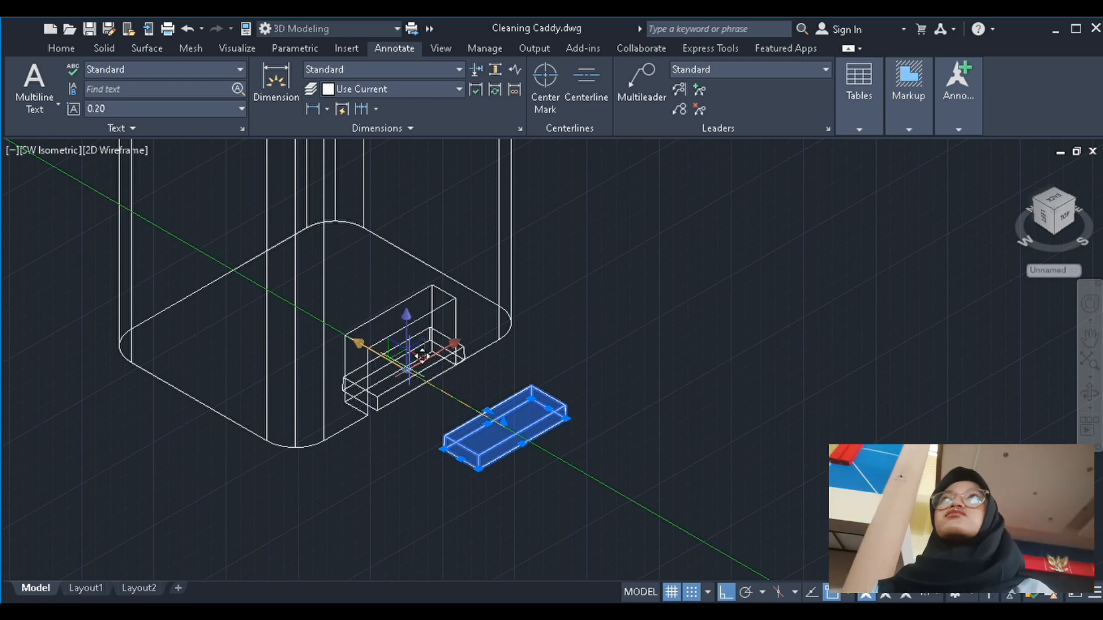
{"action": "left_click", "coordinate": [412, 358]}
{"action": "key", "text": "Escape"}
{"action": "left_click", "coordinate": [111, 152]}
{"action": "left_click", "coordinate": [151, 213]}
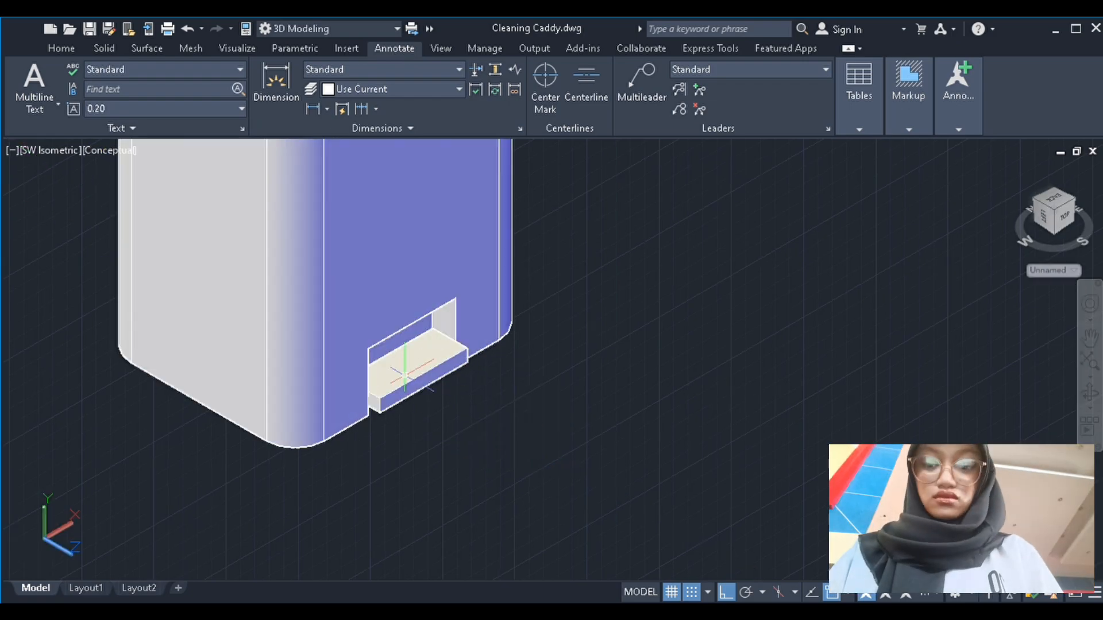
Return to 2D Wireframe and straighten the slab's skewed sides by shifting its upper back edge directly above the lower one
{"action": "left_click", "coordinate": [106, 151]}
{"action": "left_click", "coordinate": [143, 191]}
{"action": "scroll", "coordinate": [373, 390], "scroll_direction": "up", "scroll_amount": 4}
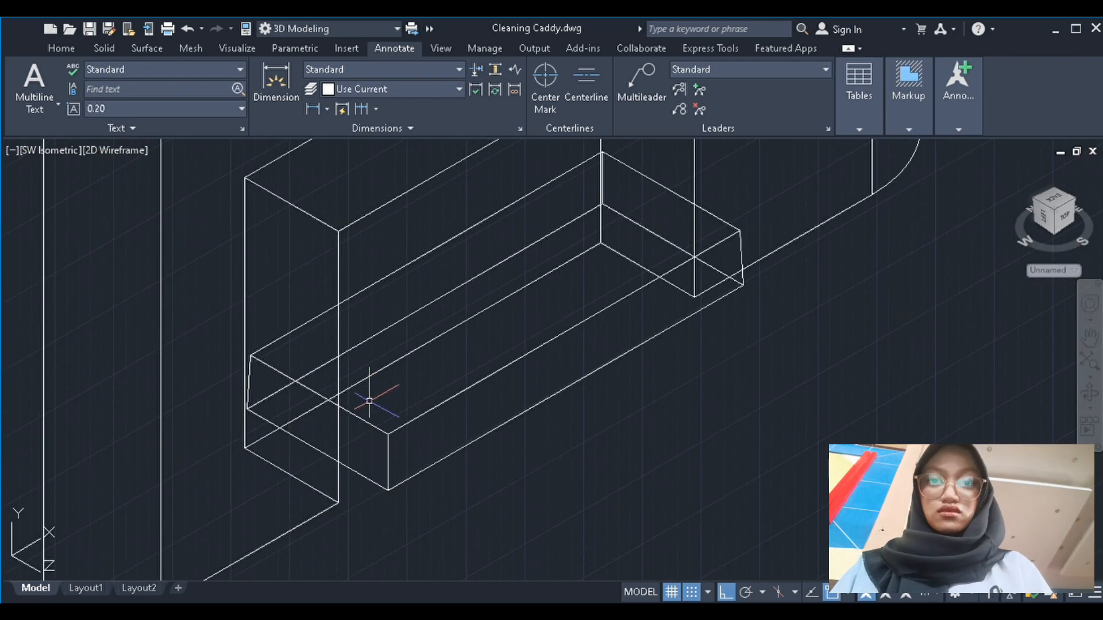
{"action": "left_click", "coordinate": [411, 312]}
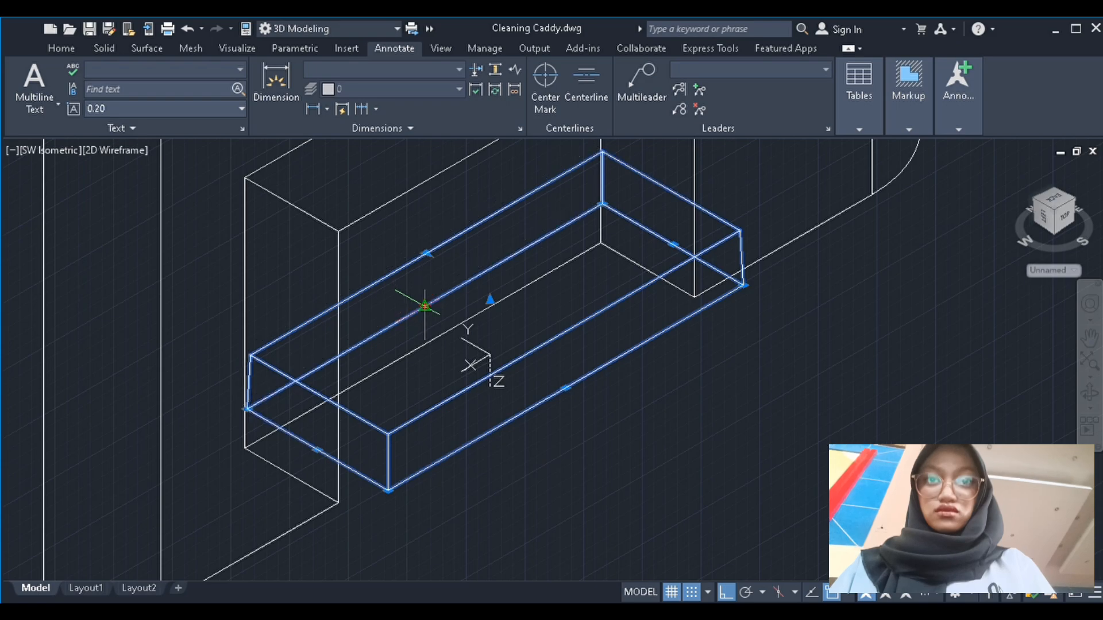
{"action": "left_click", "coordinate": [424, 307]}
{"action": "left_click", "coordinate": [427, 253]}
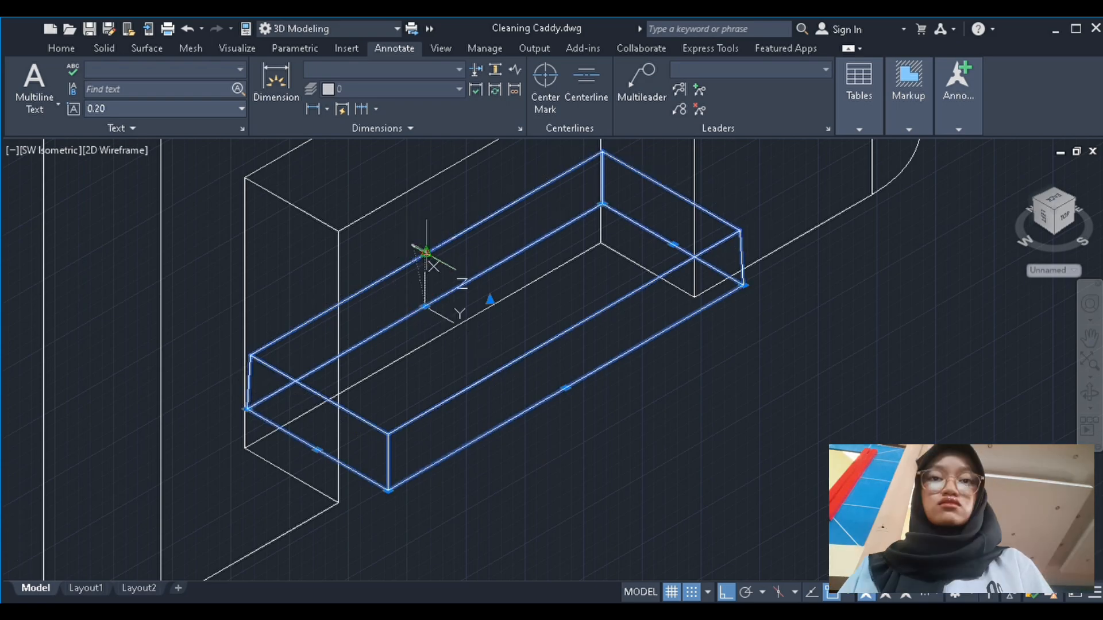
{"action": "left_click", "coordinate": [426, 253]}
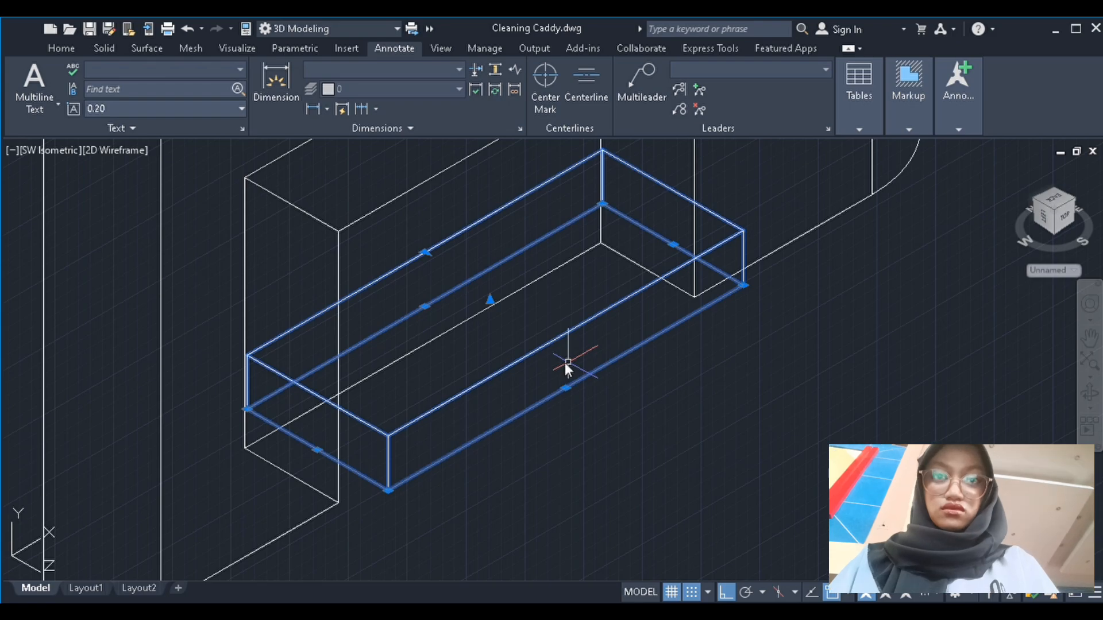
{"action": "key", "text": "Escape"}
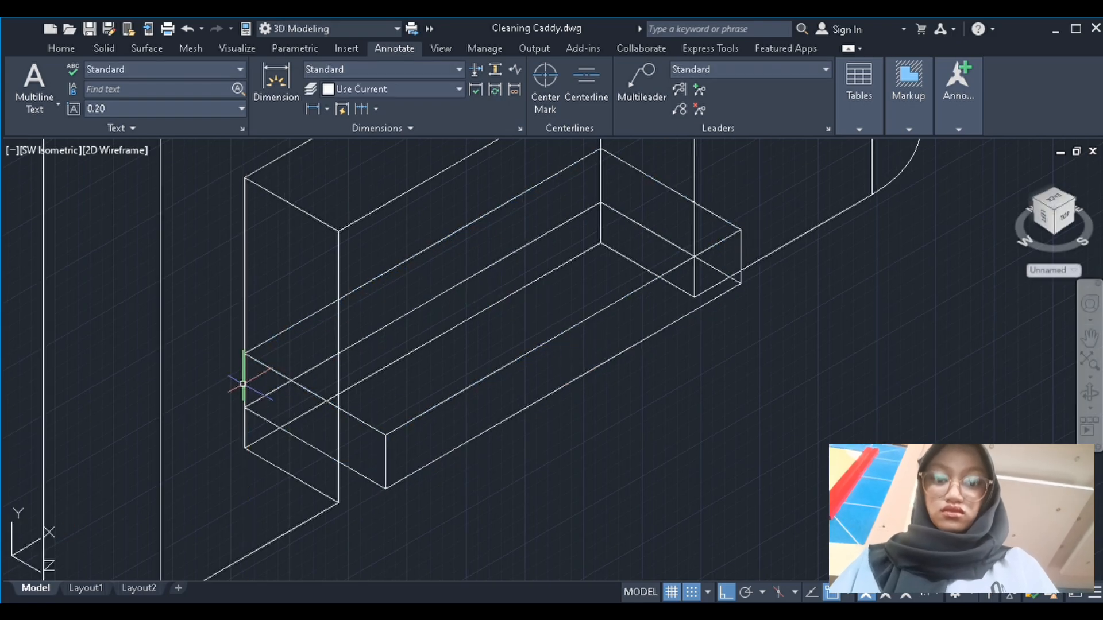
Check the whole caddy in the Conceptual style from the NW and SW Isometric views
{"action": "scroll", "coordinate": [243, 384], "scroll_direction": "down", "scroll_amount": 10}
{"action": "middle_click_drag", "start_coordinate": [300, 368], "coordinate": [196, 372]}
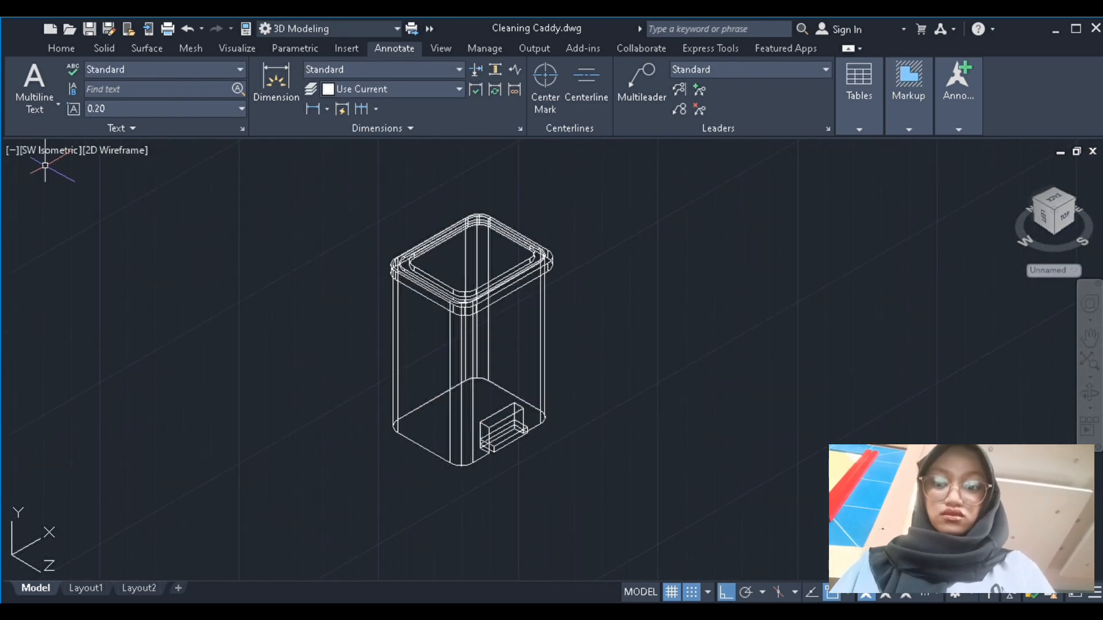
{"action": "left_click", "coordinate": [115, 151]}
{"action": "left_click", "coordinate": [153, 211]}
{"action": "left_click", "coordinate": [50, 150]}
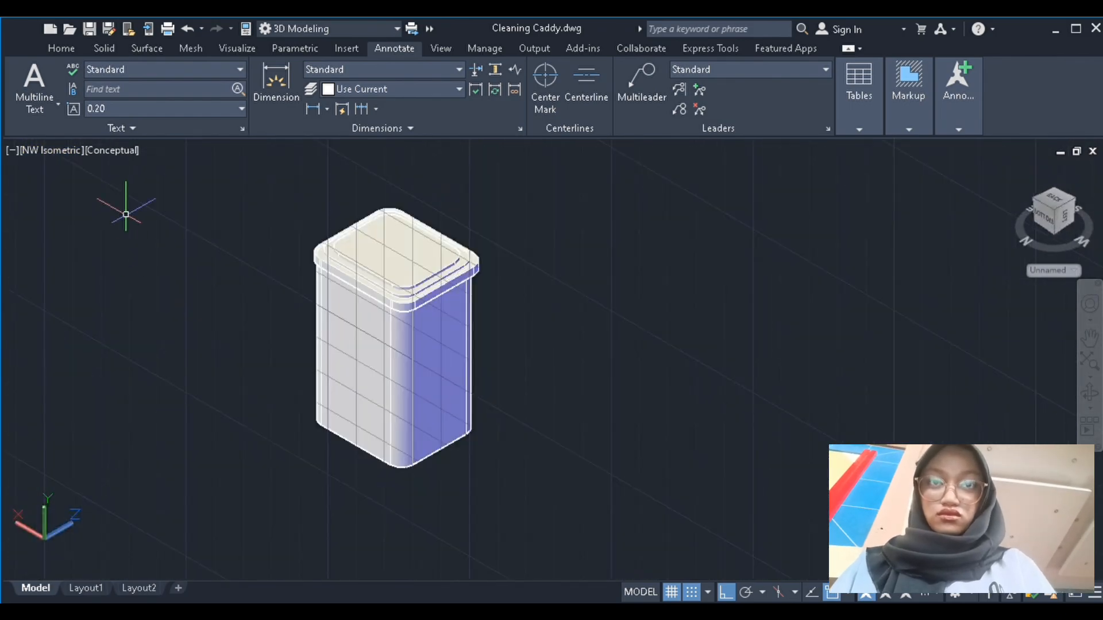
{"action": "left_click", "coordinate": [50, 150]}
{"action": "left_click", "coordinate": [147, 310]}
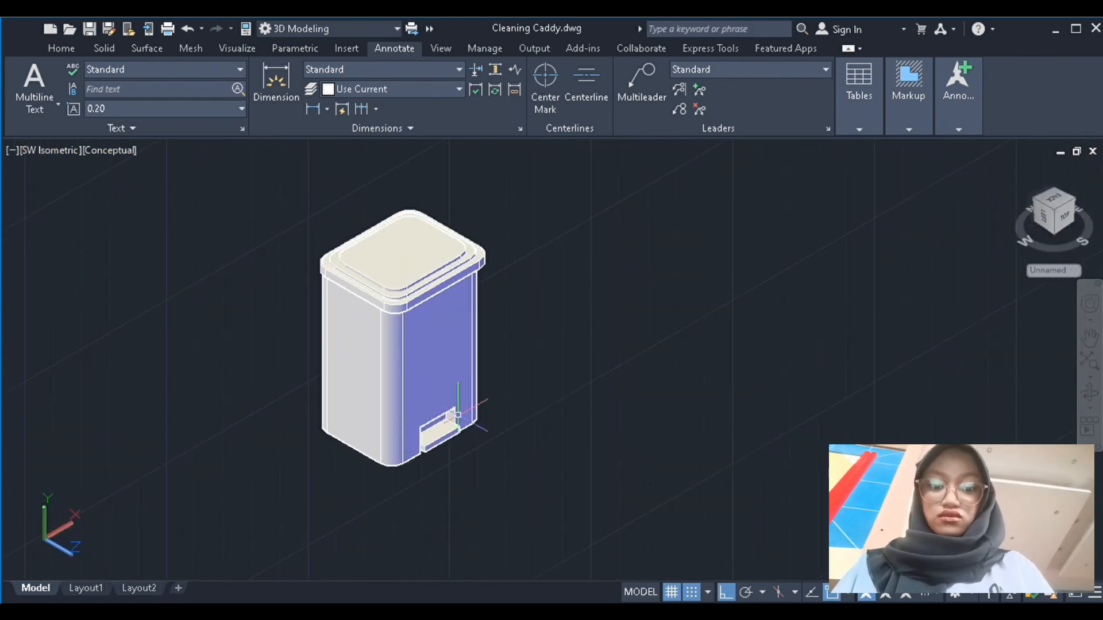
{"action": "left_click", "coordinate": [432, 447]}
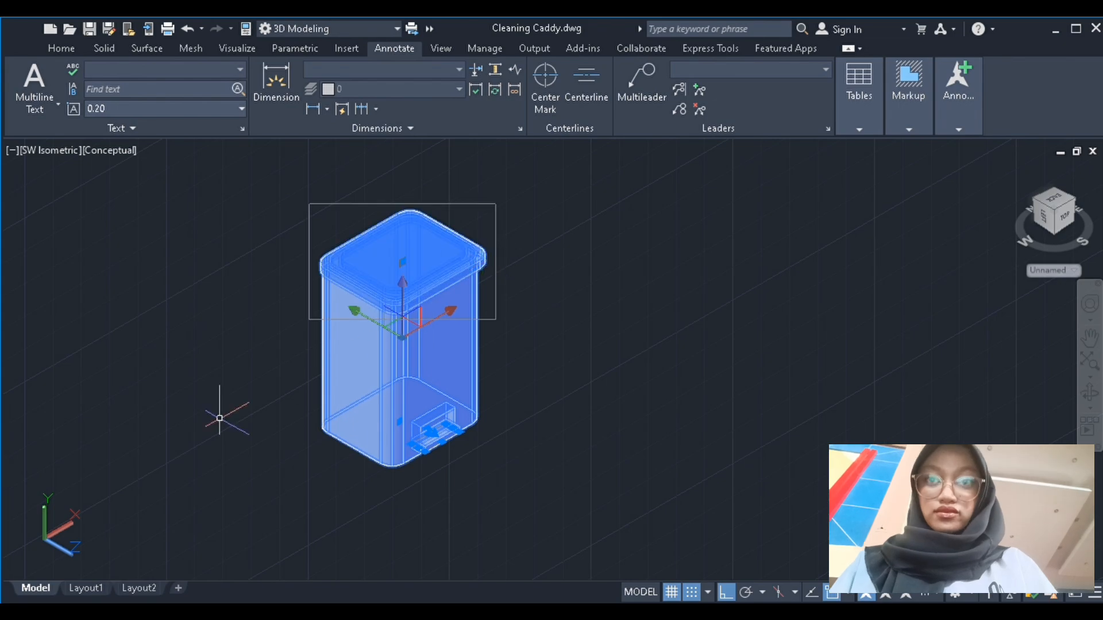
{"action": "key", "text": "Escape"}
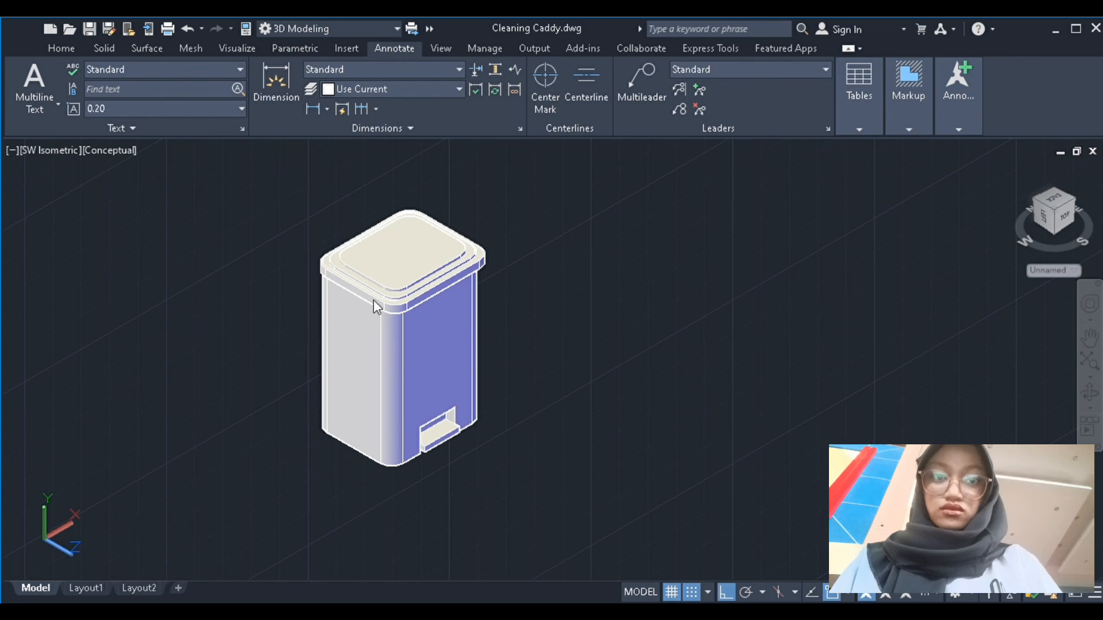
{"action": "key", "text": "super+shift+s"}
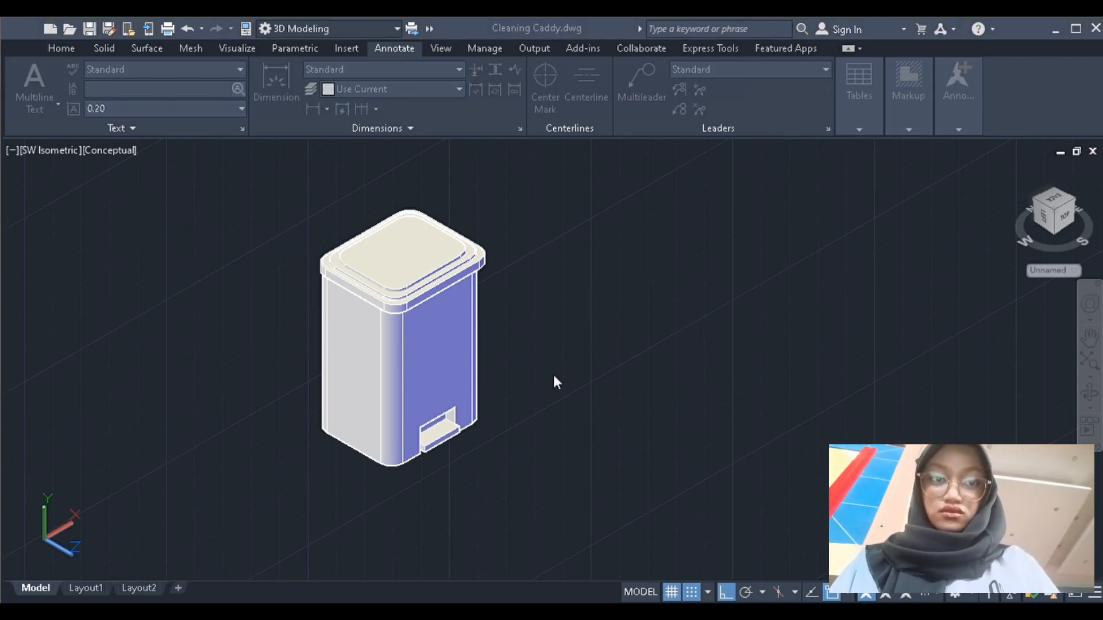
{"action": "left_click_drag", "start_coordinate": [544, 443], "coordinate": [266, 344]}
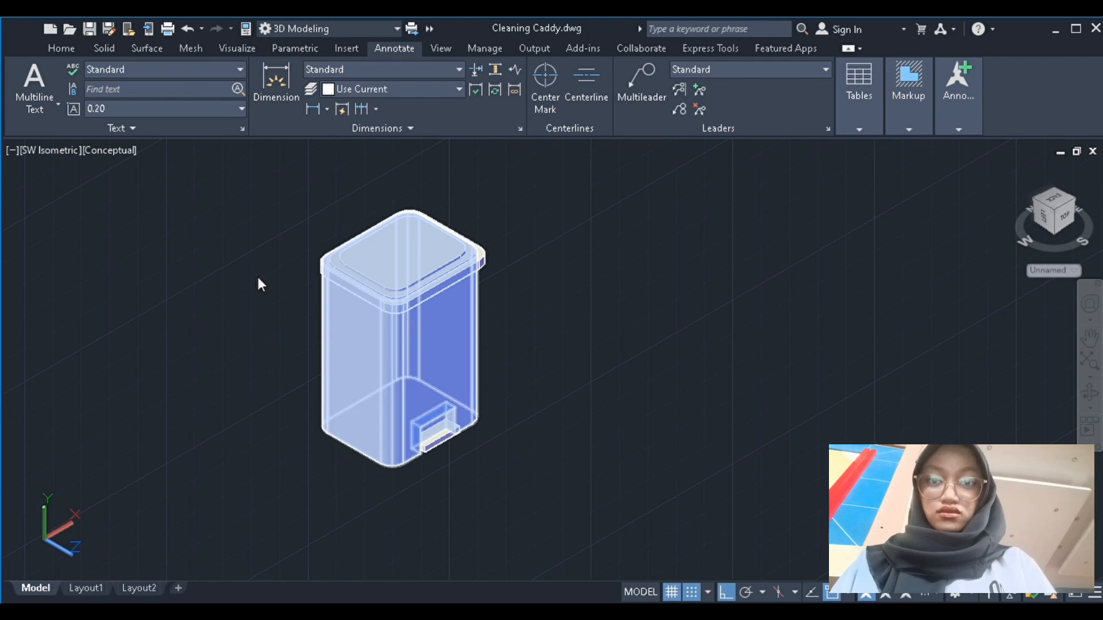
{"action": "key", "text": "Escape"}
Set the visual style to Realistic and apply a green material to the body, the pedal slab and the lid
{"action": "left_click", "coordinate": [149, 253]}
{"action": "left_click", "coordinate": [425, 367]}
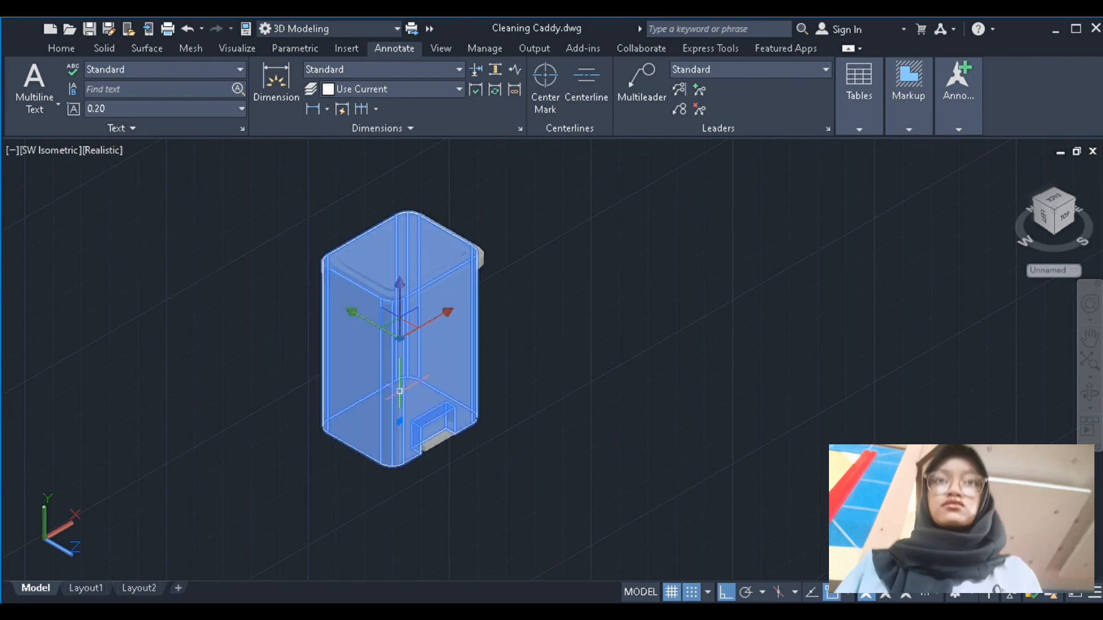
{"action": "left_click", "coordinate": [439, 437]}
{"action": "left_click", "coordinate": [479, 256]}
{"action": "left_click", "coordinate": [780, 228]}
{"action": "key", "text": "Escape"}
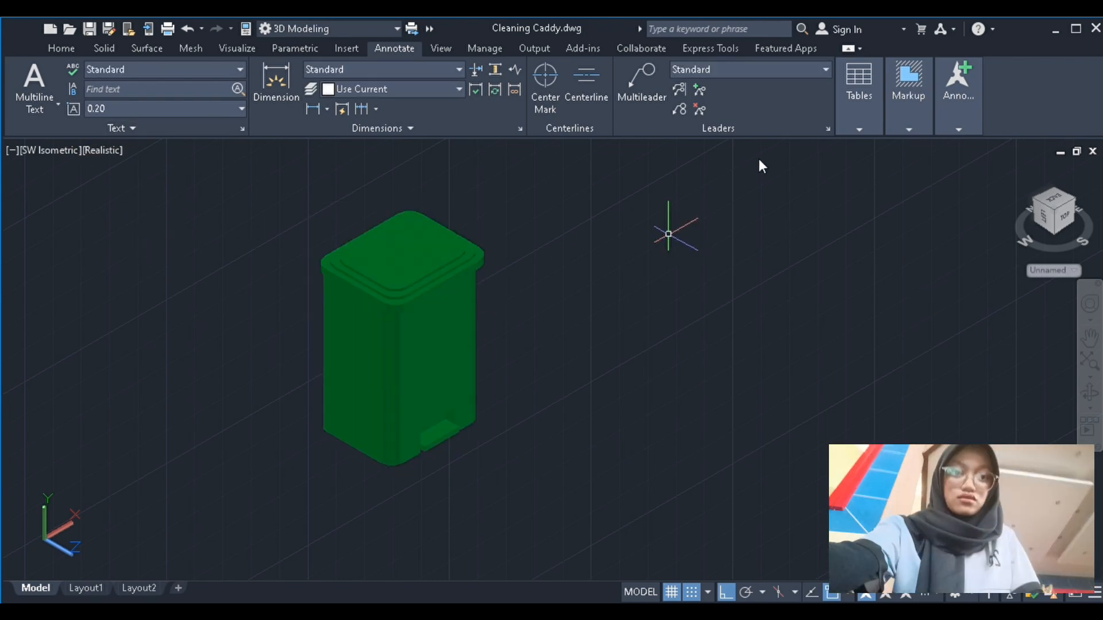
Inspect the green caddy from the SE, NW and SW Isometric views
{"action": "left_click", "coordinate": [125, 317]}
{"action": "scroll", "coordinate": [125, 308], "scroll_direction": "down", "scroll_amount": 2}
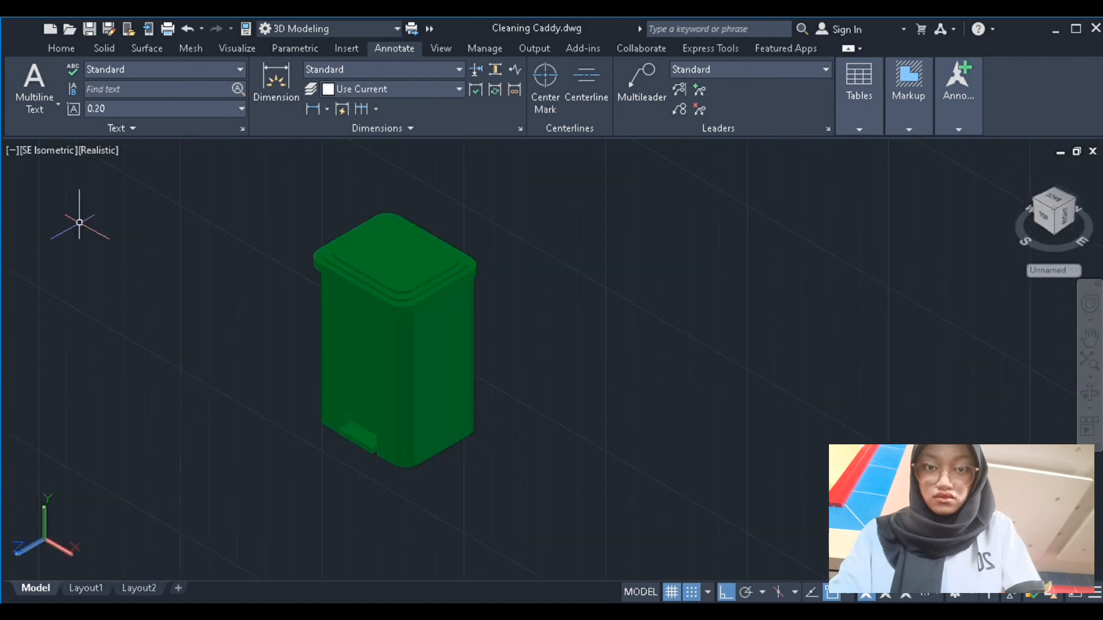
{"action": "left_click", "coordinate": [31, 151]}
{"action": "left_click", "coordinate": [102, 334]}
{"action": "scroll", "coordinate": [103, 273], "scroll_direction": "down", "scroll_amount": 2}
{"action": "left_click", "coordinate": [65, 151]}
{"action": "left_click", "coordinate": [107, 303]}
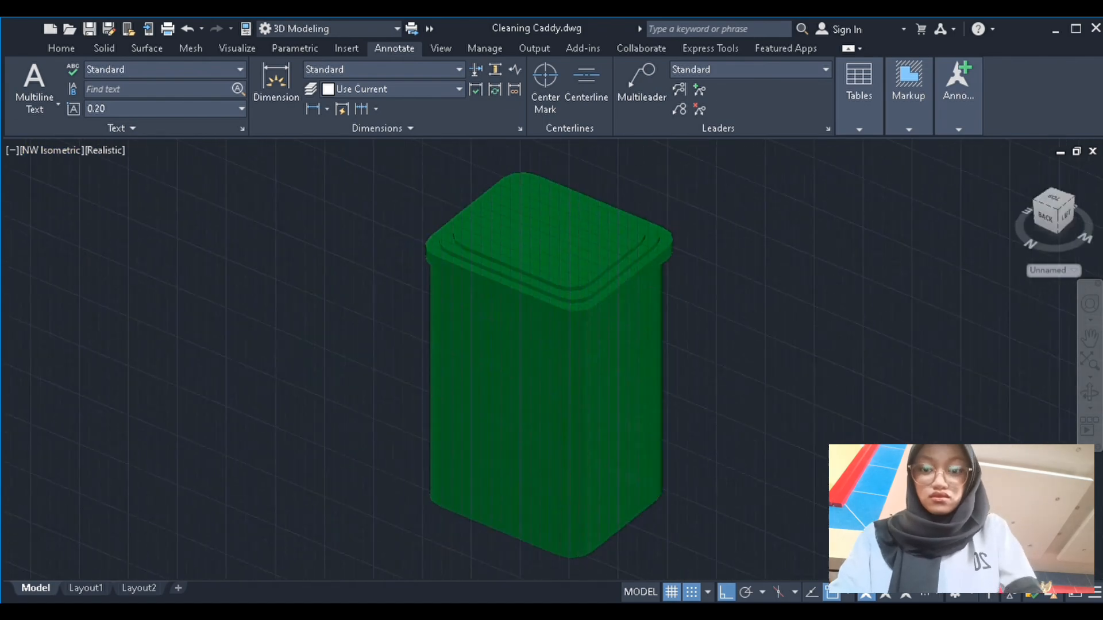
{"action": "scroll", "coordinate": [152, 246], "scroll_direction": "down", "scroll_amount": 2}
{"action": "left_click", "coordinate": [69, 151]}
{"action": "left_click", "coordinate": [106, 303]}
{"action": "scroll", "coordinate": [232, 217], "scroll_direction": "down", "scroll_amount": 2}
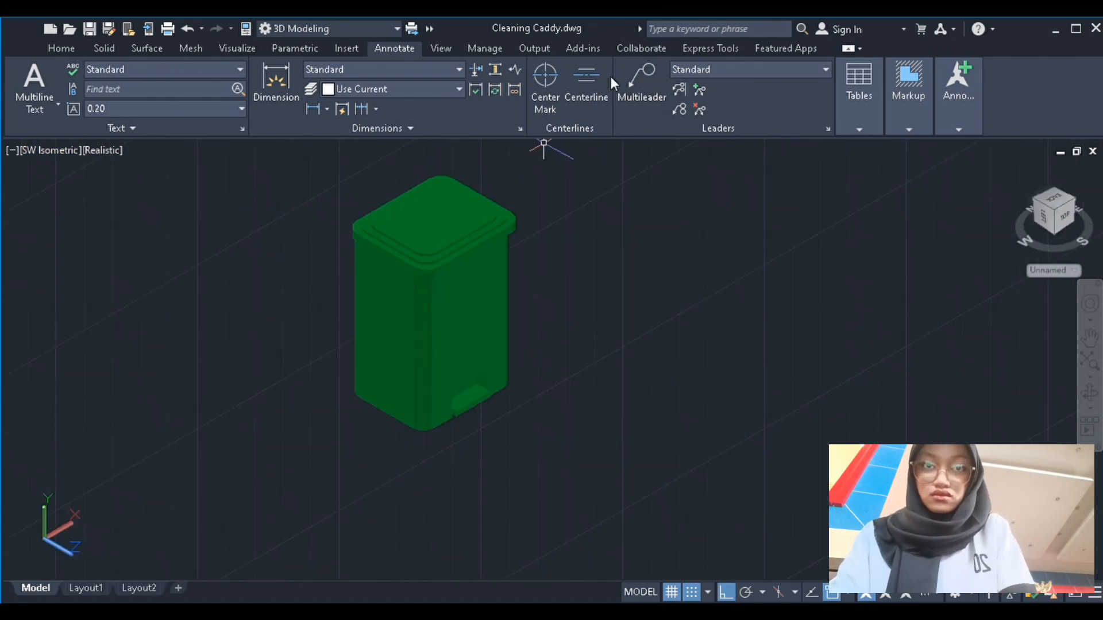
Render the green caddy from the SW Isometric view with Render to Size
{"action": "left_click", "coordinate": [237, 49]}
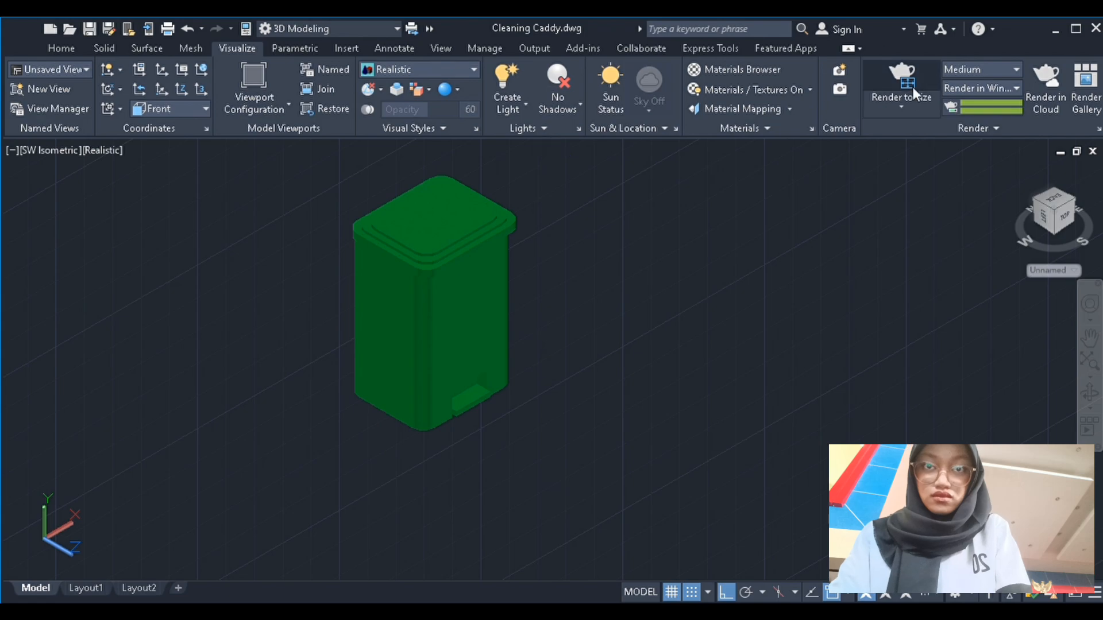
{"action": "left_click", "coordinate": [900, 106]}
{"action": "left_click", "coordinate": [915, 188]}
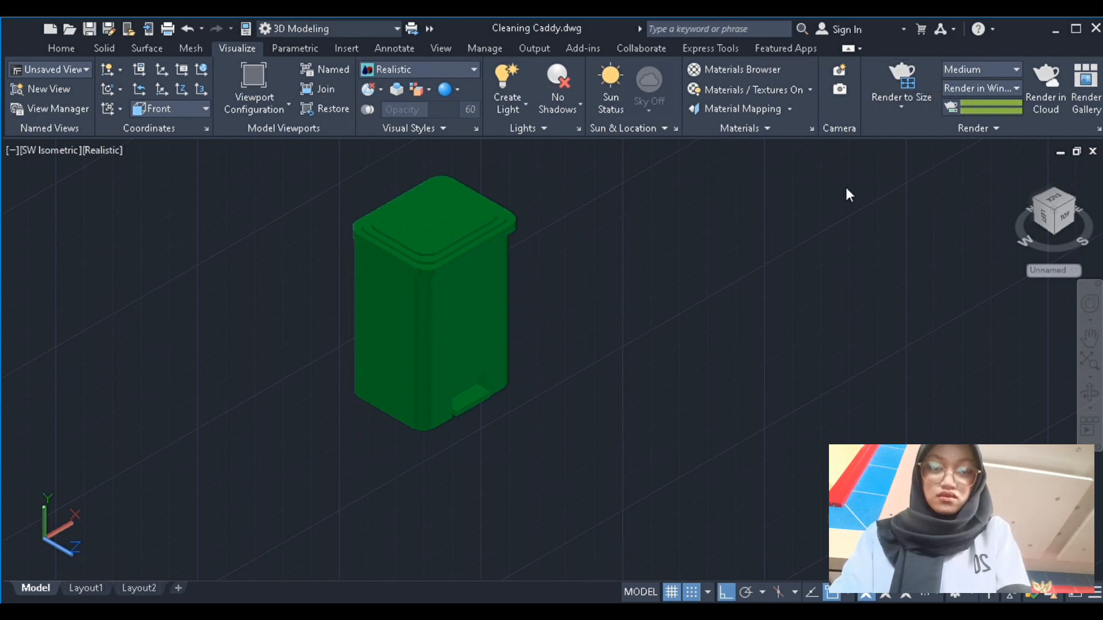
{"action": "left_click", "coordinate": [889, 74]}
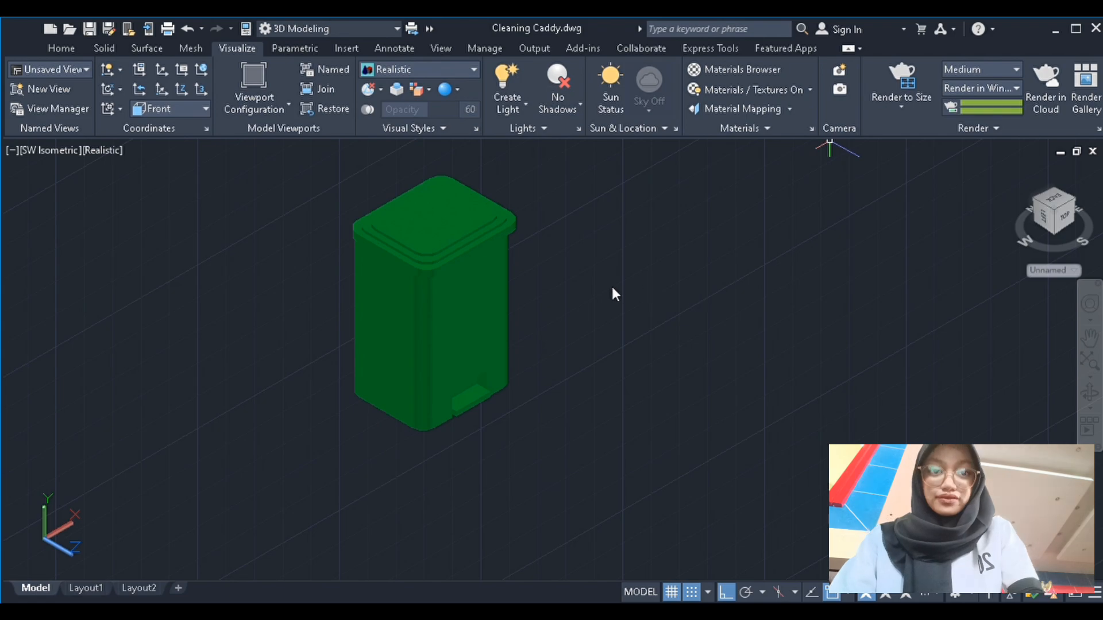
Render the enlarged SW Isometric view of the green caddy again with Render to Size
{"action": "scroll", "coordinate": [779, 317], "scroll_direction": "down", "scroll_amount": 2}
{"action": "scroll", "coordinate": [585, 311], "scroll_direction": "up", "scroll_amount": 3}
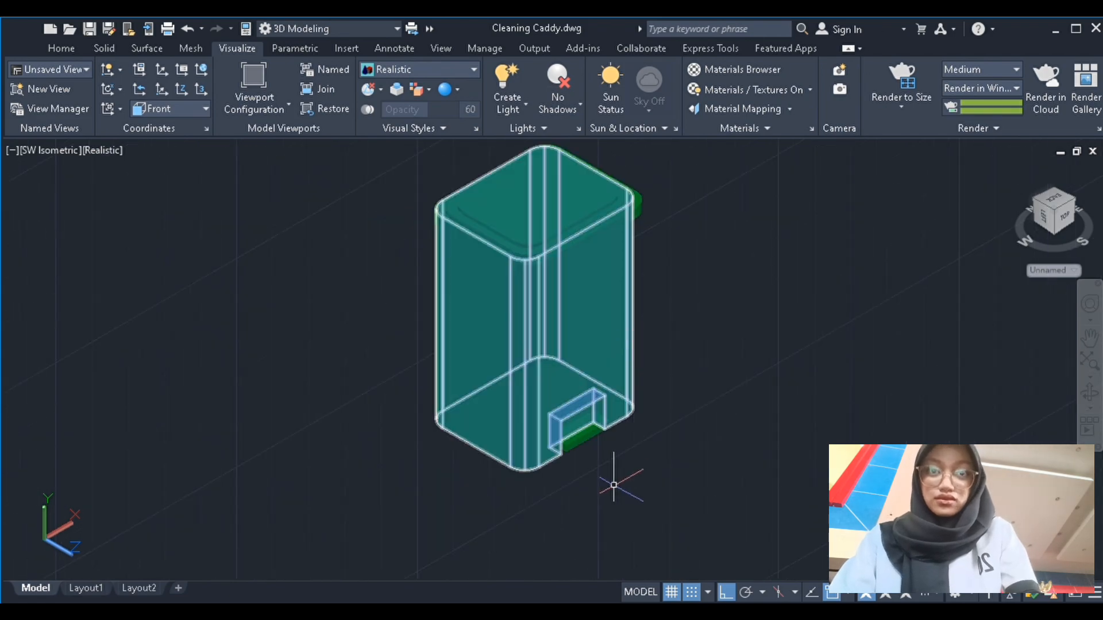
{"action": "middle_click_drag", "start_coordinate": [571, 344], "coordinate": [585, 395]}
{"action": "scroll", "coordinate": [585, 395], "scroll_direction": "up", "scroll_amount": 1}
{"action": "scroll", "coordinate": [585, 395], "scroll_direction": "down", "scroll_amount": 2}
{"action": "left_click", "coordinate": [912, 76]}
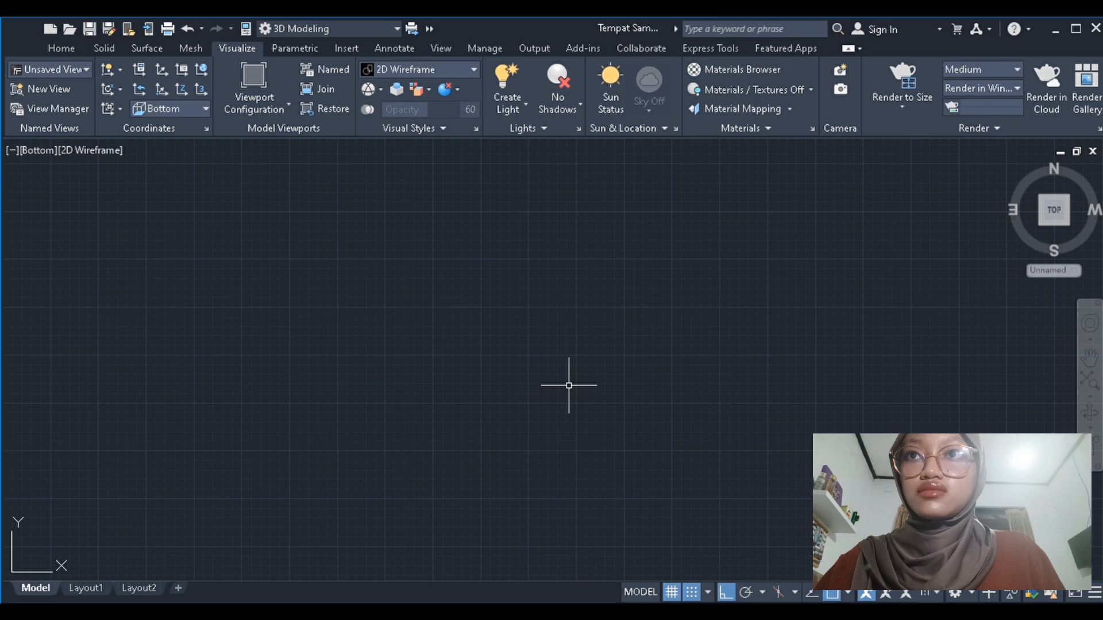
In the new drawing, draw a large horizontal rectangle two and a half times as long as it is wide
{"action": "type", "text": "rec"}
{"action": "key", "text": "Return"}
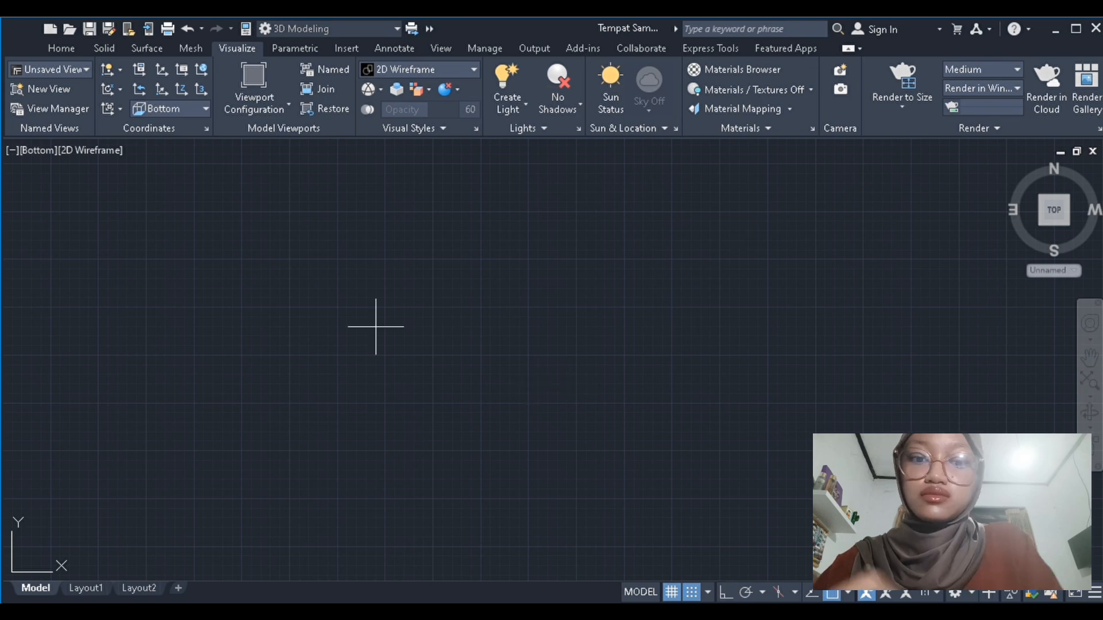
{"action": "left_click", "coordinate": [346, 308]}
{"action": "type", "text": "500"}
{"action": "key", "text": "Tab"}
{"action": "type", "text": "200"}
{"action": "key", "text": "Return"}
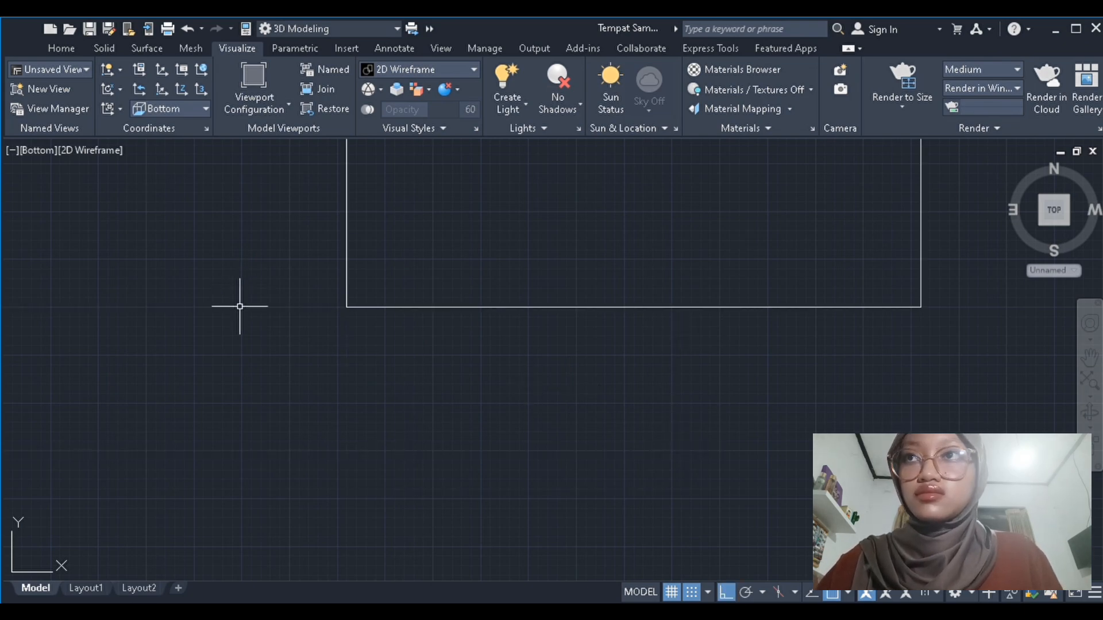
Try to copy the large rectangle a short distance leftward from its lower-left corner, and undo the copy
{"action": "scroll", "coordinate": [239, 305], "scroll_direction": "down", "scroll_amount": 8}
{"action": "middle_click_drag", "start_coordinate": [368, 304], "coordinate": [532, 357]}
{"action": "scroll", "coordinate": [482, 348], "scroll_direction": "up", "scroll_amount": 6}
{"action": "left_click", "coordinate": [436, 399]}
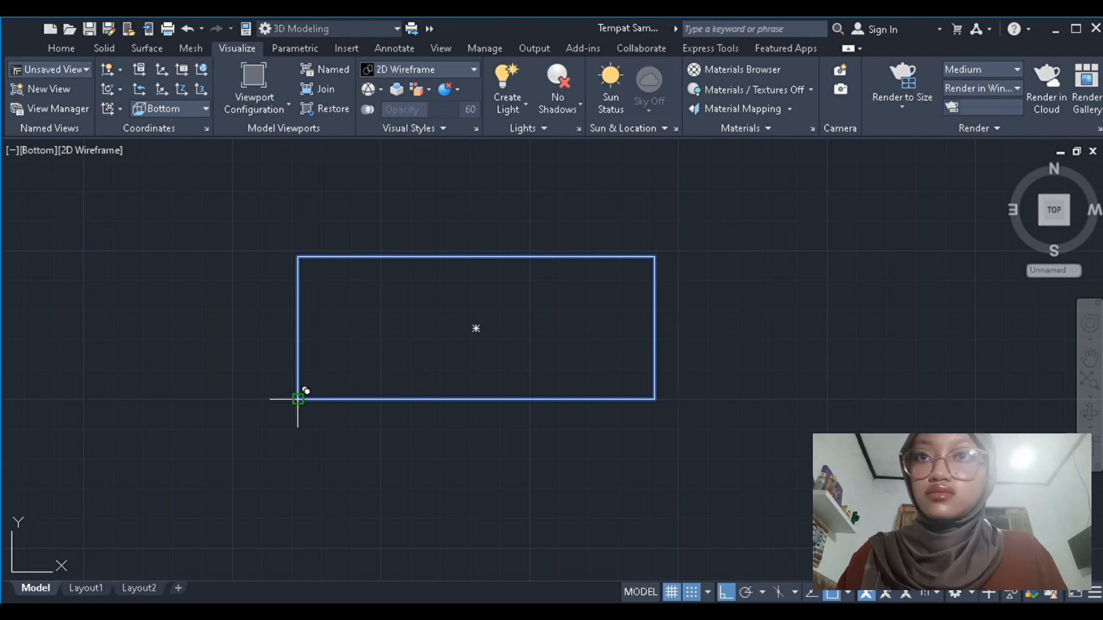
{"action": "scroll", "coordinate": [298, 399], "scroll_direction": "up", "scroll_amount": 6}
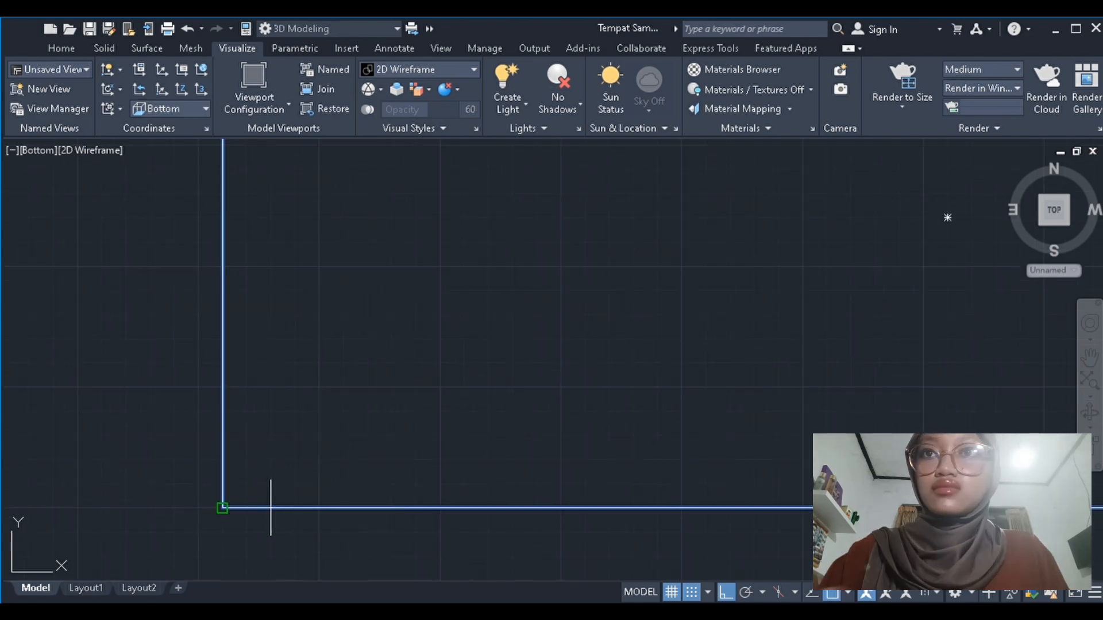
{"action": "left_click", "coordinate": [222, 508]}
{"action": "left_click", "coordinate": [126, 436]}
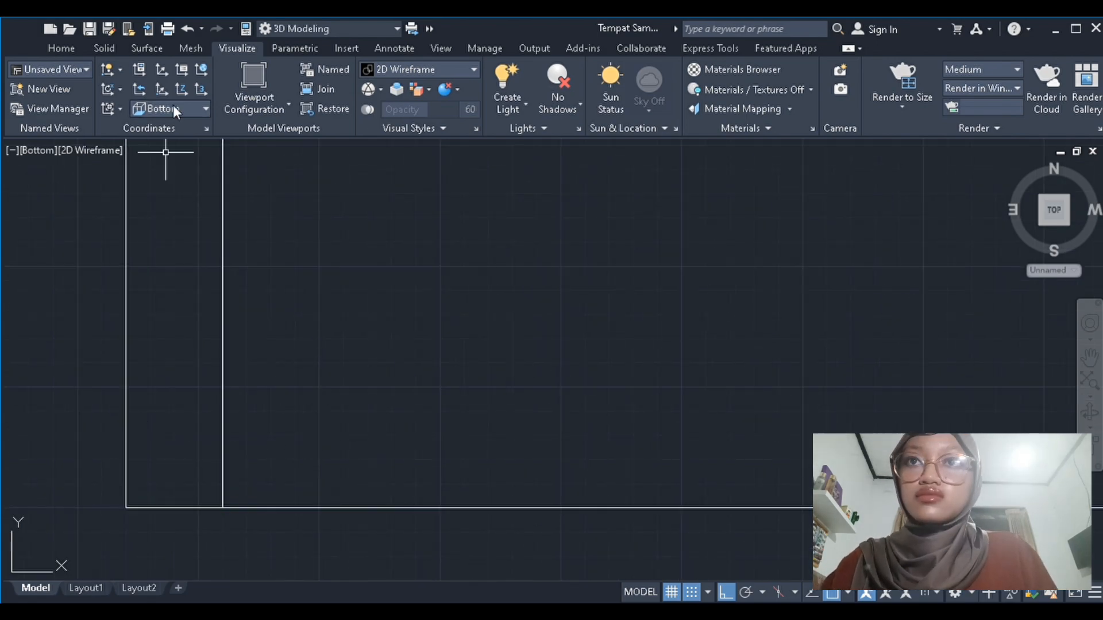
{"action": "left_click", "coordinate": [190, 29]}
{"action": "scroll", "coordinate": [443, 327], "scroll_direction": "down", "scroll_amount": 6}
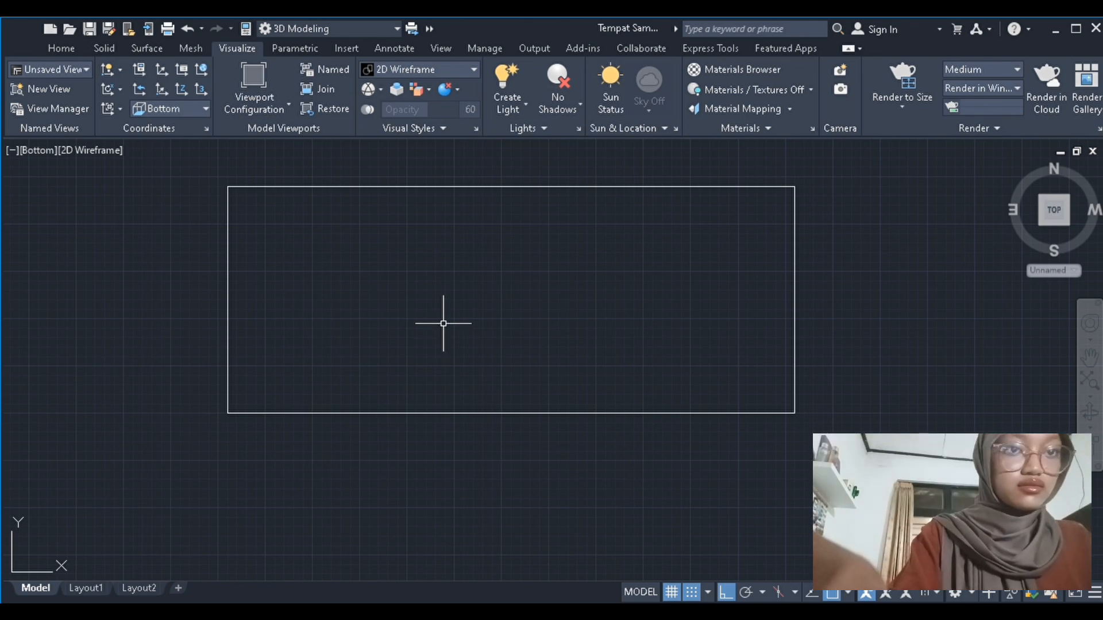
Draw a 6 by 3 rectangle inside the large rectangle and move it centre to centre with the large one
{"action": "left_click", "coordinate": [378, 262]}
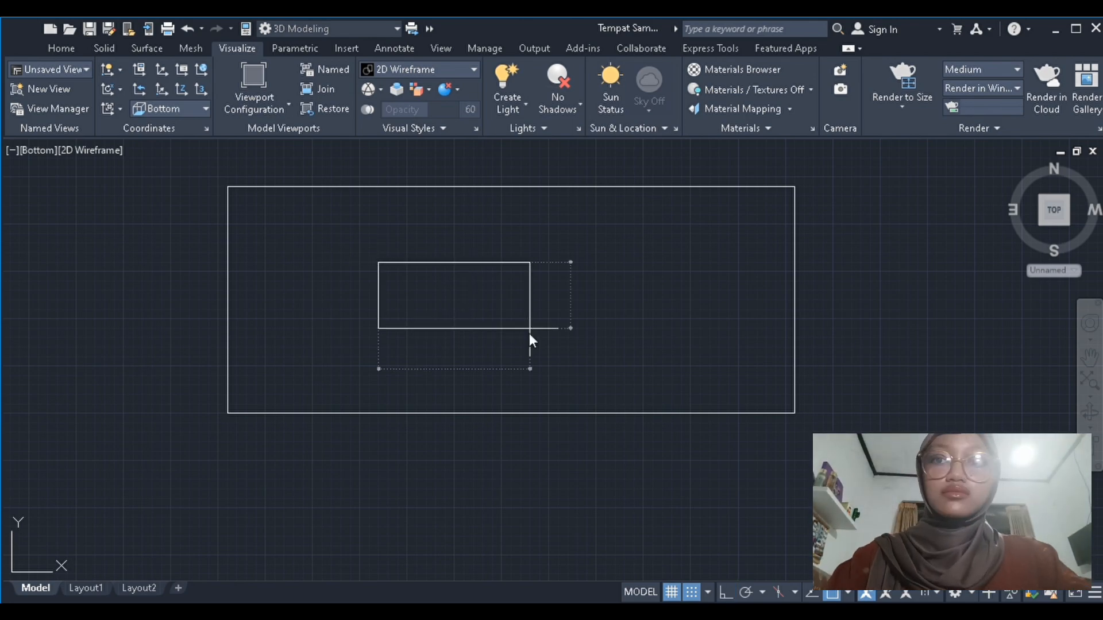
{"action": "type", "text": "@6,3"}
{"action": "key", "text": "Return"}
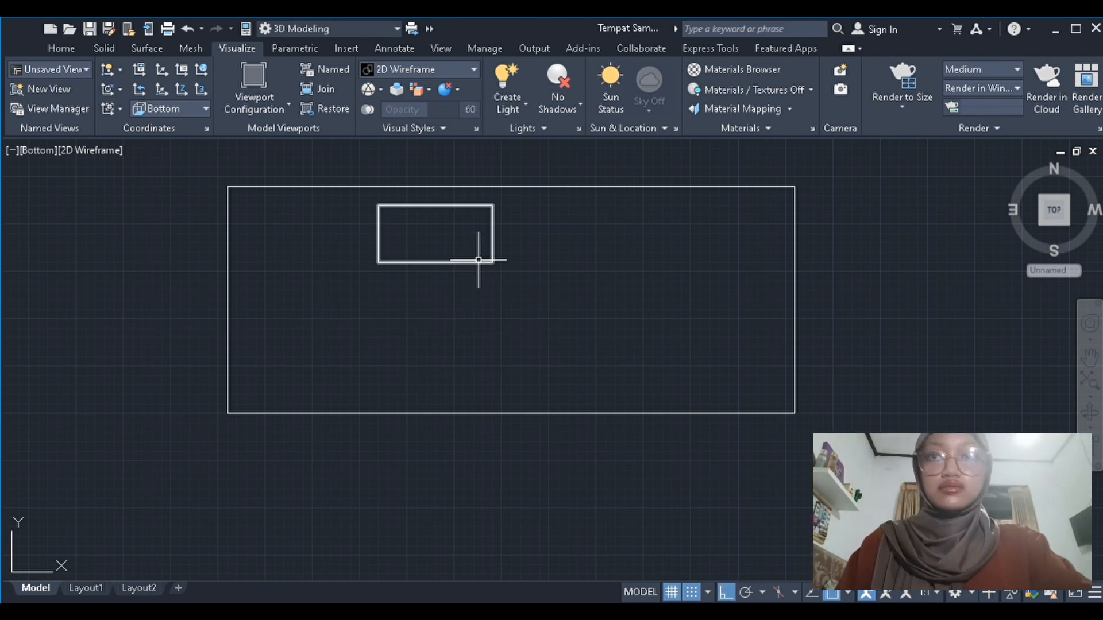
{"action": "left_click", "coordinate": [436, 233]}
{"action": "left_click", "coordinate": [511, 299]}
{"action": "scroll", "coordinate": [399, 315], "scroll_direction": "down", "scroll_amount": 2}
{"action": "scroll", "coordinate": [396, 314], "scroll_direction": "up", "scroll_amount": 2}
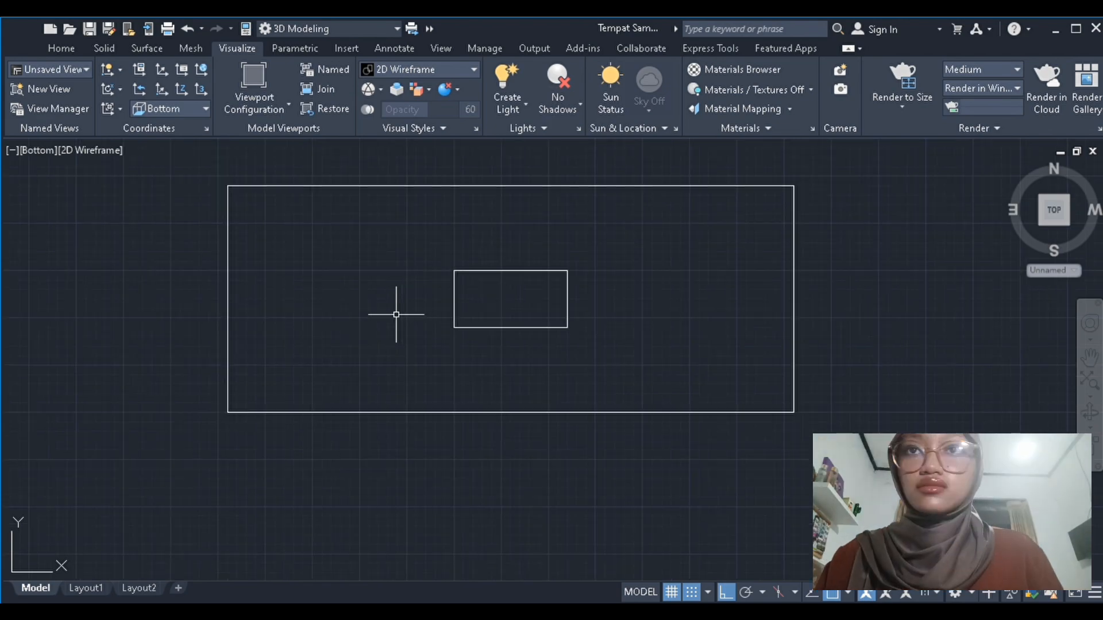
{"action": "left_click", "coordinate": [309, 185]}
{"action": "key", "text": "Escape"}
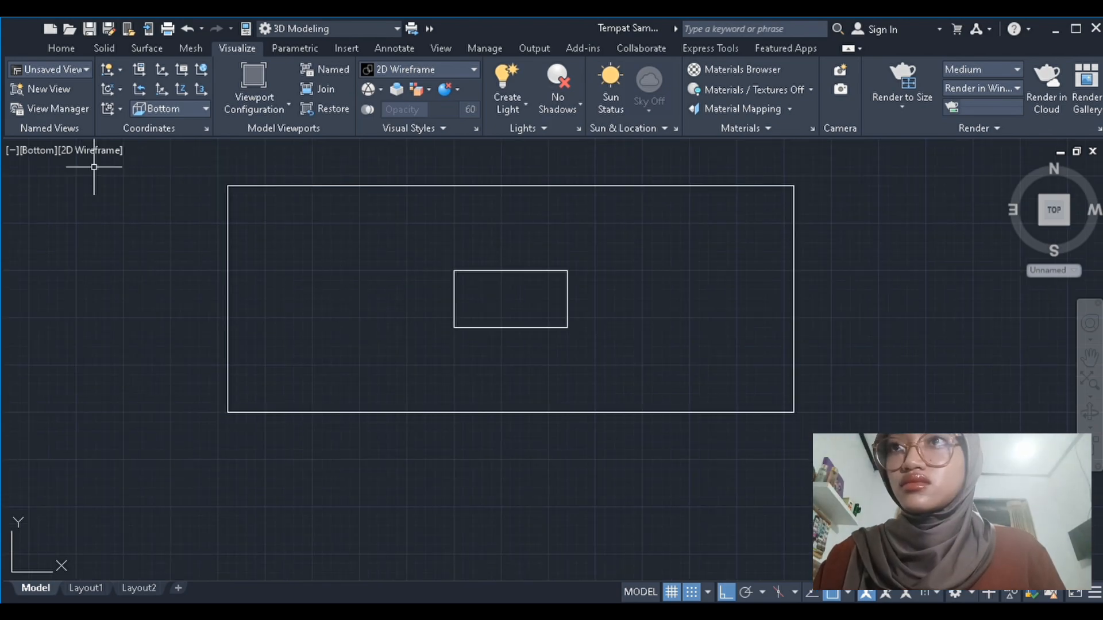
Switch to the SW Isometric view and extrude the large rectangle downward into a slab
{"action": "left_click", "coordinate": [87, 264]}
{"action": "middle_click_drag", "start_coordinate": [454, 389], "coordinate": [646, 421]}
{"action": "left_click", "coordinate": [567, 450]}
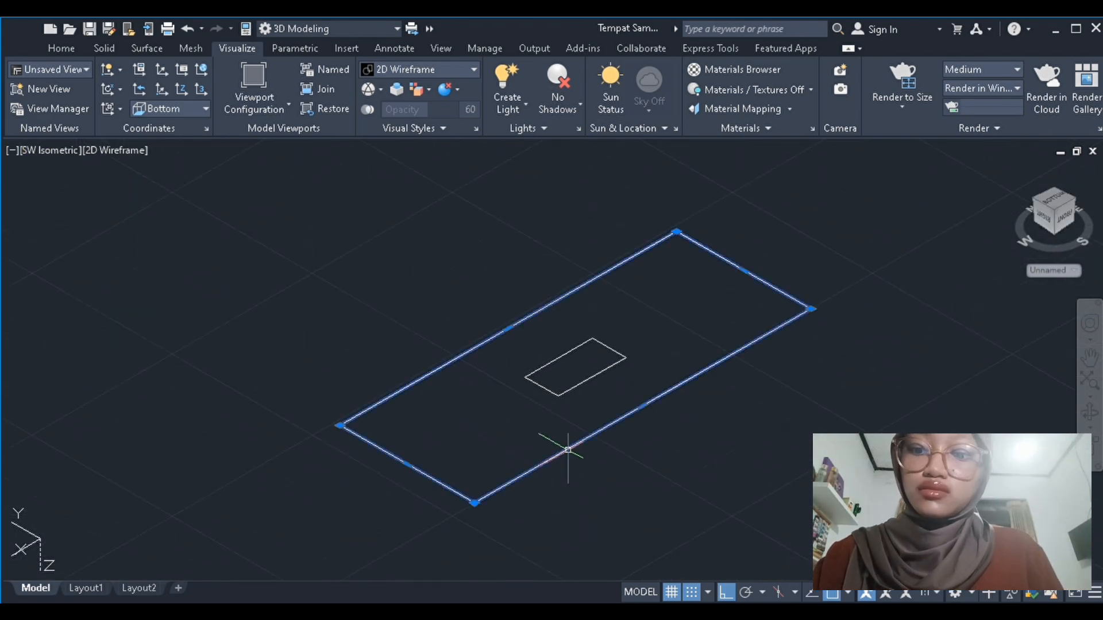
{"action": "type", "text": "ext"}
{"action": "key", "text": "Return"}
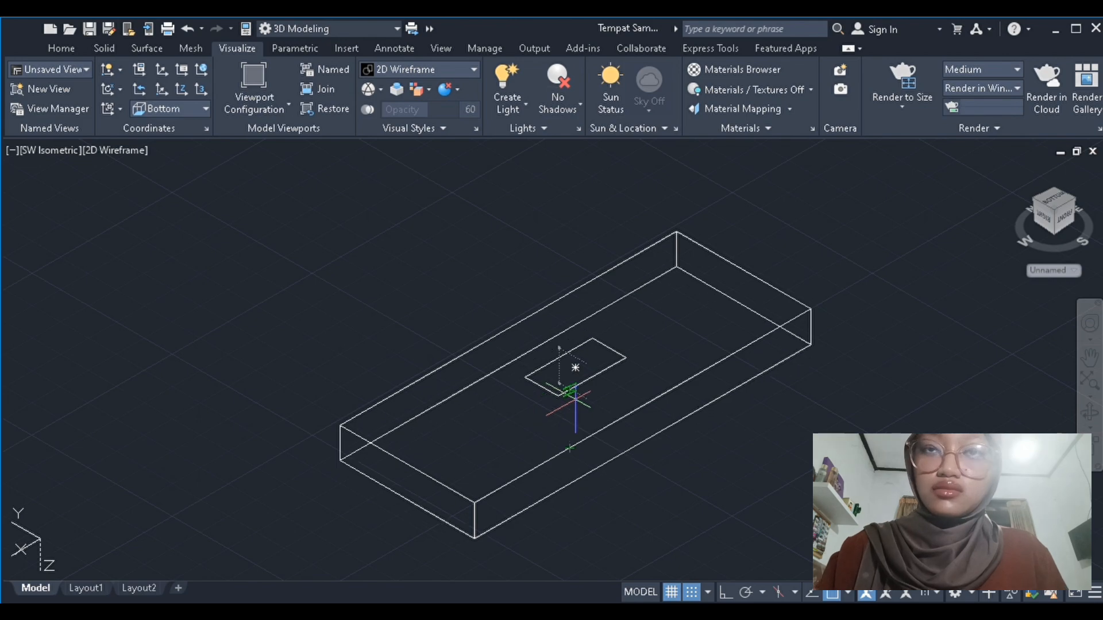
{"action": "type", "text": "10"}
{"action": "key", "text": "Return"}
Move the slab straight down by its own thickness, away from the rectangles, using its end-edge midpoint as base point
{"action": "scroll", "coordinate": [466, 461], "scroll_direction": "up", "scroll_amount": 6}
{"action": "left_click", "coordinate": [268, 495]}
{"action": "scroll", "coordinate": [466, 352], "scroll_direction": "down", "scroll_amount": 4}
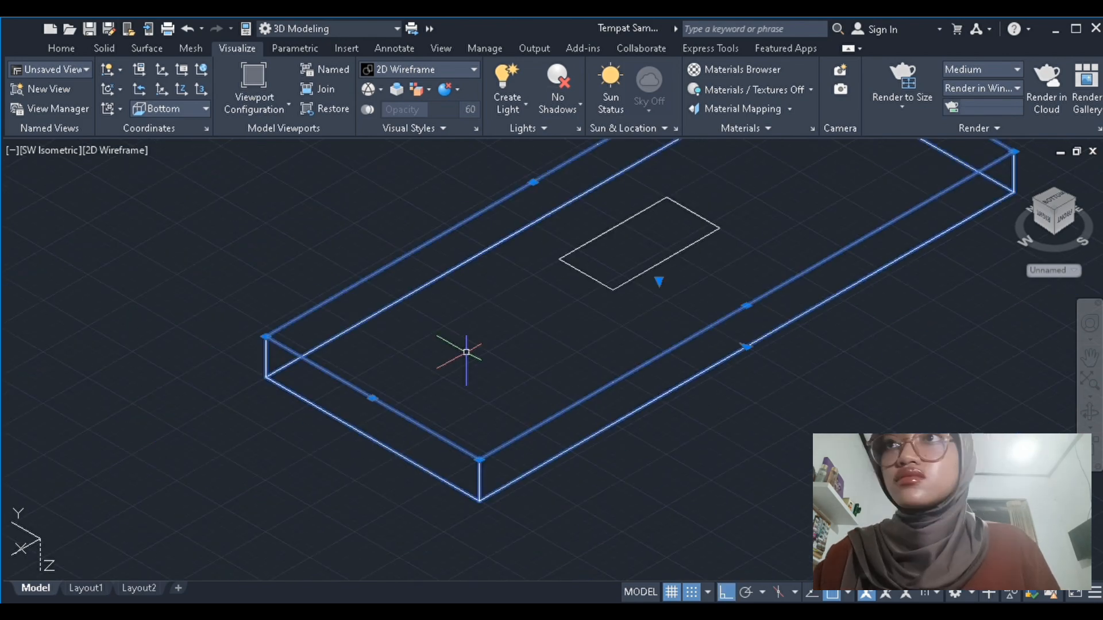
{"action": "key", "text": "Return"}
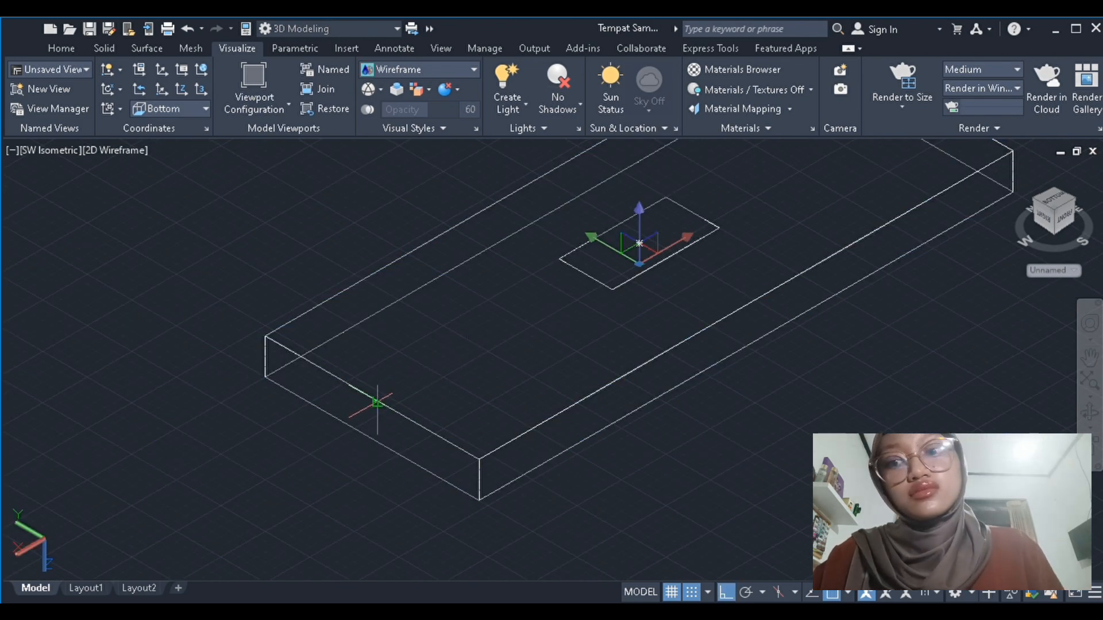
{"action": "left_click", "coordinate": [377, 402]}
{"action": "left_click", "coordinate": [345, 412]}
Extrude the large rectangle outline above the slab slightly upward into a thin plate
{"action": "left_click", "coordinate": [382, 404]}
{"action": "scroll", "coordinate": [436, 355], "scroll_direction": "down", "scroll_amount": 2}
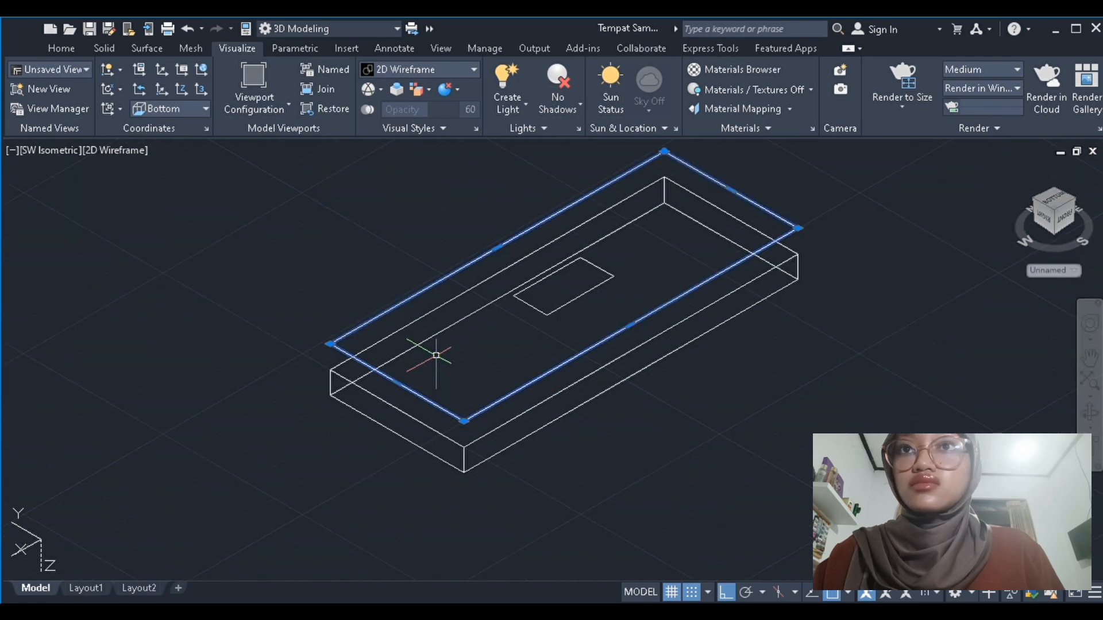
{"action": "key", "text": "Return"}
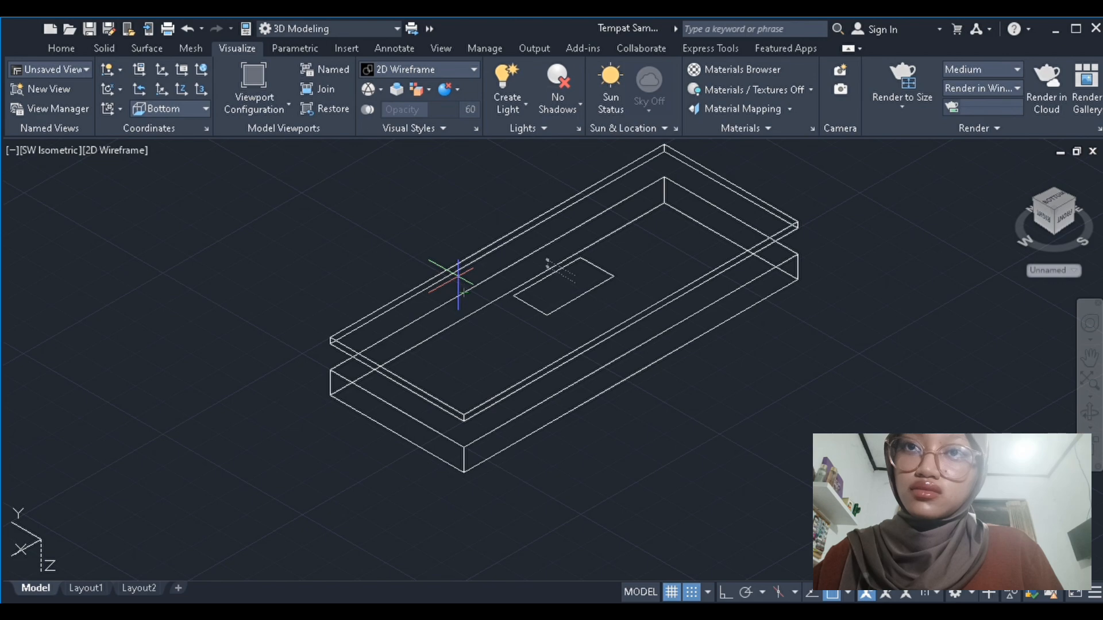
{"action": "key", "text": "F8"}
{"action": "left_click", "coordinate": [440, 409]}
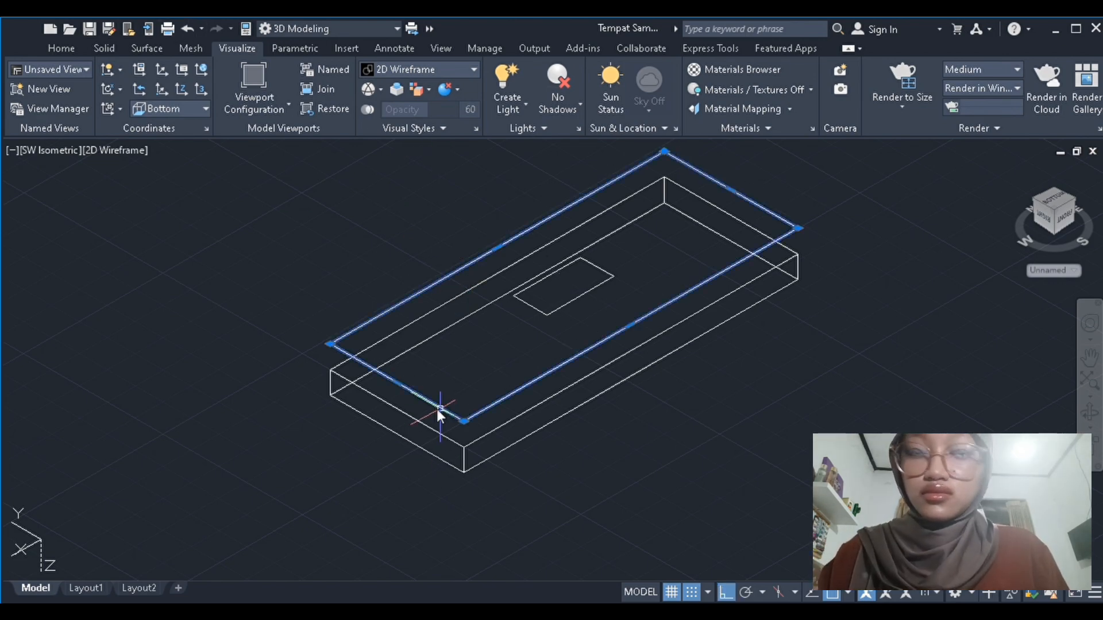
{"action": "key", "text": "Return"}
{"action": "key", "text": "Return"}
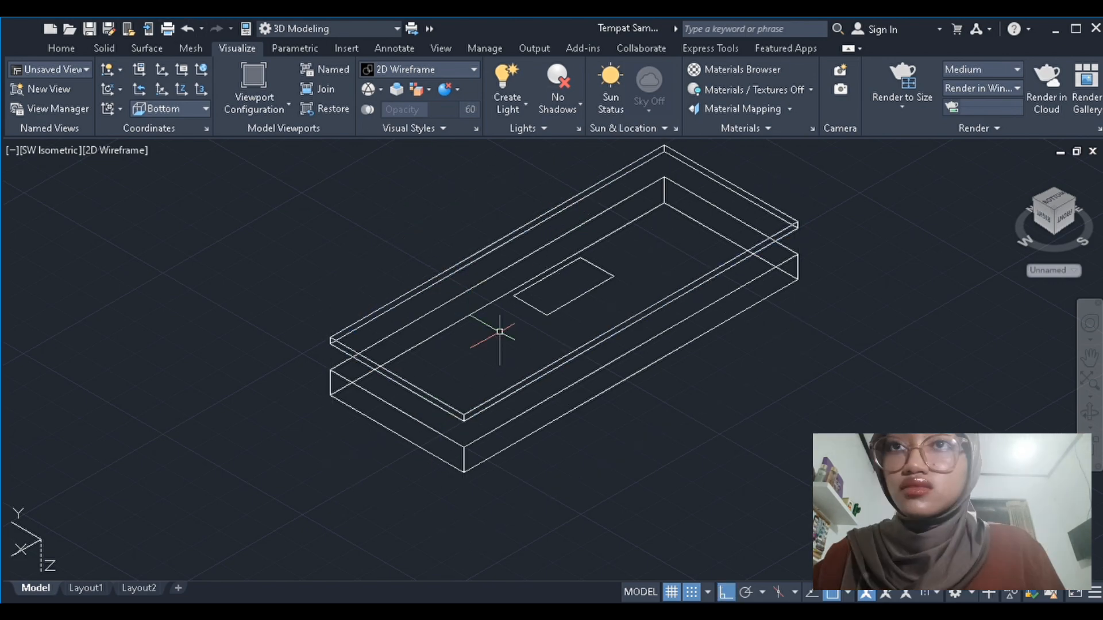
Move the thin plate straight down to the slab, aligning it at the midpoint of the slab's upper end edge
{"action": "left_click", "coordinate": [436, 409]}
{"action": "type", "text": "m"}
{"action": "key", "text": "Return"}
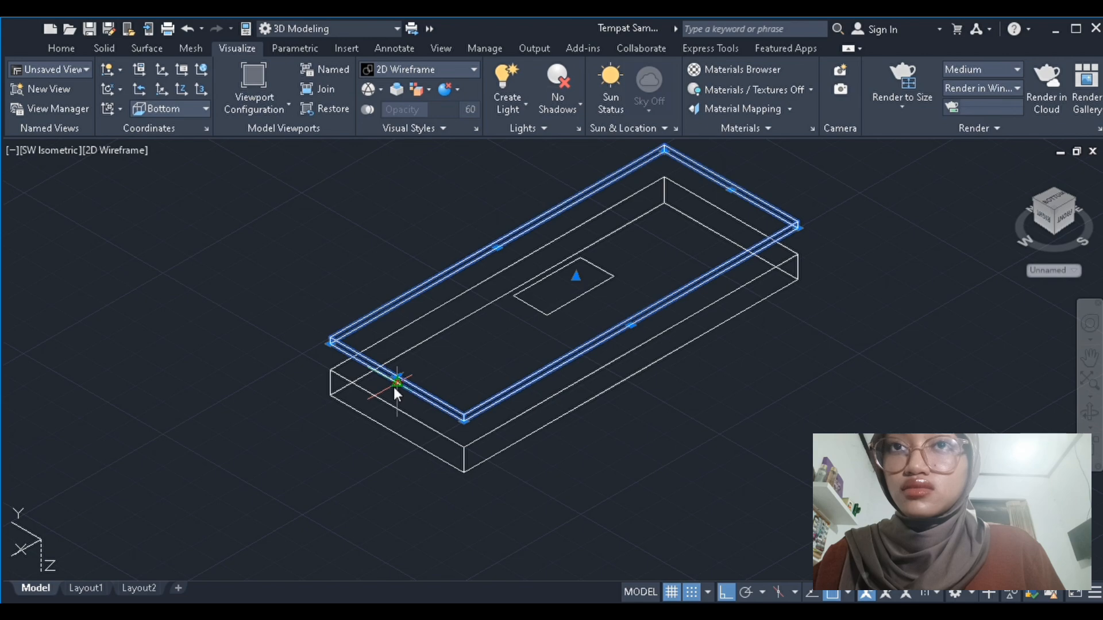
{"action": "right_click", "coordinate": [409, 426]}
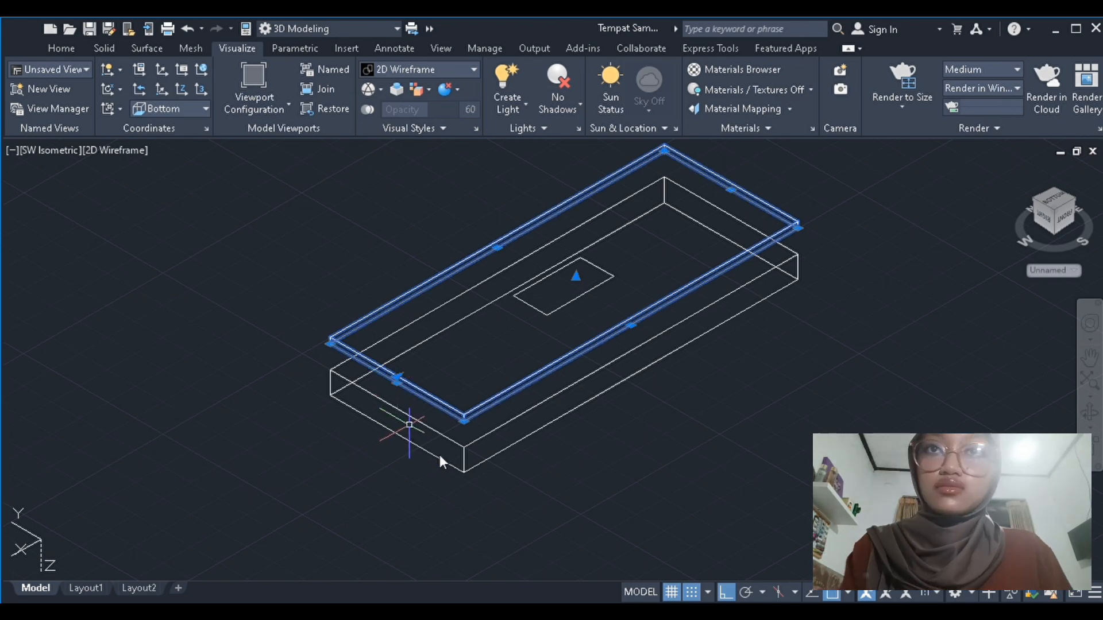
{"action": "left_click", "coordinate": [440, 457]}
{"action": "left_click", "coordinate": [402, 413]}
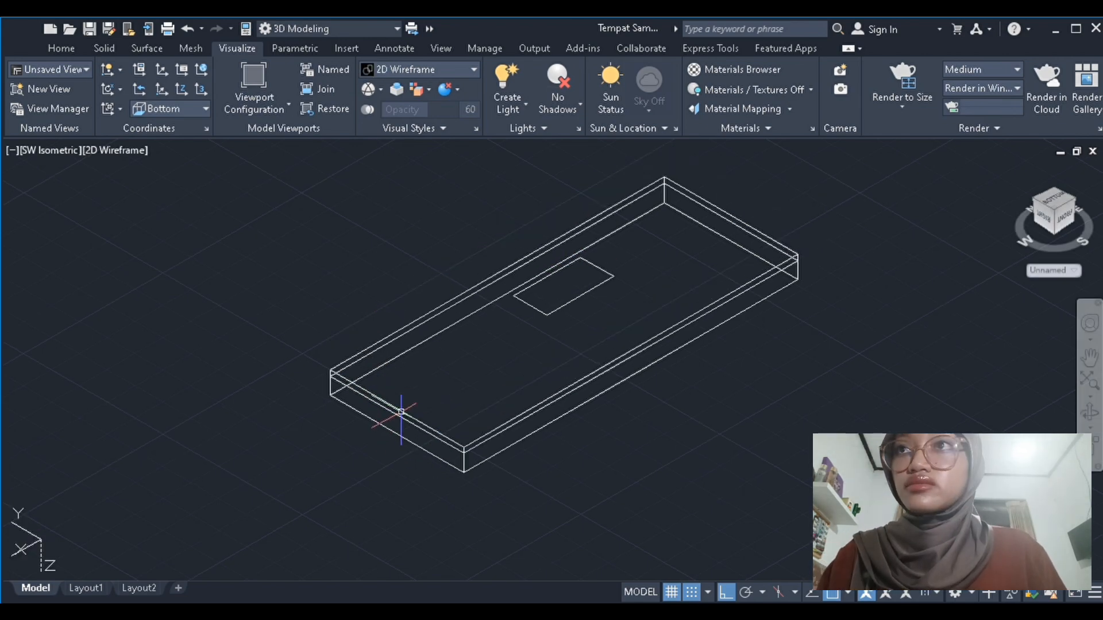
{"action": "scroll", "coordinate": [408, 425], "scroll_direction": "up", "scroll_amount": 3}
{"action": "left_click", "coordinate": [413, 435]}
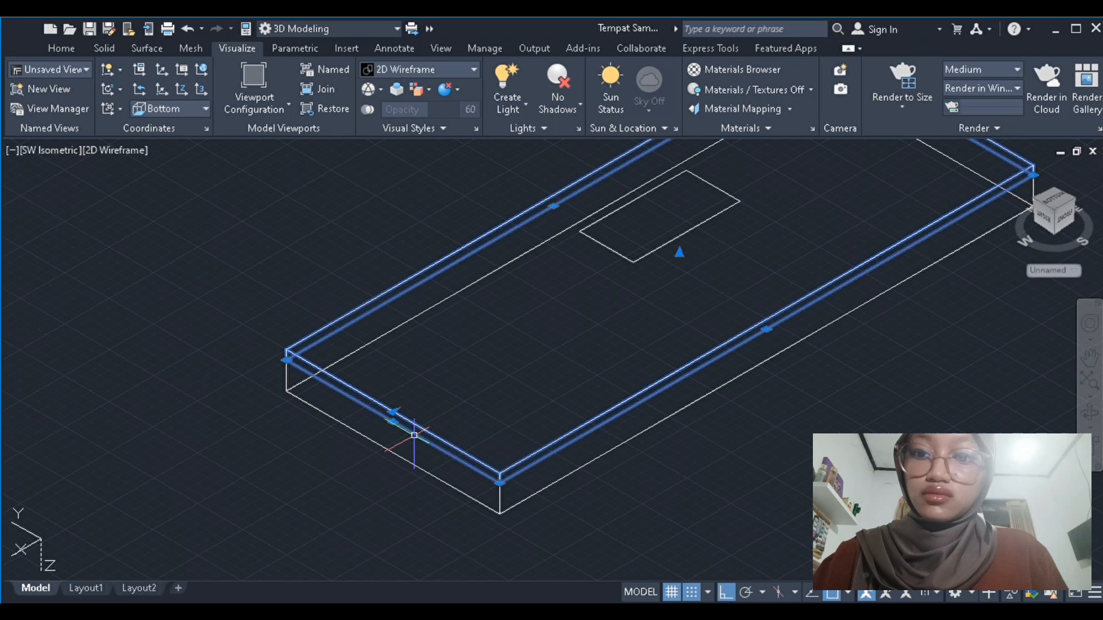
{"action": "right_click", "coordinate": [426, 407]}
{"action": "left_click", "coordinate": [557, 263]}
{"action": "left_click", "coordinate": [659, 252]}
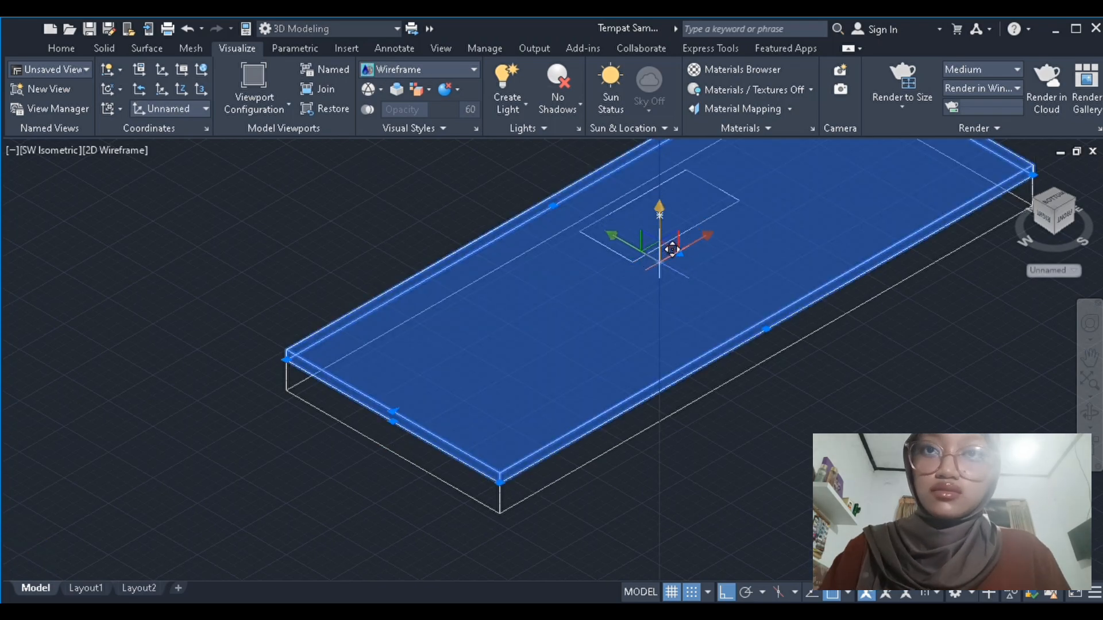
{"action": "key", "text": "Escape"}
Switch to the Front view and move the thin plate up so that it rests on the slab's top face
{"action": "left_click", "coordinate": [421, 427]}
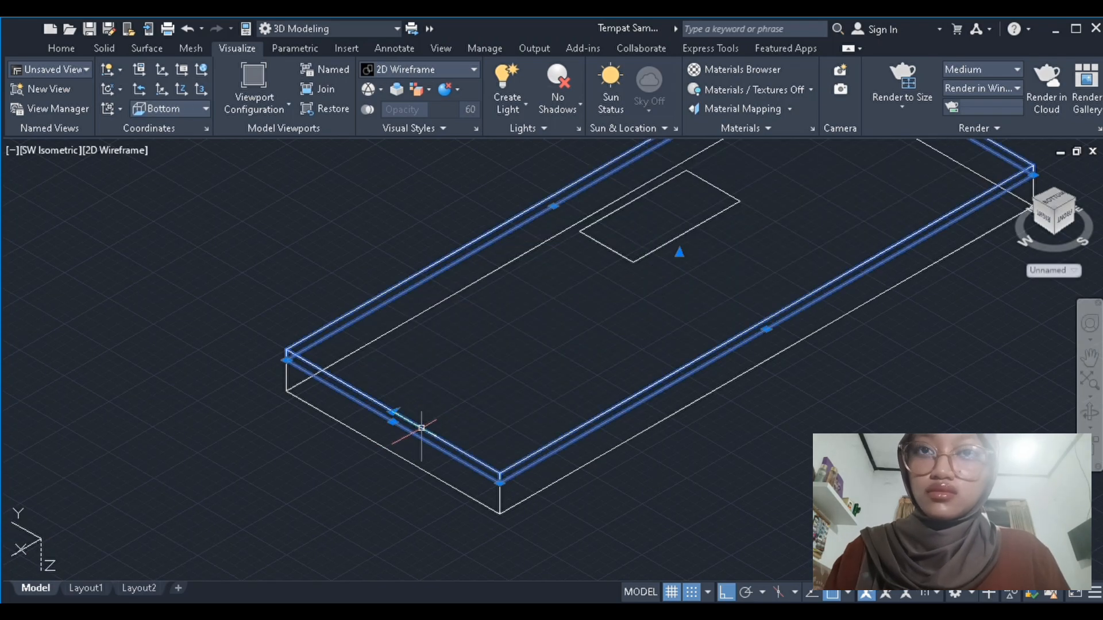
{"action": "left_click", "coordinate": [70, 150]}
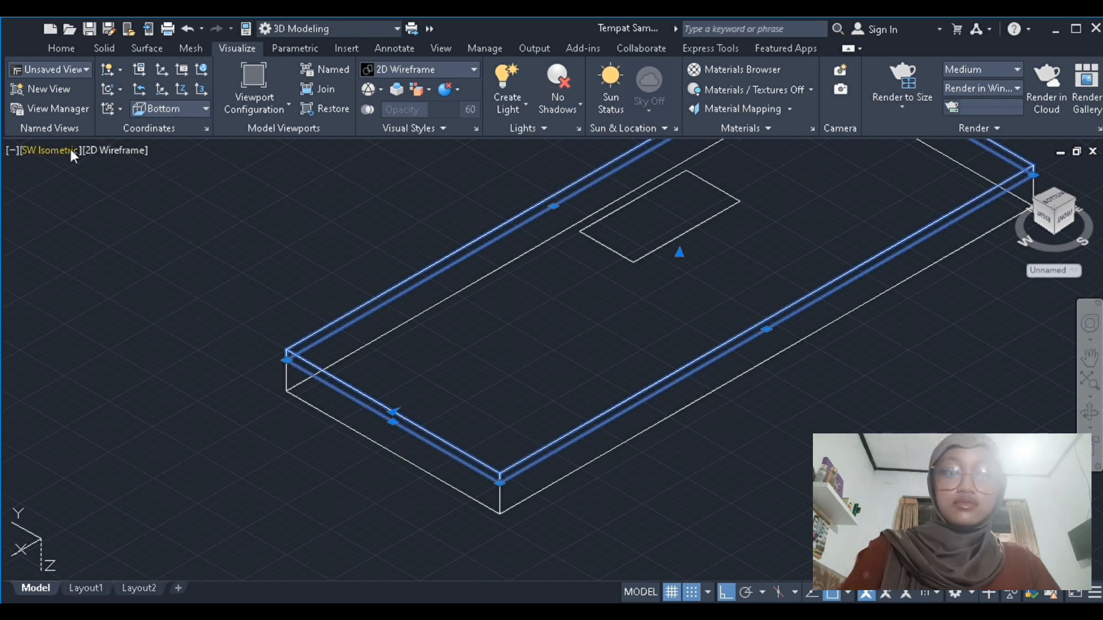
{"action": "left_click", "coordinate": [134, 254]}
{"action": "scroll", "coordinate": [279, 298], "scroll_direction": "up", "scroll_amount": 2}
{"action": "left_click", "coordinate": [388, 288]}
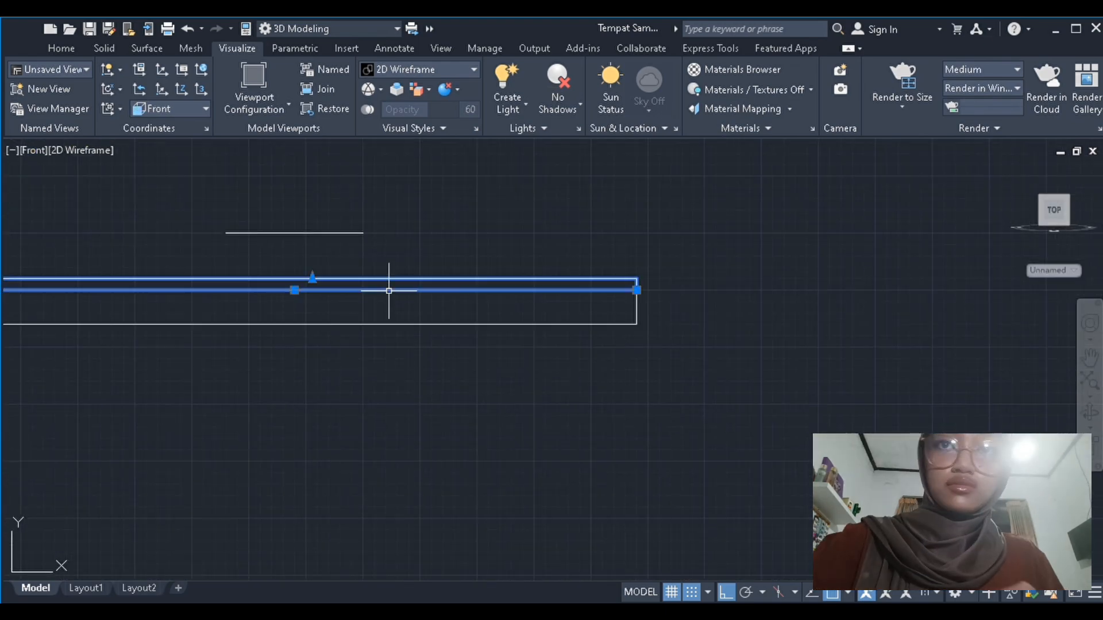
{"action": "key", "text": "Escape"}
{"action": "scroll", "coordinate": [321, 275], "scroll_direction": "down", "scroll_amount": 2}
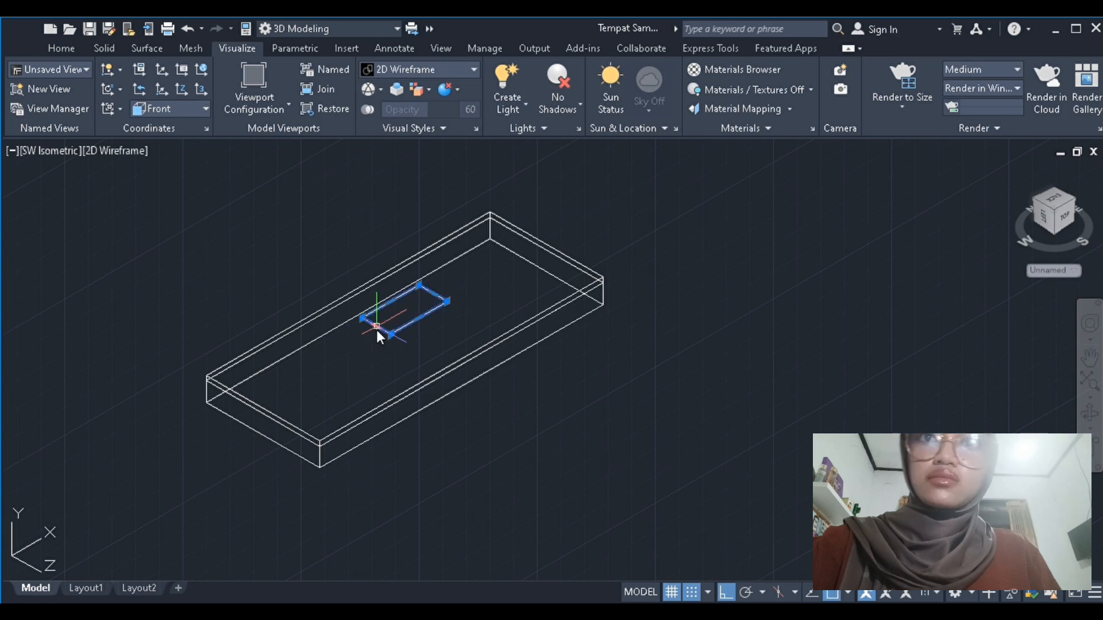
Extrude the small centred rectangle into a box standing on the thin plate
{"action": "left_click", "coordinate": [397, 315]}
{"action": "left_click", "coordinate": [398, 318]}
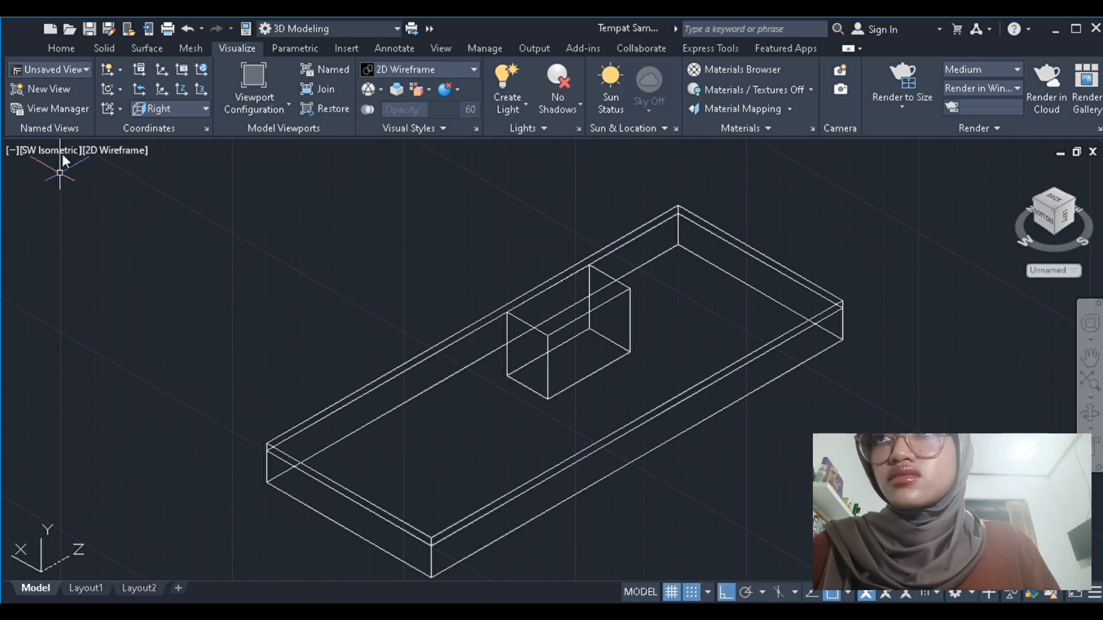
Check how the box sits on the thin plate from the SW Isometric and Front views
{"action": "scroll", "coordinate": [56, 169], "scroll_direction": "up", "scroll_amount": 2}
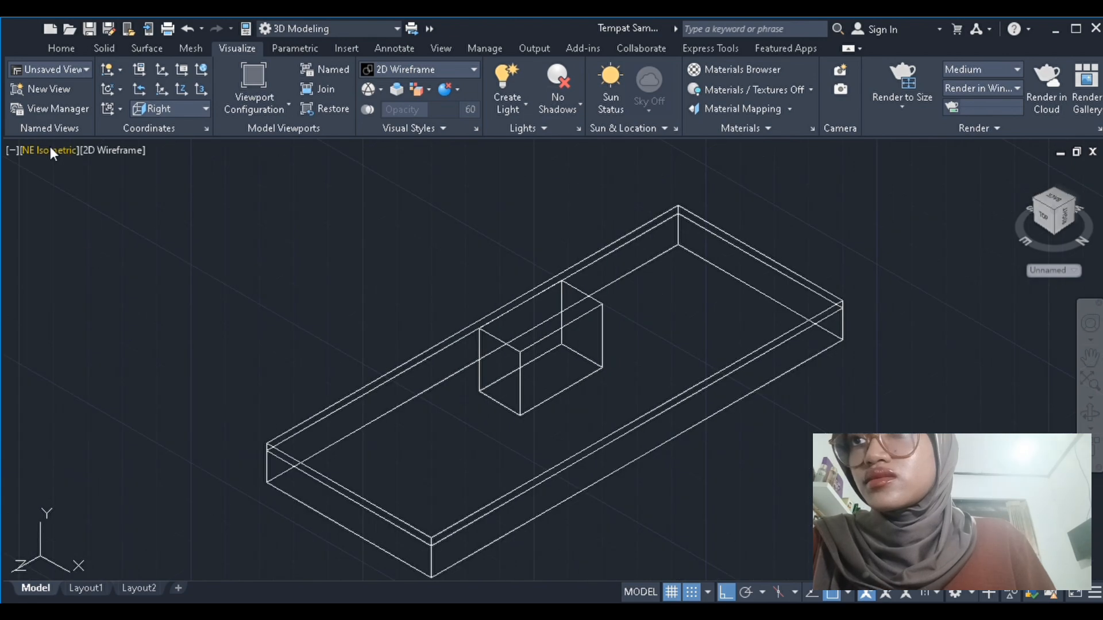
{"action": "left_click", "coordinate": [56, 151]}
{"action": "left_click", "coordinate": [106, 293]}
{"action": "scroll", "coordinate": [138, 259], "scroll_direction": "down", "scroll_amount": 2}
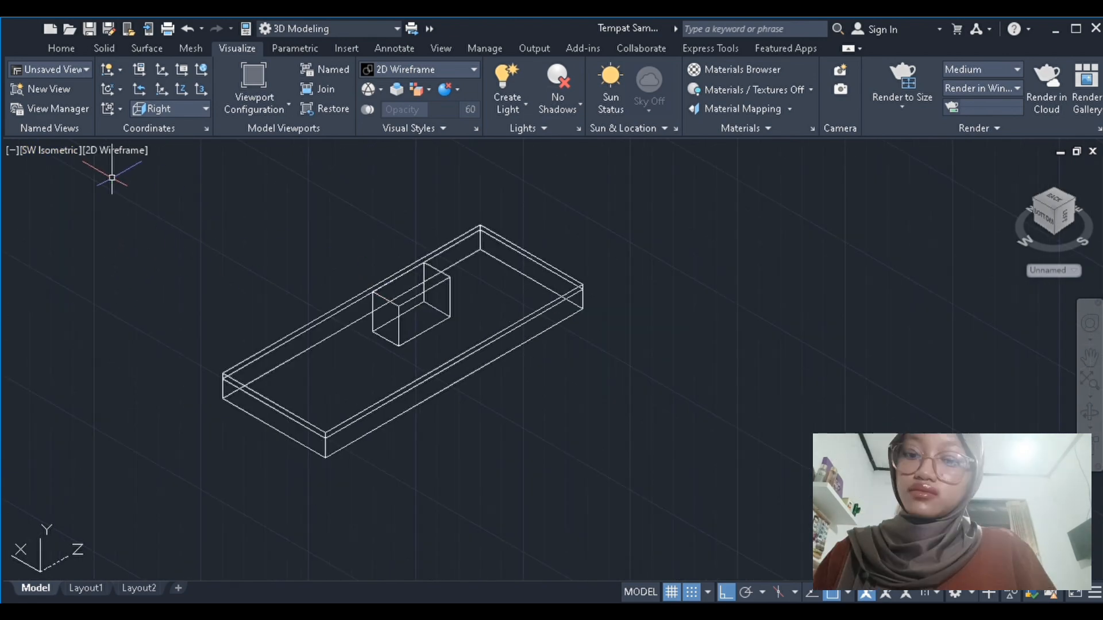
{"action": "left_click", "coordinate": [62, 155]}
{"action": "left_click", "coordinate": [101, 256]}
{"action": "scroll", "coordinate": [124, 247], "scroll_direction": "down", "scroll_amount": 3}
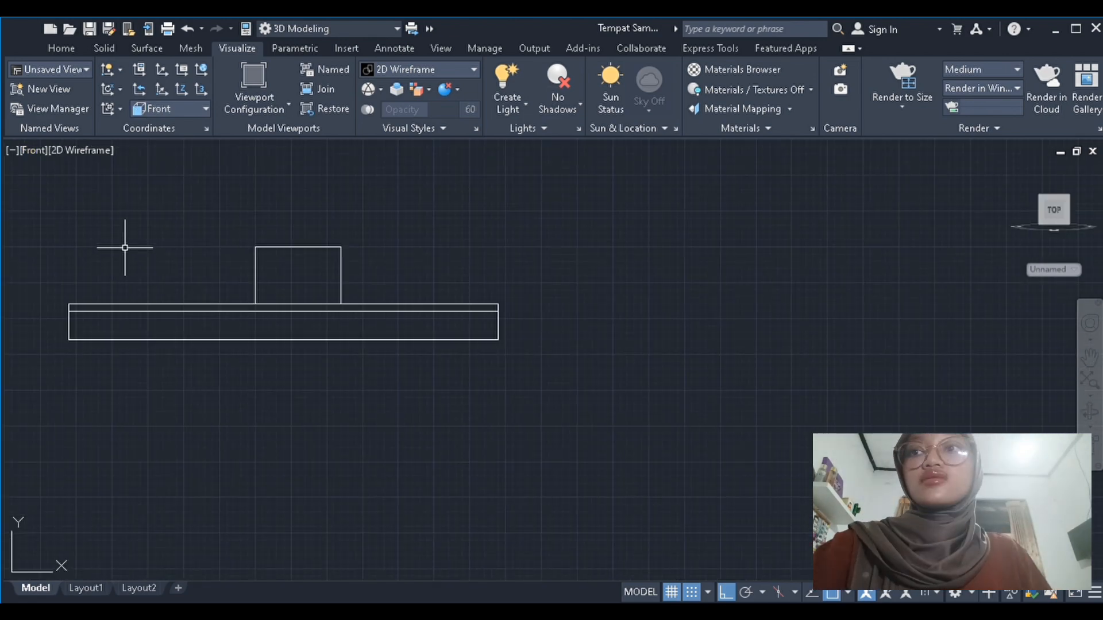
Return to the SW Isometric view and fillet the two short upper edges of the box with a large radius
{"action": "left_click", "coordinate": [38, 156]}
{"action": "left_click", "coordinate": [90, 306]}
{"action": "scroll", "coordinate": [293, 285], "scroll_direction": "down", "scroll_amount": 2}
{"action": "scroll", "coordinate": [476, 315], "scroll_direction": "up", "scroll_amount": 2}
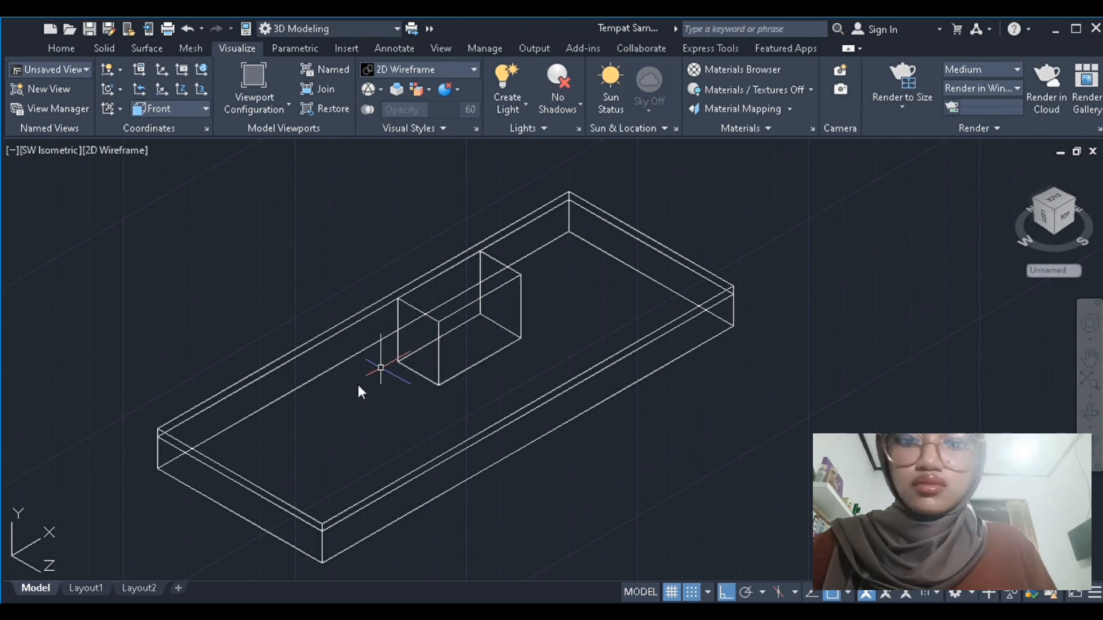
{"action": "left_click", "coordinate": [507, 251]}
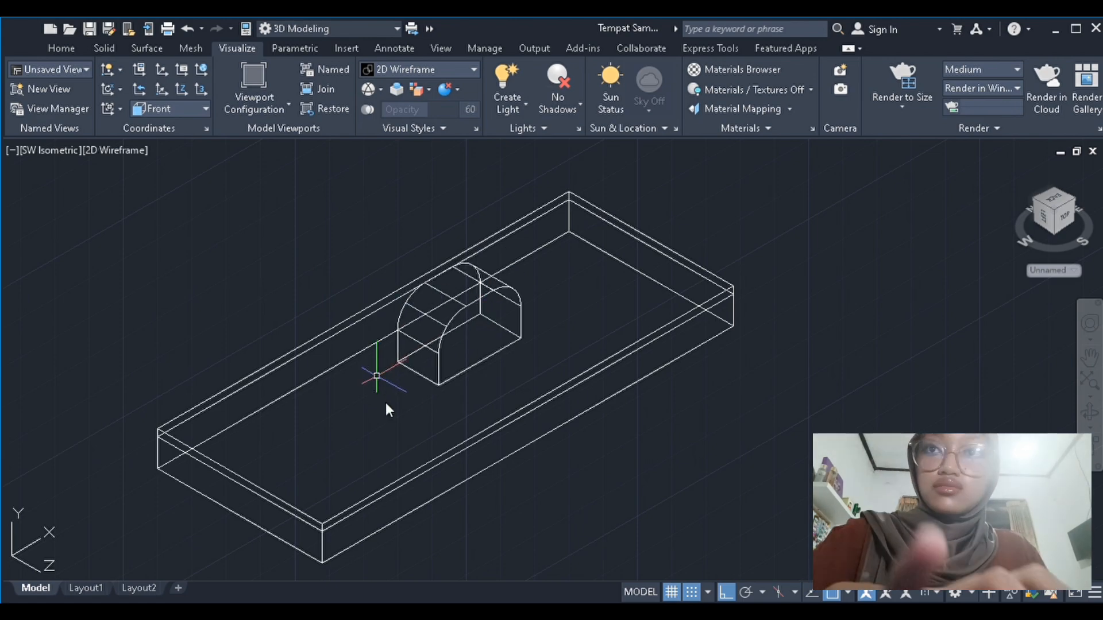
{"action": "scroll", "coordinate": [358, 434], "scroll_direction": "down", "scroll_amount": 2}
{"action": "scroll", "coordinate": [389, 478], "scroll_direction": "up", "scroll_amount": 4}
{"action": "scroll", "coordinate": [389, 478], "scroll_direction": "down", "scroll_amount": 2}
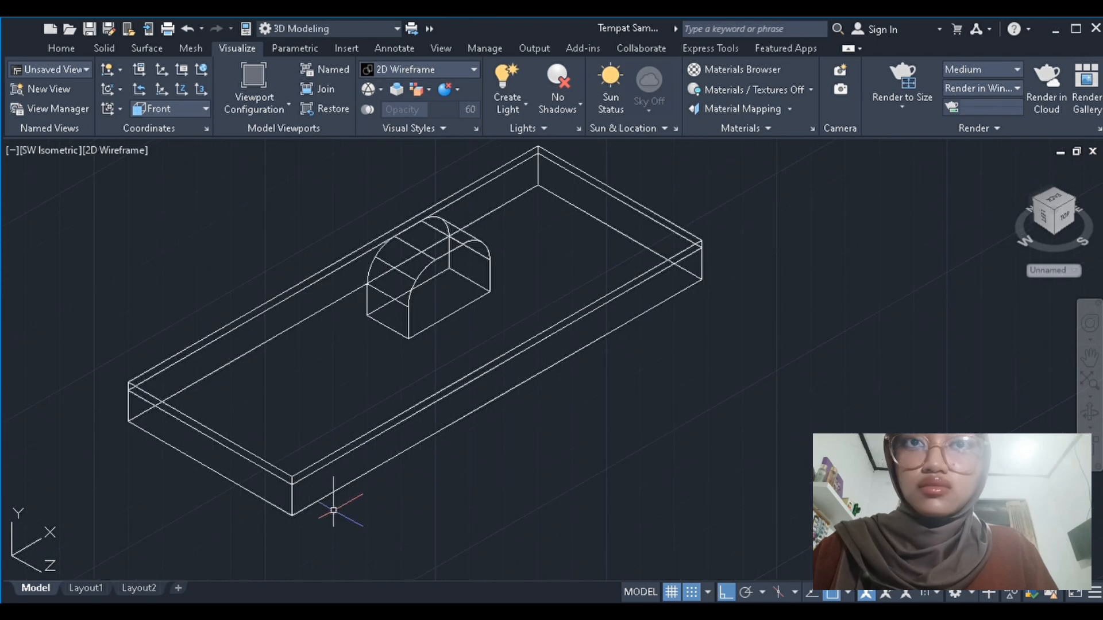
{"action": "key", "text": "Return"}
{"action": "left_click", "coordinate": [292, 494]}
{"action": "left_click", "coordinate": [130, 408]}
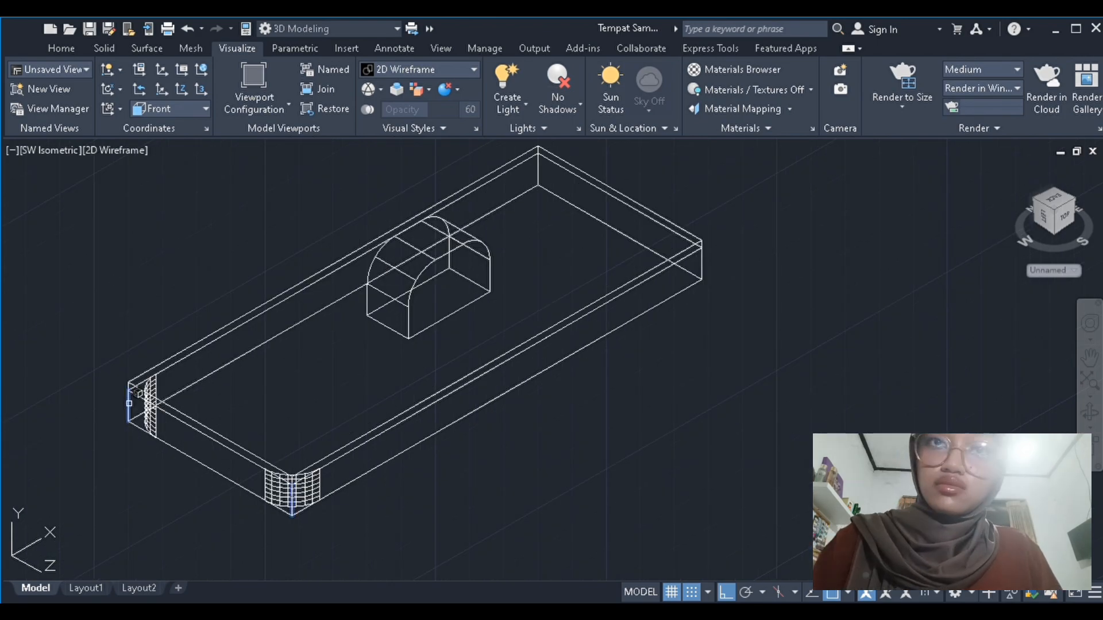
{"action": "key", "text": "Return"}
{"action": "key", "text": "Escape"}
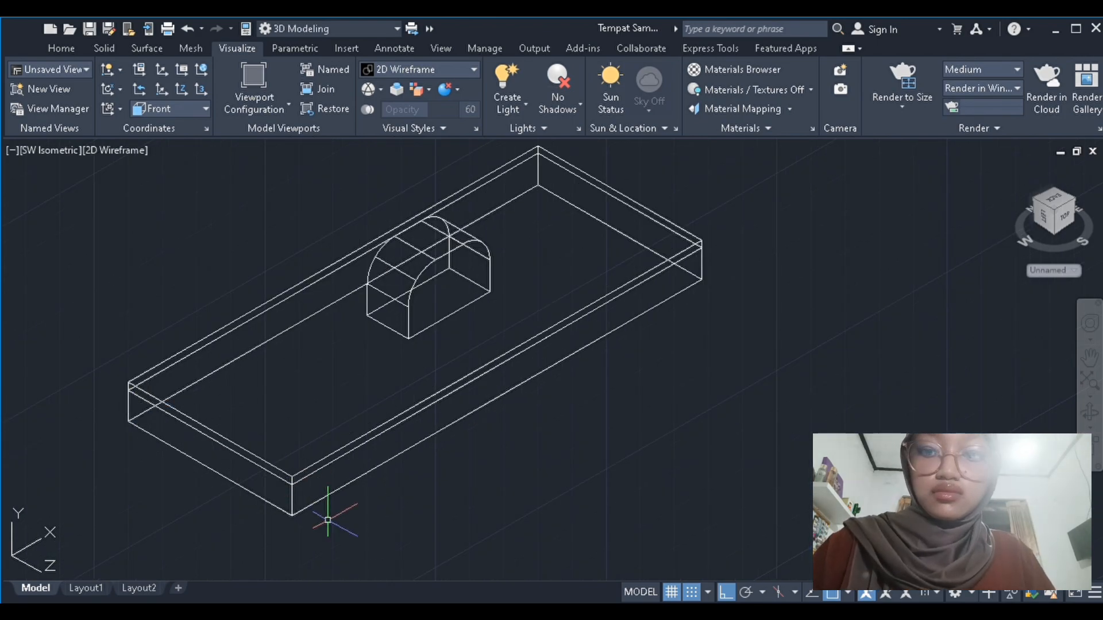
Fillet the three near vertical corner edges of the base slab
{"action": "key", "text": "Return"}
{"action": "left_click", "coordinate": [292, 495]}
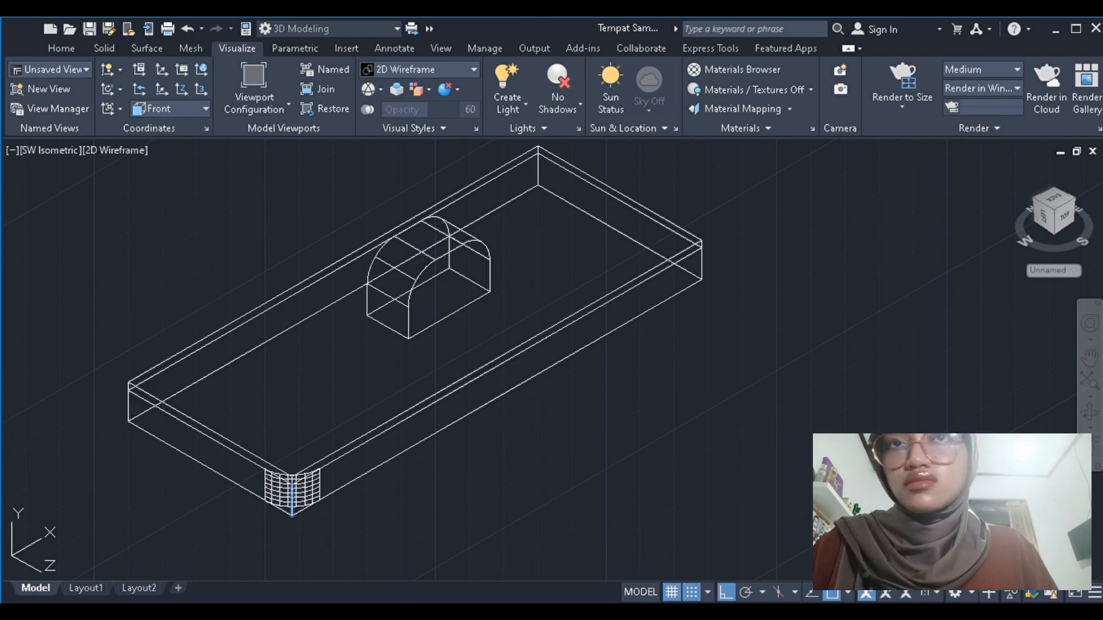
{"action": "left_click", "coordinate": [129, 405]}
{"action": "key", "text": "Return"}
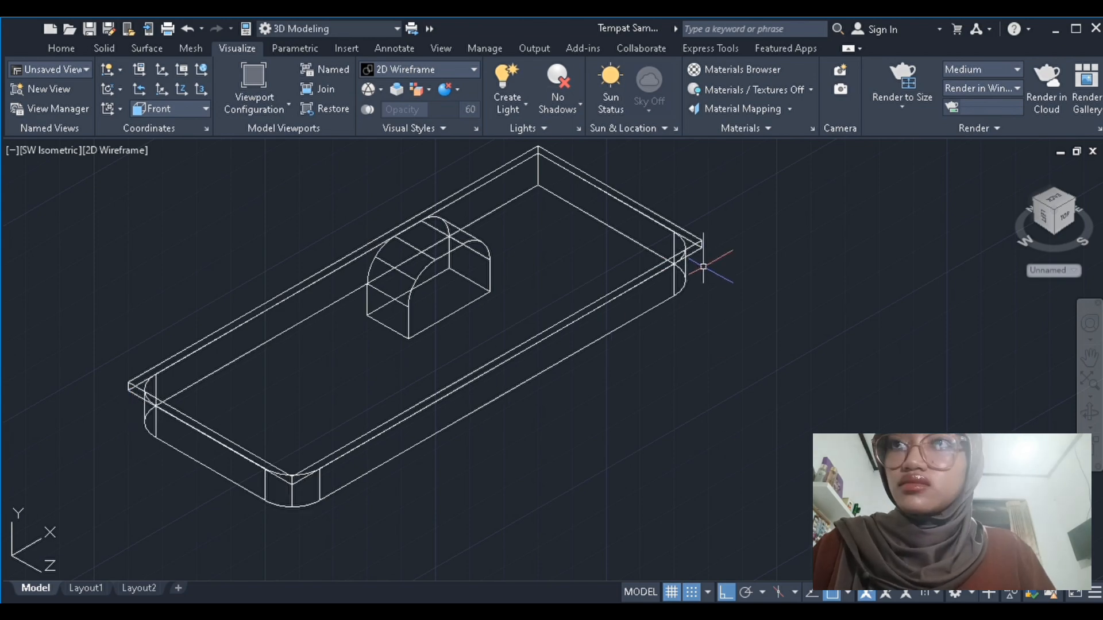
Fillet the thin plate's three matching corner edges to follow the slab's rounded corners
{"action": "scroll", "coordinate": [175, 384], "scroll_direction": "up", "scroll_amount": 2}
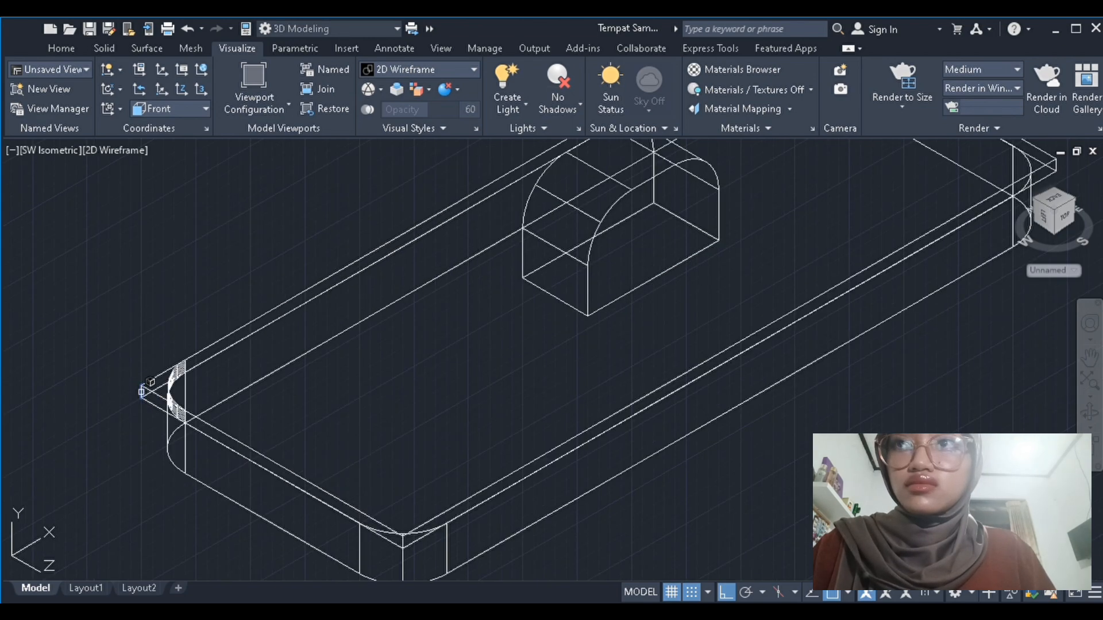
{"action": "scroll", "coordinate": [230, 406], "scroll_direction": "down", "scroll_amount": 3}
{"action": "scroll", "coordinate": [357, 488], "scroll_direction": "up", "scroll_amount": 8}
{"action": "scroll", "coordinate": [357, 488], "scroll_direction": "down", "scroll_amount": 7}
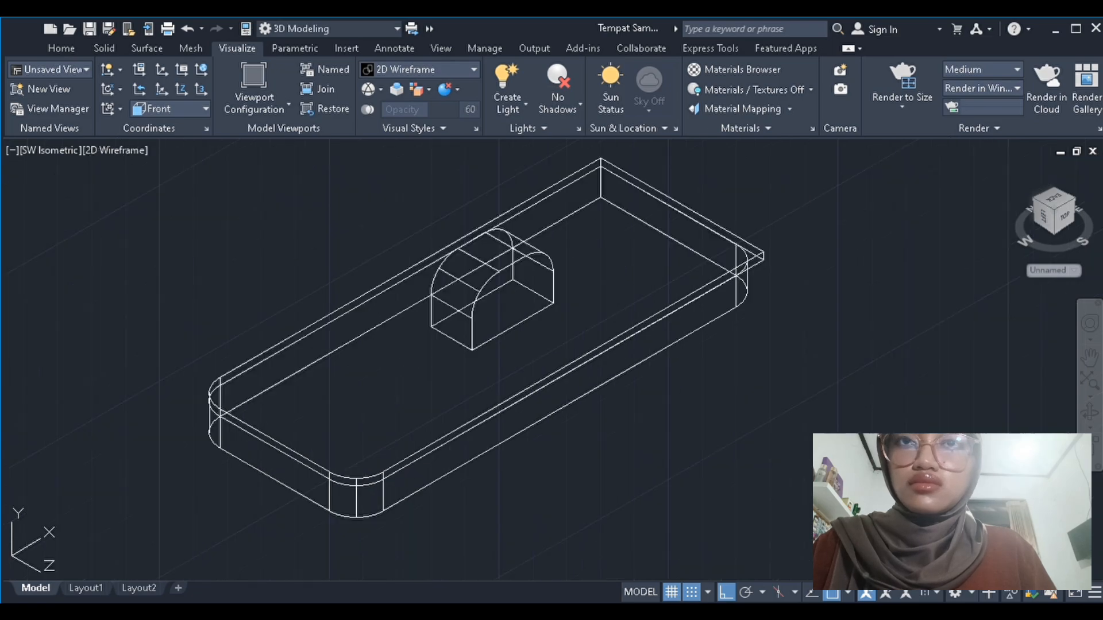
{"action": "scroll", "coordinate": [524, 305], "scroll_direction": "up", "scroll_amount": 6}
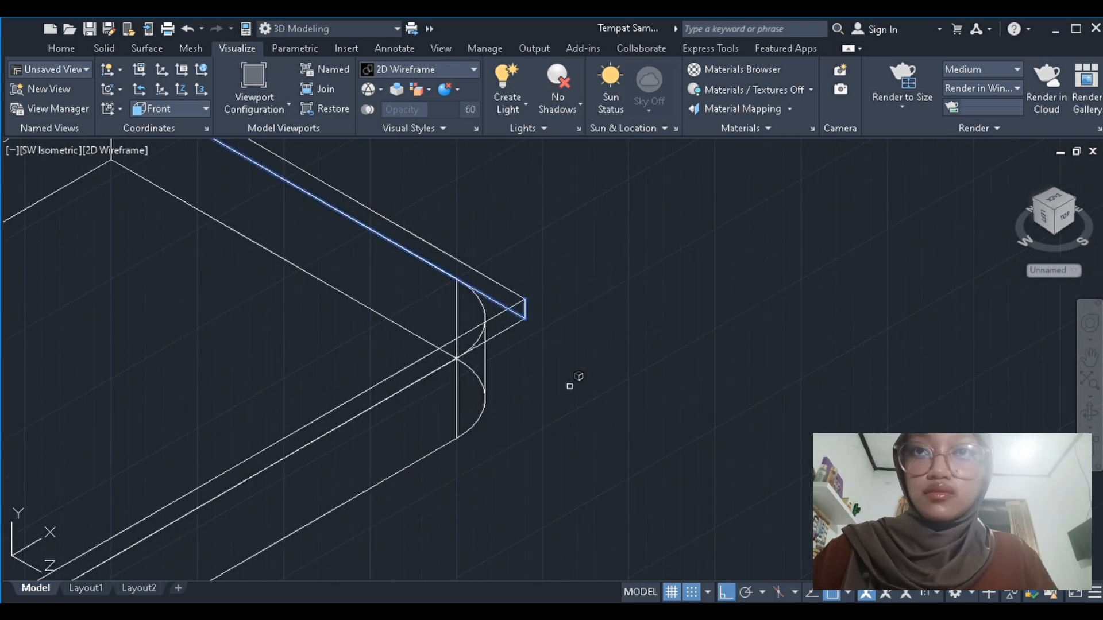
{"action": "scroll", "coordinate": [522, 308], "scroll_direction": "down", "scroll_amount": 1}
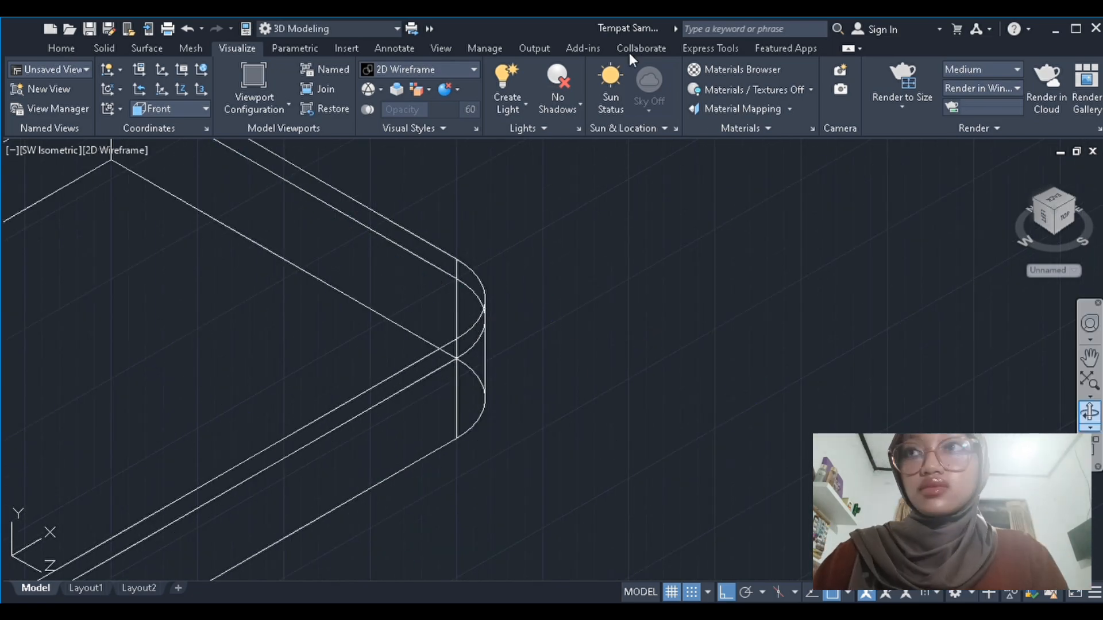
From the NE Isometric view, fillet the remaining vertical corner edge on both the slab and the thin plate
{"action": "scroll", "coordinate": [521, 304], "scroll_direction": "down", "scroll_amount": 5}
{"action": "left_click", "coordinate": [50, 151]}
{"action": "left_click", "coordinate": [112, 338]}
{"action": "scroll", "coordinate": [136, 286], "scroll_direction": "down", "scroll_amount": 4}
{"action": "scroll", "coordinate": [252, 410], "scroll_direction": "up", "scroll_amount": 4}
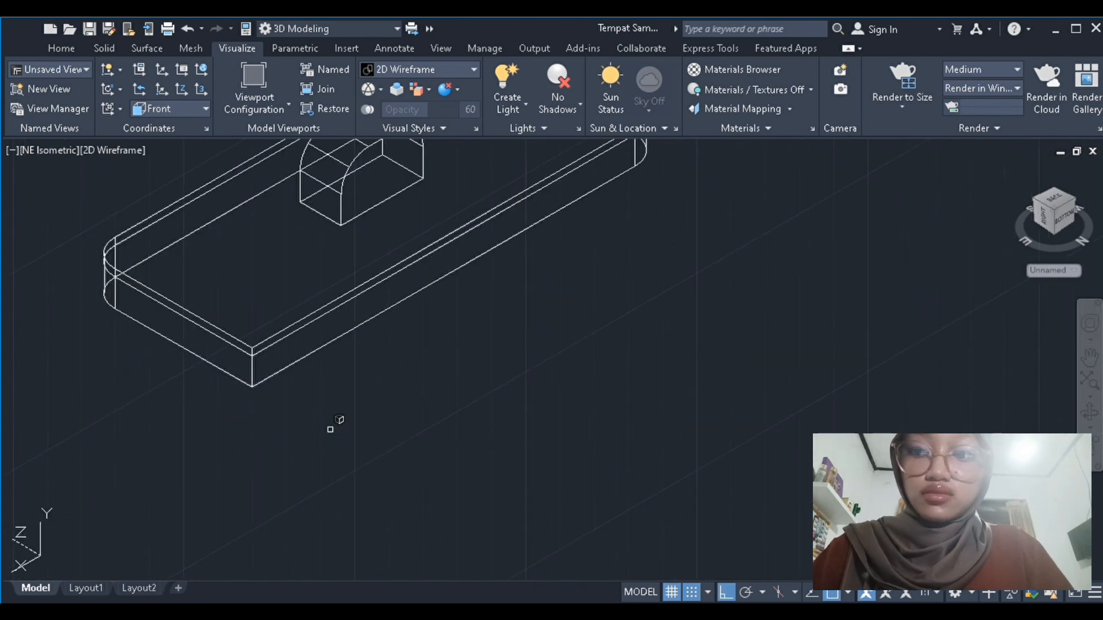
{"action": "left_click", "coordinate": [253, 379]}
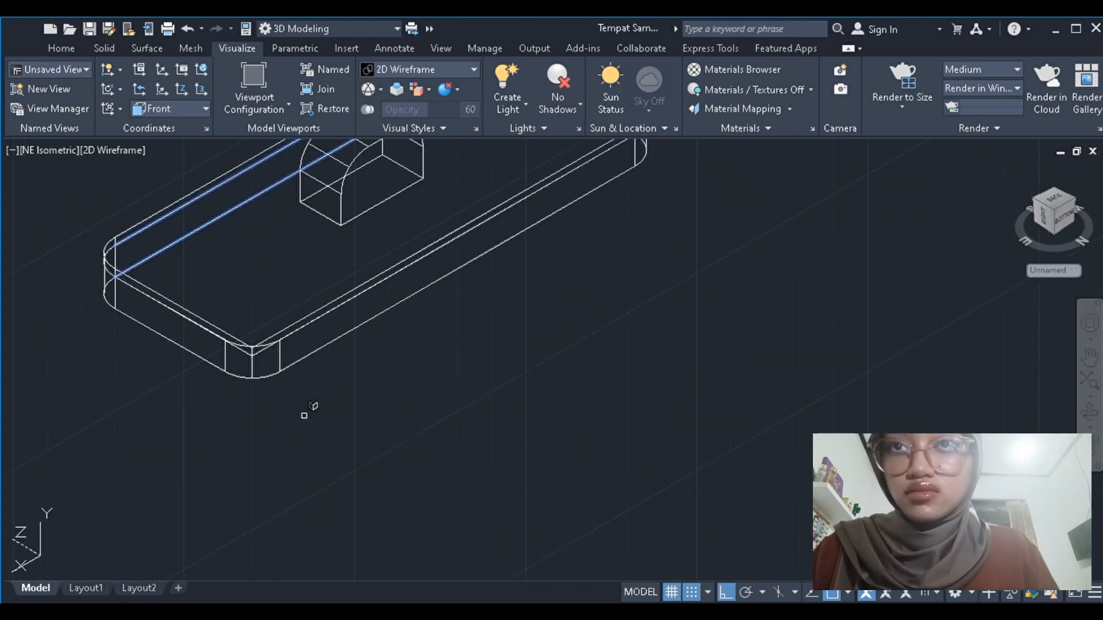
{"action": "scroll", "coordinate": [253, 355], "scroll_direction": "up", "scroll_amount": 4}
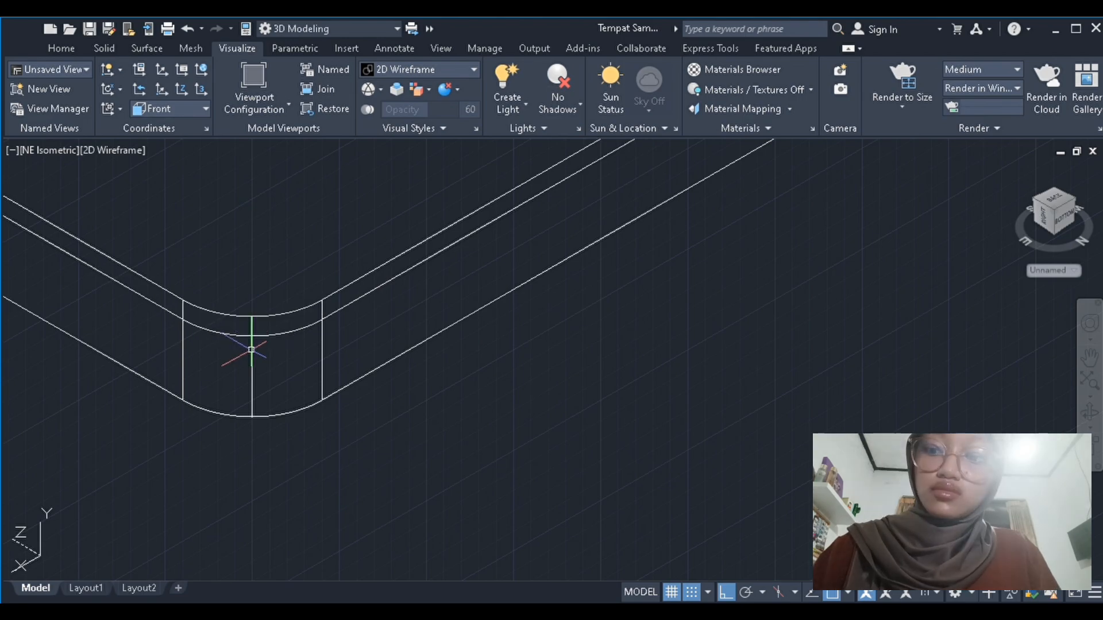
{"action": "left_click", "coordinate": [328, 315]}
{"action": "scroll", "coordinate": [385, 203], "scroll_direction": "down", "scroll_amount": 4}
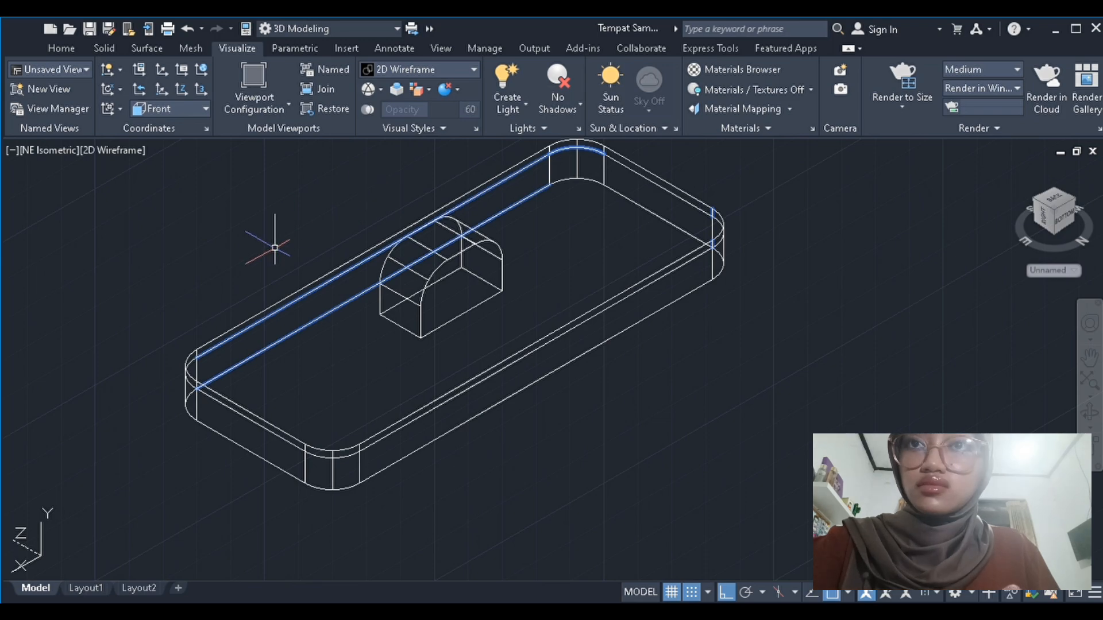
In the SW Isometric view, offset the edges of the box's front face inward into an arched outline and delete the extra outline
{"action": "key", "text": "Escape"}
{"action": "left_click", "coordinate": [145, 301]}
{"action": "scroll", "coordinate": [465, 339], "scroll_direction": "up", "scroll_amount": 2}
{"action": "left_click", "coordinate": [435, 332]}
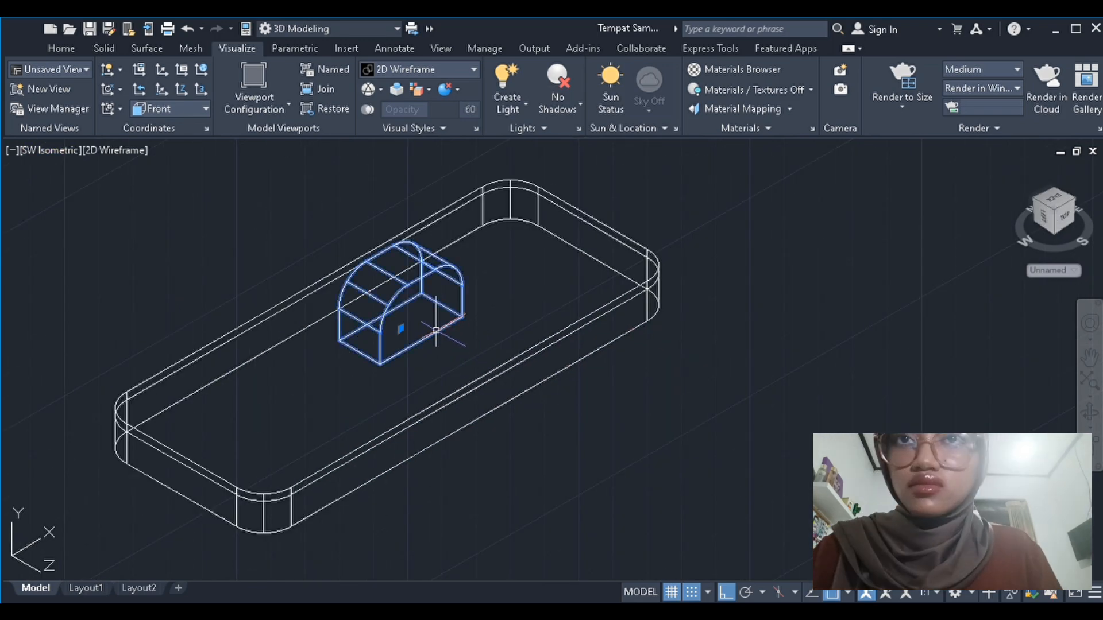
{"action": "key", "text": "Return"}
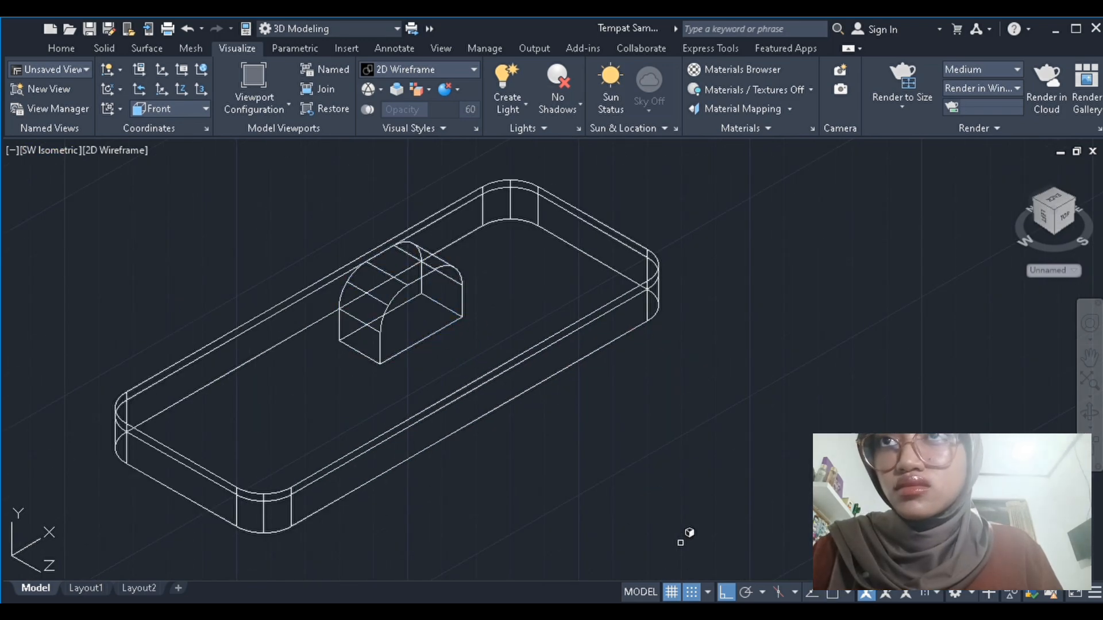
{"action": "left_click", "coordinate": [440, 322]}
{"action": "left_click", "coordinate": [428, 320]}
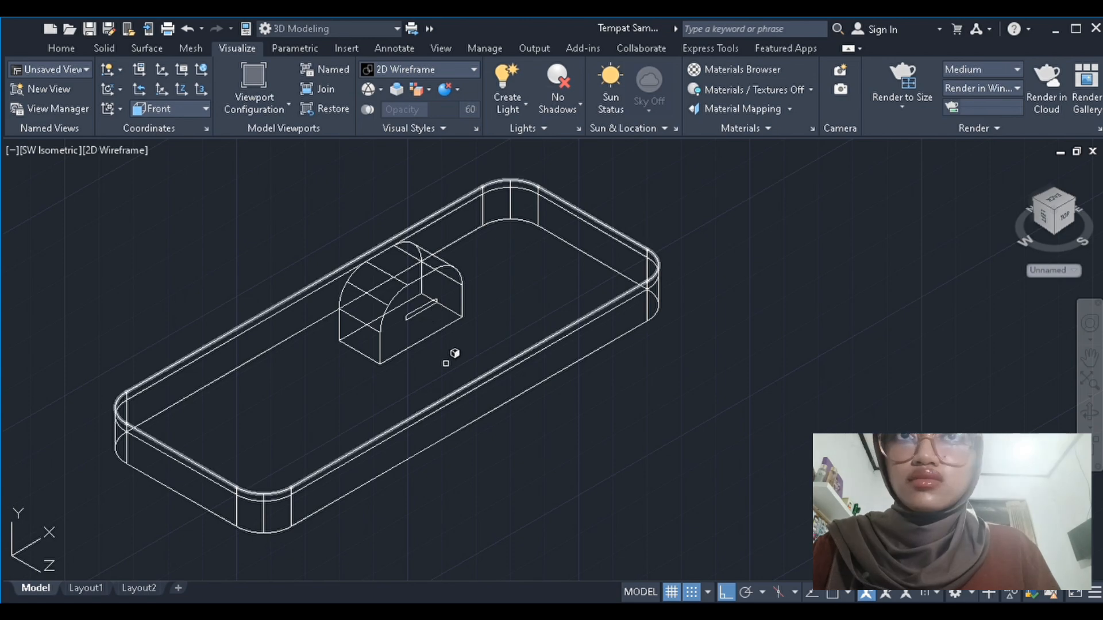
{"action": "left_click", "coordinate": [441, 320]}
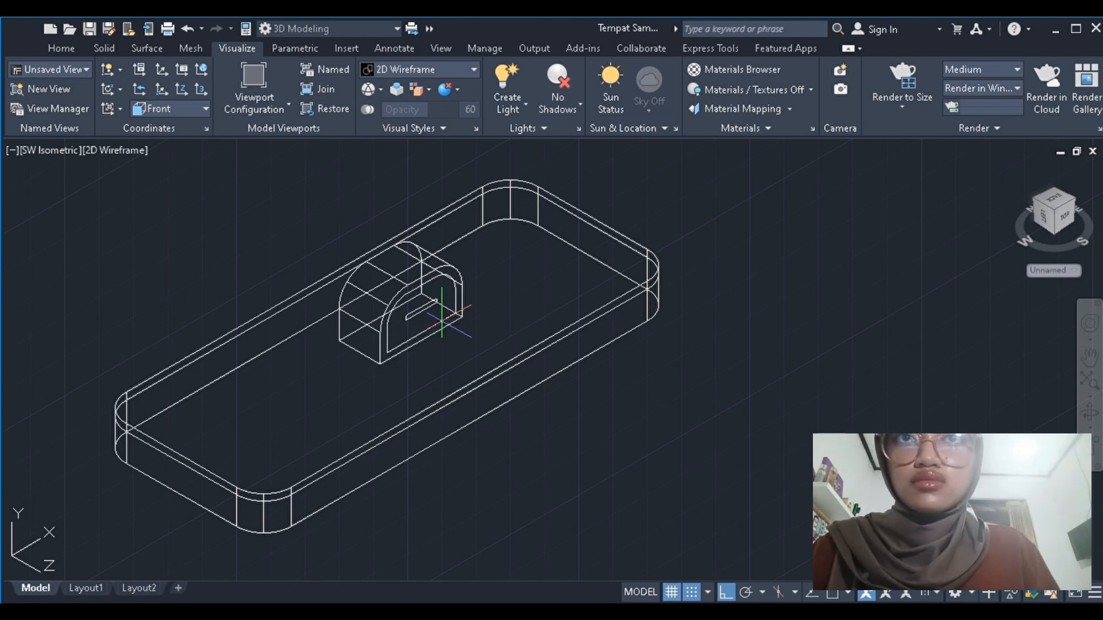
{"action": "left_click", "coordinate": [448, 314]}
{"action": "key", "text": "Escape"}
{"action": "left_click", "coordinate": [422, 310]}
{"action": "key", "text": "Delete"}
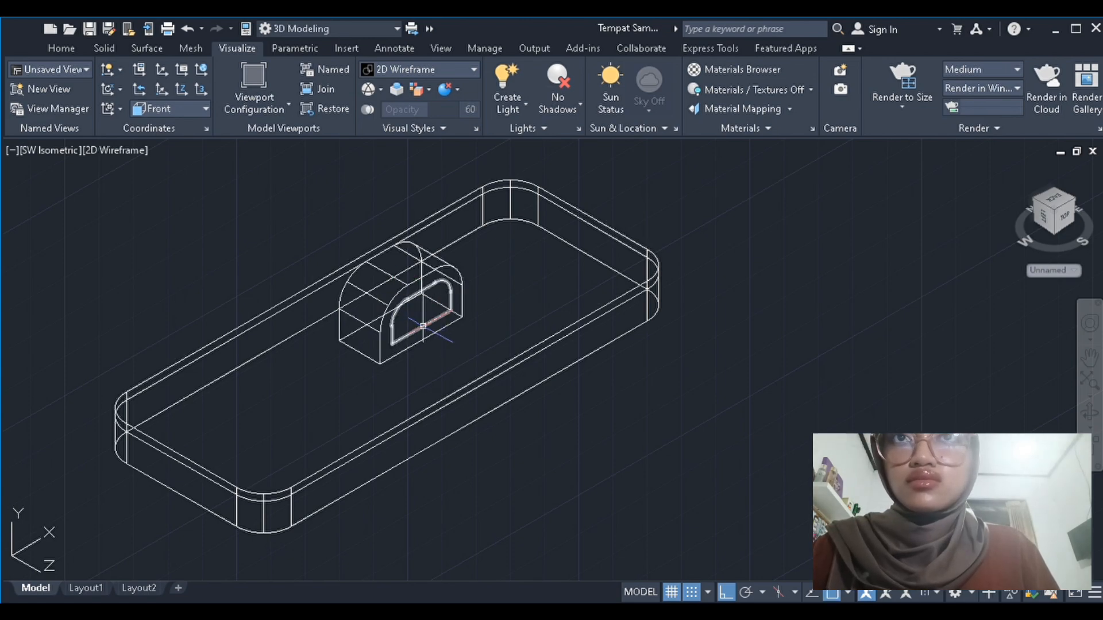
Try to extrude the arched outline partway back into the box
{"action": "left_click", "coordinate": [422, 327]}
{"action": "type", "text": "ext"}
{"action": "key", "text": "Return"}
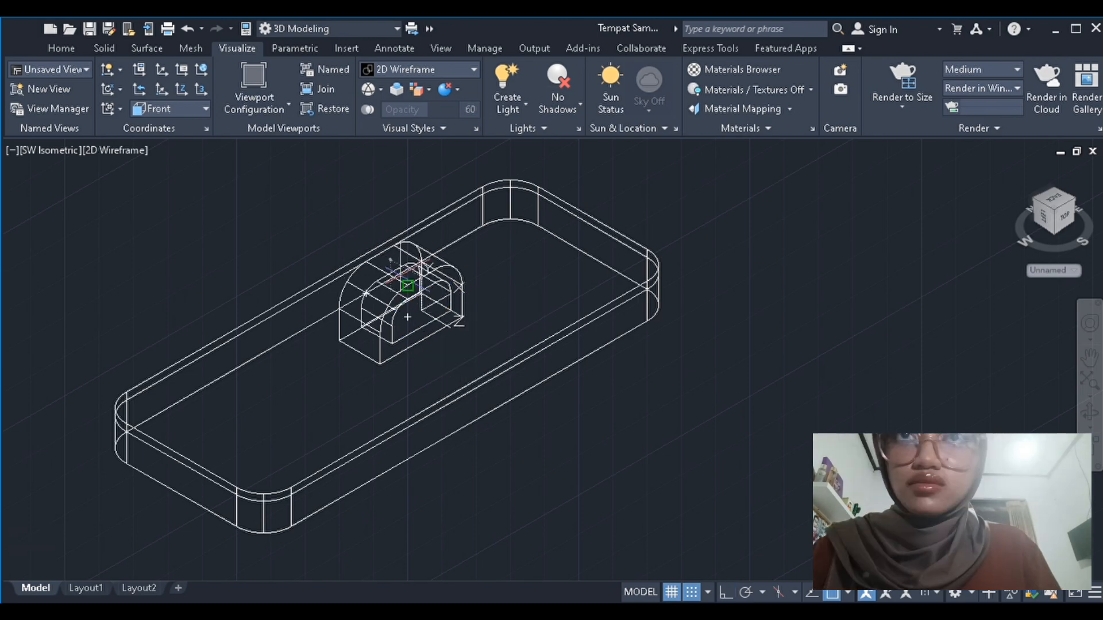
{"action": "left_click", "coordinate": [391, 265]}
{"action": "left_click", "coordinate": [193, 30]}
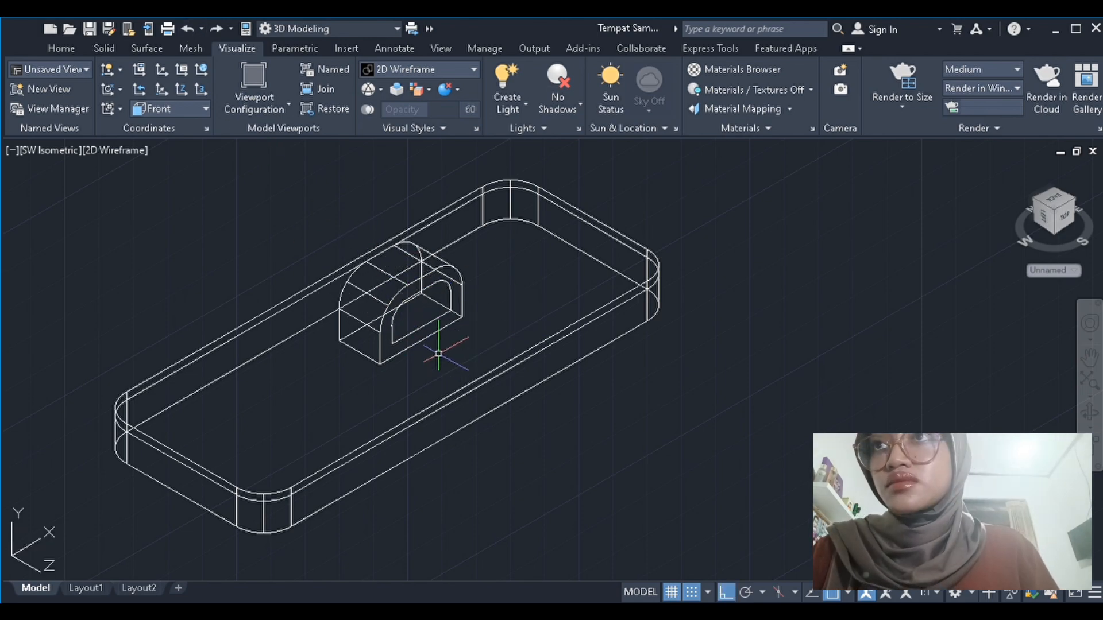
Extrude the arched outline back into the box, stopping short of its rear face
{"action": "type", "text": "ext"}
{"action": "key", "text": "Return"}
{"action": "left_click", "coordinate": [375, 309]}
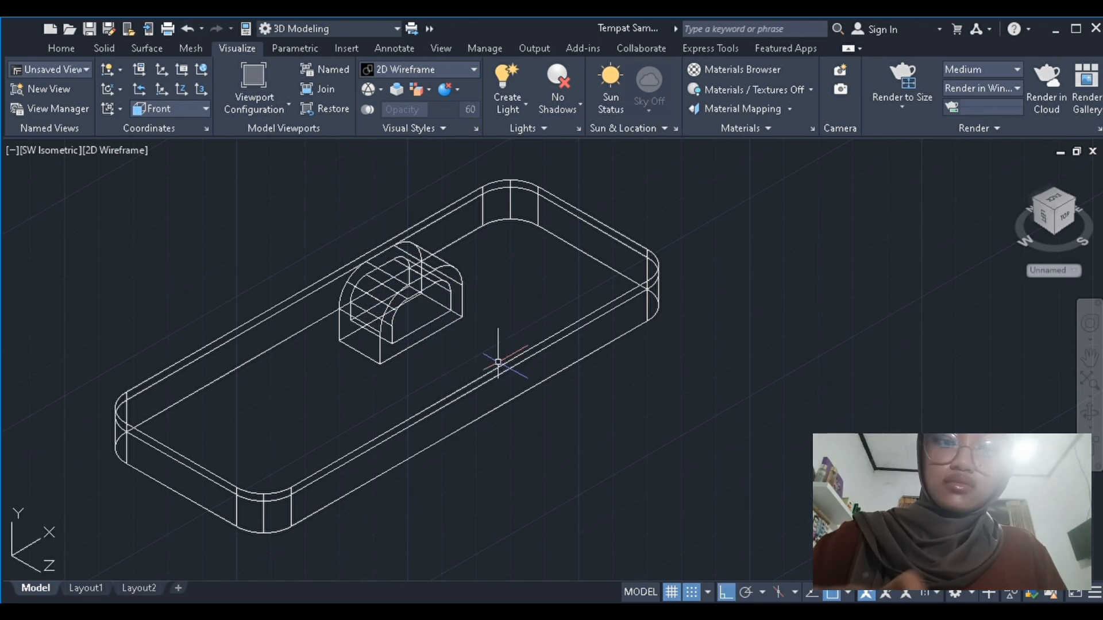
{"action": "scroll", "coordinate": [527, 345], "scroll_direction": "down", "scroll_amount": 2}
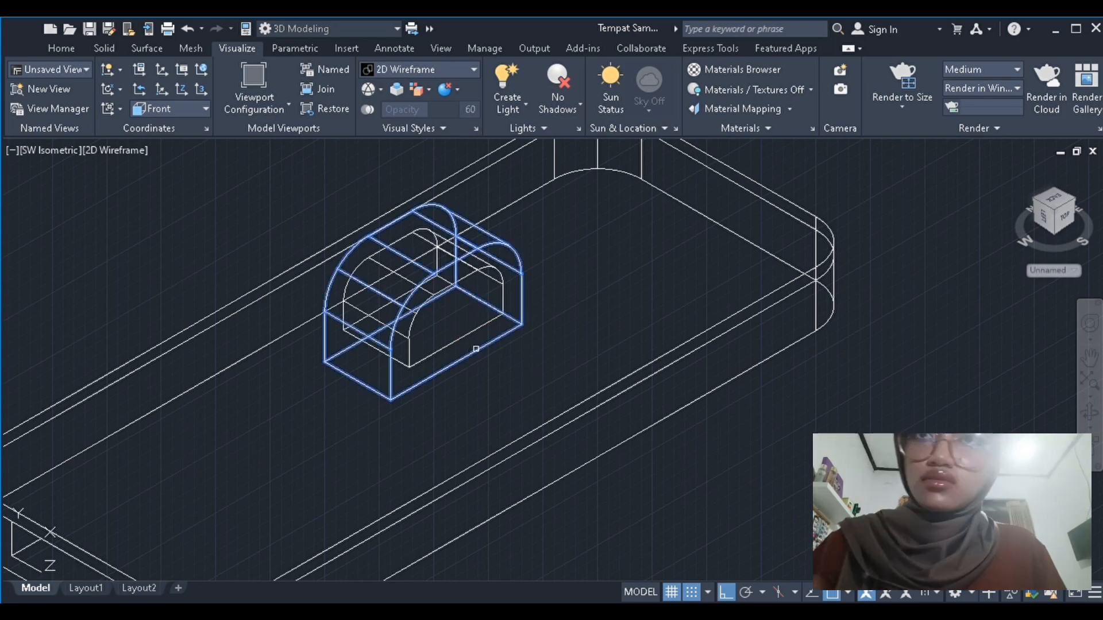
{"action": "left_click", "coordinate": [138, 153]}
{"action": "left_click", "coordinate": [152, 196]}
{"action": "scroll", "coordinate": [152, 195], "scroll_direction": "down", "scroll_amount": 3}
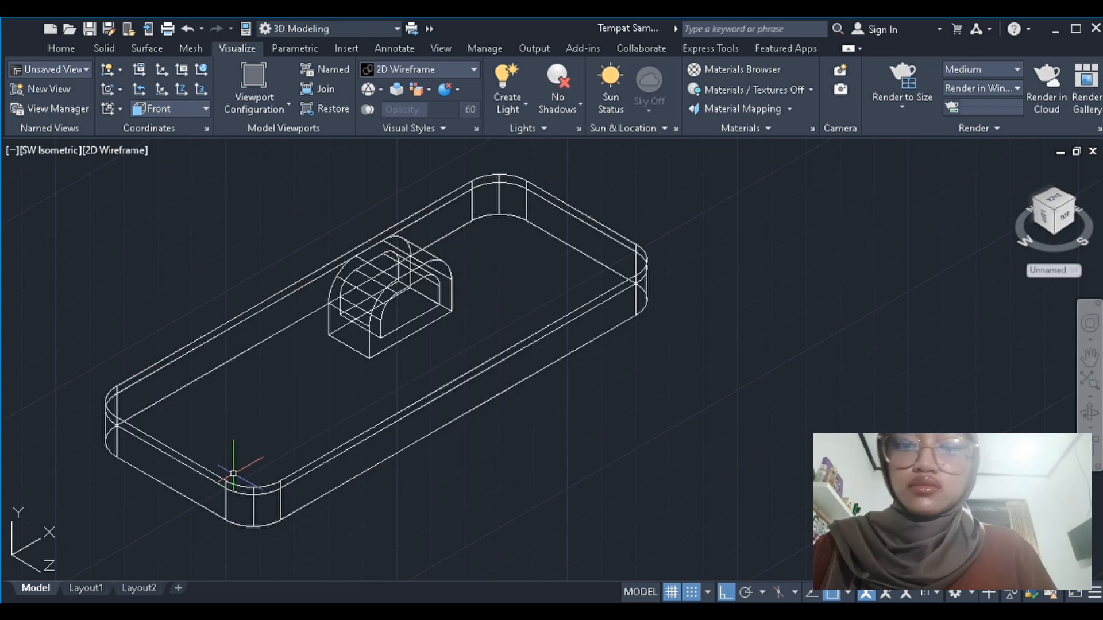
Offset the edges of the thin plate's top face inward to form an inset rectangular outline
{"action": "left_click", "coordinate": [227, 482]}
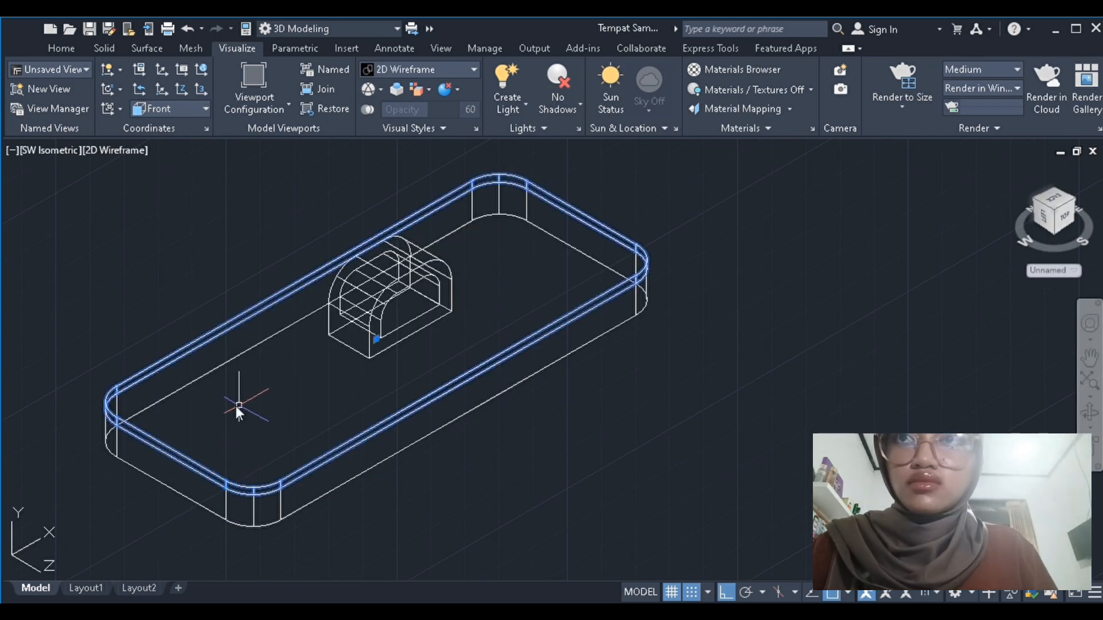
{"action": "key", "text": "Return"}
{"action": "left_click", "coordinate": [275, 470]}
{"action": "key", "text": "Return"}
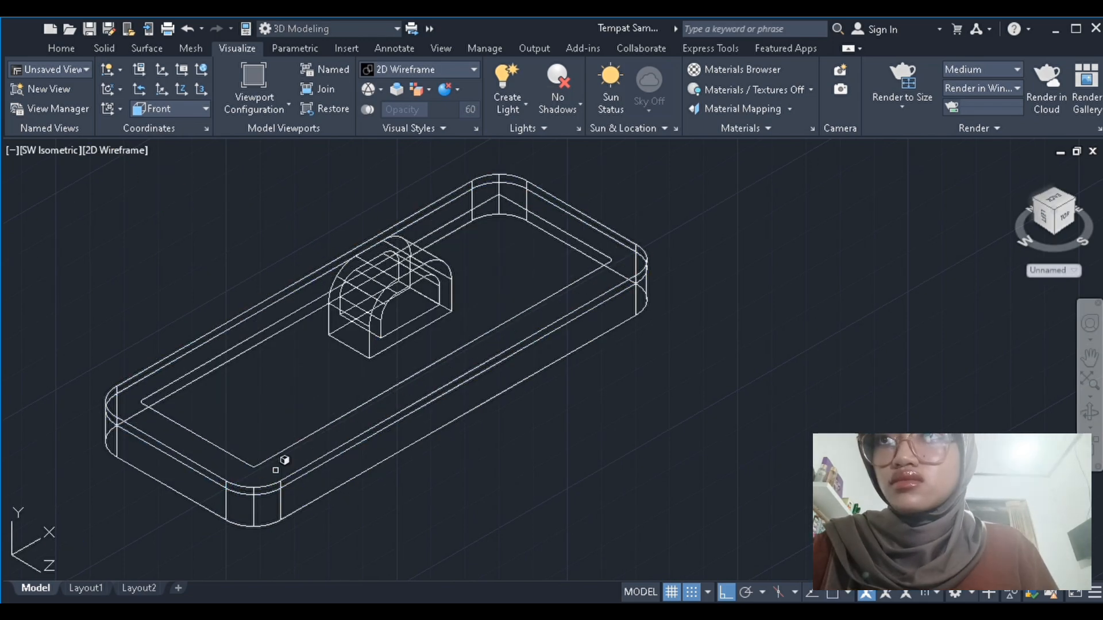
Examine the near corner of the inset outline and how the outline sits within the thin plate
{"action": "scroll", "coordinate": [275, 470], "scroll_direction": "up", "scroll_amount": 4}
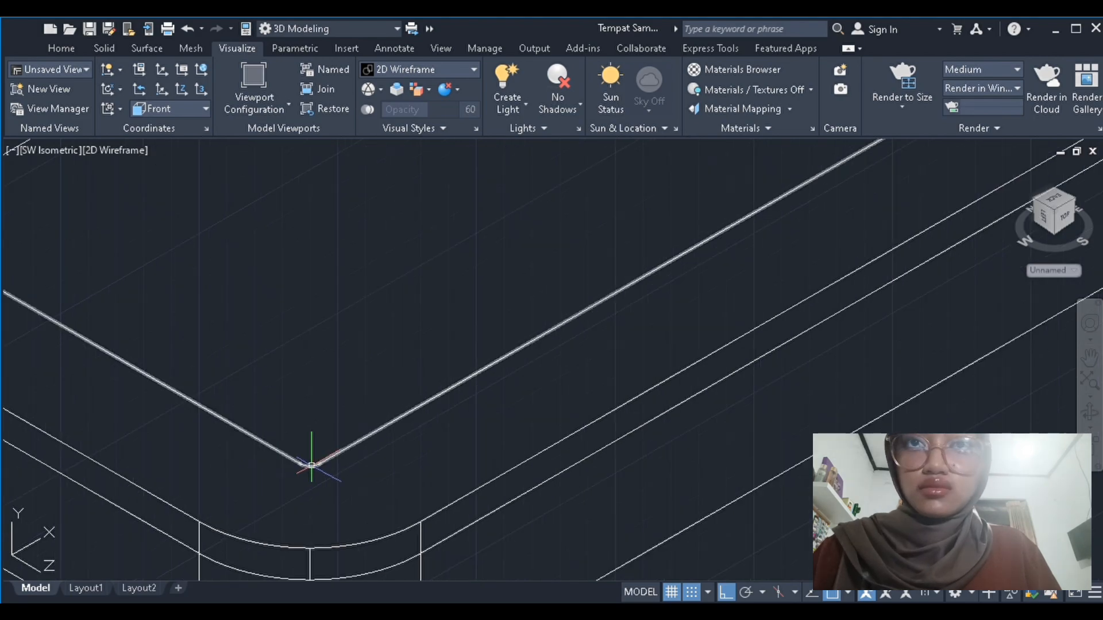
{"action": "scroll", "coordinate": [310, 462], "scroll_direction": "down", "scroll_amount": 2}
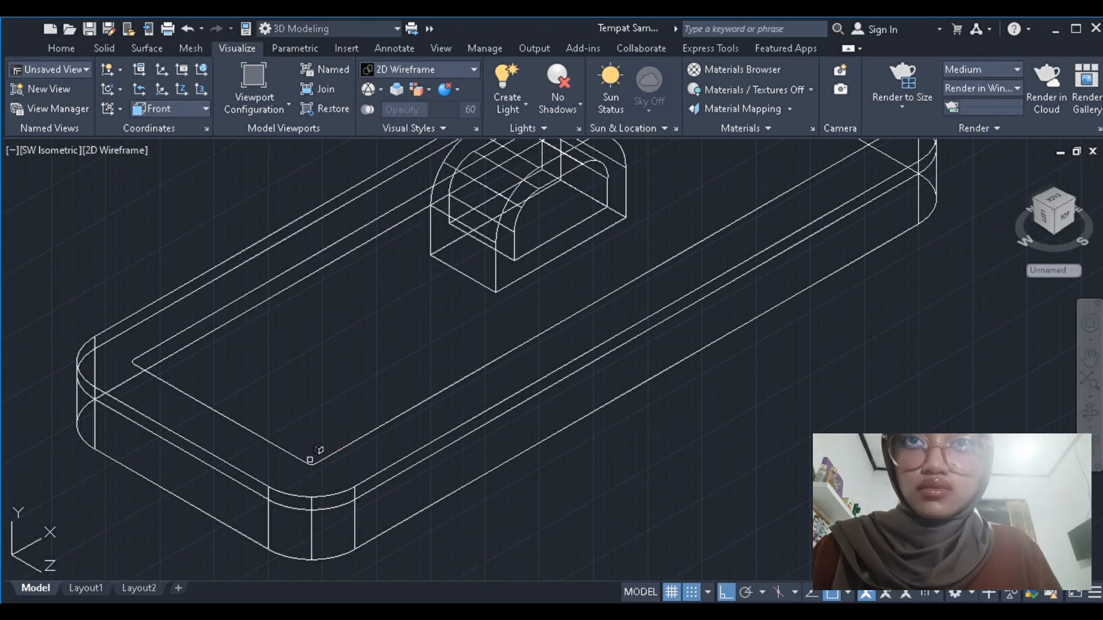
{"action": "scroll", "coordinate": [345, 456], "scroll_direction": "up", "scroll_amount": 3}
{"action": "scroll", "coordinate": [300, 453], "scroll_direction": "down", "scroll_amount": 5}
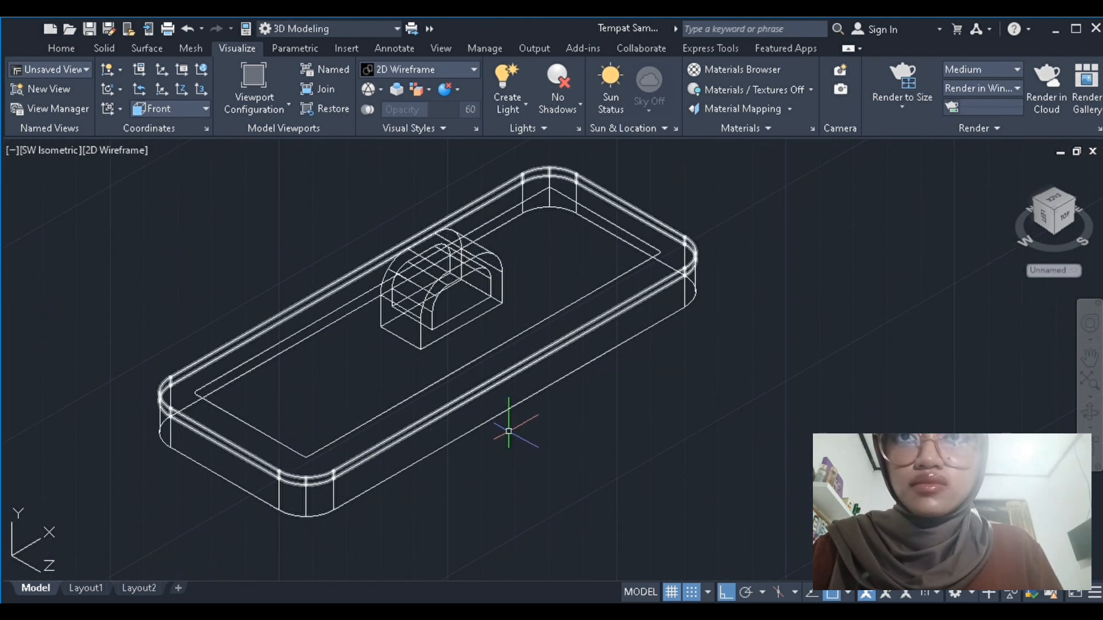
{"action": "scroll", "coordinate": [540, 345], "scroll_direction": "up", "scroll_amount": 3}
{"action": "scroll", "coordinate": [402, 374], "scroll_direction": "down", "scroll_amount": 4}
{"action": "left_click", "coordinate": [317, 443]}
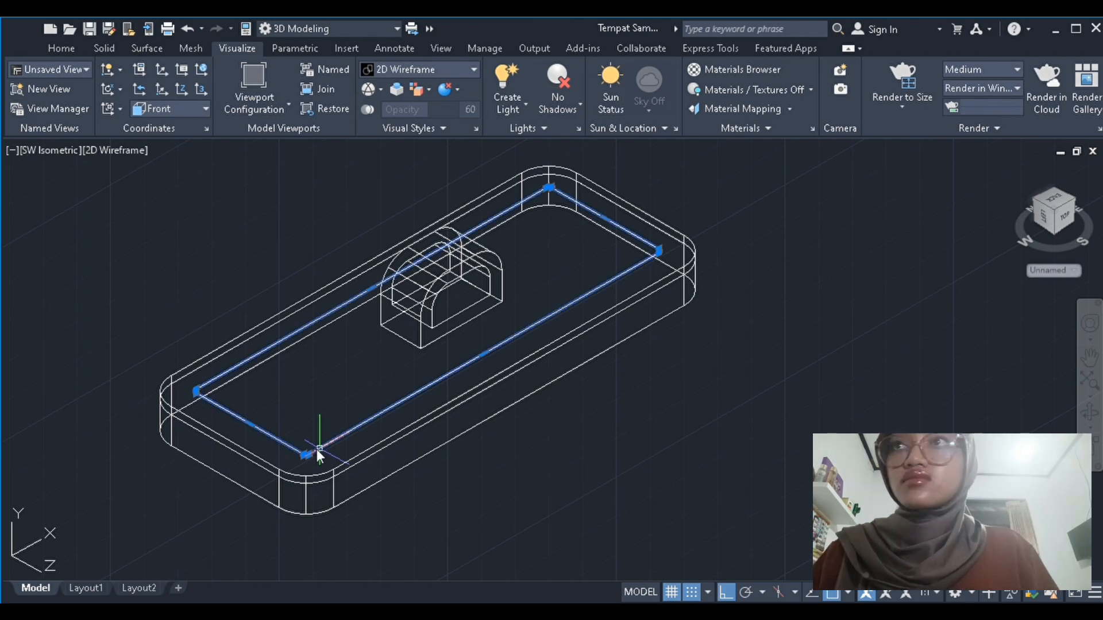
{"action": "key", "text": "Escape"}
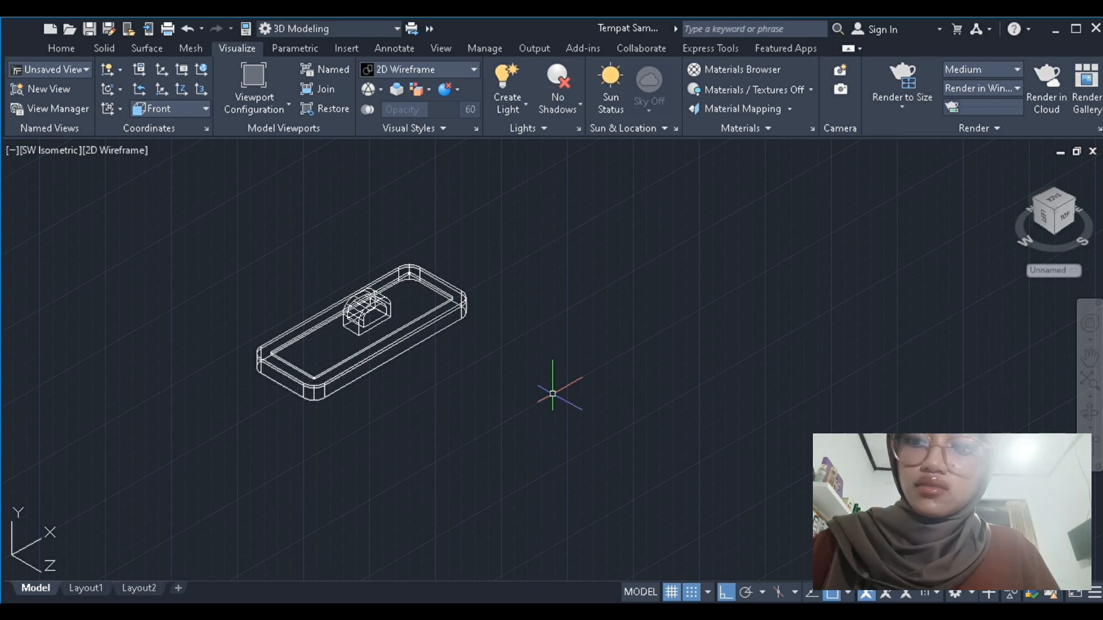
Switch to the Top view and draw a circle in the empty space beside the slab's short side
{"action": "left_click", "coordinate": [59, 152]}
{"action": "left_click", "coordinate": [106, 195]}
{"action": "scroll", "coordinate": [388, 259], "scroll_direction": "down", "scroll_amount": 4}
{"action": "scroll", "coordinate": [462, 263], "scroll_direction": "up", "scroll_amount": 4}
{"action": "type", "text": "c"}
{"action": "key", "text": "Return"}
{"action": "left_click", "coordinate": [424, 270]}
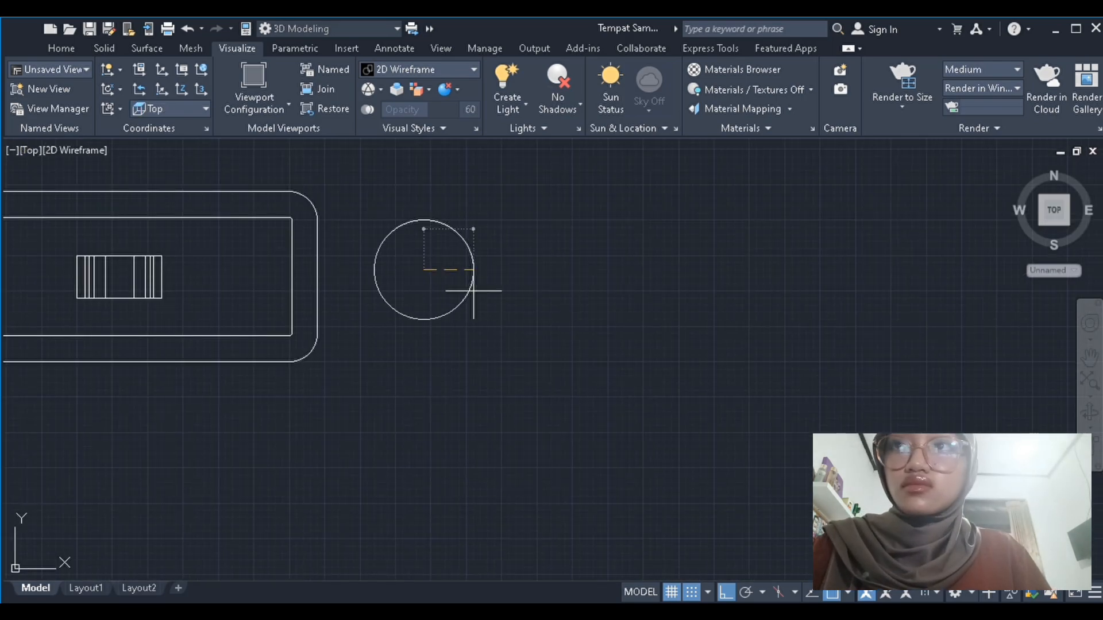
{"action": "left_click", "coordinate": [468, 287]}
Check the size of the new circle with a dimension
{"action": "left_click", "coordinate": [394, 48]}
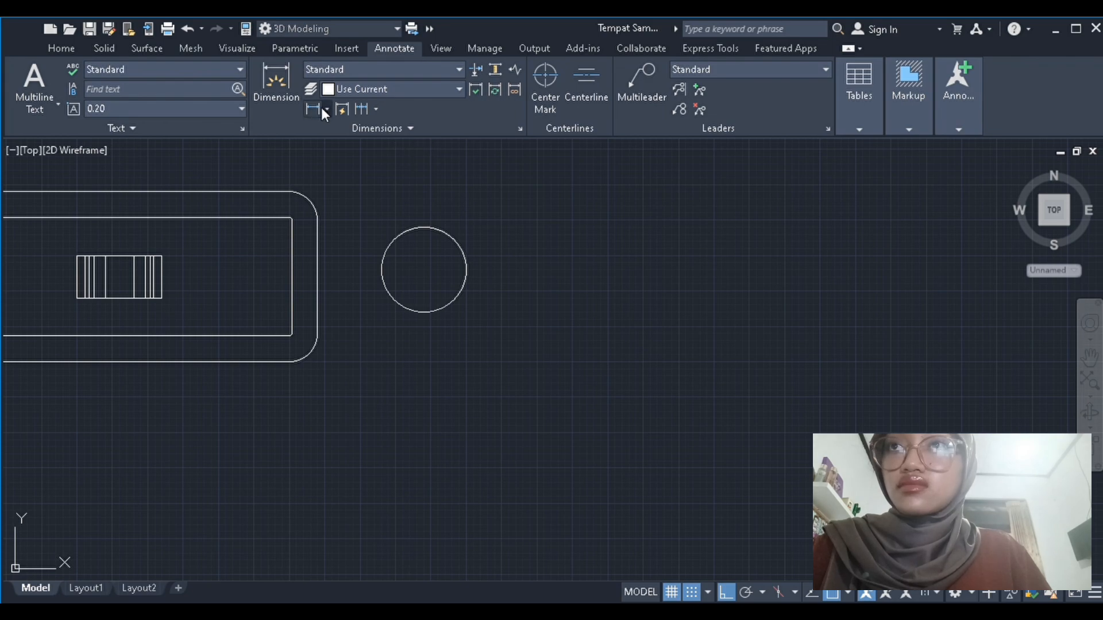
{"action": "left_click", "coordinate": [325, 109]}
{"action": "left_click", "coordinate": [345, 193]}
{"action": "left_click", "coordinate": [466, 256]}
{"action": "key", "text": "Escape"}
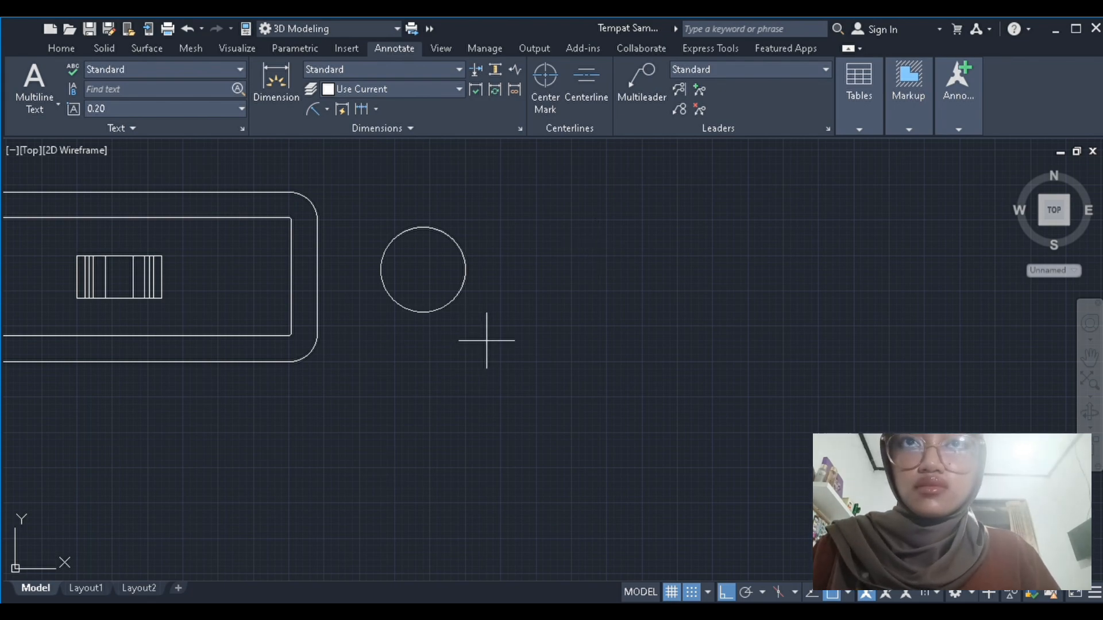
Draw a narrow upright rectangle 10 units high in the empty space beyond the circle
{"action": "left_click", "coordinate": [550, 220]}
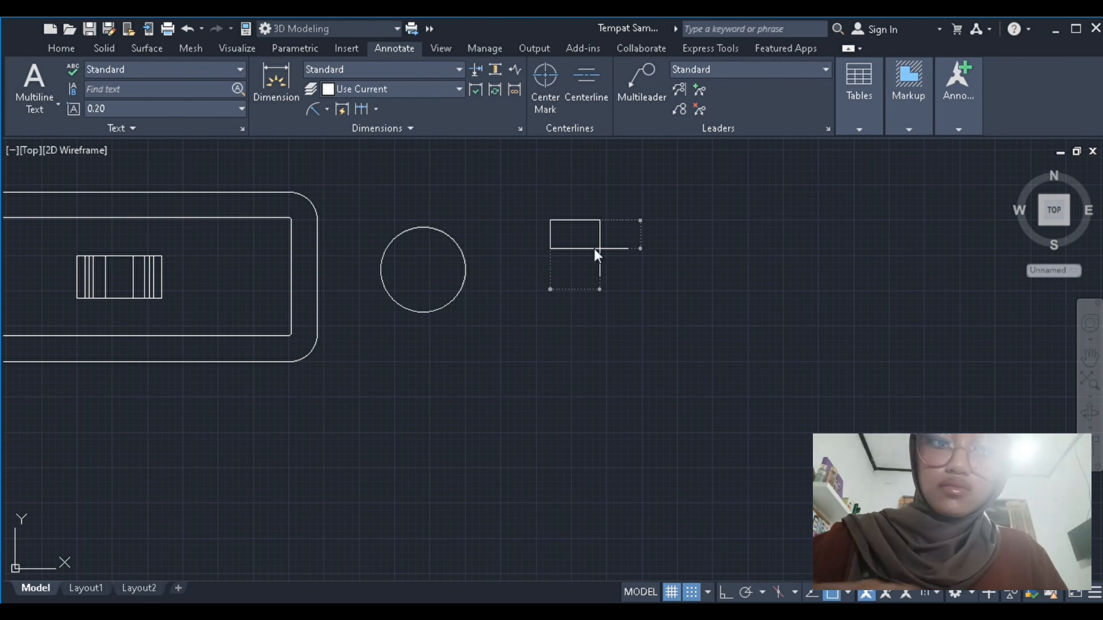
{"action": "key", "text": "Tab"}
{"action": "type", "text": "10"}
{"action": "key", "text": "Return"}
{"action": "scroll", "coordinate": [595, 246], "scroll_direction": "down", "scroll_amount": 2}
{"action": "middle_click_drag", "start_coordinate": [571, 169], "coordinate": [582, 241]}
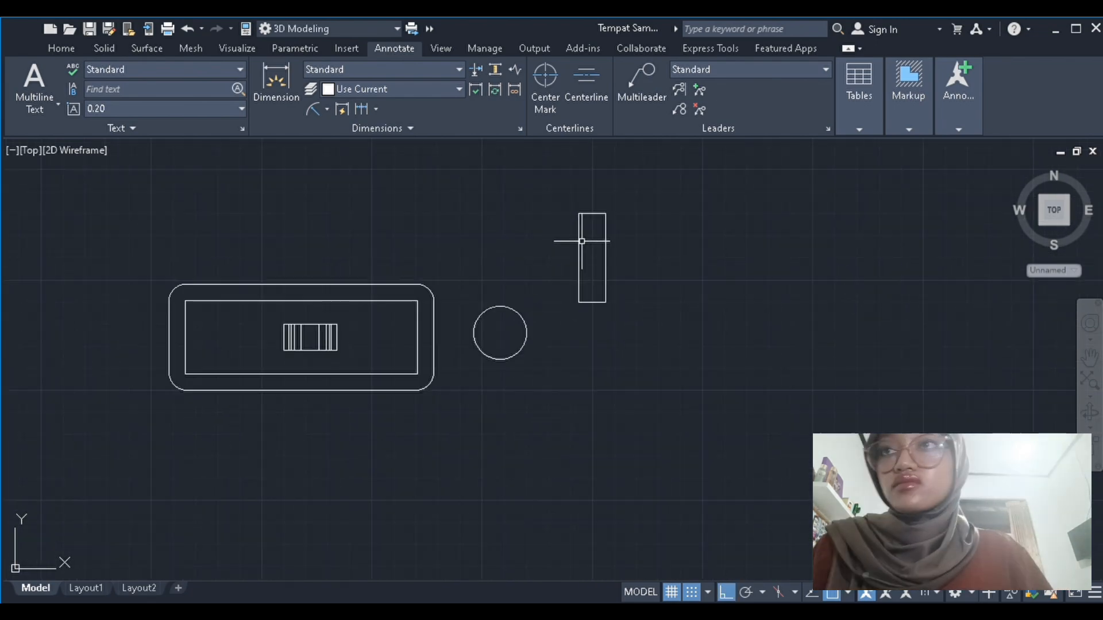
Move the narrow rectangle straight down until it sits alongside the circle
{"action": "left_click", "coordinate": [580, 241]}
{"action": "left_click", "coordinate": [592, 258]}
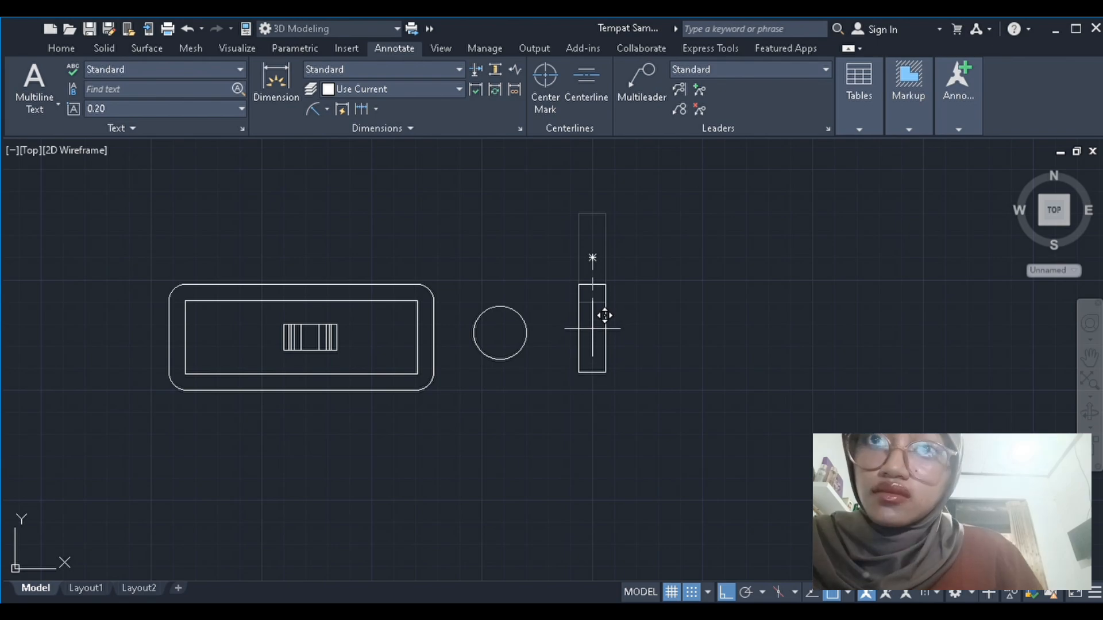
{"action": "left_click", "coordinate": [592, 329]}
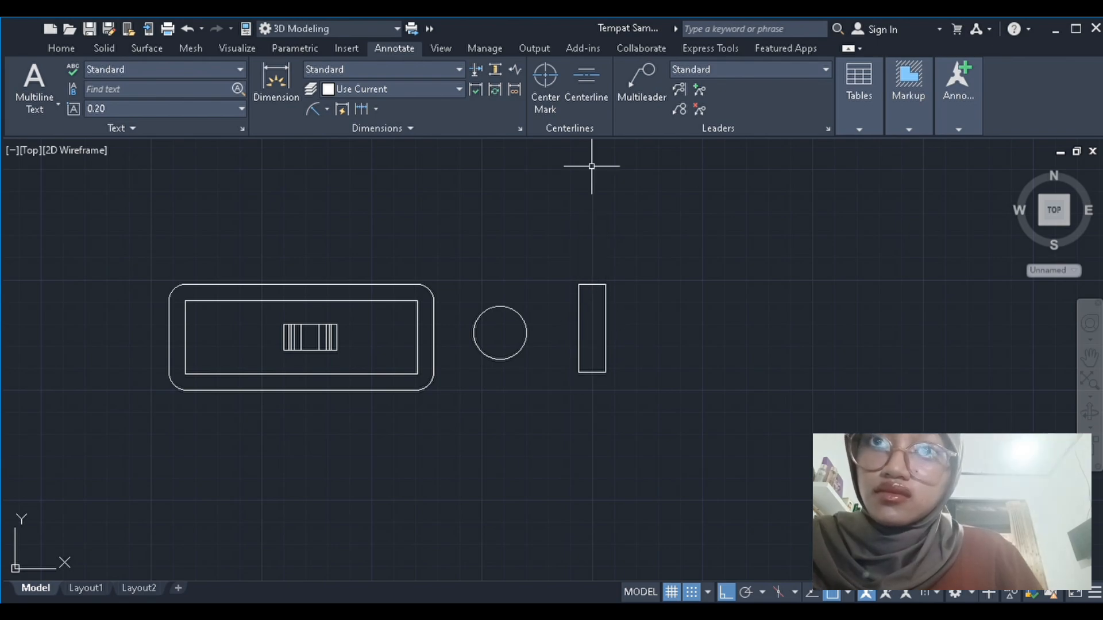
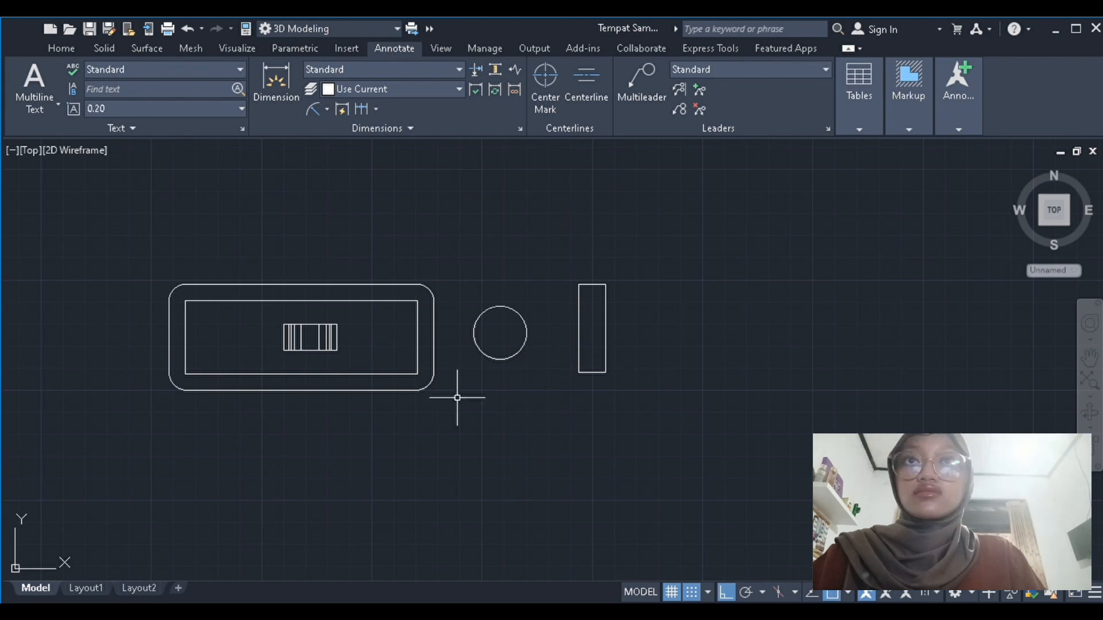
Switch to the SW Isometric view and extrude the circle 130 units into a tall cylinder
{"action": "left_click", "coordinate": [28, 150]}
{"action": "left_click", "coordinate": [147, 301]}
{"action": "scroll", "coordinate": [161, 282], "scroll_direction": "down", "scroll_amount": 2}
{"action": "scroll", "coordinate": [538, 334], "scroll_direction": "up", "scroll_amount": 2}
{"action": "scroll", "coordinate": [475, 281], "scroll_direction": "down", "scroll_amount": 2}
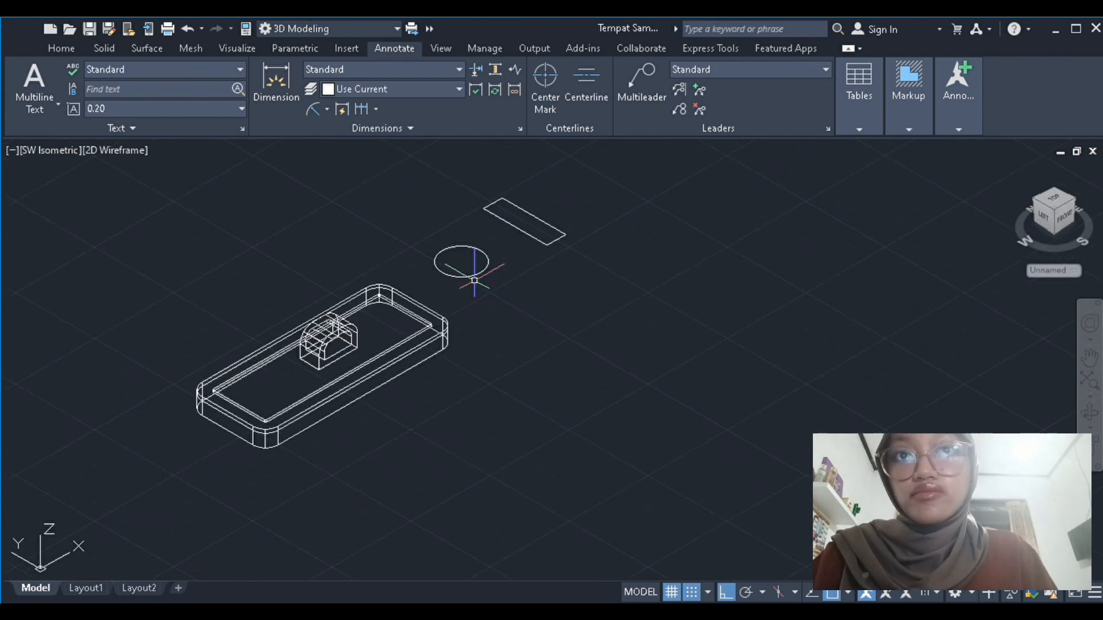
{"action": "left_click", "coordinate": [475, 275]}
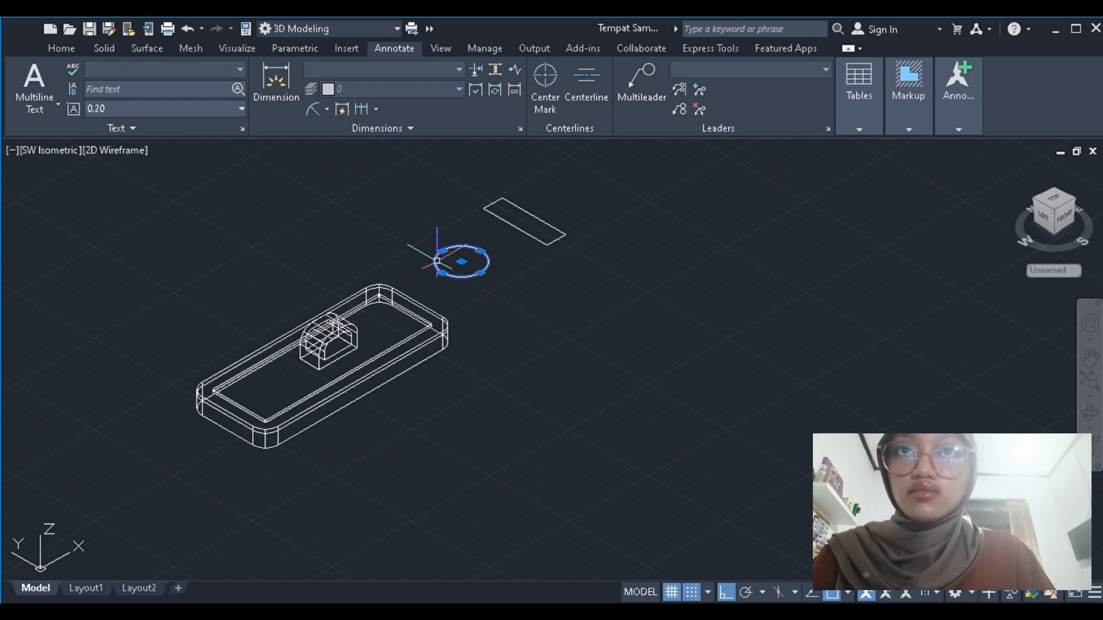
{"action": "scroll", "coordinate": [437, 261], "scroll_direction": "down", "scroll_amount": 2}
{"action": "middle_click_drag", "start_coordinate": [436, 262], "coordinate": [515, 342]}
{"action": "scroll", "coordinate": [554, 337], "scroll_direction": "up", "scroll_amount": 4}
{"action": "scroll", "coordinate": [554, 337], "scroll_direction": "down", "scroll_amount": 2}
{"action": "type", "text": "ext"}
{"action": "key", "text": "Return"}
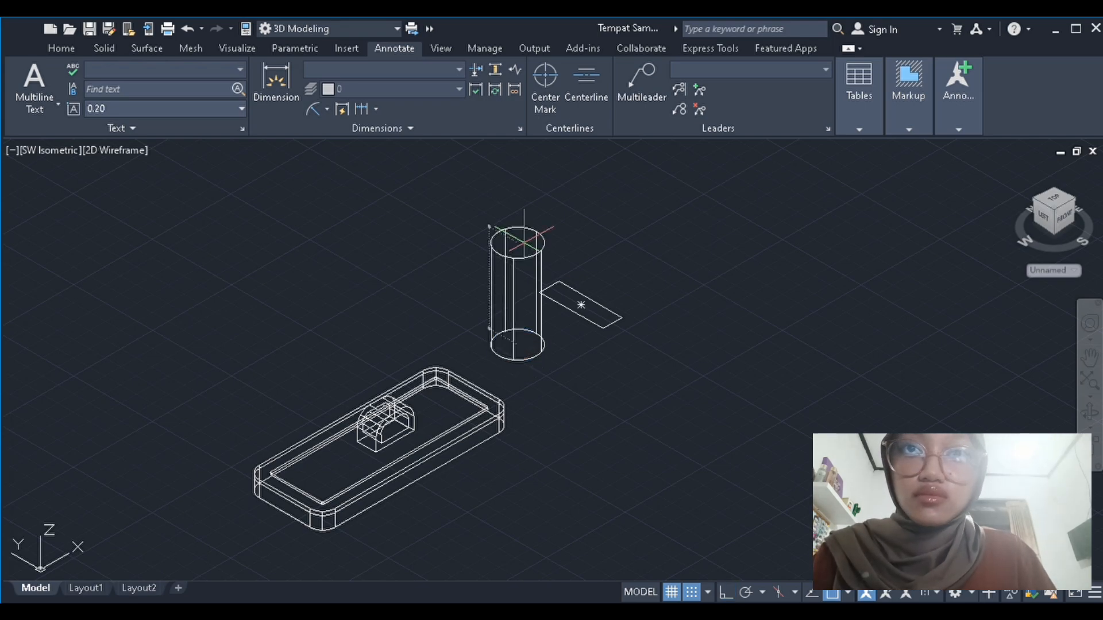
{"action": "type", "text": "130"}
{"action": "key", "text": "Return"}
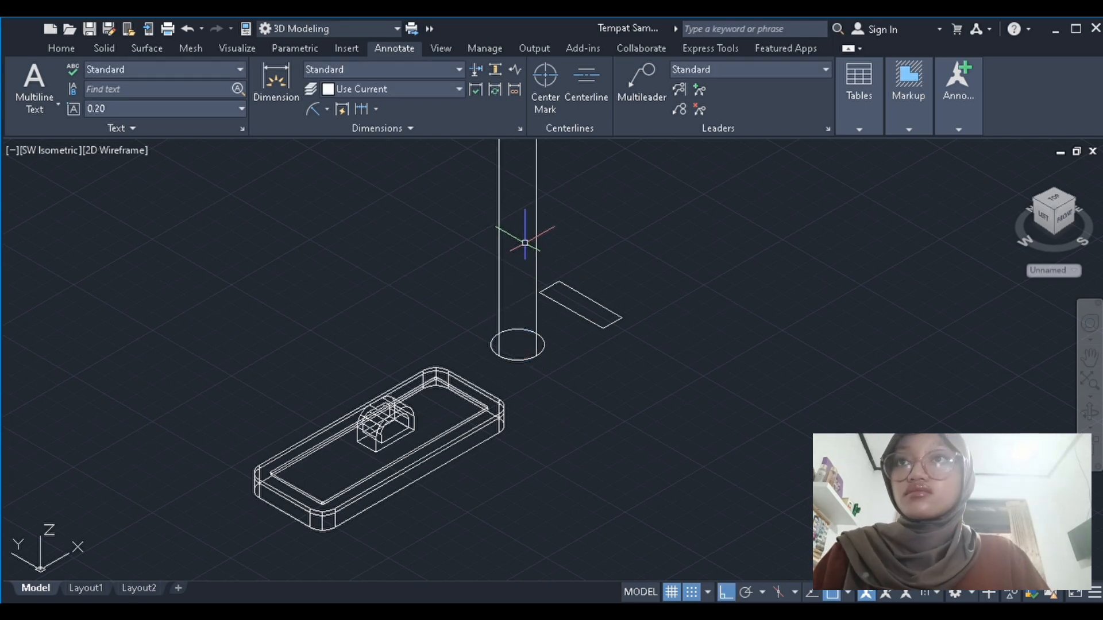
{"action": "scroll", "coordinate": [524, 244], "scroll_direction": "down", "scroll_amount": 6}
{"action": "middle_click_drag", "start_coordinate": [524, 243], "coordinate": [533, 375]}
{"action": "scroll", "coordinate": [550, 388], "scroll_direction": "up", "scroll_amount": 4}
{"action": "scroll", "coordinate": [526, 267], "scroll_direction": "down", "scroll_amount": 5}
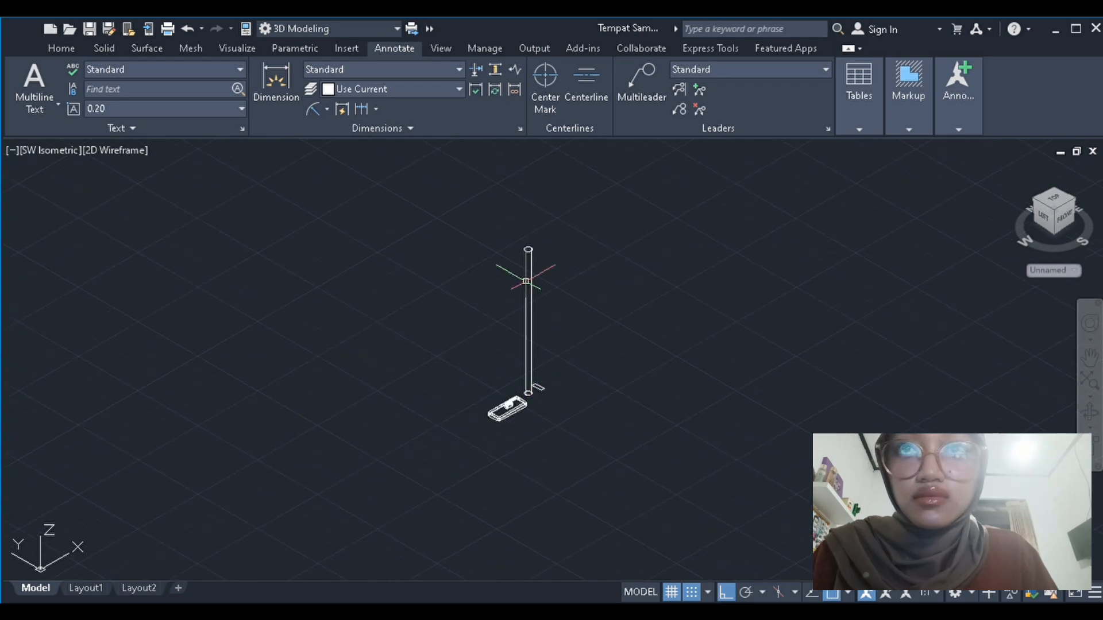
Extrude the narrow rectangle beside the cylinder upward into a low box
{"action": "scroll", "coordinate": [561, 374], "scroll_direction": "up", "scroll_amount": 3}
{"action": "scroll", "coordinate": [561, 373], "scroll_direction": "up", "scroll_amount": 8}
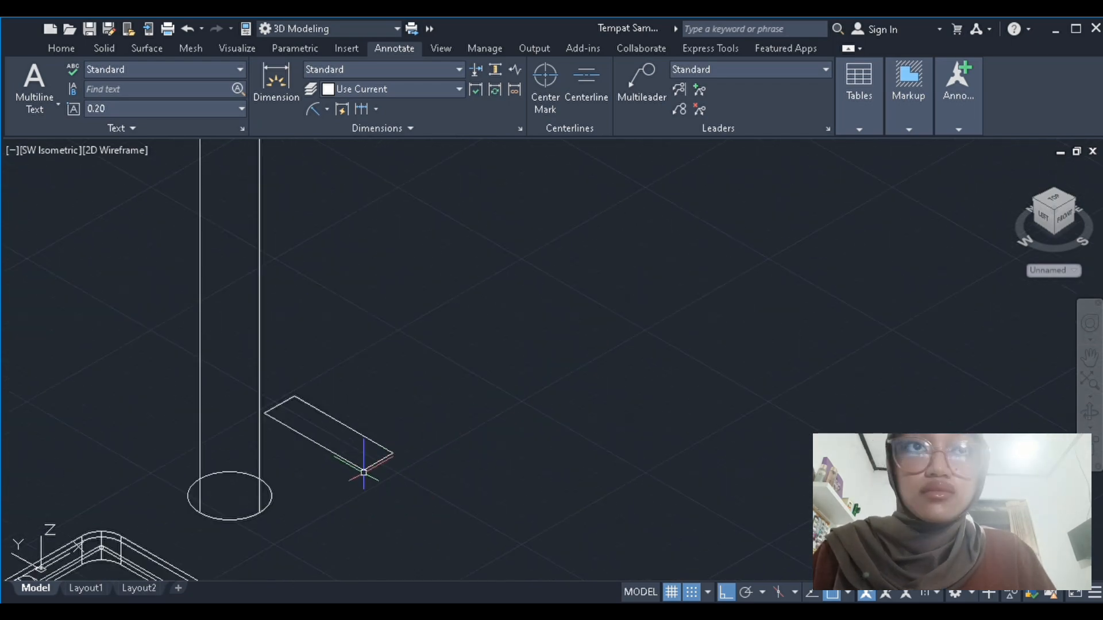
{"action": "left_click", "coordinate": [363, 470]}
{"action": "key", "text": "Return"}
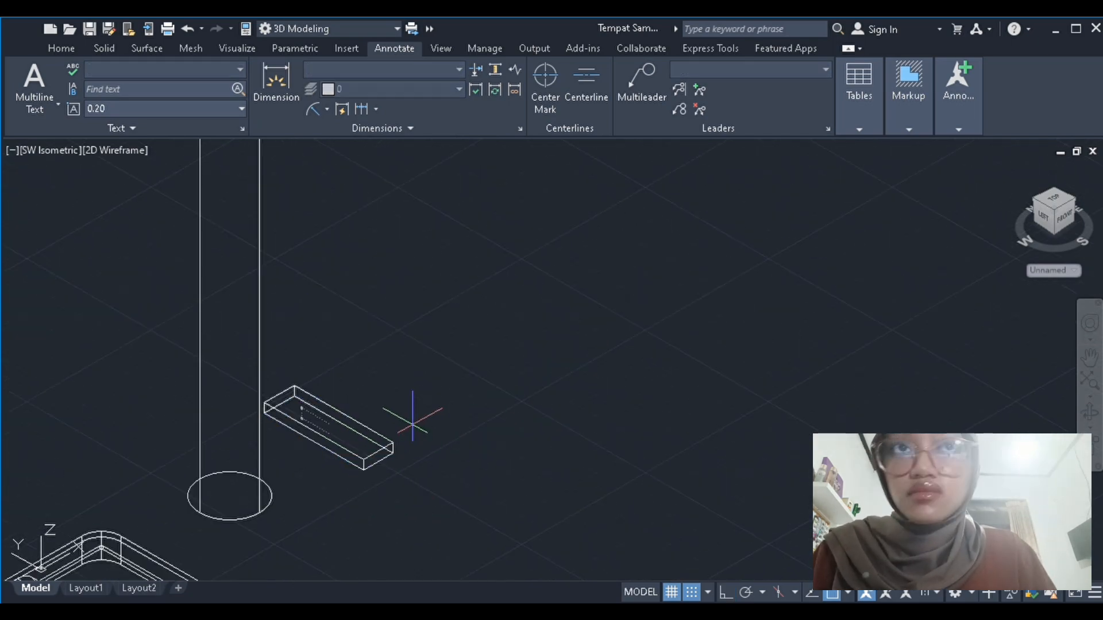
{"action": "left_click", "coordinate": [419, 386]}
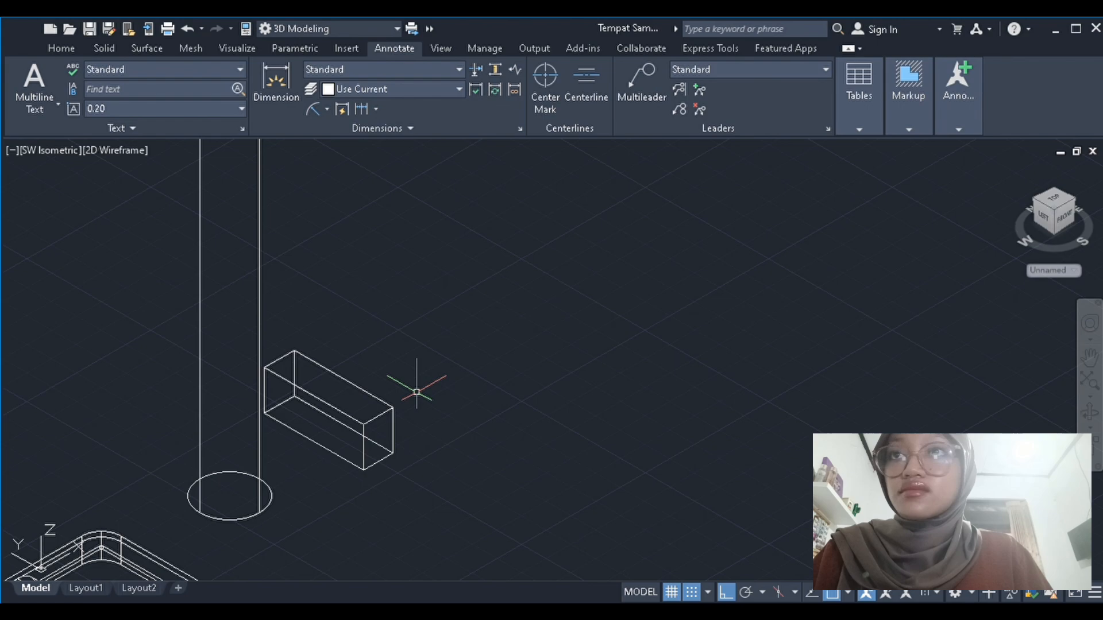
Offset the edges of the low box's top face inward to create an inset outline
{"action": "left_click", "coordinate": [373, 418]}
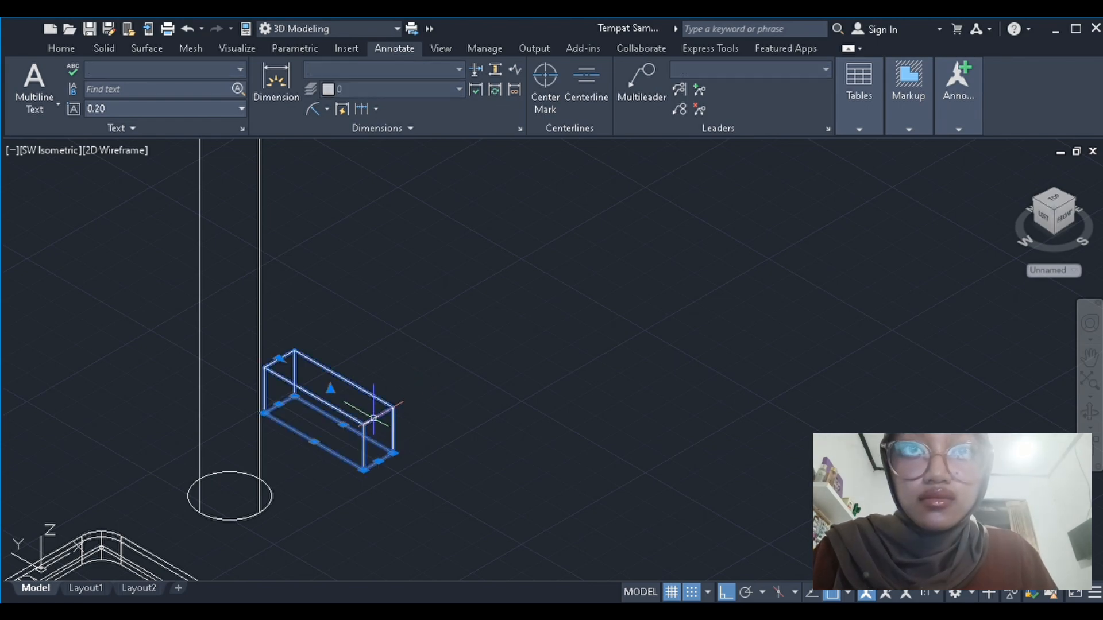
{"action": "left_click", "coordinate": [428, 460]}
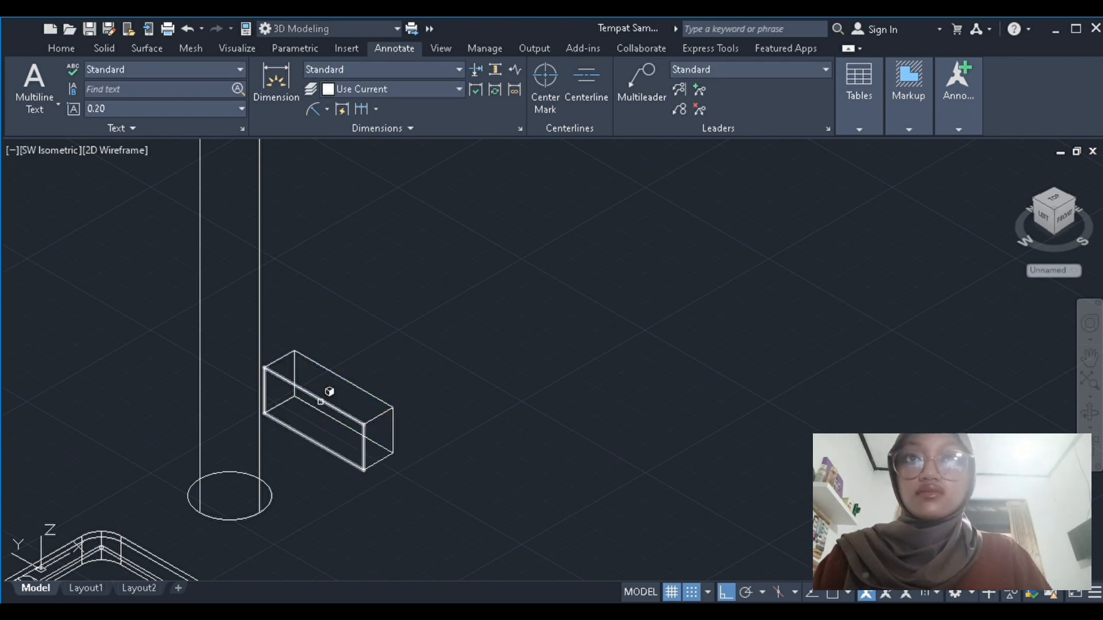
{"action": "left_click", "coordinate": [326, 395]}
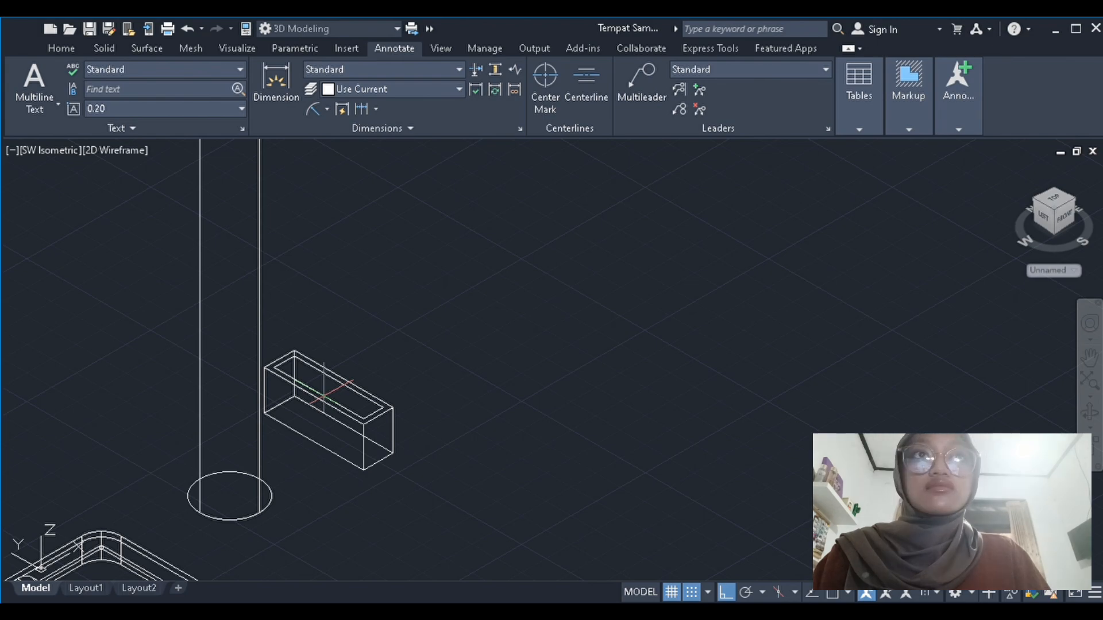
{"action": "left_click", "coordinate": [324, 396]}
{"action": "key", "text": "Escape"}
{"action": "scroll", "coordinate": [335, 384], "scroll_direction": "up", "scroll_amount": 4}
{"action": "scroll", "coordinate": [340, 439], "scroll_direction": "down", "scroll_amount": 2}
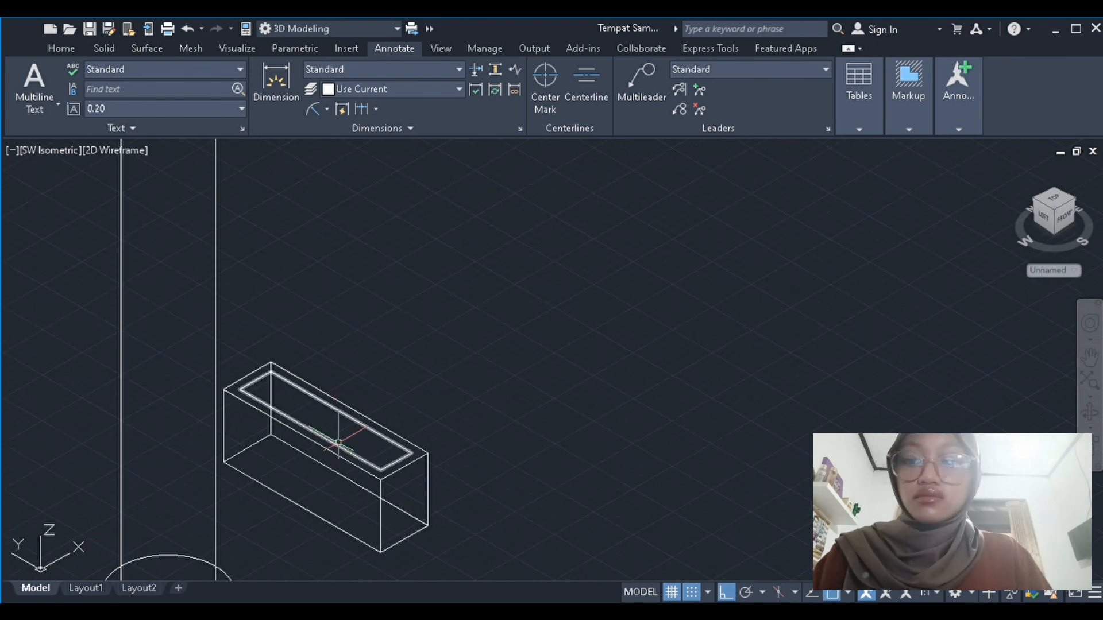
Extrude the inset outline downward inside the box, stopping just above its bottom face
{"action": "left_click", "coordinate": [338, 443]}
{"action": "type", "text": "ext"}
{"action": "key", "text": "Return"}
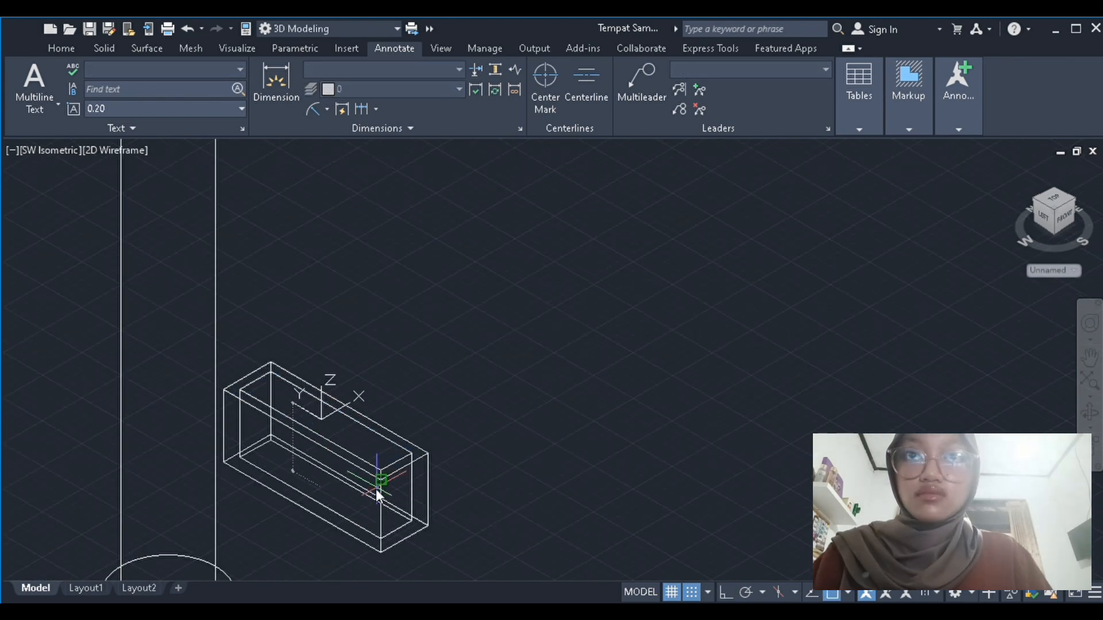
{"action": "left_click", "coordinate": [378, 496]}
Fillet the two vertical edges of the inner solid on the side facing the SW view
{"action": "middle_click_drag", "start_coordinate": [372, 527], "coordinate": [386, 481]}
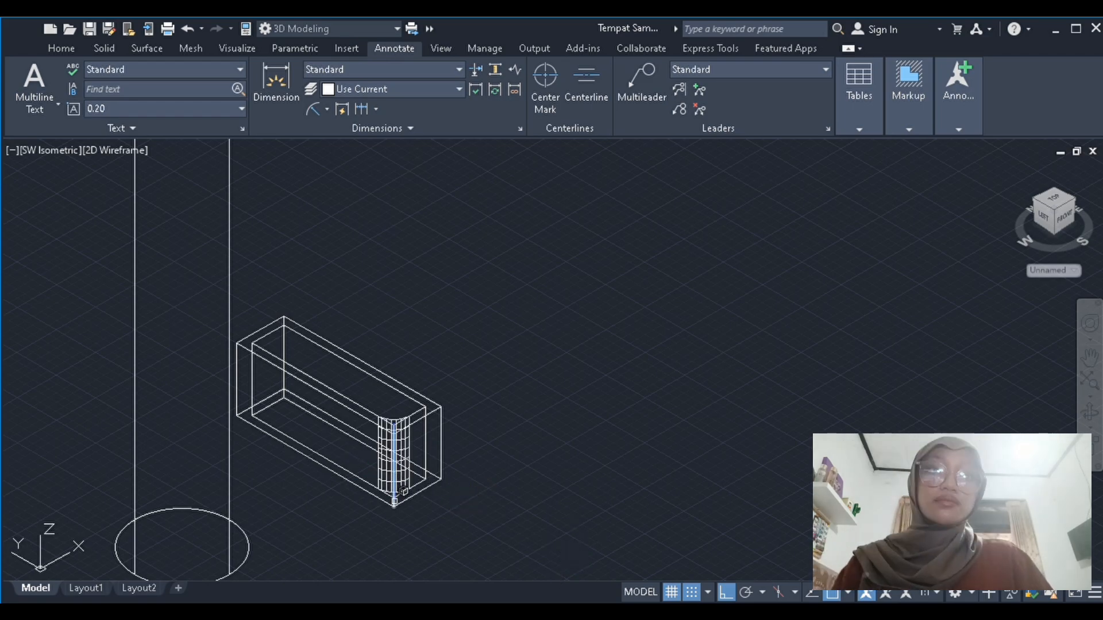
{"action": "scroll", "coordinate": [400, 489], "scroll_direction": "up", "scroll_amount": 4}
{"action": "left_click", "coordinate": [29, 230]}
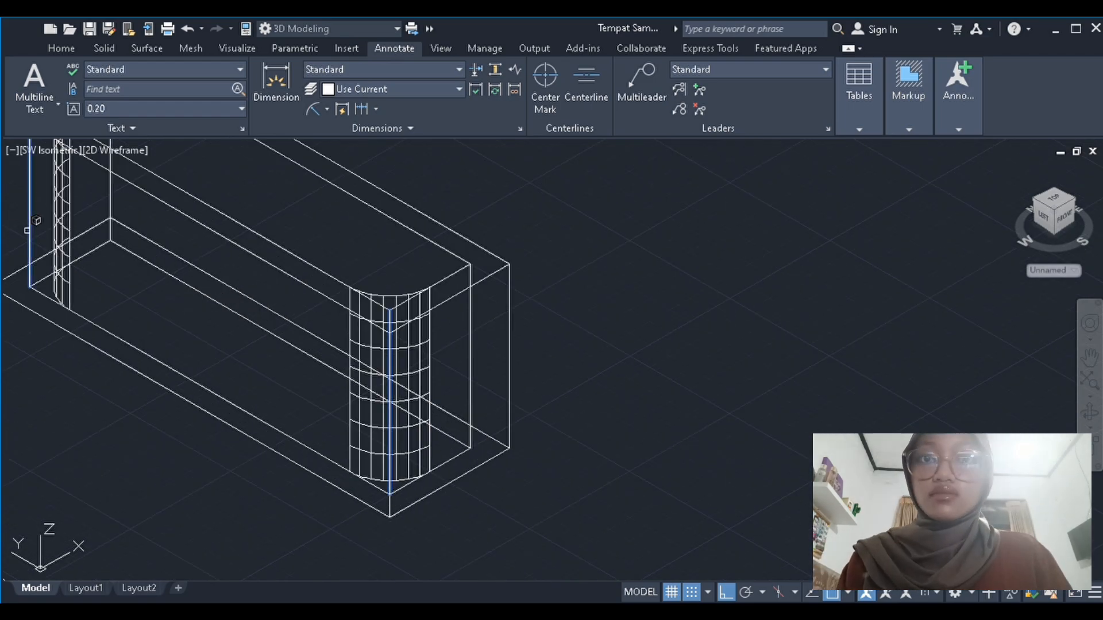
{"action": "key", "text": "Return"}
{"action": "key", "text": "Return"}
{"action": "key", "text": "Return"}
Fillet the two matching vertical edges of the outer box
{"action": "left_click", "coordinate": [390, 496]}
{"action": "key", "text": "Return"}
{"action": "key", "text": "Return"}
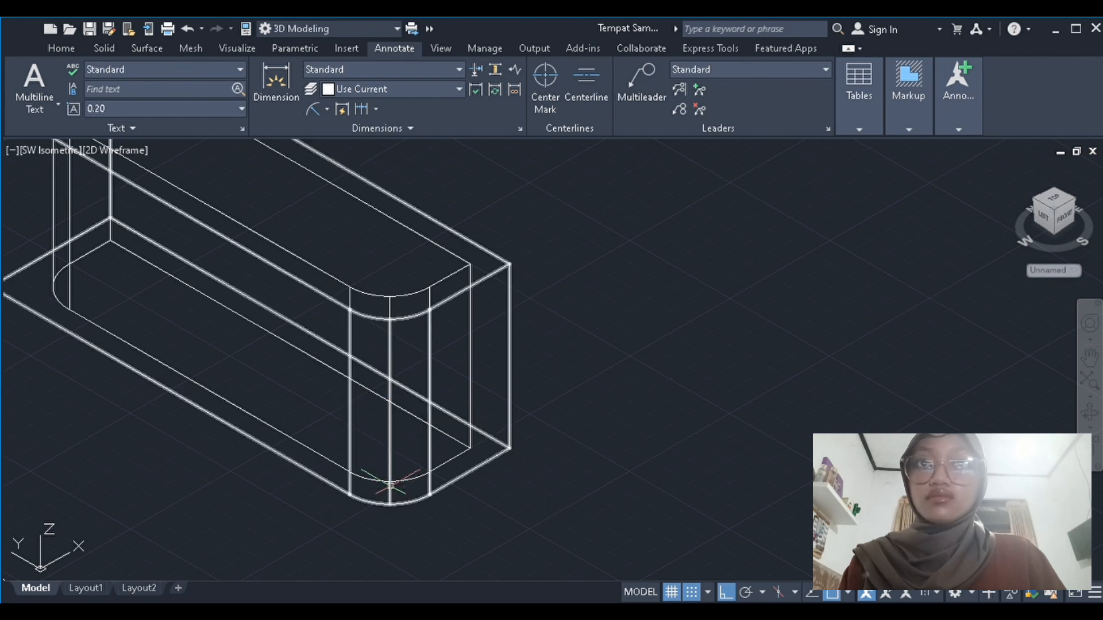
{"action": "key", "text": "Return"}
{"action": "scroll", "coordinate": [429, 433], "scroll_direction": "down", "scroll_amount": 2}
{"action": "scroll", "coordinate": [172, 319], "scroll_direction": "up", "scroll_amount": 2}
{"action": "left_click", "coordinate": [234, 286]}
{"action": "key", "text": "Return"}
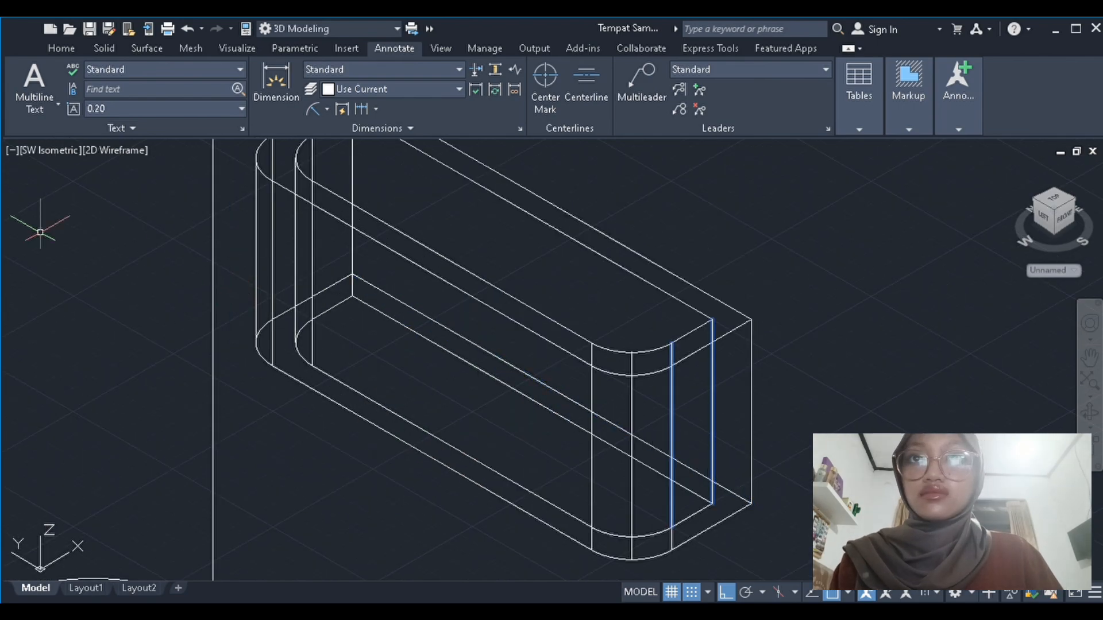
View the box from the NE Isometric direction and fillet the remaining vertical corners of the inner solid and outer box
{"action": "left_click", "coordinate": [60, 152]}
{"action": "left_click", "coordinate": [148, 350]}
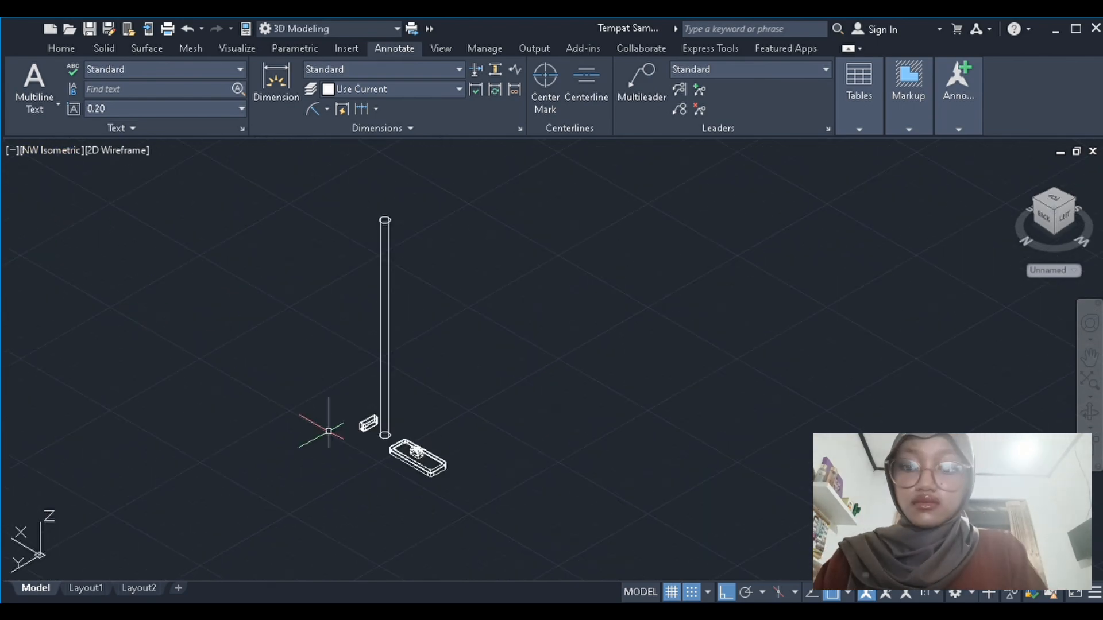
{"action": "scroll", "coordinate": [345, 431], "scroll_direction": "up", "scroll_amount": 3}
{"action": "middle_click_drag", "start_coordinate": [344, 431], "coordinate": [226, 339]}
{"action": "scroll", "coordinate": [248, 340], "scroll_direction": "up", "scroll_amount": 5}
{"action": "left_click", "coordinate": [44, 151]}
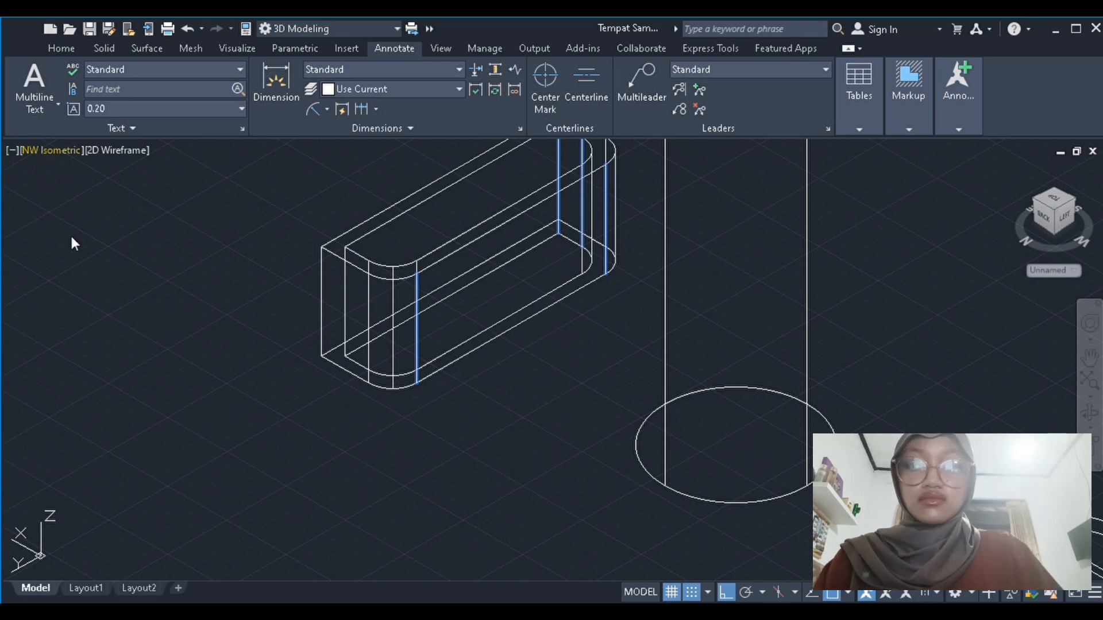
{"action": "left_click", "coordinate": [135, 334]}
{"action": "scroll", "coordinate": [359, 477], "scroll_direction": "up", "scroll_amount": 8}
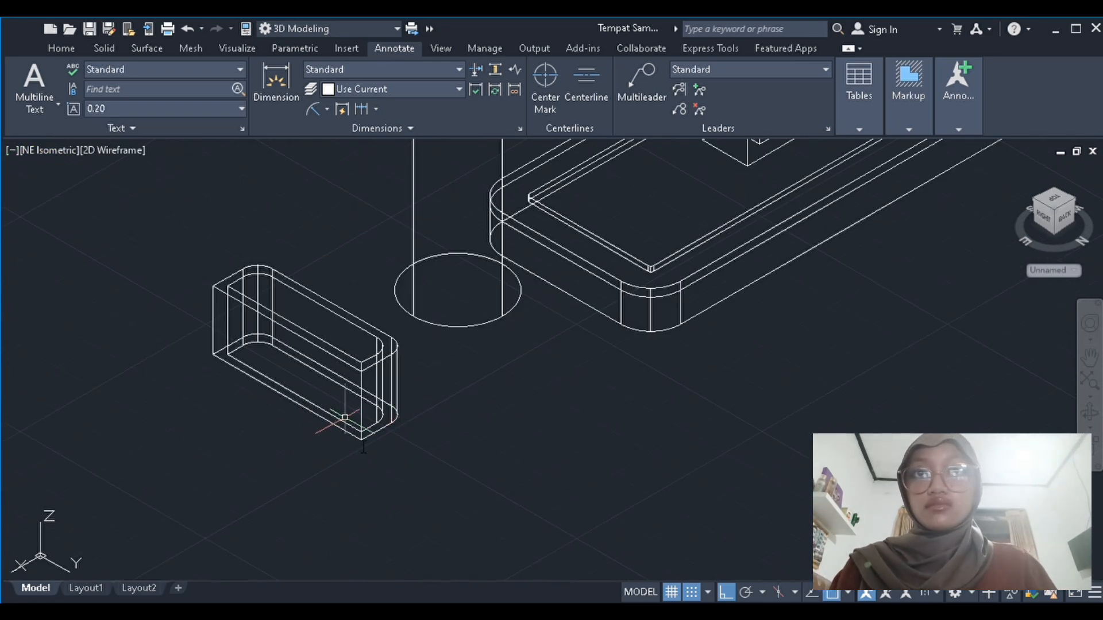
{"action": "scroll", "coordinate": [361, 425], "scroll_direction": "up", "scroll_amount": 5}
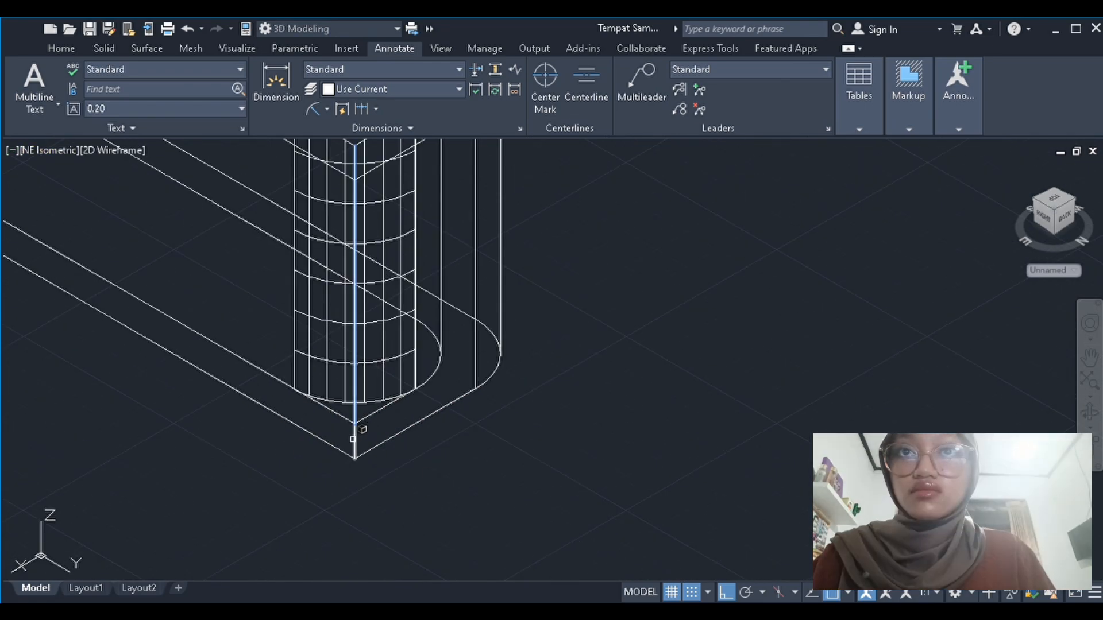
{"action": "scroll", "coordinate": [357, 414], "scroll_direction": "down", "scroll_amount": 2}
{"action": "scroll", "coordinate": [101, 189], "scroll_direction": "down", "scroll_amount": 2}
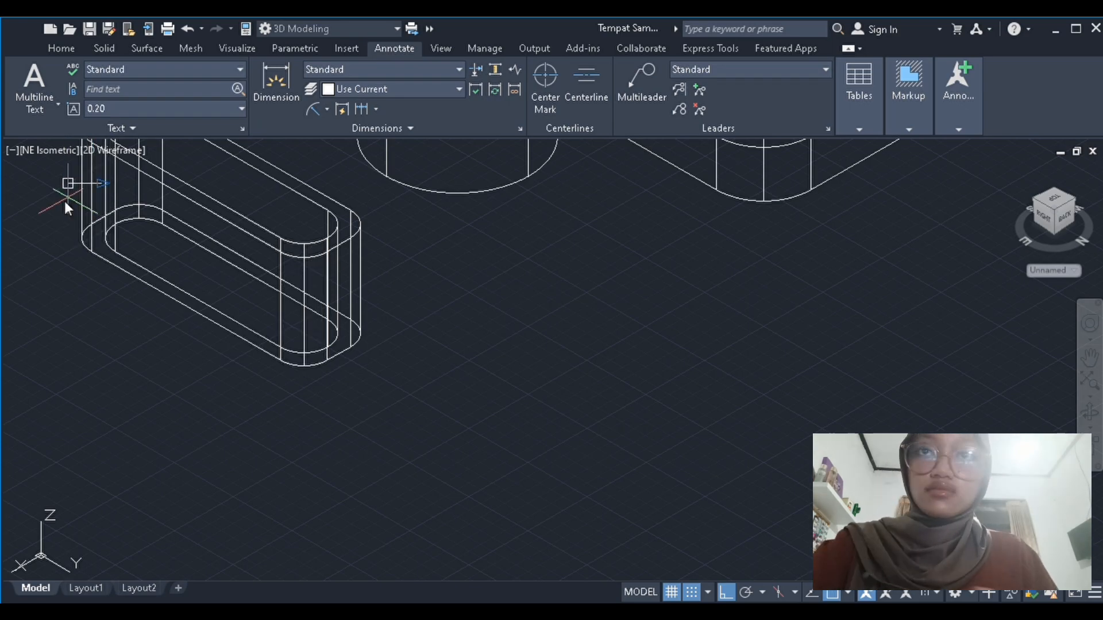
Return to the SW Isometric view and subtract the inner solid from the rounded box to hollow it
{"action": "scroll", "coordinate": [322, 339], "scroll_direction": "down", "scroll_amount": 5}
{"action": "scroll", "coordinate": [437, 271], "scroll_direction": "up", "scroll_amount": 2}
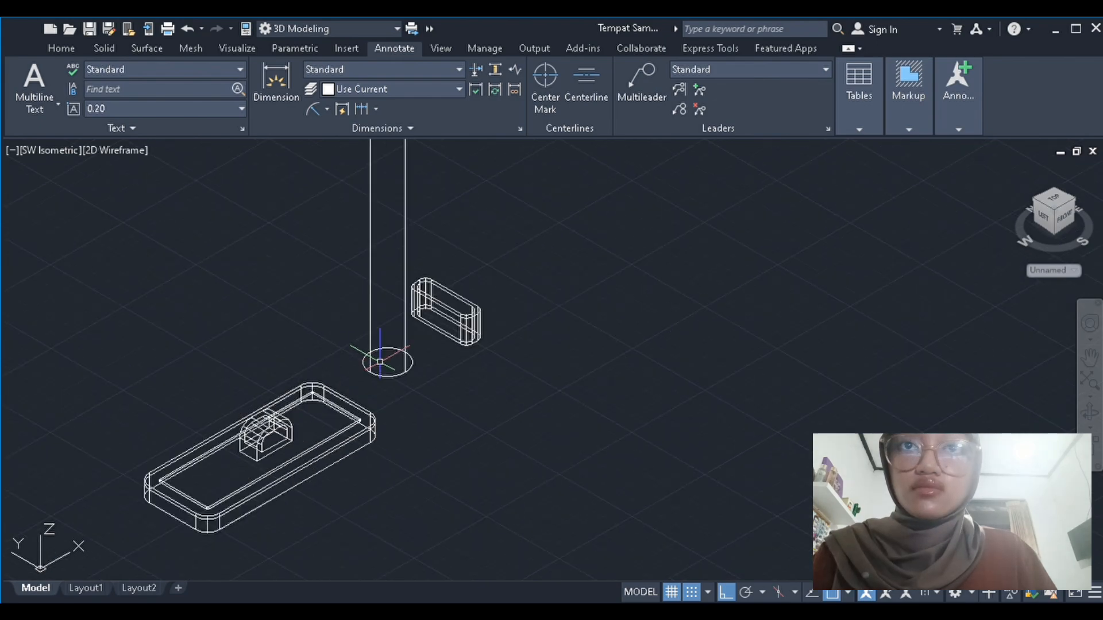
{"action": "left_click", "coordinate": [446, 315]}
{"action": "key", "text": "Escape"}
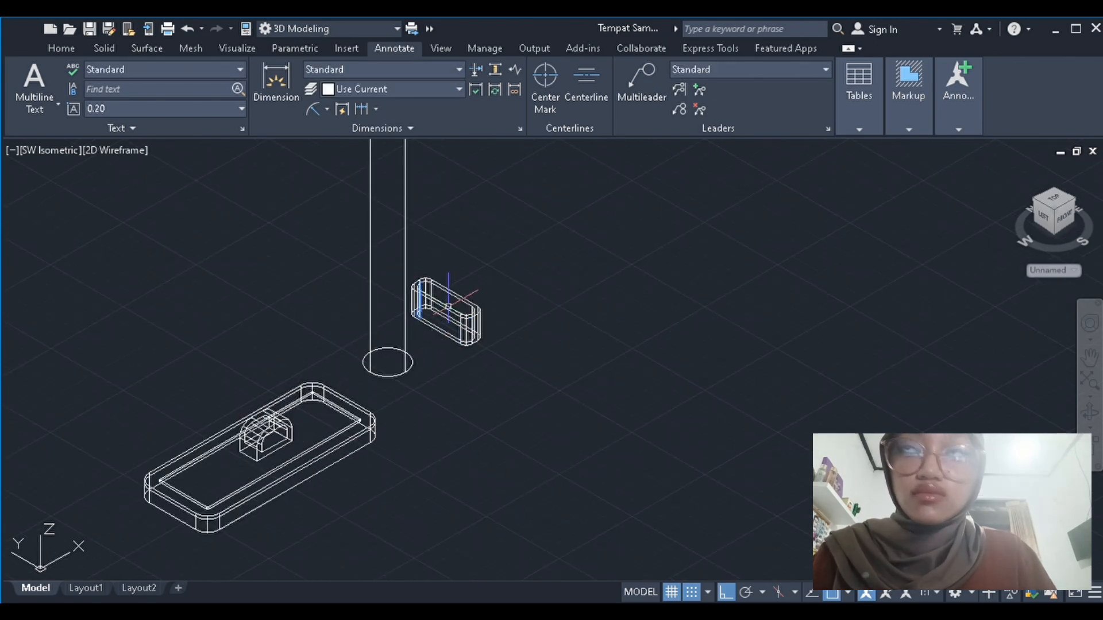
{"action": "scroll", "coordinate": [452, 308], "scroll_direction": "up", "scroll_amount": 6}
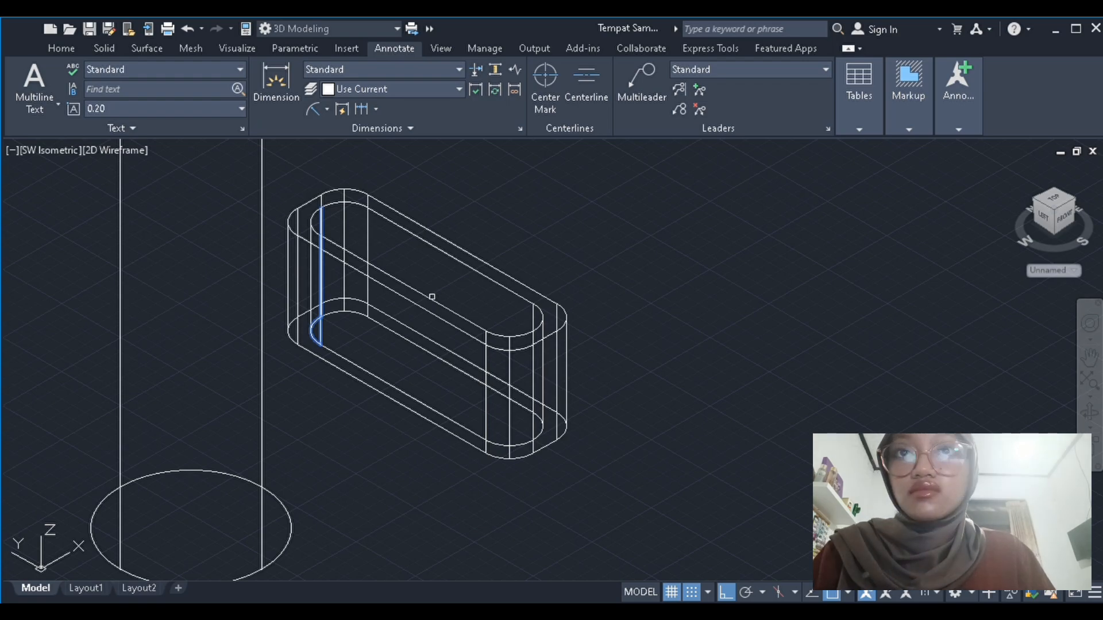
{"action": "scroll", "coordinate": [432, 298], "scroll_direction": "up", "scroll_amount": 4}
Display the model in the Conceptual visual style and delete the tall cylinder
{"action": "left_click", "coordinate": [136, 156]}
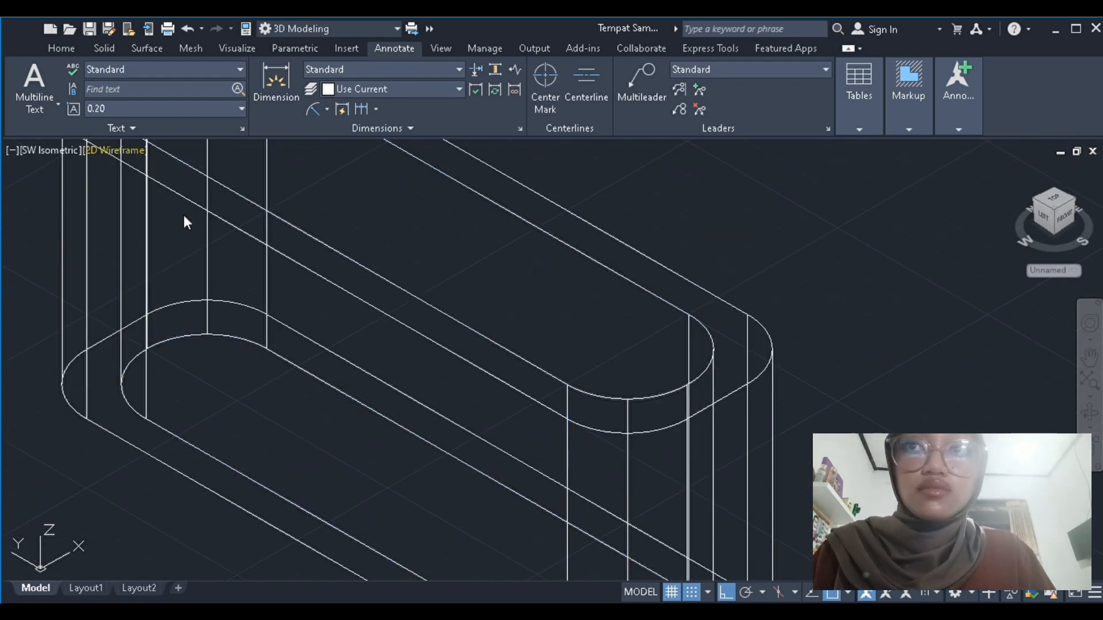
{"action": "left_click", "coordinate": [185, 221]}
{"action": "scroll", "coordinate": [271, 236], "scroll_direction": "down", "scroll_amount": 4}
{"action": "scroll", "coordinate": [669, 280], "scroll_direction": "down", "scroll_amount": 4}
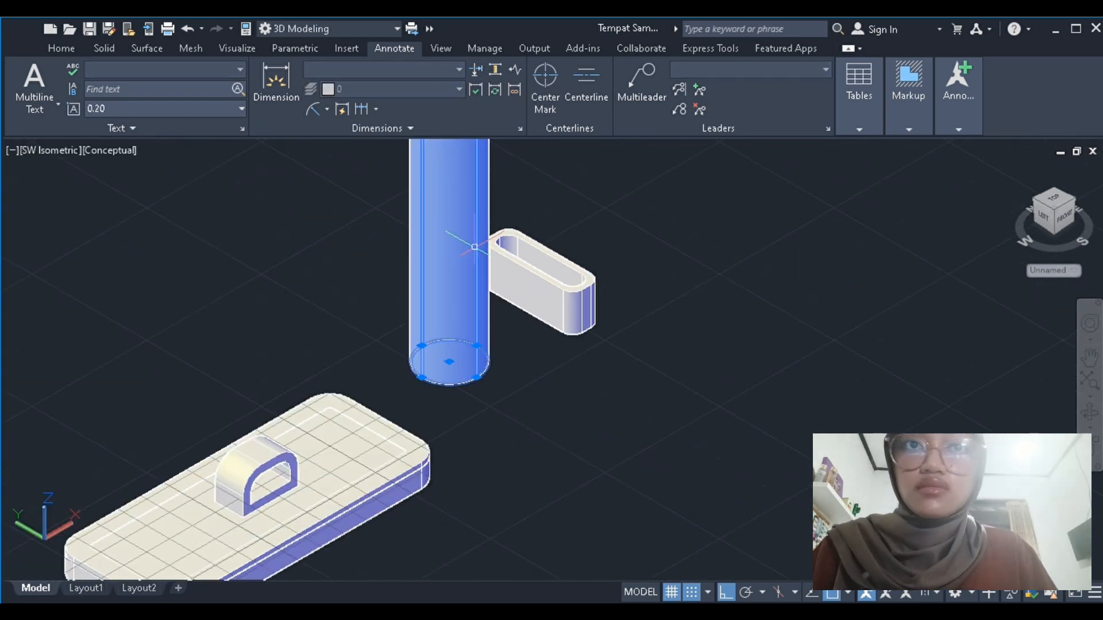
{"action": "key", "text": "Delete"}
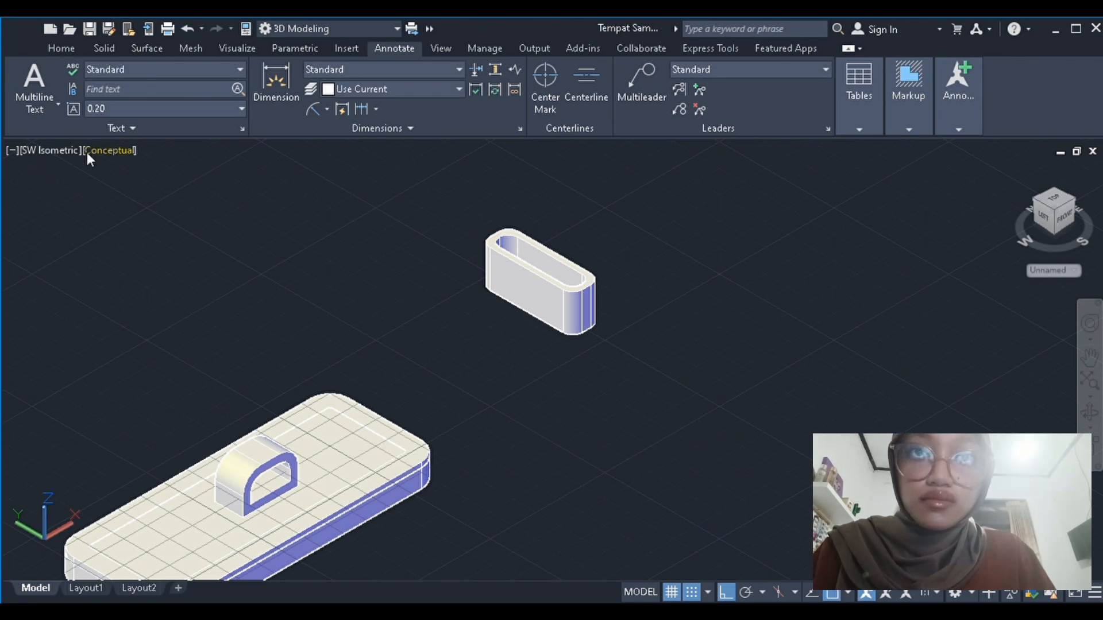
Return to 2D Wireframe in the Top view and draw a small circle between the slab and the hollow box
{"action": "left_click", "coordinate": [89, 154]}
{"action": "left_click", "coordinate": [134, 195]}
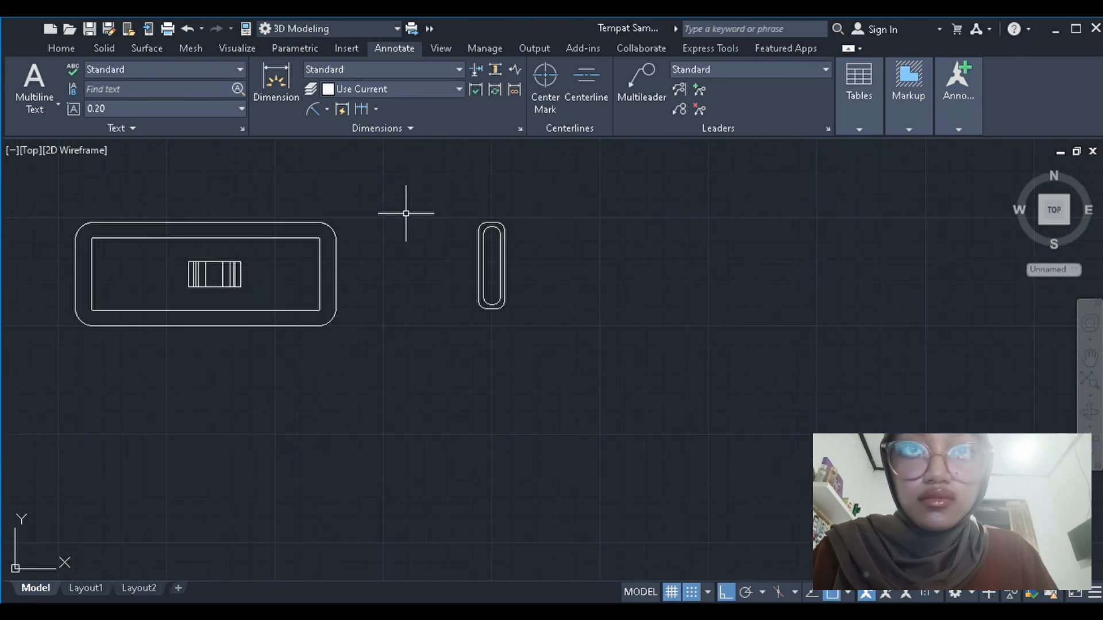
{"action": "scroll", "coordinate": [406, 216], "scroll_direction": "up", "scroll_amount": 3}
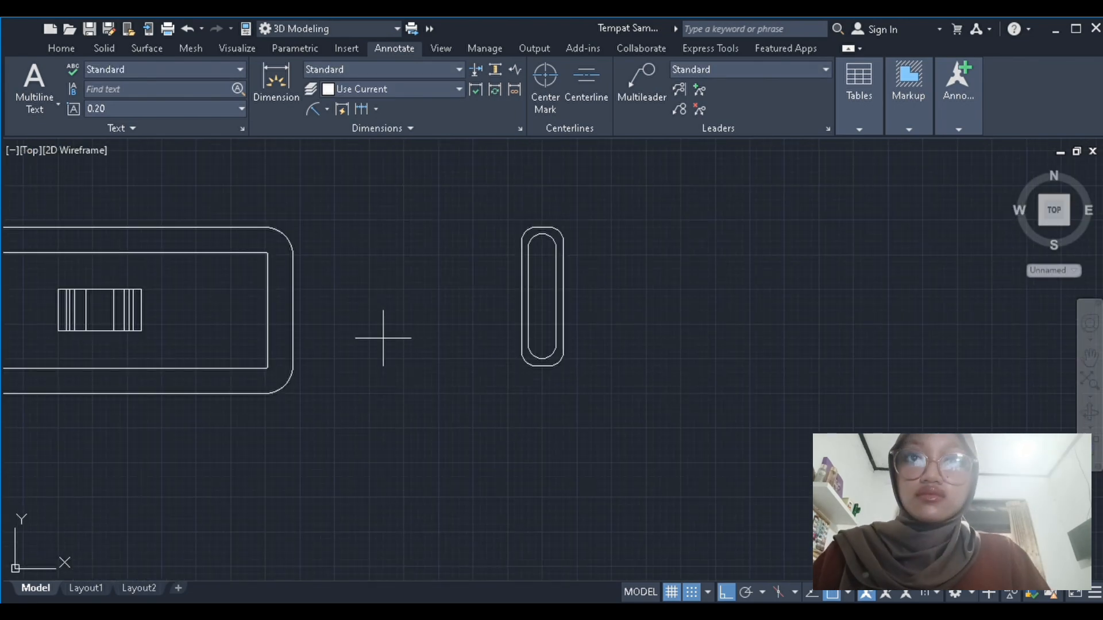
{"action": "left_click", "coordinate": [383, 303]}
{"action": "left_click", "coordinate": [411, 310]}
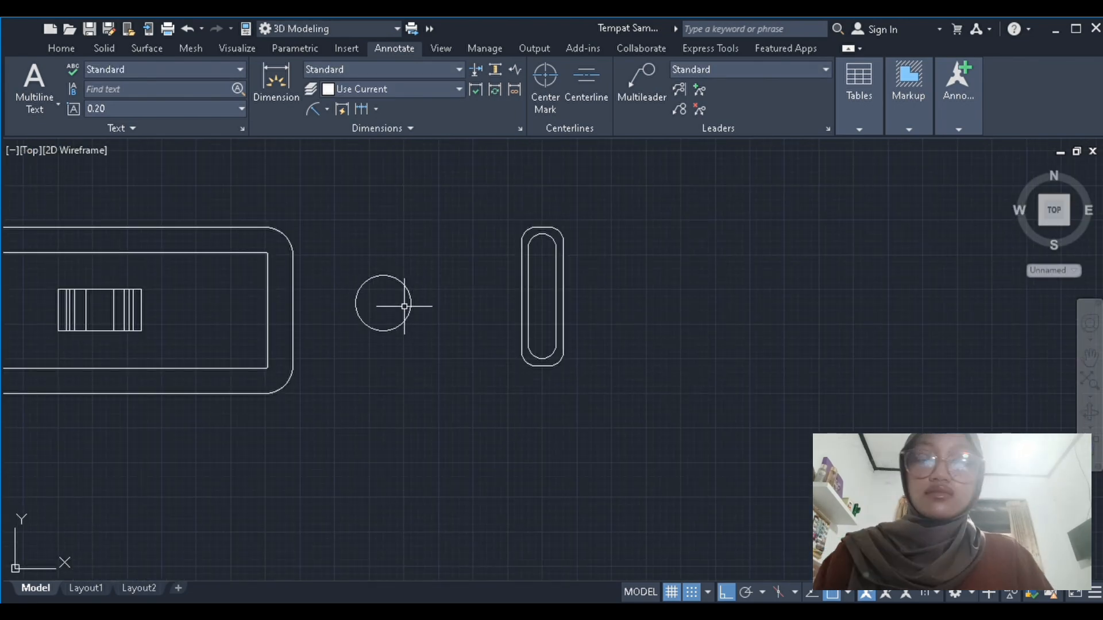
Switch to the SW Isometric view and extrude the small circle upward into a tall cylinder
{"action": "left_click", "coordinate": [27, 153]}
{"action": "left_click", "coordinate": [94, 288]}
{"action": "scroll", "coordinate": [390, 362], "scroll_direction": "down", "scroll_amount": 4}
{"action": "left_click", "coordinate": [504, 331]}
{"action": "type", "text": "ext"}
{"action": "key", "text": "Return"}
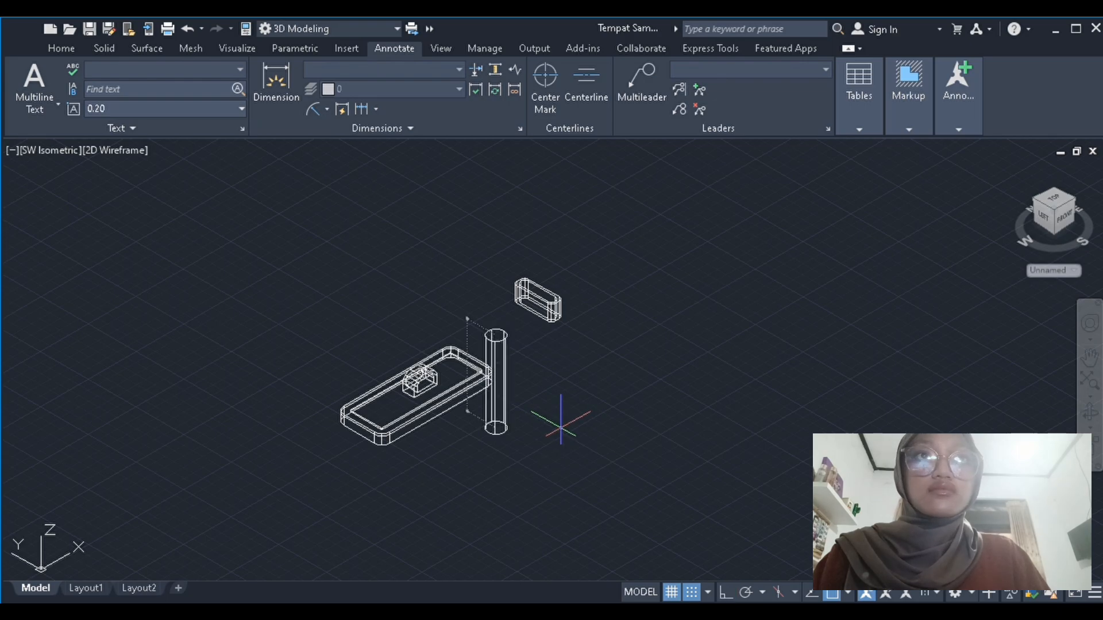
{"action": "key", "text": "Return"}
{"action": "left_click", "coordinate": [504, 340]}
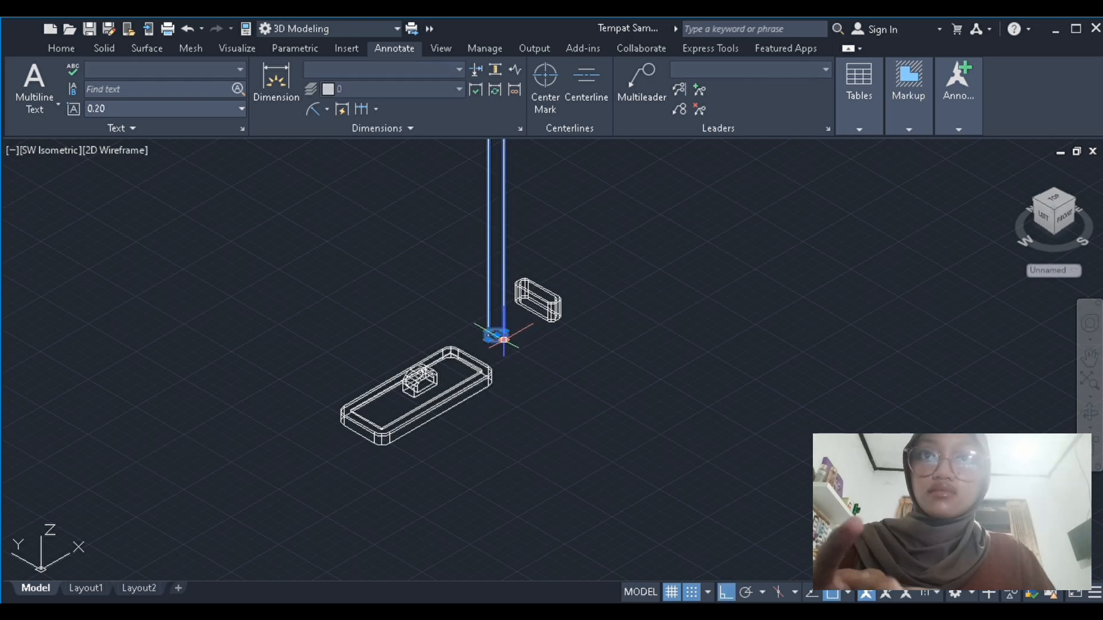
{"action": "type", "text": "m"}
{"action": "key", "text": "Return"}
{"action": "left_click", "coordinate": [496, 335]}
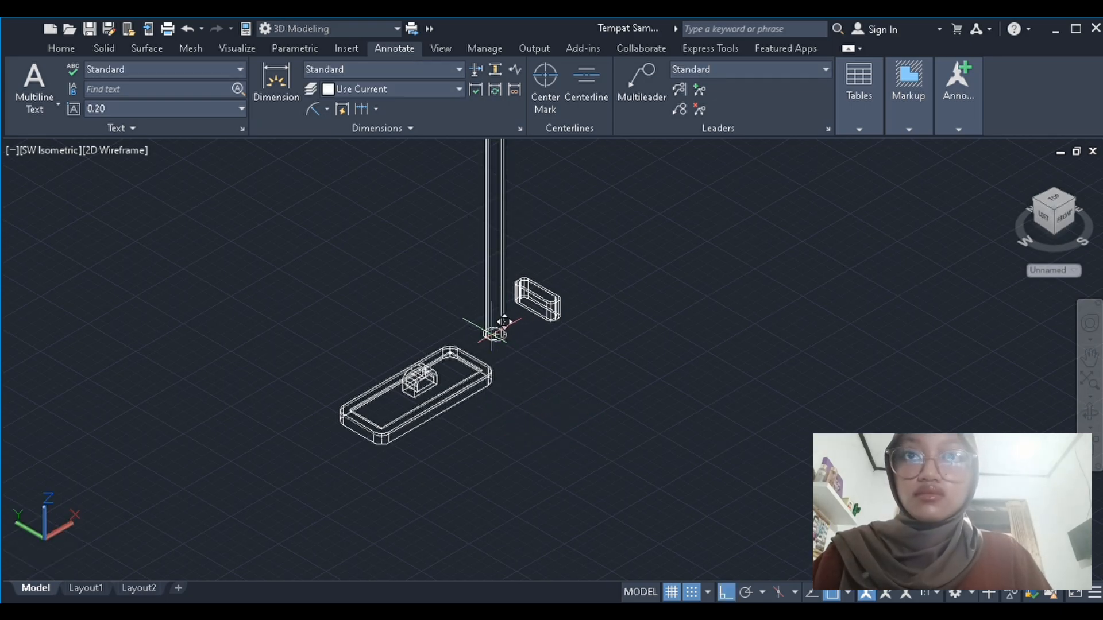
{"action": "scroll", "coordinate": [419, 373], "scroll_direction": "up", "scroll_amount": 6}
{"action": "key", "text": "Escape"}
Display the model in the Hidden visual style and move the tall cylinder by its base onto the top of the slab's rounded-top box
{"action": "left_click", "coordinate": [125, 155]}
{"action": "left_click", "coordinate": [135, 221]}
{"action": "scroll", "coordinate": [247, 229], "scroll_direction": "down", "scroll_amount": 2}
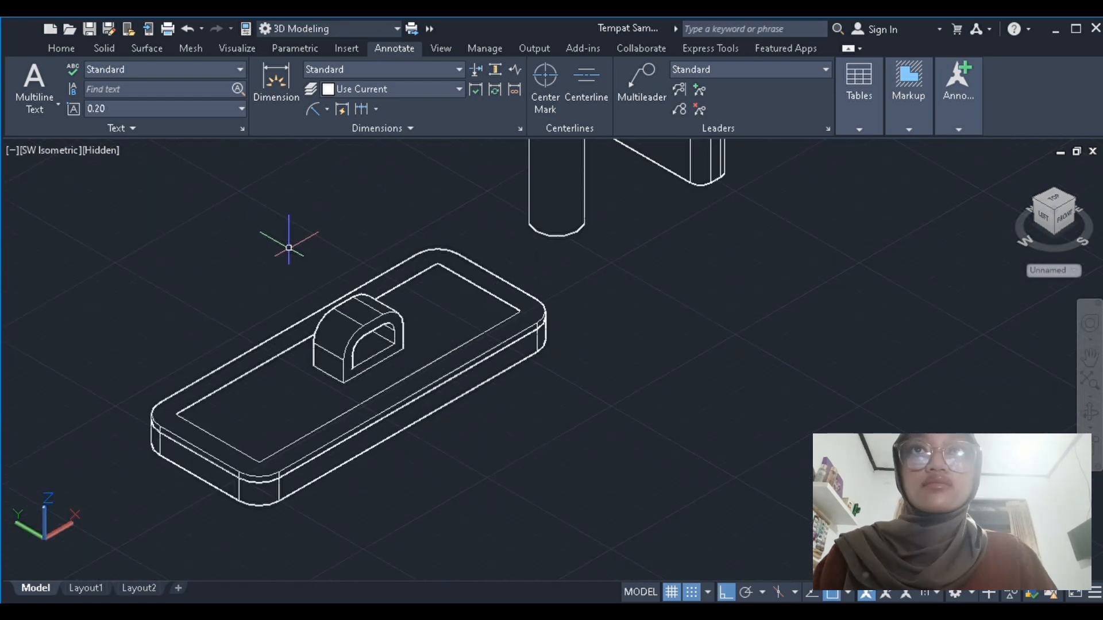
{"action": "left_click", "coordinate": [564, 231]}
{"action": "key", "text": "Escape"}
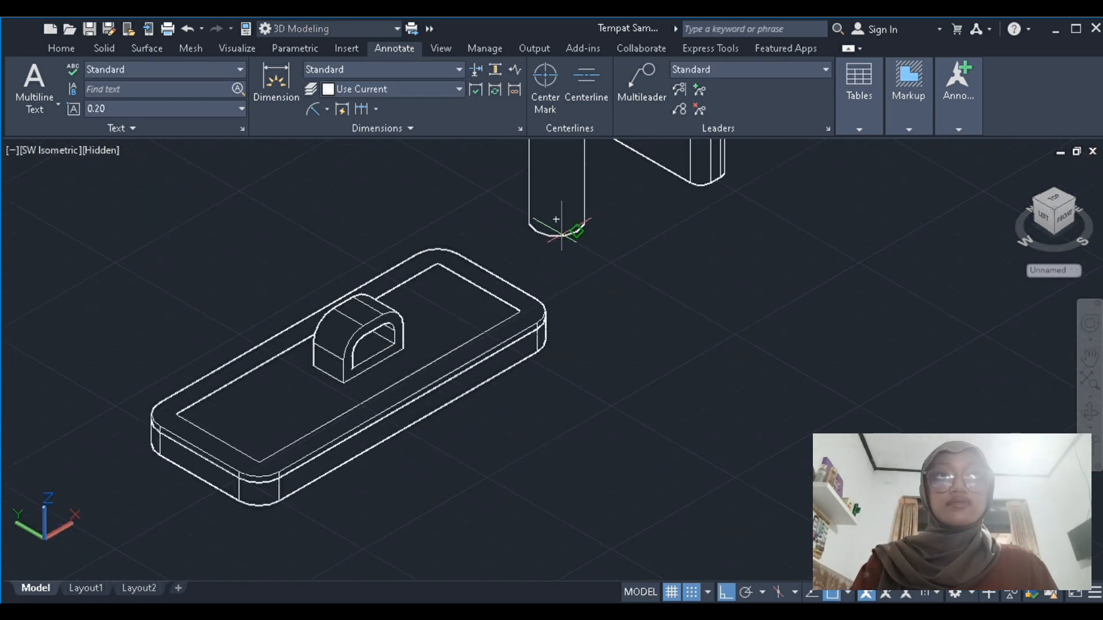
{"action": "left_click", "coordinate": [562, 232]}
{"action": "left_click", "coordinate": [355, 319]}
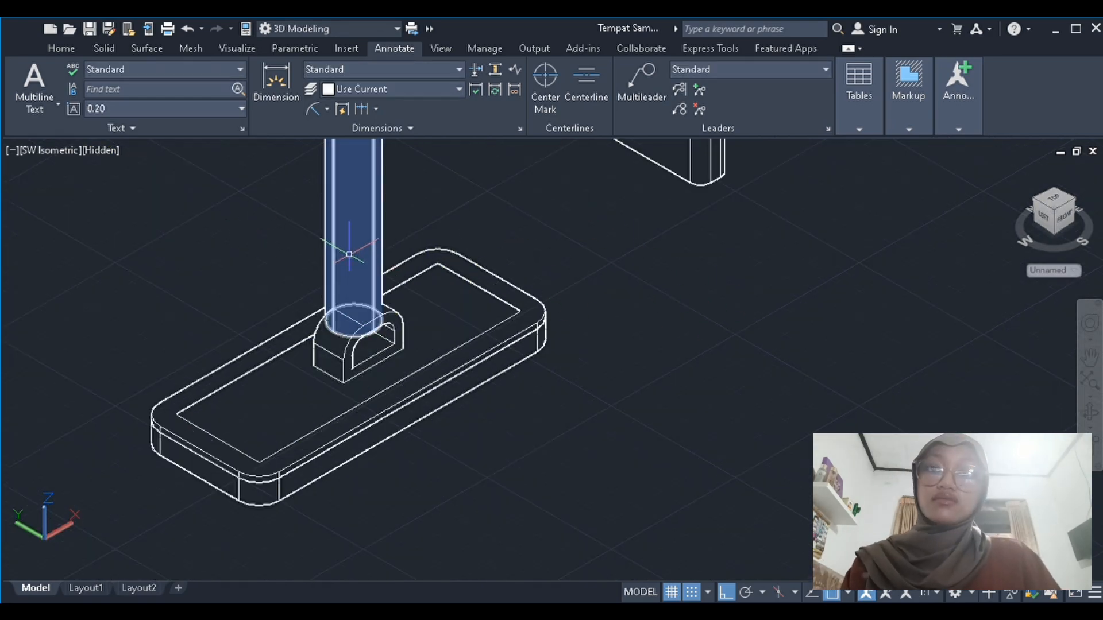
Check the placed cylinder in the Conceptual and Hidden visual styles, and return to 2D Wireframe
{"action": "left_click", "coordinate": [92, 149]}
{"action": "left_click", "coordinate": [153, 204]}
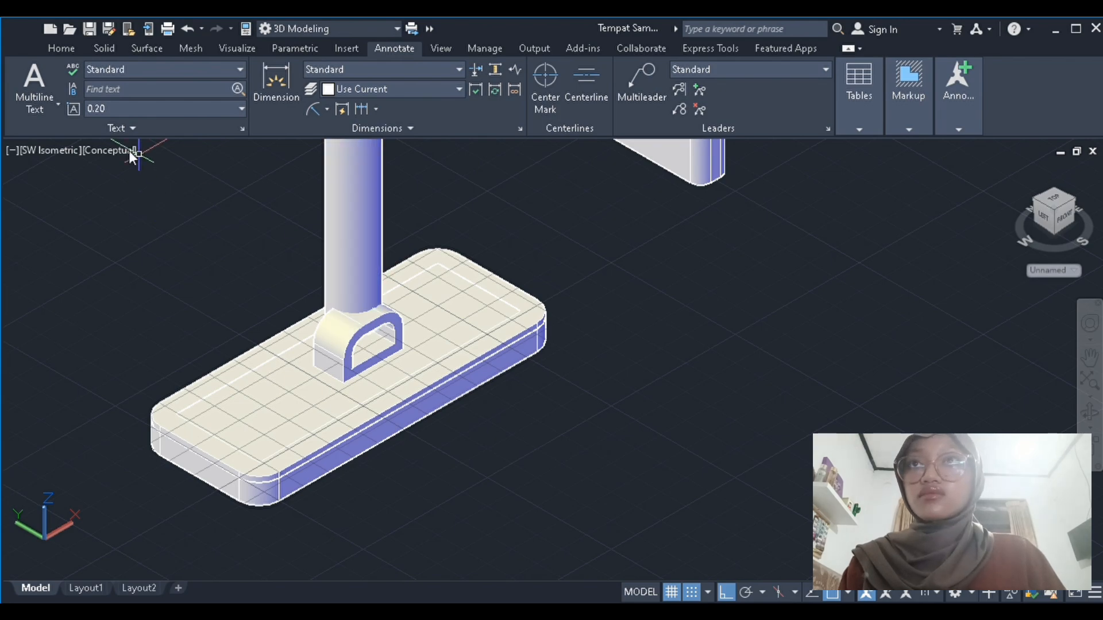
{"action": "left_click", "coordinate": [187, 227]}
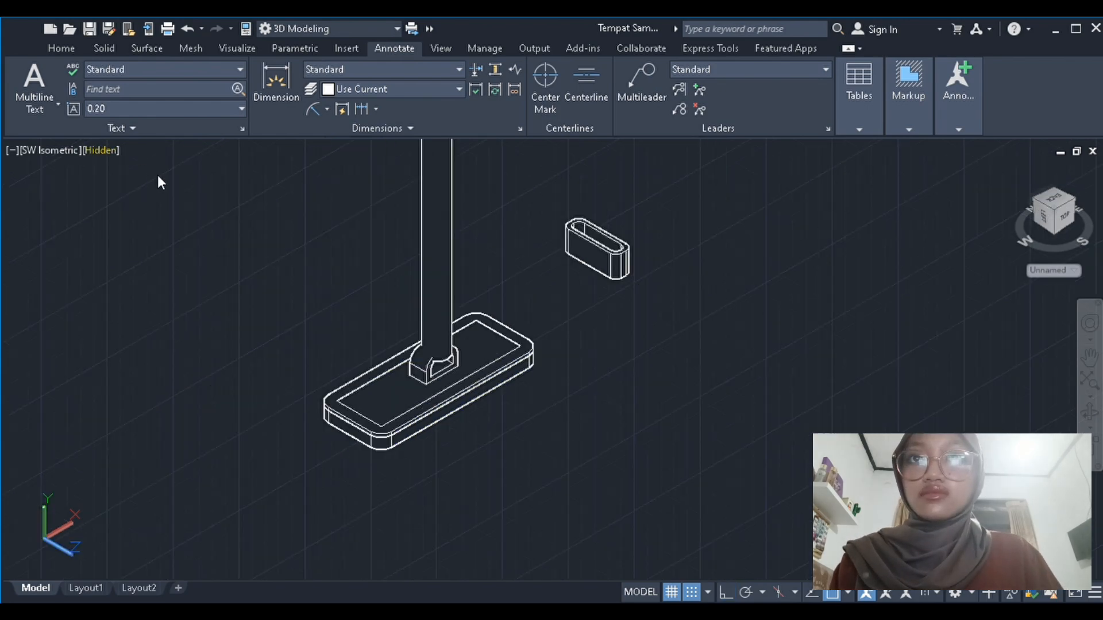
{"action": "left_click", "coordinate": [159, 177]}
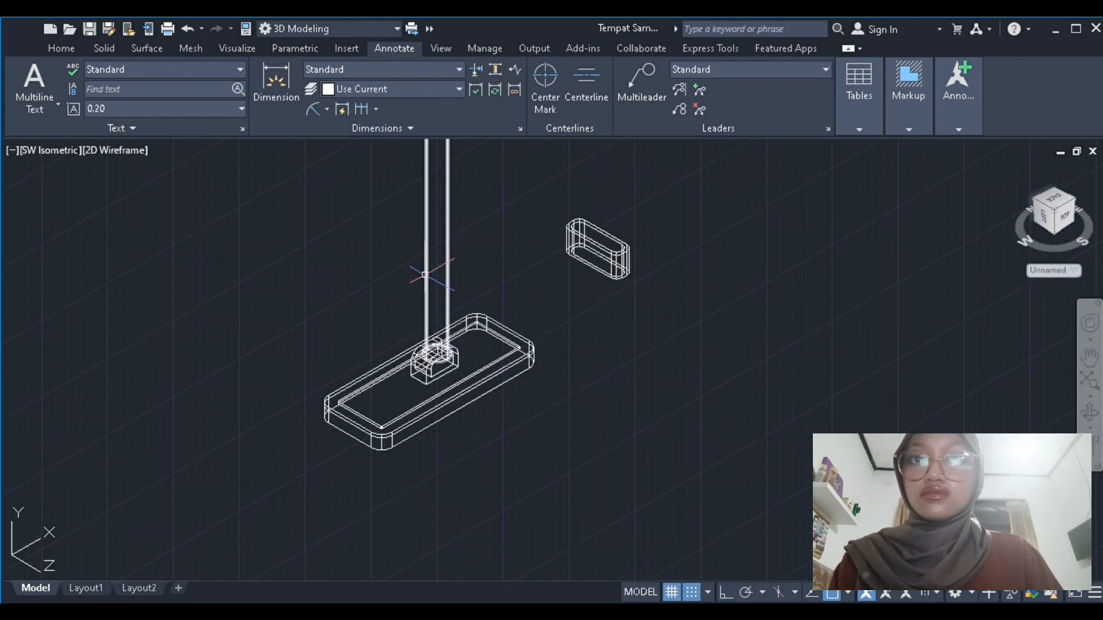
Switch the viewport to the Hidden visual style for a close view of where the pole meets the base
{"action": "left_click", "coordinate": [426, 274]}
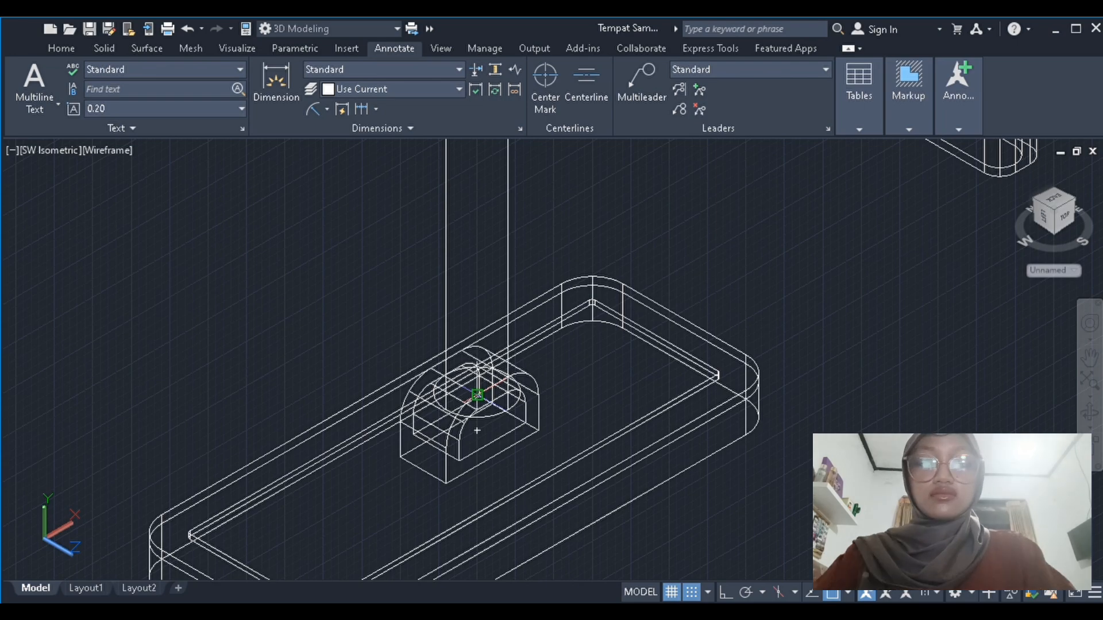
{"action": "left_click", "coordinate": [107, 152]}
{"action": "left_click", "coordinate": [152, 195]}
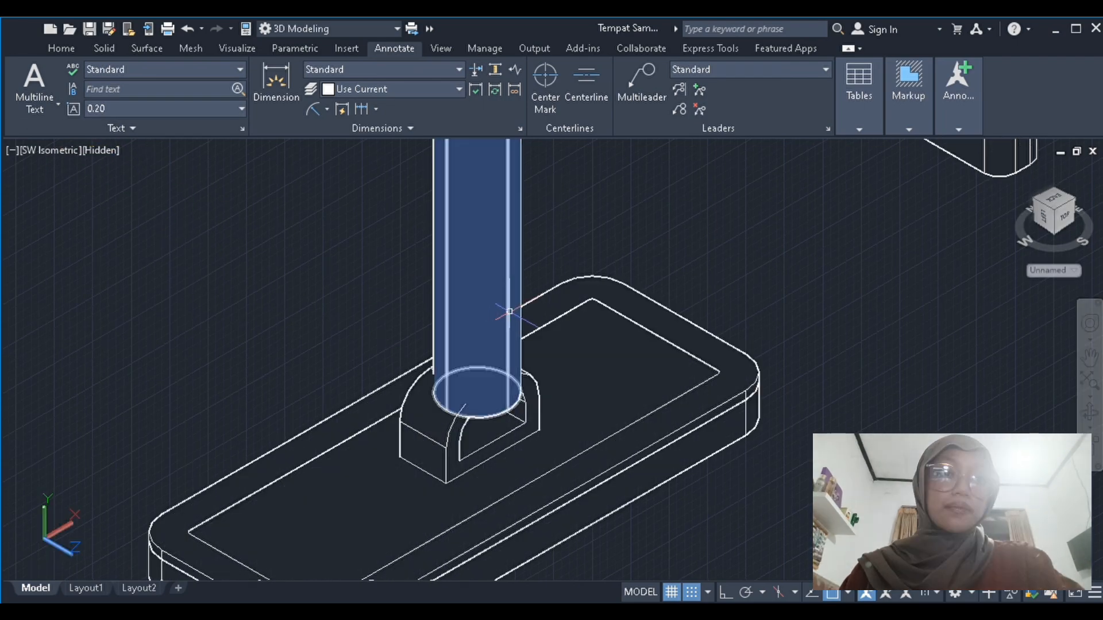
{"action": "left_click", "coordinate": [506, 313]}
{"action": "key", "text": "Return"}
{"action": "left_click", "coordinate": [477, 368]}
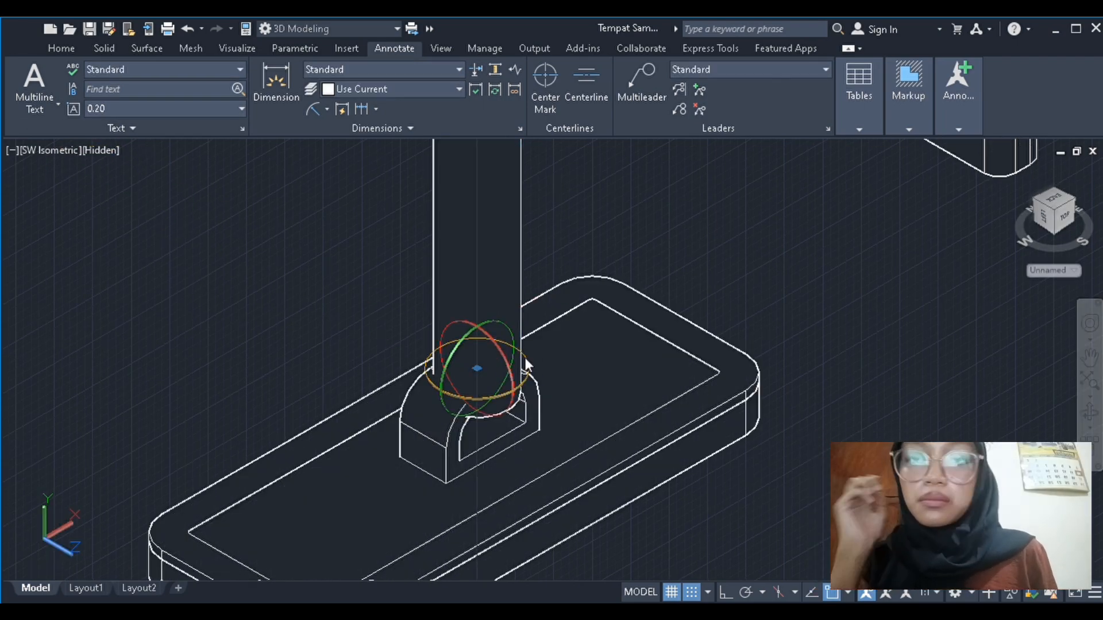
{"action": "key", "text": "Escape"}
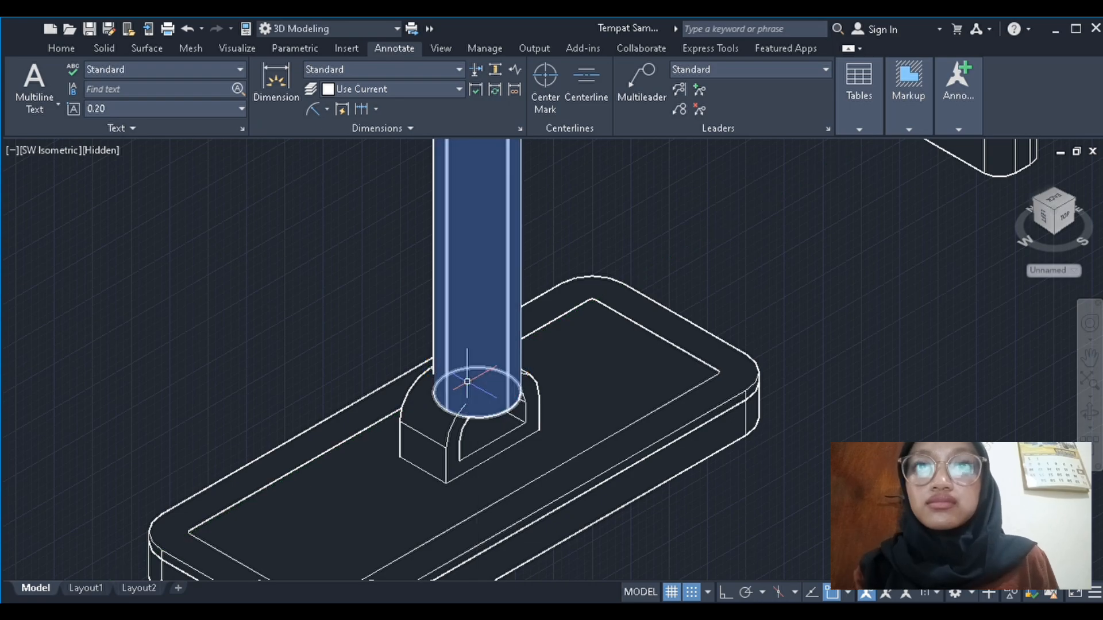
Rotate the pole in 3D around the X axis, using the centre of its bottom end as base point, so it leans slightly
{"action": "left_click", "coordinate": [467, 382]}
{"action": "key", "text": "Return"}
{"action": "left_click", "coordinate": [477, 393]}
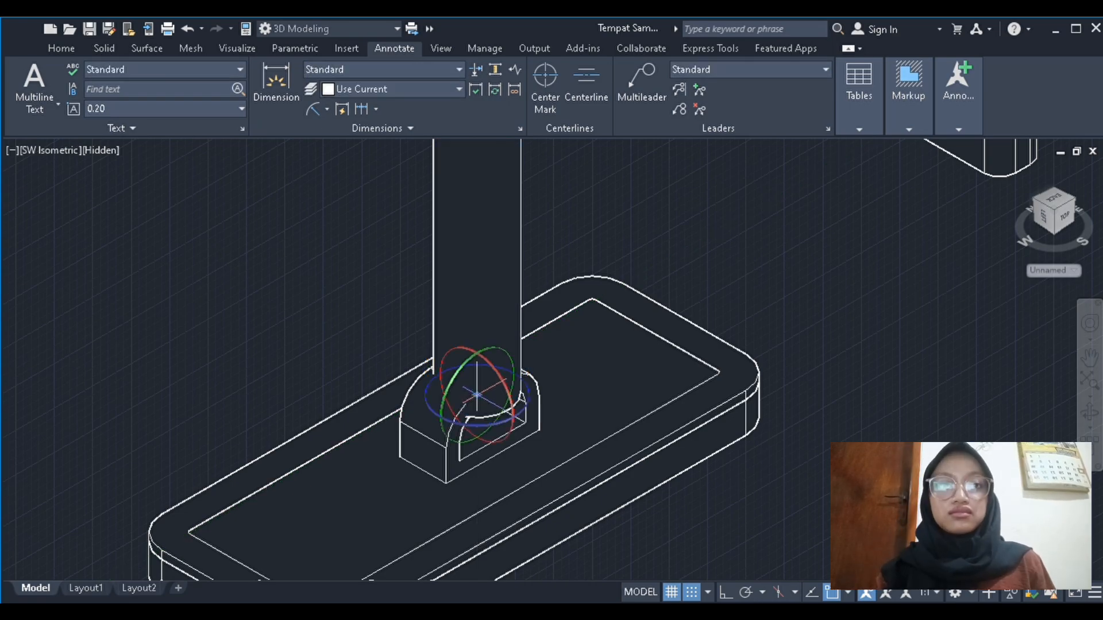
{"action": "left_click", "coordinate": [462, 386]}
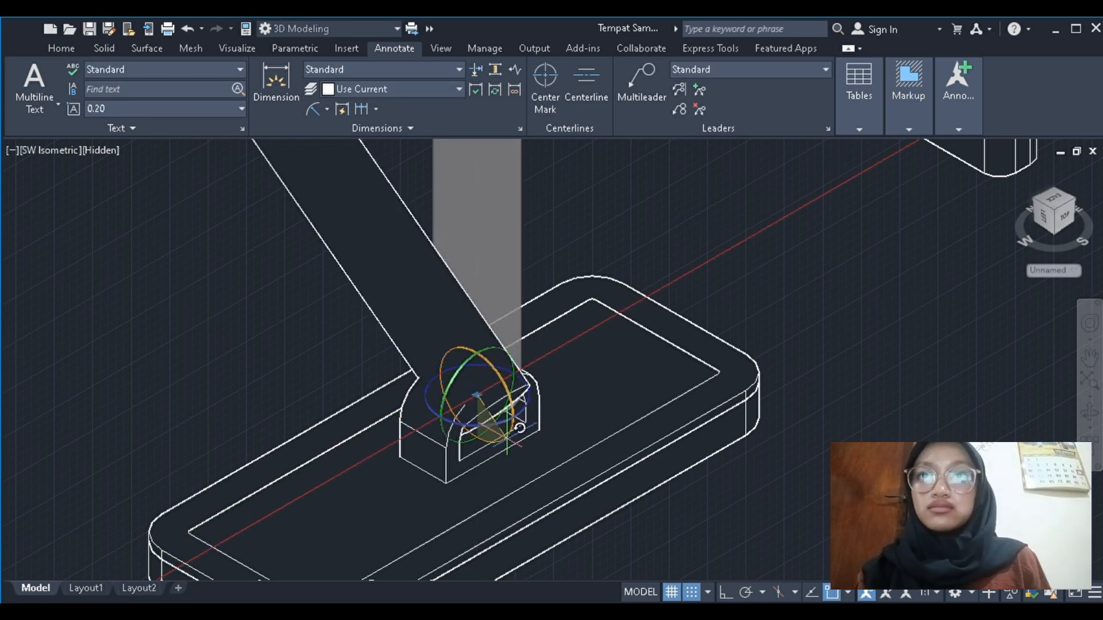
{"action": "scroll", "coordinate": [500, 445], "scroll_direction": "down", "scroll_amount": 5}
{"action": "scroll", "coordinate": [503, 445], "scroll_direction": "down", "scroll_amount": 4}
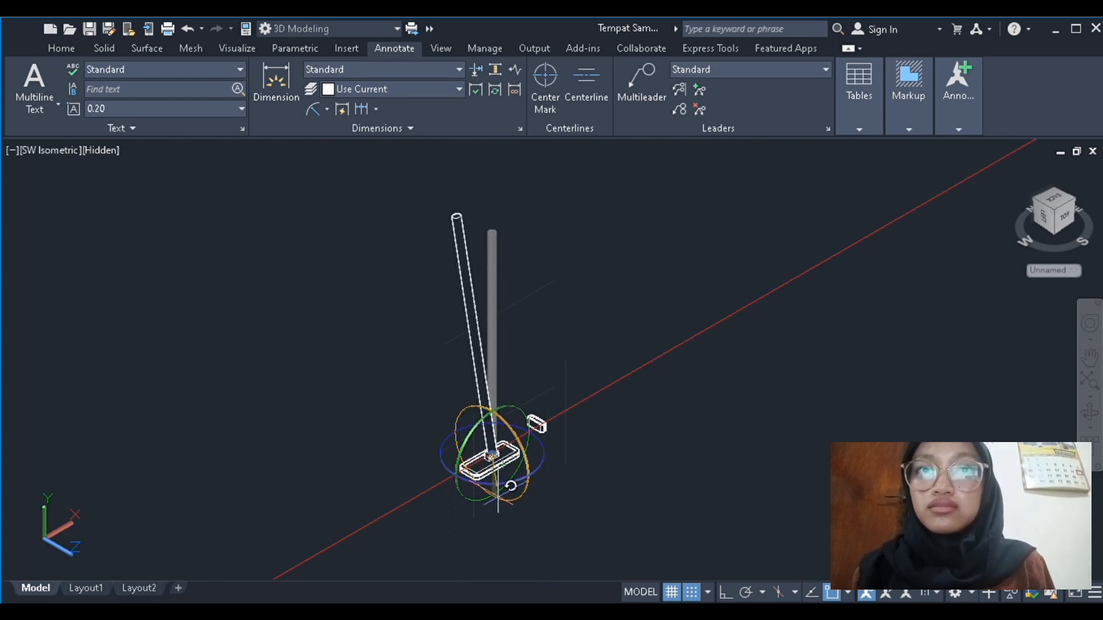
{"action": "left_click", "coordinate": [498, 496]}
Display the model in the Conceptual visual style to check how the tilted pole meets the base bracket
{"action": "left_click", "coordinate": [94, 153]}
{"action": "left_click", "coordinate": [151, 202]}
{"action": "scroll", "coordinate": [503, 473], "scroll_direction": "up", "scroll_amount": 4}
{"action": "scroll", "coordinate": [503, 473], "scroll_direction": "up", "scroll_amount": 4}
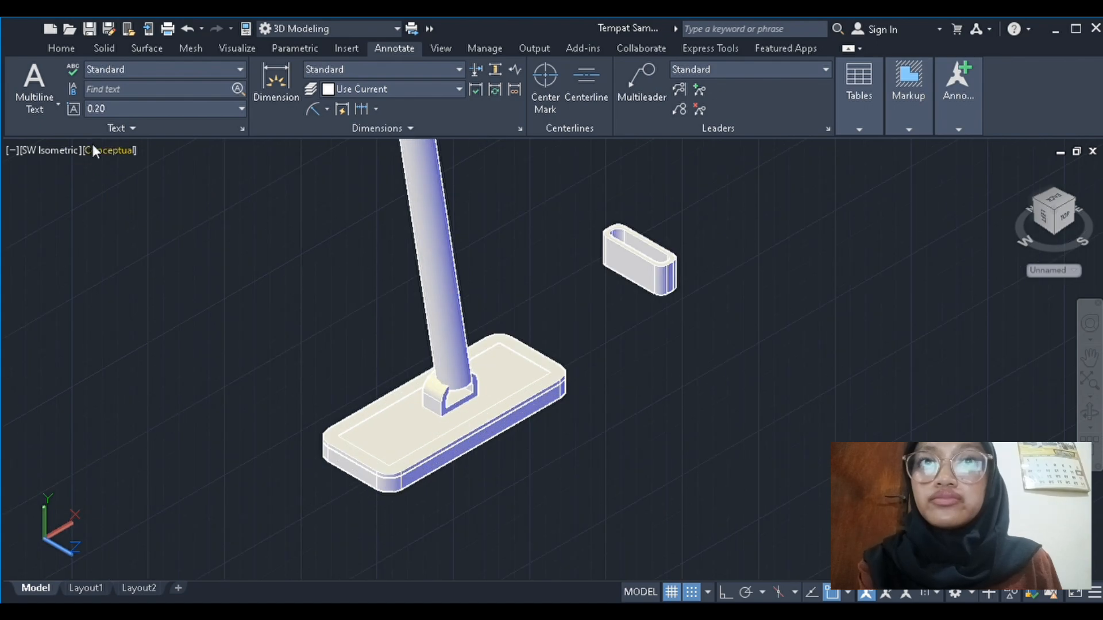
Try the 2D Wireframe visual style, and return the viewport to Hidden
{"action": "left_click", "coordinate": [93, 151]}
{"action": "left_click", "coordinate": [133, 185]}
{"action": "left_click", "coordinate": [629, 265]}
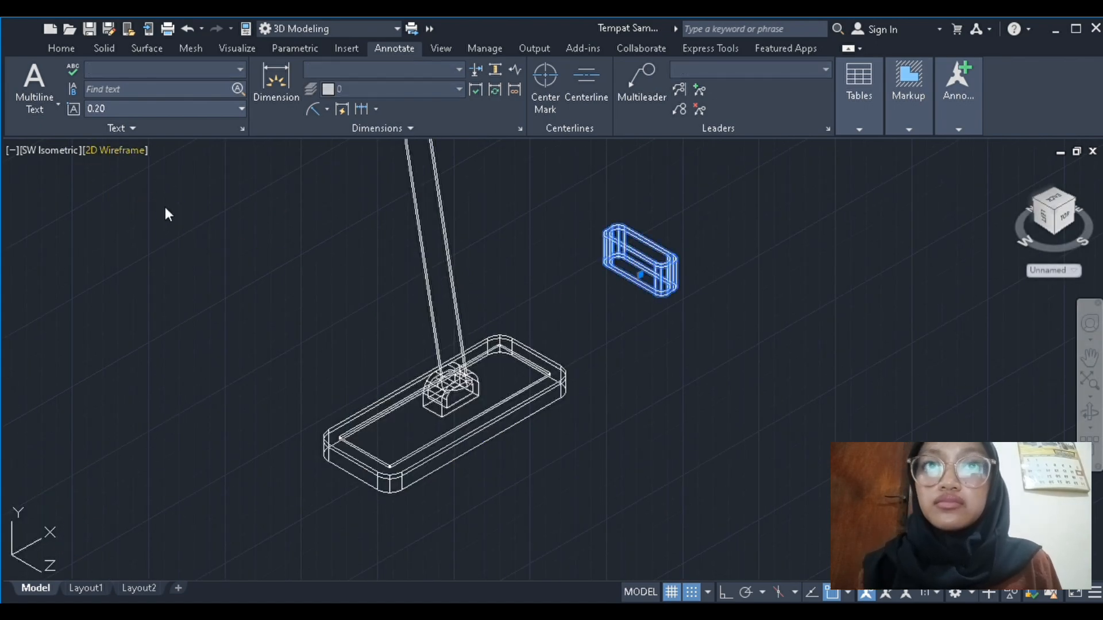
{"action": "left_click", "coordinate": [165, 208]}
{"action": "left_click", "coordinate": [102, 149]}
{"action": "left_click", "coordinate": [143, 221]}
Move the oval ring with 3D Move along the X axis to the pole and up along the vertical gizmo axis, fine-tuning its X position
{"action": "left_click", "coordinate": [642, 260]}
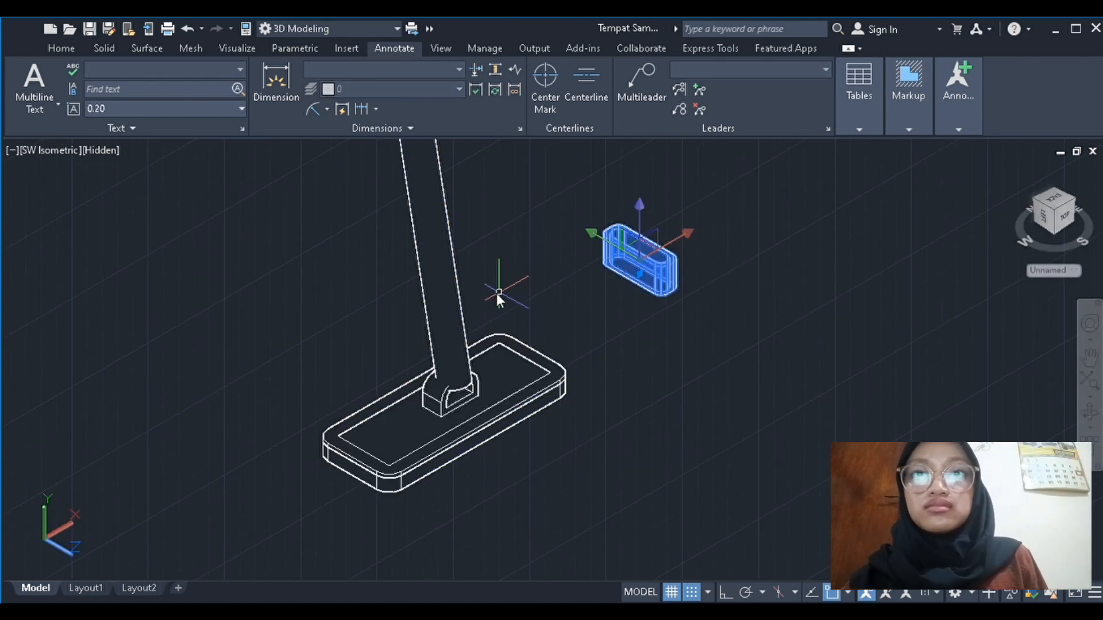
{"action": "key", "text": "Return"}
{"action": "left_click", "coordinate": [668, 245]}
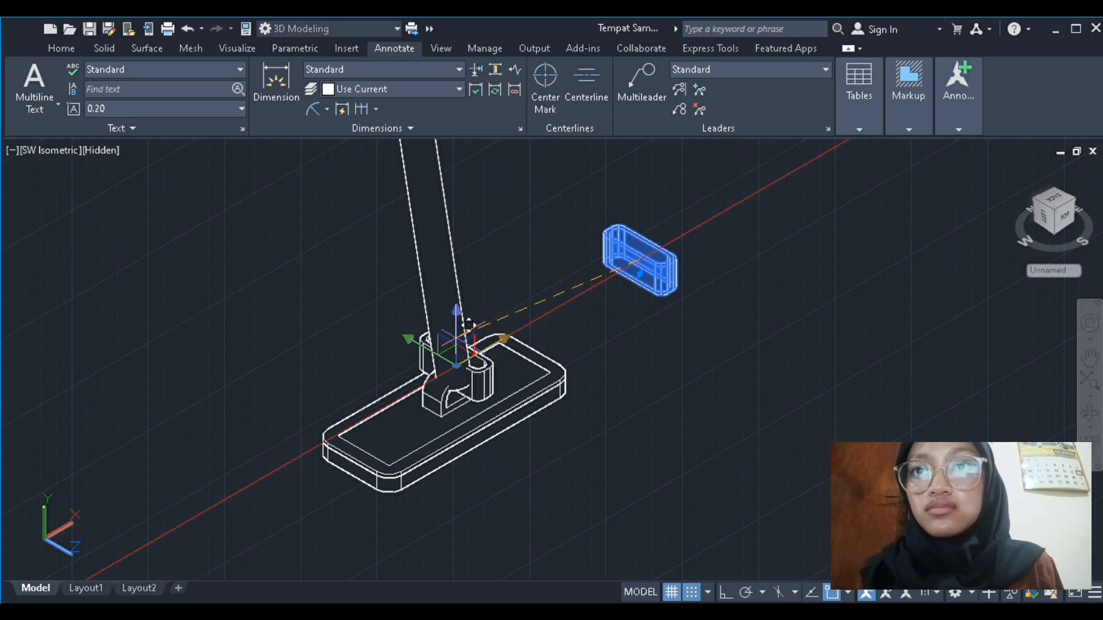
{"action": "left_click", "coordinate": [445, 368]}
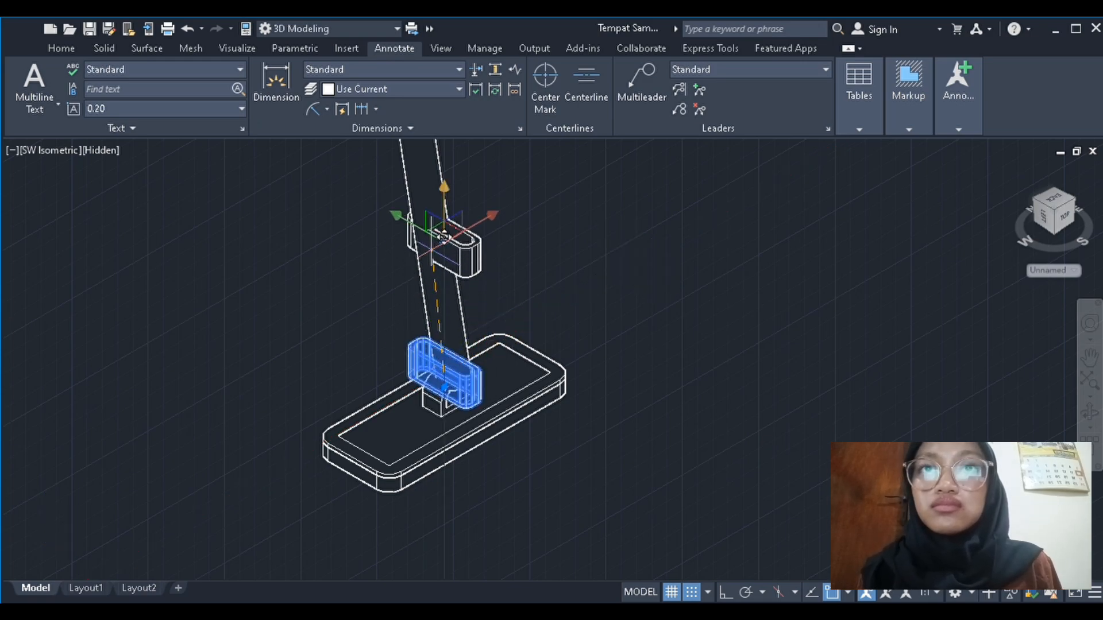
{"action": "left_click", "coordinate": [469, 196]}
{"action": "left_click", "coordinate": [461, 207]}
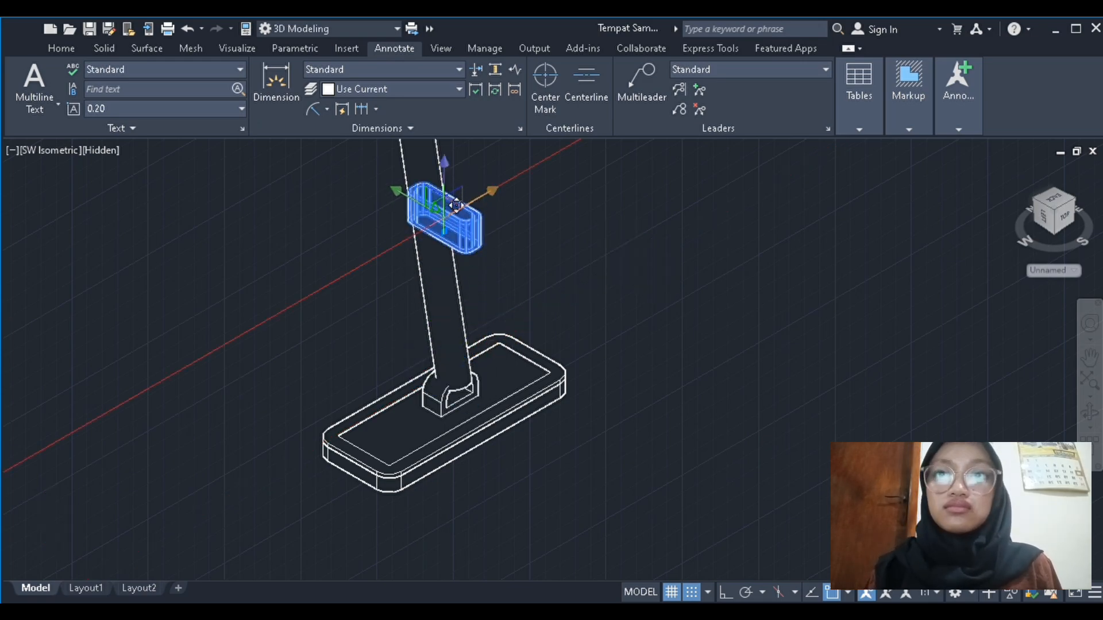
{"action": "left_click", "coordinate": [469, 202]}
{"action": "key", "text": "Escape"}
In the SE Isometric view, shift the oval ring along the Y axis so it wraps around the pole evenly
{"action": "left_click", "coordinate": [60, 151]}
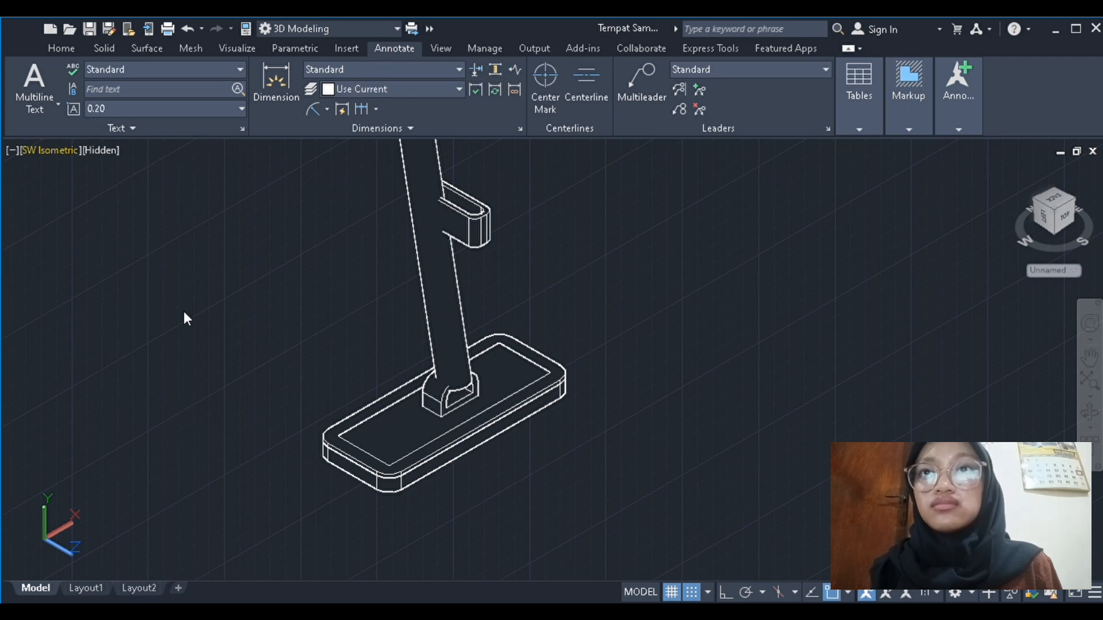
{"action": "left_click", "coordinate": [184, 313]}
{"action": "middle_click_drag", "start_coordinate": [517, 461], "coordinate": [425, 323]}
{"action": "scroll", "coordinate": [426, 323], "scroll_direction": "up", "scroll_amount": 3}
{"action": "left_click", "coordinate": [426, 323]}
{"action": "left_click", "coordinate": [459, 303]}
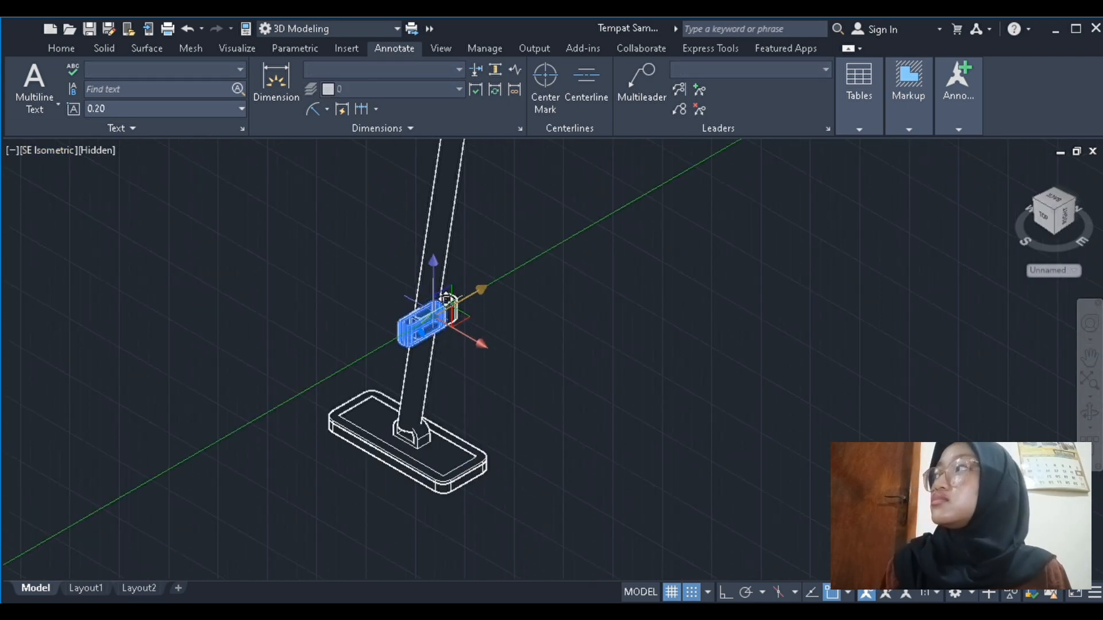
{"action": "left_click", "coordinate": [471, 296]}
{"action": "key", "text": "Escape"}
Try to reposition the oval ring a short distance along the X axis with the Move command
{"action": "scroll", "coordinate": [408, 333], "scroll_direction": "up", "scroll_amount": 4}
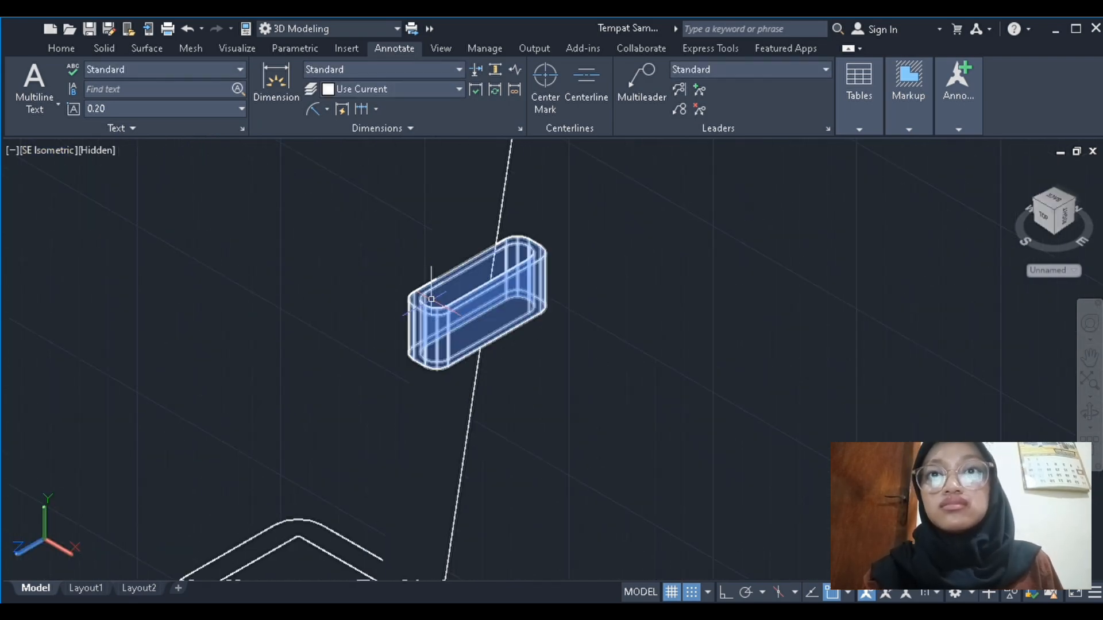
{"action": "left_click", "coordinate": [428, 309]}
{"action": "type", "text": "m"}
{"action": "key", "text": "Return"}
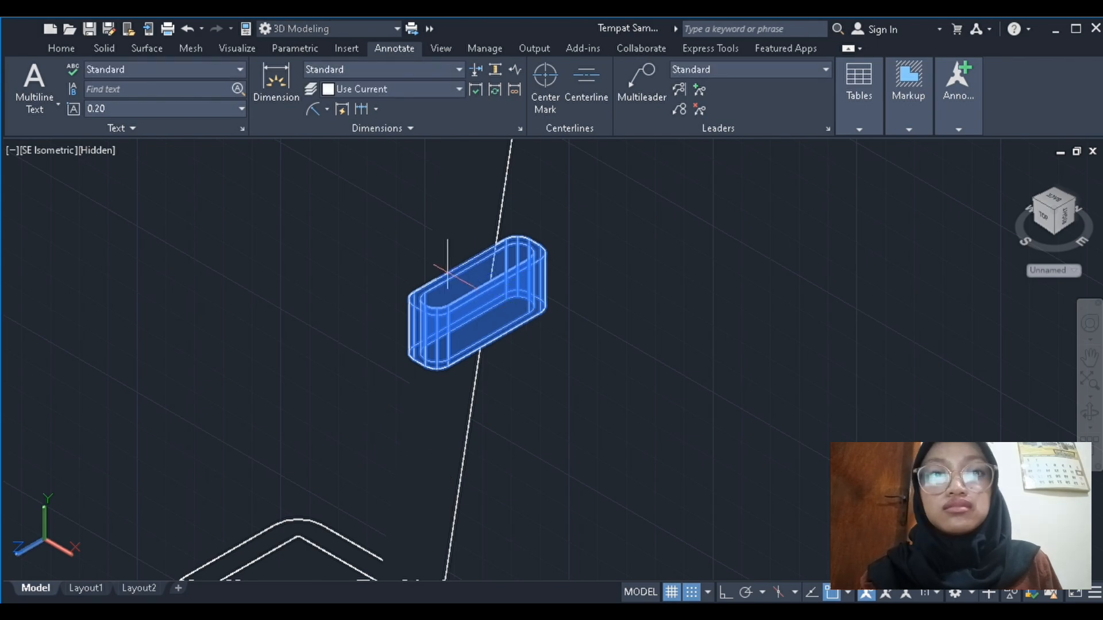
{"action": "left_click", "coordinate": [460, 267]}
{"action": "left_click", "coordinate": [425, 250]}
{"action": "left_click", "coordinate": [423, 249]}
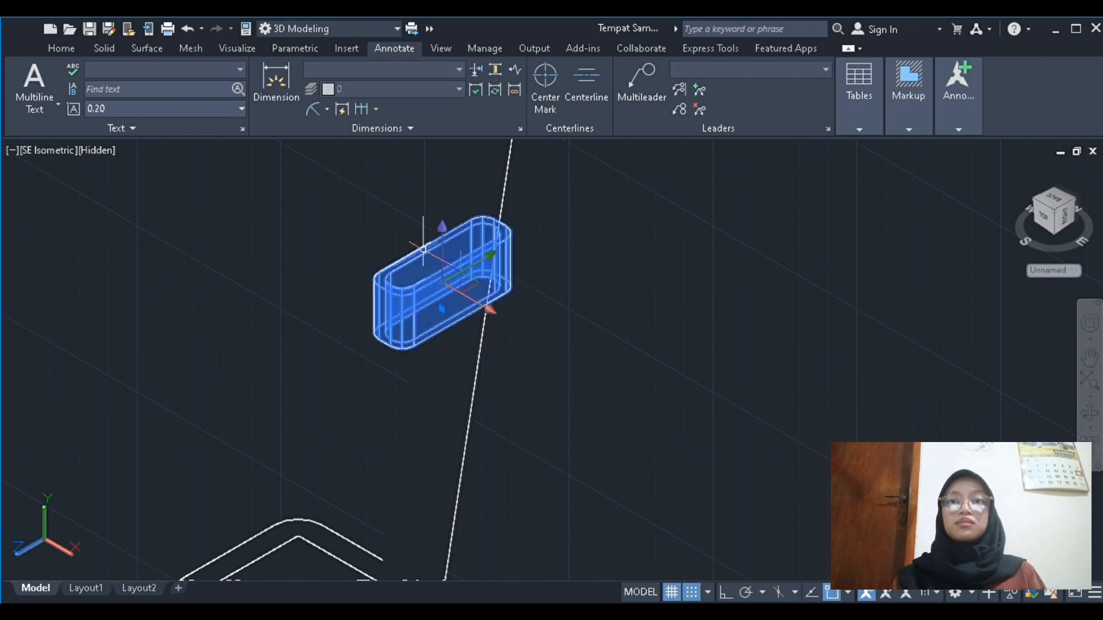
Undo the last move of the oval ring
{"action": "key", "text": "Escape"}
{"action": "left_click", "coordinate": [453, 263]}
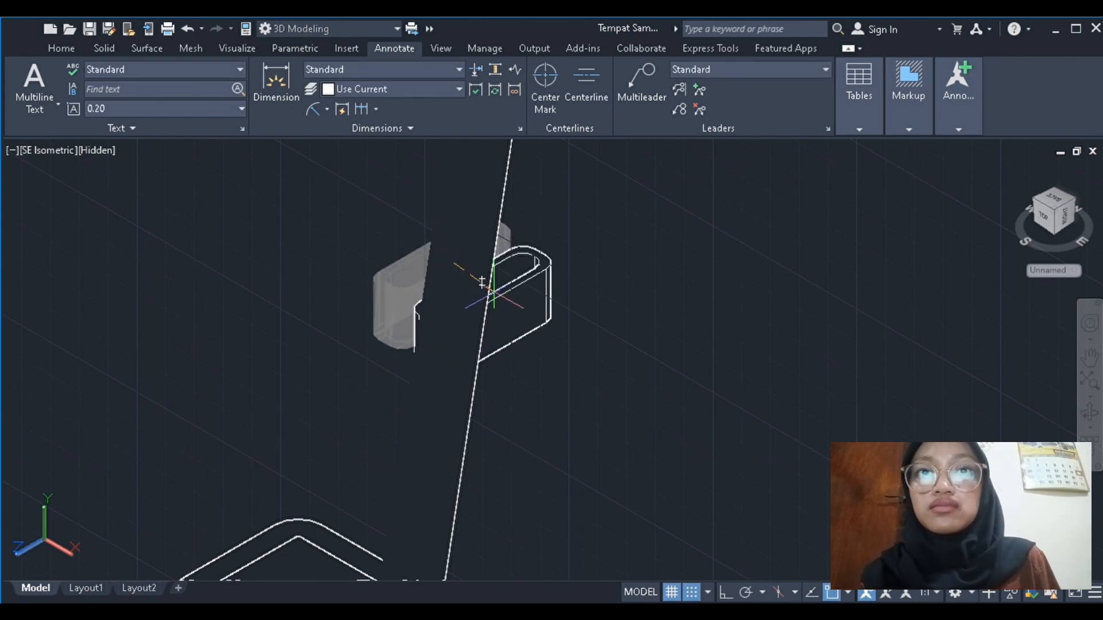
{"action": "key", "text": "Escape"}
{"action": "left_click", "coordinate": [184, 33]}
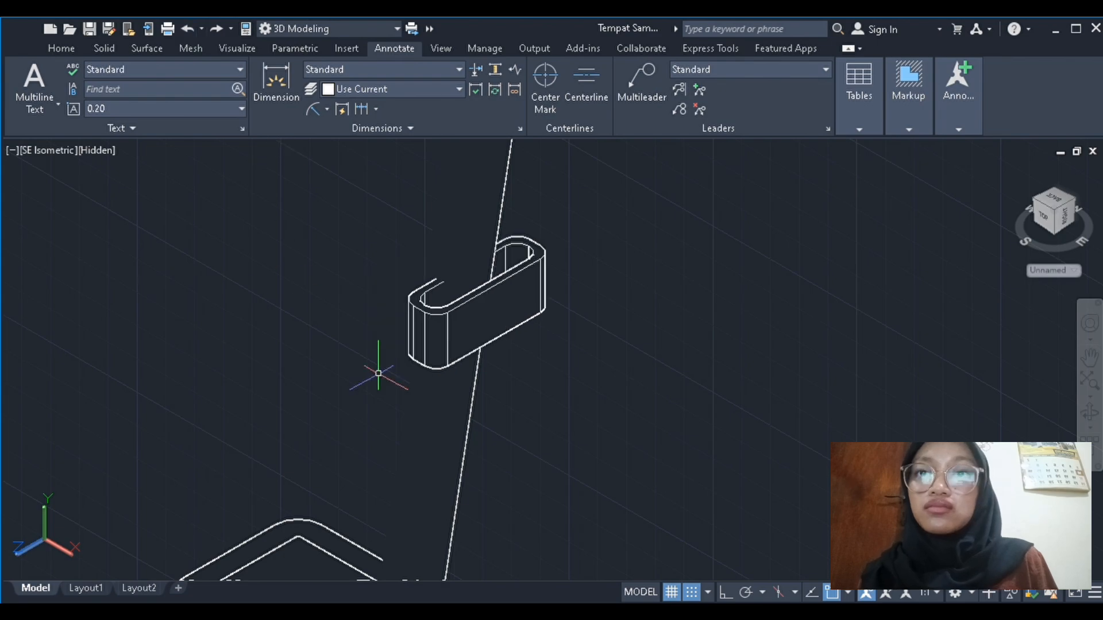
Examine the assembled model in the Conceptual visual style from the SW, SE, NE and NW isometric views
{"action": "scroll", "coordinate": [381, 378], "scroll_direction": "down", "scroll_amount": 2}
{"action": "scroll", "coordinate": [165, 205], "scroll_direction": "down", "scroll_amount": 2}
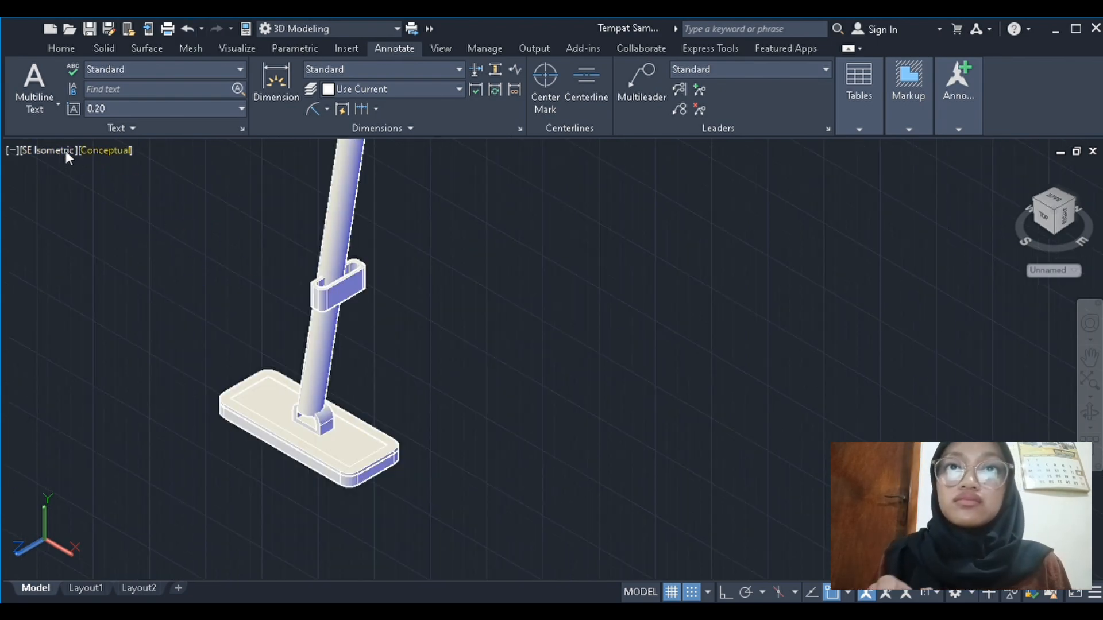
{"action": "left_click", "coordinate": [118, 308]}
{"action": "scroll", "coordinate": [725, 273], "scroll_direction": "up", "scroll_amount": 6}
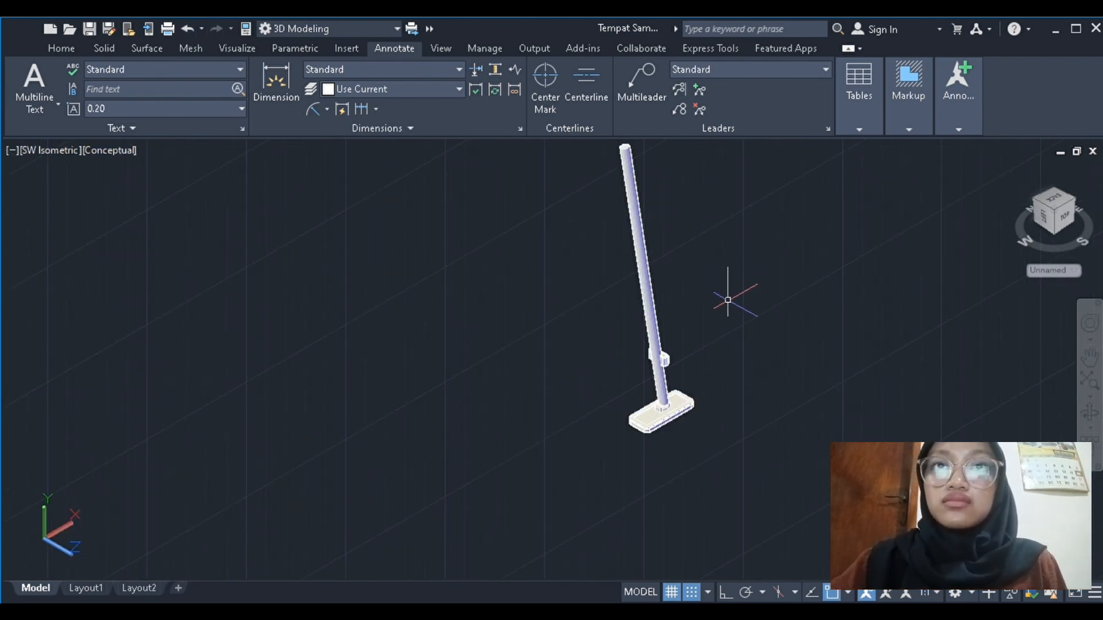
{"action": "left_click", "coordinate": [44, 152]}
{"action": "left_click", "coordinate": [107, 302]}
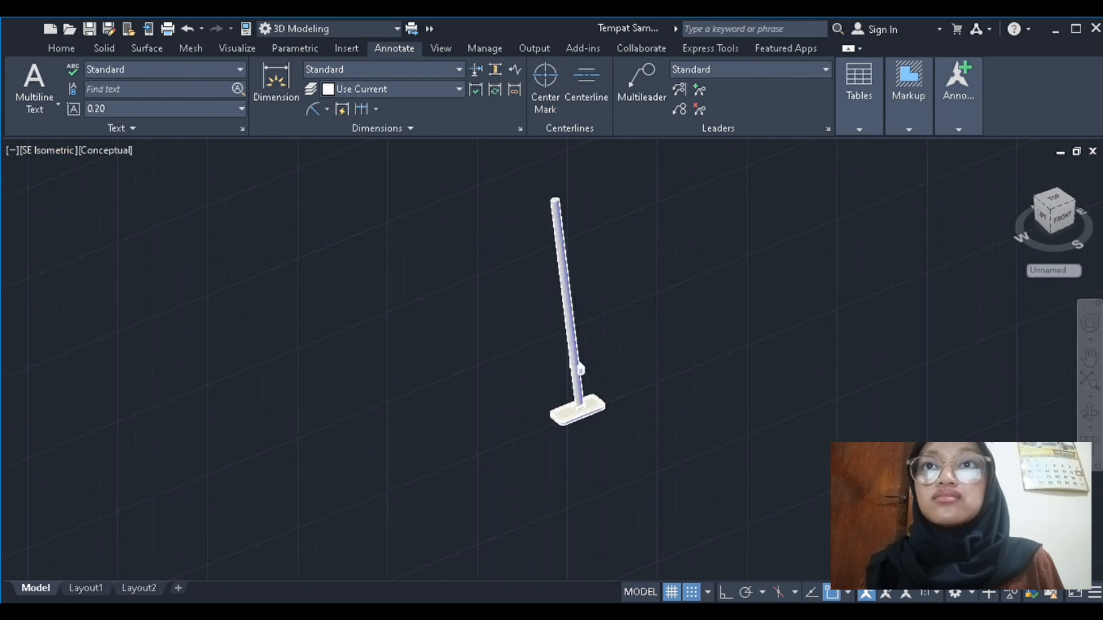
{"action": "scroll", "coordinate": [381, 317], "scroll_direction": "up", "scroll_amount": 5}
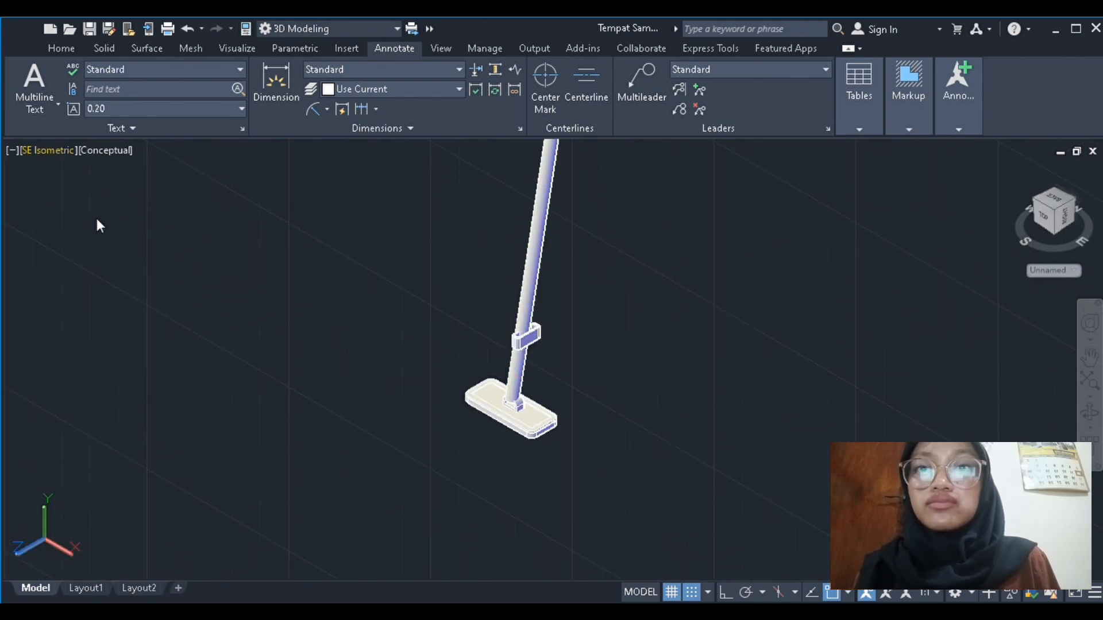
{"action": "left_click", "coordinate": [152, 340]}
{"action": "scroll", "coordinate": [430, 248], "scroll_direction": "up", "scroll_amount": 5}
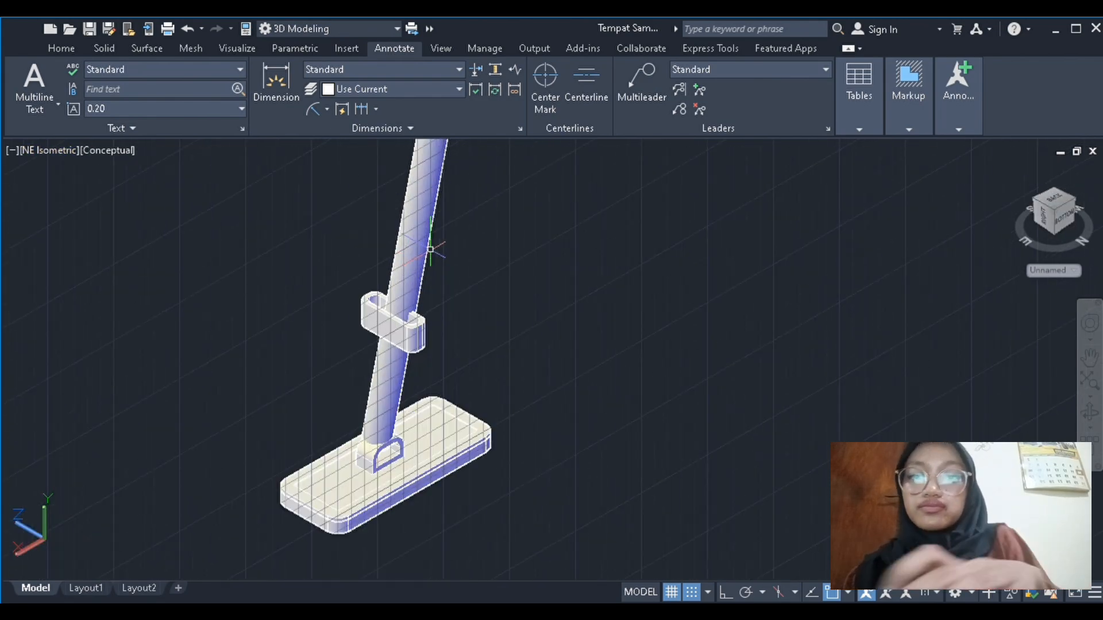
{"action": "left_click", "coordinate": [129, 357]}
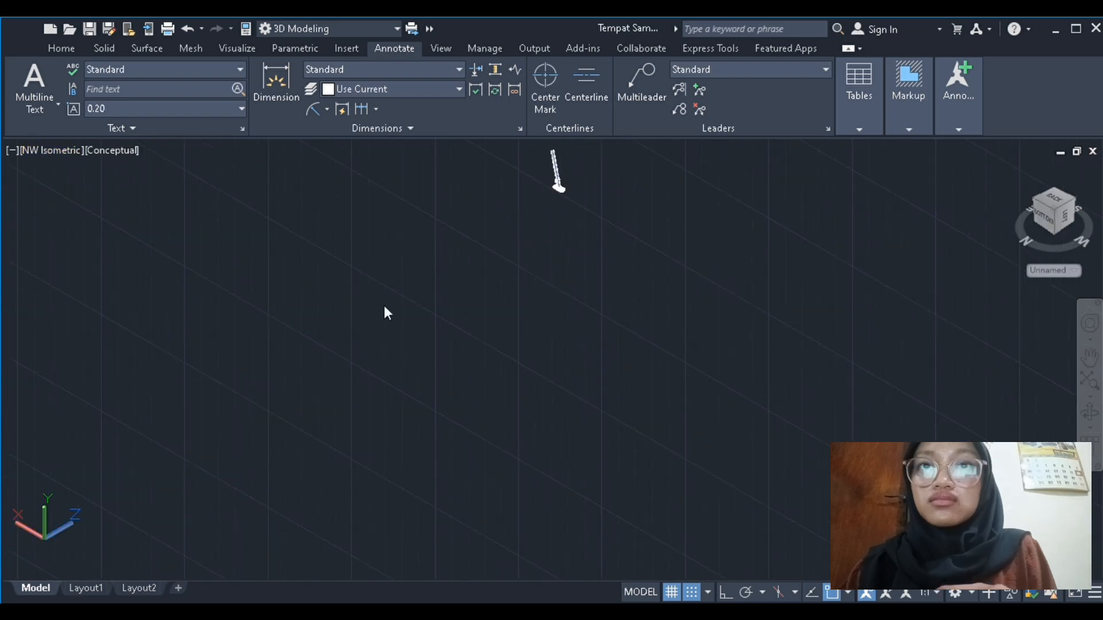
{"action": "scroll", "coordinate": [551, 188], "scroll_direction": "up", "scroll_amount": 7}
{"action": "scroll", "coordinate": [499, 230], "scroll_direction": "down", "scroll_amount": 2}
{"action": "scroll", "coordinate": [600, 268], "scroll_direction": "up", "scroll_amount": 3}
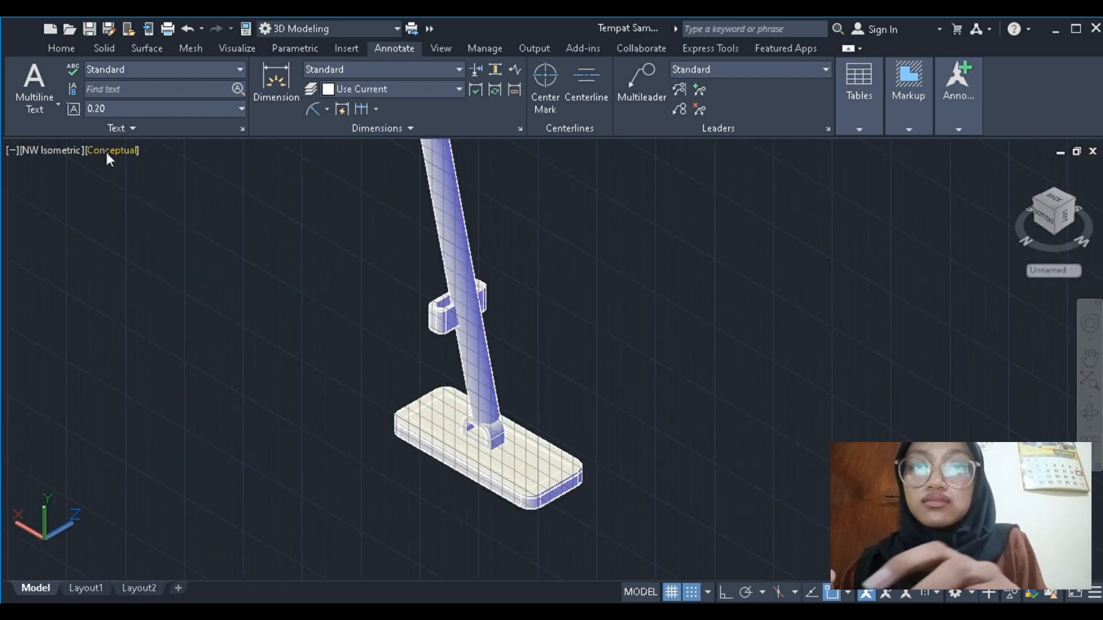
Switch the viewport to the Hidden visual style for a close view of the base, leaving its lower slab deselected
{"action": "scroll", "coordinate": [532, 512], "scroll_direction": "up", "scroll_amount": 5}
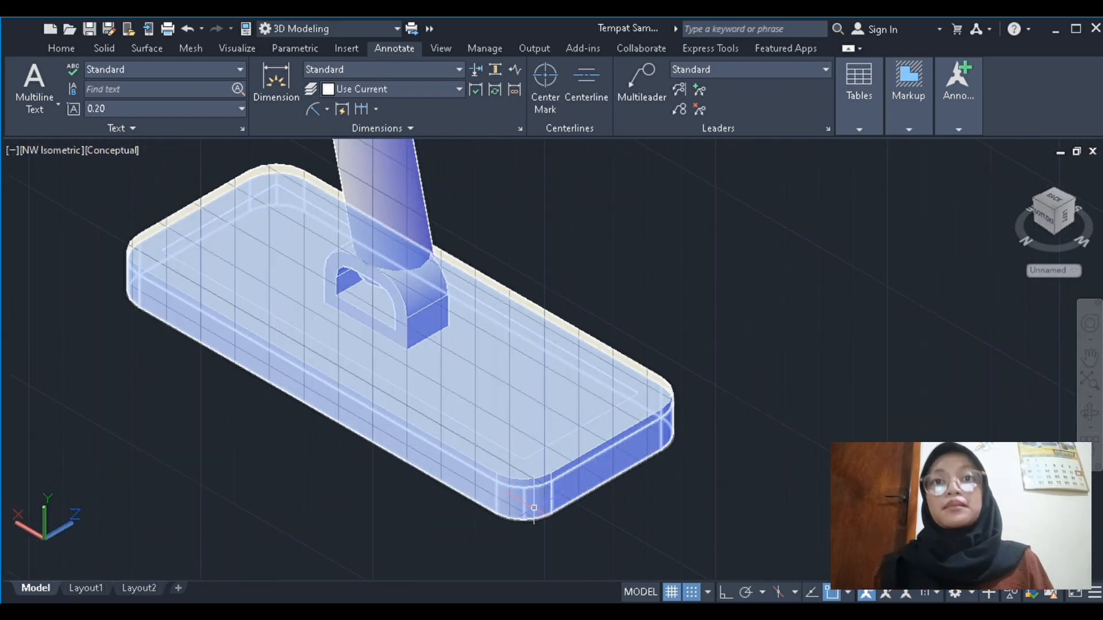
{"action": "left_click", "coordinate": [534, 508]}
{"action": "key", "text": "Escape"}
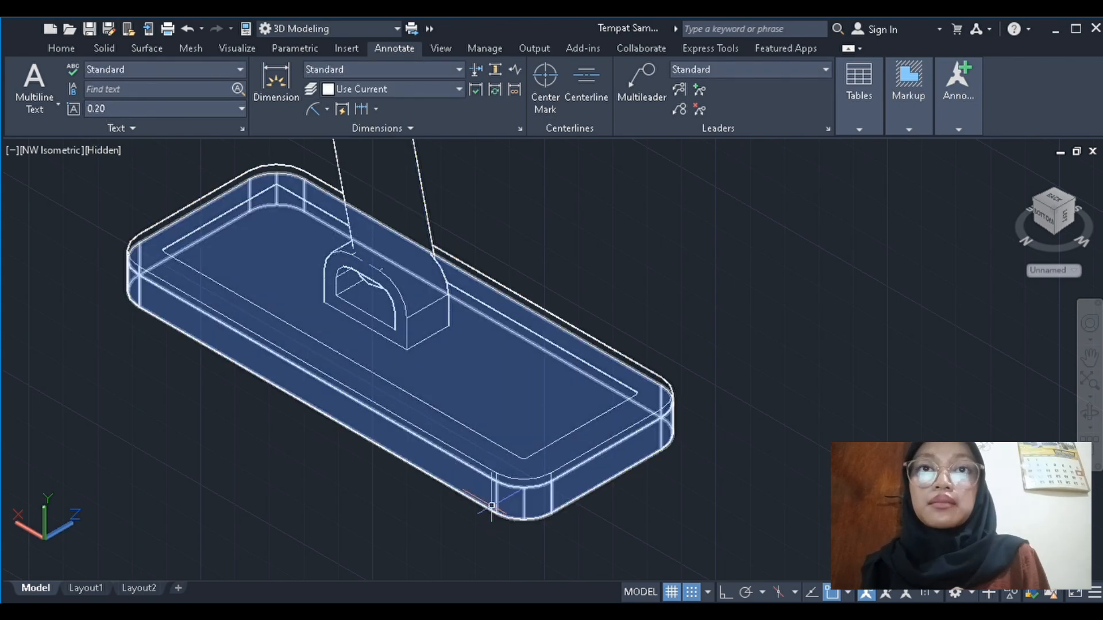
{"action": "left_click", "coordinate": [491, 506]}
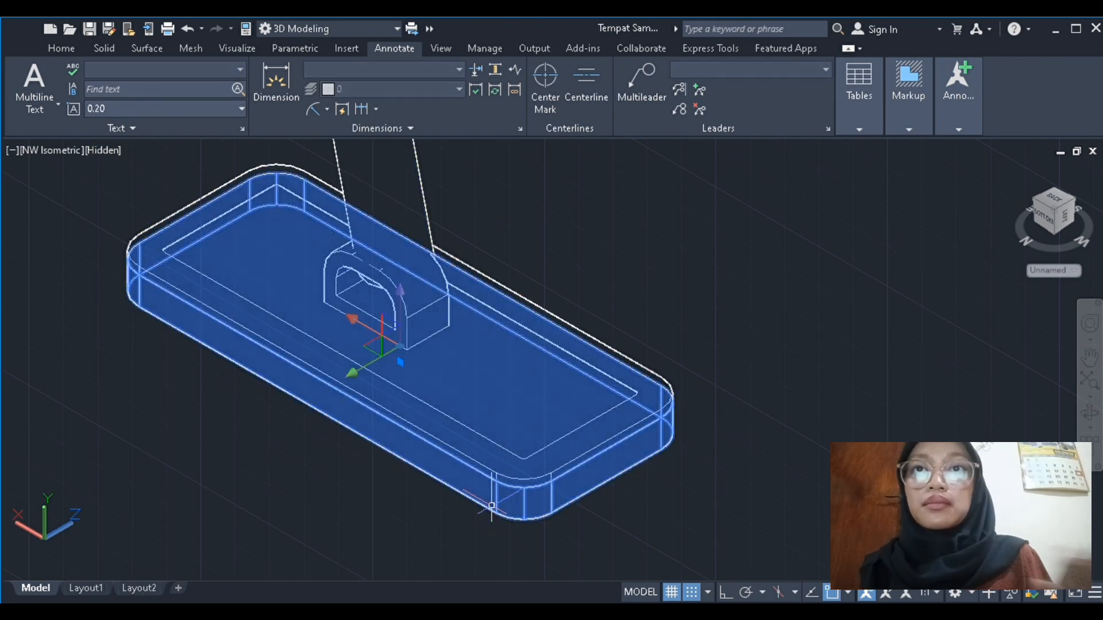
{"action": "key", "text": "Escape"}
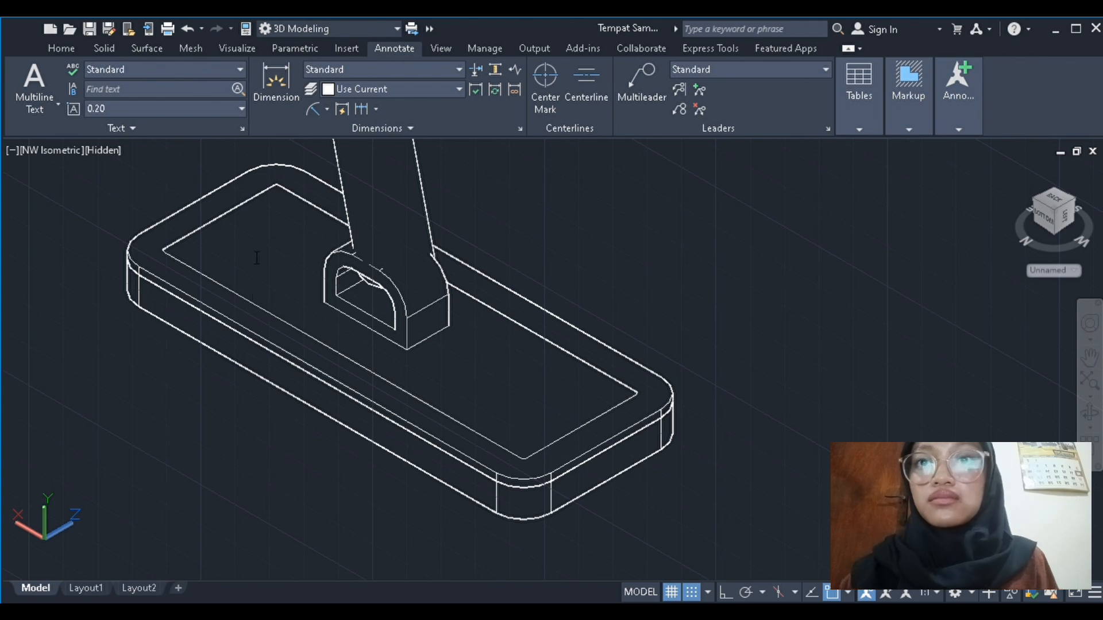
{"action": "left_click", "coordinate": [268, 306]}
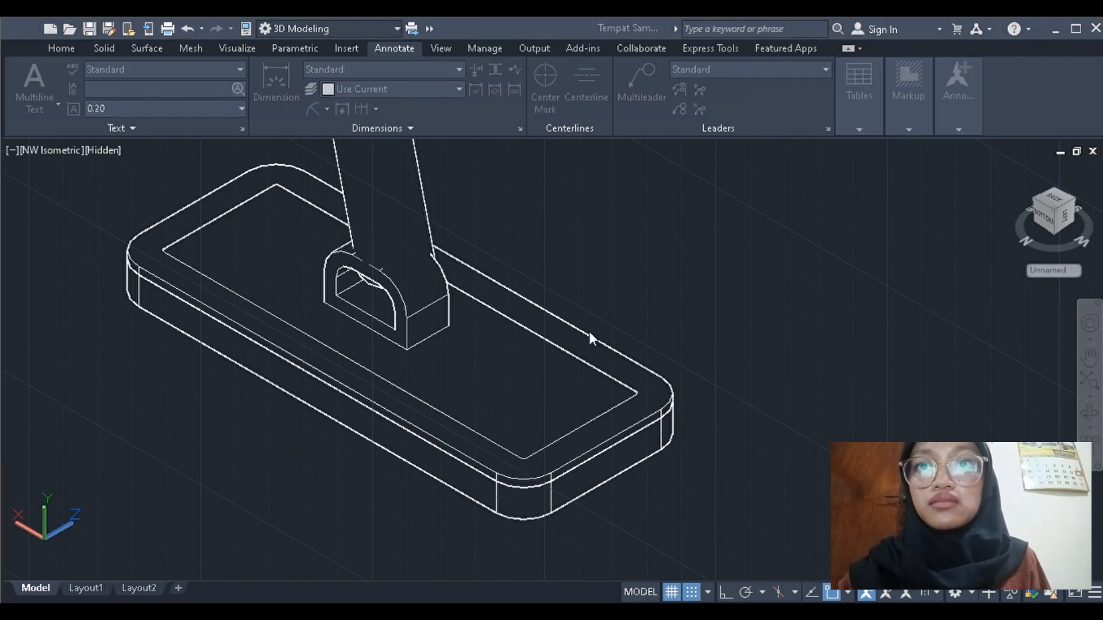
{"action": "left_click", "coordinate": [544, 452]}
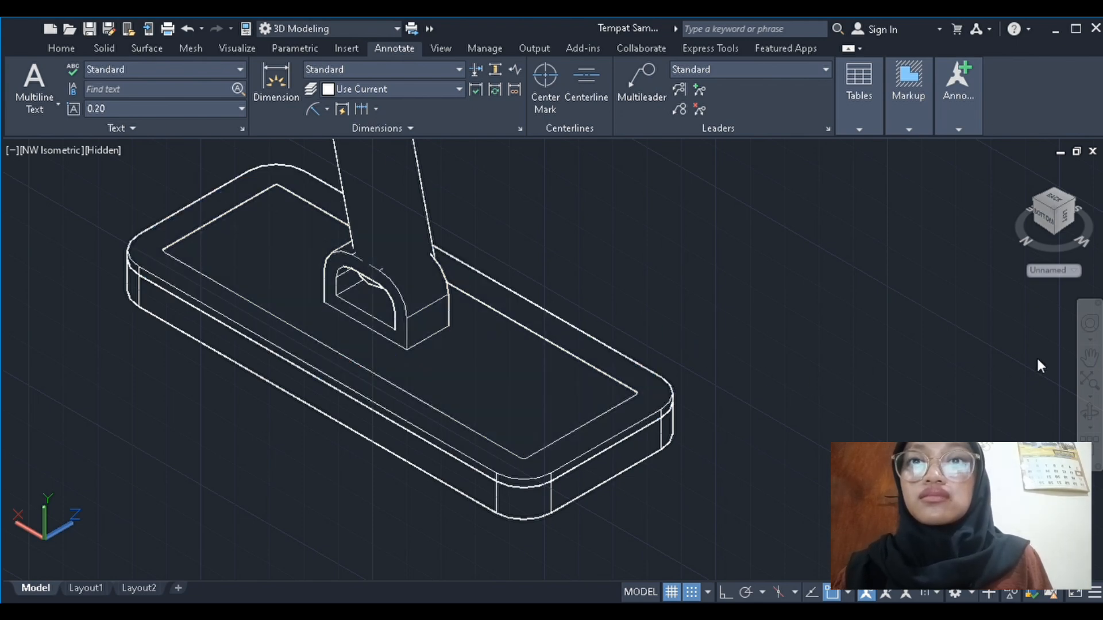
{"action": "left_click", "coordinate": [328, 356]}
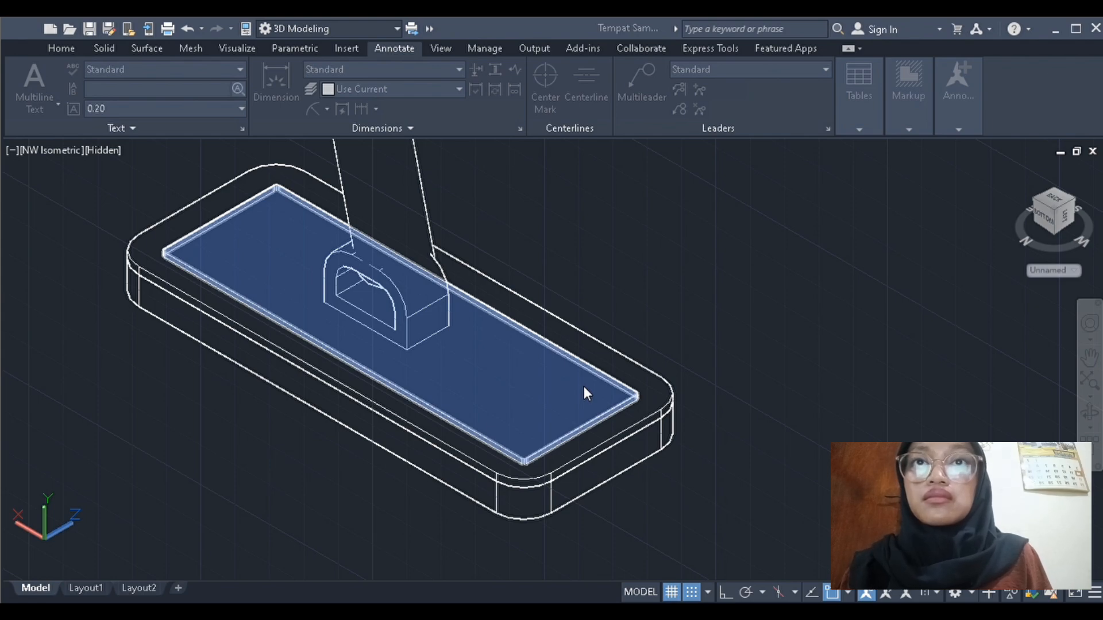
{"action": "left_click", "coordinate": [547, 447]}
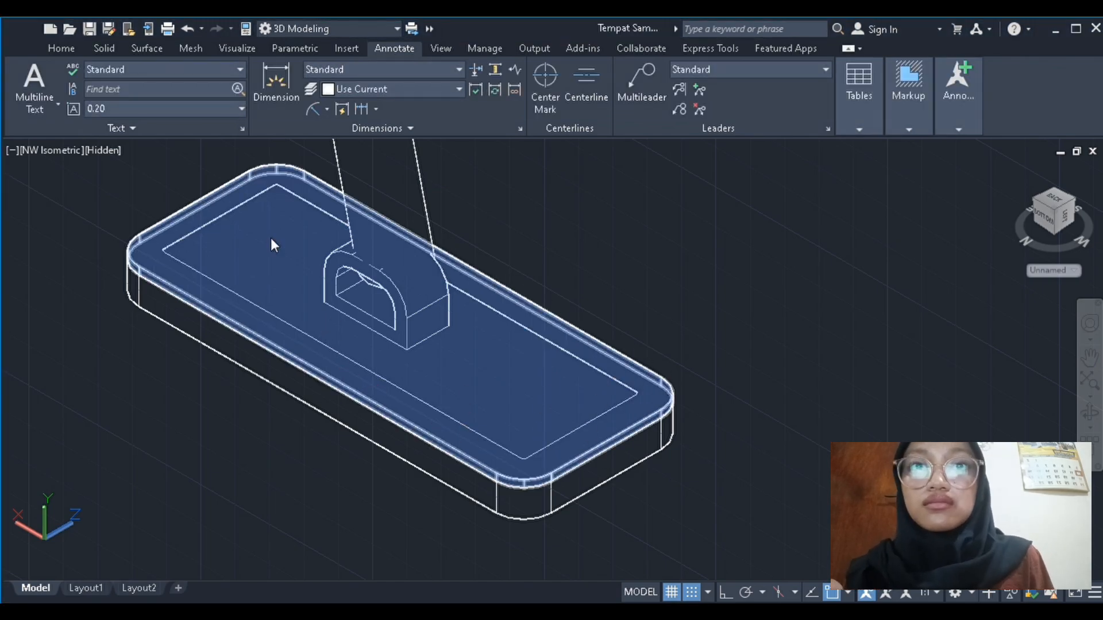
Inspect the base's upper slab, inset rectangle and arched bracket one by one, leaving all of them deselected
{"action": "left_click", "coordinate": [536, 500]}
{"action": "left_click", "coordinate": [769, 265]}
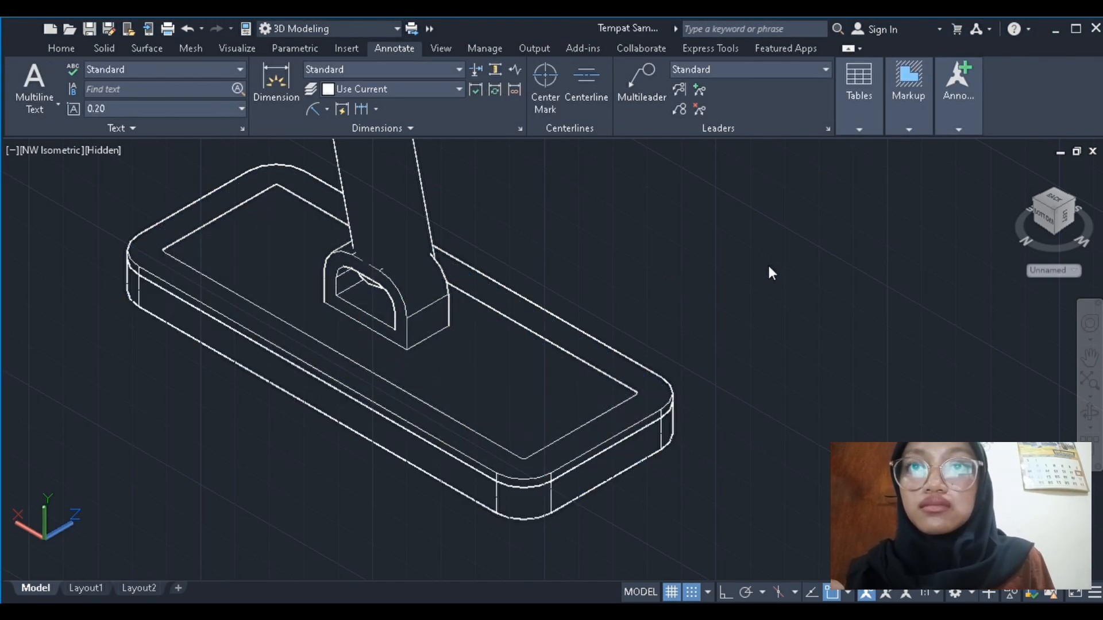
{"action": "left_click", "coordinate": [492, 456]}
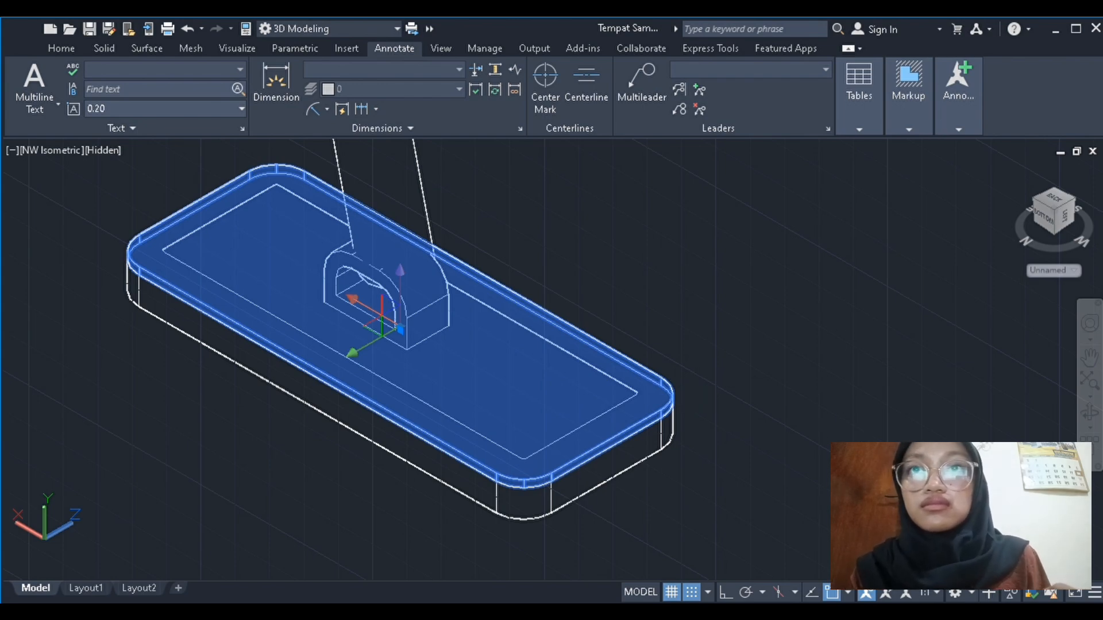
{"action": "key", "text": "Escape"}
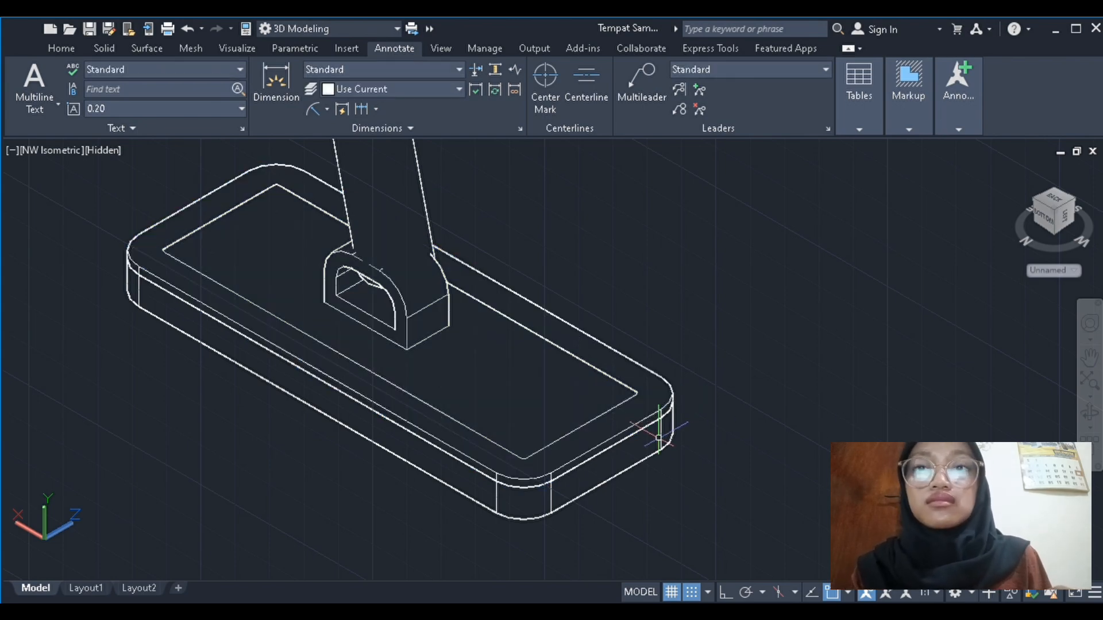
{"action": "left_click", "coordinate": [612, 426]}
{"action": "key", "text": "Escape"}
{"action": "left_click", "coordinate": [627, 392]}
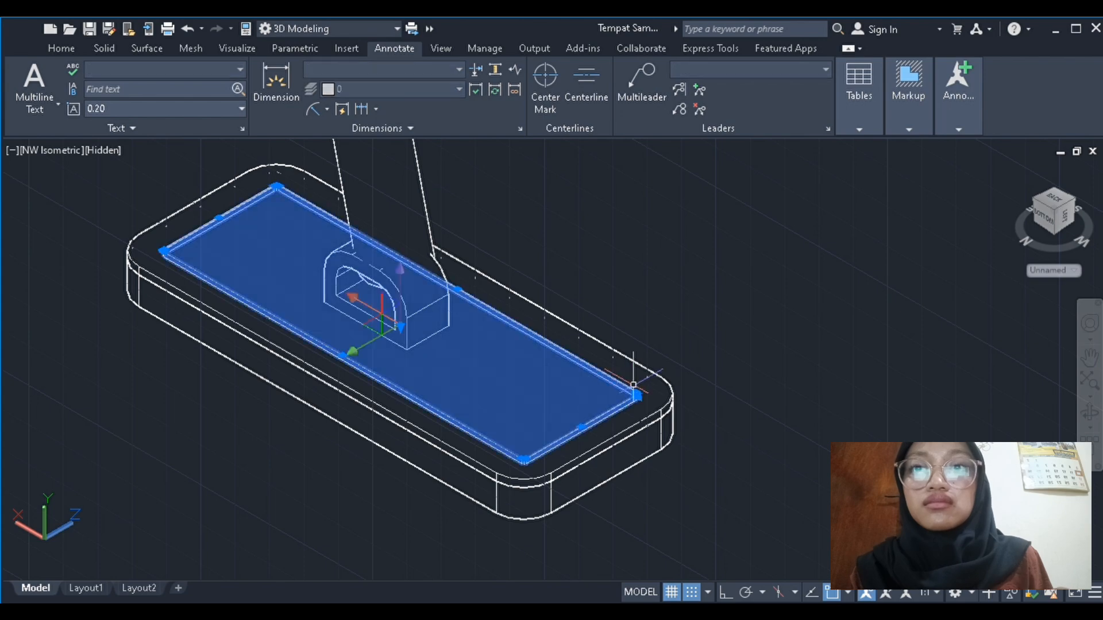
{"action": "key", "text": "Escape"}
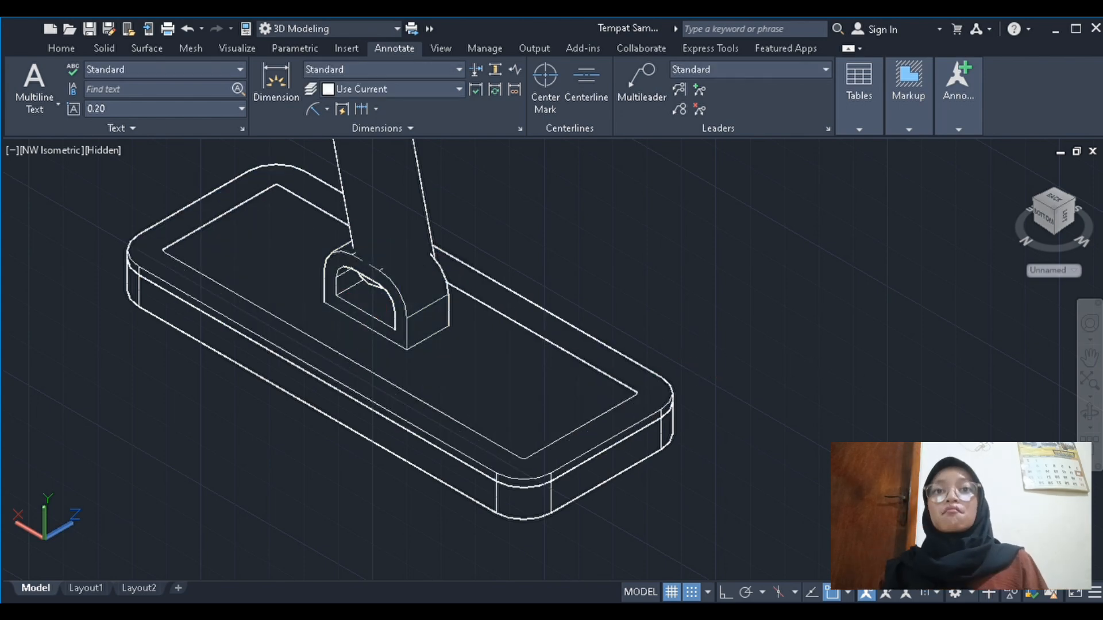
{"action": "left_click", "coordinate": [589, 408]}
{"action": "key", "text": "Escape"}
{"action": "left_click", "coordinate": [440, 308]}
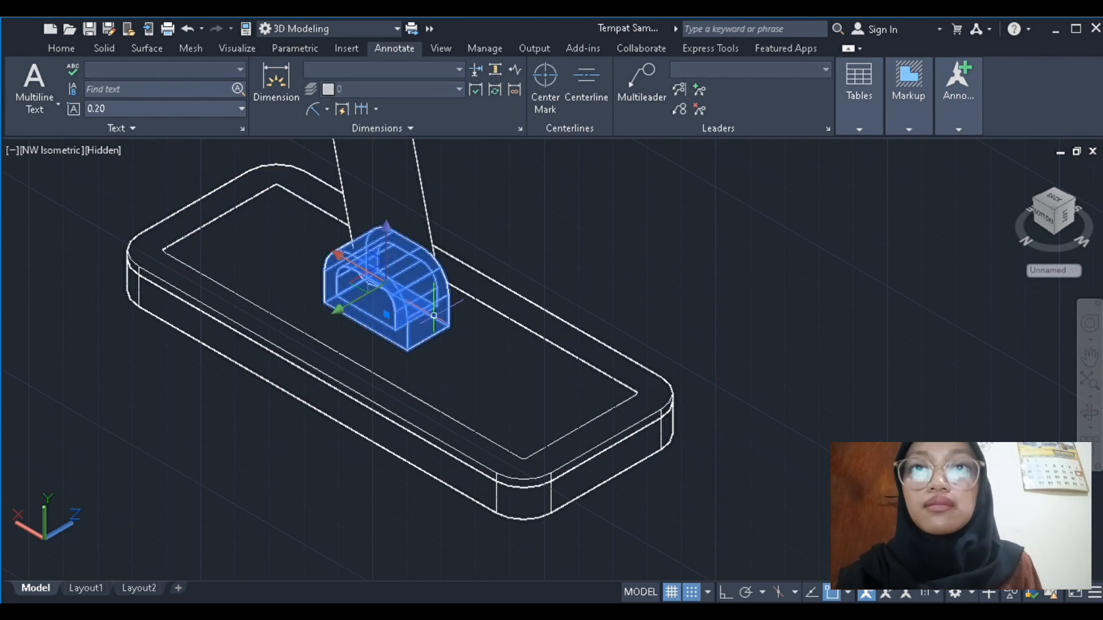
{"action": "key", "text": "Escape"}
{"action": "left_click", "coordinate": [441, 308]}
{"action": "key", "text": "Escape"}
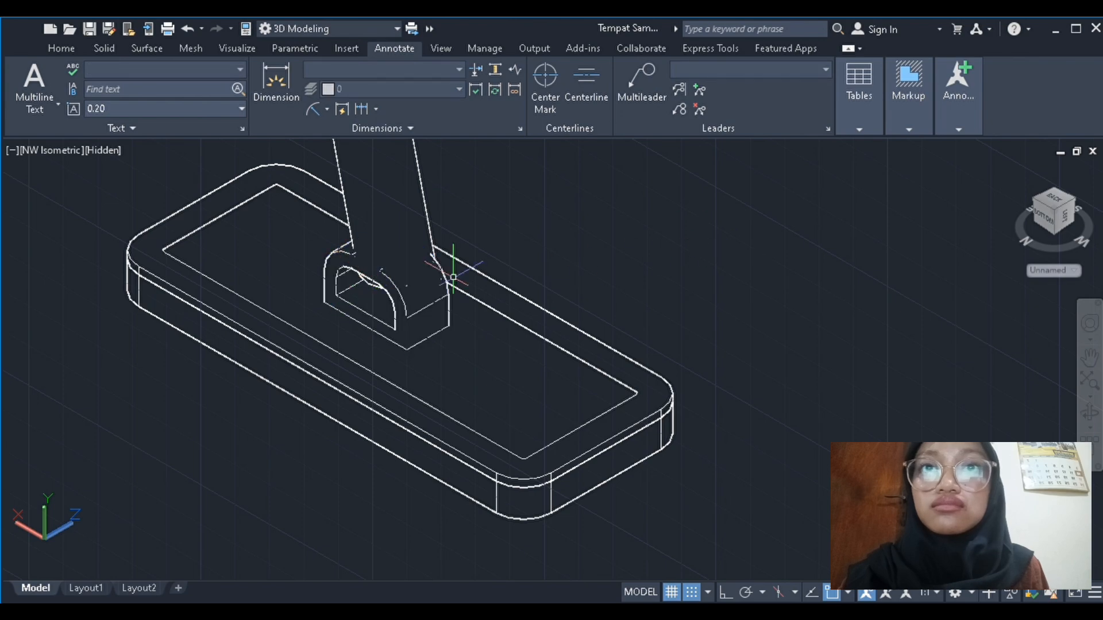
Examine the pole, oval ring and base in the Realistic visual style, clearing any selection
{"action": "scroll", "coordinate": [369, 345], "scroll_direction": "down", "scroll_amount": 5}
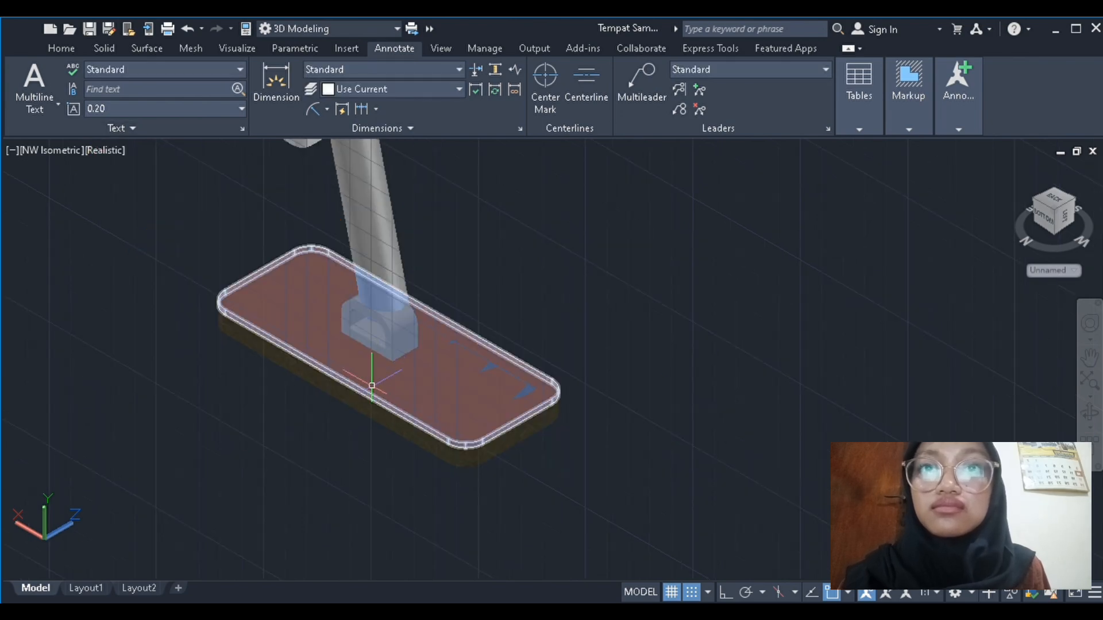
{"action": "scroll", "coordinate": [396, 265], "scroll_direction": "down", "scroll_amount": 2}
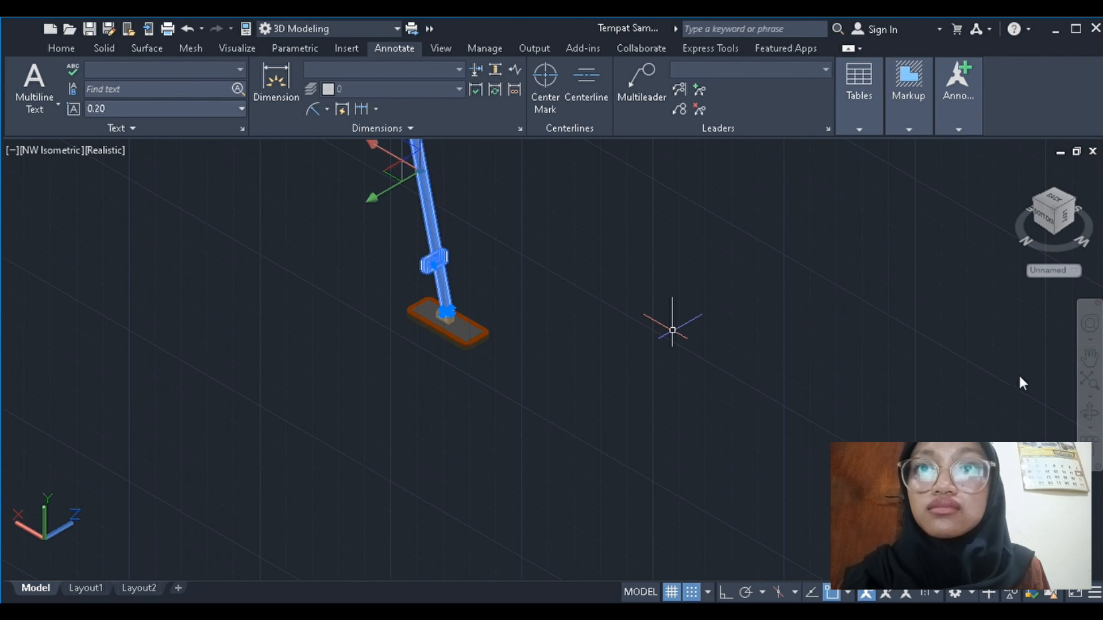
{"action": "key", "text": "Escape"}
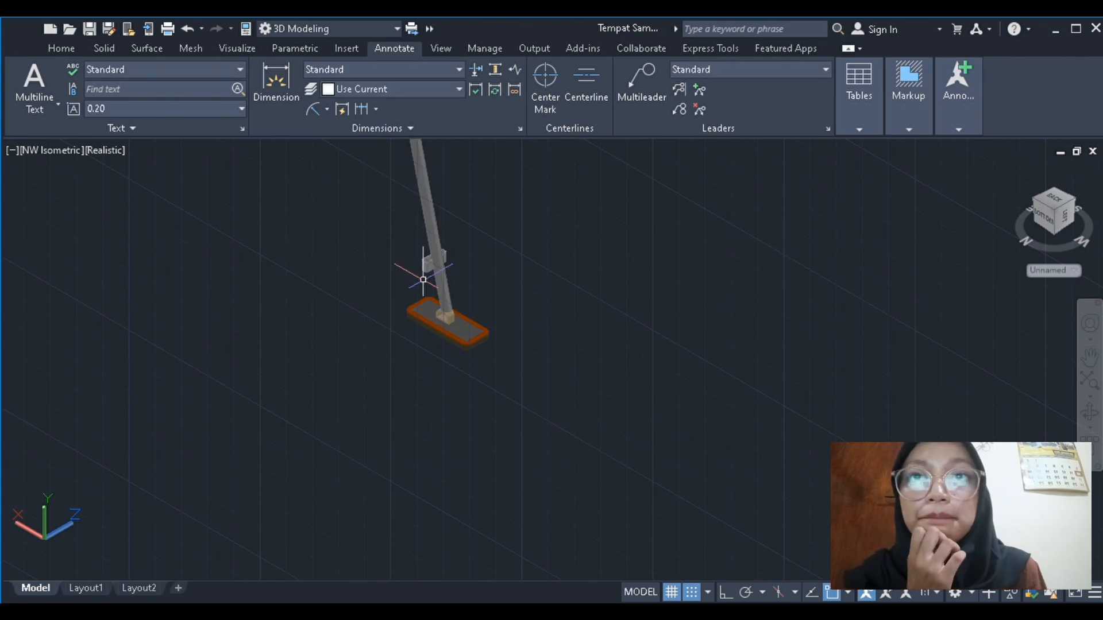
{"action": "scroll", "coordinate": [424, 280], "scroll_direction": "up", "scroll_amount": 4}
{"action": "left_click", "coordinate": [452, 277]}
{"action": "left_click", "coordinate": [430, 254]}
{"action": "key", "text": "Escape"}
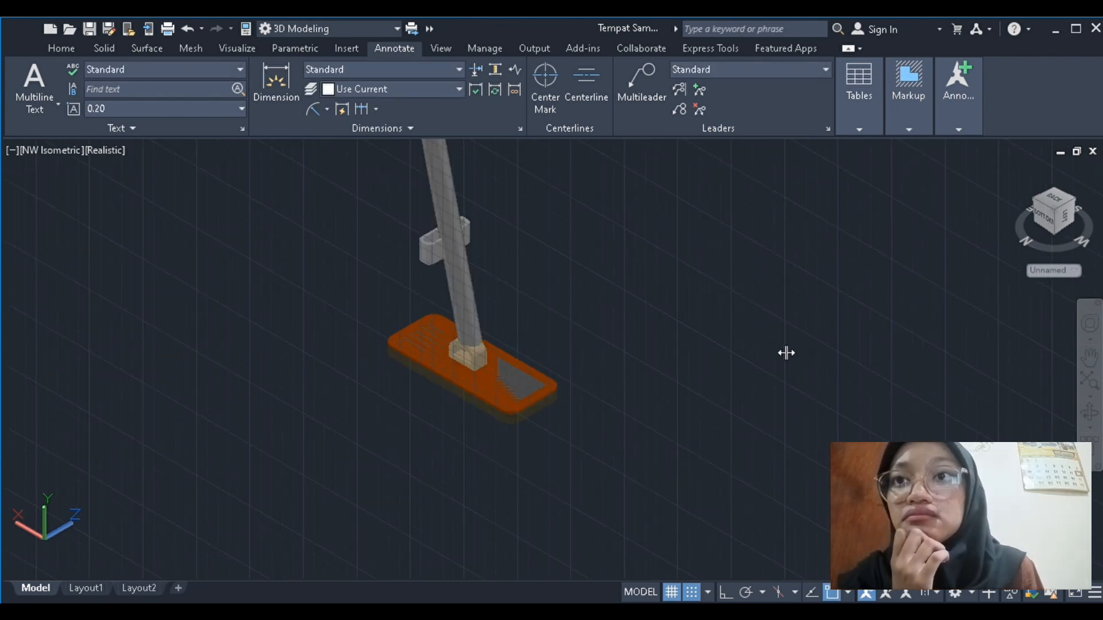
Move the oval ring farther up along the tilted pole
{"action": "scroll", "coordinate": [601, 348], "scroll_direction": "down", "scroll_amount": 2}
{"action": "scroll", "coordinate": [505, 278], "scroll_direction": "down", "scroll_amount": 2}
{"action": "scroll", "coordinate": [504, 278], "scroll_direction": "up", "scroll_amount": 3}
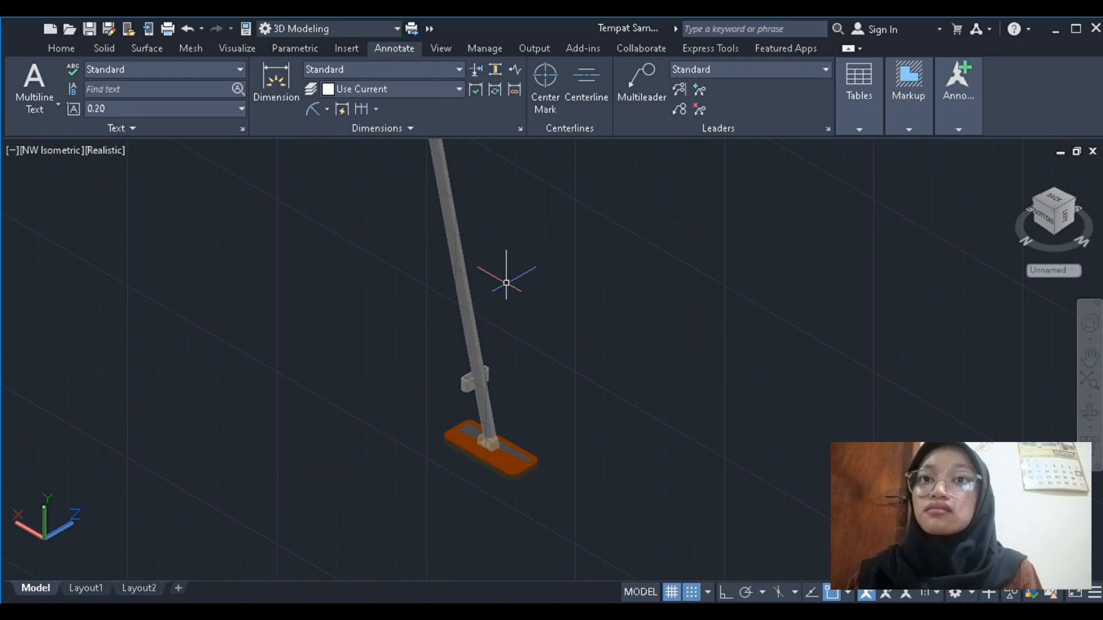
{"action": "left_click", "coordinate": [487, 371]}
{"action": "left_click", "coordinate": [476, 350]}
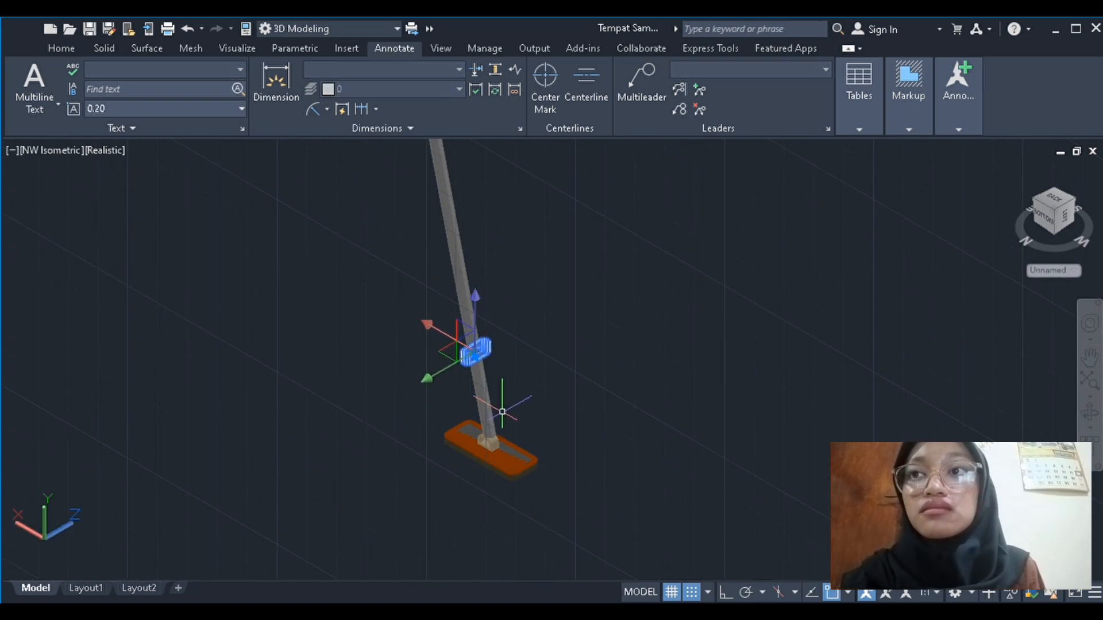
{"action": "key", "text": "Escape"}
From the SE Isometric view, stretch the inset rectangular box on the base's top face downward into the slab
{"action": "scroll", "coordinate": [469, 313], "scroll_direction": "up", "scroll_amount": 2}
{"action": "left_click", "coordinate": [56, 151]}
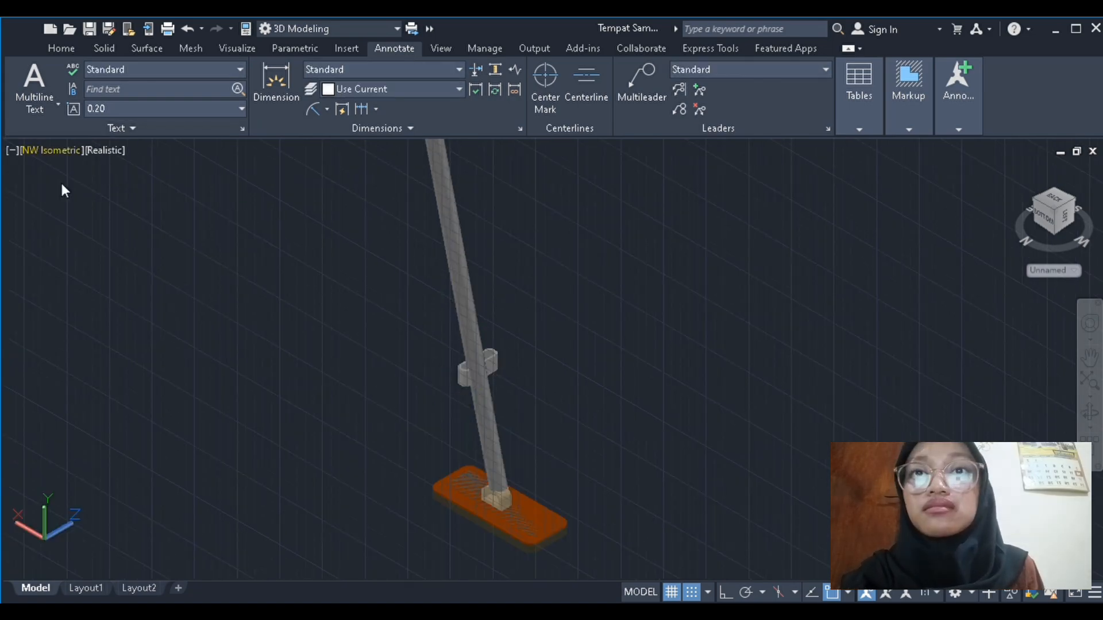
{"action": "left_click", "coordinate": [99, 299]}
{"action": "middle_click_drag", "start_coordinate": [732, 256], "coordinate": [567, 294]}
{"action": "scroll", "coordinate": [567, 294], "scroll_direction": "up", "scroll_amount": 4}
{"action": "scroll", "coordinate": [598, 344], "scroll_direction": "up", "scroll_amount": 5}
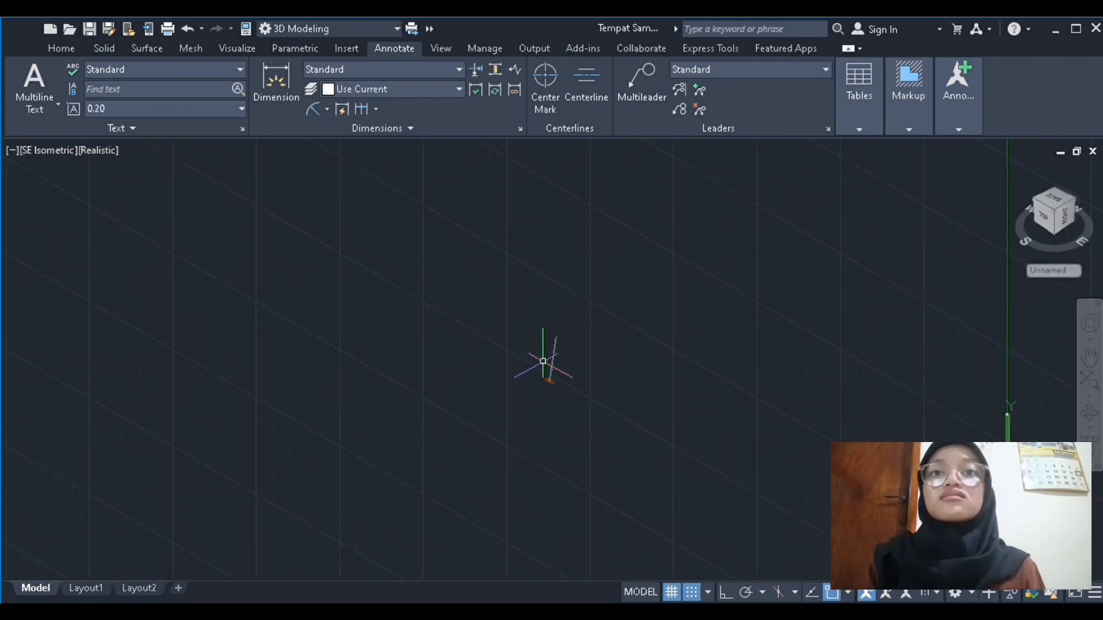
{"action": "scroll", "coordinate": [515, 386], "scroll_direction": "up", "scroll_amount": 3}
{"action": "left_click", "coordinate": [512, 483]}
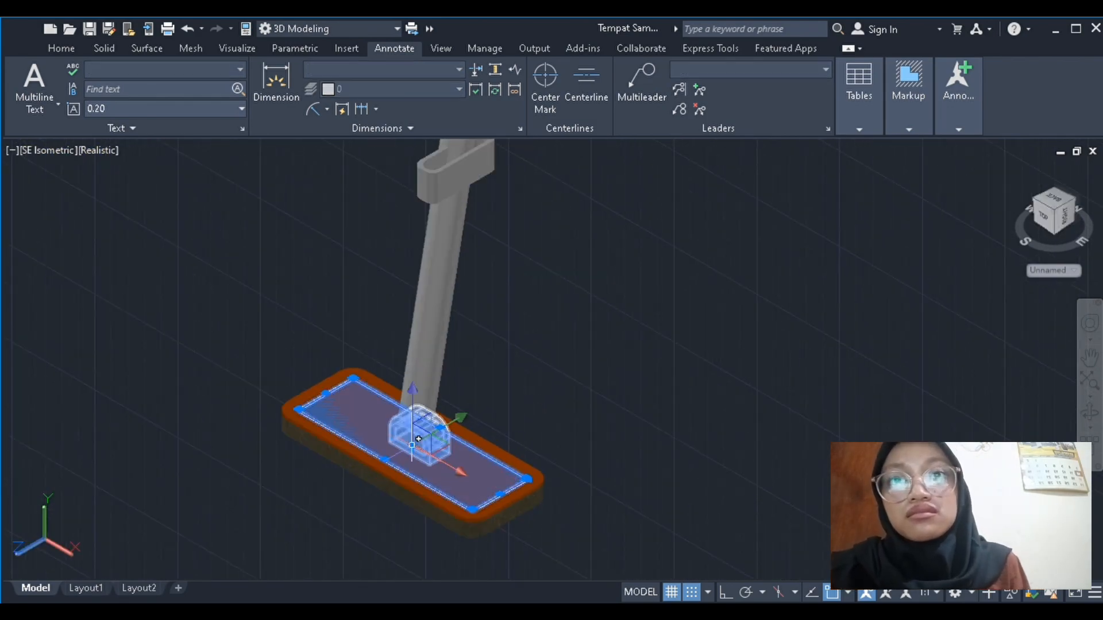
{"action": "left_click", "coordinate": [412, 446]}
{"action": "scroll", "coordinate": [412, 428], "scroll_direction": "up", "scroll_amount": 3}
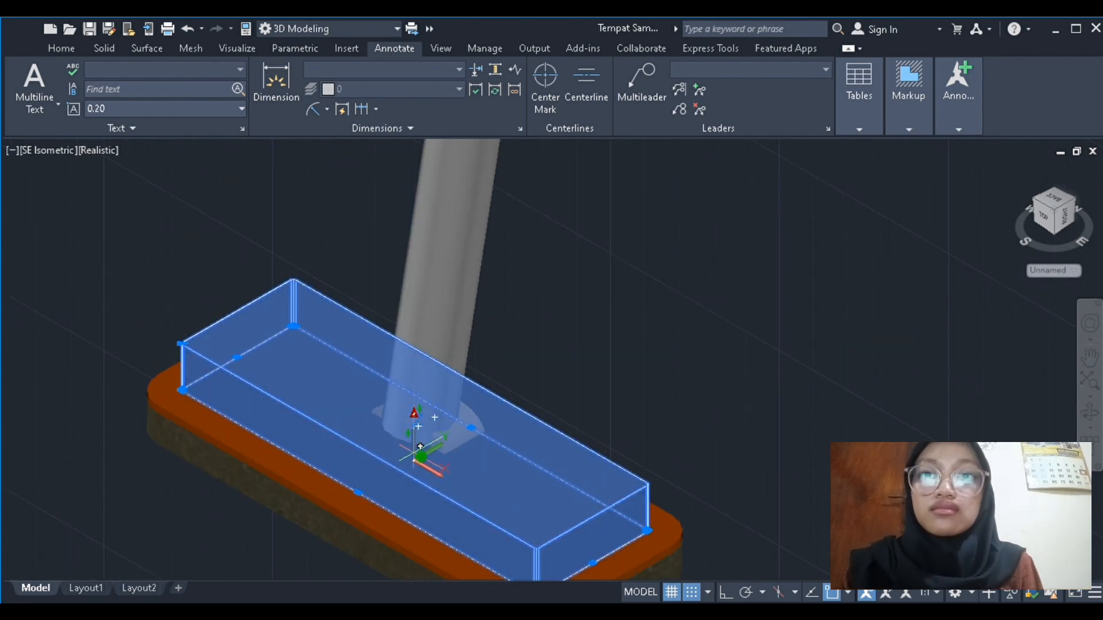
{"action": "left_click", "coordinate": [414, 493]}
{"action": "key", "text": "Escape"}
Examine the whole assembled model from the SW Isometric view
{"action": "scroll", "coordinate": [351, 447], "scroll_direction": "down", "scroll_amount": 2}
{"action": "scroll", "coordinate": [588, 388], "scroll_direction": "down", "scroll_amount": 2}
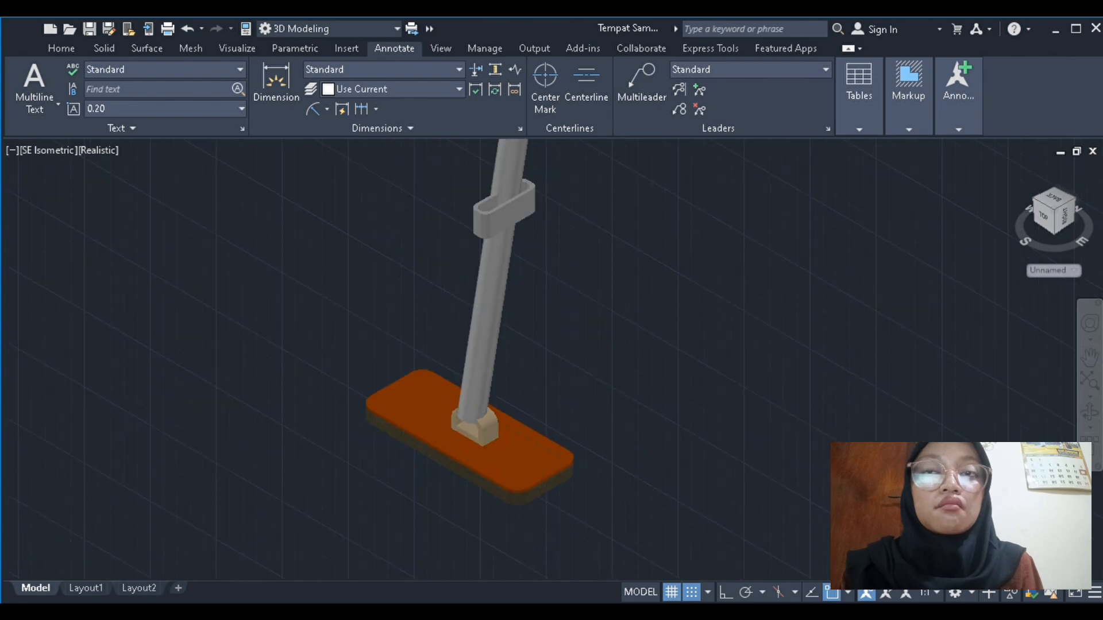
{"action": "left_click", "coordinate": [33, 152]}
{"action": "left_click", "coordinate": [117, 291]}
{"action": "scroll", "coordinate": [741, 247], "scroll_direction": "up", "scroll_amount": 4}
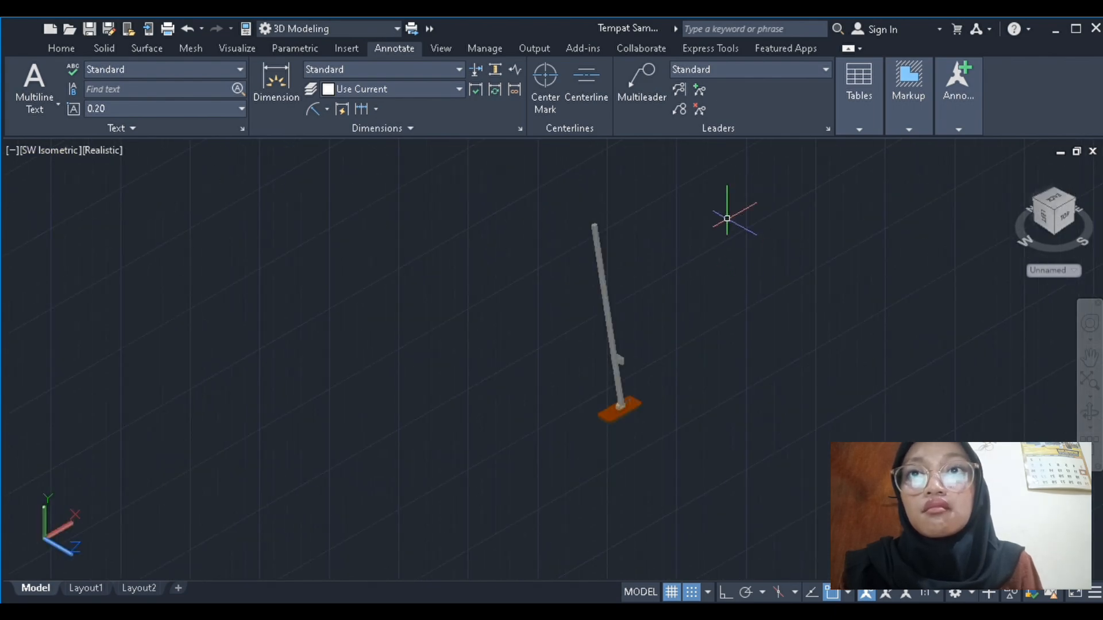
{"action": "scroll", "coordinate": [726, 218], "scroll_direction": "up", "scroll_amount": 3}
{"action": "left_click", "coordinate": [237, 48]}
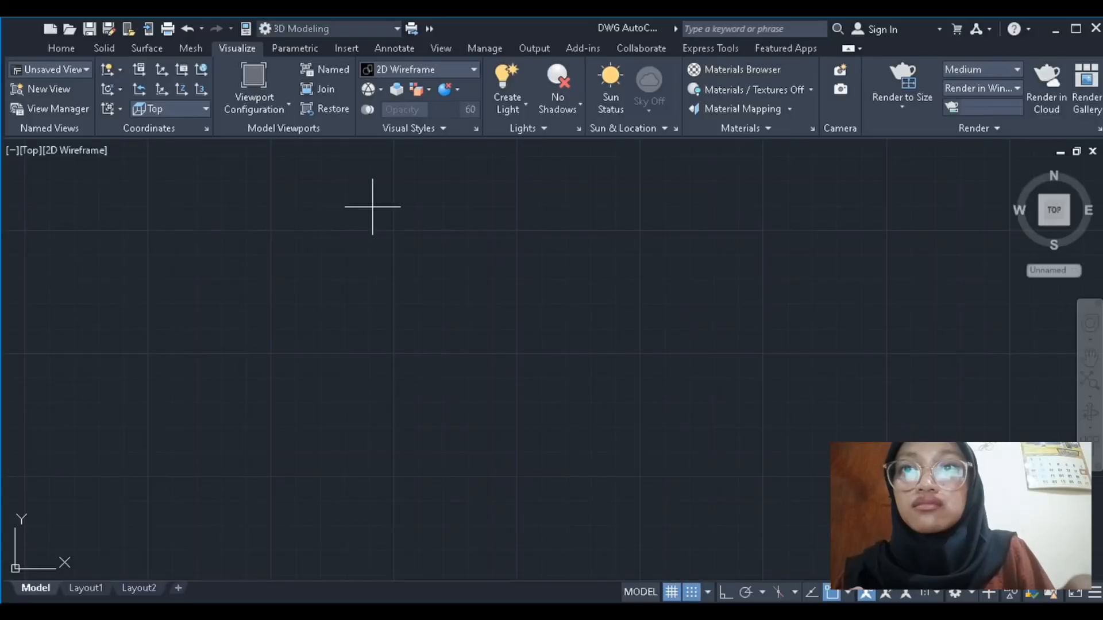
Draw a rectangle in the new drawing's Top view and a second one from its upper-left corner to its bottom edge's midpoint
{"action": "key", "text": "Return"}
{"action": "scroll", "coordinate": [436, 370], "scroll_direction": "down", "scroll_amount": 4}
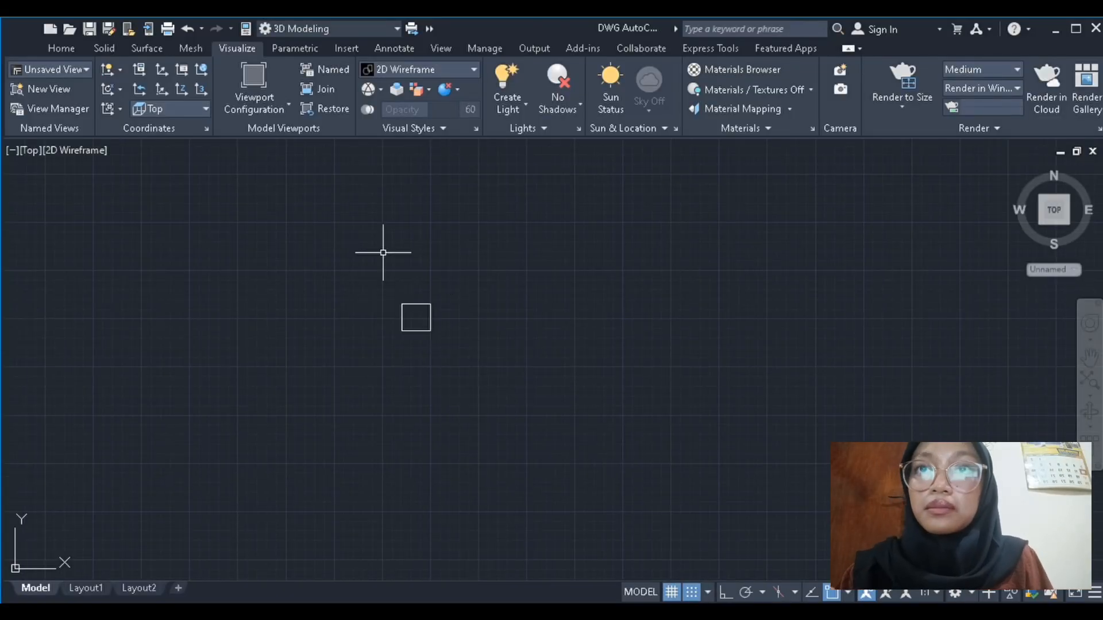
{"action": "scroll", "coordinate": [391, 284], "scroll_direction": "up", "scroll_amount": 8}
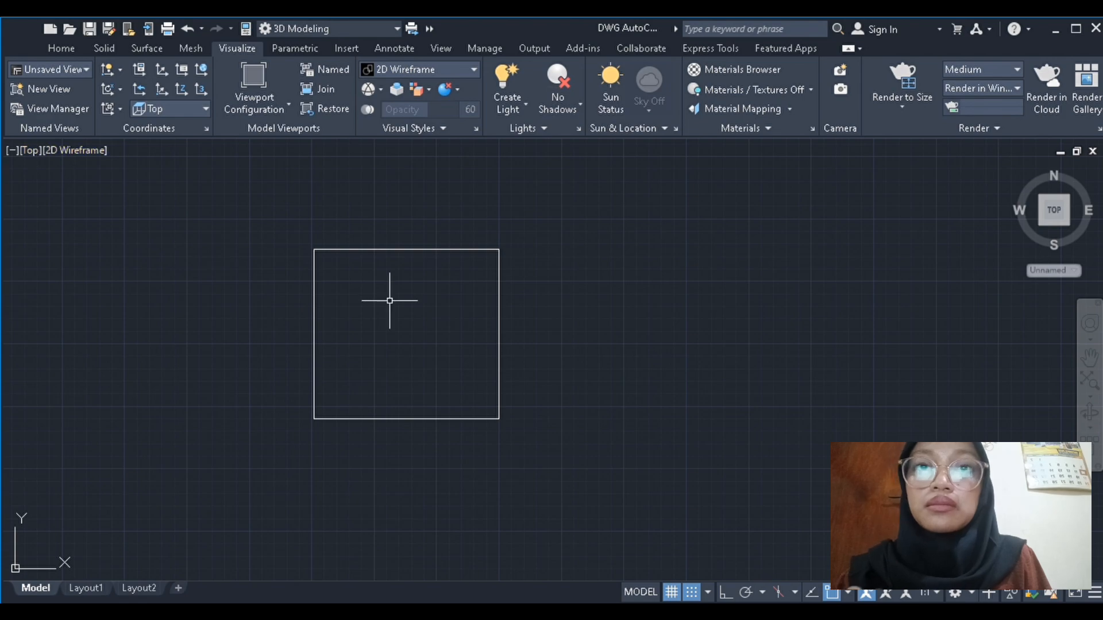
{"action": "left_click", "coordinate": [314, 249]}
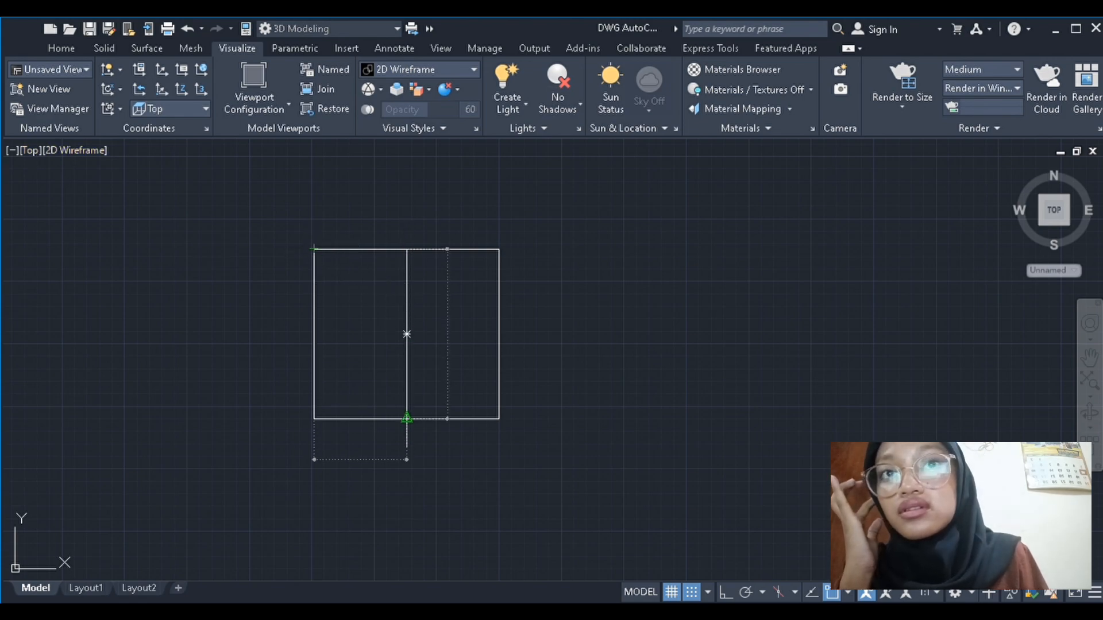
{"action": "left_click", "coordinate": [406, 419]}
{"action": "left_click", "coordinate": [407, 393]}
{"action": "key", "text": "Escape"}
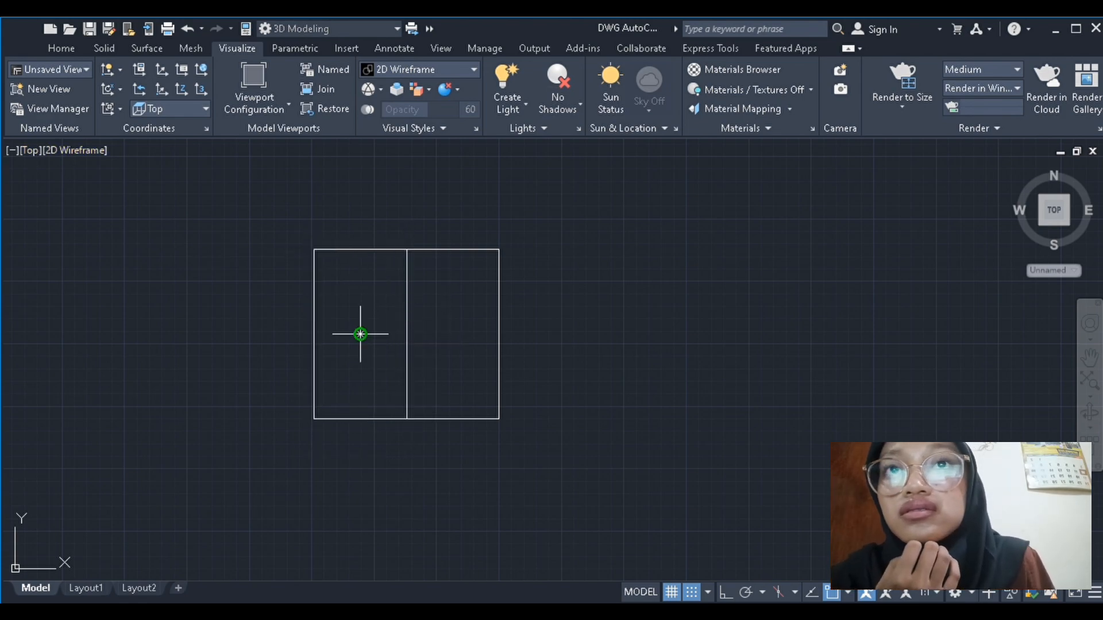
Offset the half-width rectangle inward and delete the original half-width rectangle
{"action": "key", "text": "Return"}
{"action": "left_click", "coordinate": [381, 346]}
{"action": "key", "text": "Escape"}
{"action": "left_click", "coordinate": [407, 334]}
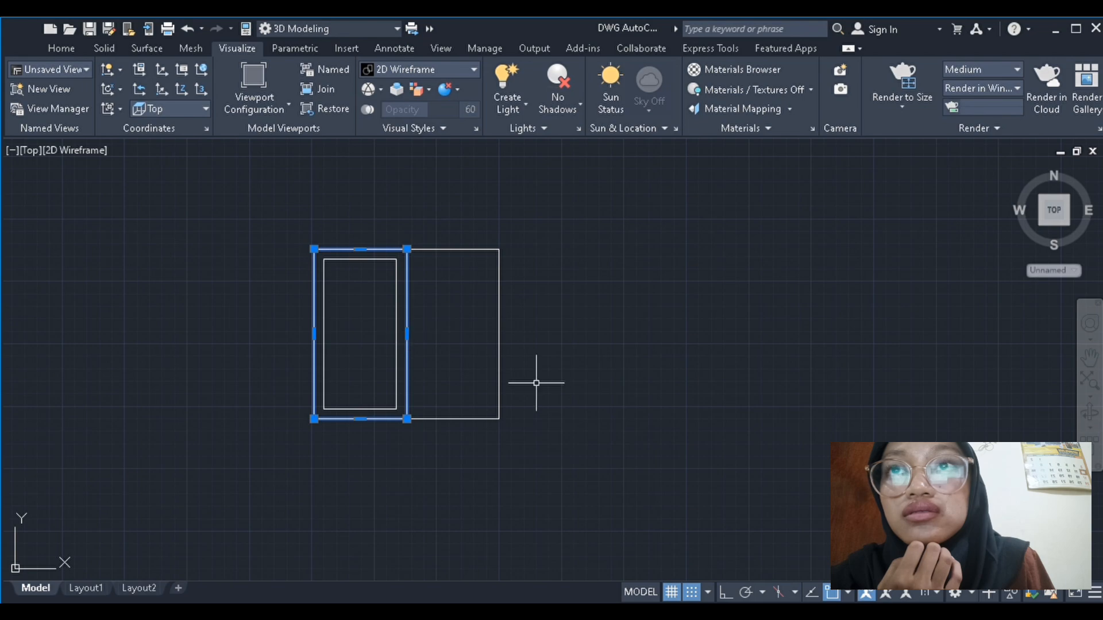
{"action": "key", "text": "Delete"}
Mirror the inner rectangle about the outer rectangle's vertical midline with Ortho on, keeping the source object
{"action": "left_click", "coordinate": [396, 372]}
{"action": "type", "text": "mi"}
{"action": "key", "text": "Return"}
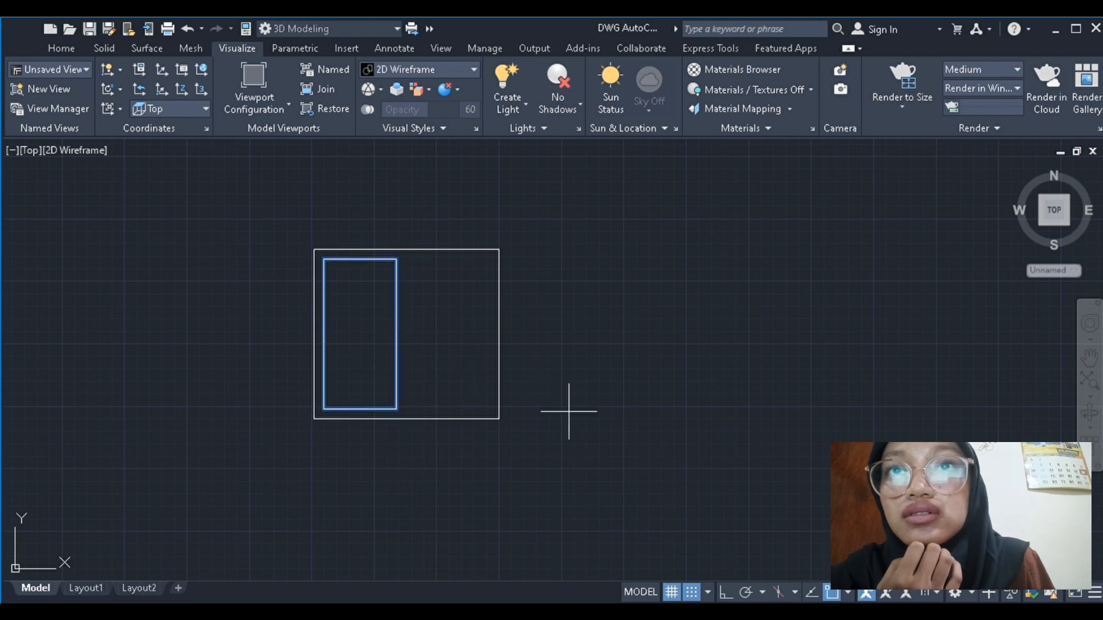
{"action": "left_click", "coordinate": [406, 250]}
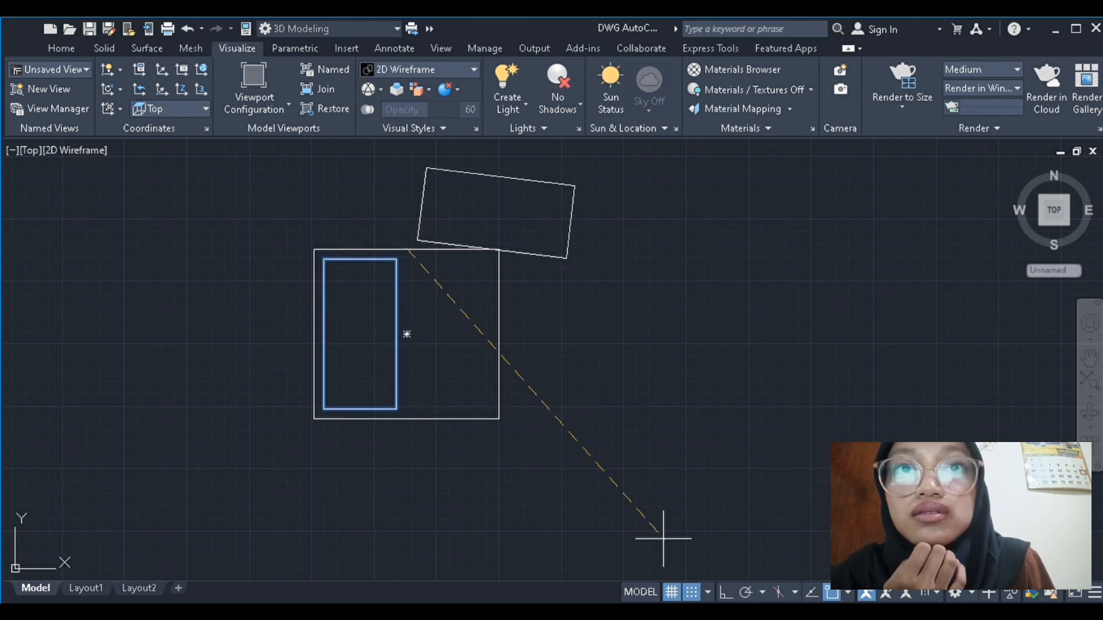
{"action": "key", "text": "F8"}
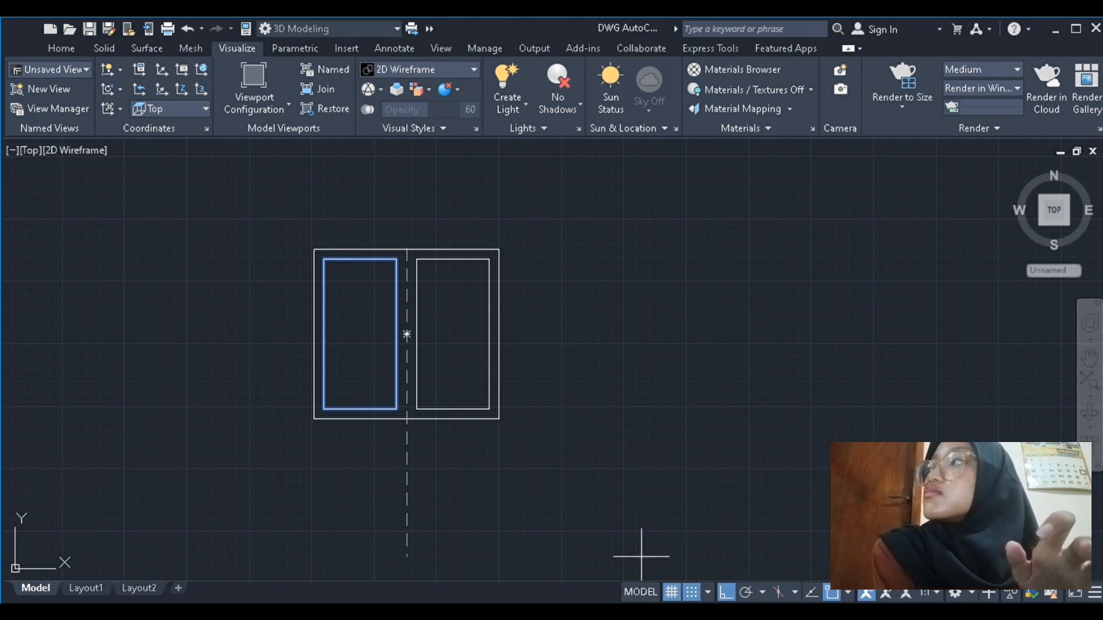
{"action": "left_click", "coordinate": [641, 555]}
{"action": "key", "text": "Return"}
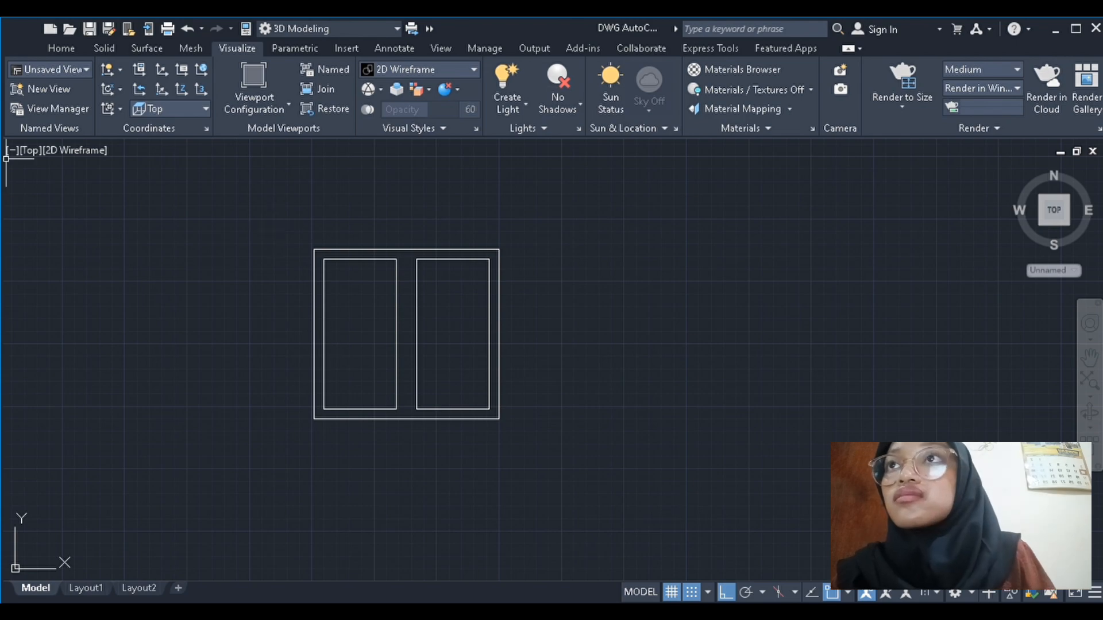
Set the new drawing to the SW Isometric view with the three rectangles shown close up
{"action": "left_click", "coordinate": [90, 303]}
{"action": "scroll", "coordinate": [107, 270], "scroll_direction": "down", "scroll_amount": 2}
{"action": "scroll", "coordinate": [575, 270], "scroll_direction": "down", "scroll_amount": 2}
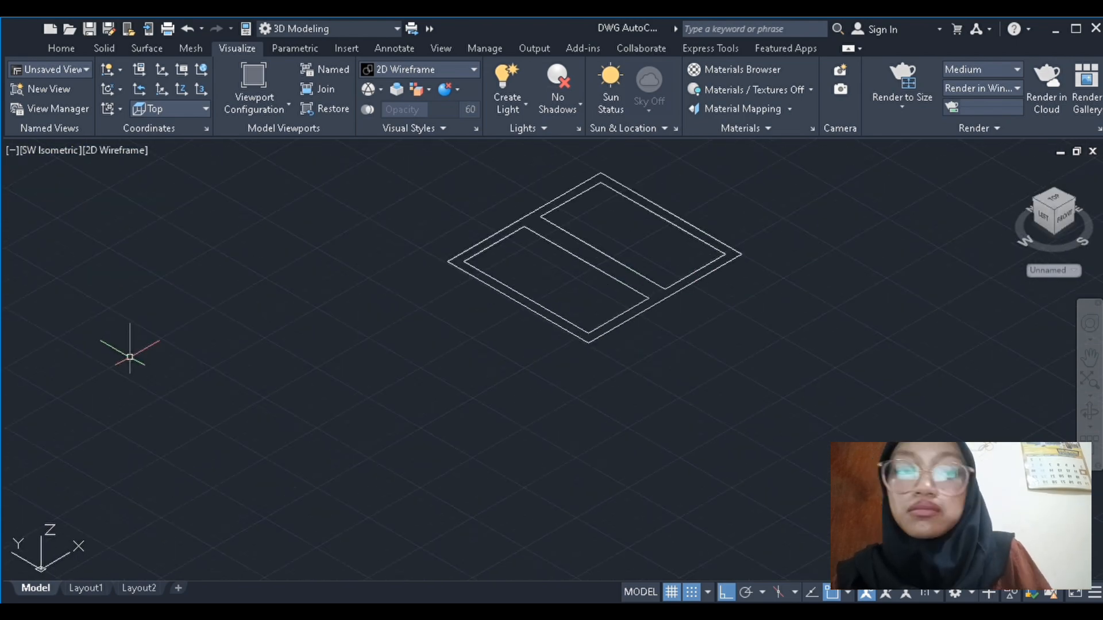
{"action": "scroll", "coordinate": [128, 357], "scroll_direction": "down", "scroll_amount": 8}
{"action": "scroll", "coordinate": [523, 367], "scroll_direction": "up", "scroll_amount": 10}
Try extruding the outer rectangle downward into a box, and undo that extrusion
{"action": "left_click", "coordinate": [534, 396]}
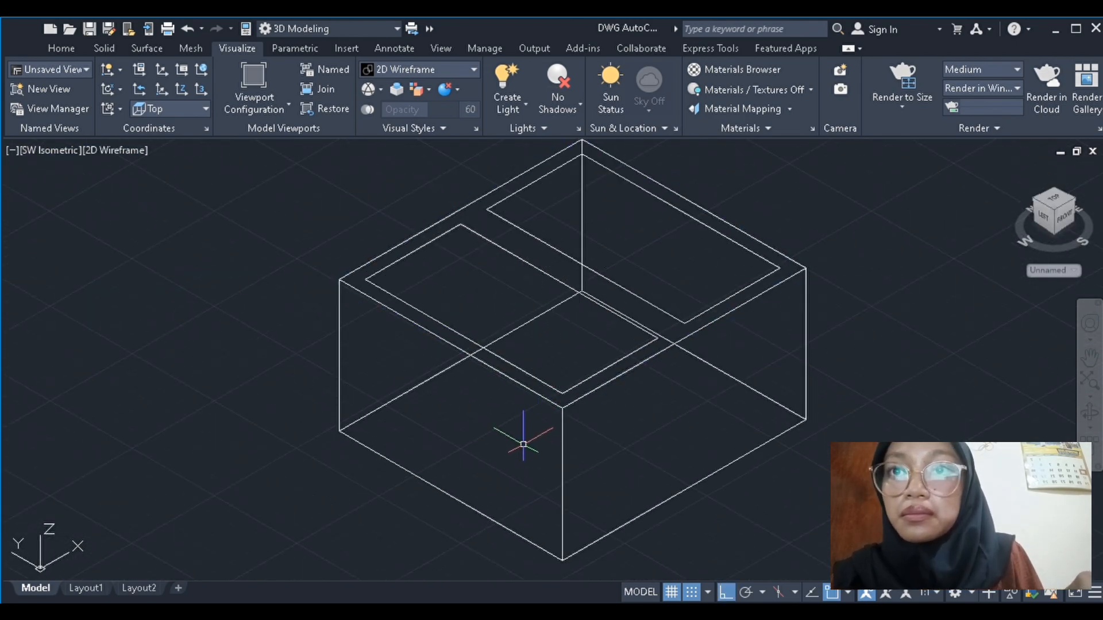
{"action": "left_click", "coordinate": [531, 374]}
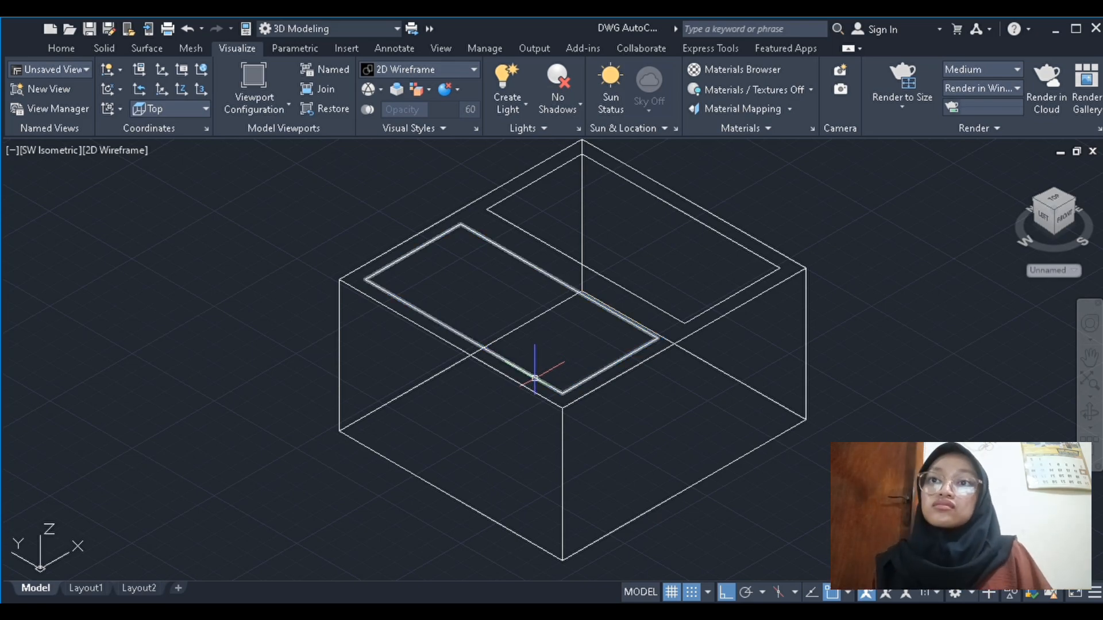
{"action": "key", "text": "Escape"}
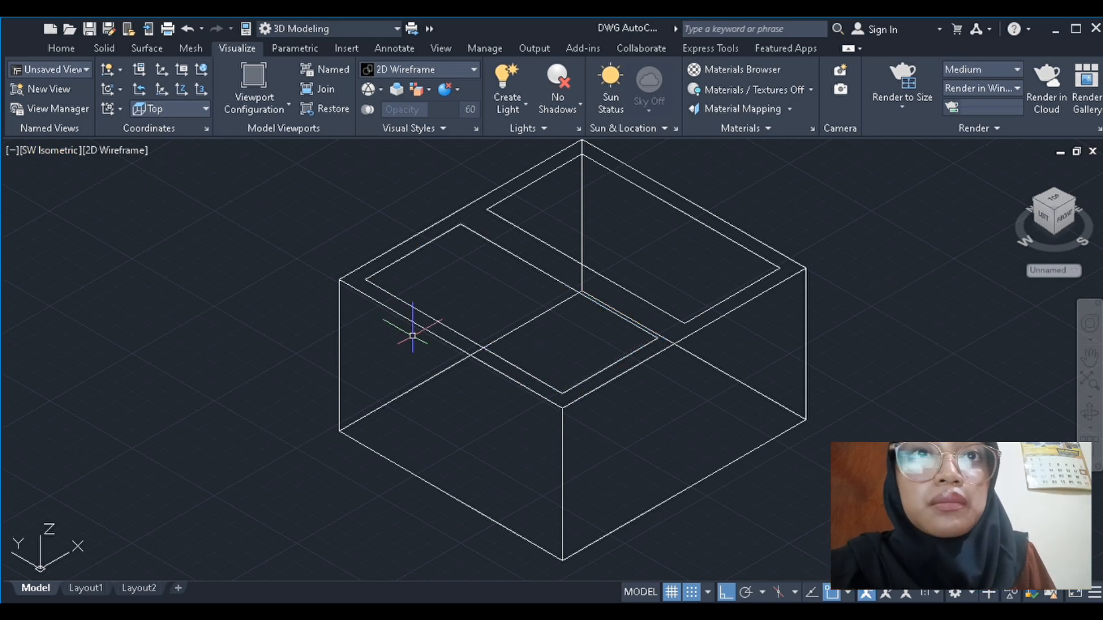
{"action": "left_click", "coordinate": [481, 345]}
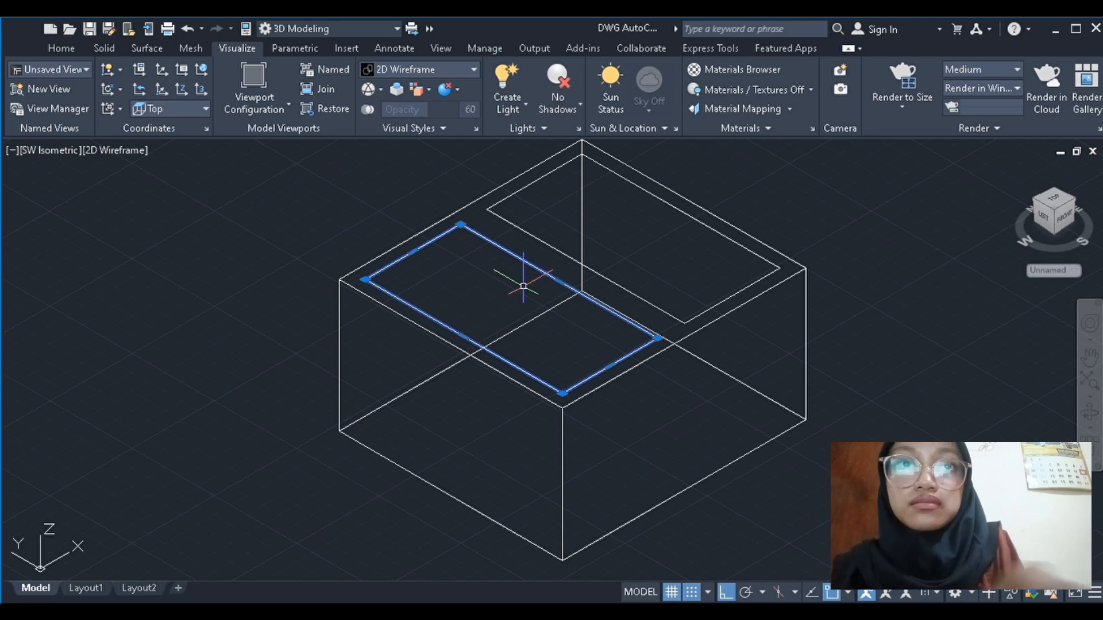
{"action": "left_click", "coordinate": [187, 29]}
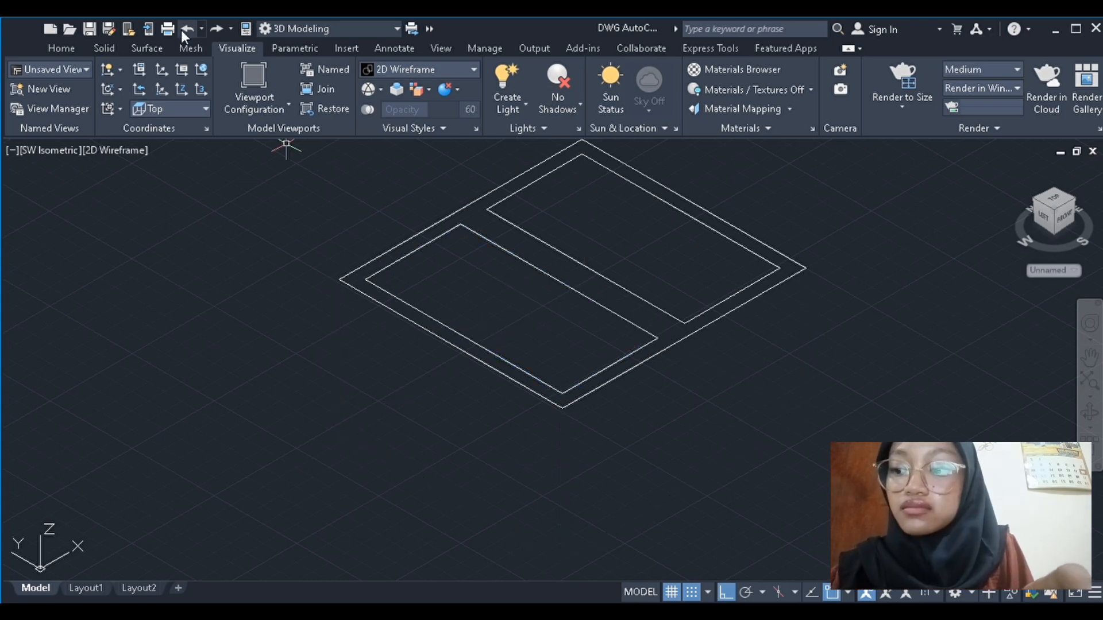
In the Top view, draw a rectangle from the west inner rectangle's upper-left corner to the midpoint of its east side
{"action": "left_click", "coordinate": [139, 203]}
{"action": "scroll", "coordinate": [281, 205], "scroll_direction": "down", "scroll_amount": 2}
{"action": "type", "text": "rec"}
{"action": "key", "text": "Return"}
{"action": "left_click", "coordinate": [320, 181]}
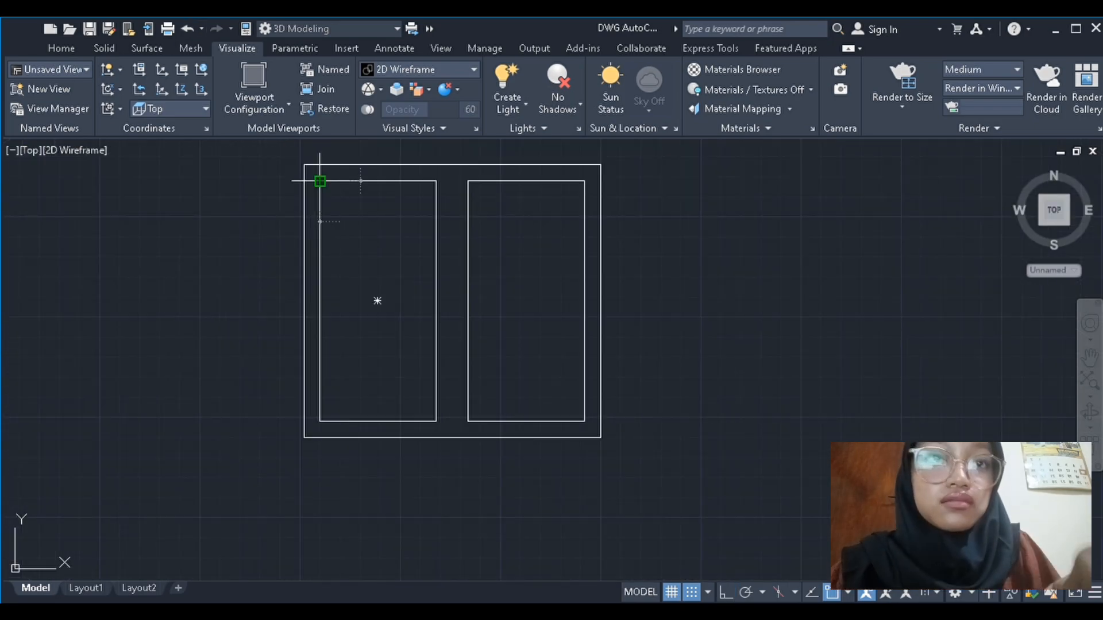
{"action": "double_click", "coordinate": [436, 302]}
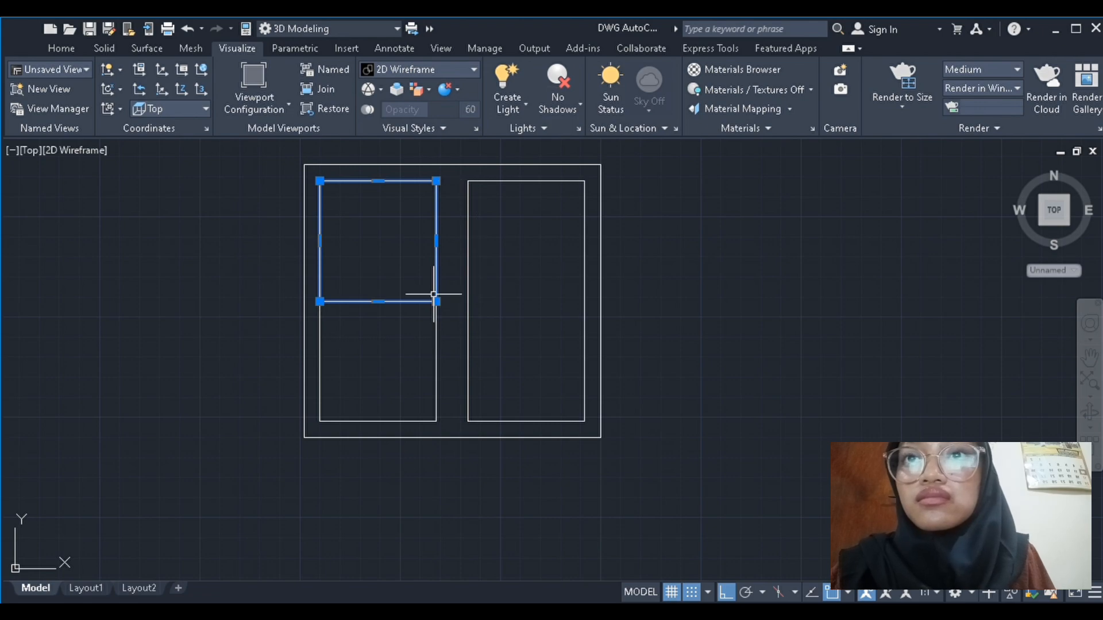
Shorten the half-height rectangle from its lower edge and copy it to the lower corner of the tall inner rectangle
{"action": "left_click", "coordinate": [379, 290]}
{"action": "type", "text": "co"}
{"action": "key", "text": "Return"}
{"action": "left_click", "coordinate": [436, 290]}
{"action": "left_click", "coordinate": [436, 422]}
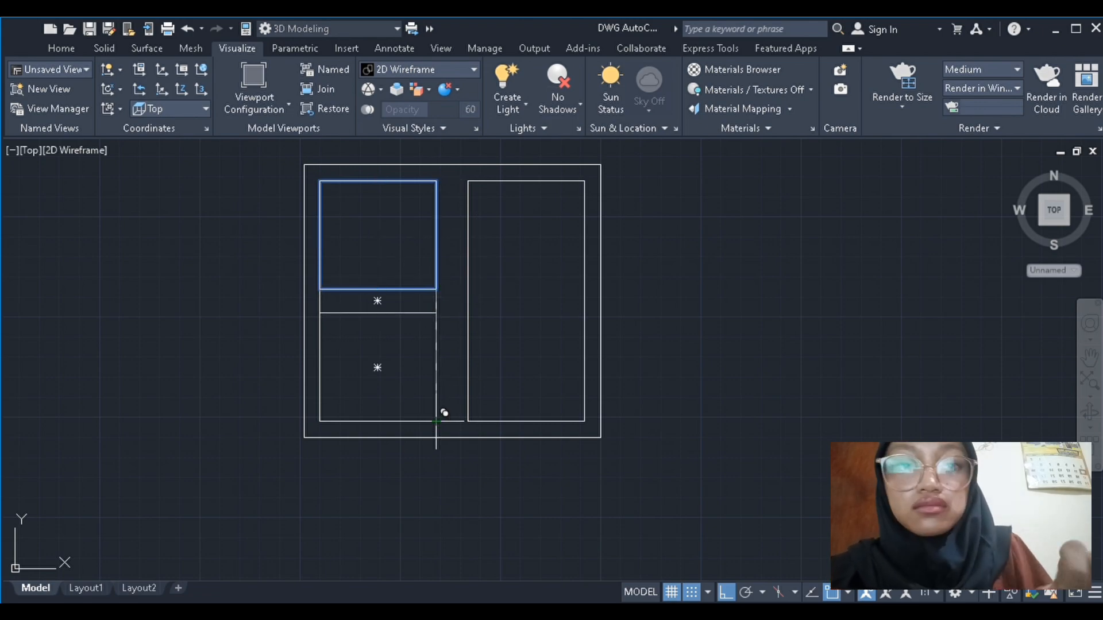
{"action": "key", "text": "Escape"}
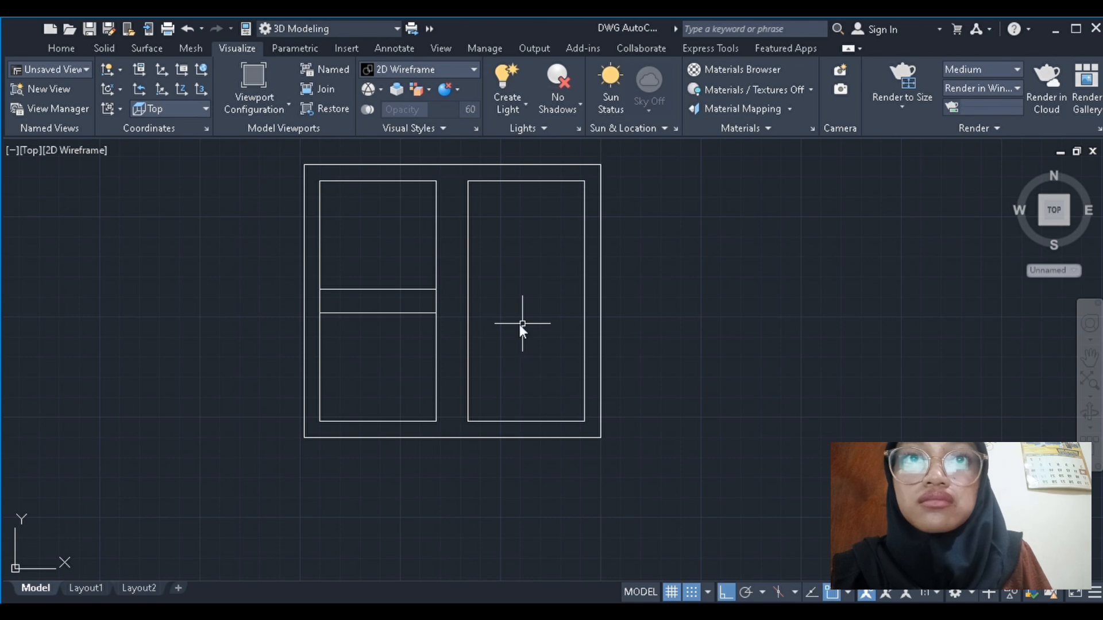
Delete the original tall inner rectangle behind the two small compartment rectangles, keeping the gap between them
{"action": "key", "text": "Return"}
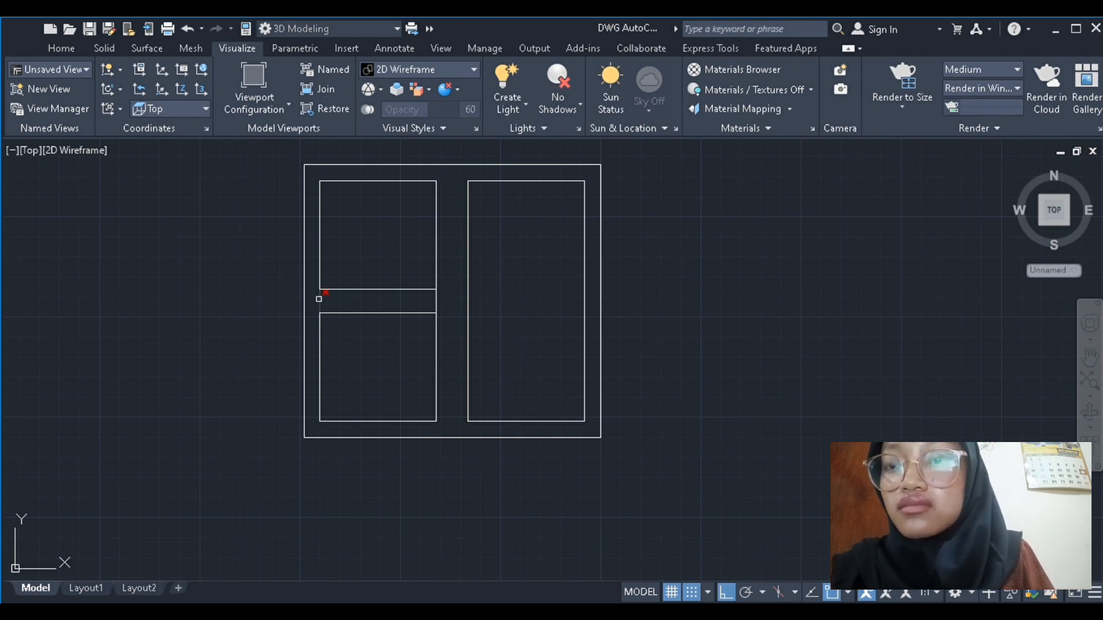
{"action": "key", "text": "Escape"}
{"action": "left_click", "coordinate": [431, 290]}
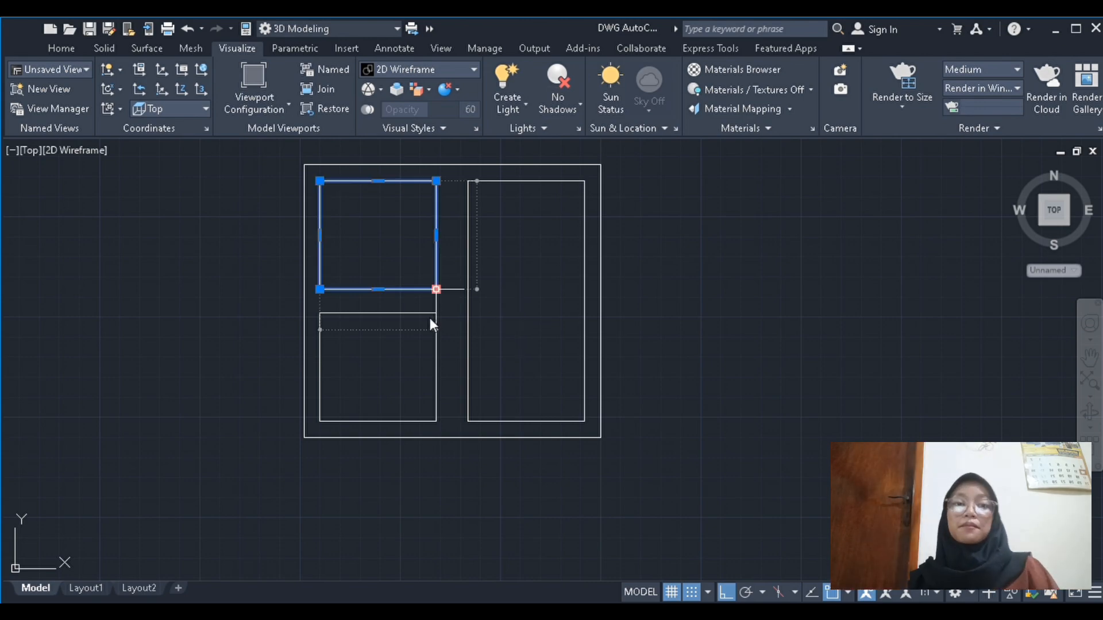
{"action": "key", "text": "Escape"}
{"action": "key", "text": "Return"}
{"action": "key", "text": "Escape"}
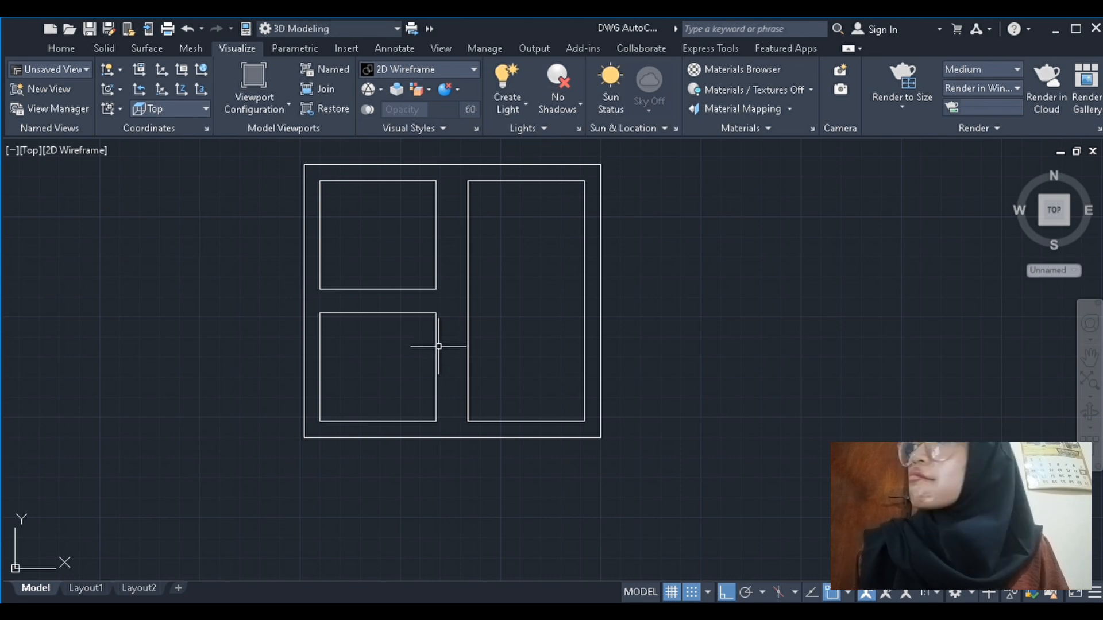
In the SW Isometric view, extrude the outer rectangle downward into a box with Ortho on
{"action": "left_click", "coordinate": [129, 324]}
{"action": "scroll", "coordinate": [173, 285], "scroll_direction": "down", "scroll_amount": 2}
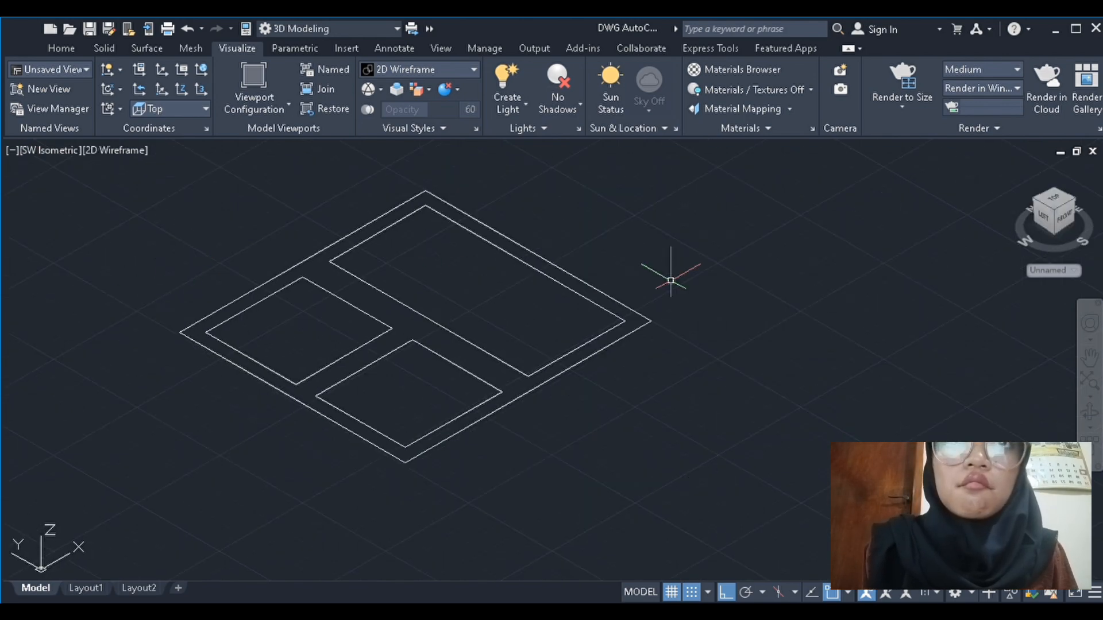
{"action": "scroll", "coordinate": [775, 268], "scroll_direction": "down", "scroll_amount": 2}
{"action": "left_click", "coordinate": [583, 375]}
{"action": "type", "text": "ext"}
{"action": "key", "text": "Return"}
{"action": "key", "text": "F8"}
{"action": "left_click", "coordinate": [579, 397]}
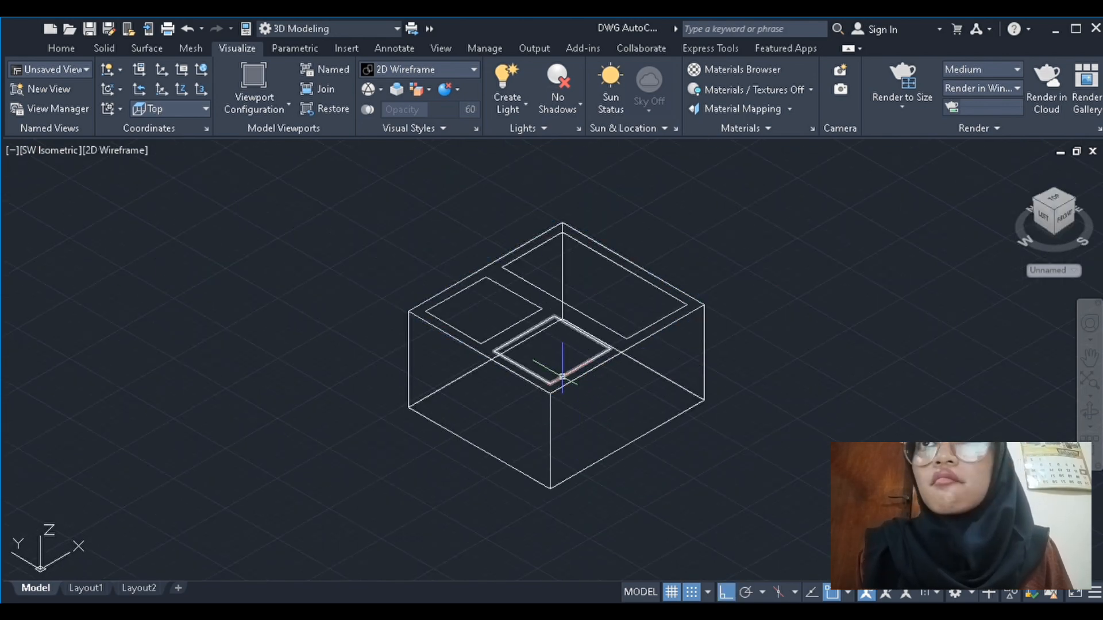
Extrude the two small rectangles and the long inner rectangle downward, slightly less deep than the outer box
{"action": "left_click", "coordinate": [580, 375]}
{"action": "left_click", "coordinate": [578, 423]}
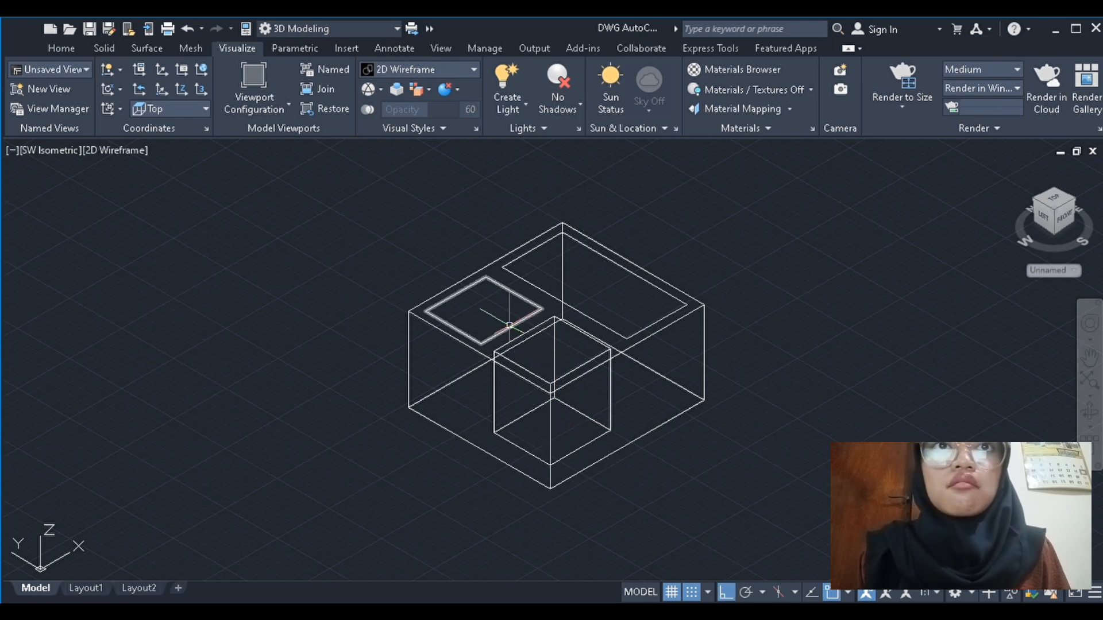
{"action": "left_click", "coordinate": [513, 327]}
{"action": "key", "text": "Escape"}
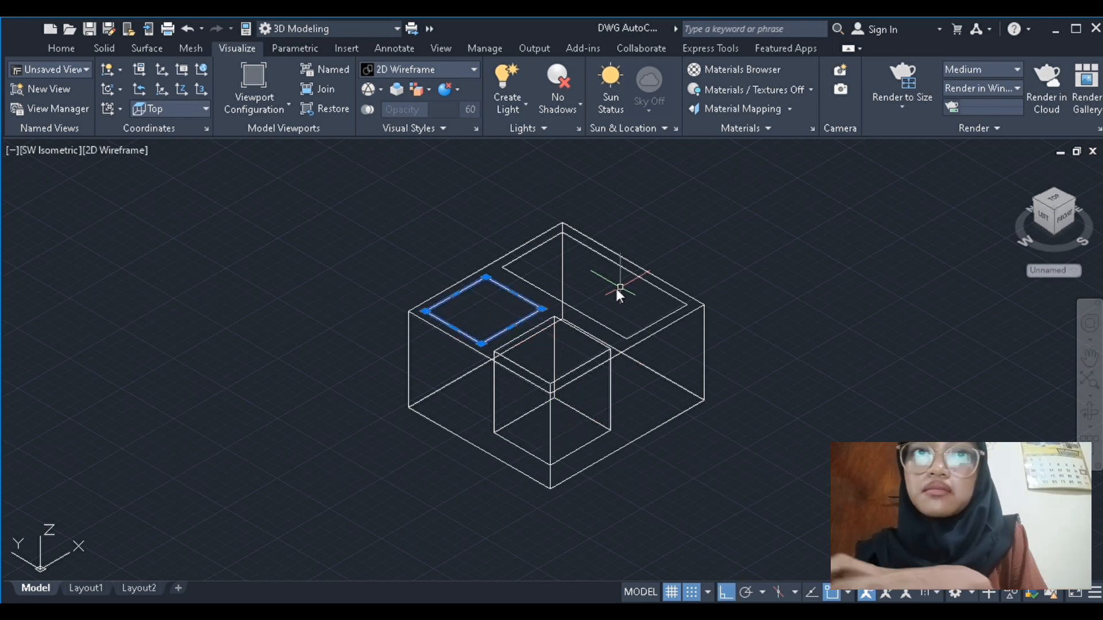
{"action": "type", "text": "ext"}
{"action": "key", "text": "Return"}
{"action": "left_click", "coordinate": [606, 326]}
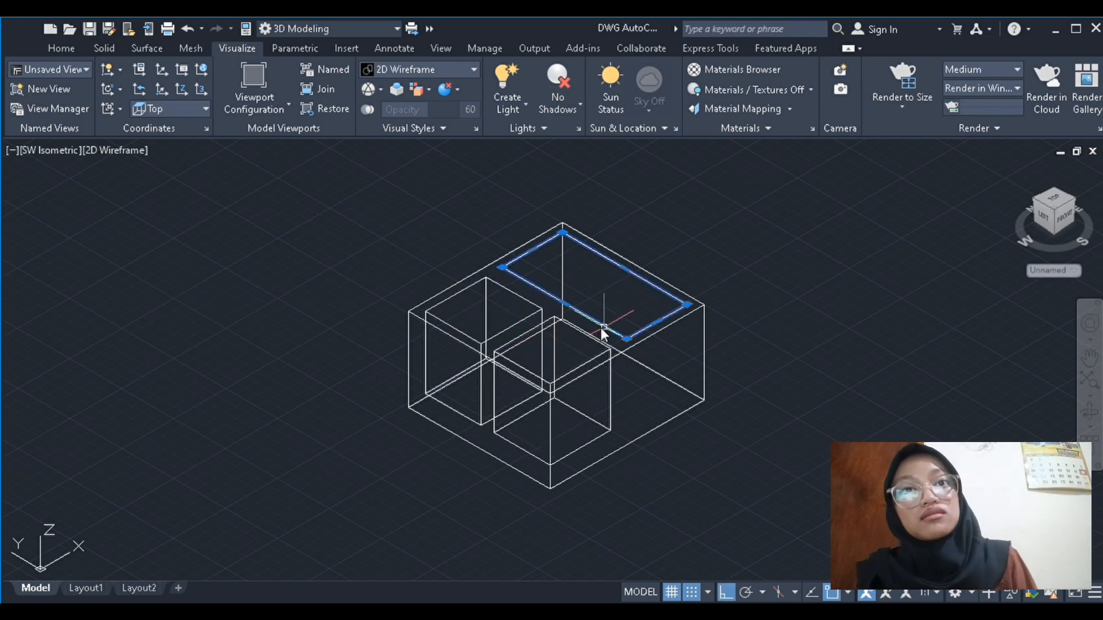
{"action": "key", "text": "Return"}
{"action": "left_click", "coordinate": [607, 367]}
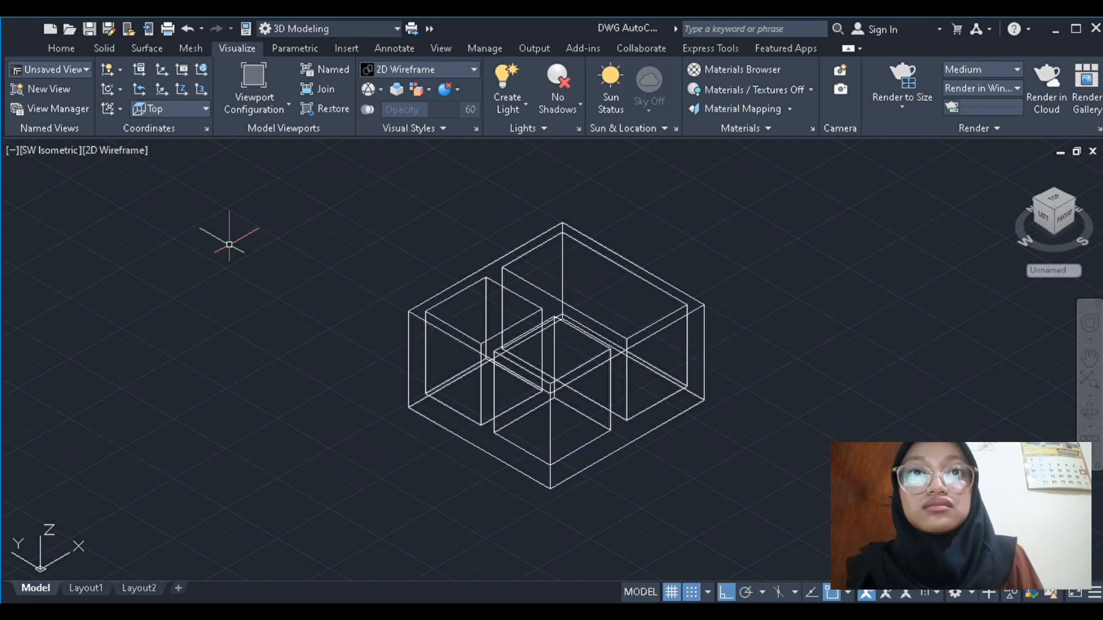
Check the compartment box in the Conceptual visual style and return to 2D Wireframe
{"action": "left_click", "coordinate": [147, 213]}
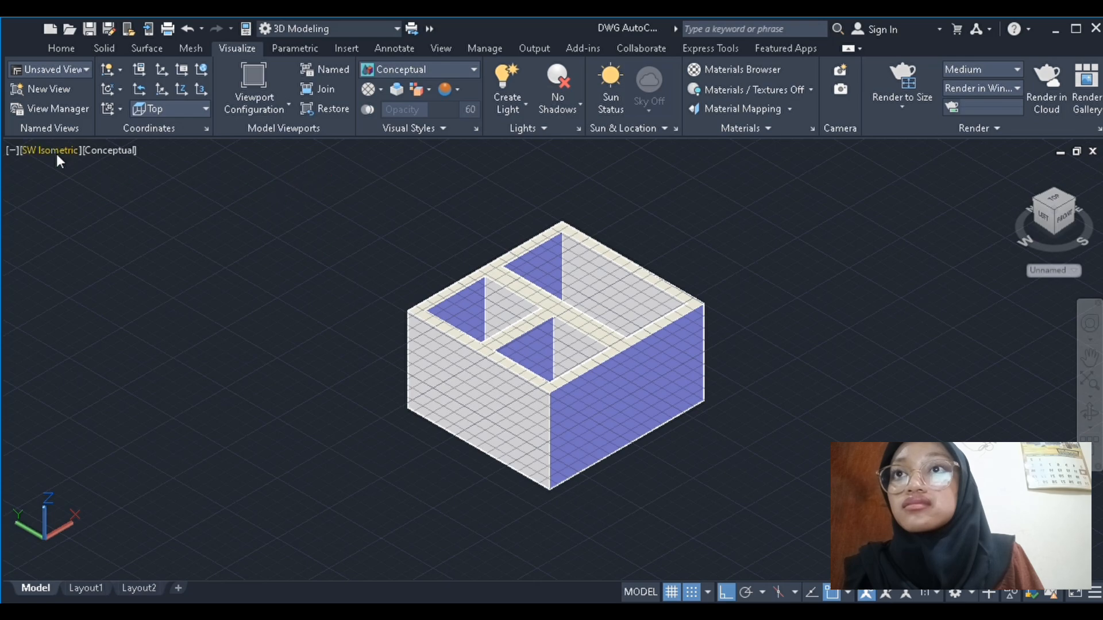
{"action": "left_click", "coordinate": [95, 151]}
{"action": "left_click", "coordinate": [135, 198]}
{"action": "scroll", "coordinate": [308, 264], "scroll_direction": "down", "scroll_amount": 3}
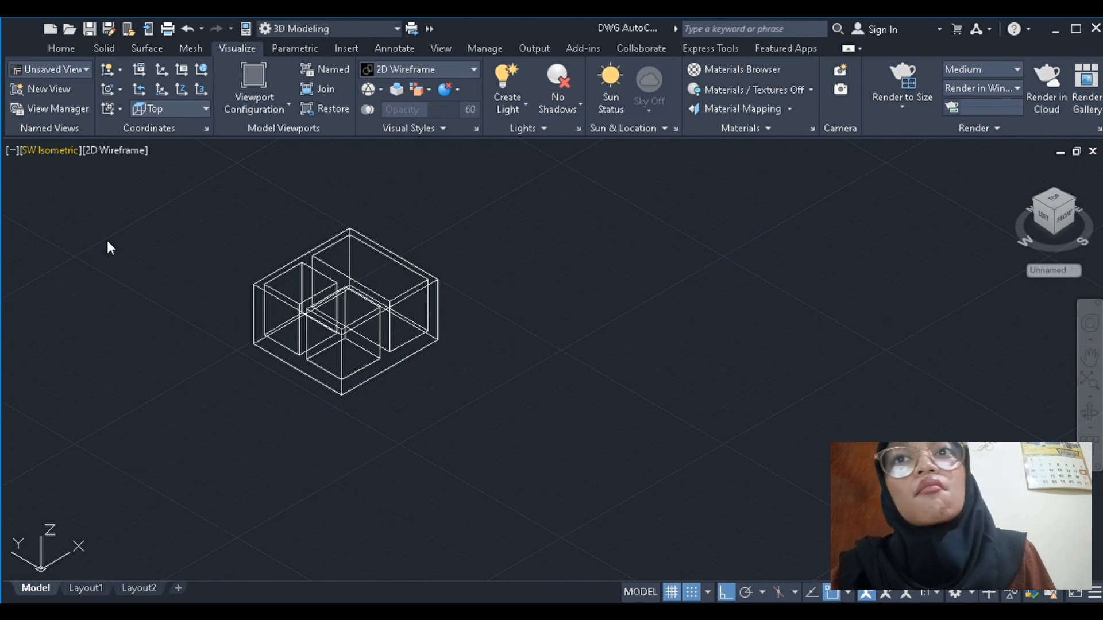
In the Front view, draw a tall, narrow rectangle in the empty area east of the box
{"action": "left_click", "coordinate": [101, 260]}
{"action": "scroll", "coordinate": [120, 246], "scroll_direction": "down", "scroll_amount": 6}
{"action": "scroll", "coordinate": [230, 245], "scroll_direction": "up", "scroll_amount": 3}
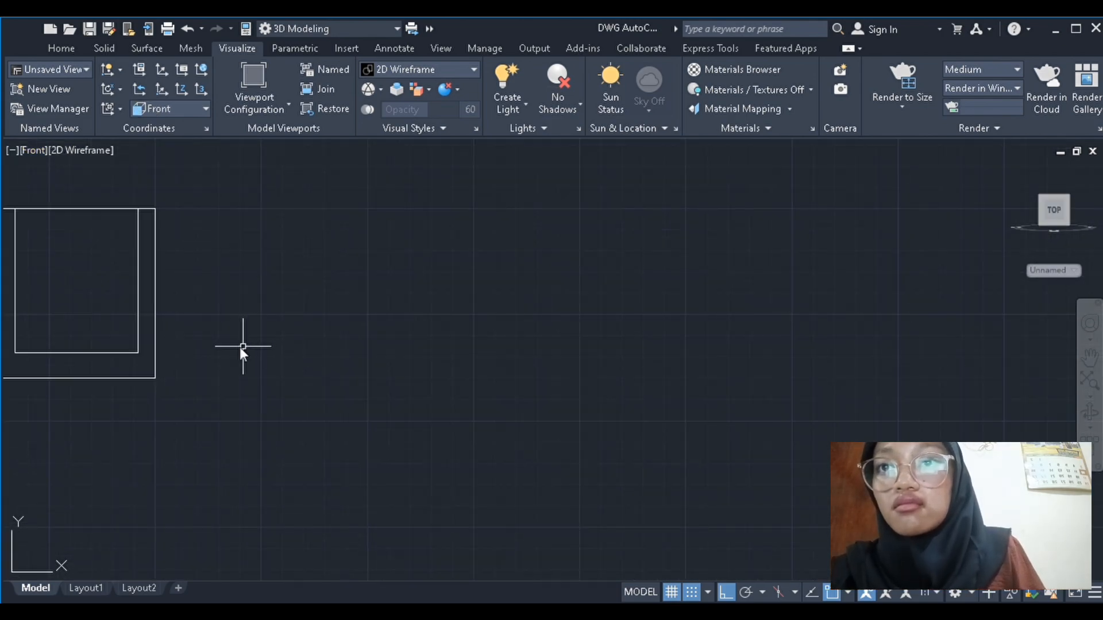
{"action": "key", "text": "F8"}
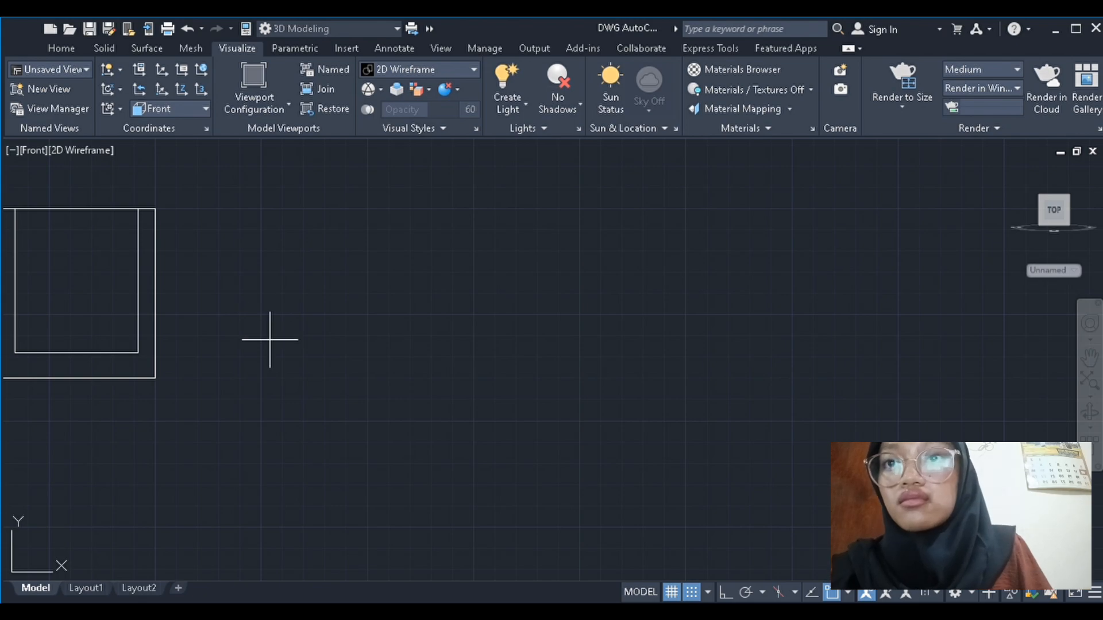
{"action": "left_click", "coordinate": [282, 325]}
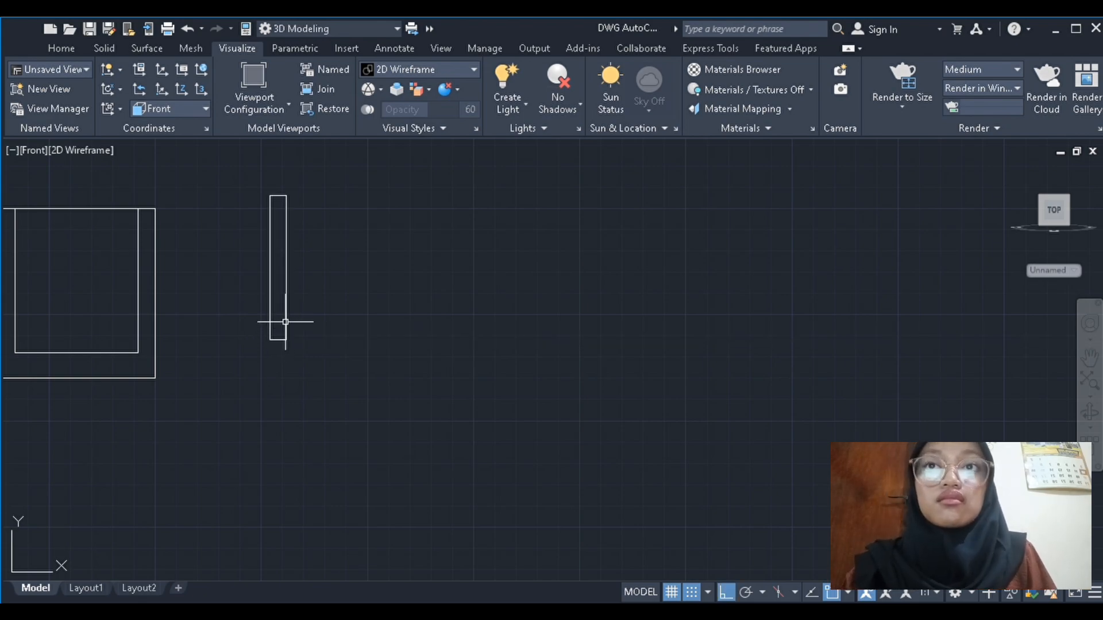
In the SW Isometric view, move the narrow rectangle from its distant location to just beside the compartment box
{"action": "left_click", "coordinate": [22, 151]}
{"action": "left_click", "coordinate": [82, 326]}
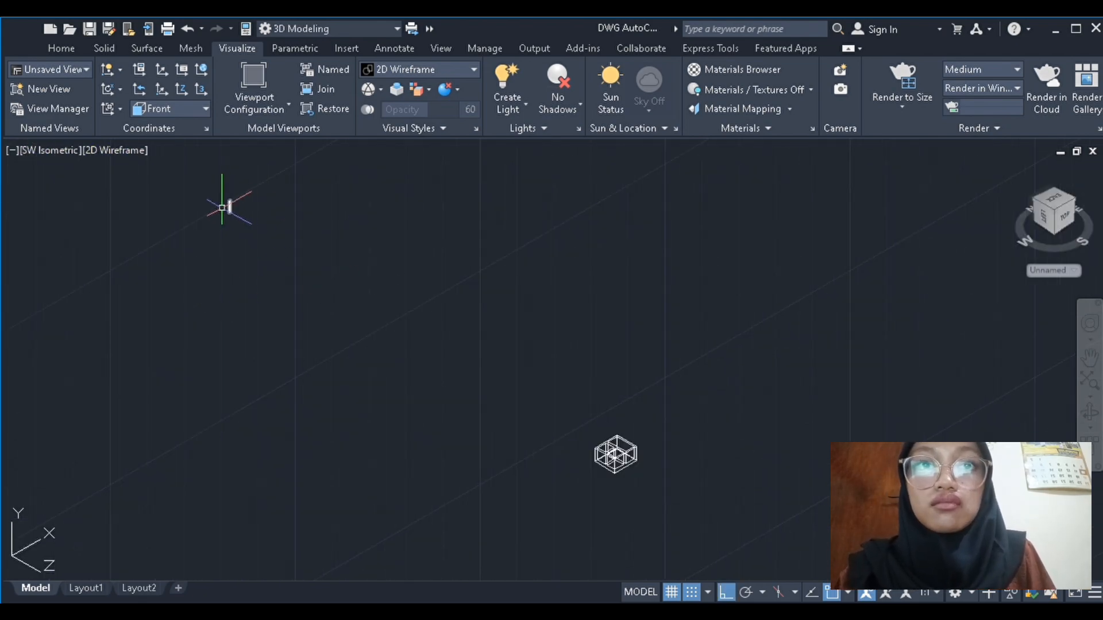
{"action": "left_click", "coordinate": [229, 209]}
{"action": "left_click", "coordinate": [229, 205]}
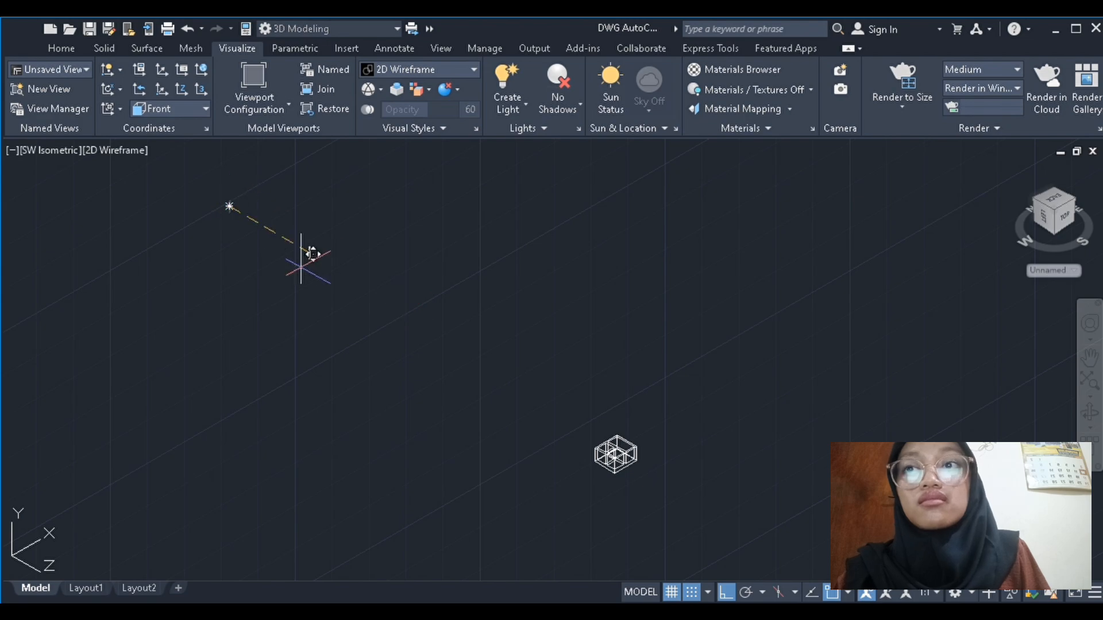
{"action": "left_click", "coordinate": [679, 458]}
Extrude the narrow rectangle beside the box into a long, thin panel
{"action": "scroll", "coordinate": [336, 263], "scroll_direction": "down", "scroll_amount": 4}
{"action": "scroll", "coordinate": [437, 330], "scroll_direction": "up", "scroll_amount": 10}
{"action": "left_click", "coordinate": [643, 360]}
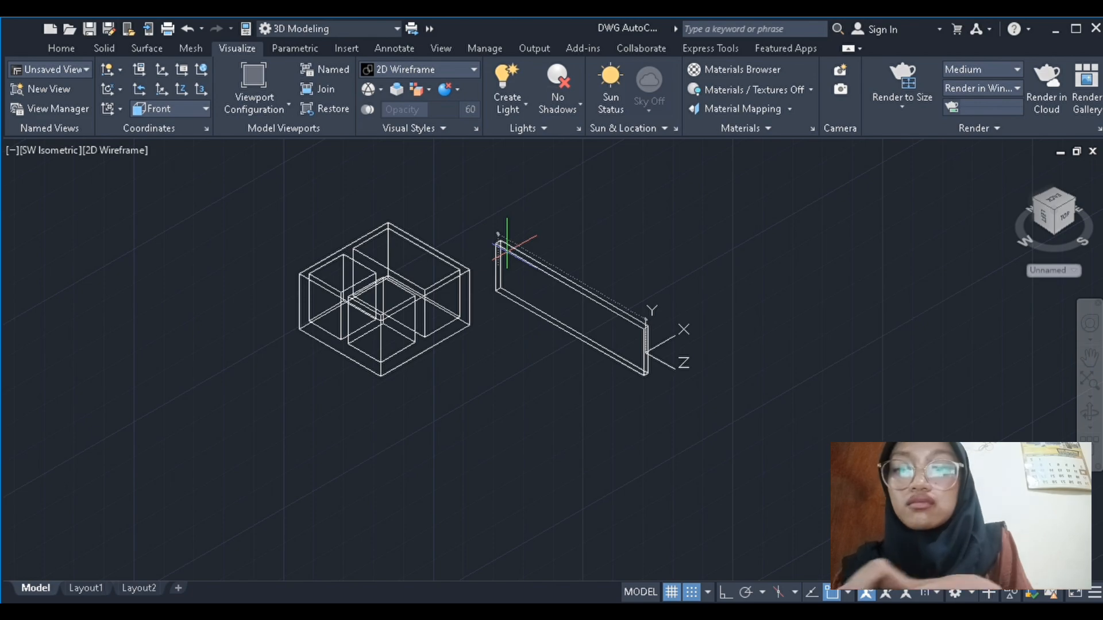
{"action": "left_click", "coordinate": [506, 259]}
{"action": "left_click", "coordinate": [603, 298]}
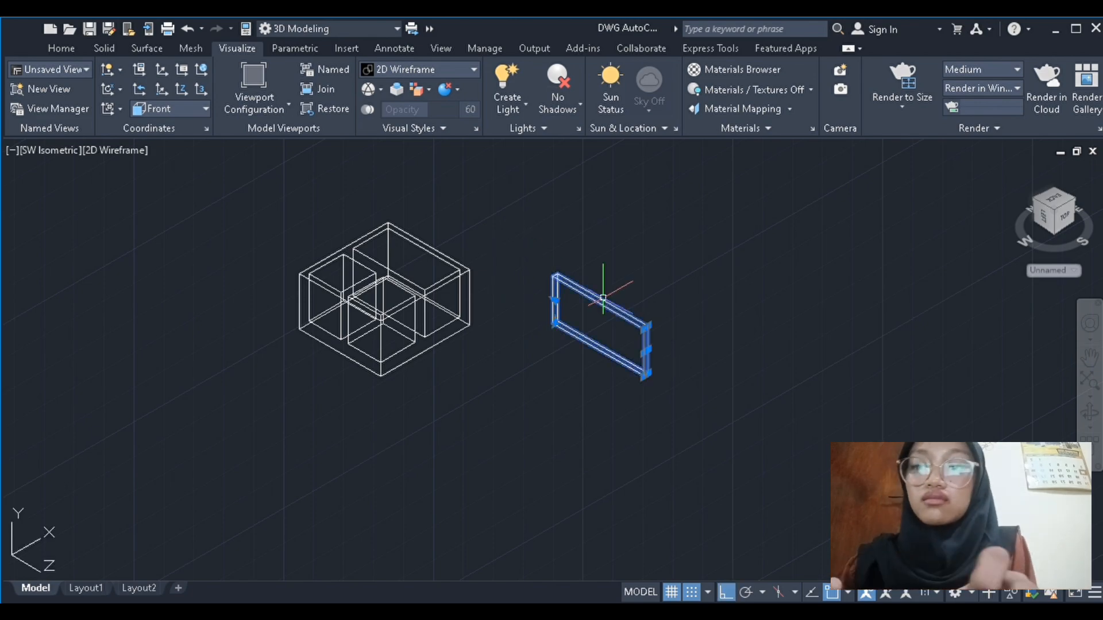
{"action": "key", "text": "Escape"}
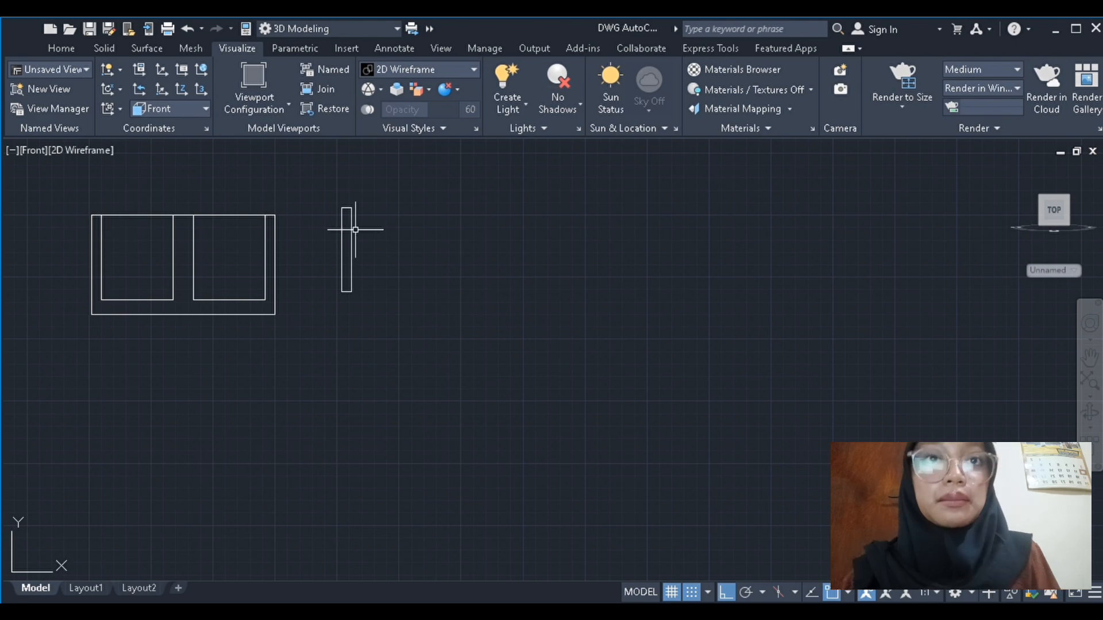
In the Right view, draw a rectangle slightly smaller than the thin panel's outline in the space below the panel
{"action": "left_click", "coordinate": [28, 150]}
{"action": "left_click", "coordinate": [93, 298]}
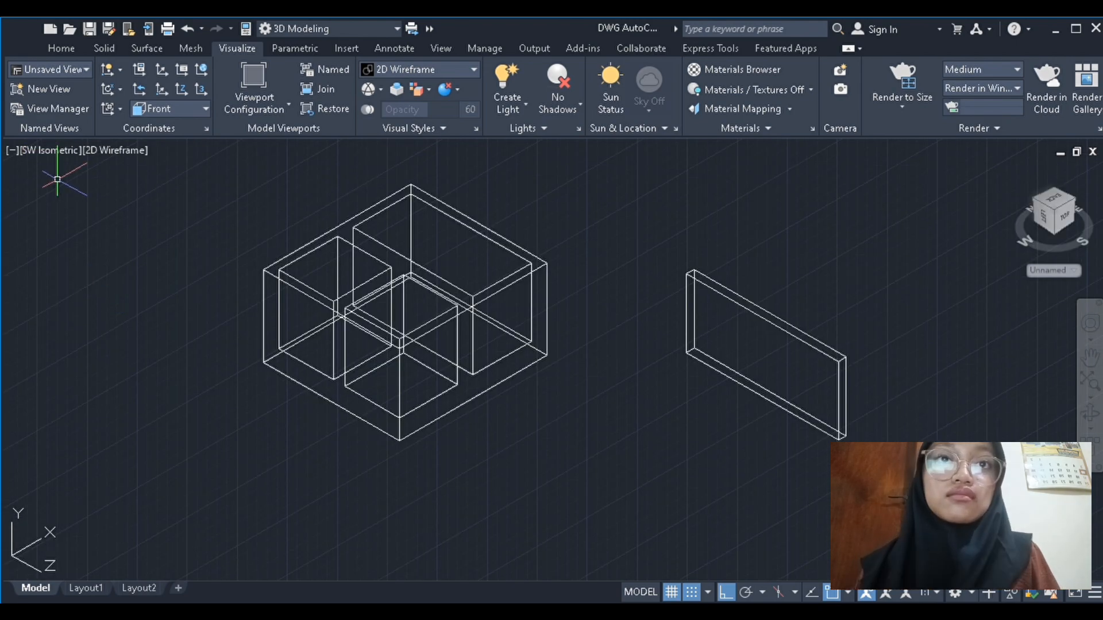
{"action": "left_click", "coordinate": [45, 156]}
{"action": "left_click", "coordinate": [120, 239]}
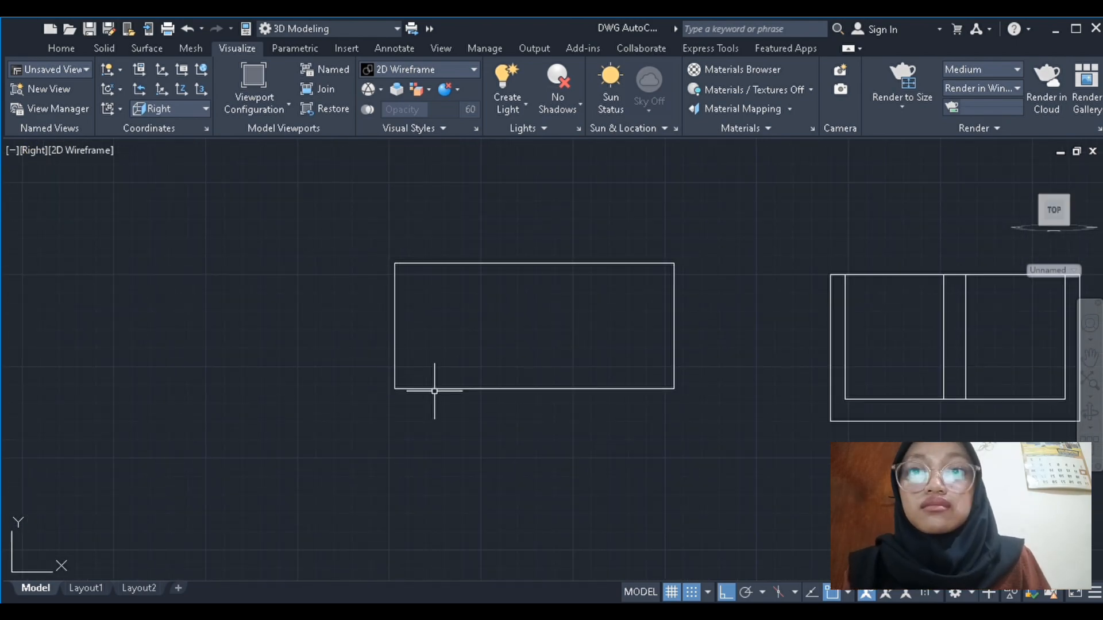
{"action": "scroll", "coordinate": [337, 357], "scroll_direction": "down", "scroll_amount": 2}
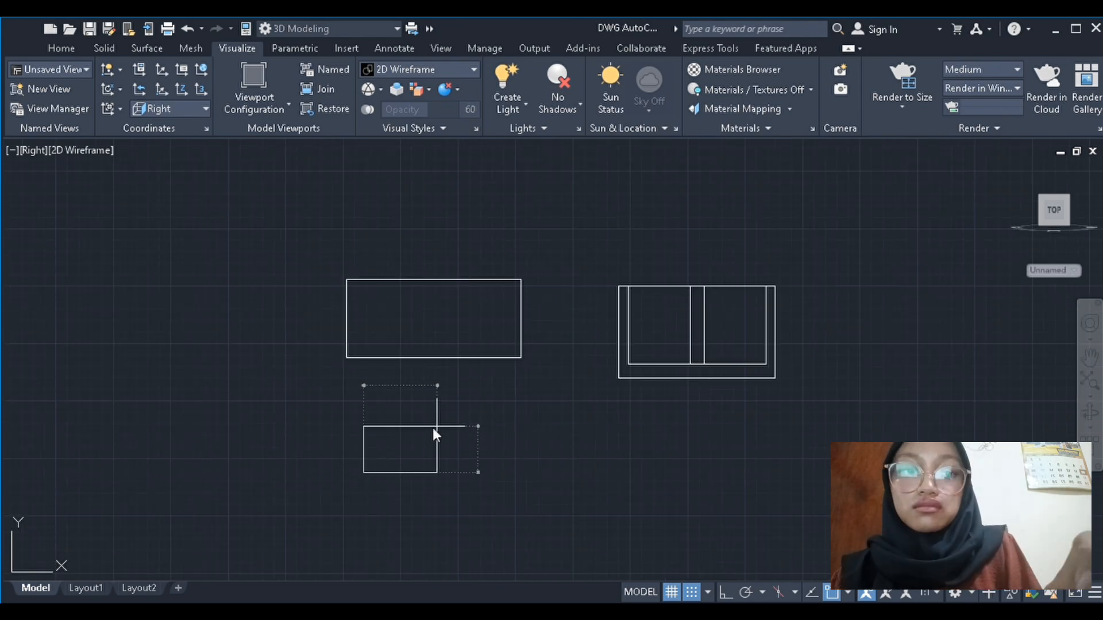
{"action": "key", "text": "Tab"}
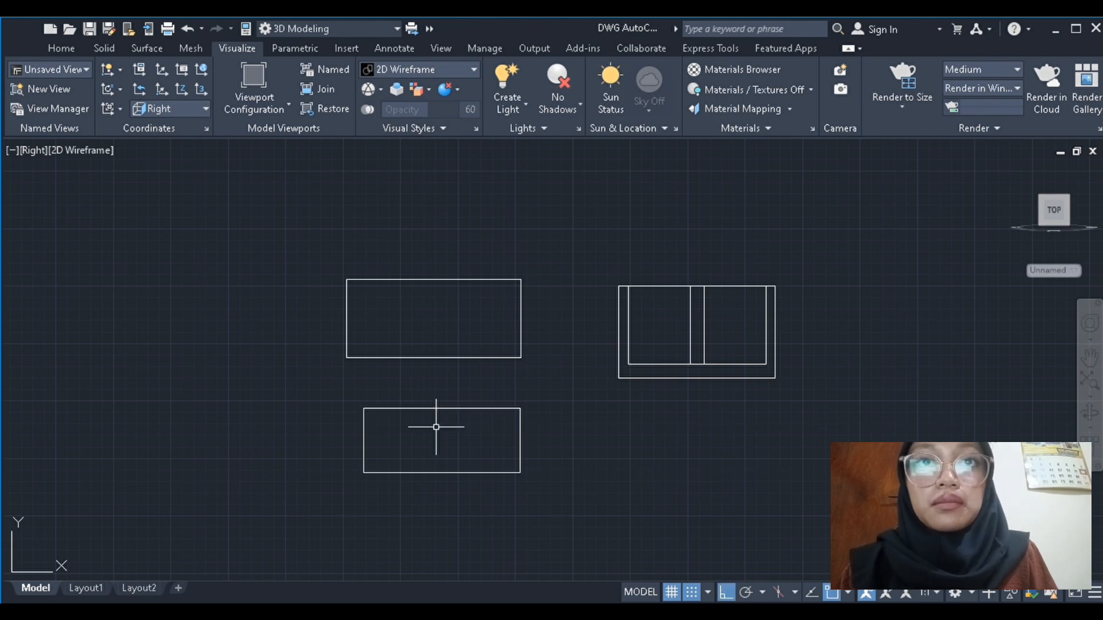
Move the smaller rectangle by its bottom midpoint onto the midpoint of the panel's bottom edge
{"action": "left_click", "coordinate": [442, 473]}
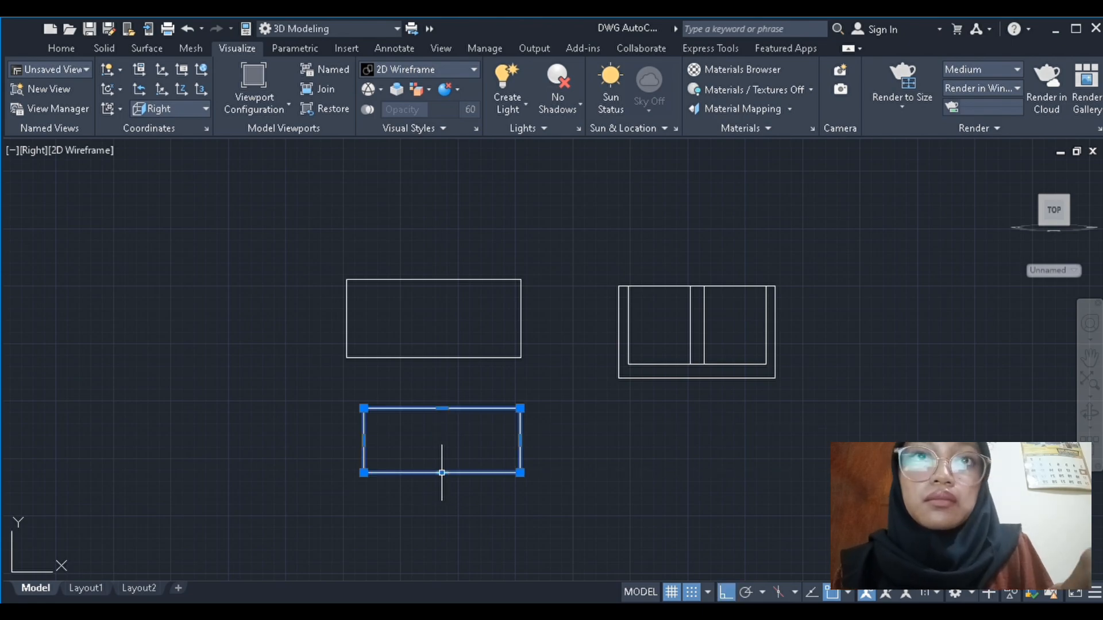
{"action": "type", "text": "m"}
{"action": "key", "text": "Return"}
{"action": "left_click", "coordinate": [441, 473]}
{"action": "left_click", "coordinate": [434, 357]}
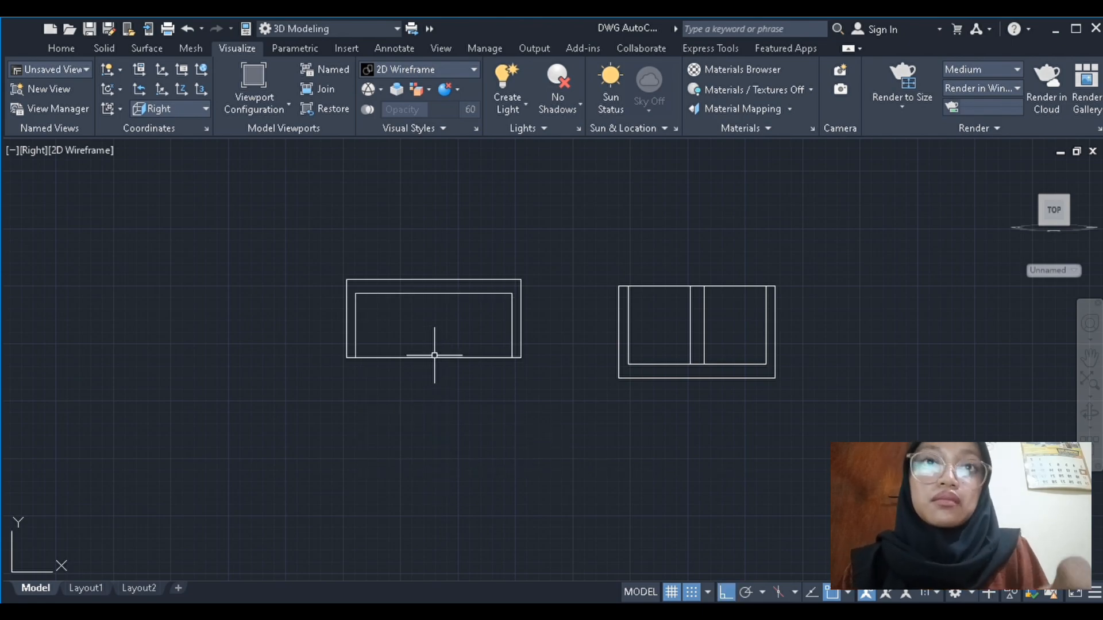
In the SW Isometric view, extrude the smaller rectangle by about the thickness of the panel
{"action": "left_click", "coordinate": [28, 156]}
{"action": "left_click", "coordinate": [140, 295]}
{"action": "scroll", "coordinate": [804, 362], "scroll_direction": "up", "scroll_amount": 4}
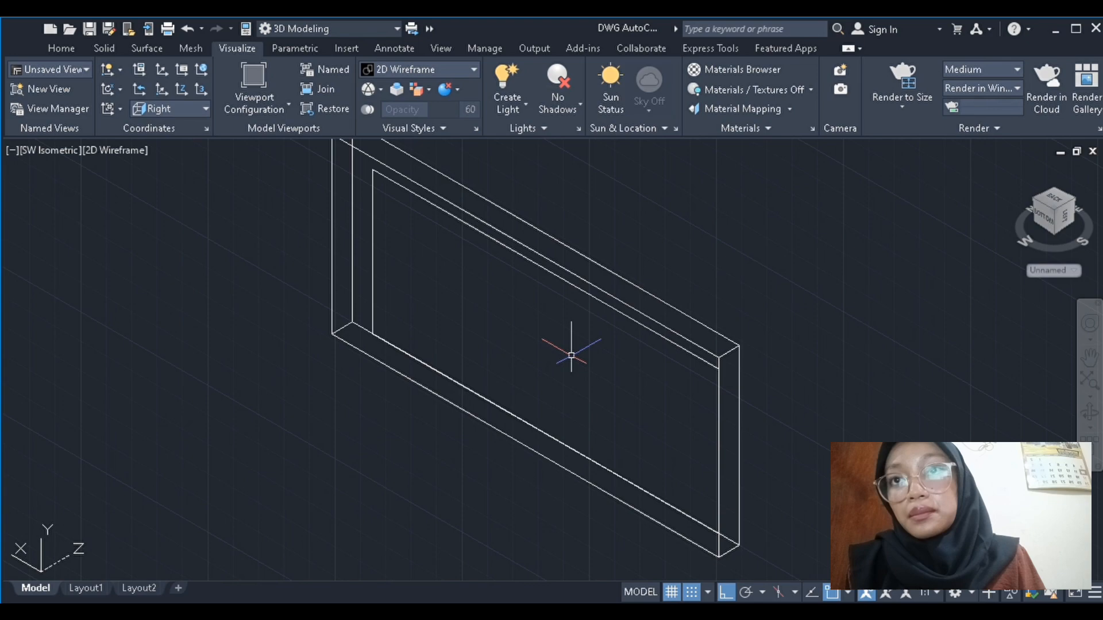
{"action": "left_click", "coordinate": [374, 259]}
{"action": "type", "text": "ext"}
{"action": "key", "text": "Return"}
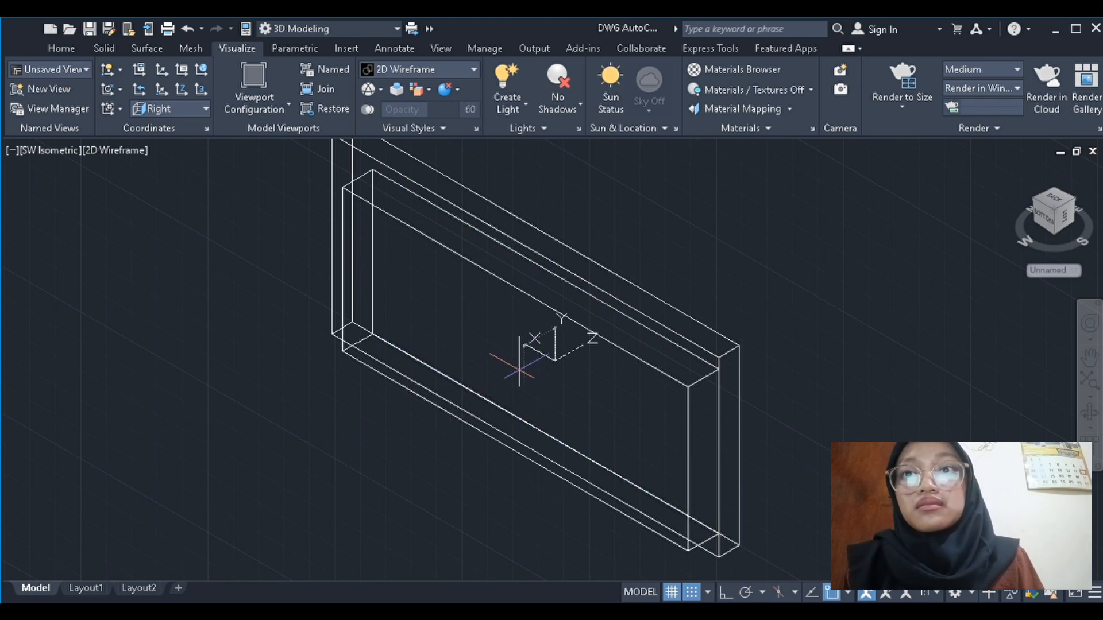
{"action": "left_click", "coordinate": [522, 344]}
{"action": "scroll", "coordinate": [227, 293], "scroll_direction": "down", "scroll_amount": 2}
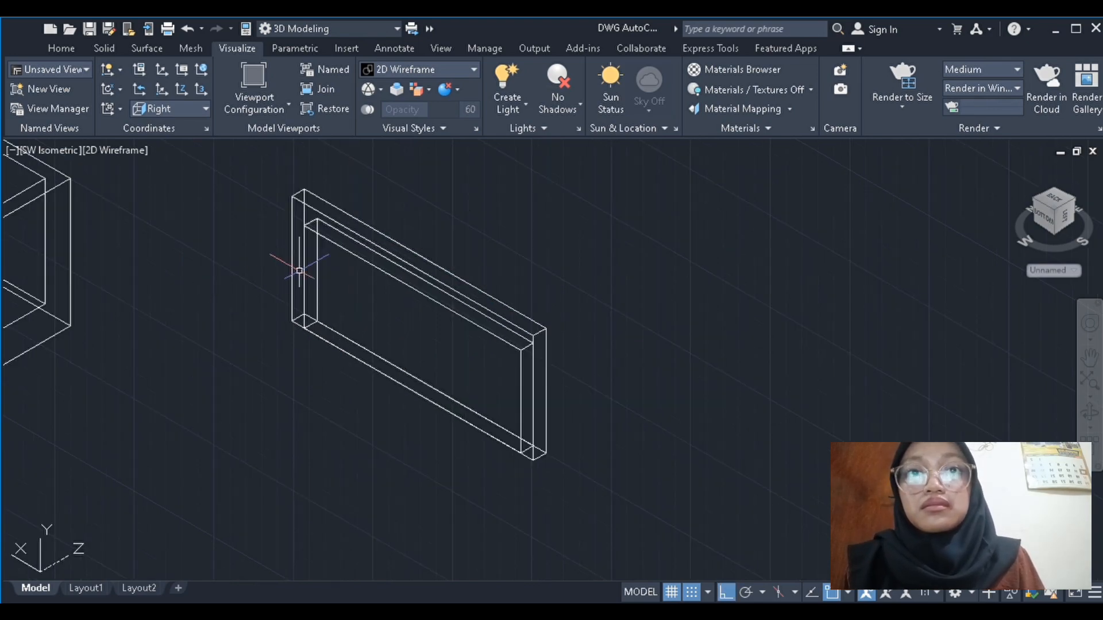
Subtract the smaller solid from the thin panel to leave an inverted U-shaped frame
{"action": "left_click", "coordinate": [443, 285]}
{"action": "key", "text": "Return"}
{"action": "left_click", "coordinate": [443, 306]}
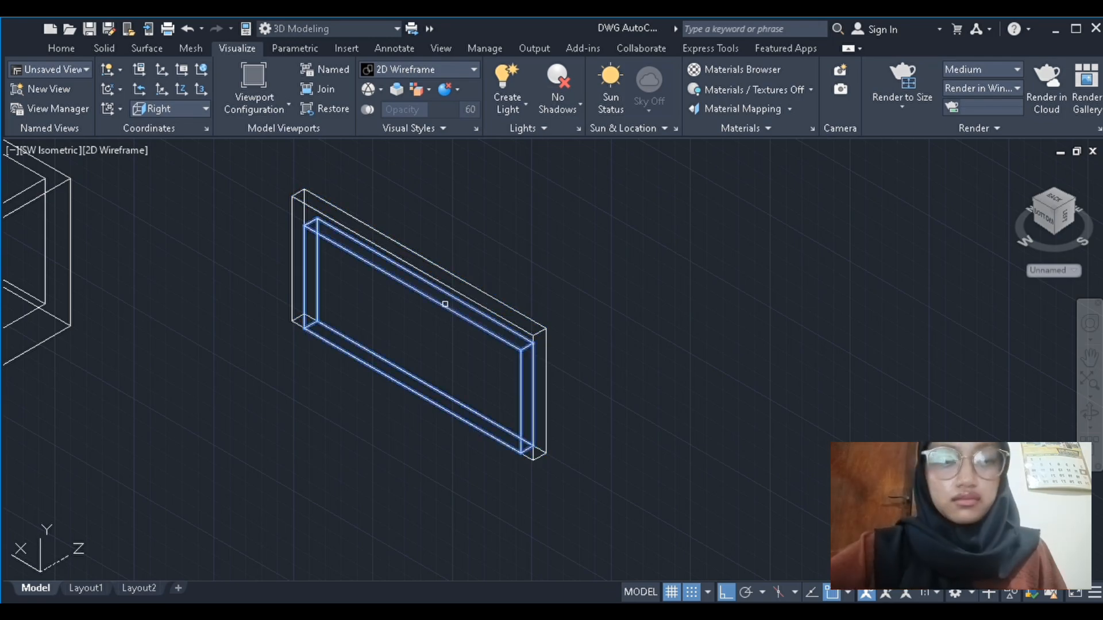
{"action": "key", "text": "Return"}
Move the inverted U-shaped frame from beside the box onto the box's back top edge
{"action": "scroll", "coordinate": [589, 326], "scroll_direction": "down", "scroll_amount": 4}
{"action": "left_click", "coordinate": [506, 300]}
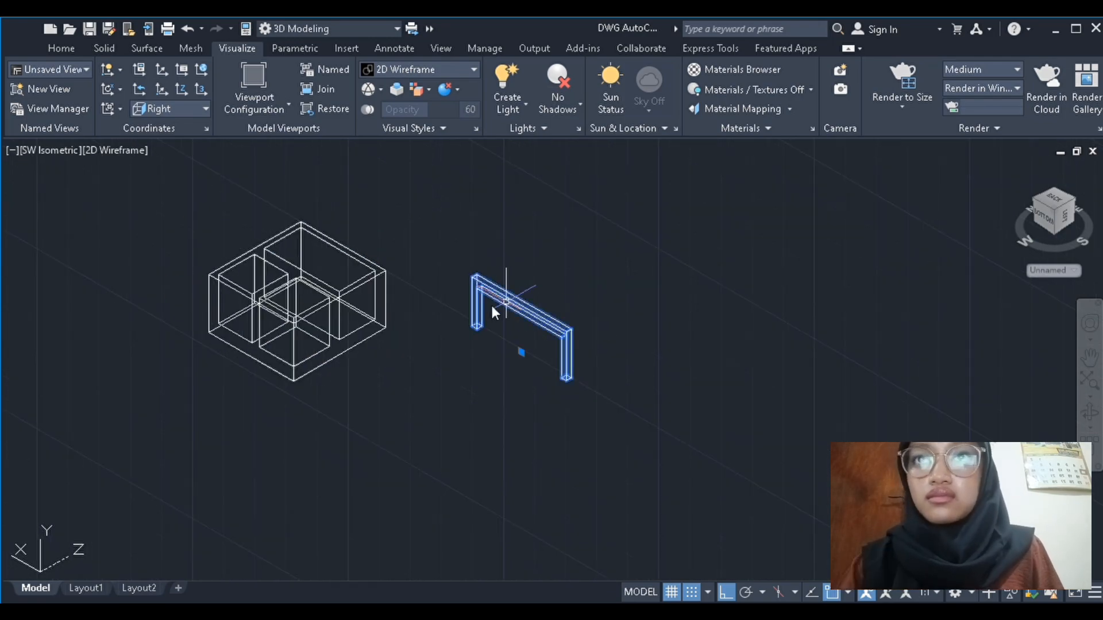
{"action": "key", "text": "Return"}
{"action": "left_click", "coordinate": [496, 314]}
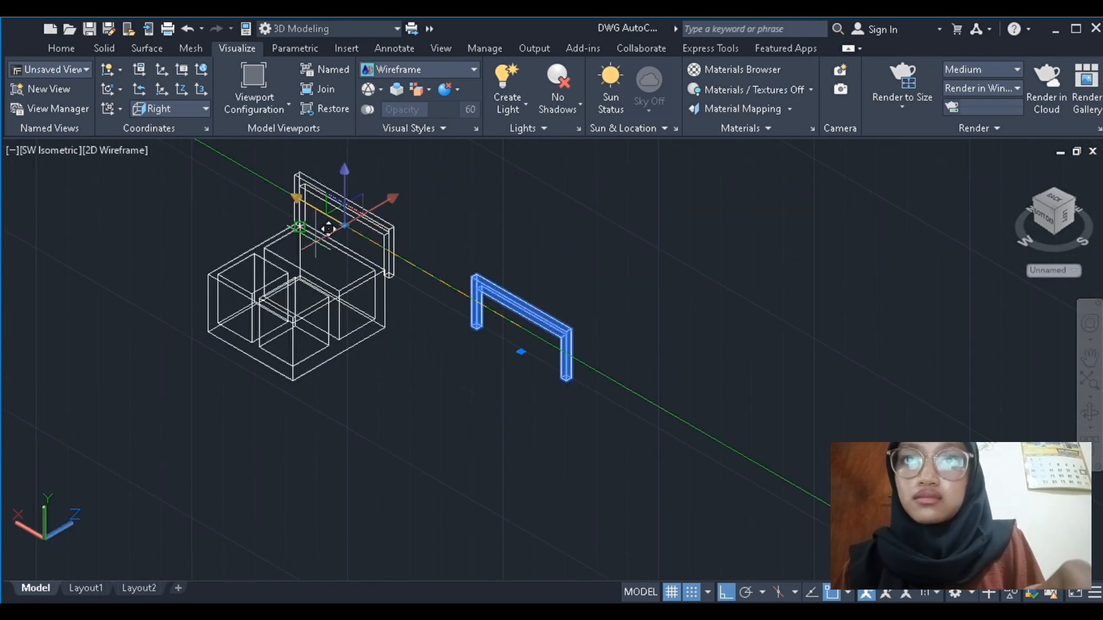
{"action": "left_click", "coordinate": [328, 229]}
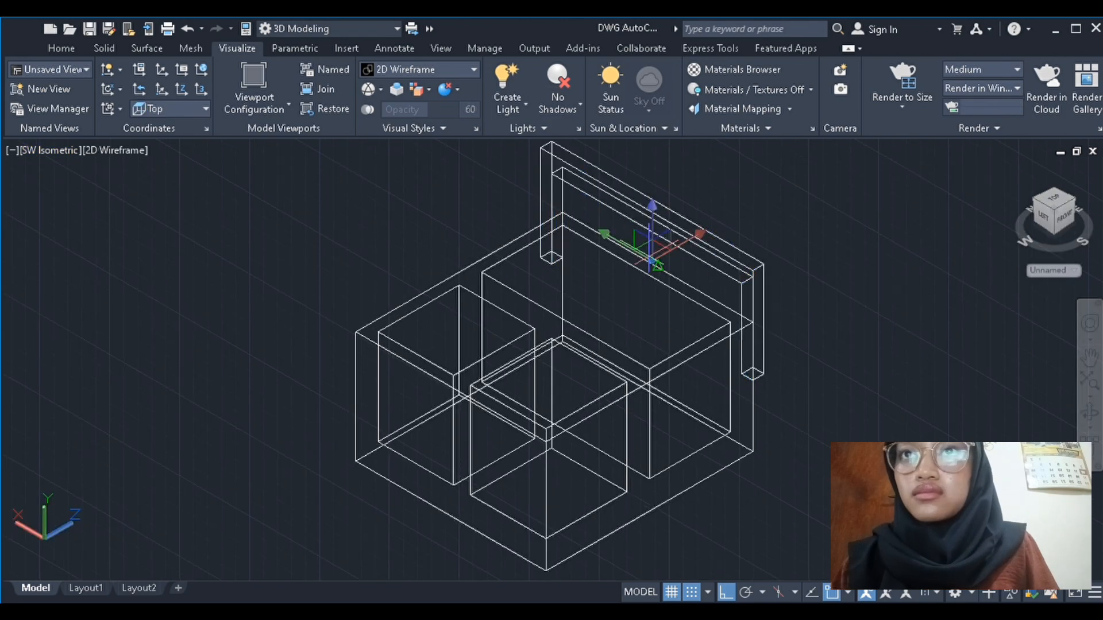
Move the frame from the back edge to the middle of the box and check it in the Right and Front views
{"action": "left_click", "coordinate": [652, 241]}
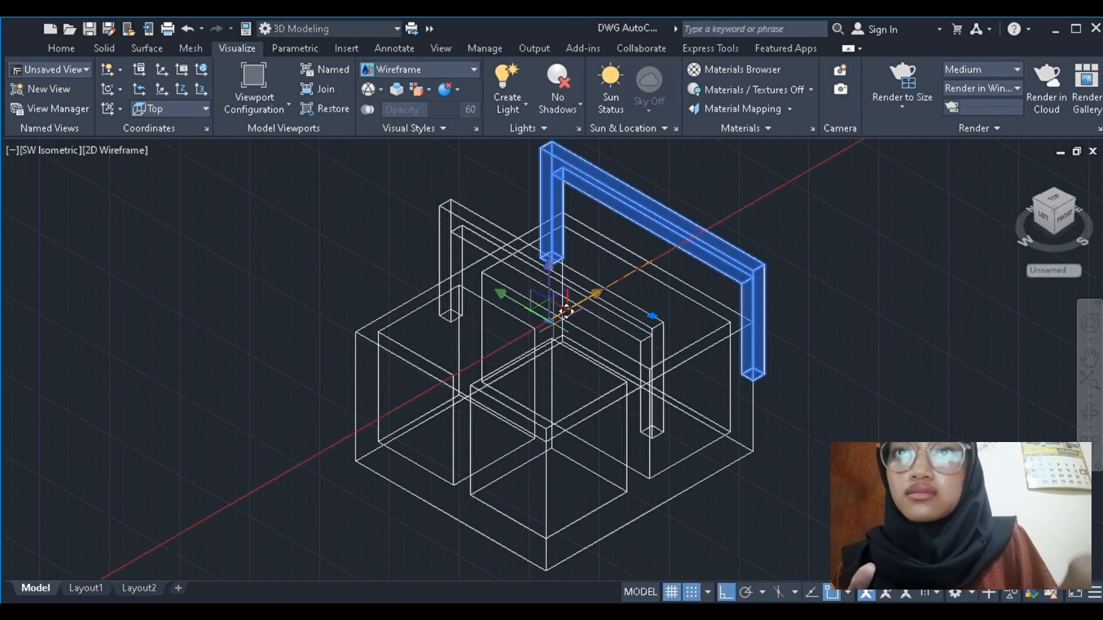
{"action": "left_click", "coordinate": [546, 316]}
{"action": "left_click", "coordinate": [43, 150]}
{"action": "left_click", "coordinate": [146, 245]}
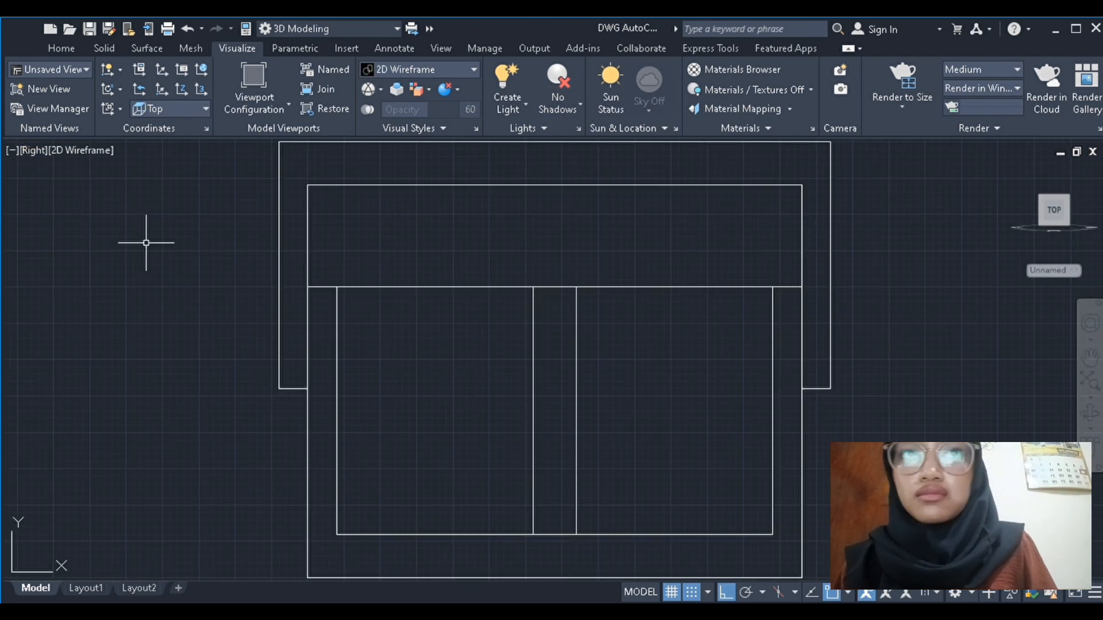
{"action": "left_click", "coordinate": [101, 255]}
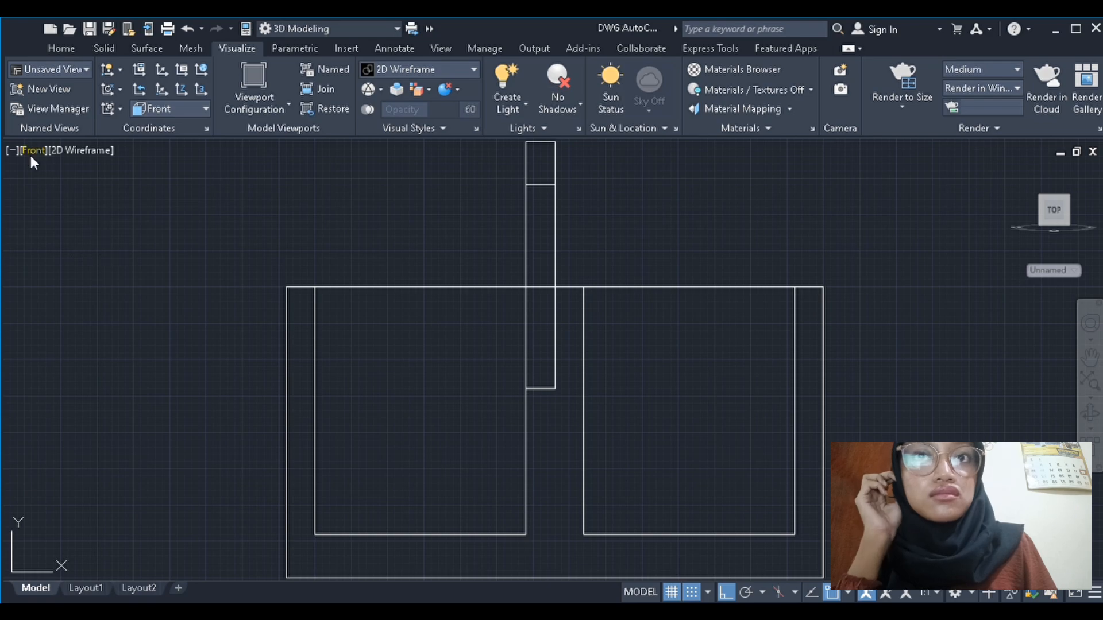
In the SW Isometric view, shift the frame slightly toward the box's back edge and check its position in the Front view
{"action": "left_click", "coordinate": [115, 313]}
{"action": "left_click", "coordinate": [547, 258]}
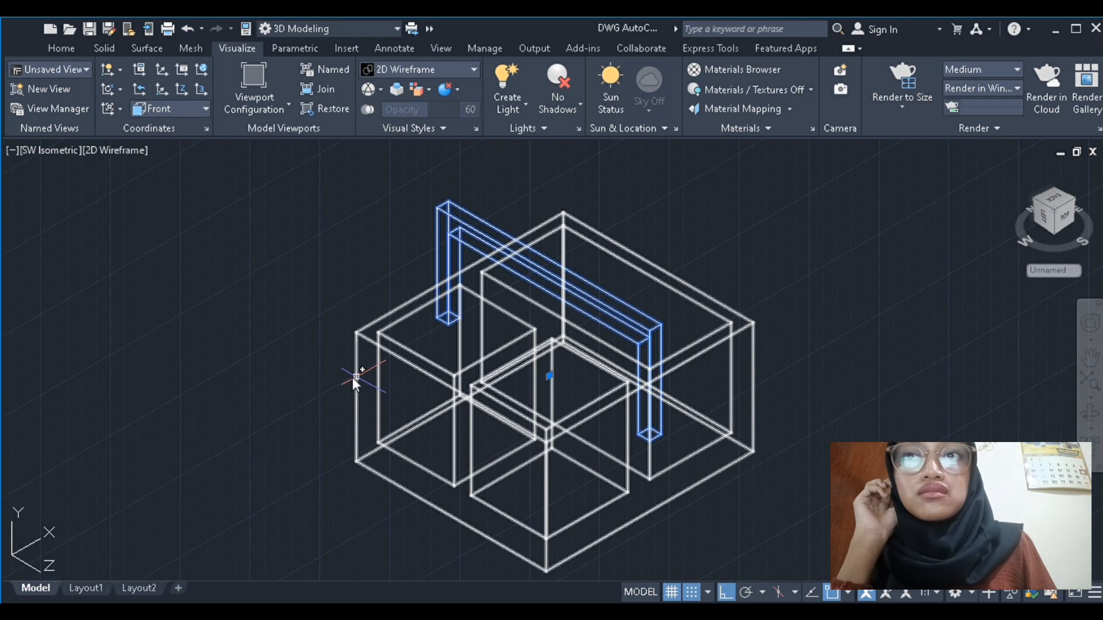
{"action": "left_click", "coordinate": [197, 350]}
{"action": "left_click", "coordinate": [559, 308]}
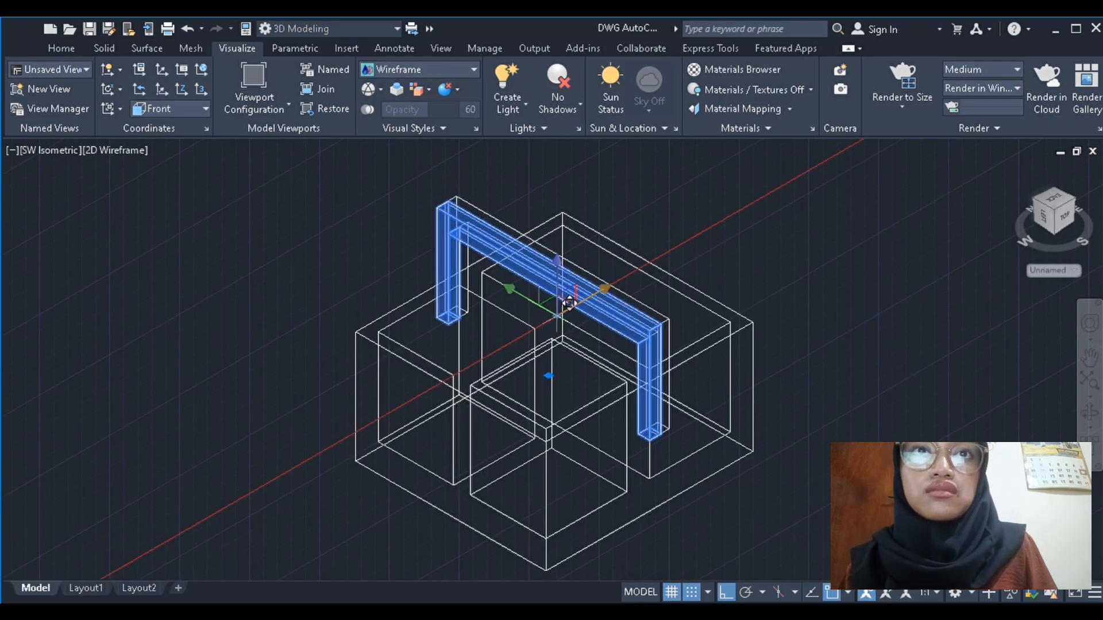
{"action": "left_click", "coordinate": [568, 305]}
{"action": "left_click", "coordinate": [50, 151]}
{"action": "left_click", "coordinate": [110, 260]}
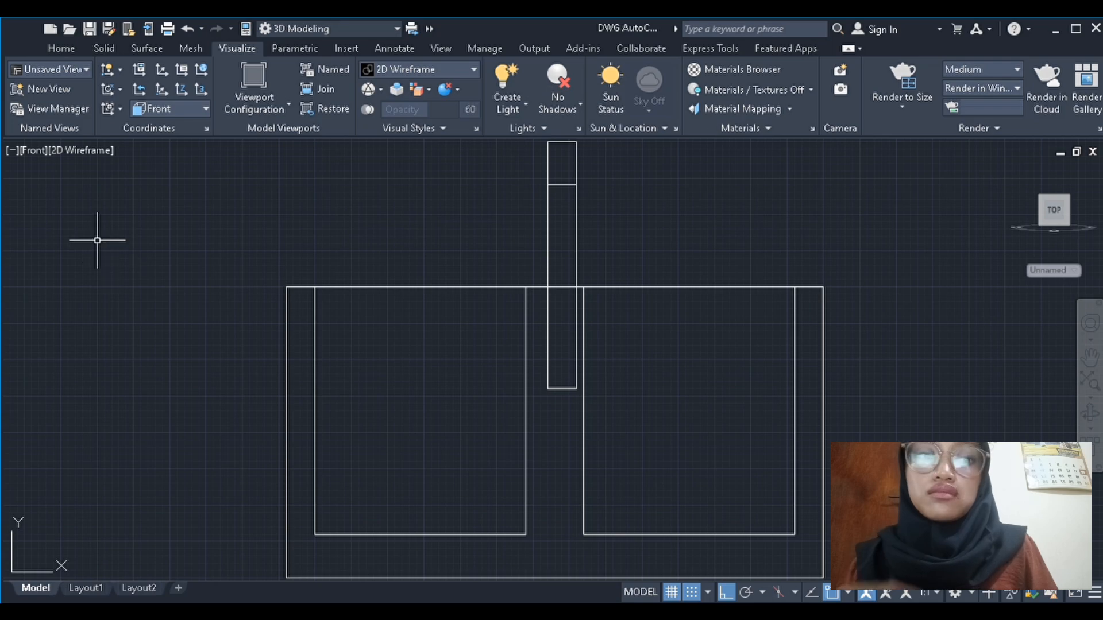
{"action": "left_click", "coordinate": [92, 150]}
{"action": "left_click", "coordinate": [133, 205]}
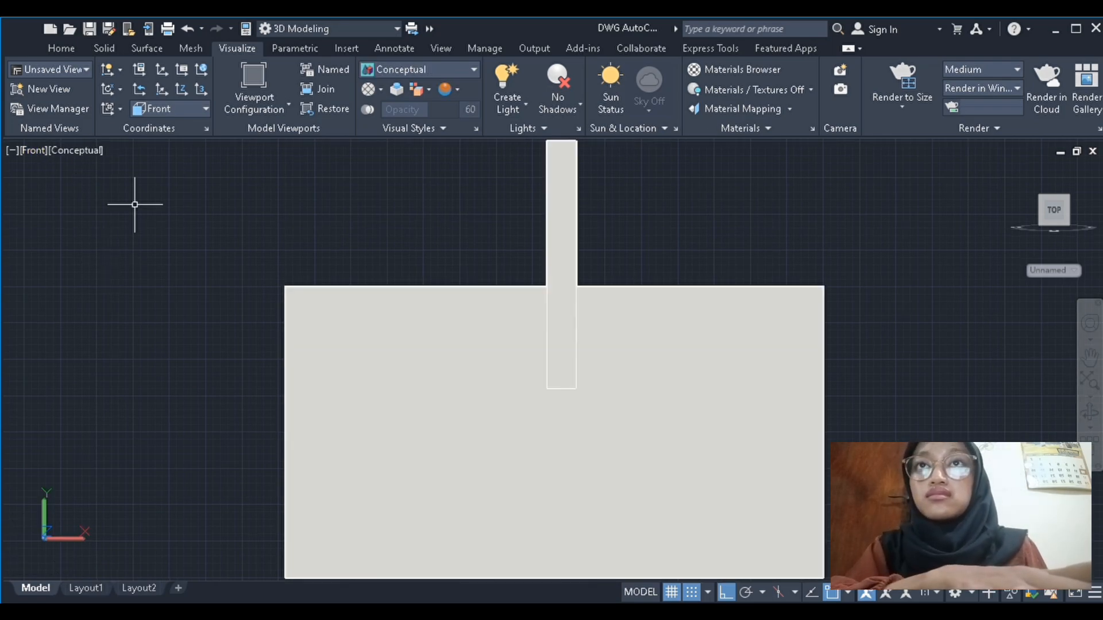
{"action": "key", "text": "ctrl+z"}
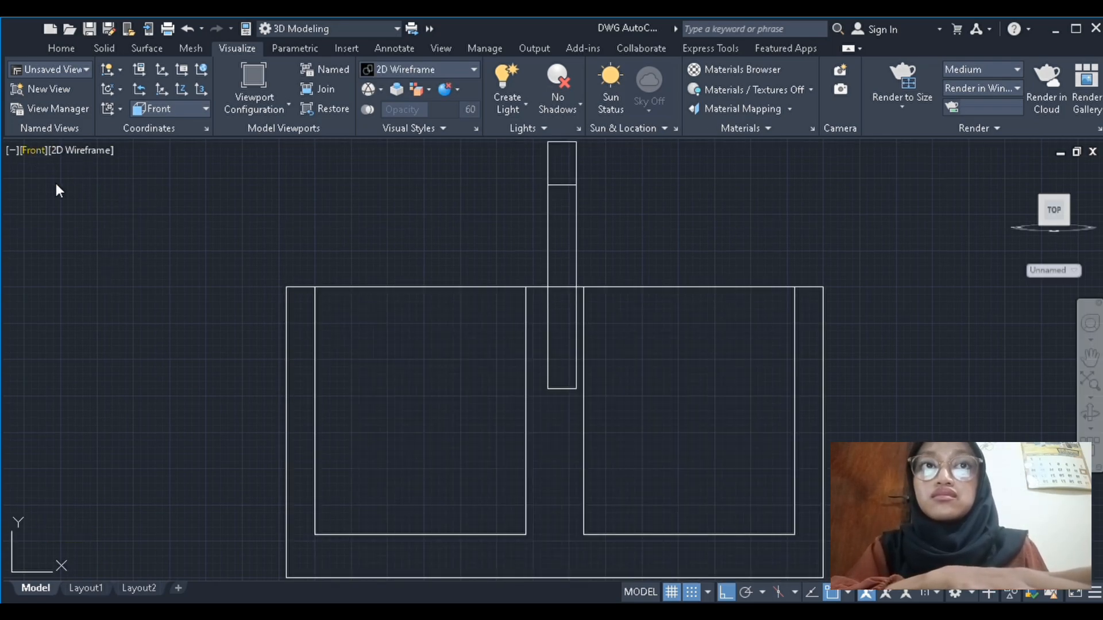
{"action": "left_click", "coordinate": [278, 223]}
{"action": "left_click", "coordinate": [550, 237]}
{"action": "left_click", "coordinate": [548, 238]}
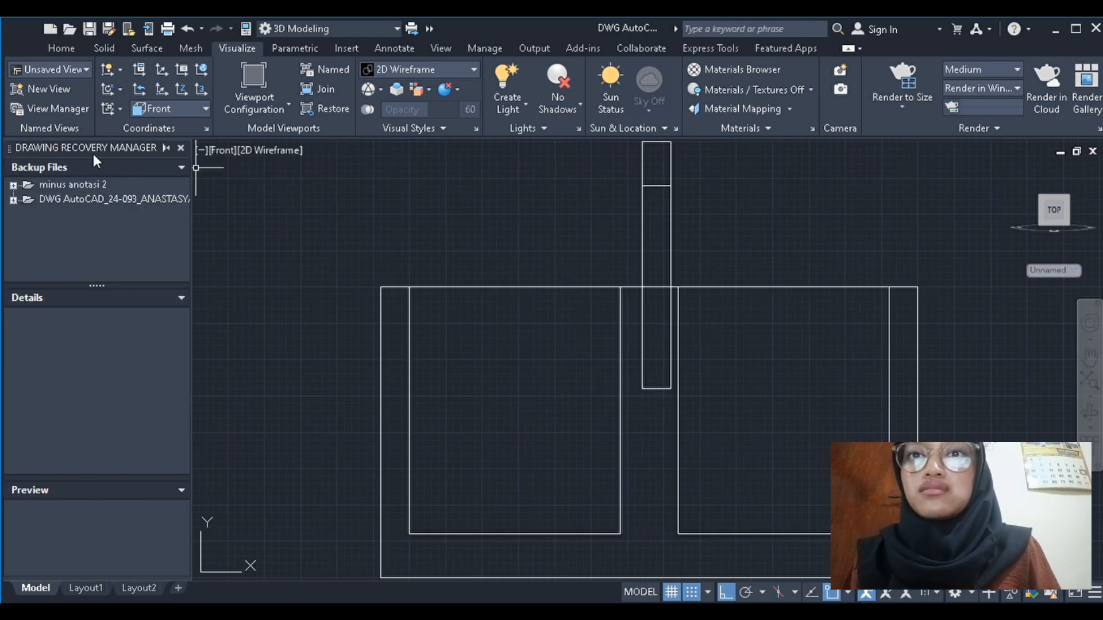
{"action": "left_click", "coordinate": [184, 150]}
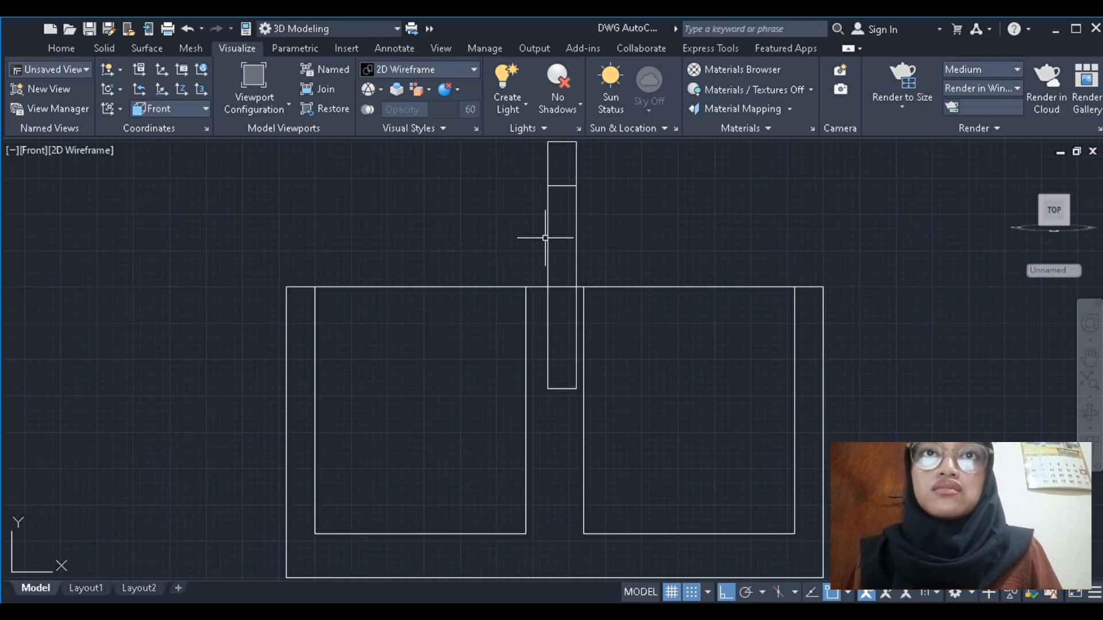
In the Front view, move the frame sideways by its upper midpoint until it is centred on the box's middle wall
{"action": "left_click", "coordinate": [548, 235]}
{"action": "left_click", "coordinate": [506, 328]}
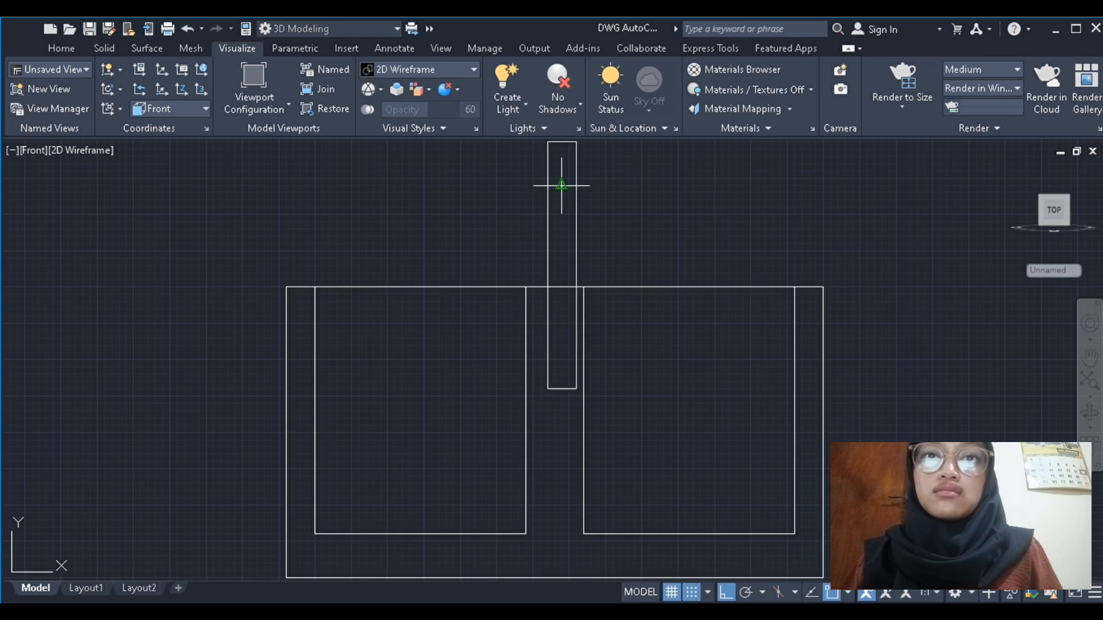
{"action": "left_click", "coordinate": [562, 186]}
{"action": "left_click", "coordinate": [555, 179]}
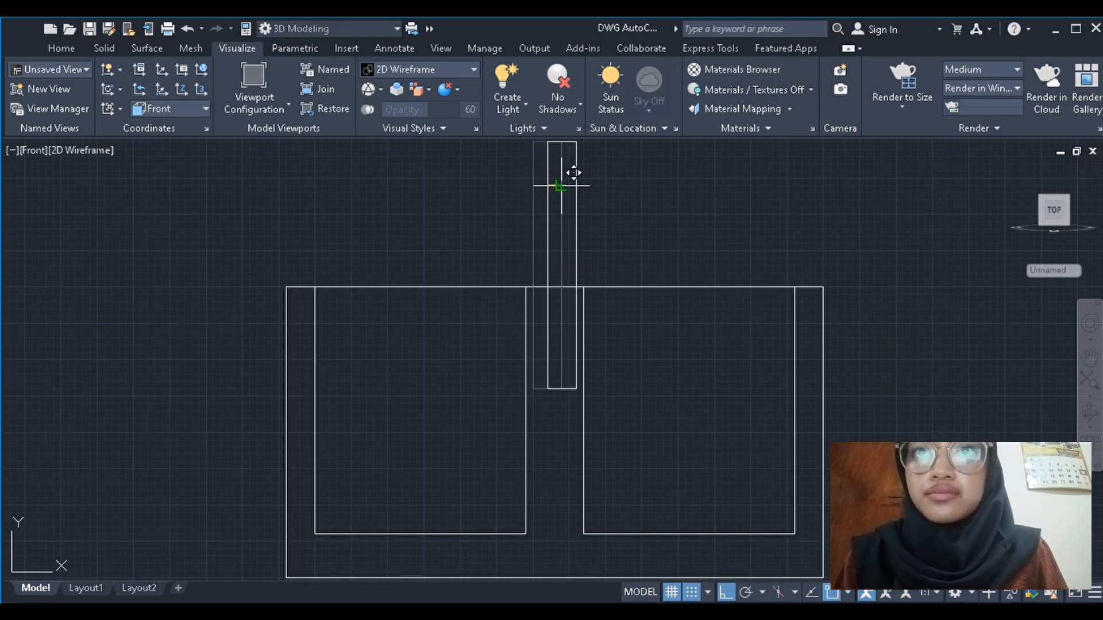
{"action": "key", "text": "Escape"}
{"action": "left_click", "coordinate": [559, 186]}
{"action": "key", "text": "Return"}
{"action": "left_click", "coordinate": [562, 186]}
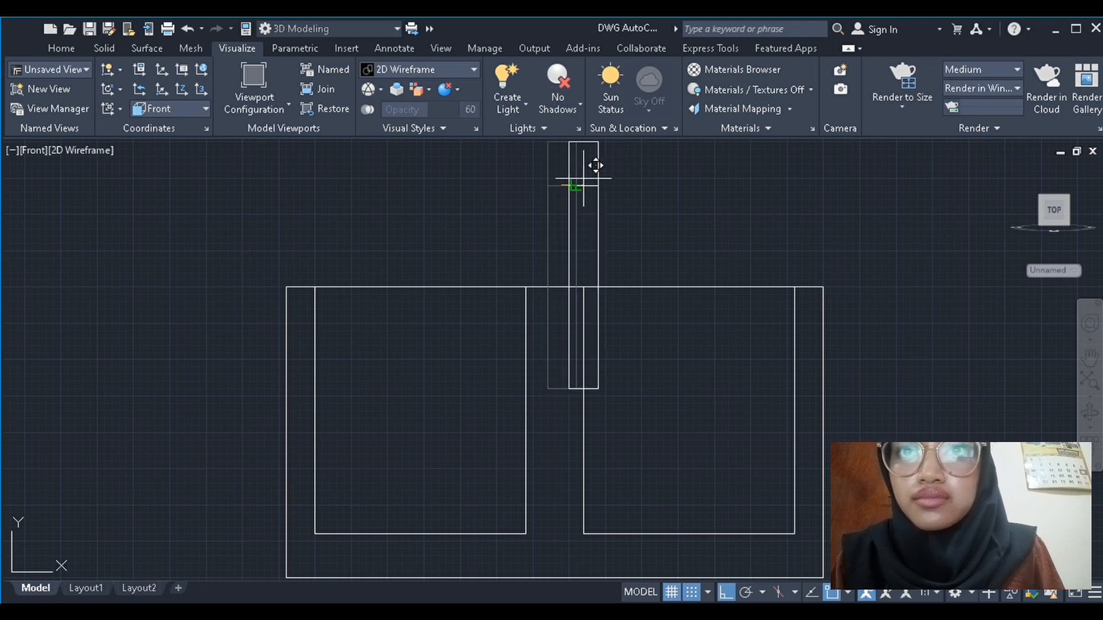
{"action": "key", "text": "Return"}
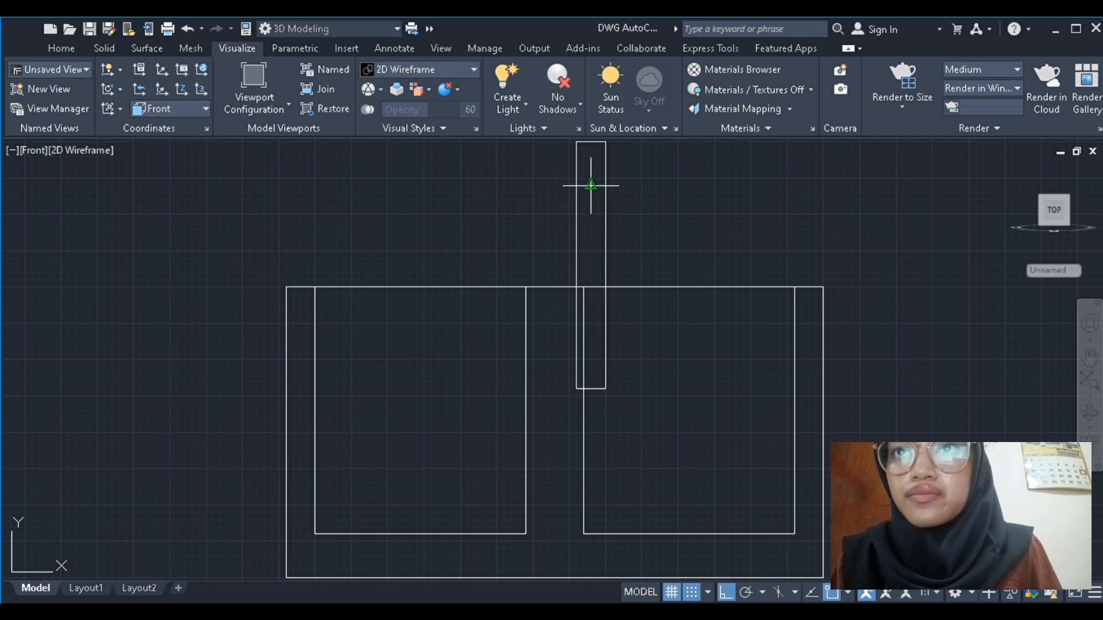
{"action": "left_click", "coordinate": [591, 186]}
{"action": "left_click", "coordinate": [555, 186]}
In the SW Isometric view with Conceptual style, move the frame along its length to align its legs with the box's sides
{"action": "left_click", "coordinate": [32, 152]}
{"action": "left_click", "coordinate": [123, 298]}
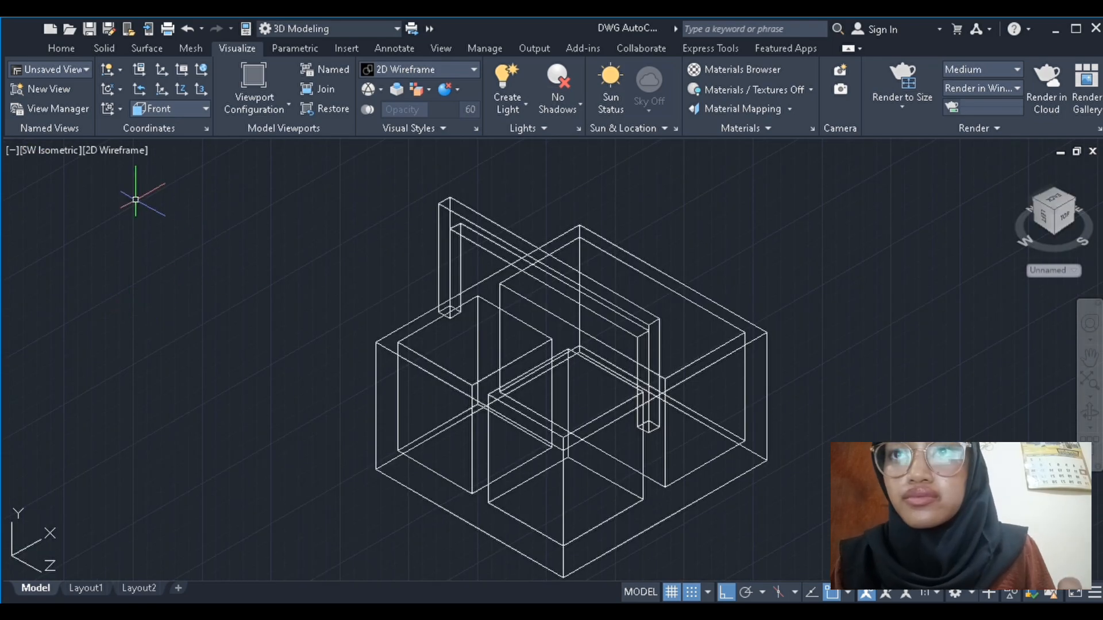
{"action": "left_click", "coordinate": [126, 153]}
{"action": "left_click", "coordinate": [184, 211]}
{"action": "scroll", "coordinate": [240, 233], "scroll_direction": "down", "scroll_amount": 4}
{"action": "scroll", "coordinate": [517, 229], "scroll_direction": "up", "scroll_amount": 3}
{"action": "left_click", "coordinate": [461, 311]}
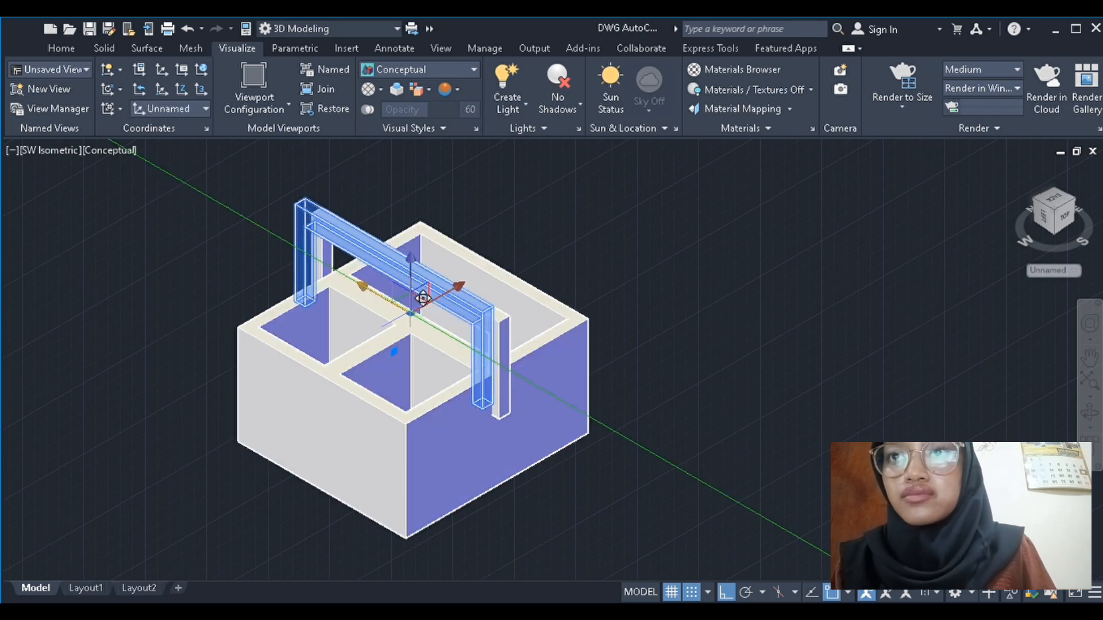
{"action": "left_click", "coordinate": [425, 295]}
Inspect the box and its handle from the other isometric views, including SE and NE, and return to SW Isometric
{"action": "left_click", "coordinate": [50, 151]}
{"action": "left_click", "coordinate": [147, 309]}
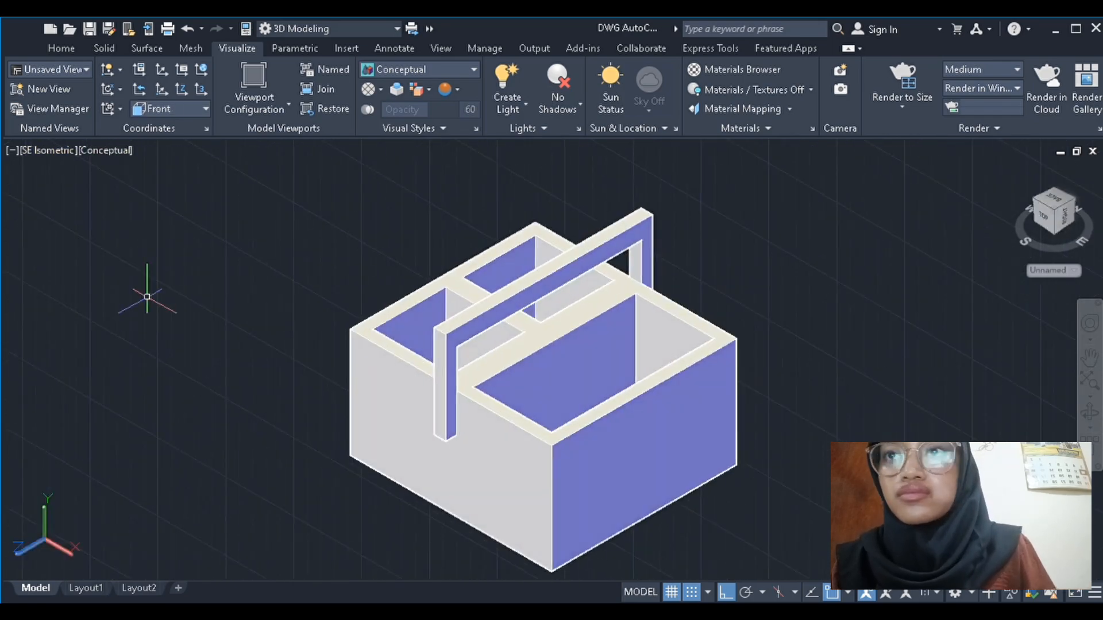
{"action": "left_click", "coordinate": [144, 335]}
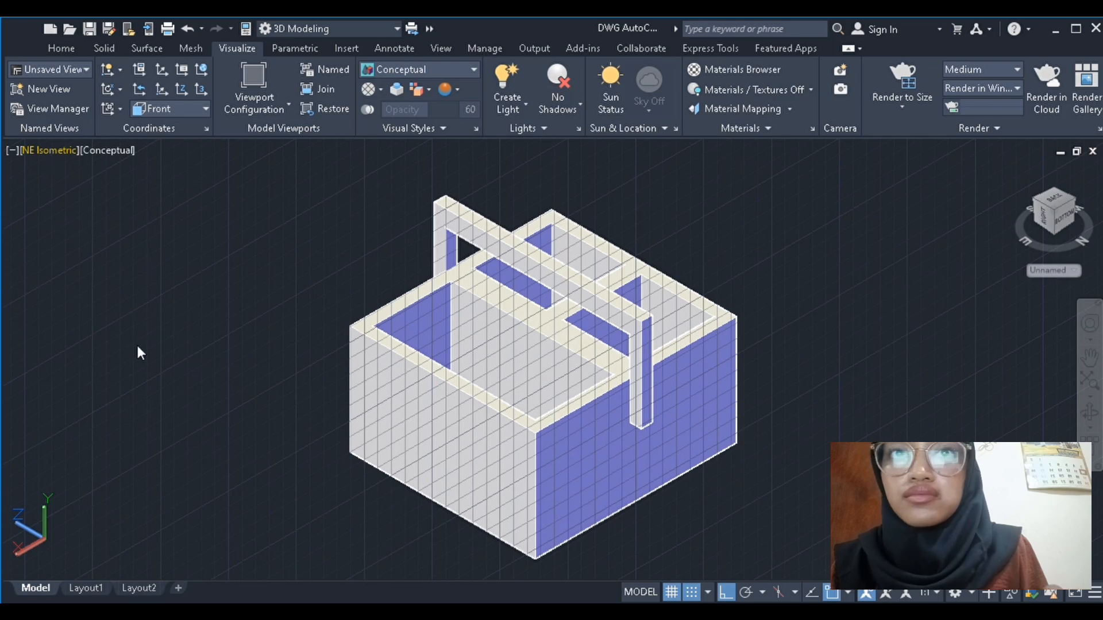
{"action": "left_click", "coordinate": [139, 352]}
{"action": "left_click", "coordinate": [122, 291]}
Open the Materials Browser for the box and frame, close it, and apply the Realistic visual style
{"action": "left_click", "coordinate": [566, 415]}
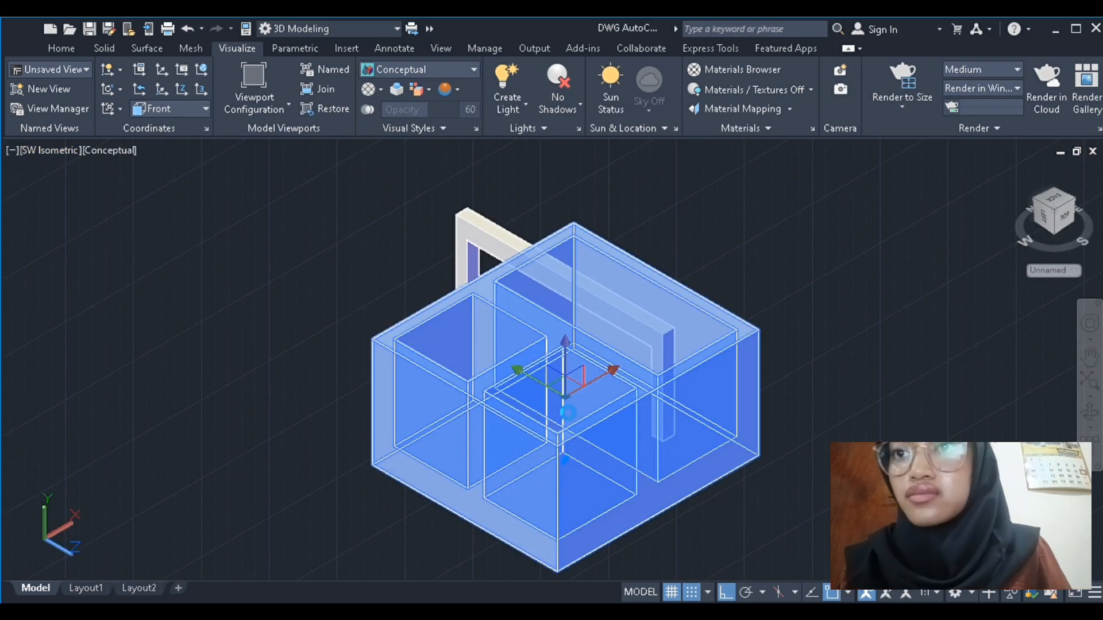
{"action": "left_click", "coordinate": [742, 70]}
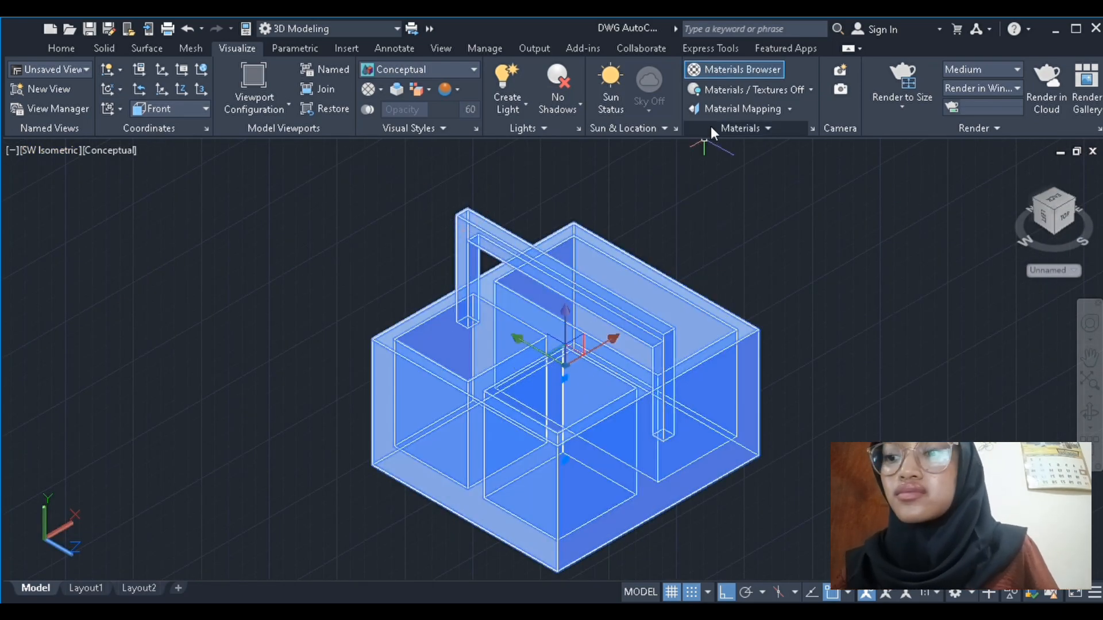
{"action": "left_click", "coordinate": [729, 70]}
{"action": "left_click", "coordinate": [90, 151]}
{"action": "left_click", "coordinate": [153, 247]}
{"action": "scroll", "coordinate": [304, 268], "scroll_direction": "down", "scroll_amount": 4}
{"action": "scroll", "coordinate": [480, 235], "scroll_direction": "up", "scroll_amount": 3}
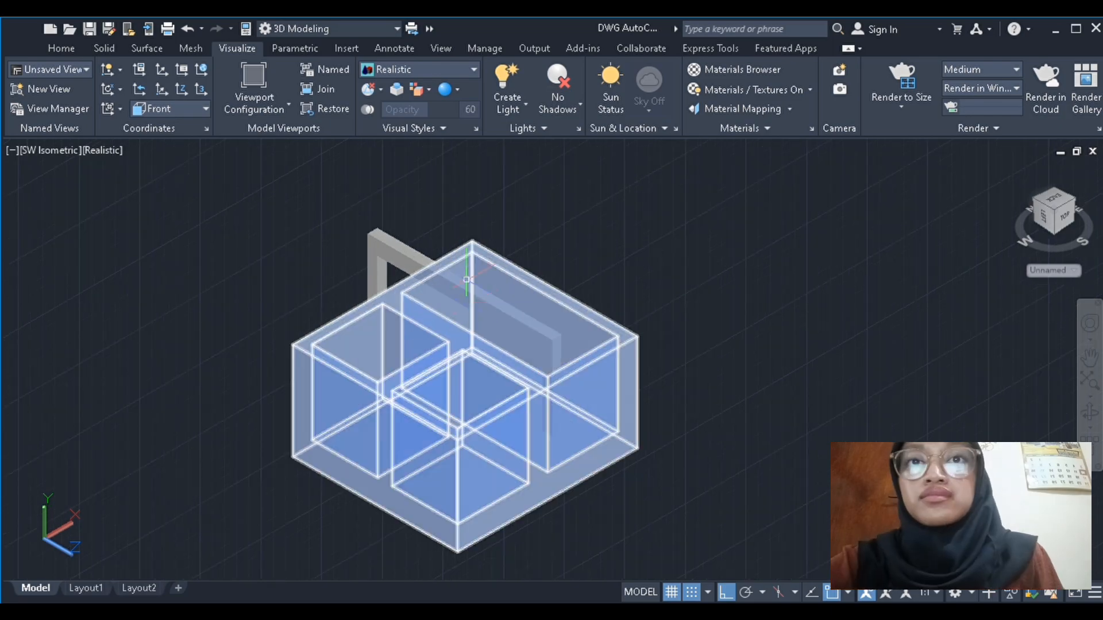
{"action": "left_click", "coordinate": [552, 338]}
Switch to 2D Wireframe and raise the frame slightly along the vertical axis
{"action": "left_click", "coordinate": [91, 151]}
{"action": "left_click", "coordinate": [134, 191]}
{"action": "left_click", "coordinate": [488, 319]}
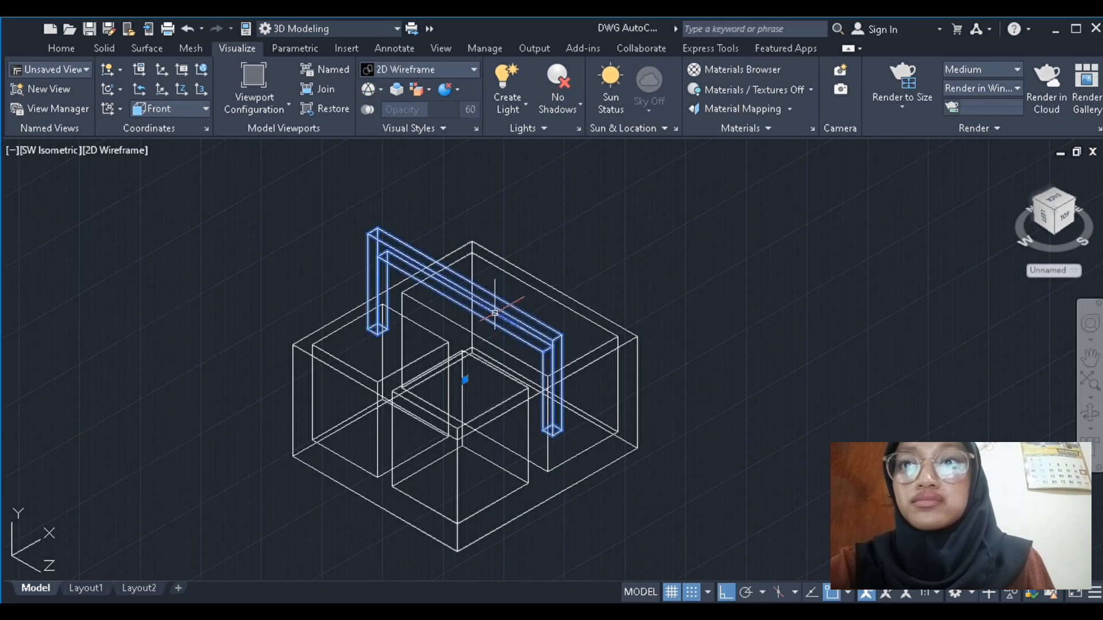
{"action": "key", "text": "Return"}
{"action": "left_click", "coordinate": [465, 307]}
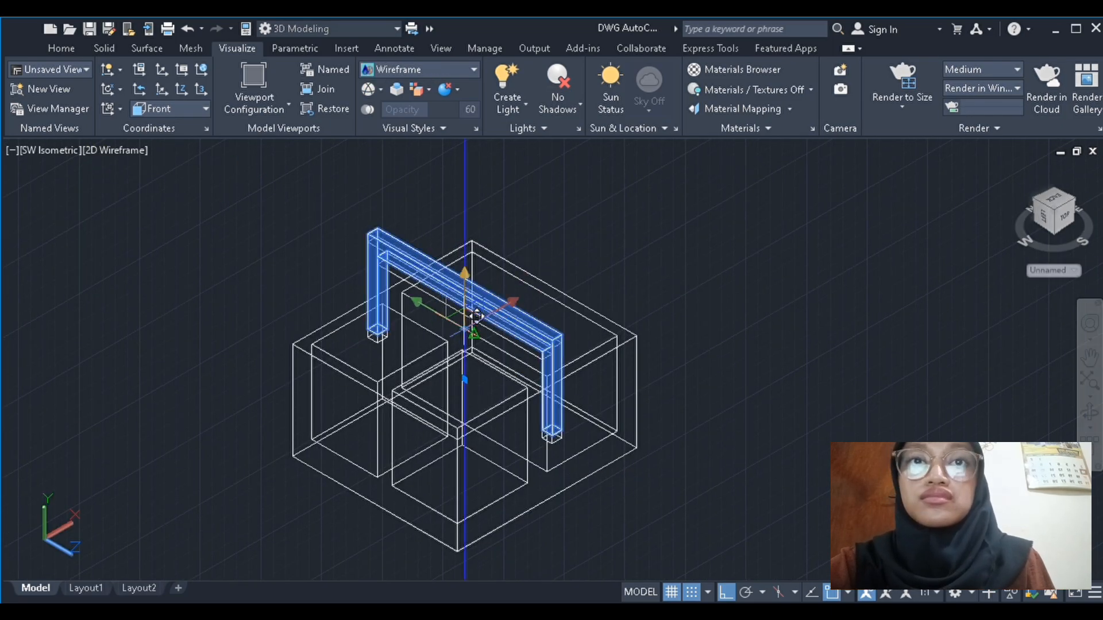
{"action": "left_click", "coordinate": [466, 284]}
{"action": "left_click", "coordinate": [472, 267]}
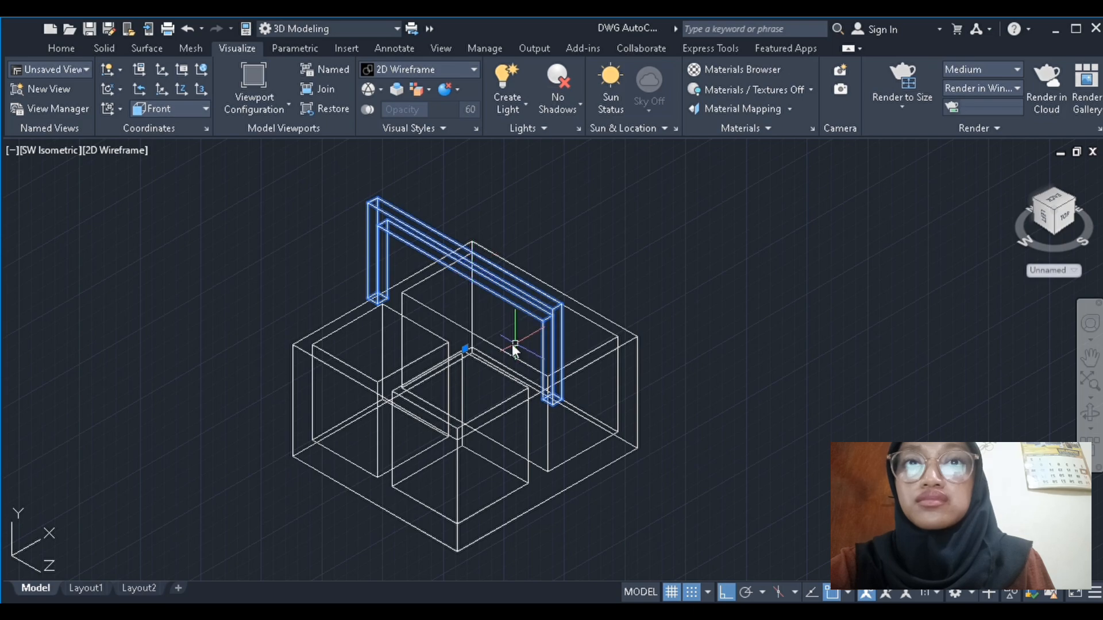
Try to raise the frame further, well above the box, along the vertical axis
{"action": "key", "text": "Return"}
{"action": "left_click", "coordinate": [466, 276]}
{"action": "left_click", "coordinate": [469, 269]}
{"action": "left_click", "coordinate": [463, 276]}
{"action": "key", "text": "Return"}
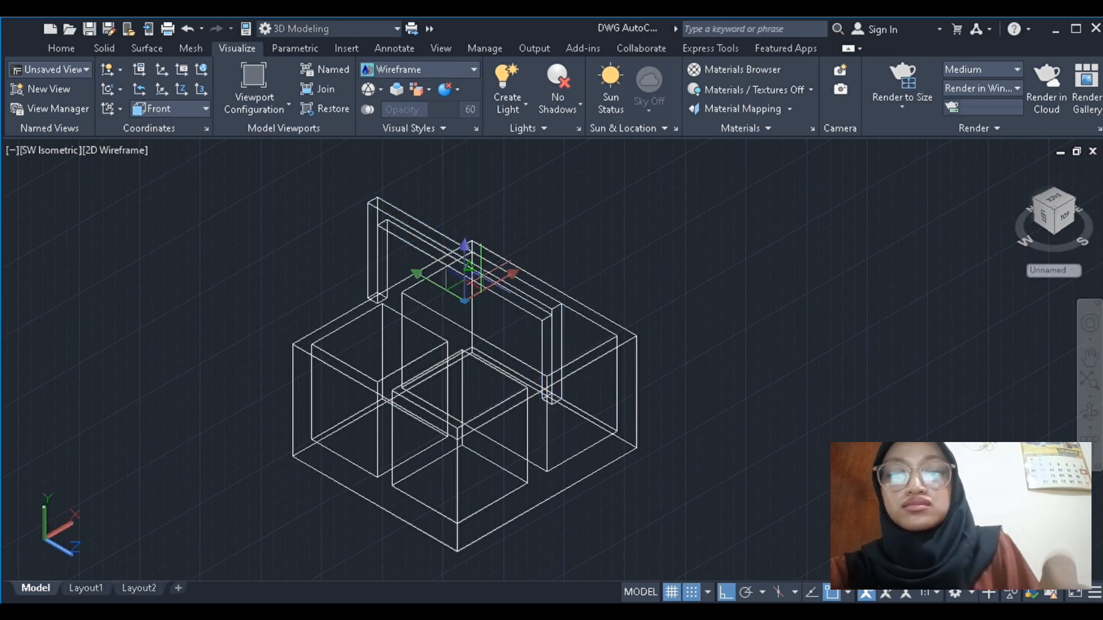
{"action": "left_click", "coordinate": [464, 268]}
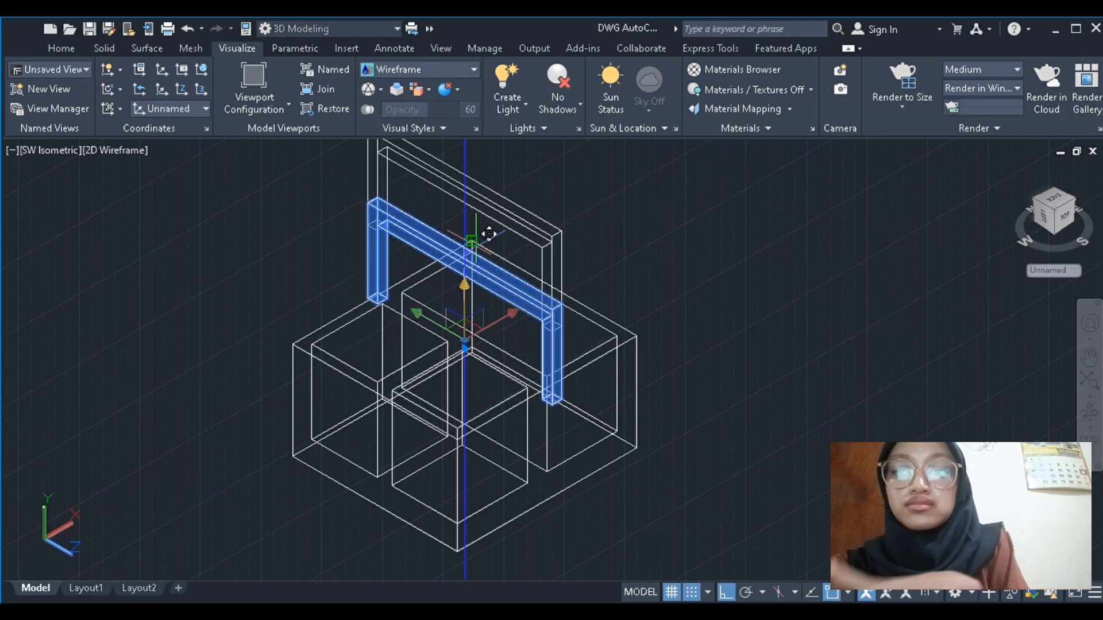
{"action": "left_click", "coordinate": [479, 201]}
Lower the raised frame back toward the box, and undo the vertical moves of the frame
{"action": "scroll", "coordinate": [647, 239], "scroll_direction": "down", "scroll_amount": 2}
{"action": "left_click", "coordinate": [580, 220]}
{"action": "key", "text": "Return"}
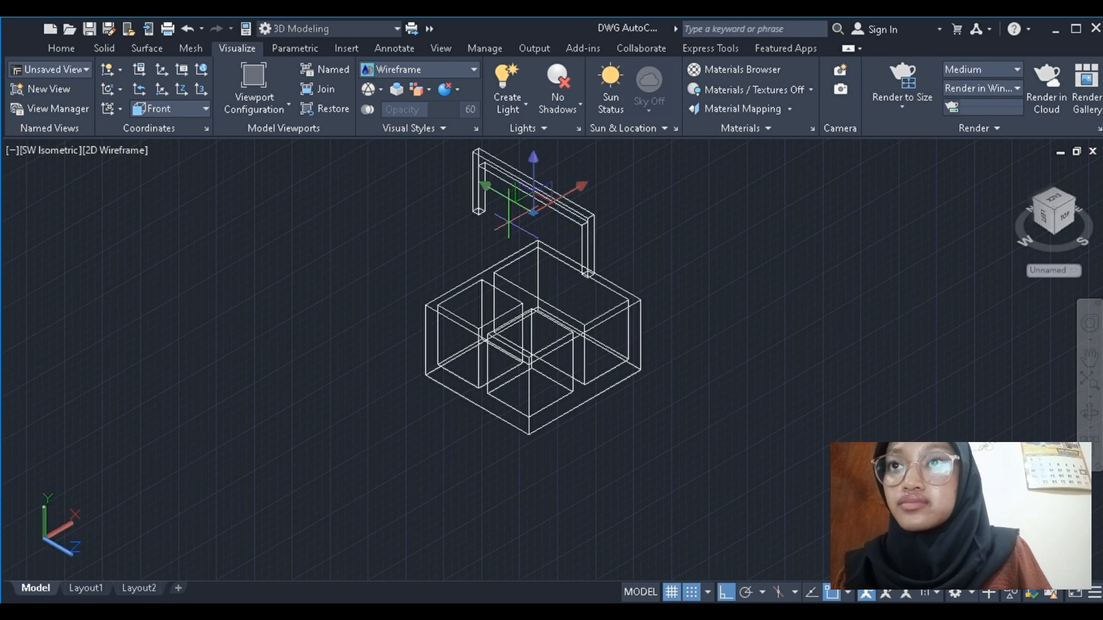
{"action": "left_click", "coordinate": [532, 163]}
{"action": "scroll", "coordinate": [537, 248], "scroll_direction": "up", "scroll_amount": 3}
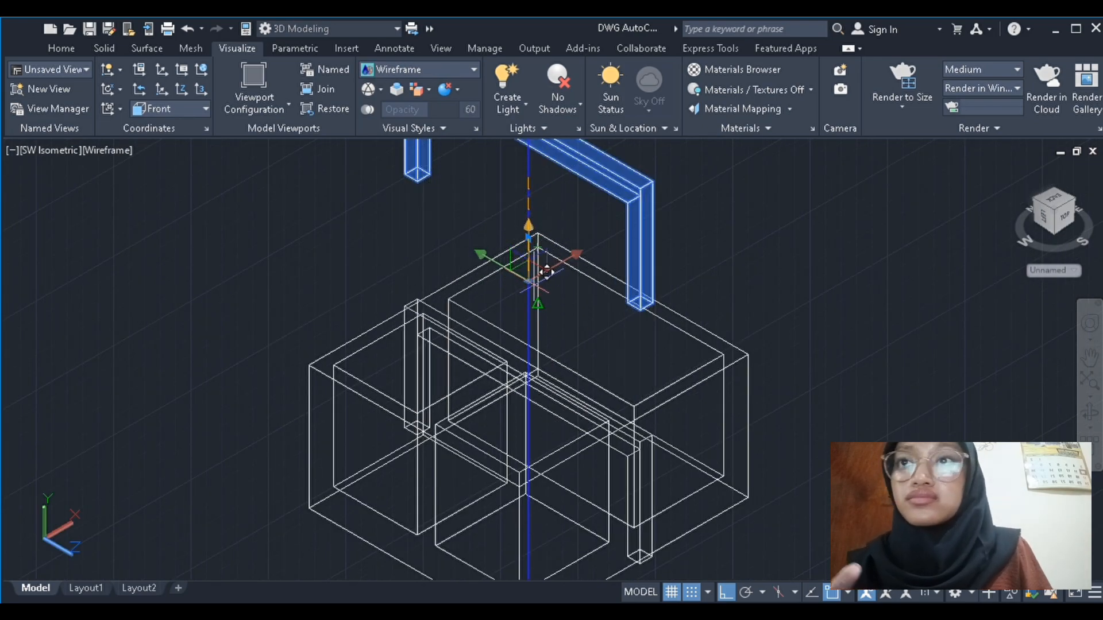
{"action": "left_click", "coordinate": [535, 290]}
{"action": "left_click", "coordinate": [187, 29]}
{"action": "left_click", "coordinate": [187, 29]}
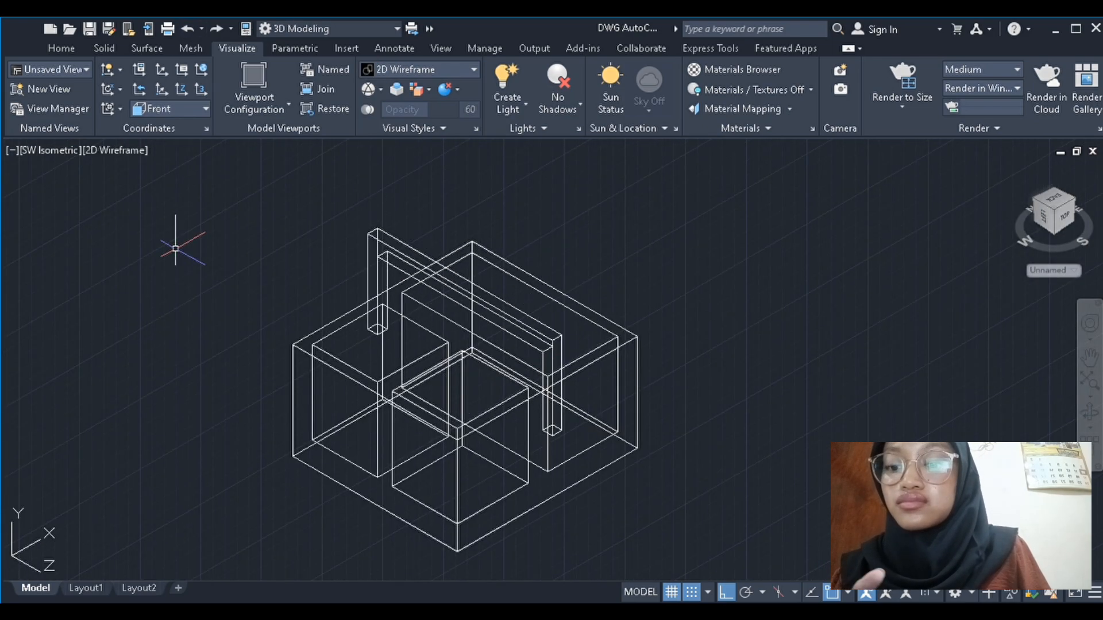
Apply the Realistic visual style and move the box and frame together away from their original position
{"action": "left_click", "coordinate": [115, 150]}
{"action": "left_click", "coordinate": [132, 205]}
{"action": "middle_click_drag", "start_coordinate": [685, 246], "coordinate": [795, 246]}
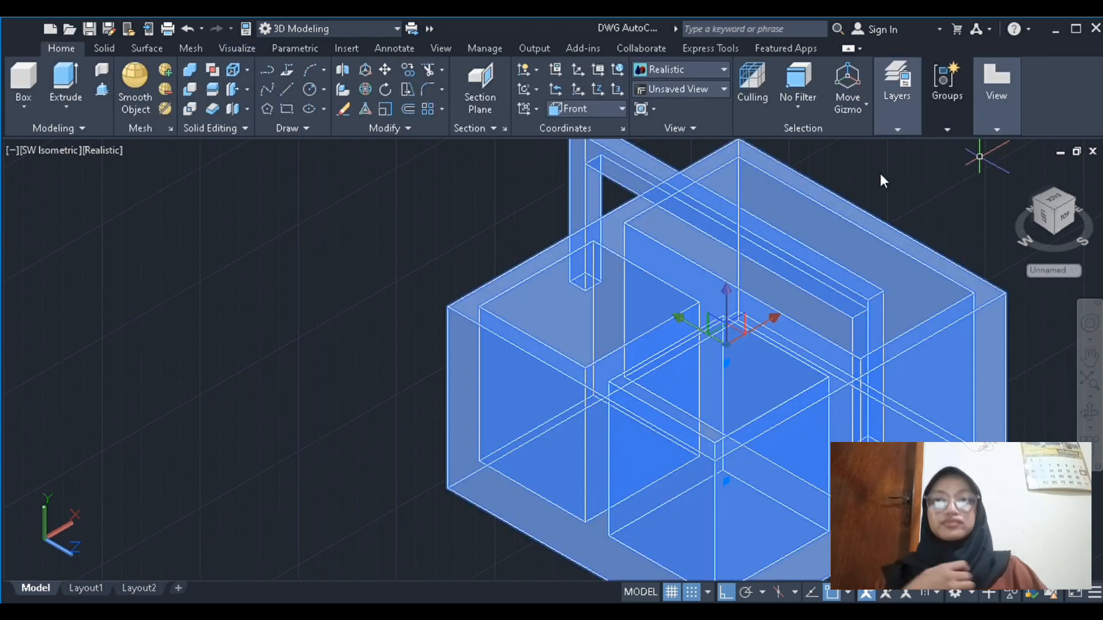
{"action": "scroll", "coordinate": [409, 278], "scroll_direction": "down", "scroll_amount": 5}
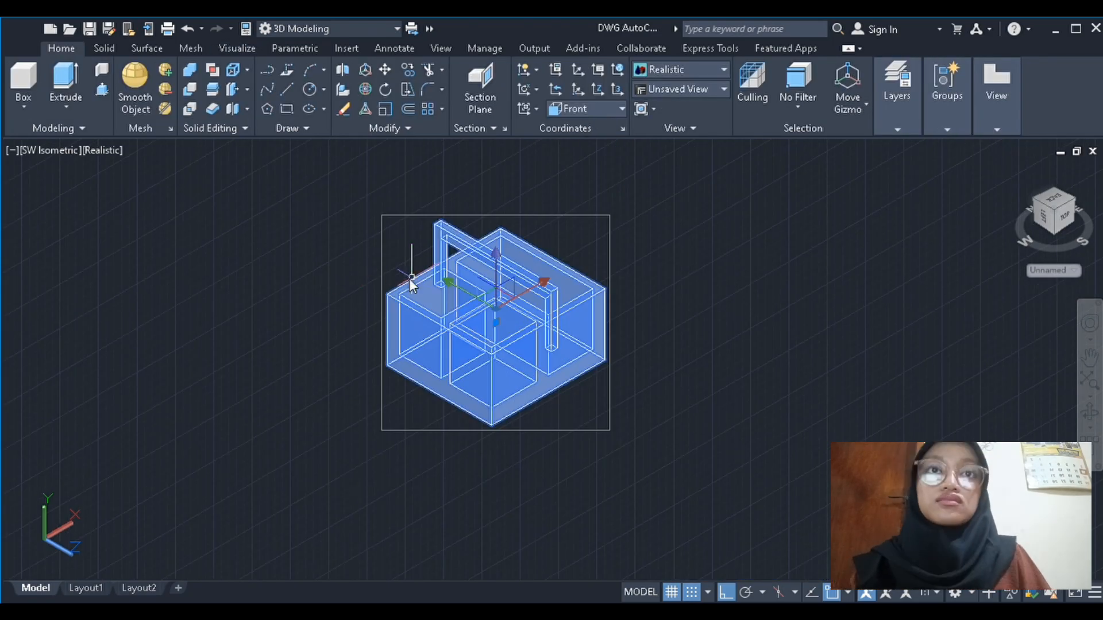
{"action": "left_click_drag", "start_coordinate": [540, 284], "coordinate": [624, 235]}
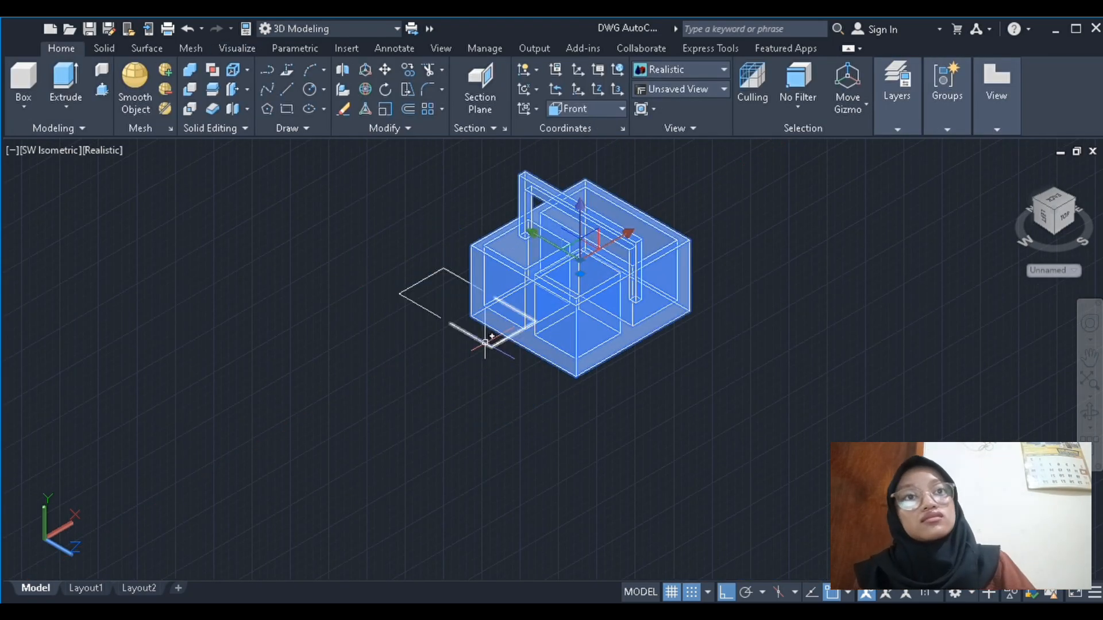
Deselect the box and handle frame and view the shaded model
{"action": "key", "text": "Escape"}
{"action": "scroll", "coordinate": [332, 379], "scroll_direction": "down", "scroll_amount": 2}
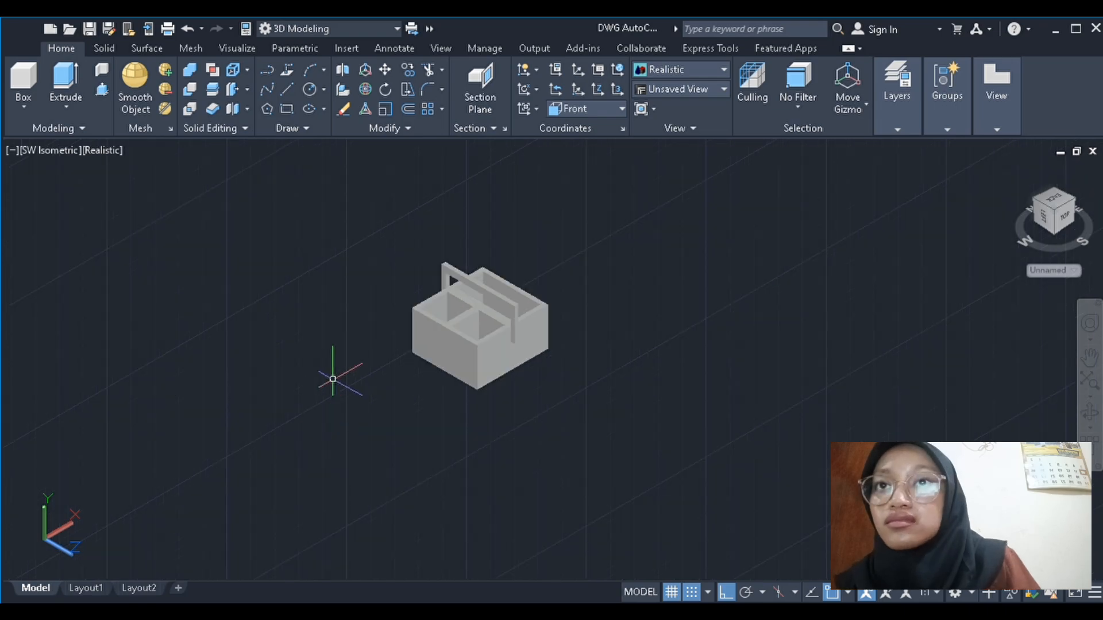
{"action": "scroll", "coordinate": [333, 380], "scroll_direction": "up", "scroll_amount": 2}
{"action": "left_click", "coordinate": [237, 48]}
{"action": "left_click", "coordinate": [885, 111]}
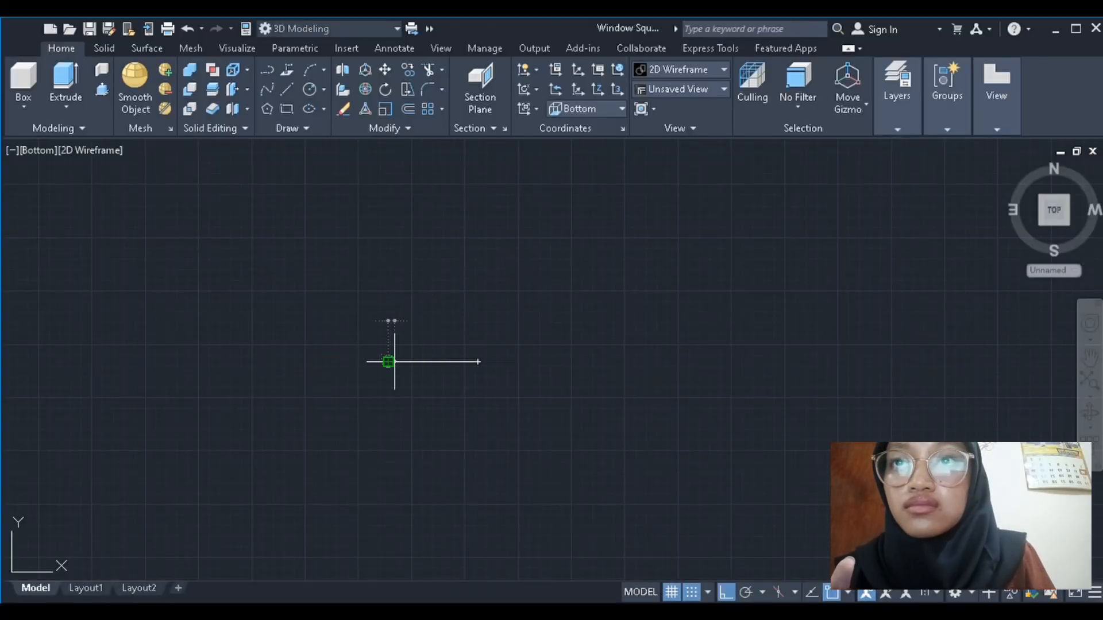
Draw the base outline 180 long and 20 high as an open shape, leaving a gap in the middle of its upper edge
{"action": "type", "text": "20"}
{"action": "key", "text": "Return"}
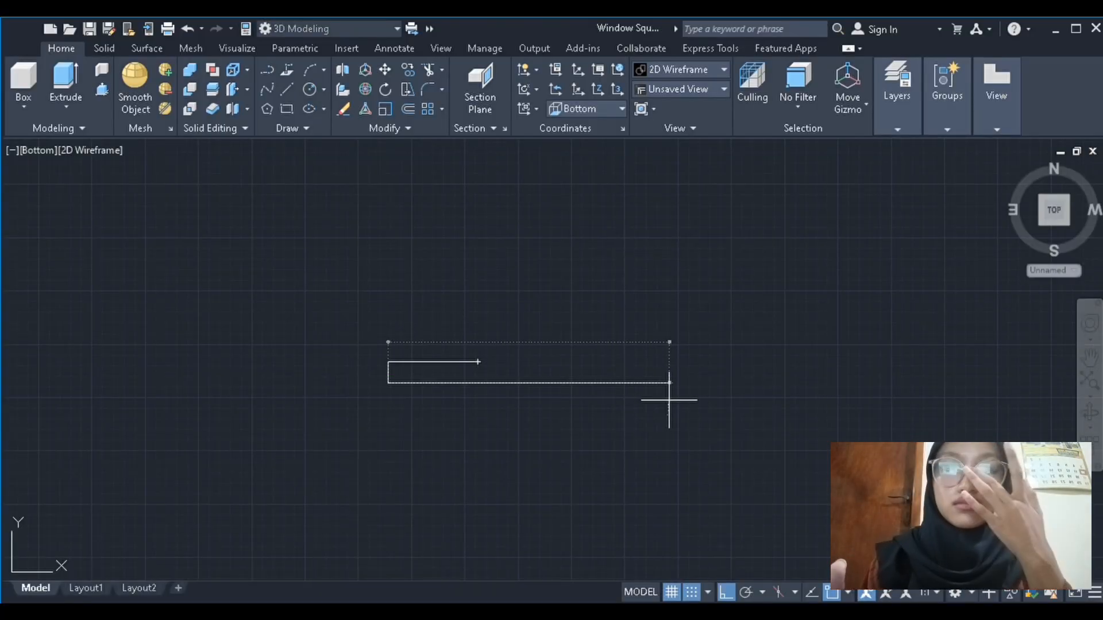
{"action": "type", "text": "180"}
{"action": "key", "text": "Return"}
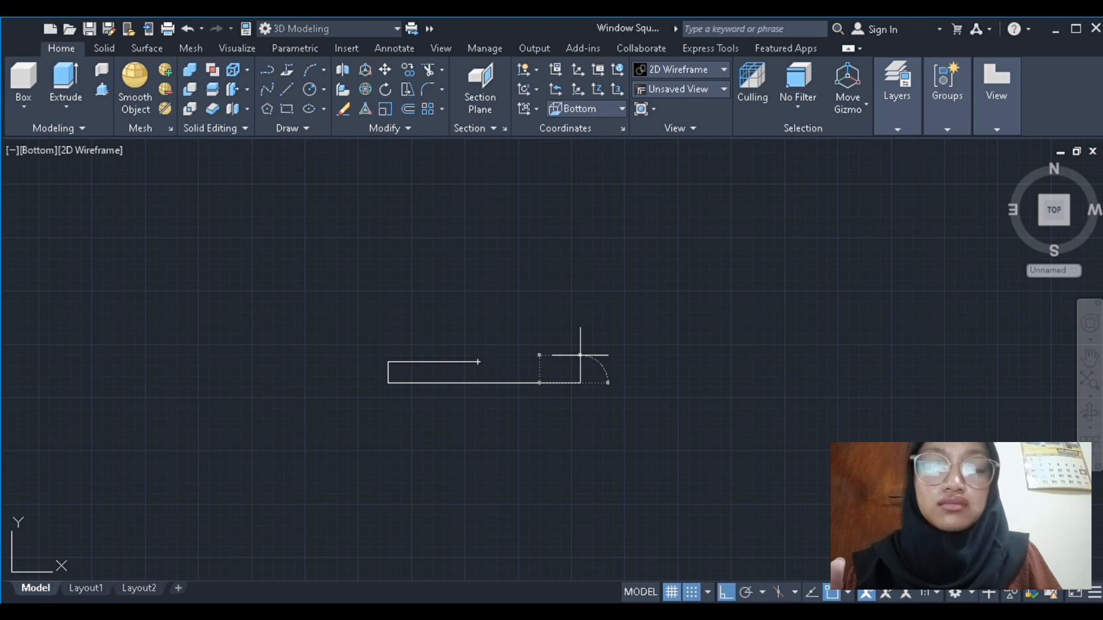
{"action": "left_click", "coordinate": [580, 362]}
{"action": "key", "text": "Escape"}
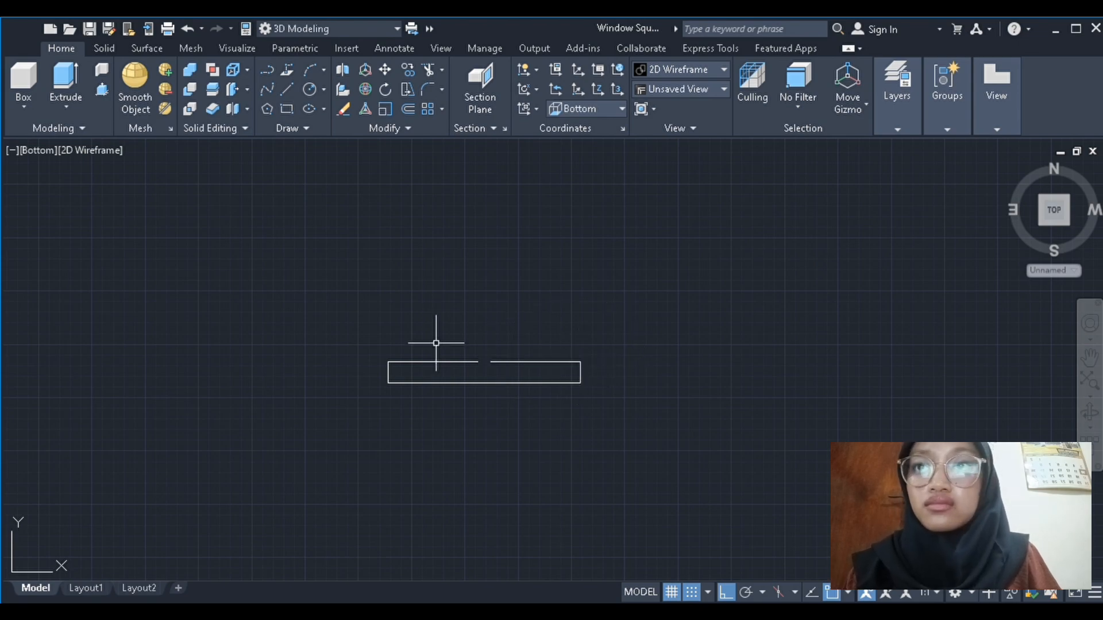
Try to draw the upright handle's outline from the left end of the base's gap, and delete the attempt
{"action": "scroll", "coordinate": [488, 372], "scroll_direction": "up", "scroll_amount": 4}
{"action": "middle_click_drag", "start_coordinate": [488, 371], "coordinate": [486, 433]}
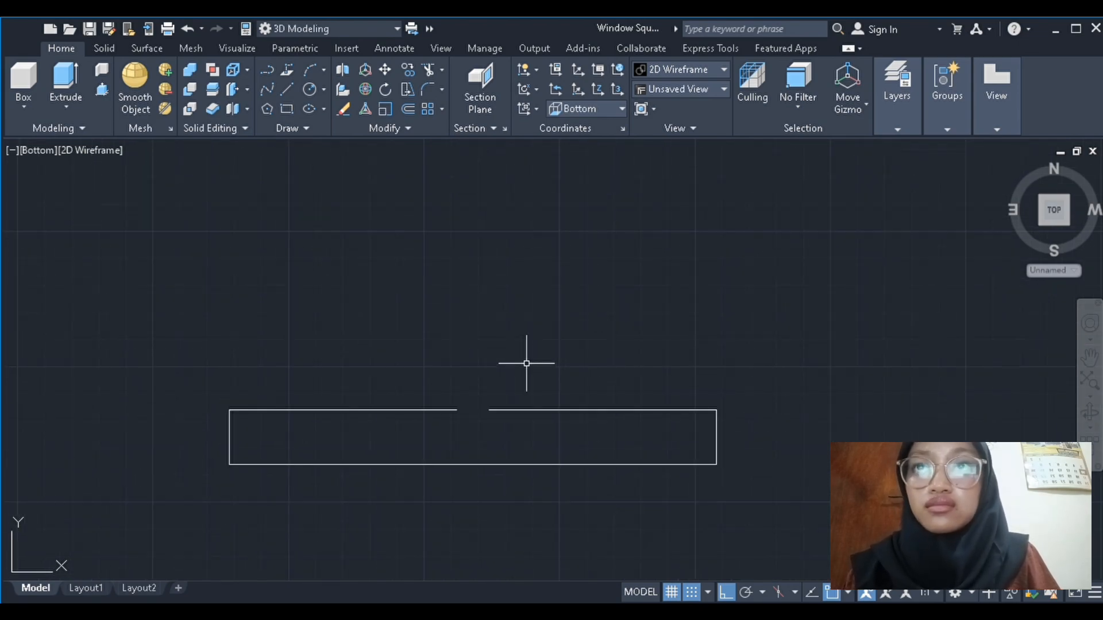
{"action": "left_click", "coordinate": [457, 409]}
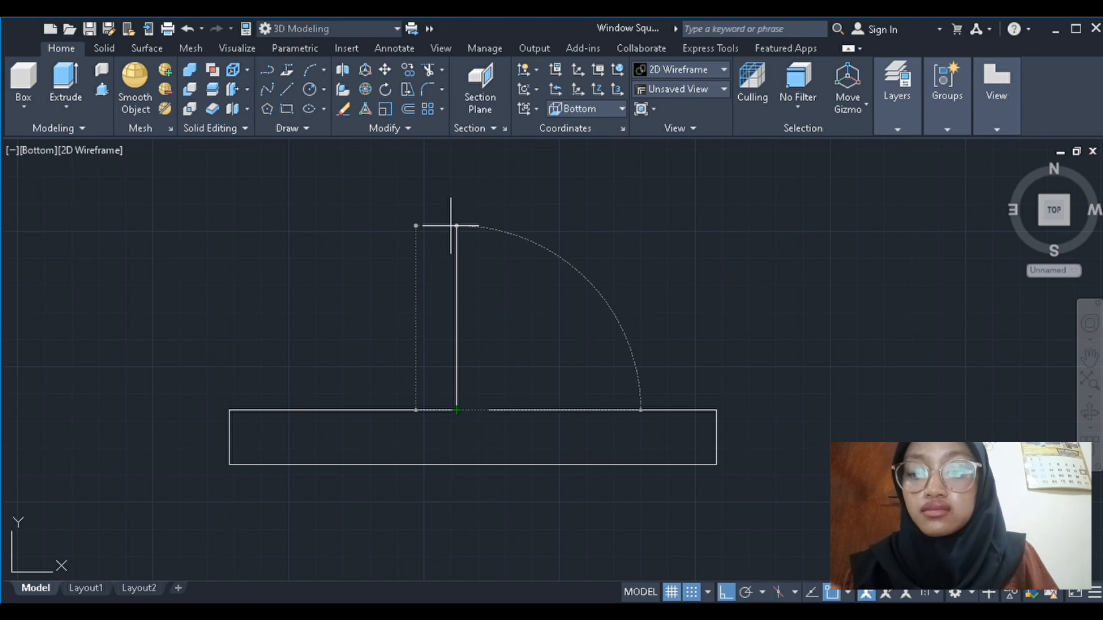
{"action": "left_click", "coordinate": [456, 142]}
{"action": "scroll", "coordinate": [509, 313], "scroll_direction": "down", "scroll_amount": 6}
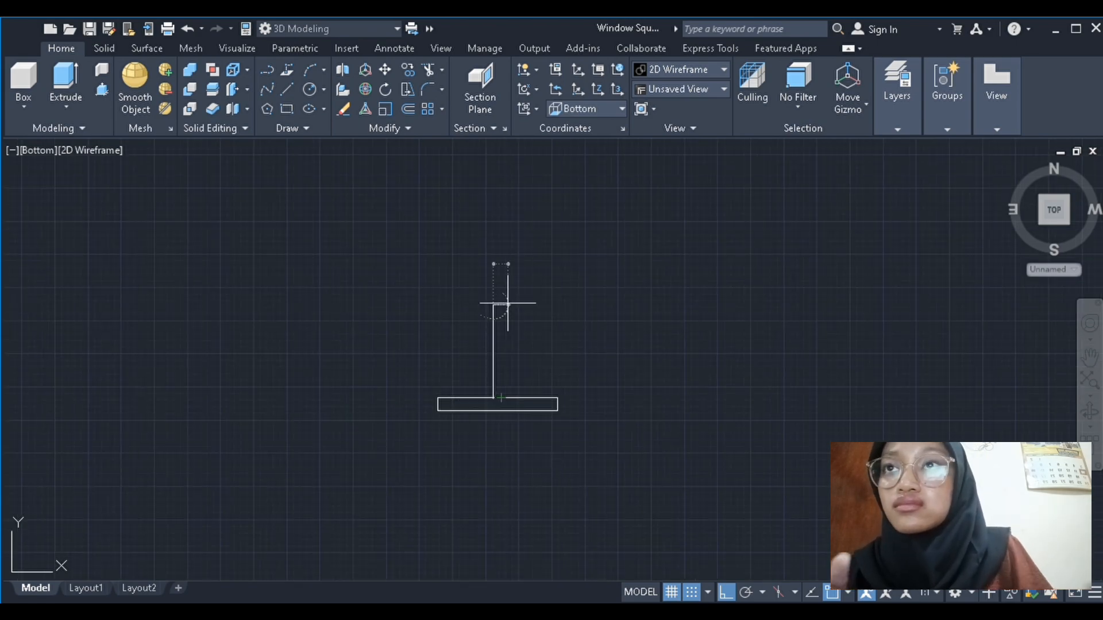
{"action": "scroll", "coordinate": [508, 304], "scroll_direction": "up", "scroll_amount": 2}
{"action": "left_click", "coordinate": [508, 304]}
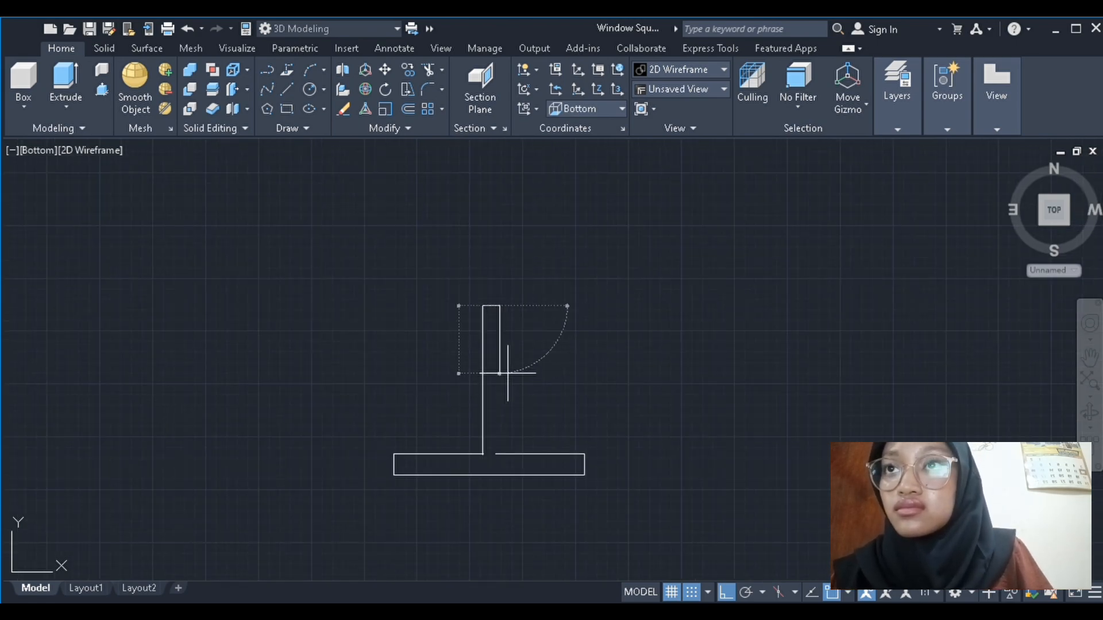
{"action": "key", "text": "Escape"}
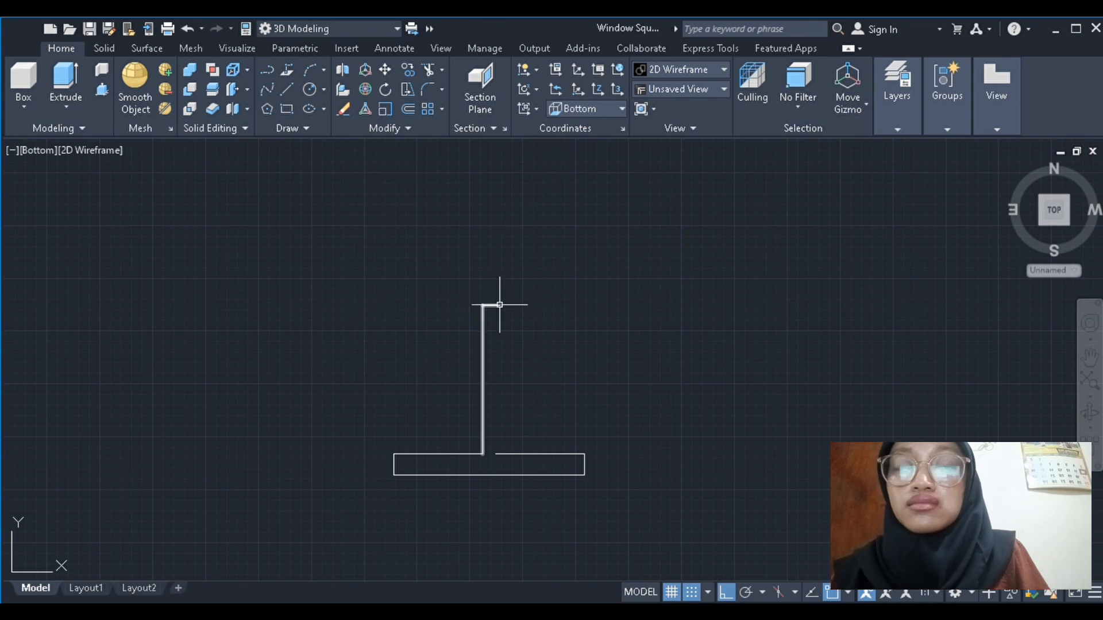
{"action": "left_click", "coordinate": [496, 306]}
{"action": "key", "text": "Delete"}
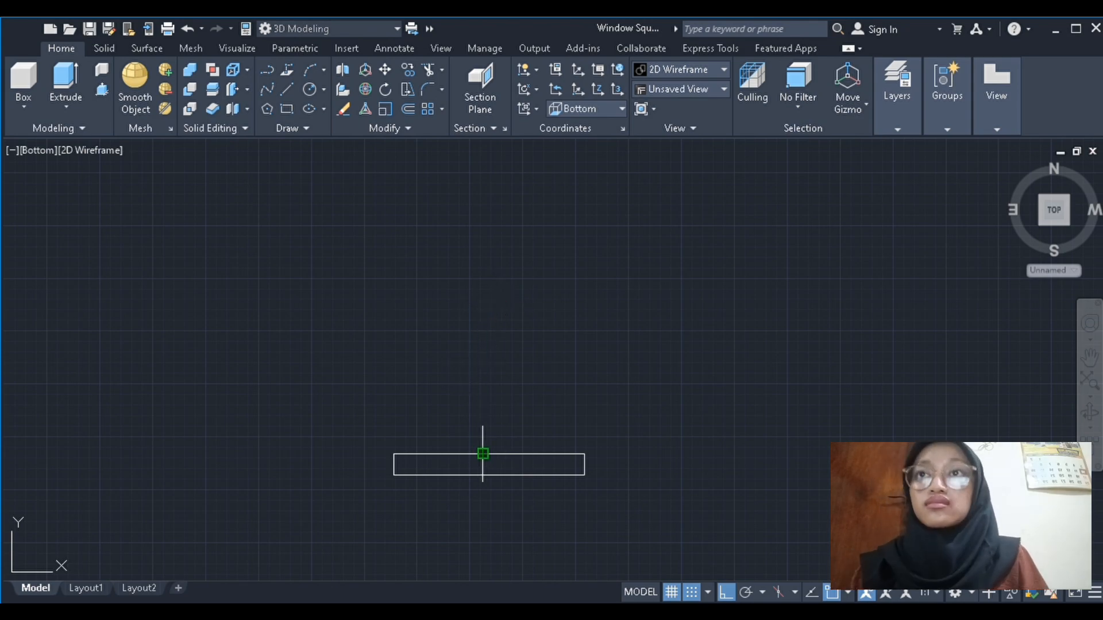
Draw the tall, narrow handle outline from the gap's left end up, across and down to its right end
{"action": "scroll", "coordinate": [483, 454], "scroll_direction": "up", "scroll_amount": 6}
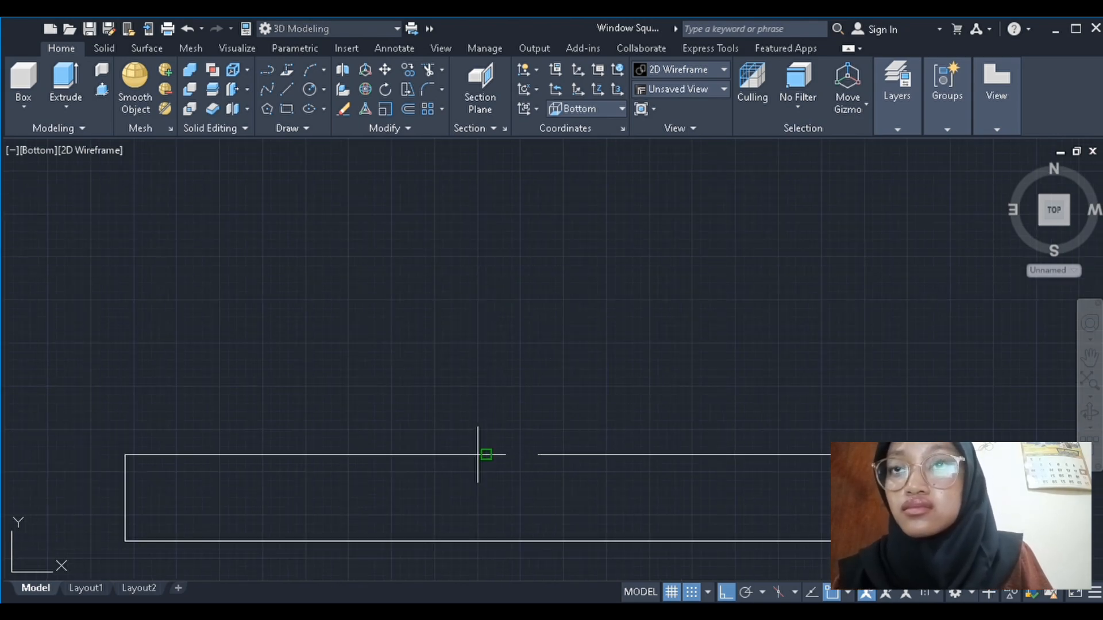
{"action": "left_click", "coordinate": [485, 455]}
{"action": "scroll", "coordinate": [454, 287], "scroll_direction": "down", "scroll_amount": 6}
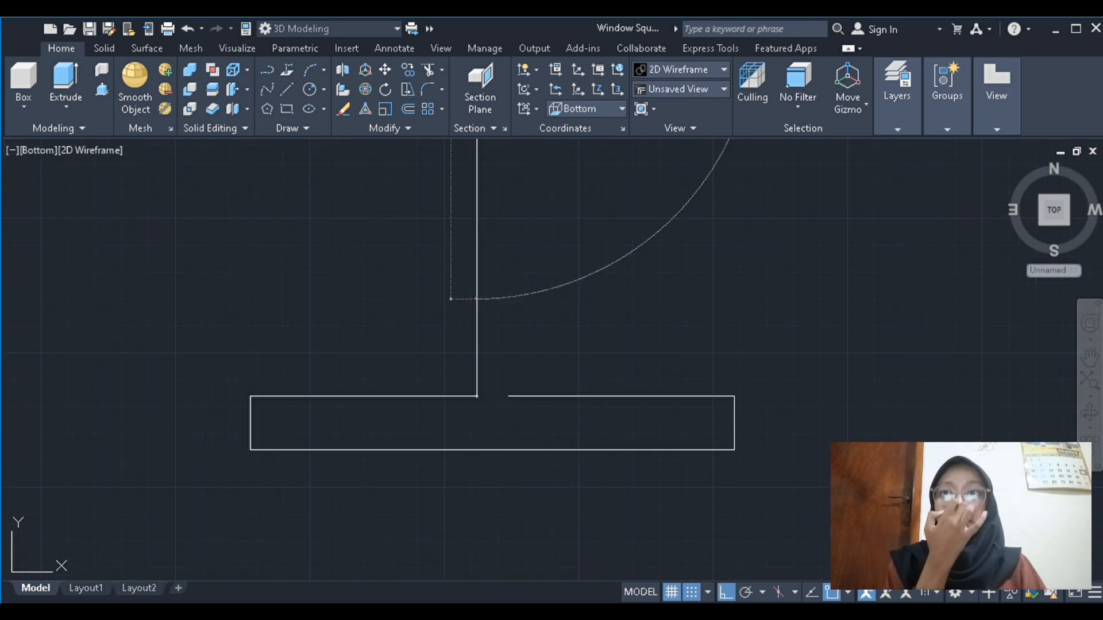
{"action": "left_click", "coordinate": [485, 189]}
{"action": "type", "text": "3"}
{"action": "key", "text": "Return"}
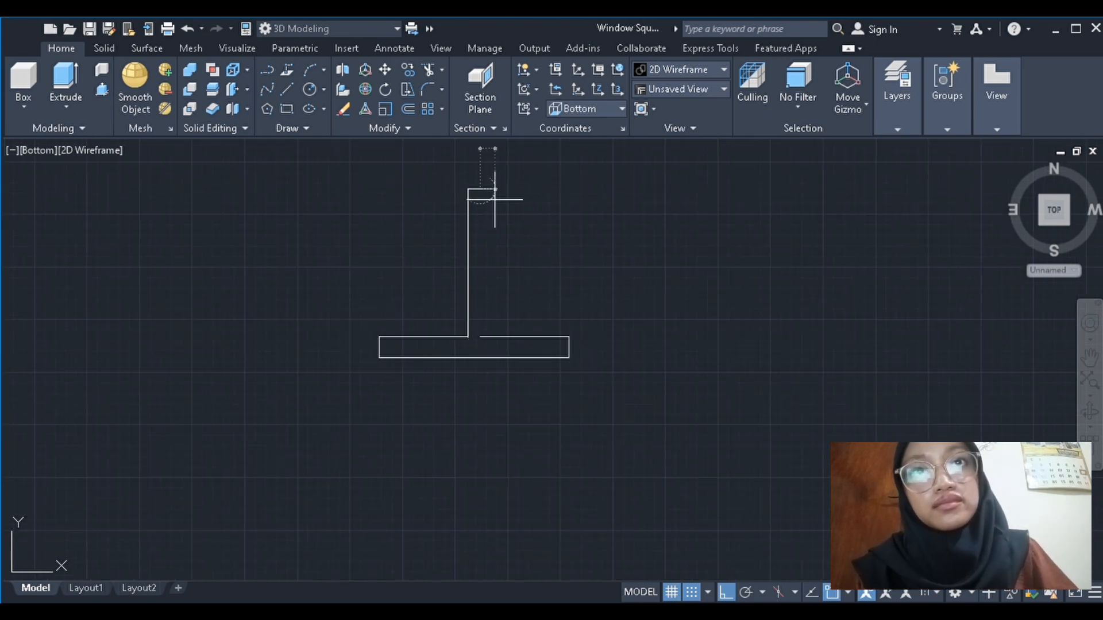
{"action": "left_click", "coordinate": [480, 335]}
{"action": "key", "text": "Return"}
Fillet both inner corners where the upright handle meets the base
{"action": "scroll", "coordinate": [485, 339], "scroll_direction": "up", "scroll_amount": 6}
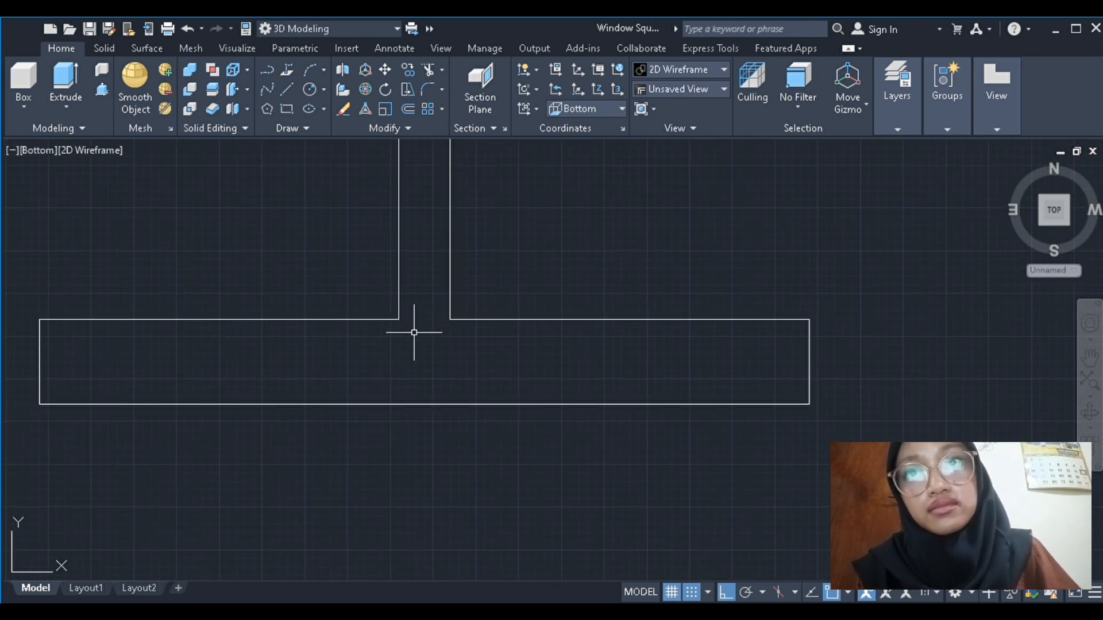
{"action": "type", "text": "f"}
{"action": "key", "text": "Return"}
{"action": "left_click", "coordinate": [399, 298]}
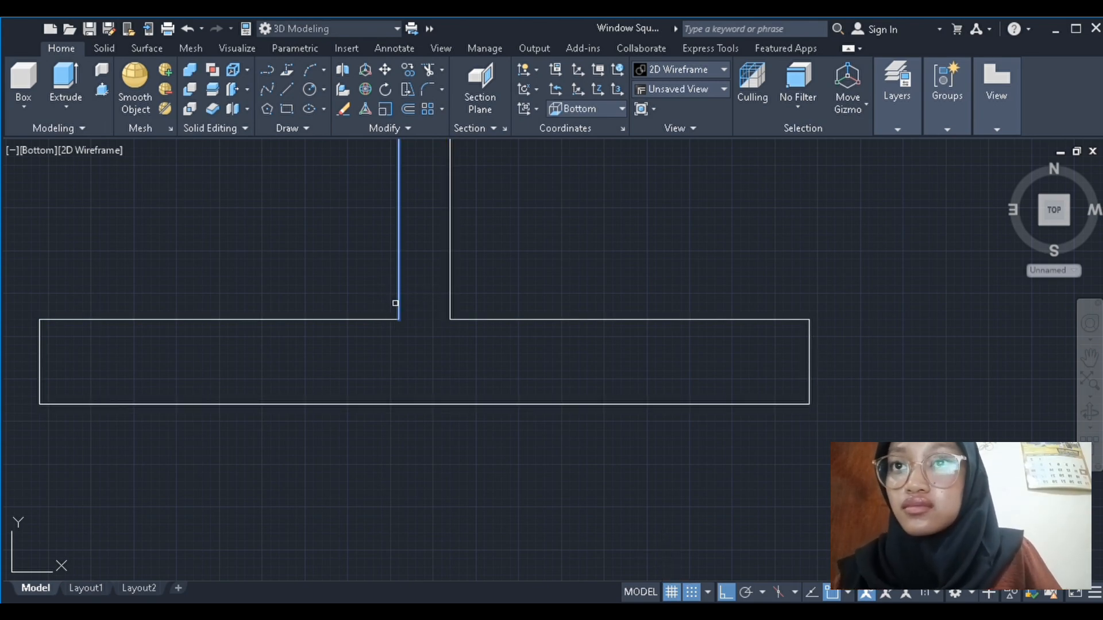
{"action": "left_click", "coordinate": [375, 320]}
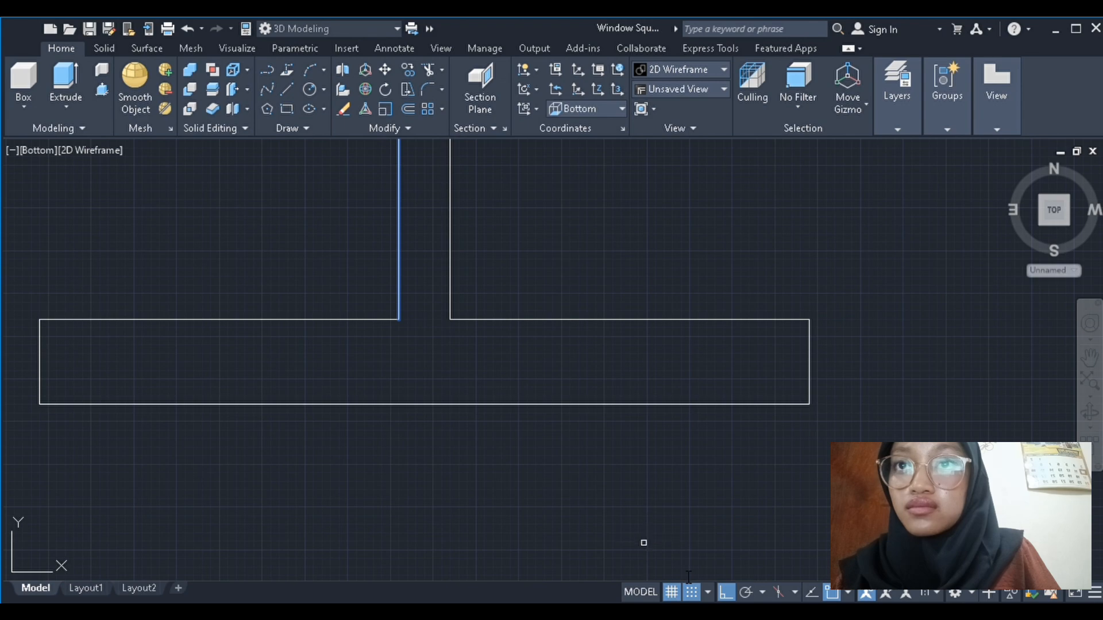
{"action": "left_click", "coordinate": [375, 320]}
{"action": "left_click", "coordinate": [453, 294]}
{"action": "left_click", "coordinate": [478, 319]}
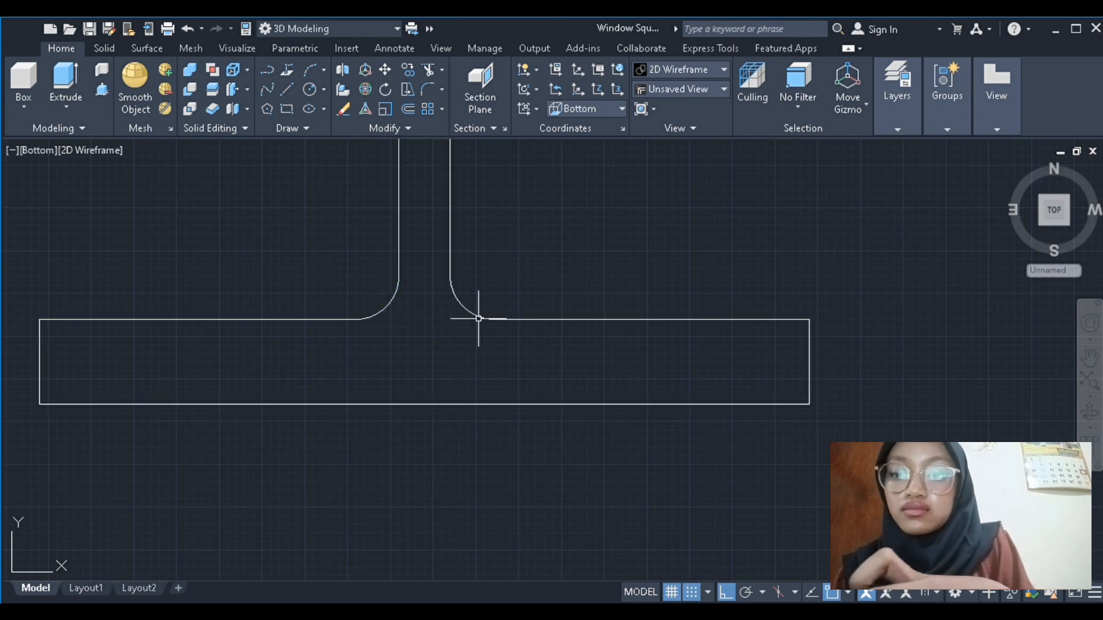
Switch to the SW Isometric view and extrude the T-shaped profile upward into a solid
{"action": "scroll", "coordinate": [480, 319], "scroll_direction": "down", "scroll_amount": 5}
{"action": "left_click", "coordinate": [27, 148]}
{"action": "left_click", "coordinate": [103, 287]}
{"action": "scroll", "coordinate": [234, 307], "scroll_direction": "down", "scroll_amount": 2}
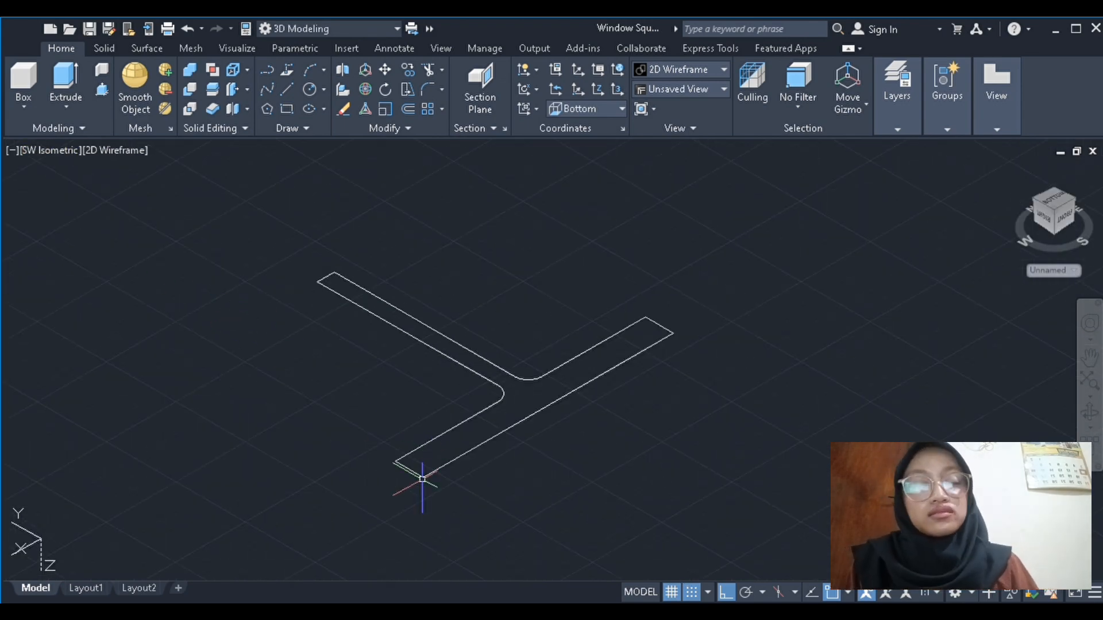
{"action": "left_click", "coordinate": [419, 475]}
{"action": "type", "text": "ext"}
{"action": "key", "text": "Return"}
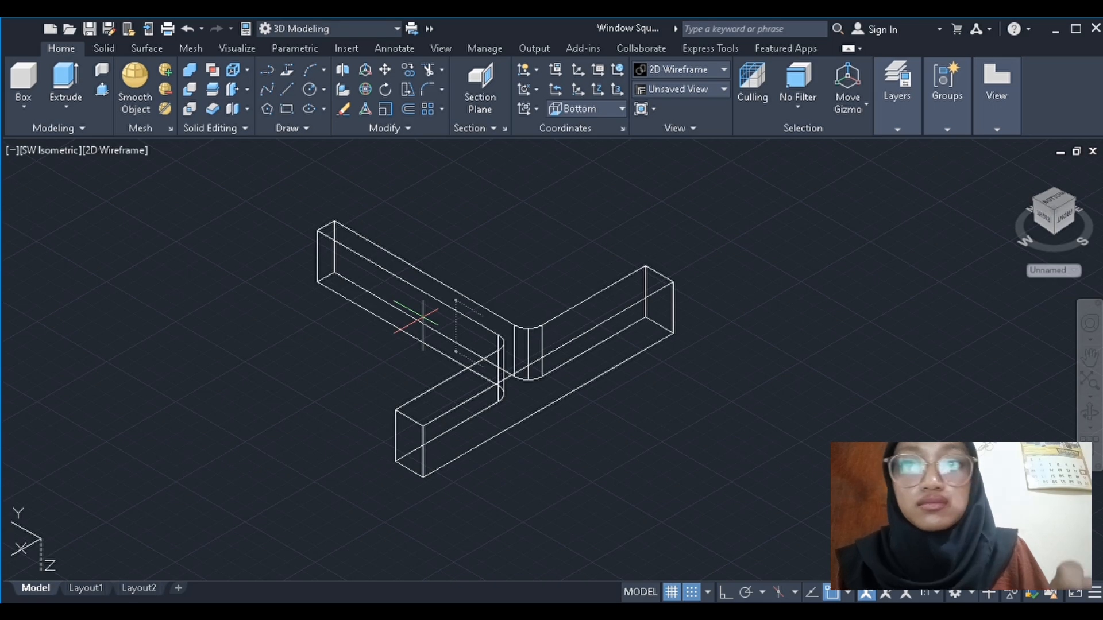
{"action": "key", "text": "Return"}
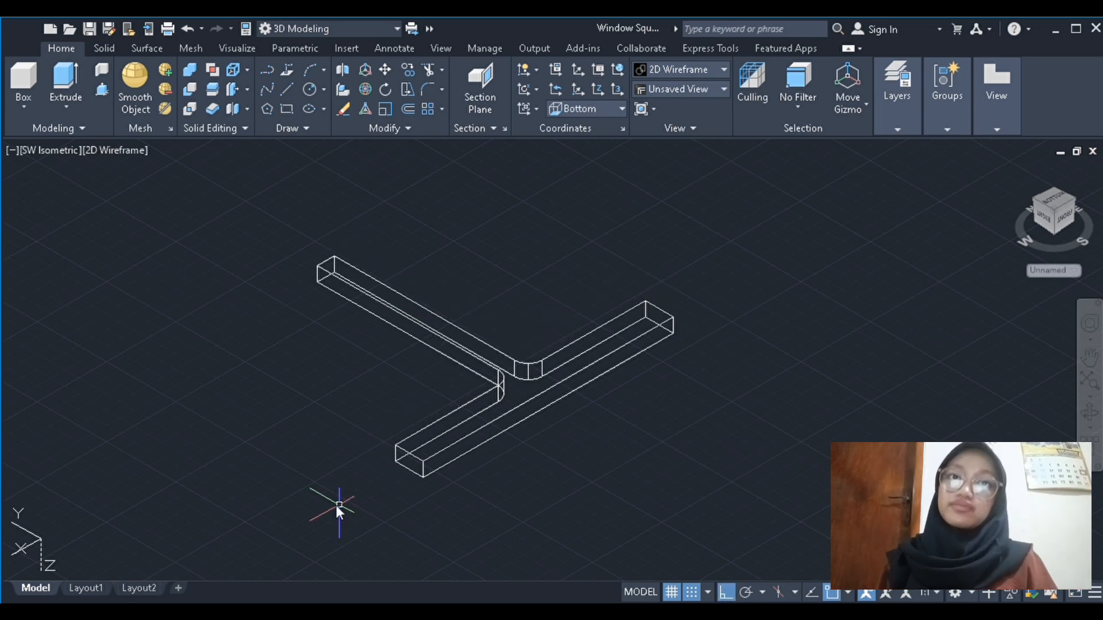
Try to round the vertical end edges of the T-shaped solid with Fillet Edge, and undo it
{"action": "key", "text": "Return"}
{"action": "left_click", "coordinate": [557, 573]}
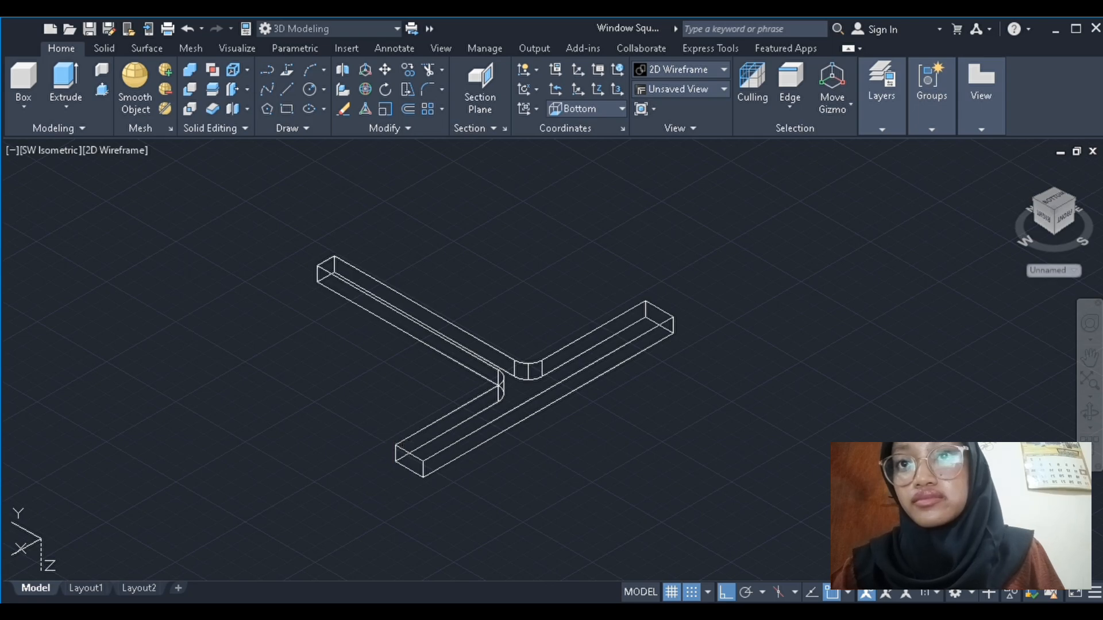
{"action": "left_click", "coordinate": [403, 451]}
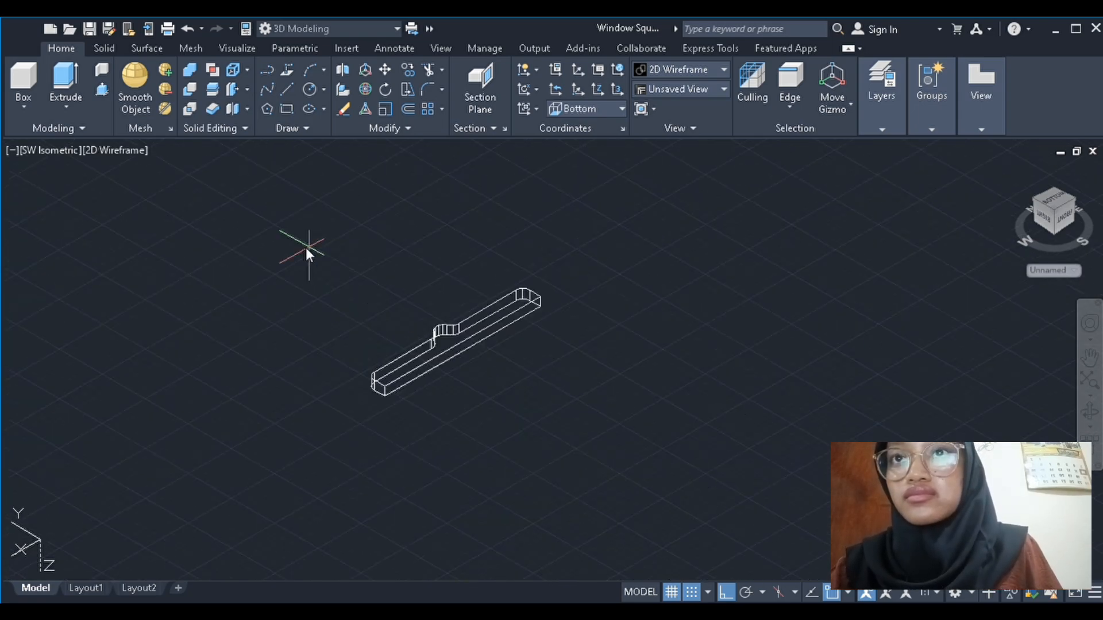
{"action": "left_click", "coordinate": [187, 28]}
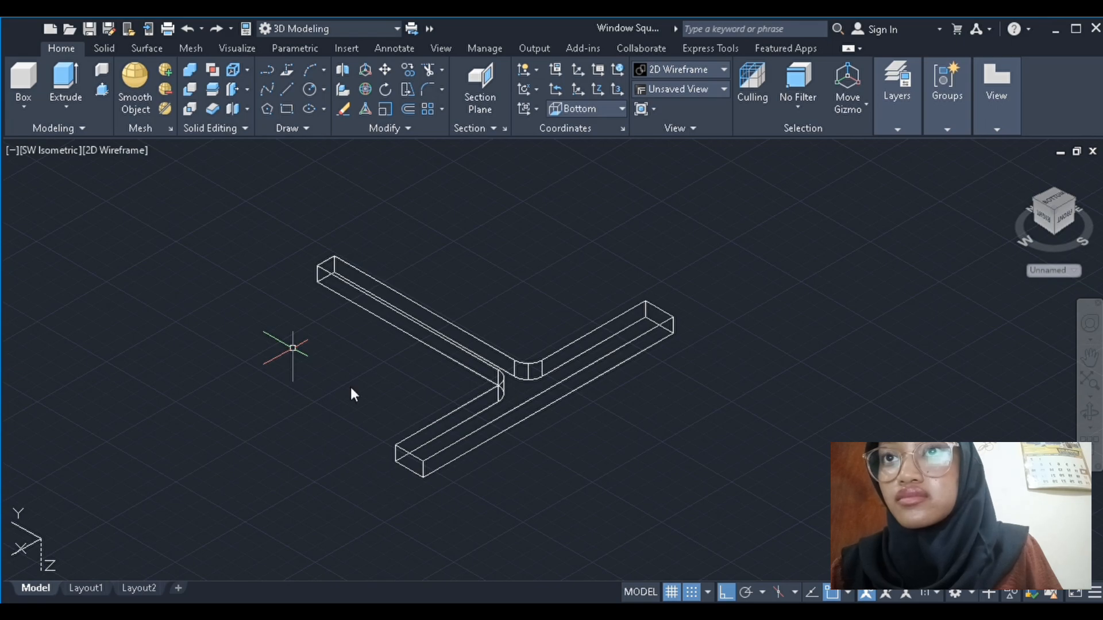
Round the vertical edges at both ends of the base, on the handle side, with Fillet Edge
{"action": "key", "text": "ctrl+y"}
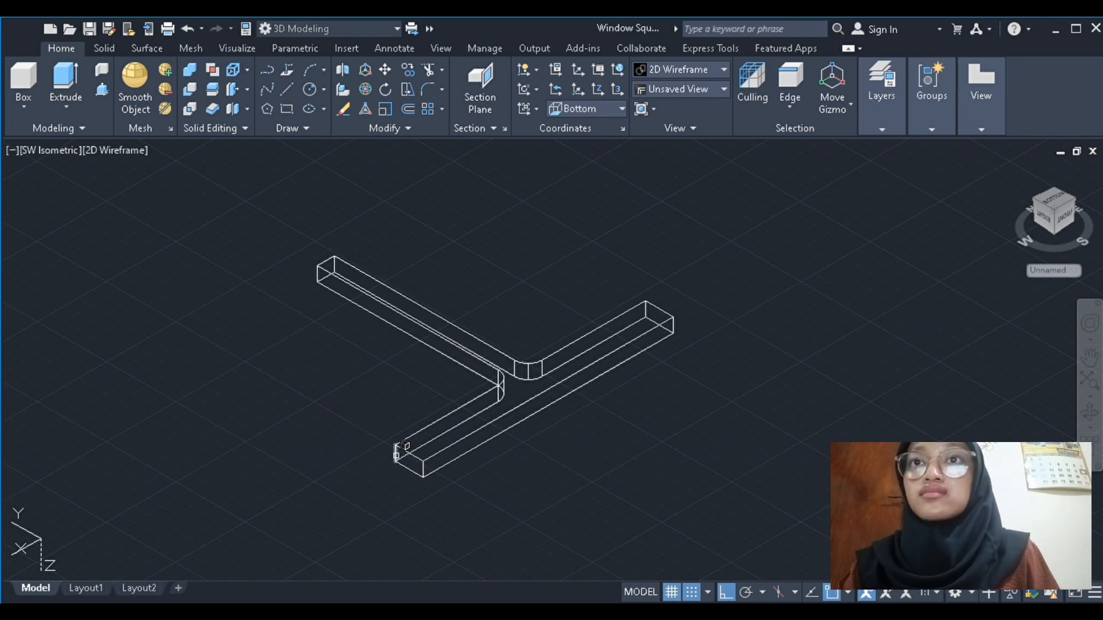
{"action": "left_click", "coordinate": [396, 454]}
{"action": "left_click", "coordinate": [646, 310]}
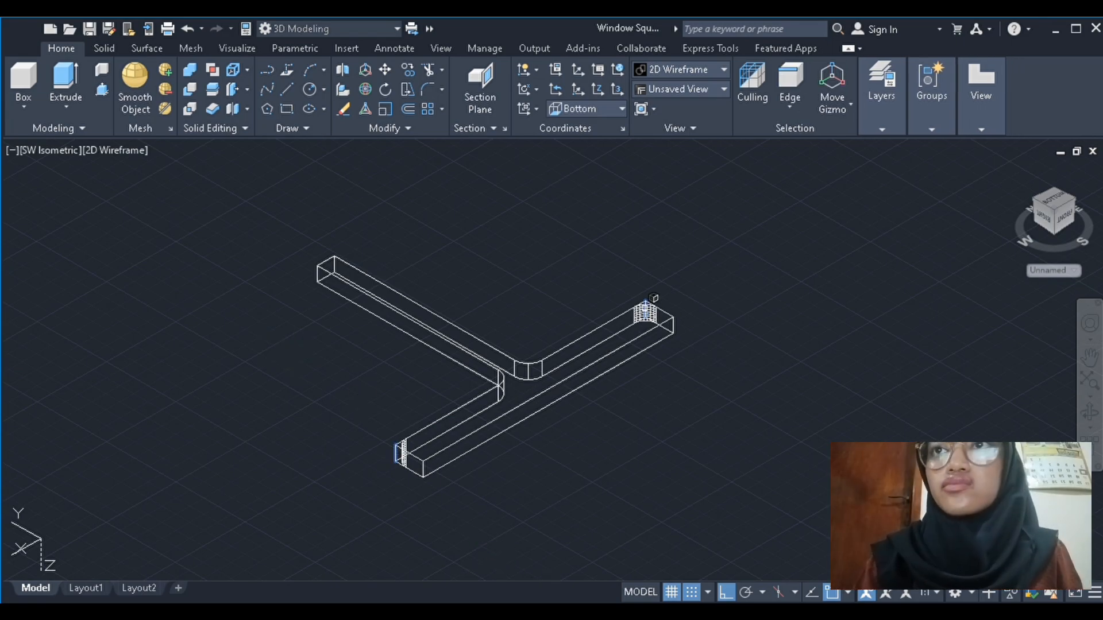
{"action": "key", "text": "Return"}
{"action": "key", "text": "Return"}
Round the two vertical edges at the free end of the handle into a fully rounded tip
{"action": "scroll", "coordinate": [344, 259], "scroll_direction": "up", "scroll_amount": 4}
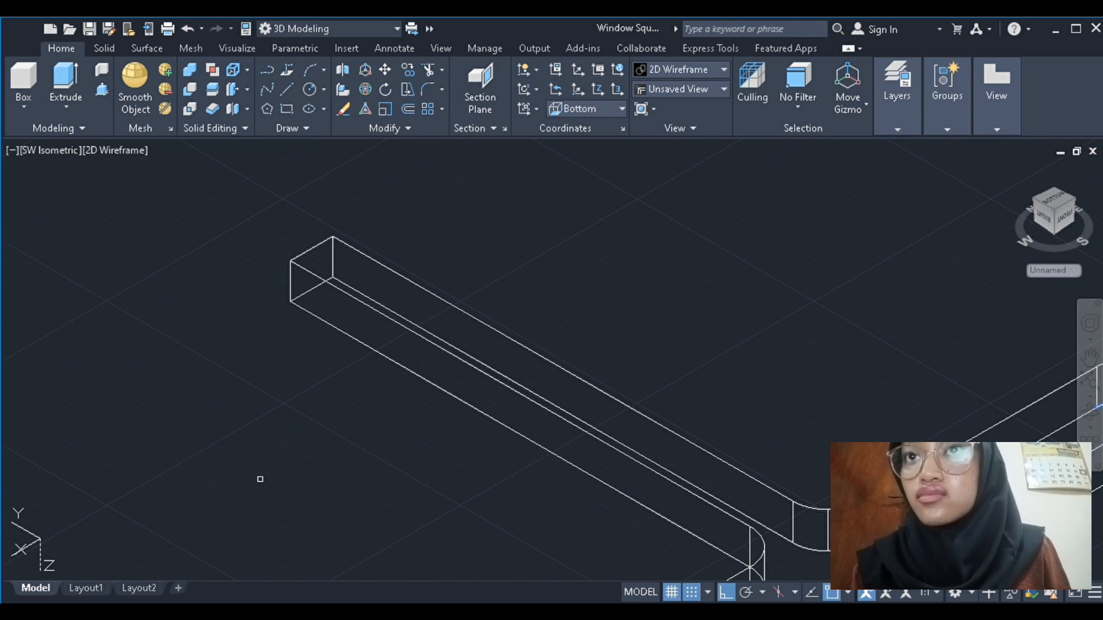
{"action": "key", "text": "Return"}
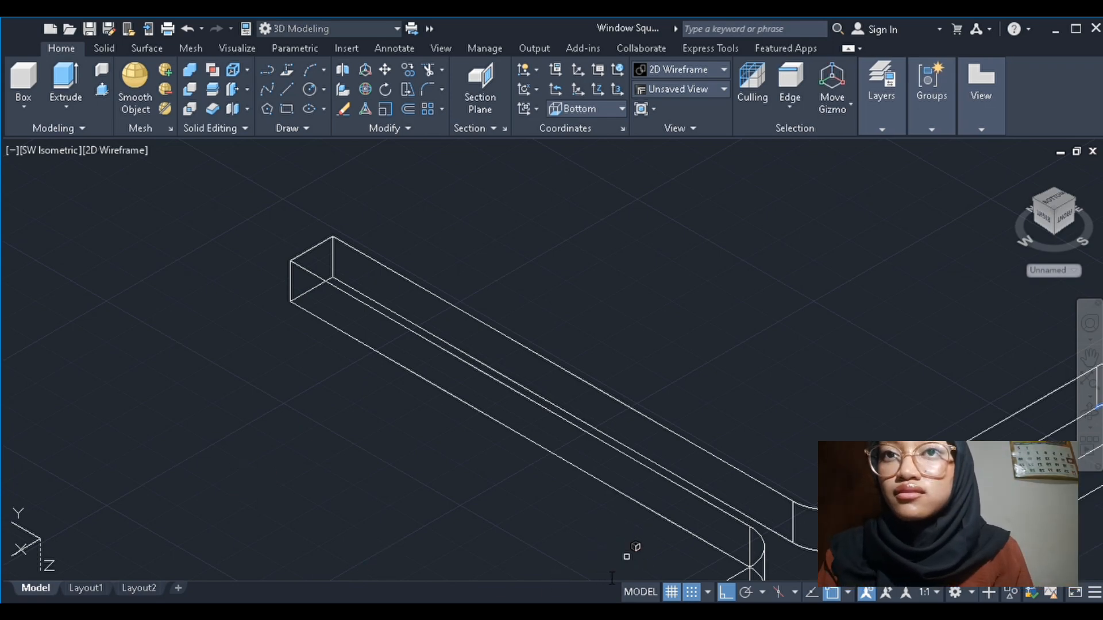
{"action": "key", "text": "Return"}
{"action": "key", "text": "Return"}
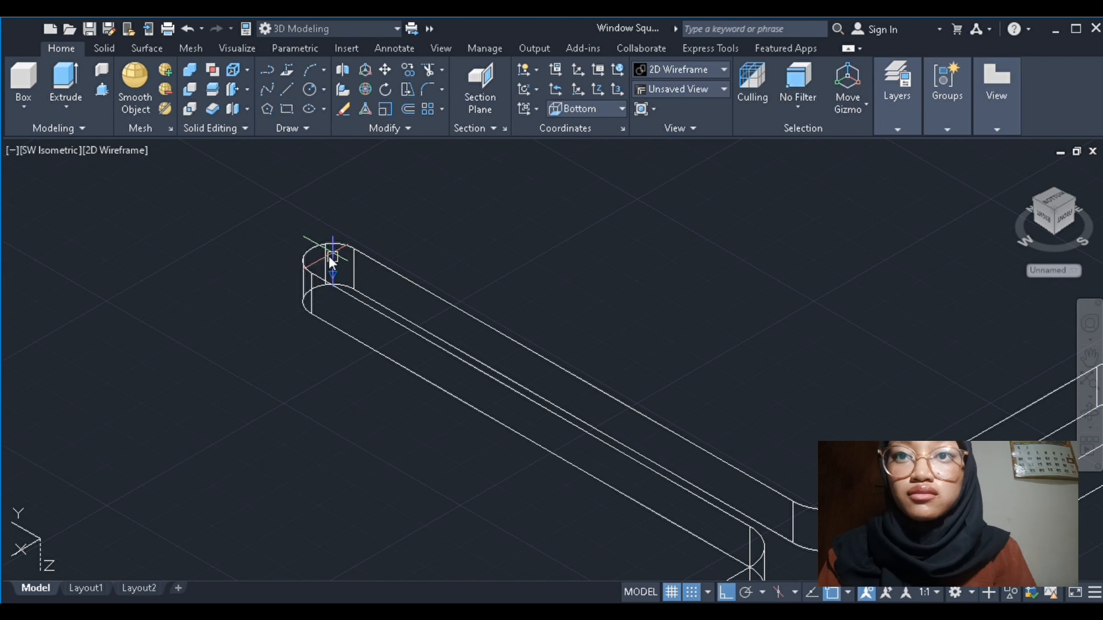
In the Bottom view, draw a thin rectangle along the base's straight edge, spanning its full width
{"action": "scroll", "coordinate": [321, 258], "scroll_direction": "down", "scroll_amount": 4}
{"action": "left_click", "coordinate": [58, 154]}
{"action": "left_click", "coordinate": [147, 188]}
{"action": "scroll", "coordinate": [166, 203], "scroll_direction": "down", "scroll_amount": 2}
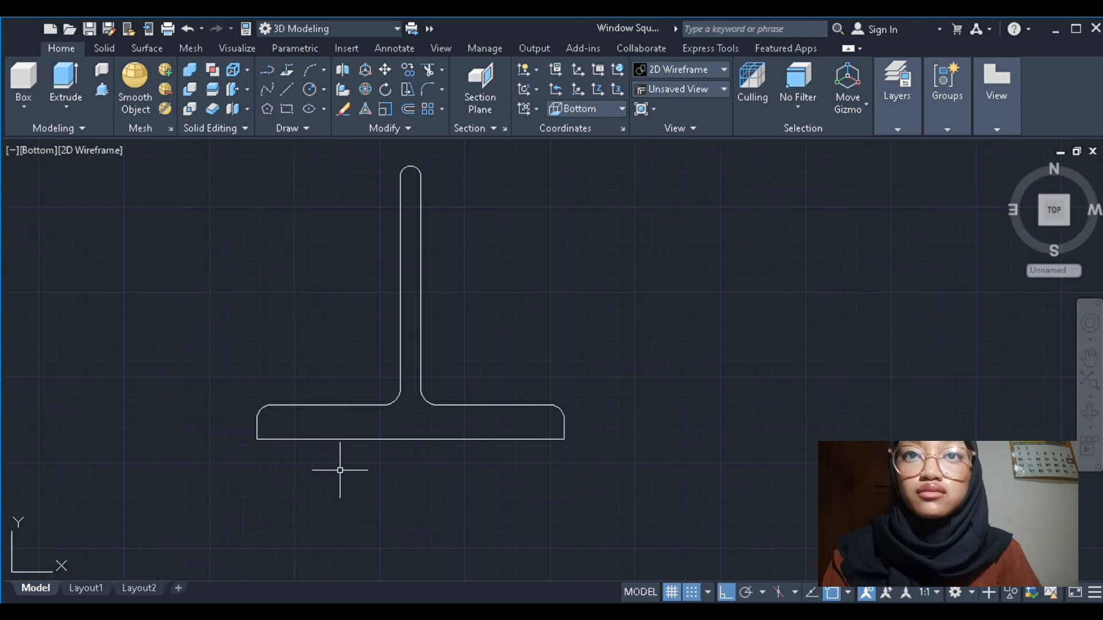
{"action": "key", "text": "Return"}
{"action": "left_click", "coordinate": [257, 440]}
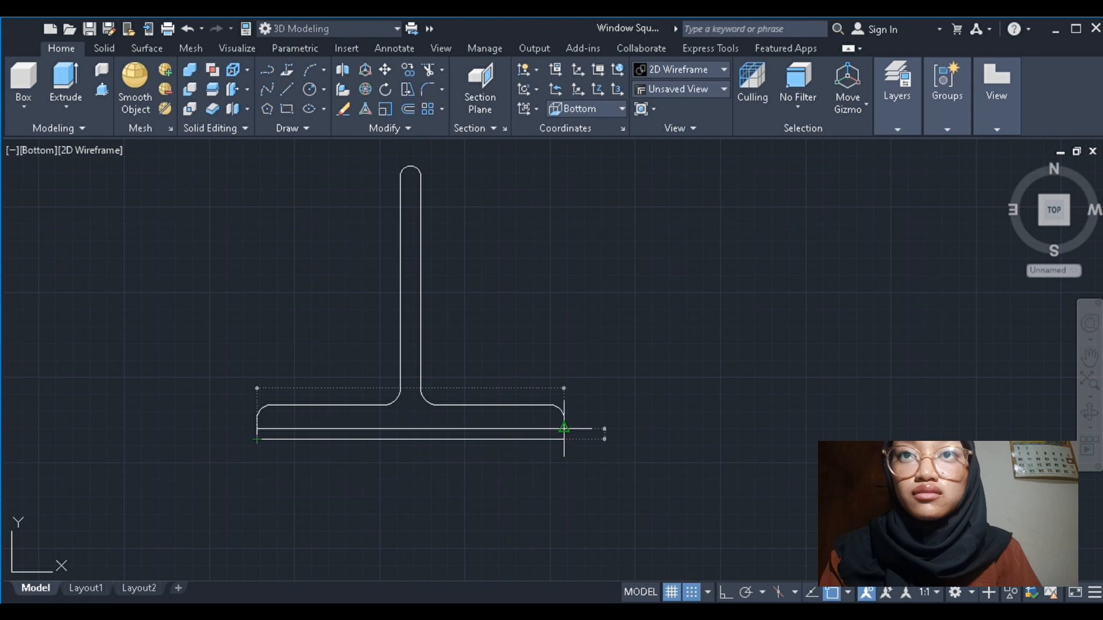
{"action": "left_click", "coordinate": [564, 428]}
{"action": "left_click", "coordinate": [564, 428]}
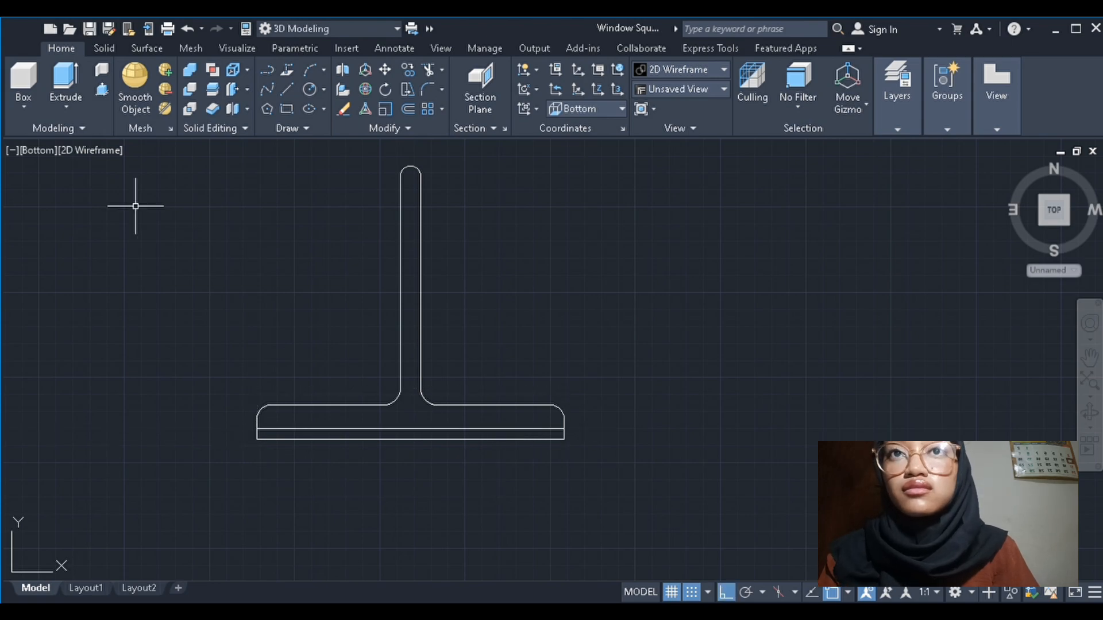
Try to extrude the thin rectangle upward through the base in the SW Isometric view
{"action": "left_click", "coordinate": [38, 151]}
{"action": "left_click", "coordinate": [67, 292]}
{"action": "scroll", "coordinate": [409, 450], "scroll_direction": "up", "scroll_amount": 5}
{"action": "left_click", "coordinate": [369, 441]}
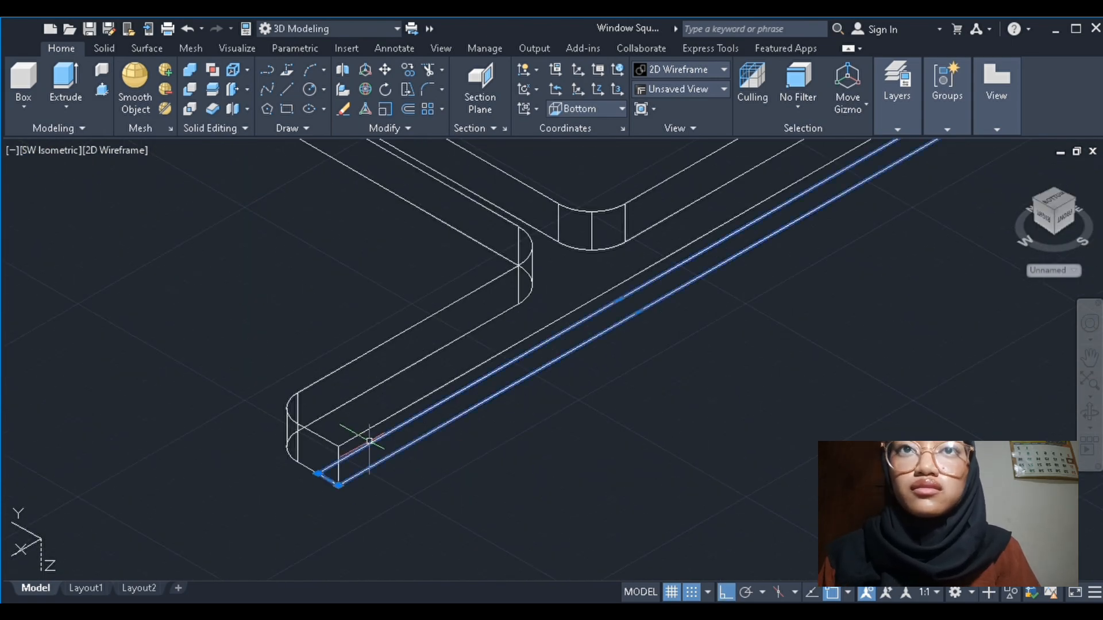
{"action": "left_click", "coordinate": [65, 83]}
{"action": "key", "text": "Return"}
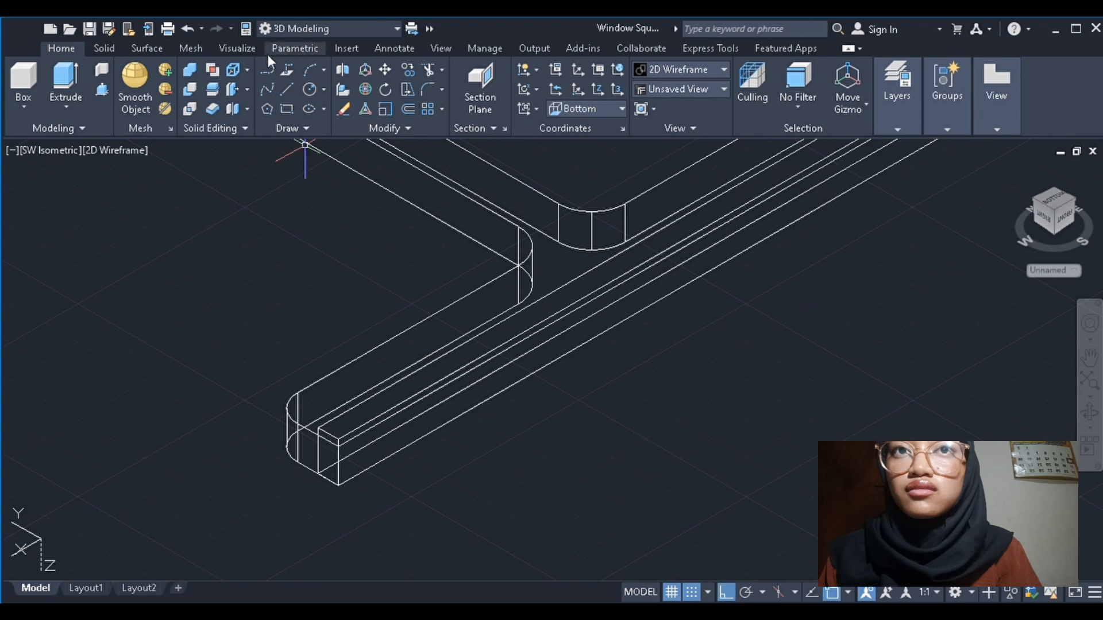
Undo the last strip extrusion and extrude the thin rectangle again through the base's thickness
{"action": "left_click", "coordinate": [188, 29]}
{"action": "key", "text": "ctrl+y"}
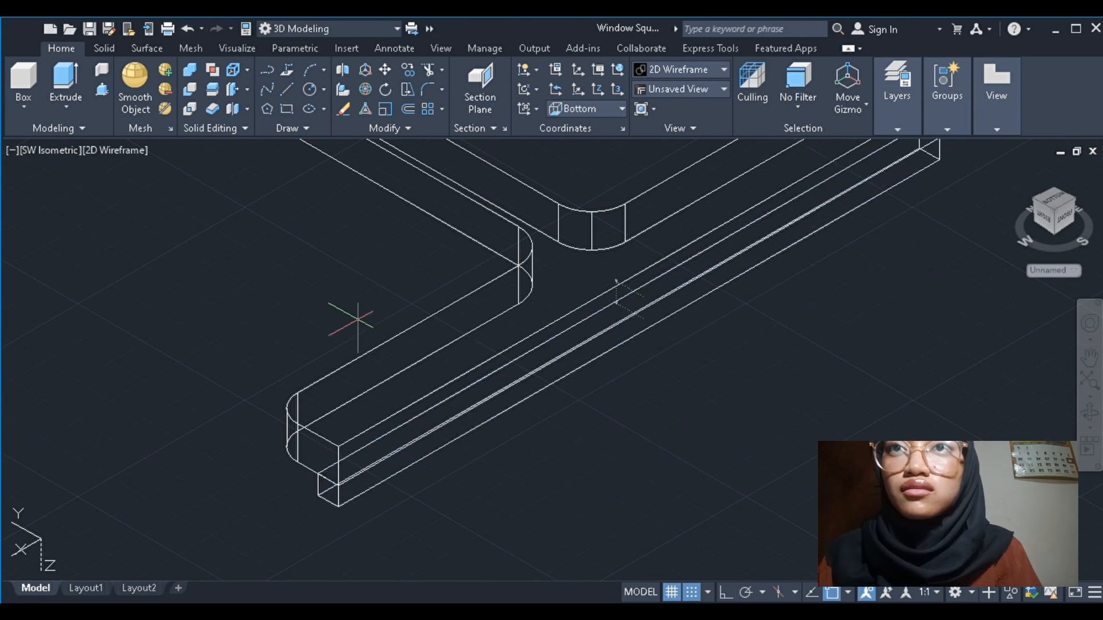
{"action": "left_click", "coordinate": [186, 29]}
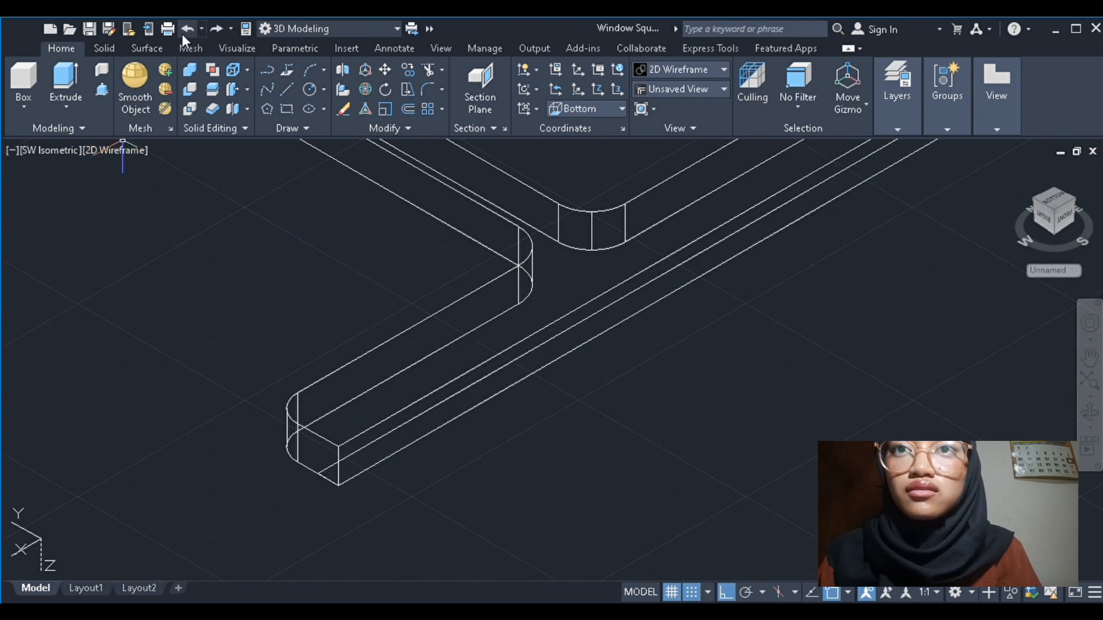
{"action": "key", "text": "ctrl+y"}
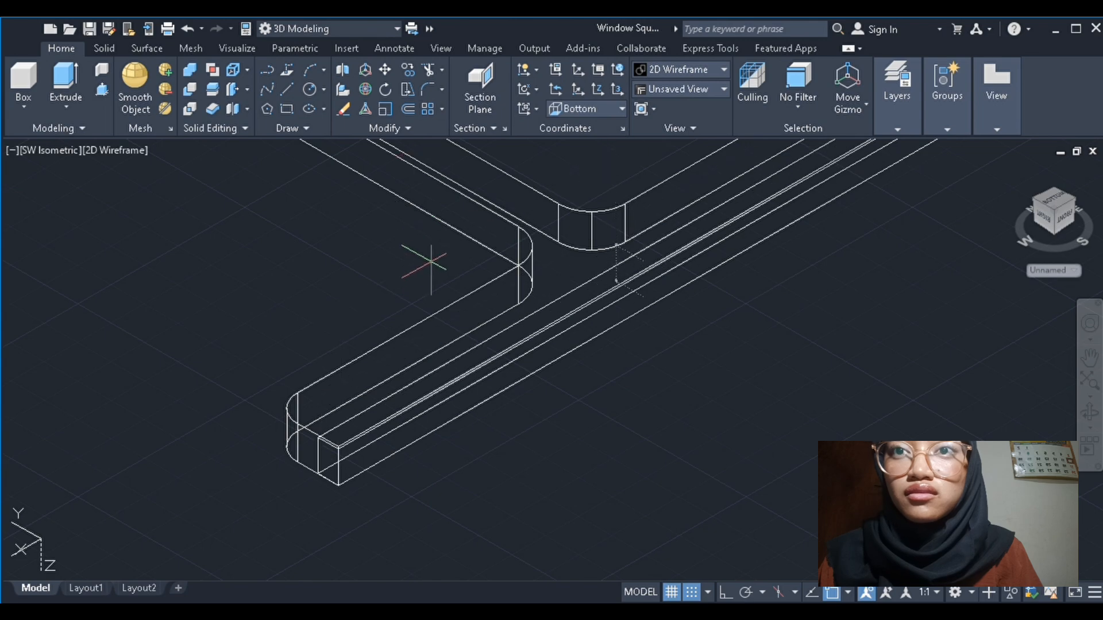
{"action": "scroll", "coordinate": [430, 261], "scroll_direction": "down", "scroll_amount": 5}
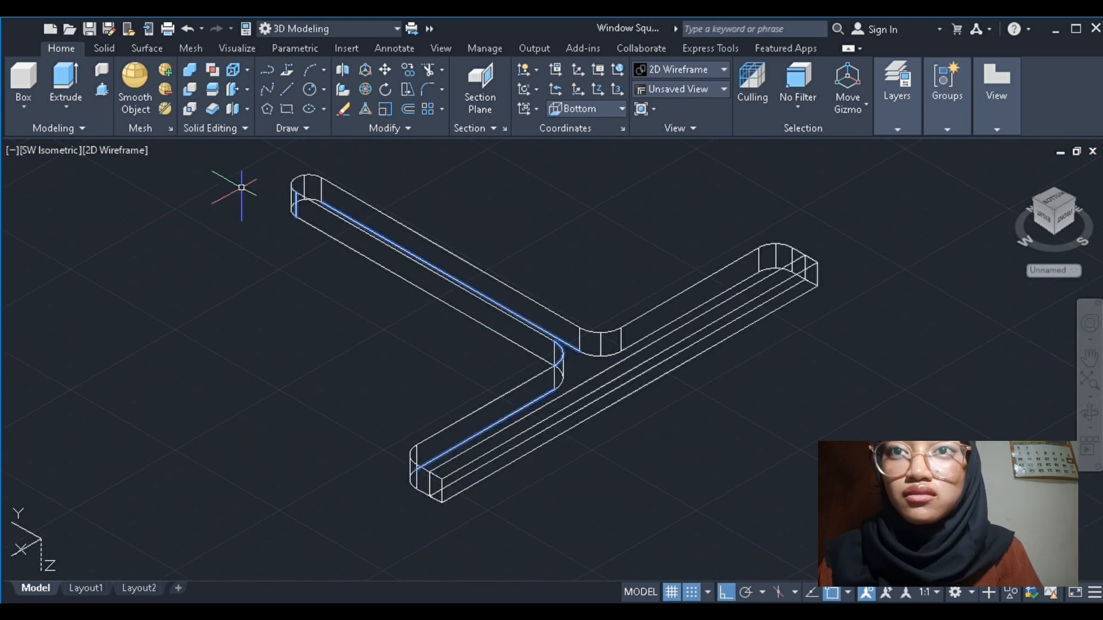
{"action": "key", "text": "ctrl+a"}
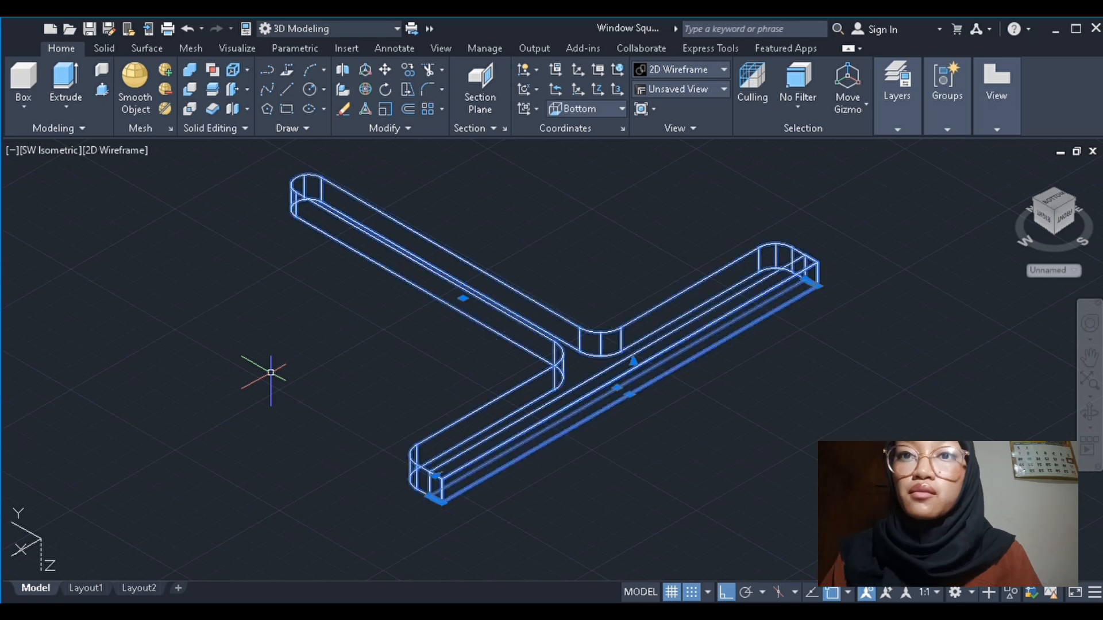
{"action": "key", "text": "Escape"}
Examine the squeegee body and strip from the NE and SW Isometric views
{"action": "left_click", "coordinate": [56, 150]}
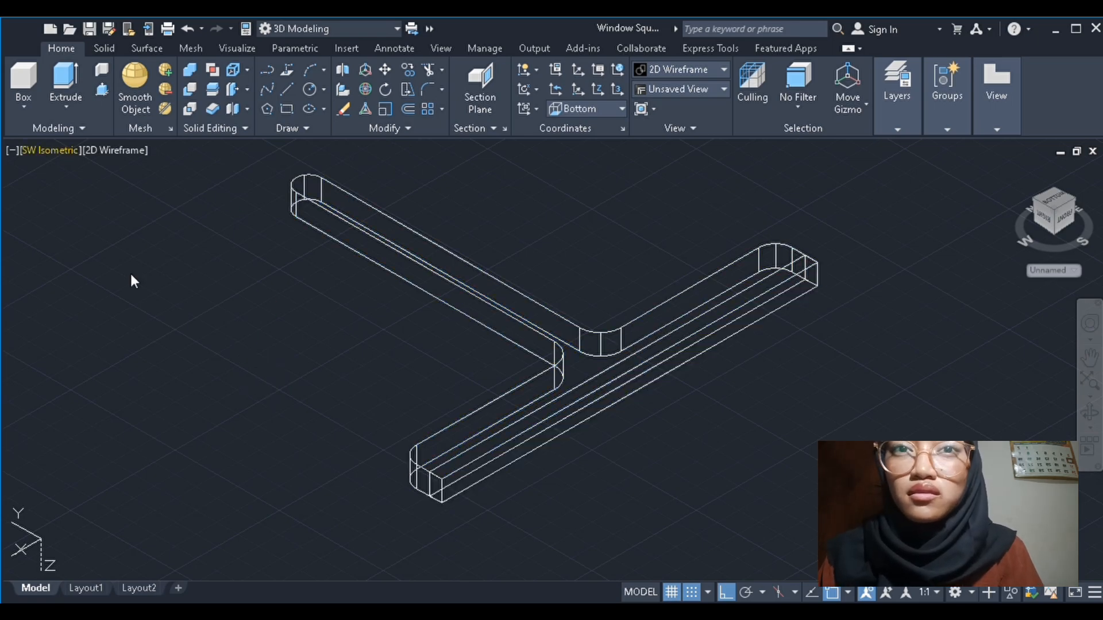
{"action": "left_click", "coordinate": [131, 277]}
{"action": "scroll", "coordinate": [128, 305], "scroll_direction": "down", "scroll_amount": 2}
{"action": "left_click", "coordinate": [60, 152]}
{"action": "left_click", "coordinate": [131, 305]}
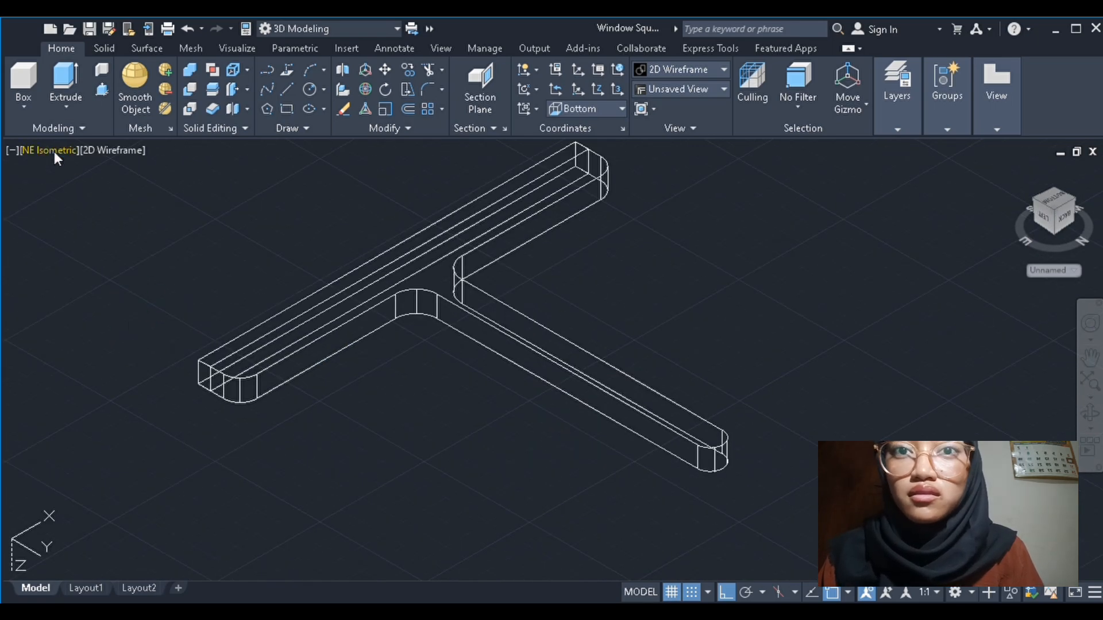
{"action": "left_click", "coordinate": [54, 150]}
{"action": "left_click", "coordinate": [153, 285]}
{"action": "scroll", "coordinate": [154, 286], "scroll_direction": "down", "scroll_amount": 2}
{"action": "left_click", "coordinate": [56, 152]}
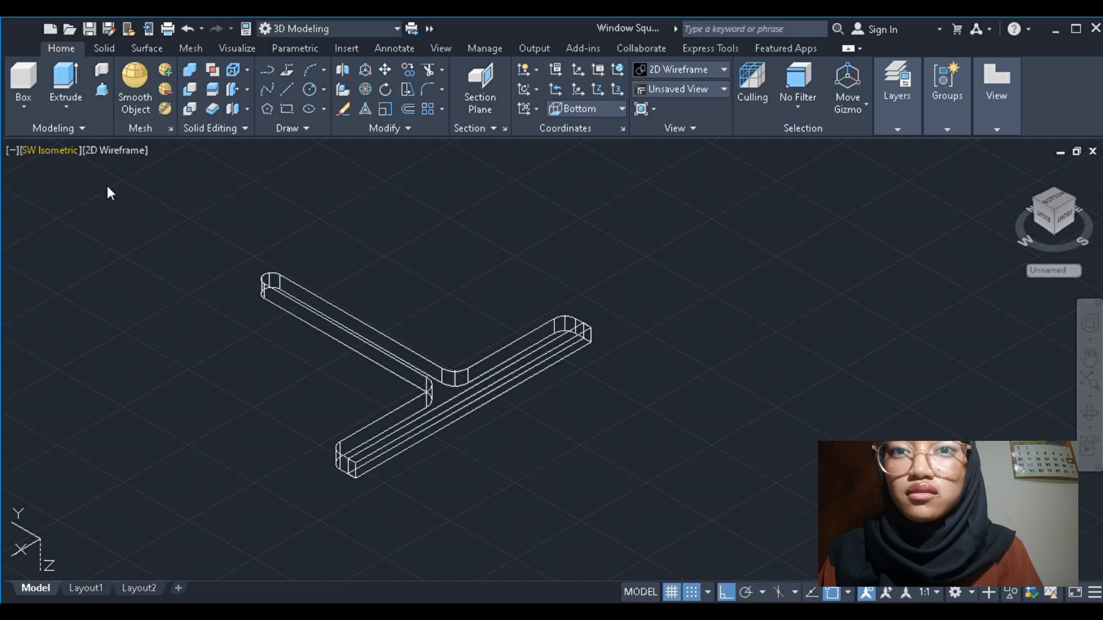
{"action": "left_click", "coordinate": [106, 183]}
In the Top view, draw two concentric circles centred on the handle where it meets the base
{"action": "left_click", "coordinate": [34, 154]}
{"action": "left_click", "coordinate": [100, 205]}
{"action": "scroll", "coordinate": [193, 267], "scroll_direction": "down", "scroll_amount": 4}
{"action": "scroll", "coordinate": [349, 366], "scroll_direction": "up", "scroll_amount": 4}
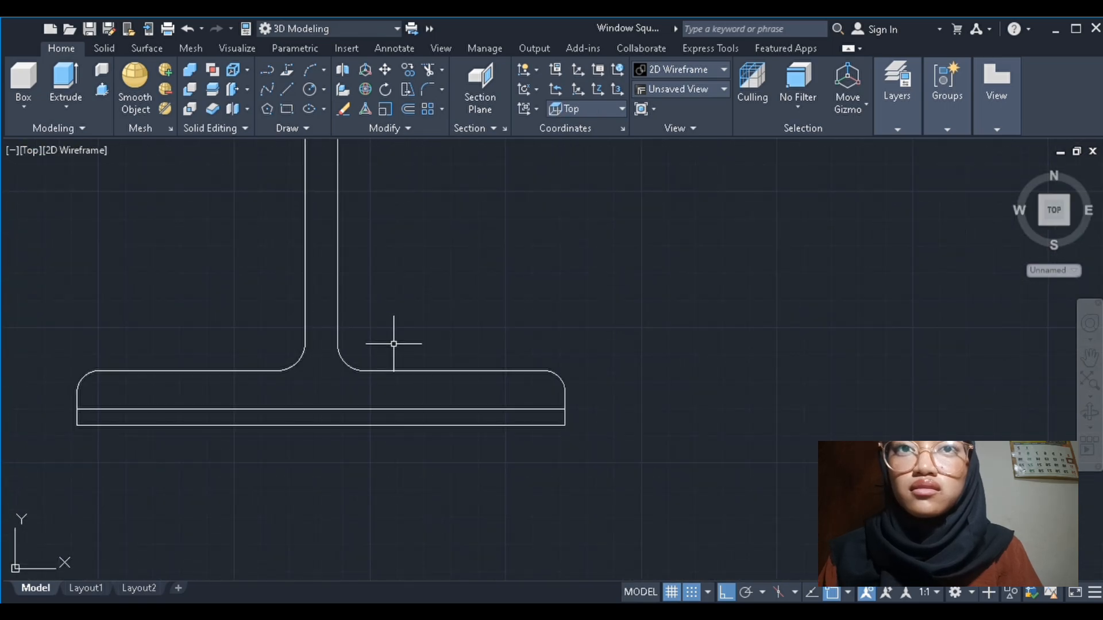
{"action": "left_click", "coordinate": [321, 344]}
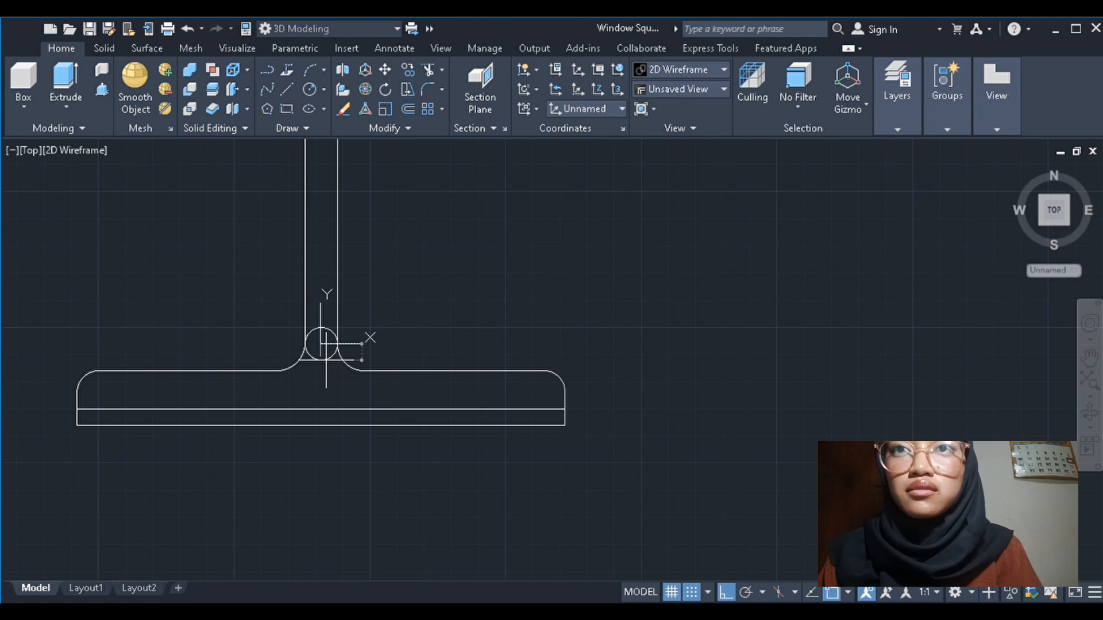
{"action": "left_click", "coordinate": [333, 368]}
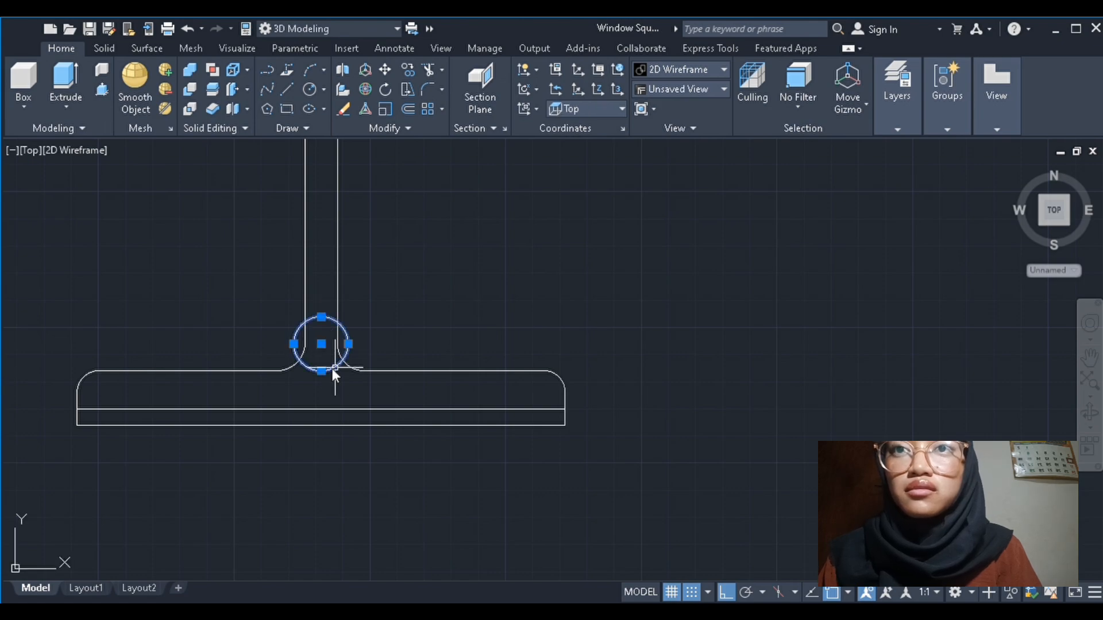
{"action": "key", "text": "Escape"}
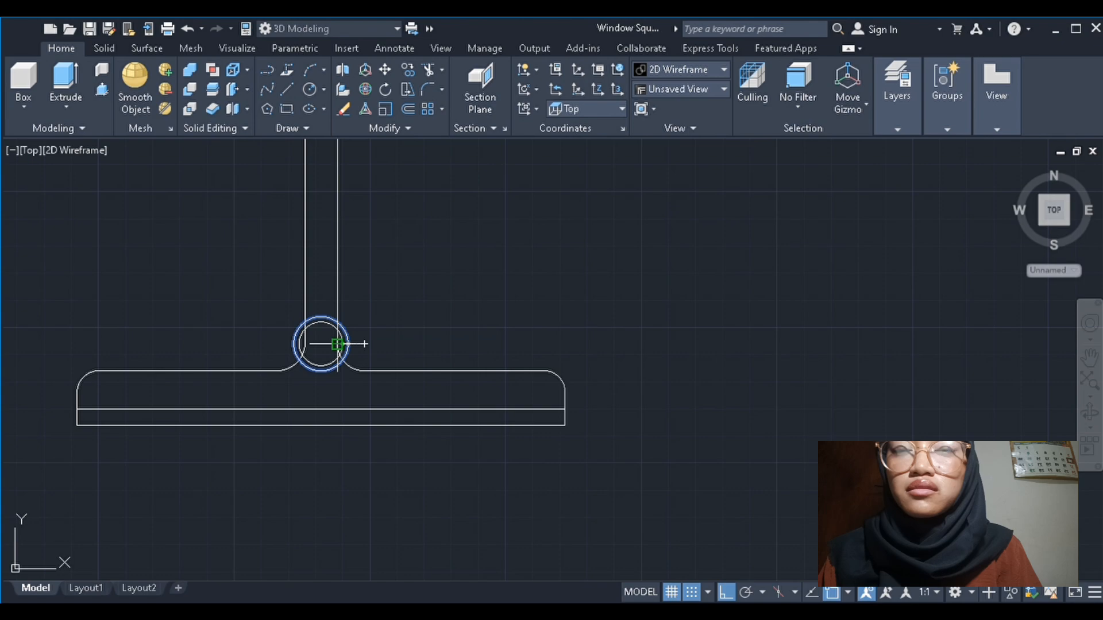
In the SW Isometric view, extrude the outer circle downward through the thickness of the handle
{"action": "scroll", "coordinate": [309, 357], "scroll_direction": "up", "scroll_amount": 4}
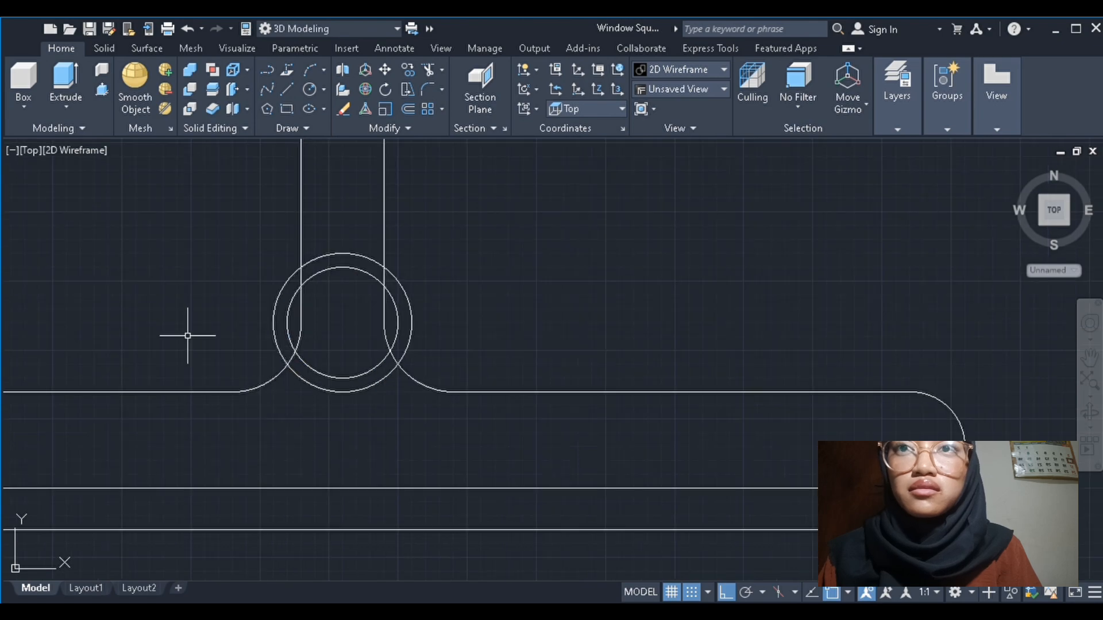
{"action": "left_click", "coordinate": [30, 150]}
{"action": "left_click", "coordinate": [113, 284]}
{"action": "scroll", "coordinate": [447, 344], "scroll_direction": "up", "scroll_amount": 6}
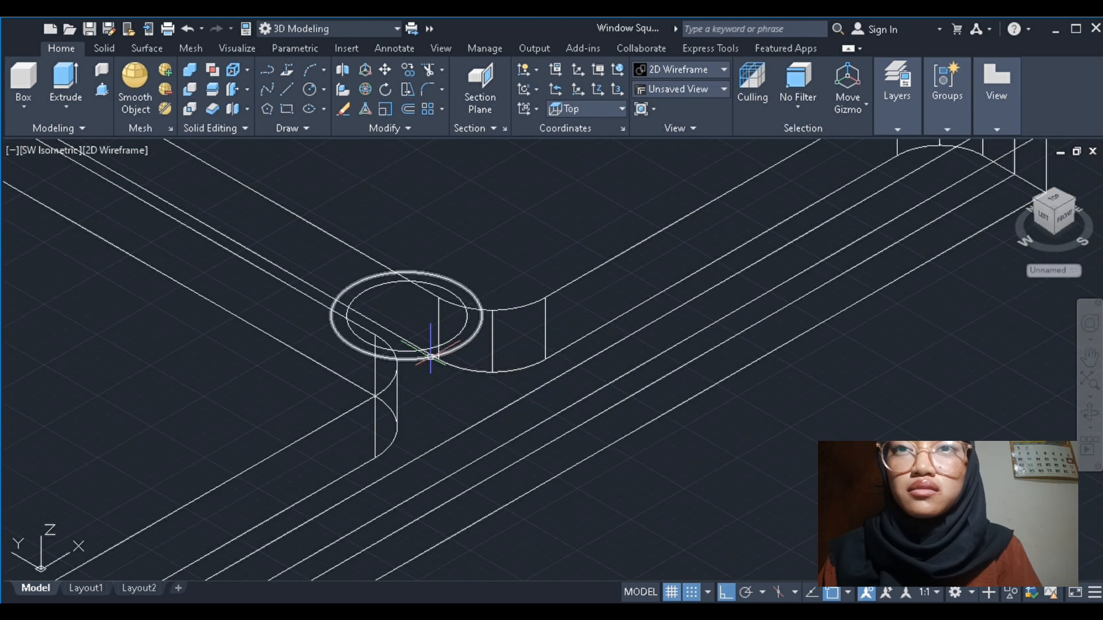
{"action": "left_click", "coordinate": [432, 357]}
{"action": "key", "text": "Return"}
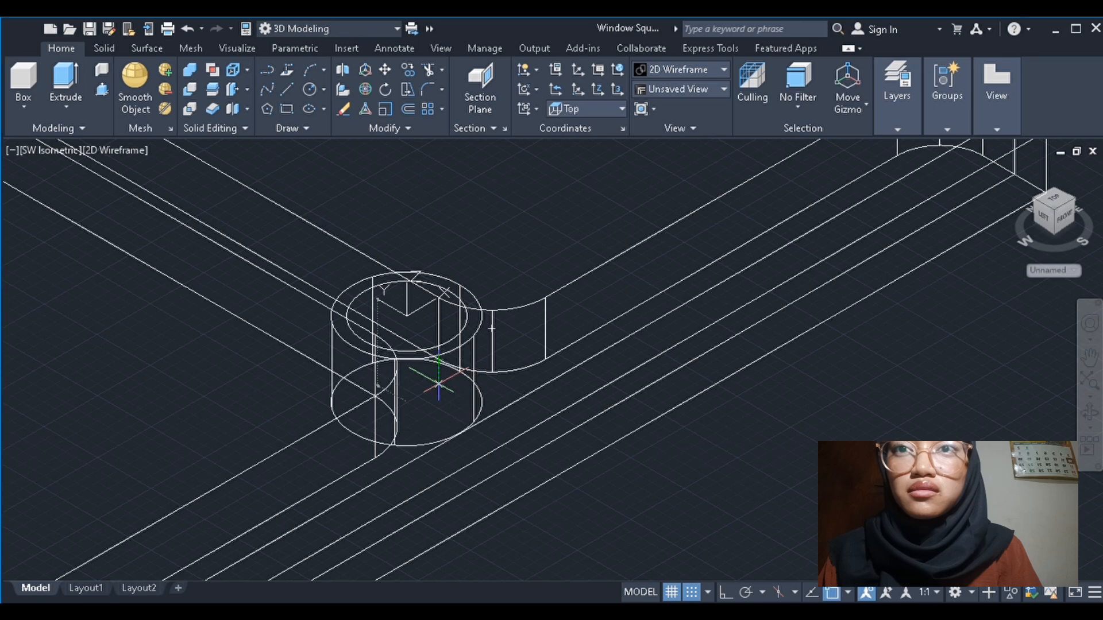
{"action": "key", "text": "Return"}
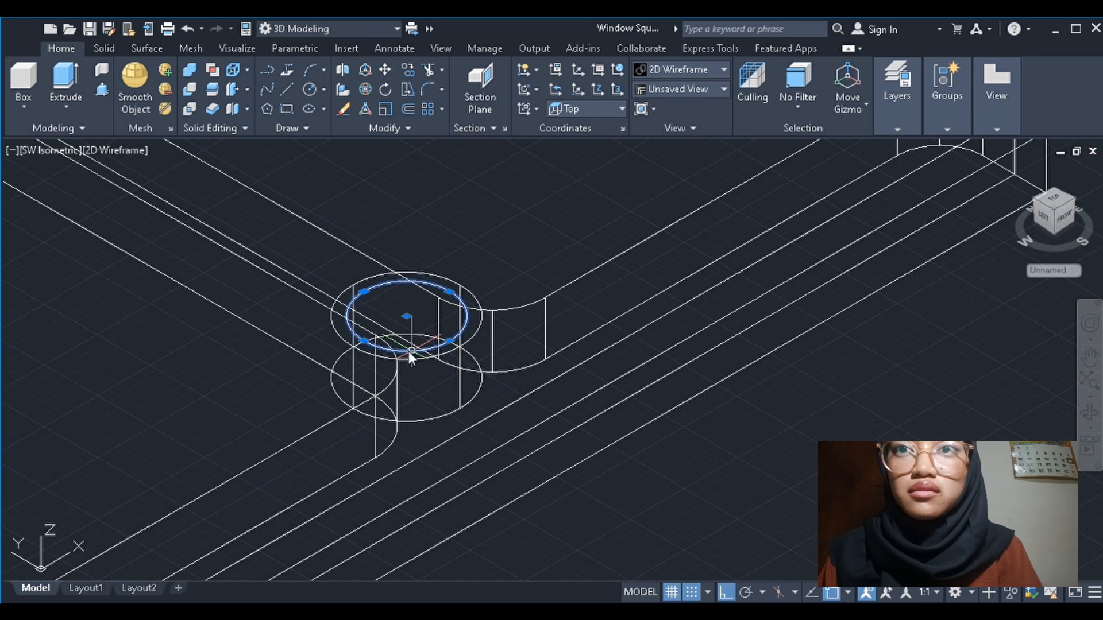
Extrude the inner circle a short distance upward above the handle's surface
{"action": "left_click", "coordinate": [408, 350]}
{"action": "key", "text": "Return"}
{"action": "left_click", "coordinate": [418, 263]}
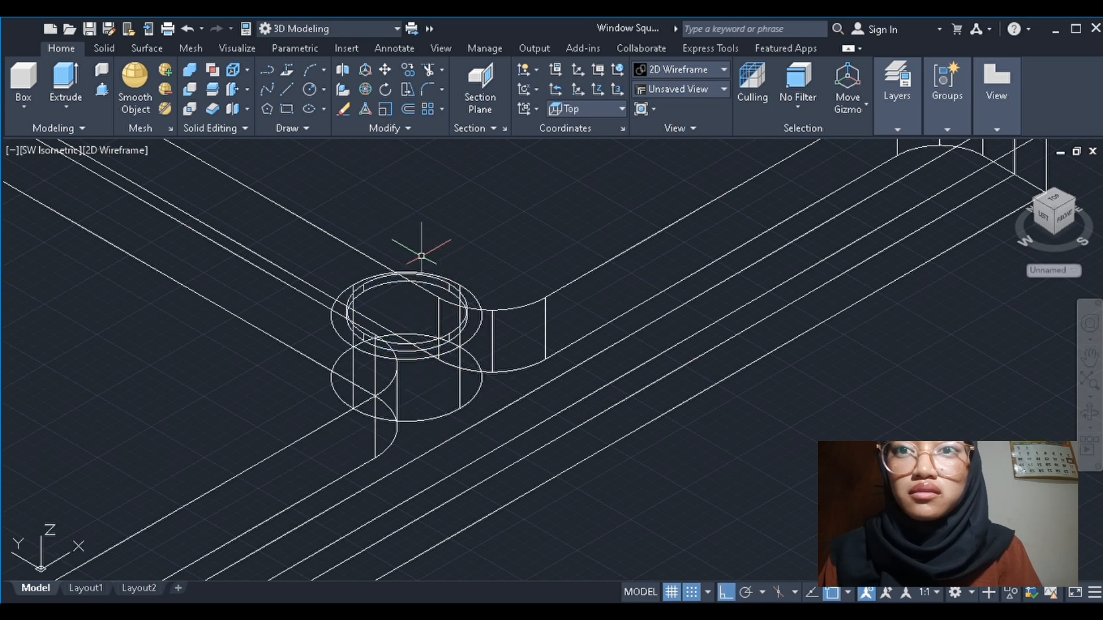
Check the round joint between handle and base from the SE and SW Isometric views
{"action": "scroll", "coordinate": [414, 397], "scroll_direction": "down", "scroll_amount": 4}
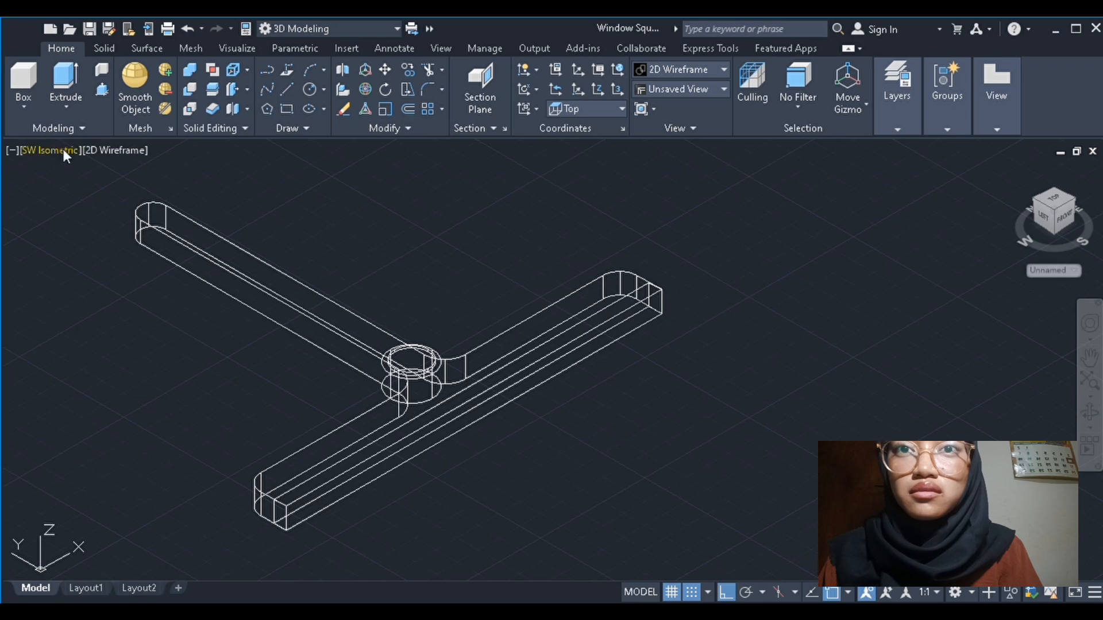
{"action": "left_click", "coordinate": [63, 151]}
{"action": "left_click", "coordinate": [132, 313]}
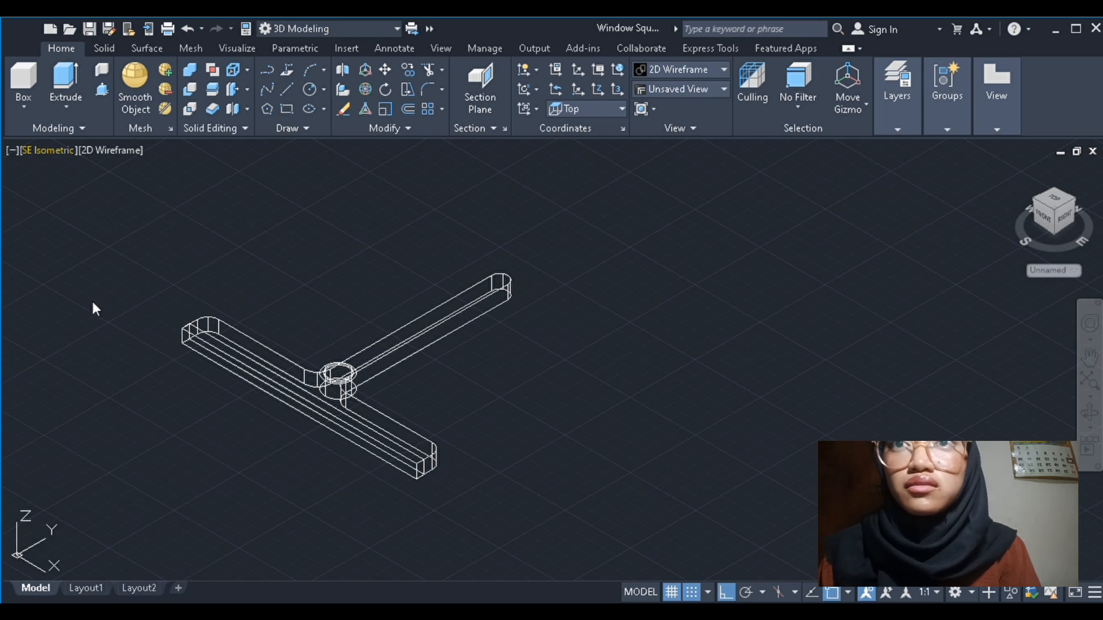
{"action": "left_click", "coordinate": [141, 323]}
{"action": "left_click", "coordinate": [52, 151]}
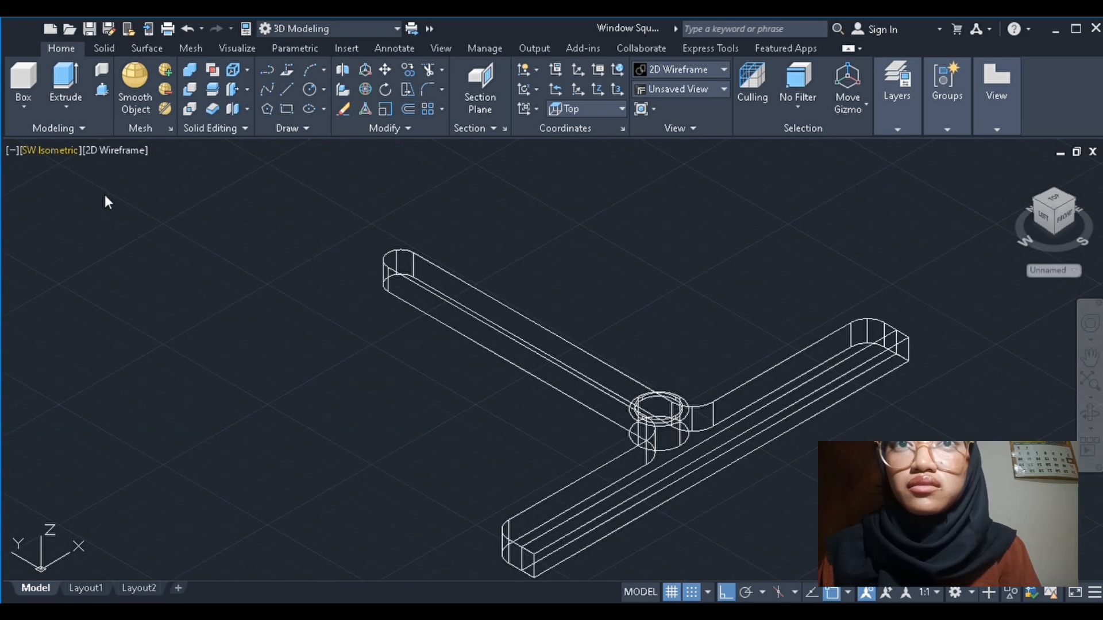
{"action": "left_click", "coordinate": [105, 196]}
In the Bottom view, draw a small circle concentric with the handle's rounded tip
{"action": "left_click", "coordinate": [27, 150]}
{"action": "left_click", "coordinate": [74, 209]}
{"action": "scroll", "coordinate": [241, 230], "scroll_direction": "down", "scroll_amount": 5}
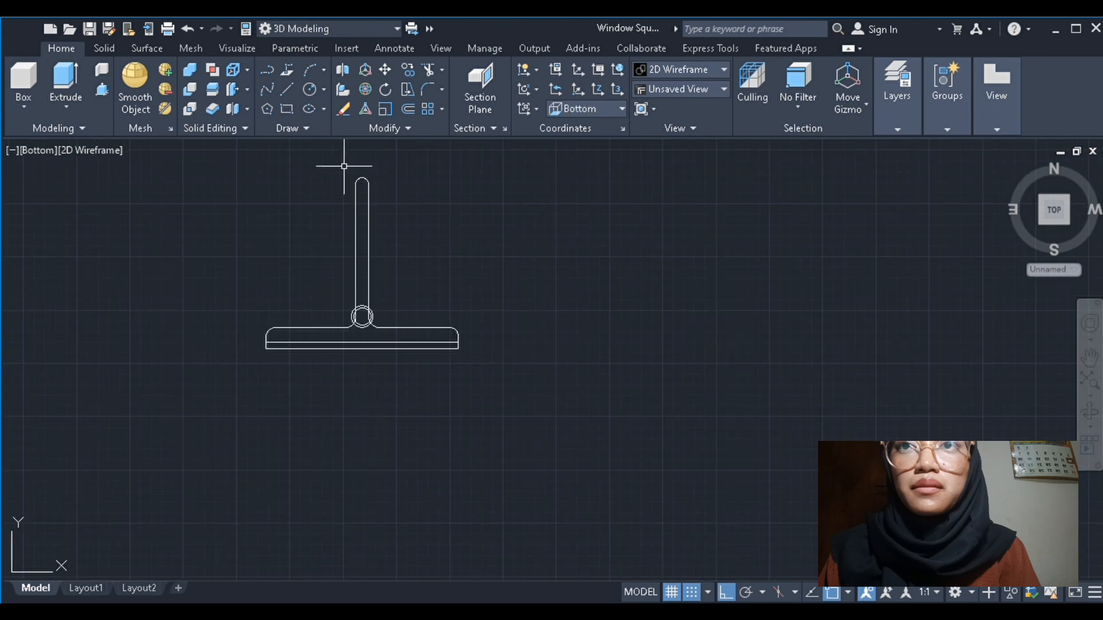
{"action": "scroll", "coordinate": [348, 172], "scroll_direction": "up", "scroll_amount": 10}
{"action": "type", "text": "c"}
{"action": "key", "text": "Return"}
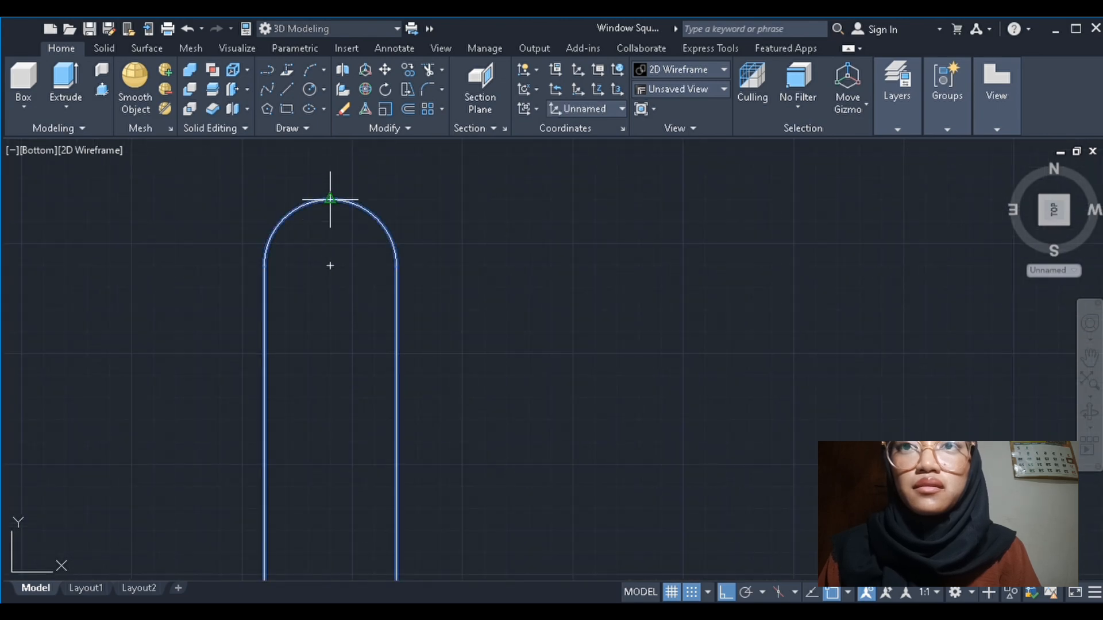
{"action": "left_click", "coordinate": [330, 266]}
{"action": "left_click", "coordinate": [352, 265]}
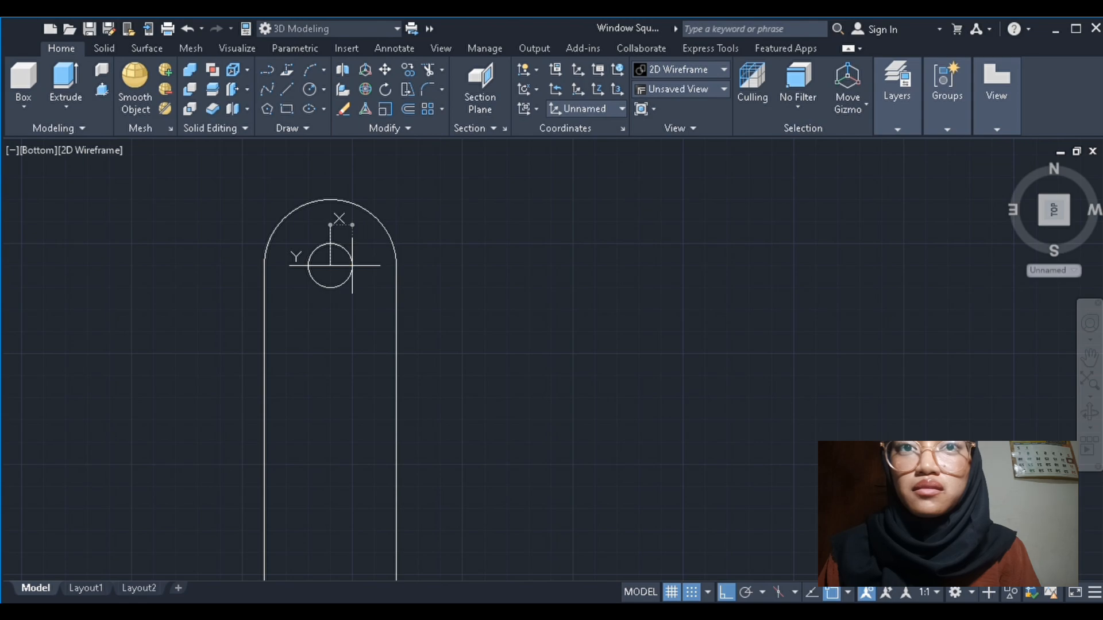
{"action": "left_click", "coordinate": [369, 263]}
In the SW Isometric view, extrude the small tip circle upward through the handle's full thickness
{"action": "scroll", "coordinate": [367, 262], "scroll_direction": "down", "scroll_amount": 2}
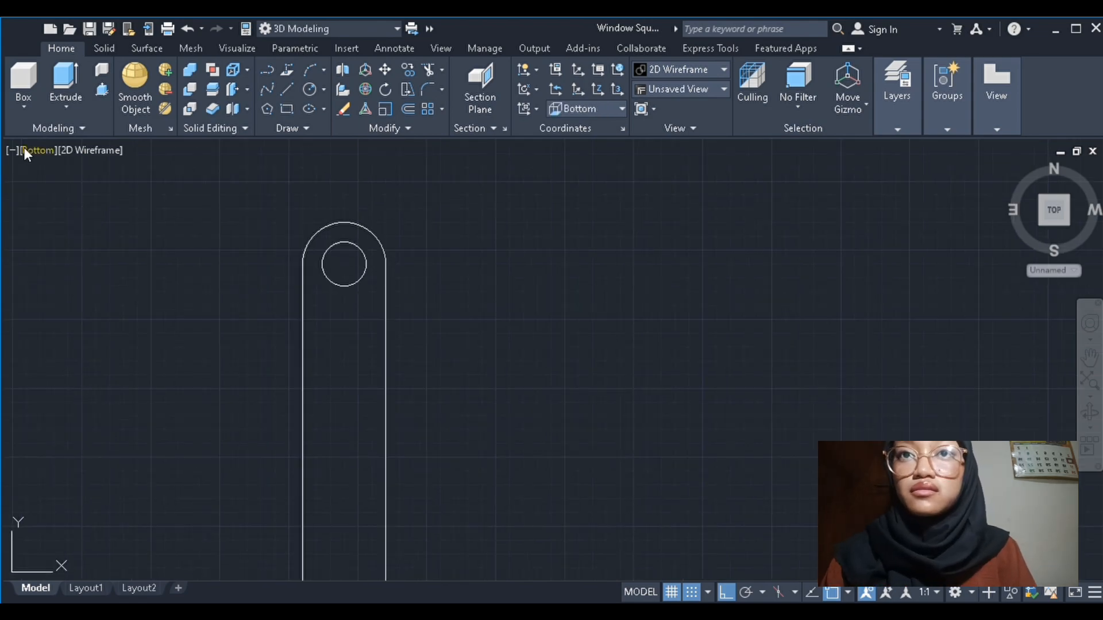
{"action": "left_click", "coordinate": [86, 296]}
{"action": "scroll", "coordinate": [425, 260], "scroll_direction": "up", "scroll_amount": 5}
{"action": "left_click", "coordinate": [326, 379]}
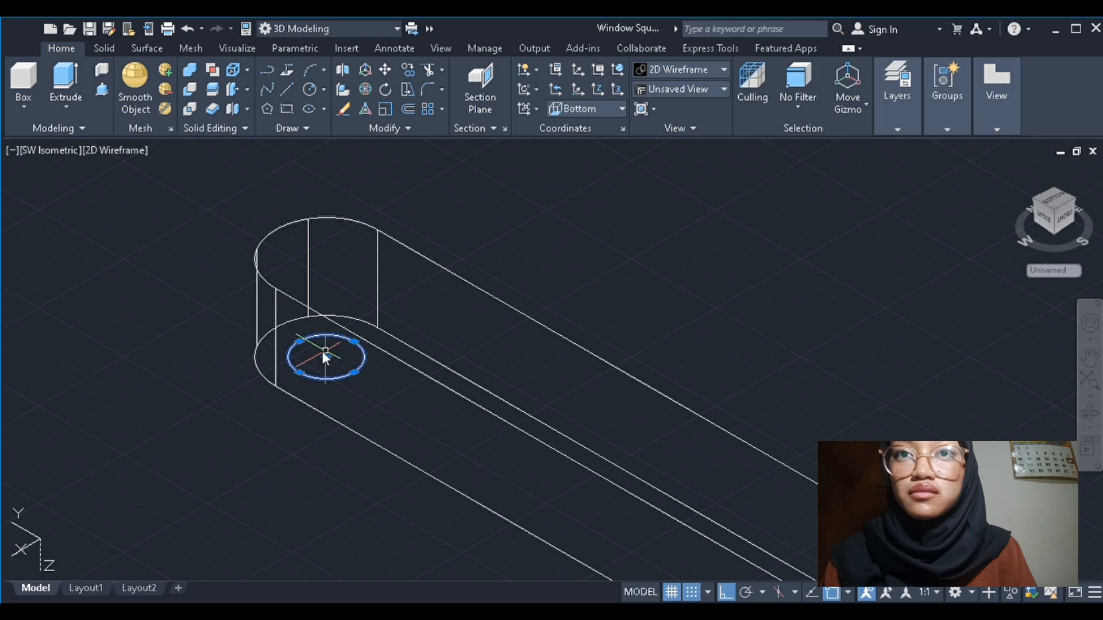
{"action": "type", "text": "ext"}
{"action": "key", "text": "Return"}
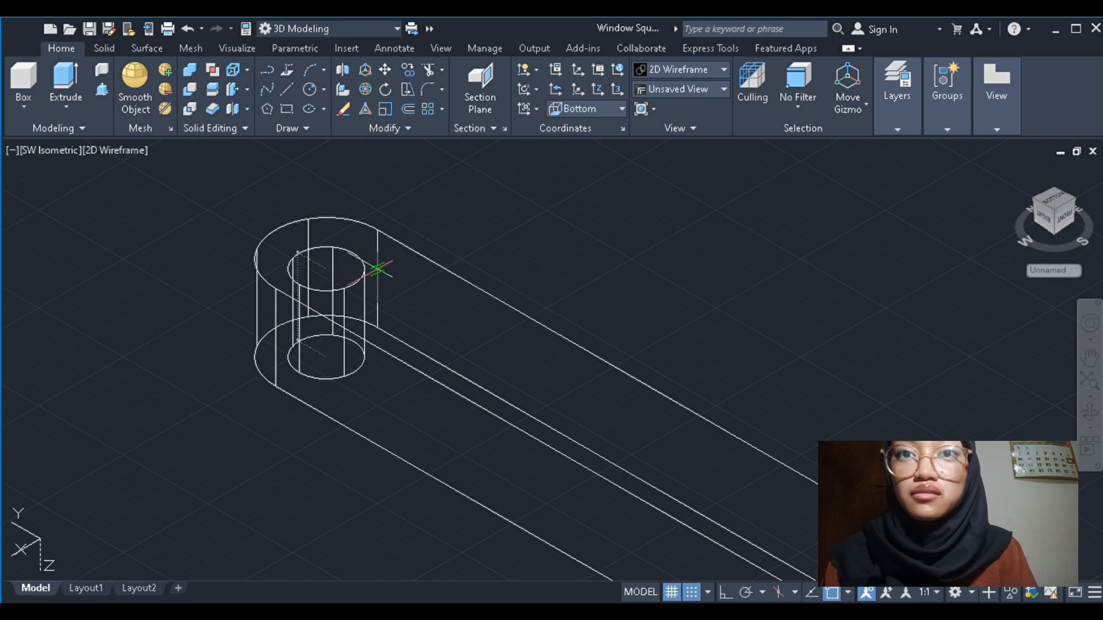
{"action": "key", "text": "F8"}
{"action": "left_click", "coordinate": [387, 269]}
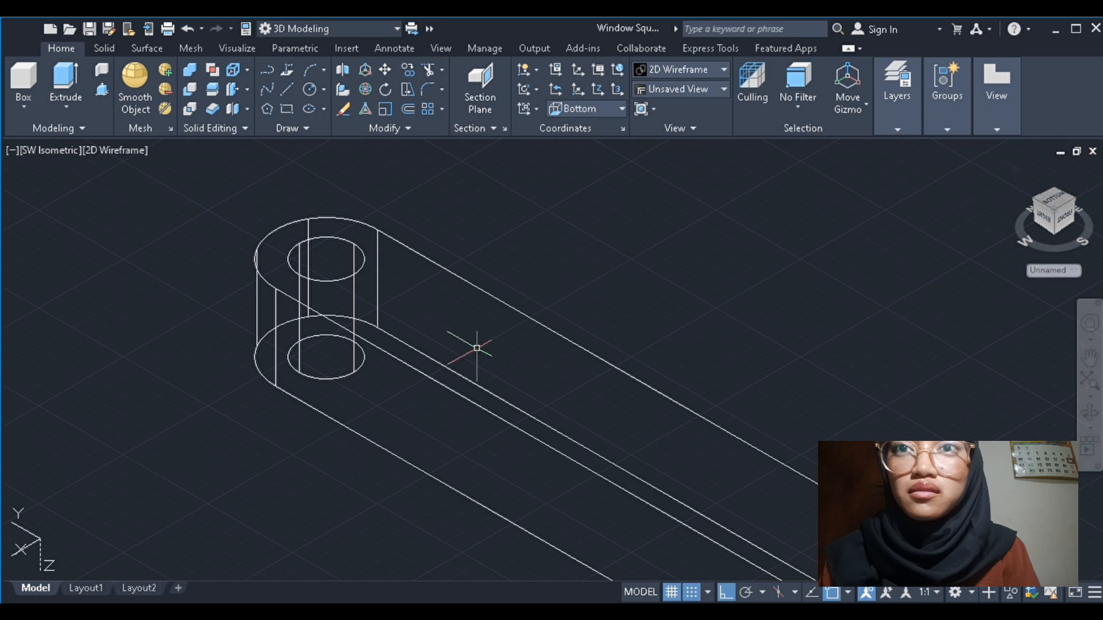
Return the model to the Top view for further drawing near the handle's tip
{"action": "scroll", "coordinate": [477, 349], "scroll_direction": "down", "scroll_amount": 3}
{"action": "scroll", "coordinate": [511, 311], "scroll_direction": "up", "scroll_amount": 3}
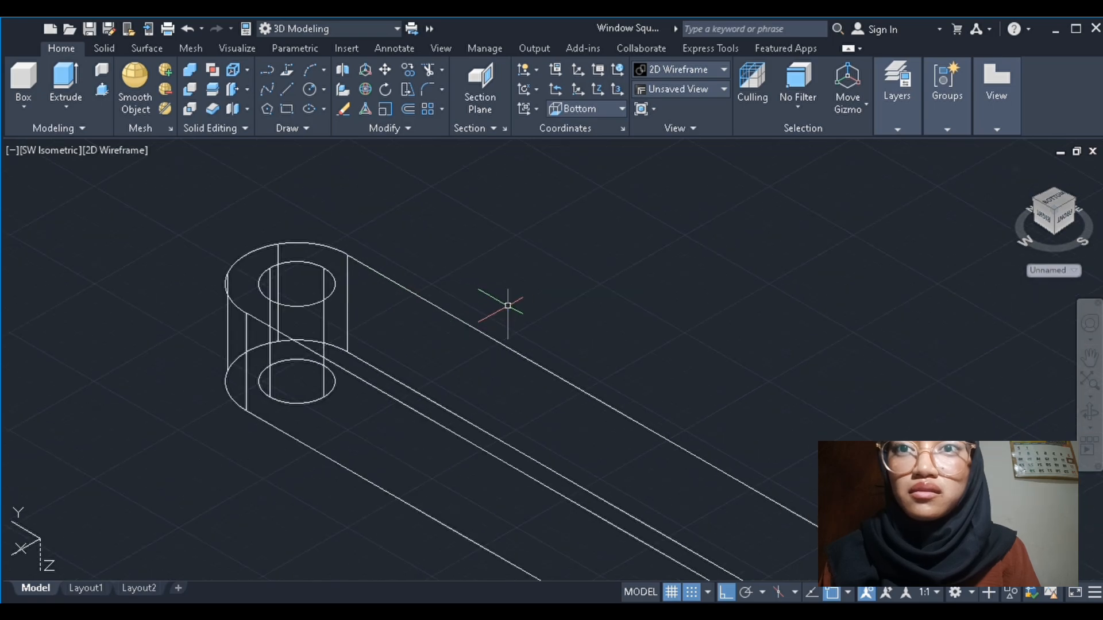
{"action": "scroll", "coordinate": [505, 239], "scroll_direction": "down", "scroll_amount": 3}
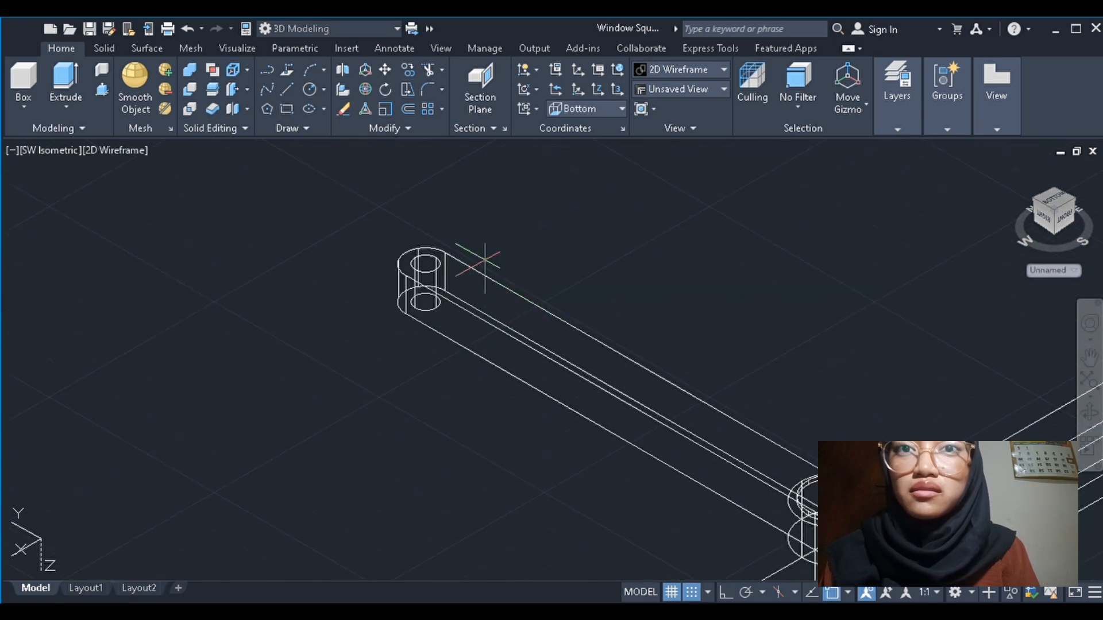
{"action": "scroll", "coordinate": [490, 252], "scroll_direction": "up", "scroll_amount": 3}
{"action": "key", "text": "Escape"}
{"action": "left_click", "coordinate": [64, 150]}
{"action": "left_click", "coordinate": [121, 192]}
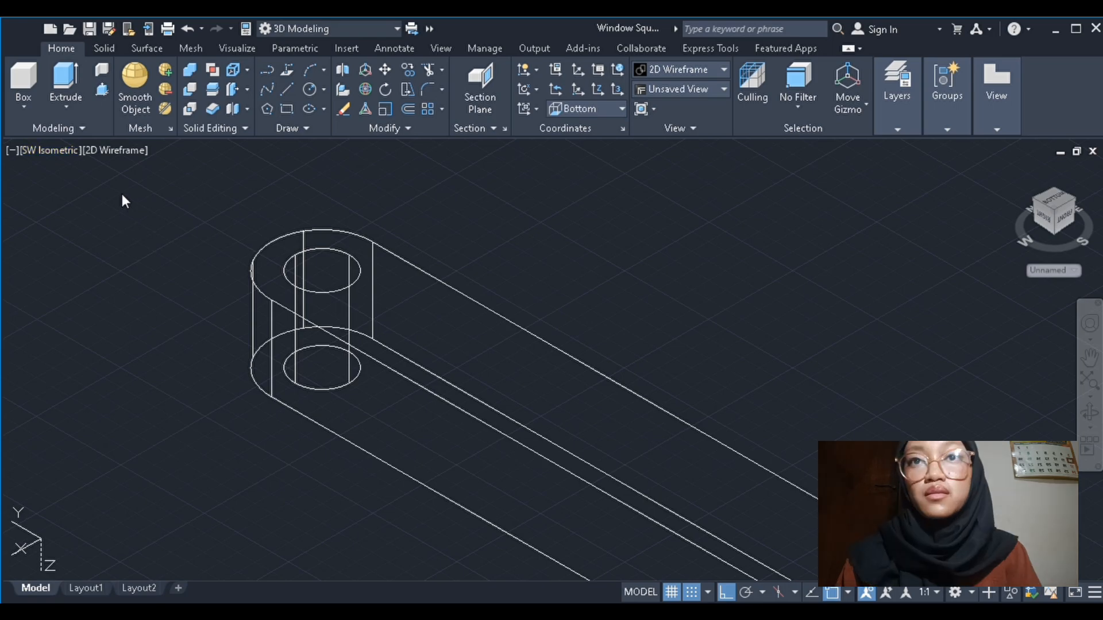
Try a rectangle 500 units wide starting at the apex of the handle's rounded tip
{"action": "scroll", "coordinate": [476, 169], "scroll_direction": "up", "scroll_amount": 5}
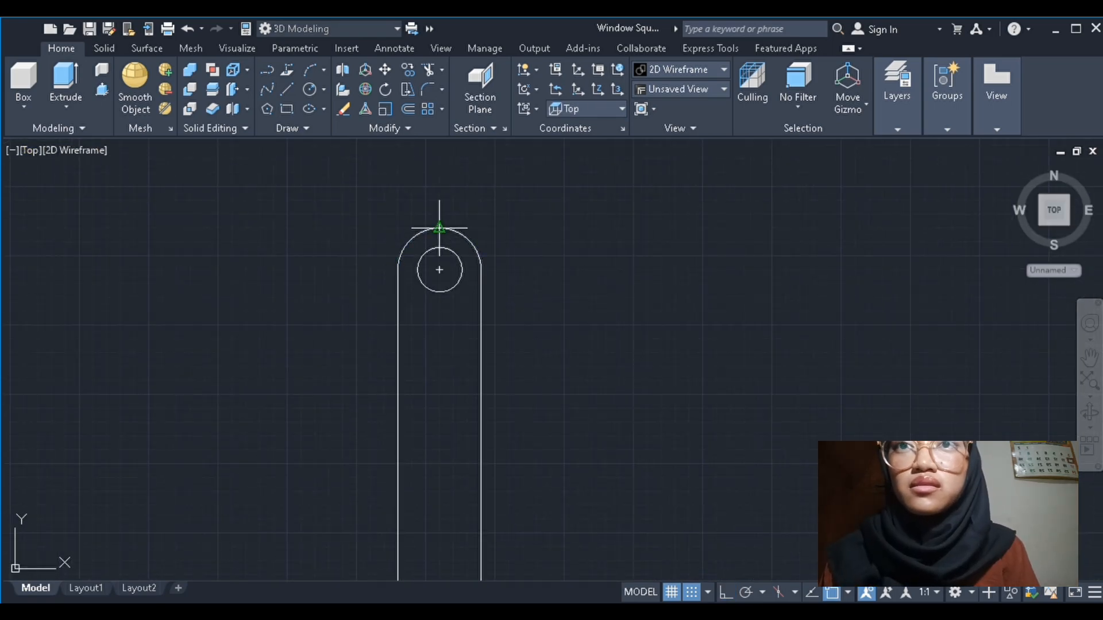
{"action": "type", "text": "500"}
{"action": "key", "text": "Tab"}
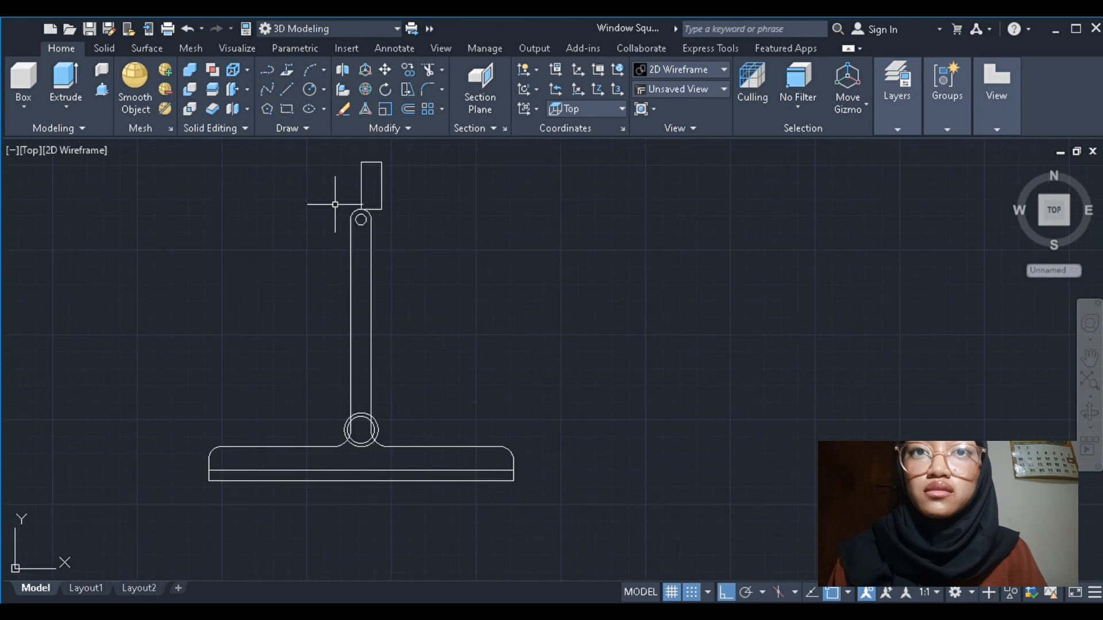
{"action": "left_click", "coordinate": [382, 185]}
{"action": "key", "text": "Delete"}
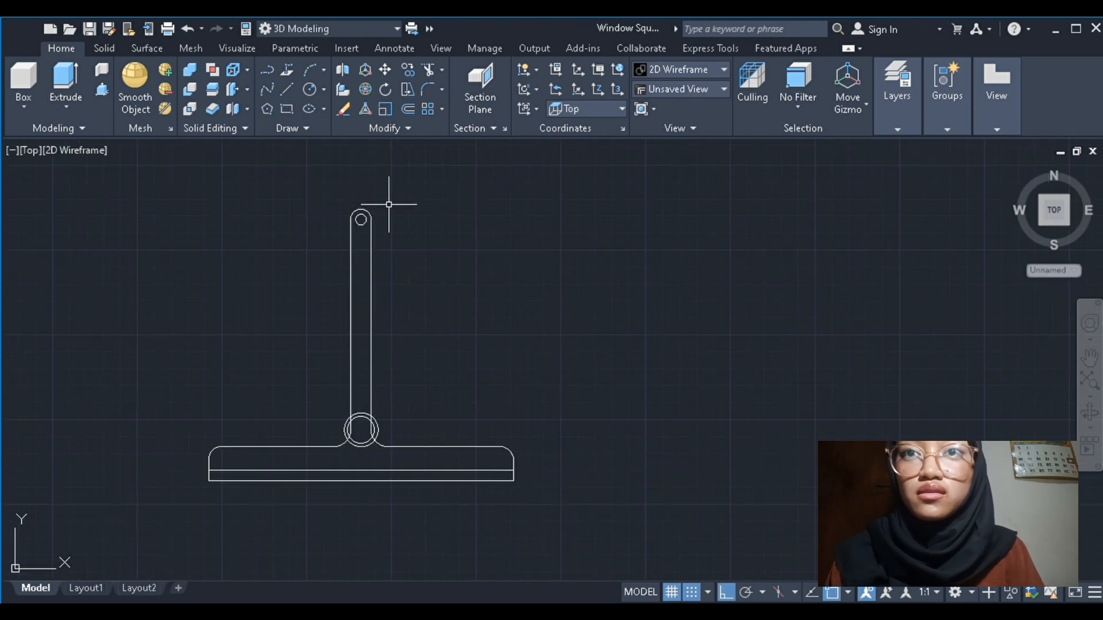
Draw an upright rectangle 500 units wide beside the handle's rounded tip and select it
{"action": "type", "text": "rec"}
{"action": "key", "text": "Return"}
{"action": "left_click", "coordinate": [402, 257]}
{"action": "type", "text": "500"}
{"action": "key", "text": "Tab"}
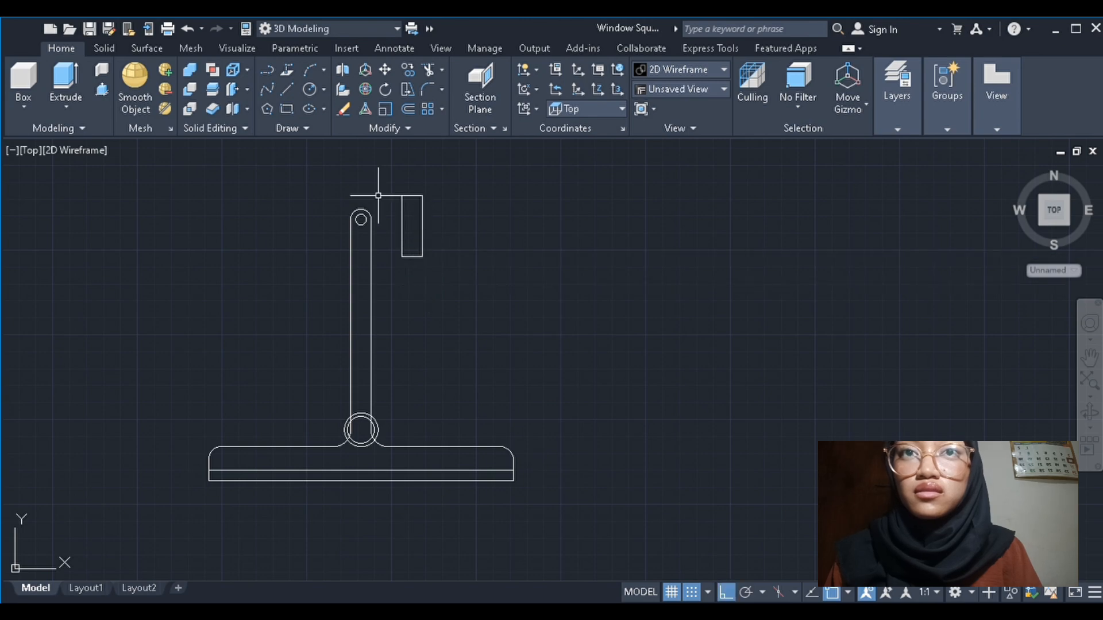
{"action": "scroll", "coordinate": [369, 186], "scroll_direction": "up", "scroll_amount": 4}
{"action": "left_click", "coordinate": [470, 371]}
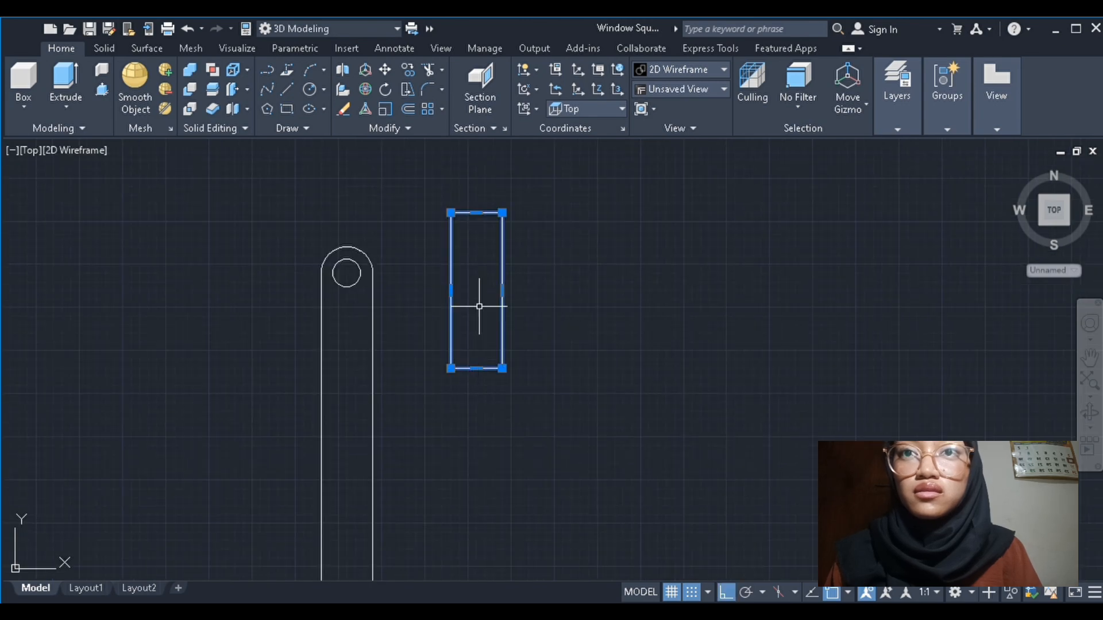
{"action": "type", "text": "m"}
{"action": "key", "text": "Return"}
{"action": "left_click", "coordinate": [476, 369]}
{"action": "key", "text": "Escape"}
Move the upright rectangle from its upper edge midpoint to the apex of the handle's rounded tip
{"action": "left_click", "coordinate": [477, 370]}
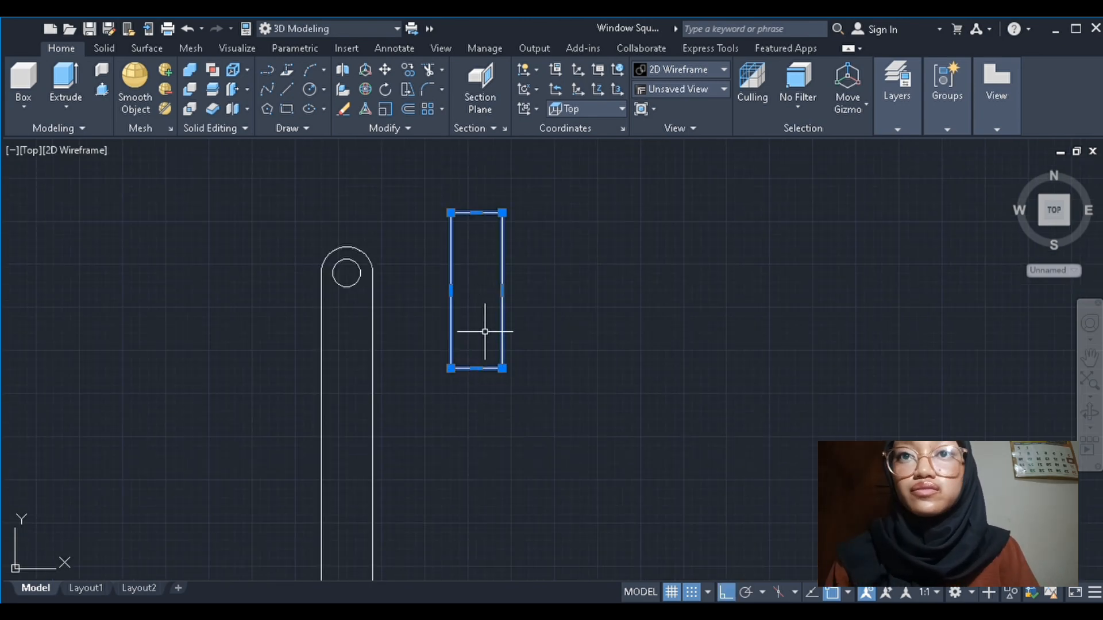
{"action": "type", "text": "m"}
{"action": "key", "text": "Return"}
{"action": "left_click", "coordinate": [476, 212]}
{"action": "left_click", "coordinate": [346, 247]}
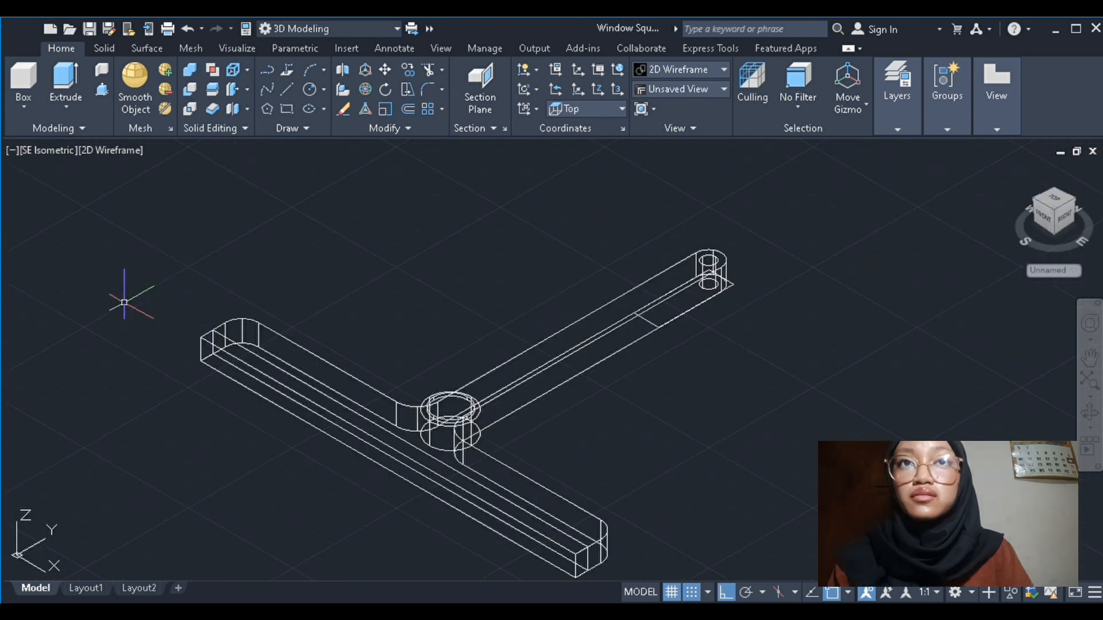
In the SW Isometric view, extrude the rectangle at the handle's tip upward through the handle's thickness
{"action": "scroll", "coordinate": [452, 359], "scroll_direction": "up", "scroll_amount": 5}
{"action": "left_click", "coordinate": [470, 265]}
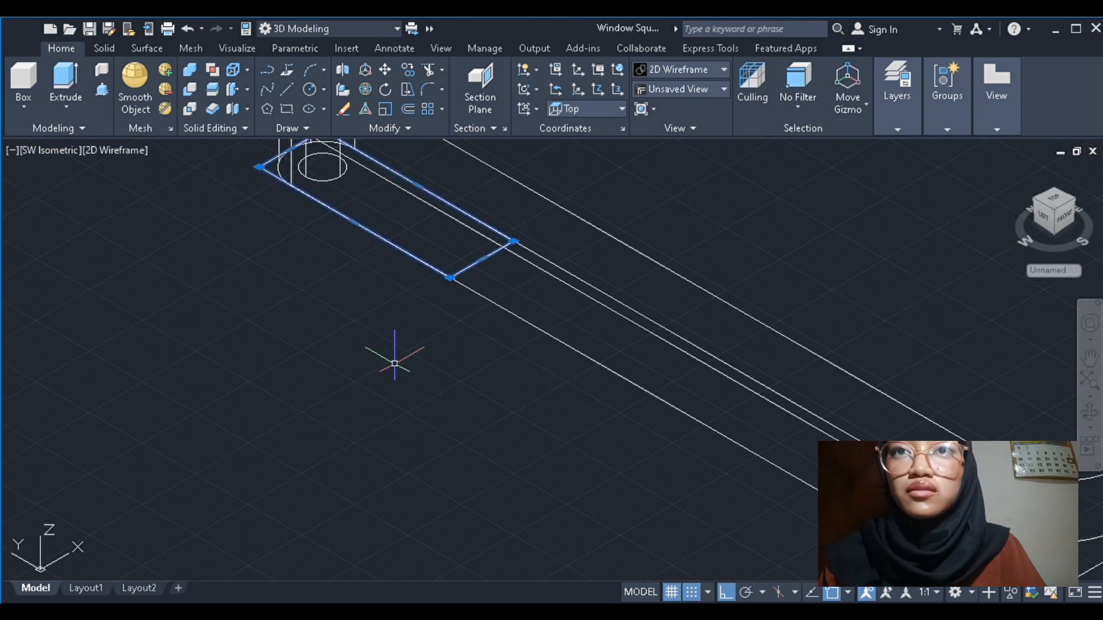
{"action": "type", "text": "ext"}
{"action": "key", "text": "Return"}
{"action": "key", "text": "F8"}
{"action": "type", "text": "10"}
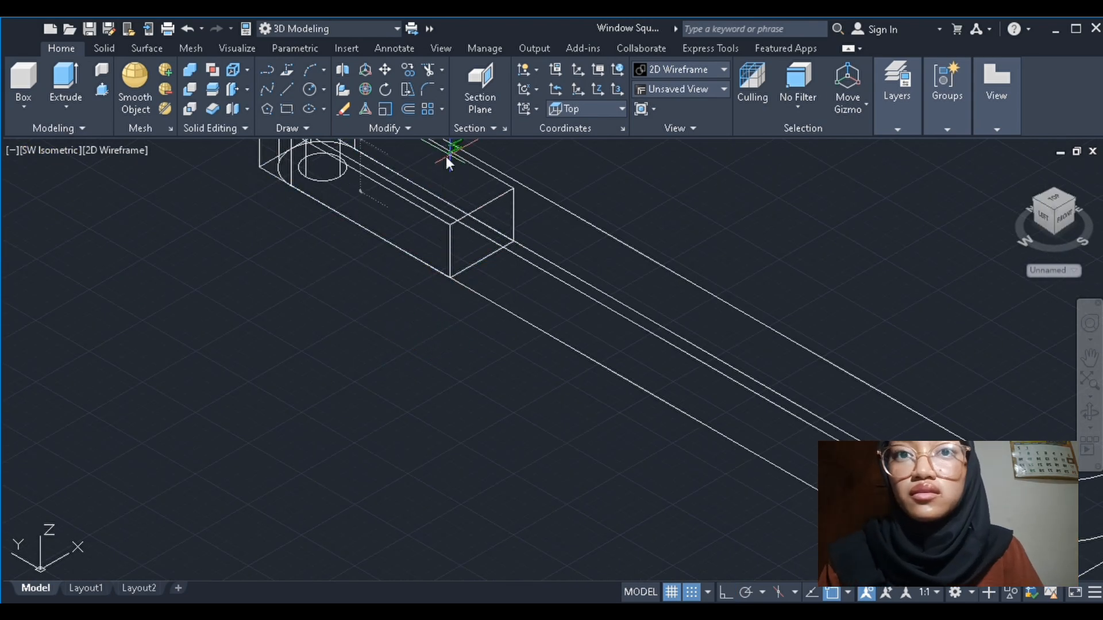
{"action": "key", "text": "Return"}
Fillet the two outer vertical edges of the extruded box so it follows the handle's rounded tip
{"action": "scroll", "coordinate": [466, 333], "scroll_direction": "down", "scroll_amount": 4}
{"action": "scroll", "coordinate": [457, 253], "scroll_direction": "up", "scroll_amount": 4}
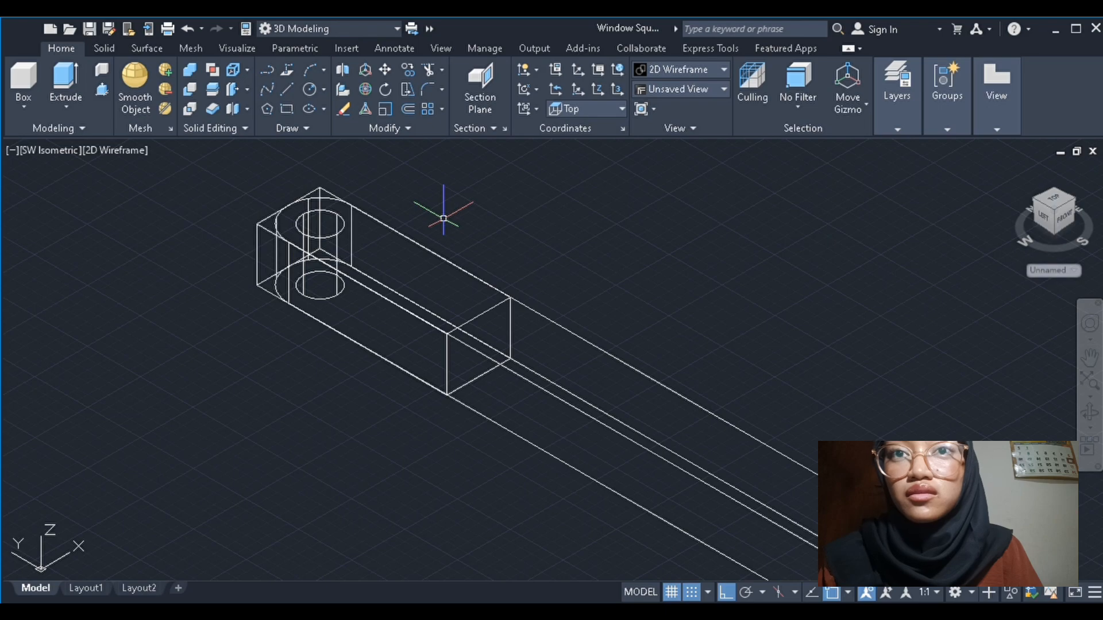
{"action": "type", "text": "f"}
{"action": "key", "text": "Return"}
{"action": "key", "text": "Return"}
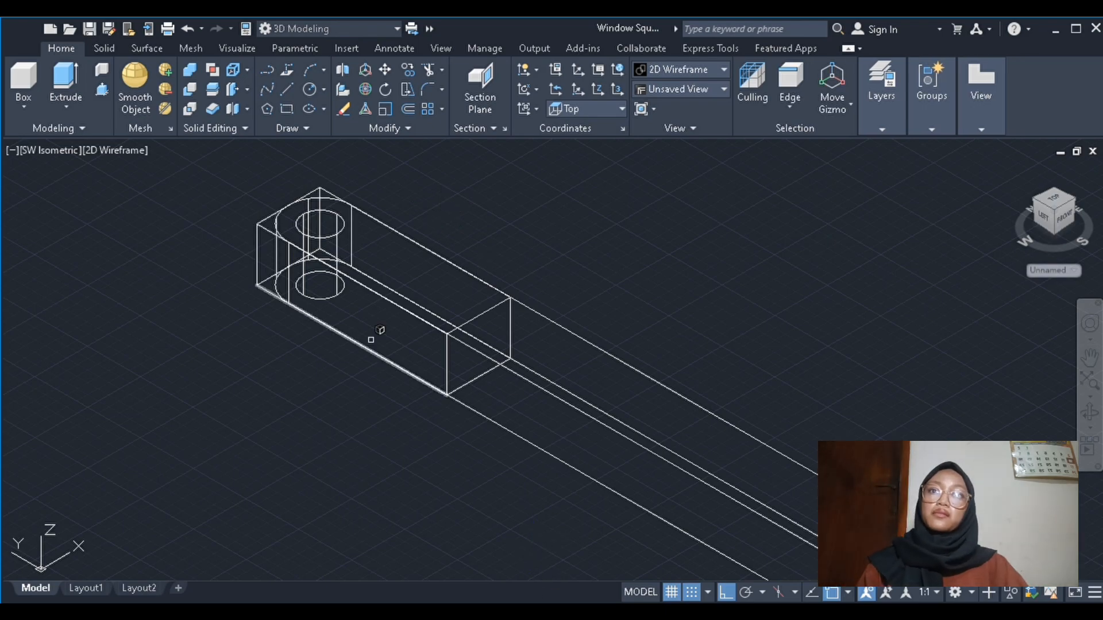
{"action": "left_click", "coordinate": [257, 253]}
{"action": "left_click", "coordinate": [318, 196]}
{"action": "key", "text": "Return"}
{"action": "key", "text": "Return"}
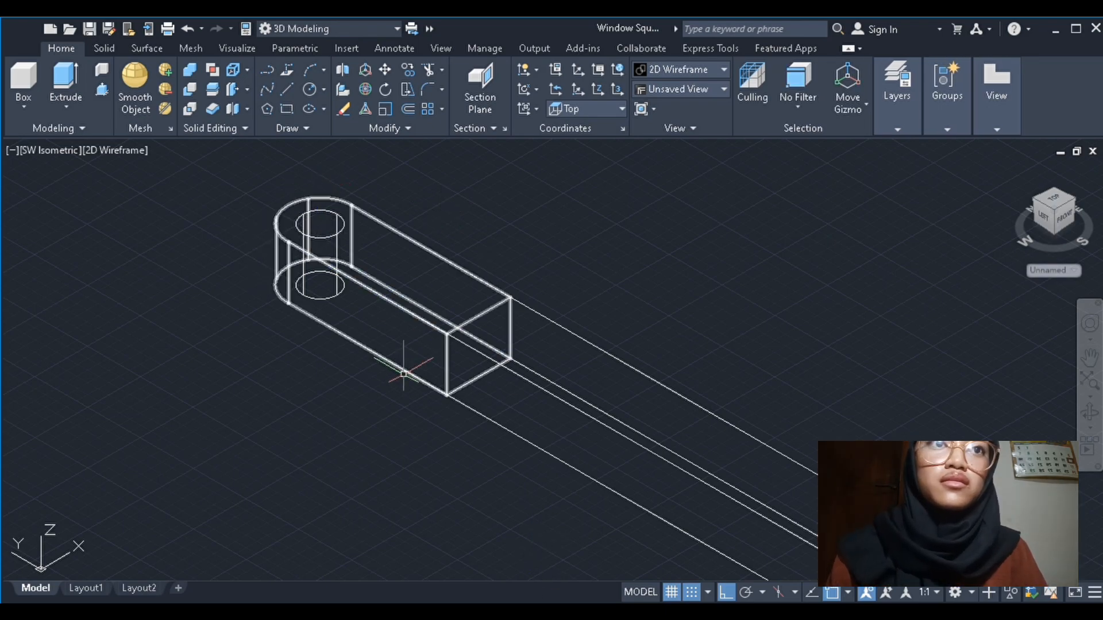
Fillet the two vertical edges at the box's inner end on the handle to make that end round
{"action": "key", "text": "Return"}
{"action": "left_click", "coordinate": [448, 361]}
{"action": "key", "text": "Return"}
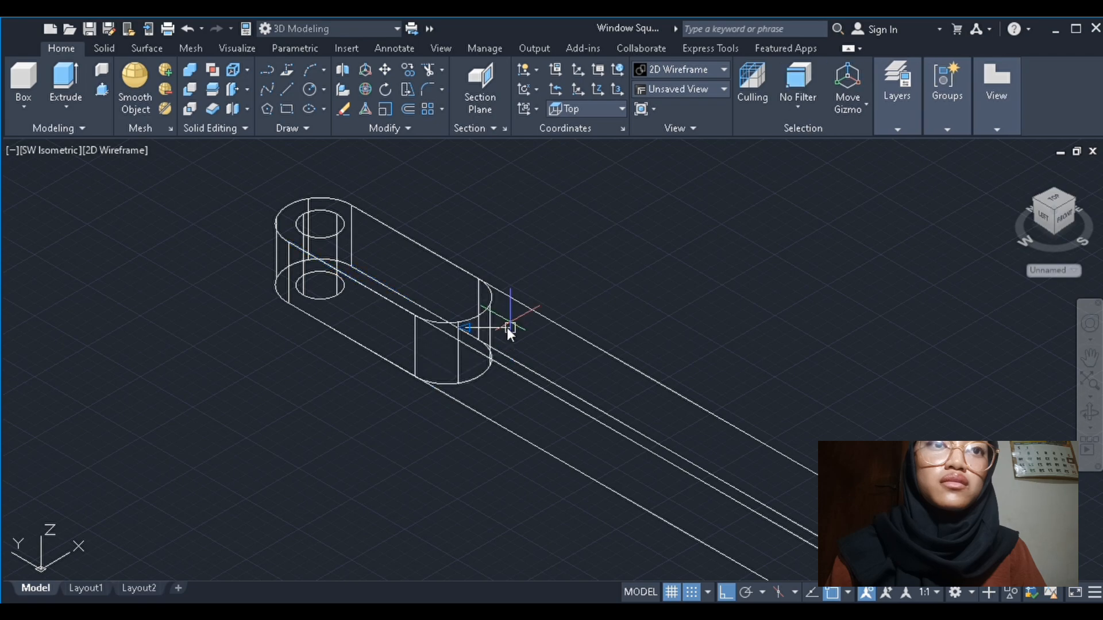
{"action": "scroll", "coordinate": [460, 397], "scroll_direction": "down", "scroll_amount": 3}
{"action": "middle_click_drag", "start_coordinate": [461, 397], "coordinate": [333, 264]}
{"action": "scroll", "coordinate": [322, 258], "scroll_direction": "up", "scroll_amount": 4}
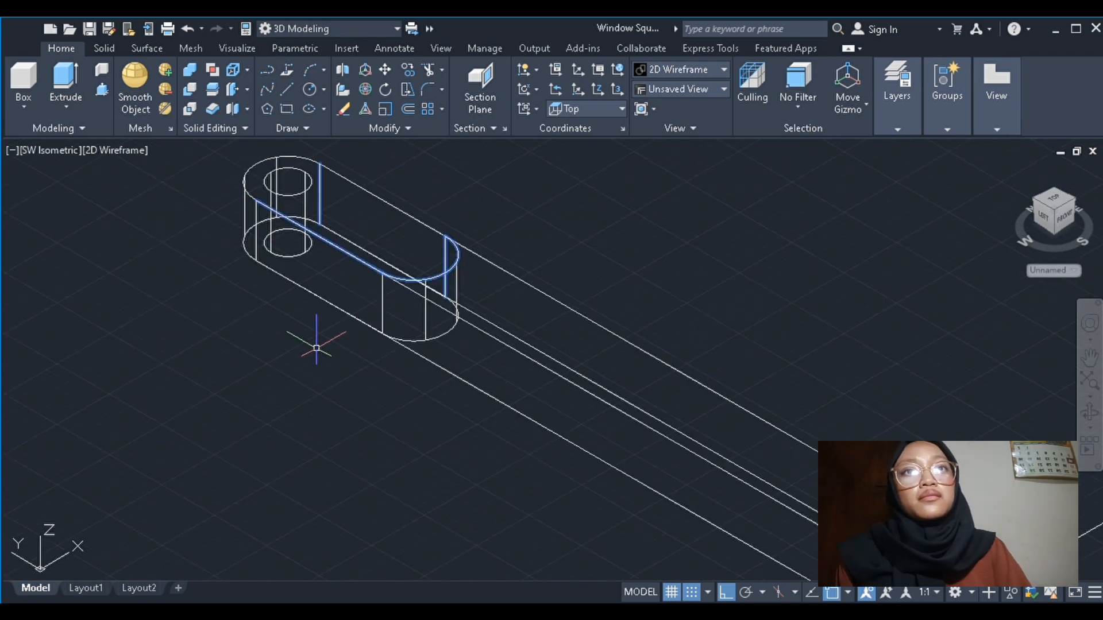
{"action": "scroll", "coordinate": [343, 346], "scroll_direction": "down", "scroll_amount": 4}
{"action": "scroll", "coordinate": [342, 347], "scroll_direction": "down", "scroll_amount": 2}
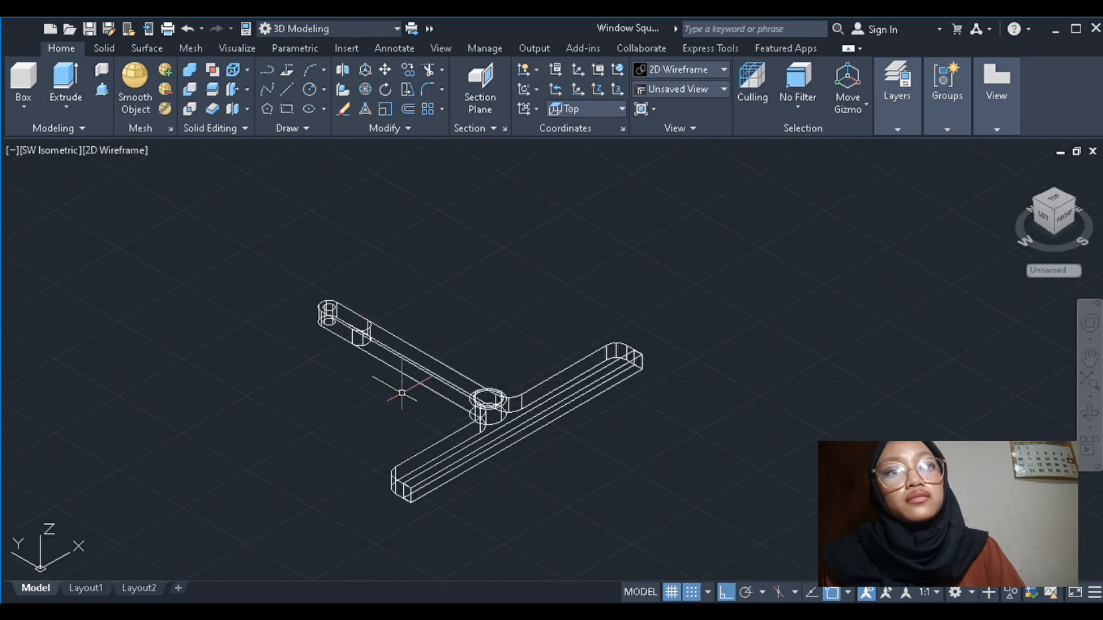
Inspect the rounded part at the handle's tip in the Conceptual visual style and return to 2D Wireframe
{"action": "left_click", "coordinate": [115, 150]}
{"action": "left_click", "coordinate": [148, 211]}
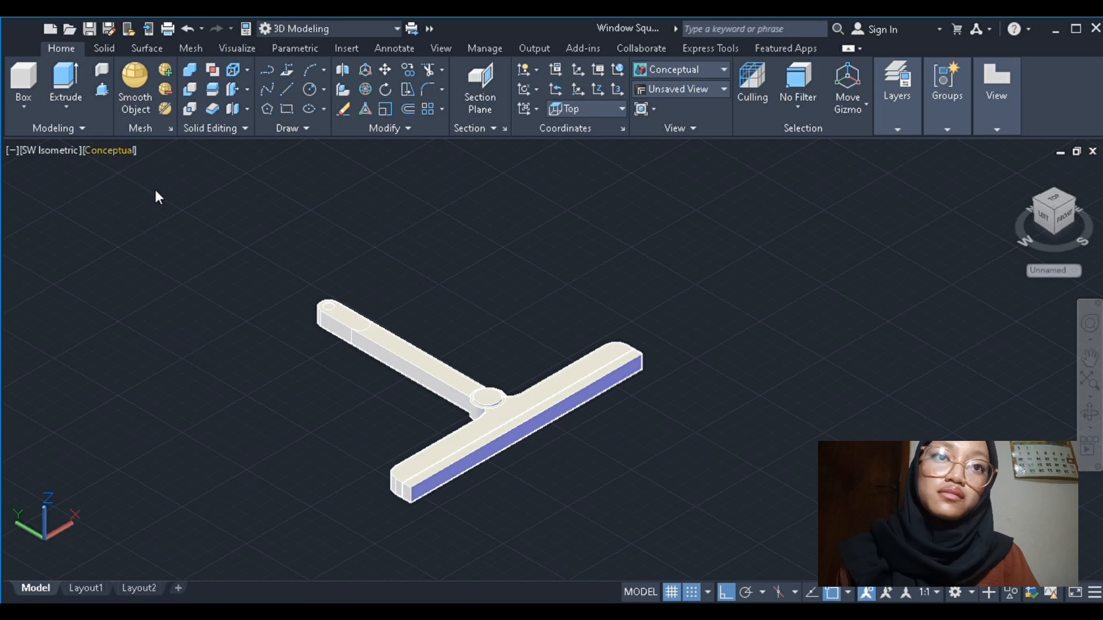
{"action": "left_click", "coordinate": [155, 192]}
{"action": "scroll", "coordinate": [304, 285], "scroll_direction": "up", "scroll_amount": 5}
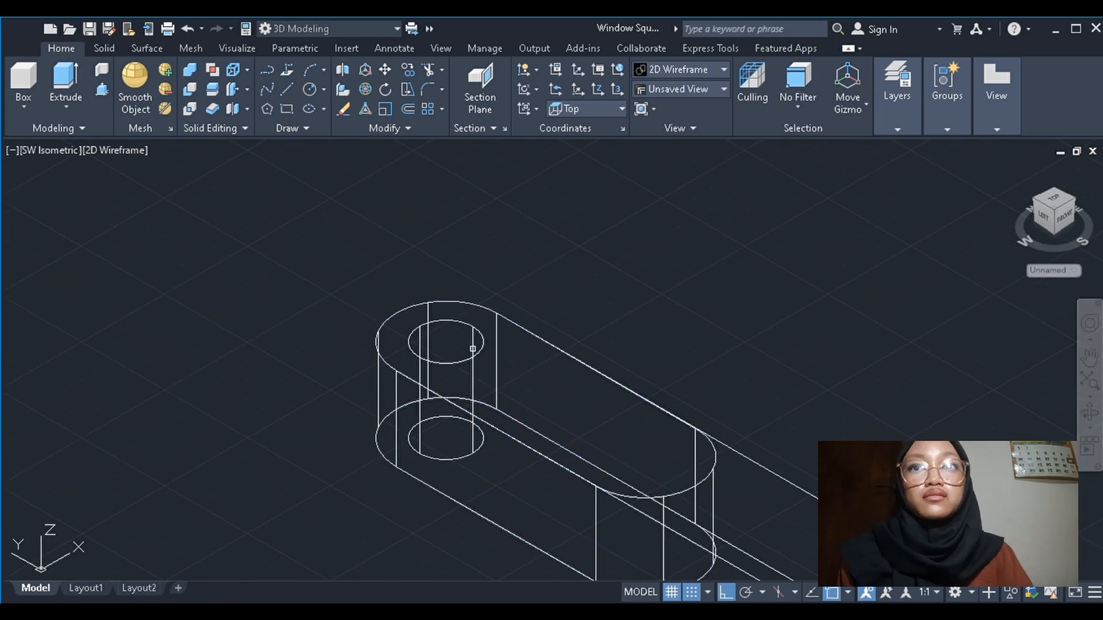
{"action": "left_click", "coordinate": [121, 150]}
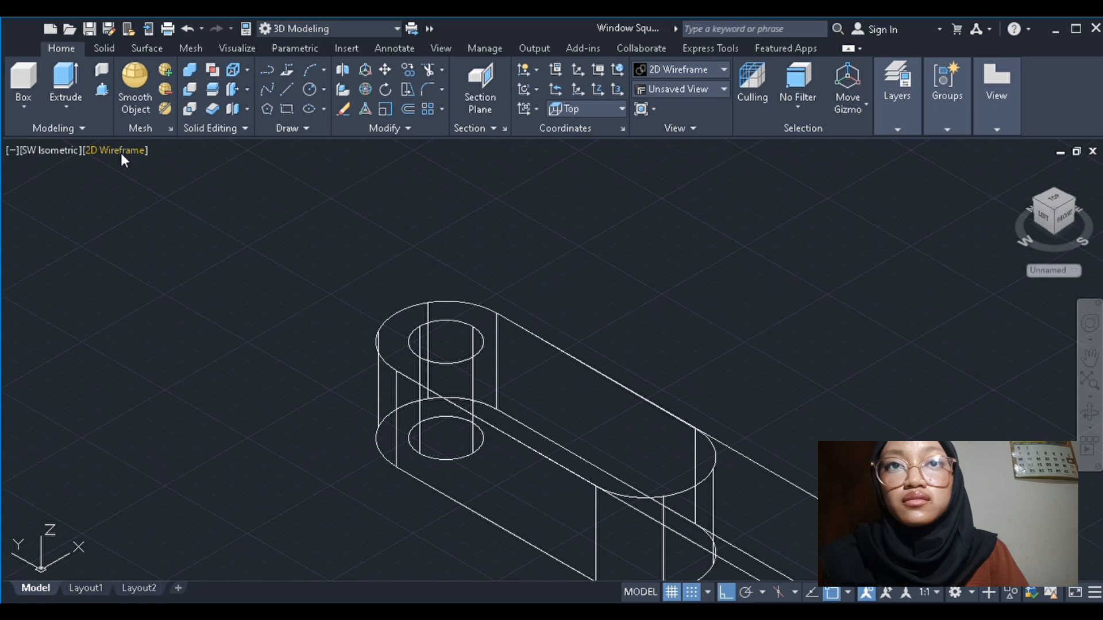
{"action": "left_click", "coordinate": [201, 211]}
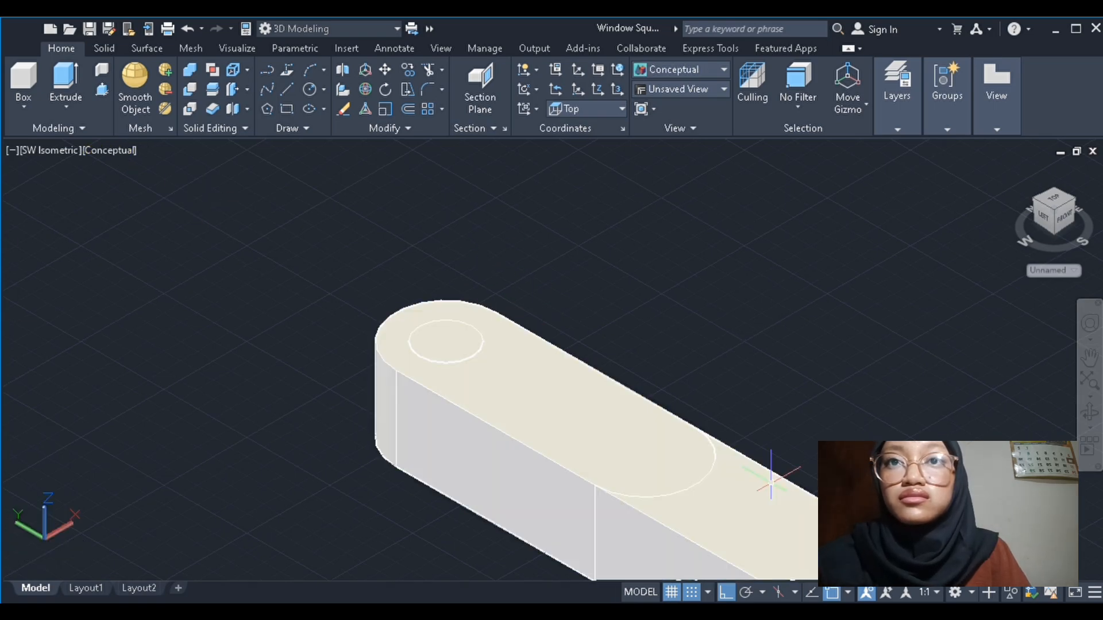
{"action": "left_click", "coordinate": [180, 27]}
{"action": "left_click", "coordinate": [180, 27]}
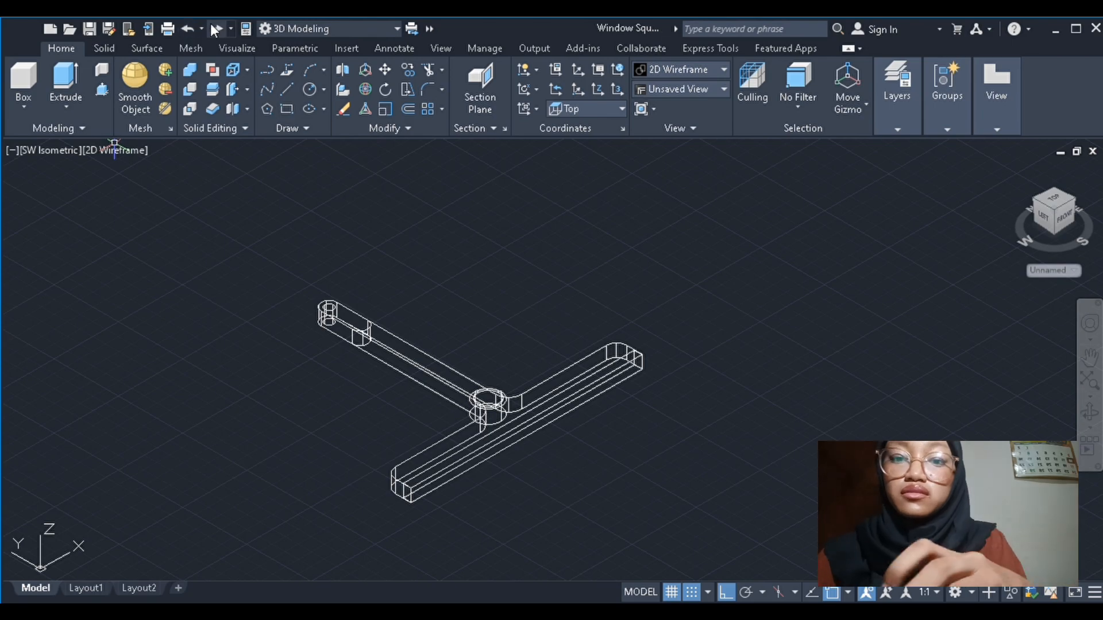
Check the cut hole at the handle's tip in the shaded view and undo back to the wireframe solids
{"action": "scroll", "coordinate": [401, 230], "scroll_direction": "up", "scroll_amount": 5}
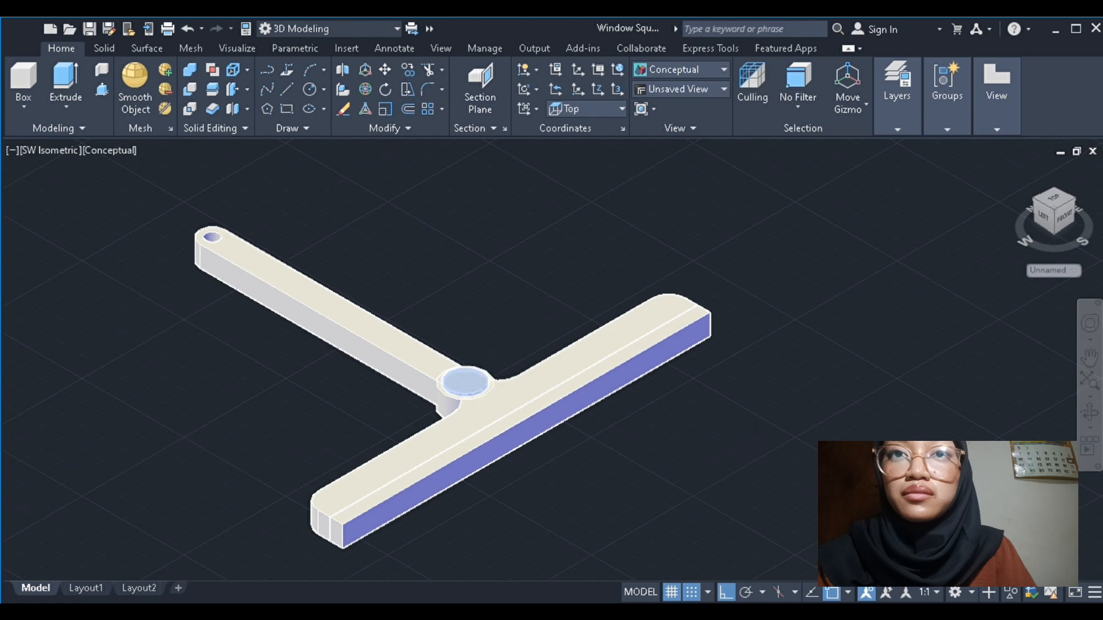
{"action": "scroll", "coordinate": [458, 428], "scroll_direction": "down", "scroll_amount": 3}
{"action": "scroll", "coordinate": [335, 254], "scroll_direction": "up", "scroll_amount": 6}
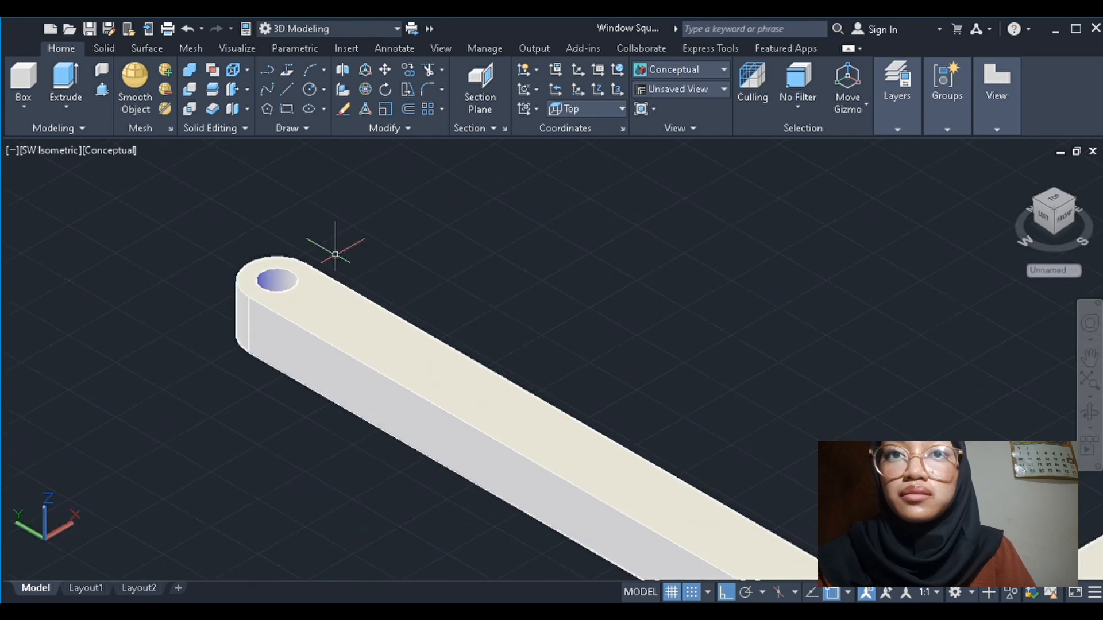
{"action": "left_click", "coordinate": [185, 32]}
Examine the separate solids by selecting the rounded handle part, T-shaped body, base strip and round joint disc in turn
{"action": "scroll", "coordinate": [493, 283], "scroll_direction": "down", "scroll_amount": 2}
{"action": "scroll", "coordinate": [344, 255], "scroll_direction": "up", "scroll_amount": 4}
{"action": "left_click", "coordinate": [628, 428]}
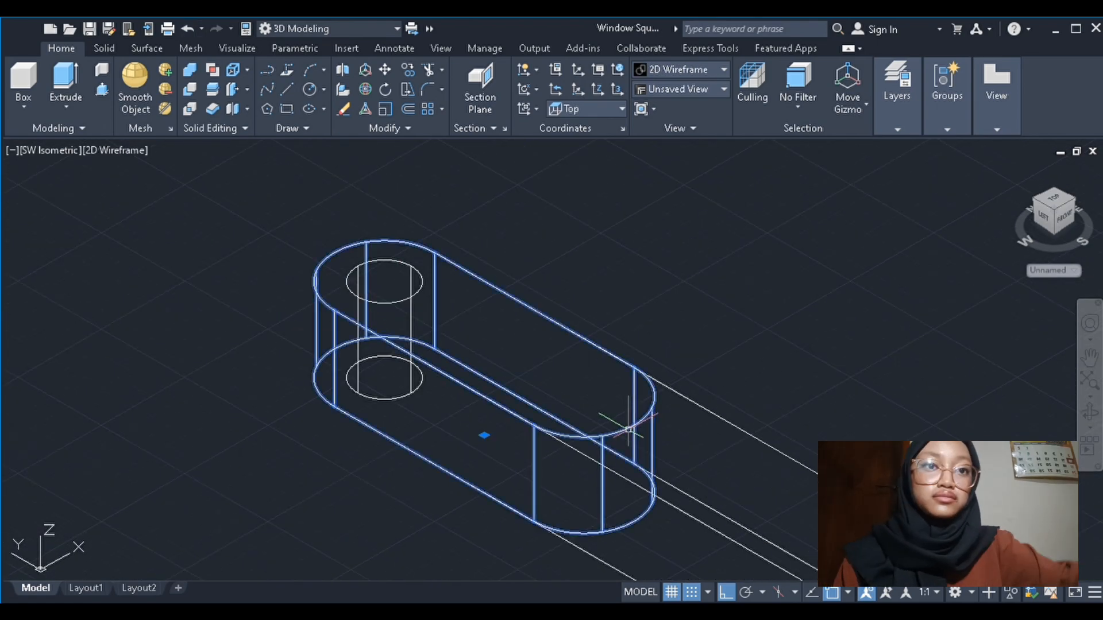
{"action": "key", "text": "Escape"}
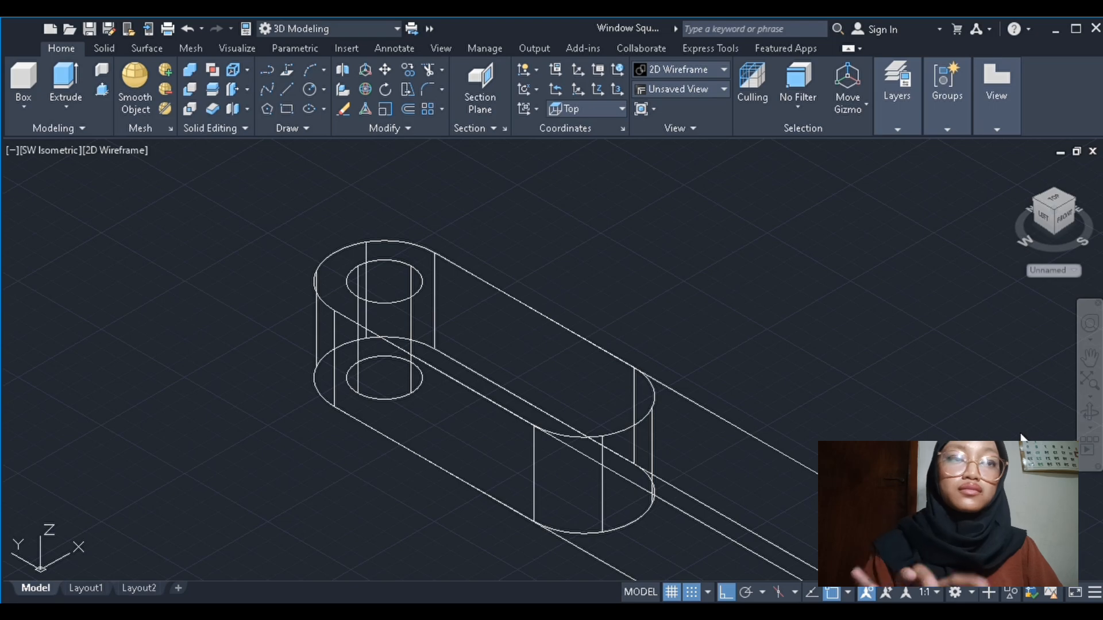
{"action": "left_click", "coordinate": [608, 419]}
{"action": "key", "text": "Escape"}
{"action": "left_click", "coordinate": [695, 498]}
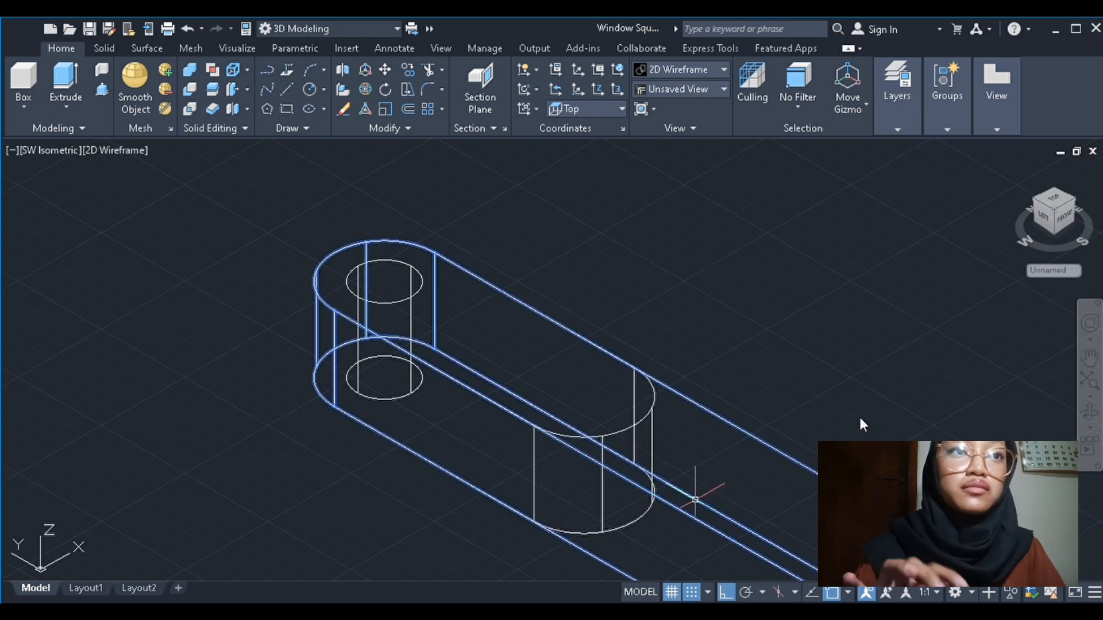
{"action": "key", "text": "Escape"}
{"action": "left_click", "coordinate": [702, 503]}
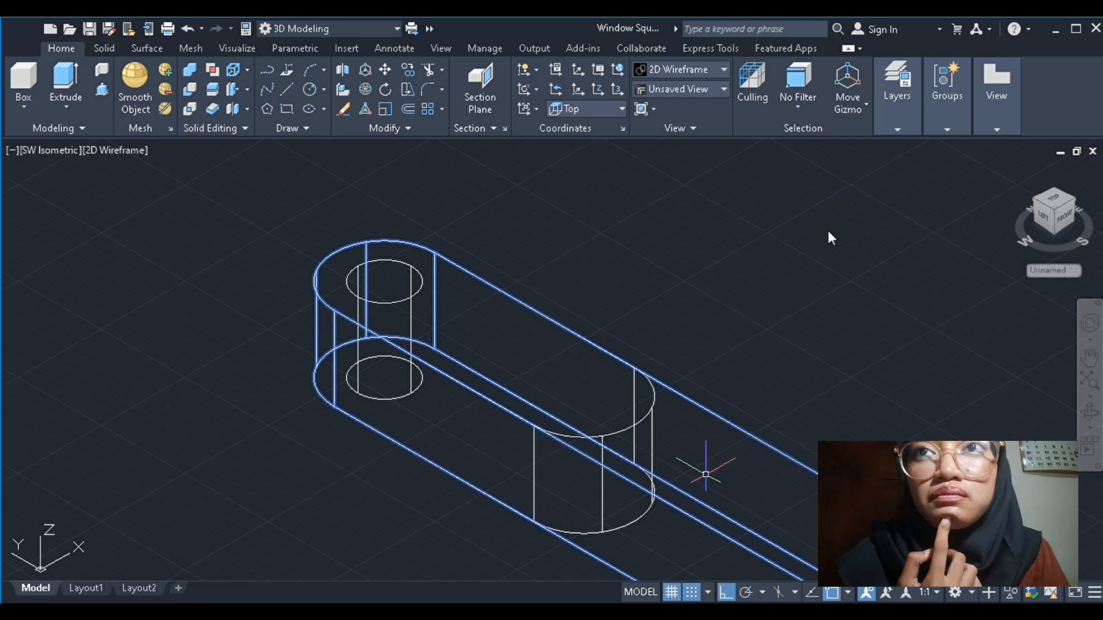
{"action": "scroll", "coordinate": [419, 420], "scroll_direction": "down", "scroll_amount": 5}
{"action": "key", "text": "Escape"}
{"action": "scroll", "coordinate": [338, 345], "scroll_direction": "up", "scroll_amount": 6}
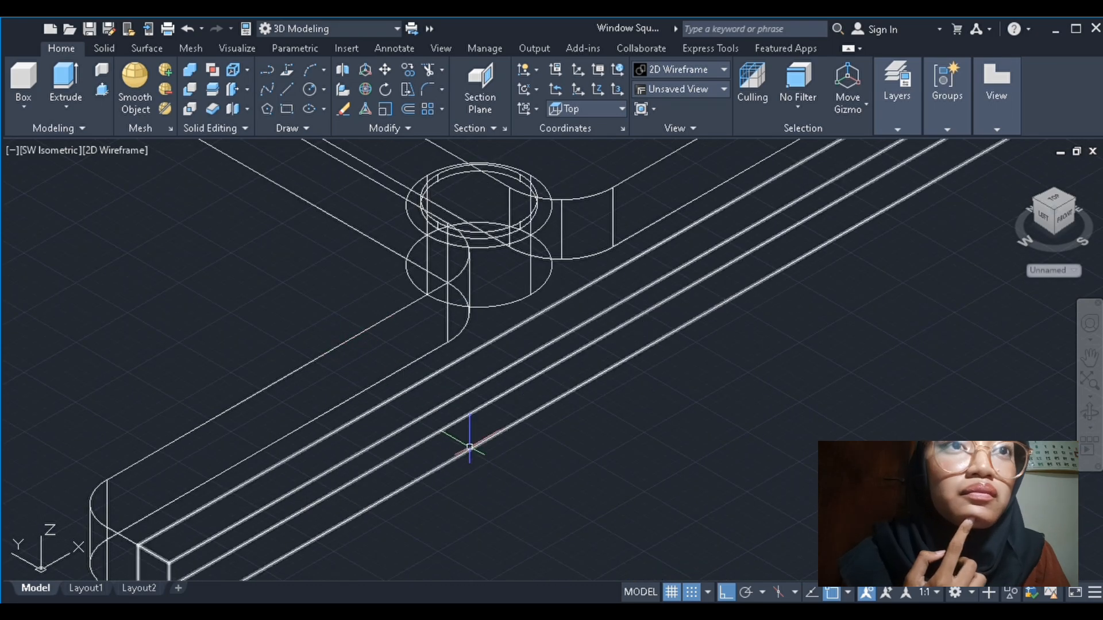
{"action": "left_click", "coordinate": [708, 340]}
{"action": "key", "text": "Escape"}
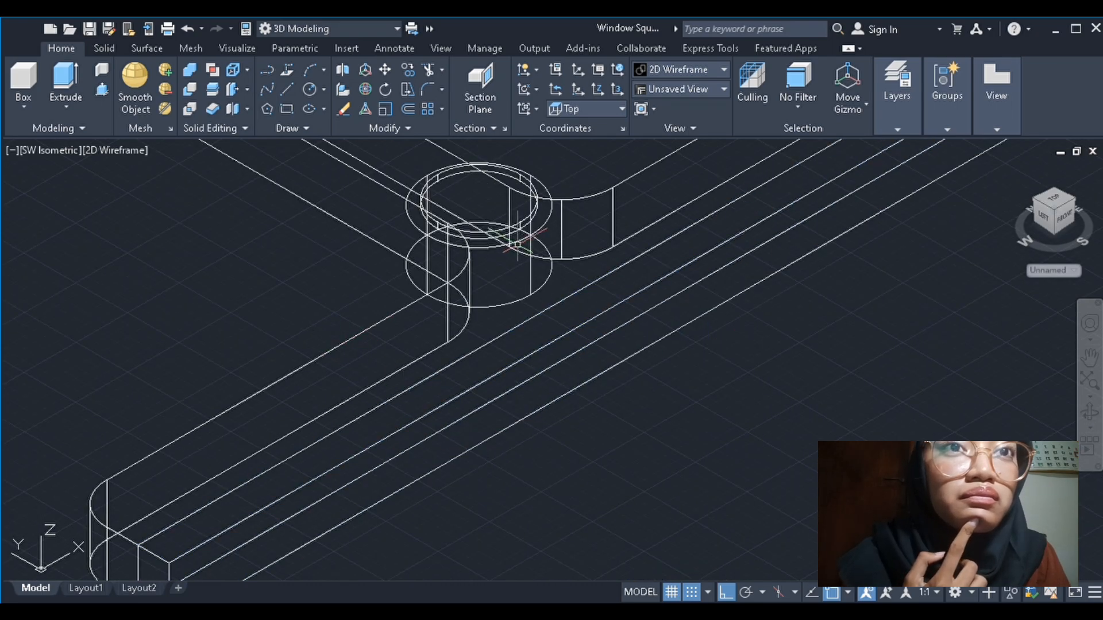
{"action": "left_click", "coordinate": [519, 224]}
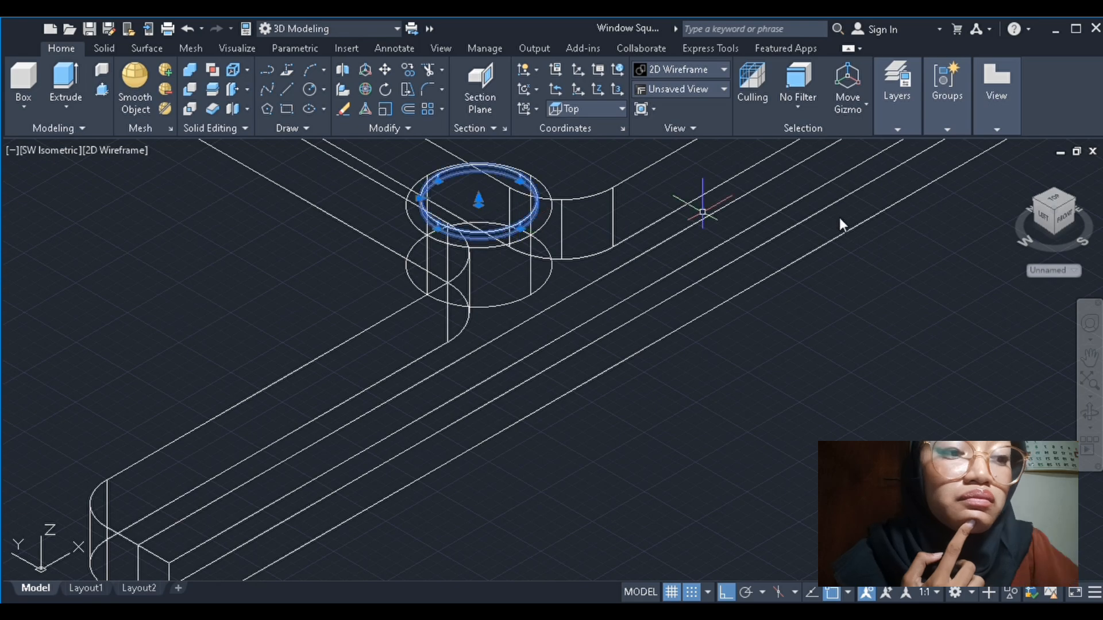
{"action": "key", "text": "Escape"}
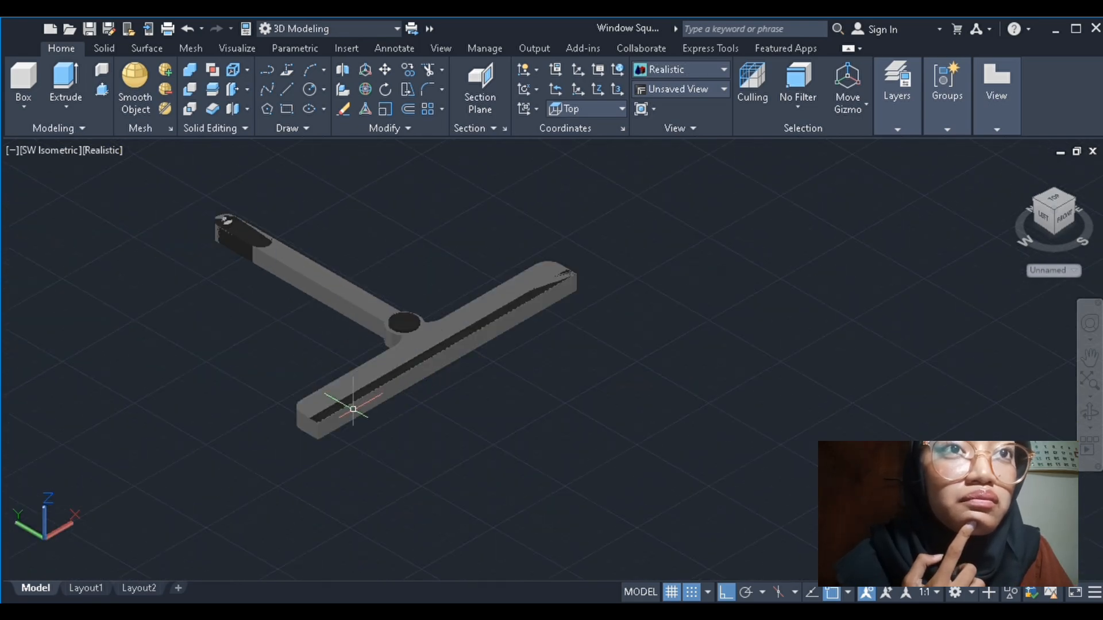
Highlight the base strip in the Realistic style to examine how it sits within the T-shaped body
{"action": "left_click", "coordinate": [352, 406]}
{"action": "left_click", "coordinate": [377, 311]}
{"action": "scroll", "coordinate": [378, 311], "scroll_direction": "up", "scroll_amount": 3}
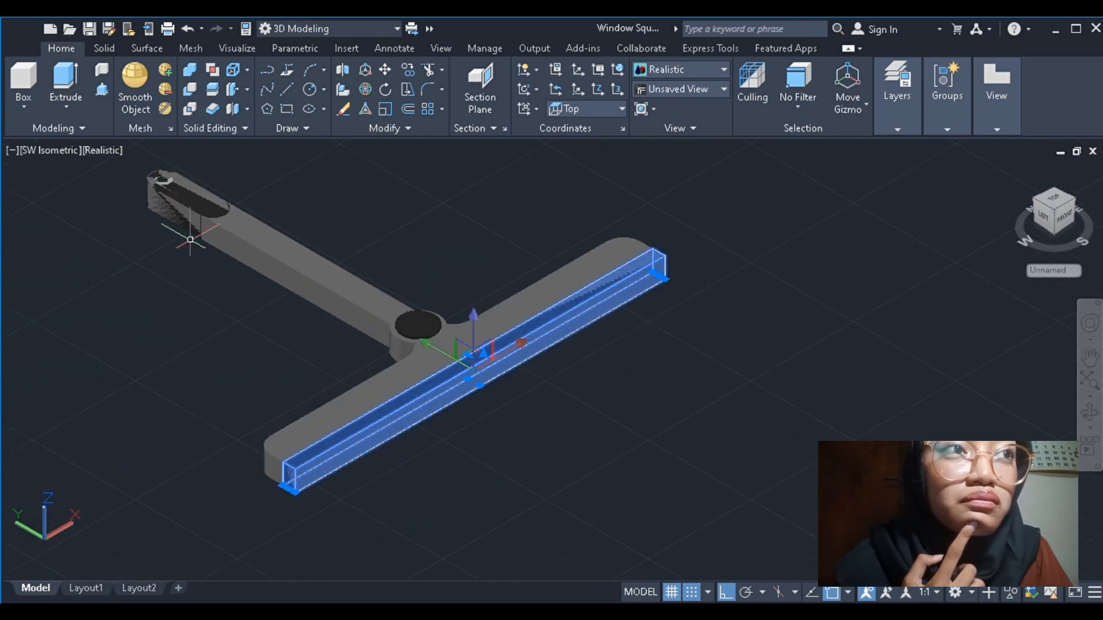
{"action": "key", "text": "Escape"}
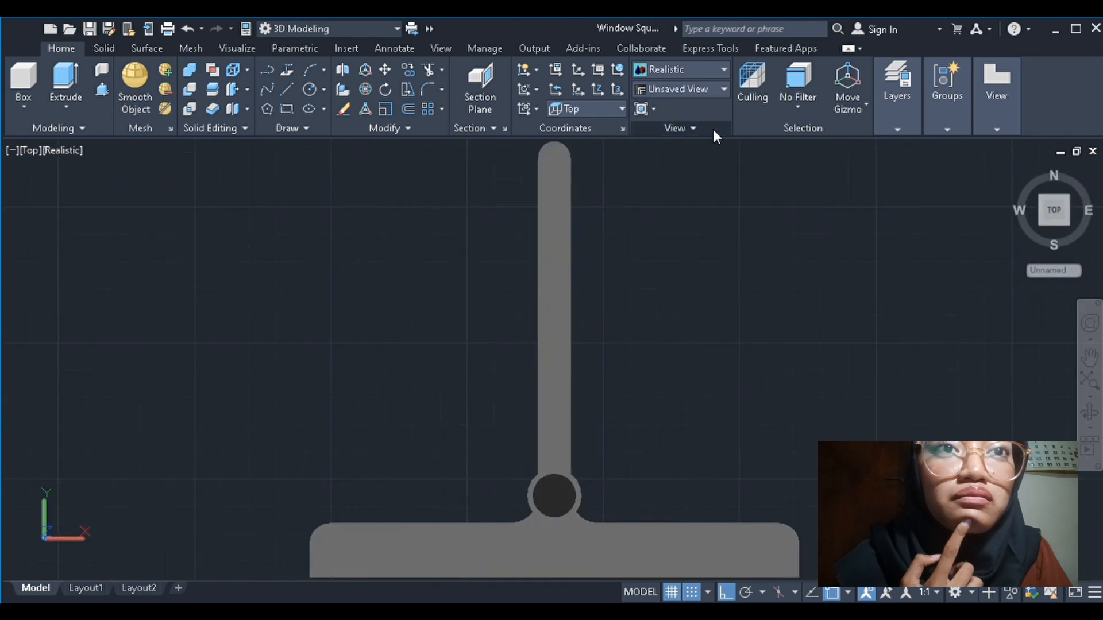
Show the squeegee's base in the Top view with the 2D Wireframe visual style
{"action": "scroll", "coordinate": [576, 376], "scroll_direction": "down", "scroll_amount": 2}
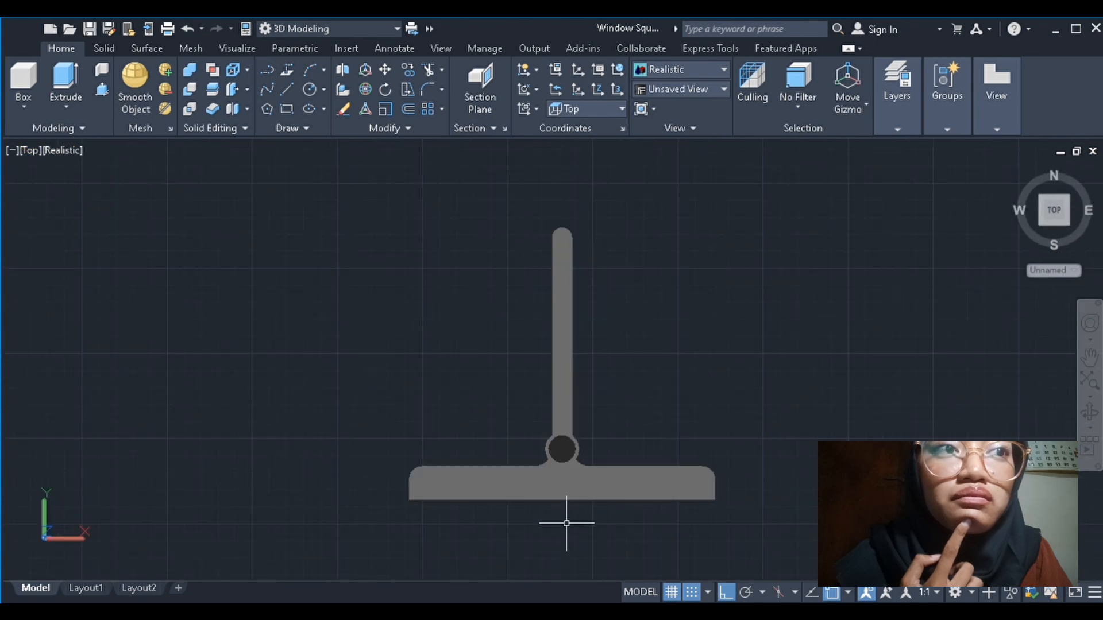
{"action": "scroll", "coordinate": [566, 517], "scroll_direction": "up", "scroll_amount": 3}
{"action": "left_click", "coordinate": [123, 188]}
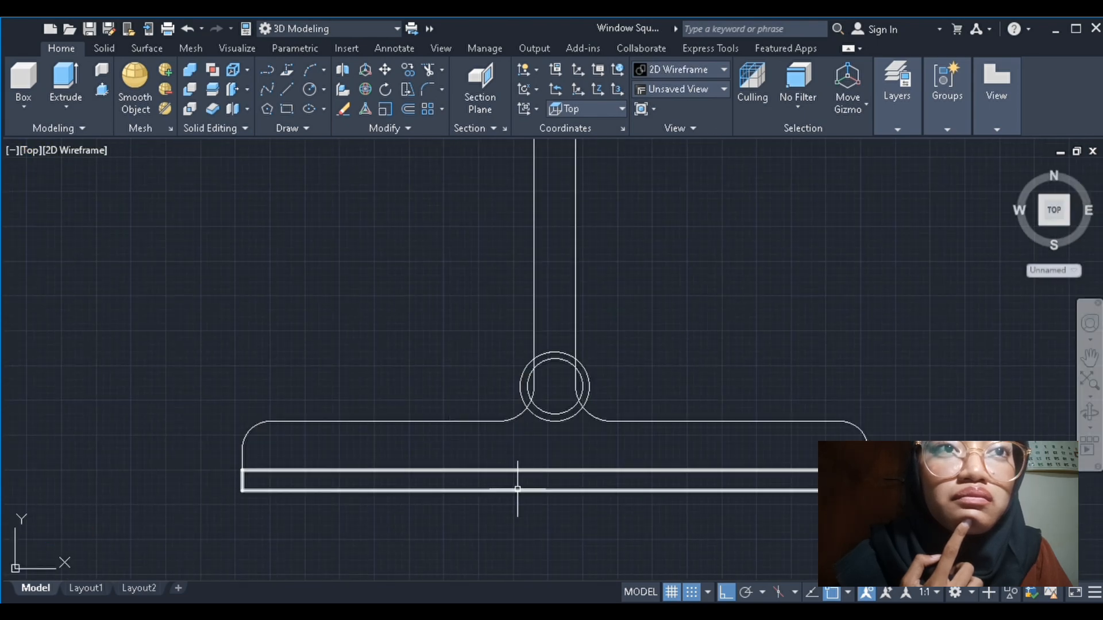
Try moving the base strip by its upper edge midpoint to the body's lower edge, and undo the move
{"action": "left_click", "coordinate": [517, 489]}
{"action": "middle_click_drag", "start_coordinate": [567, 569], "coordinate": [507, 460]}
{"action": "type", "text": "m"}
{"action": "key", "text": "Return"}
{"action": "left_click", "coordinate": [494, 361]}
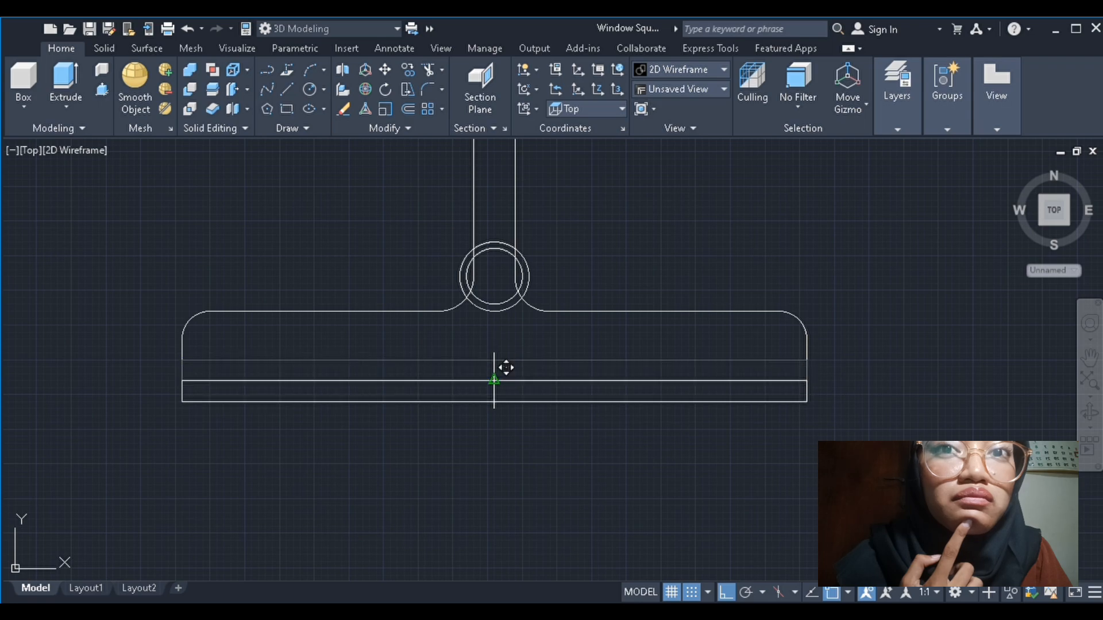
{"action": "left_click", "coordinate": [494, 381]}
{"action": "left_click", "coordinate": [492, 381]}
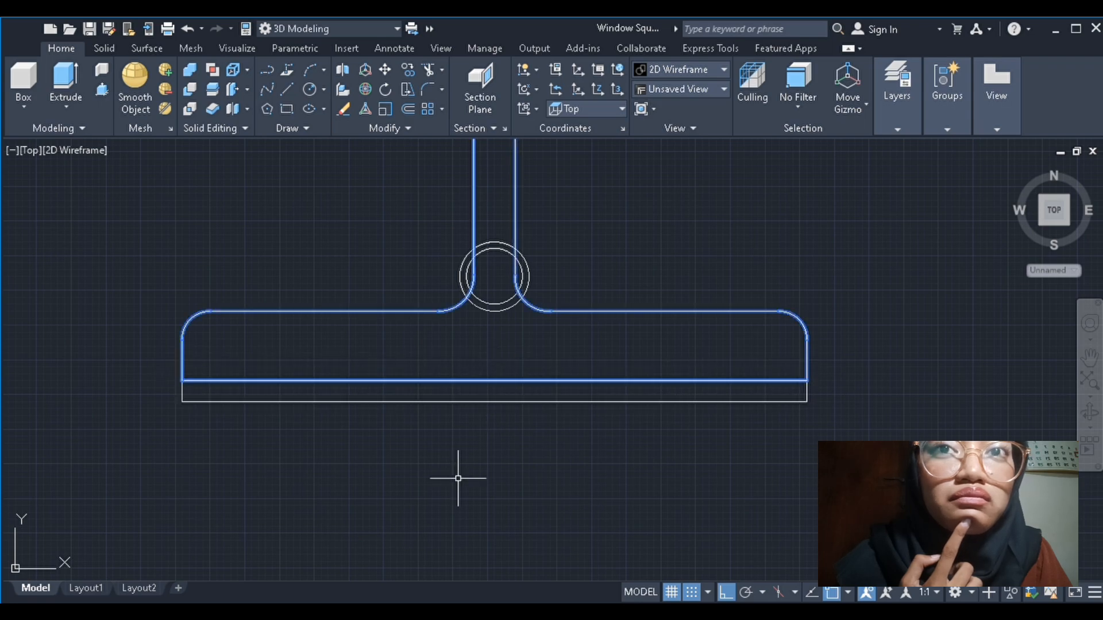
{"action": "key", "text": "Escape"}
{"action": "left_click", "coordinate": [187, 29]}
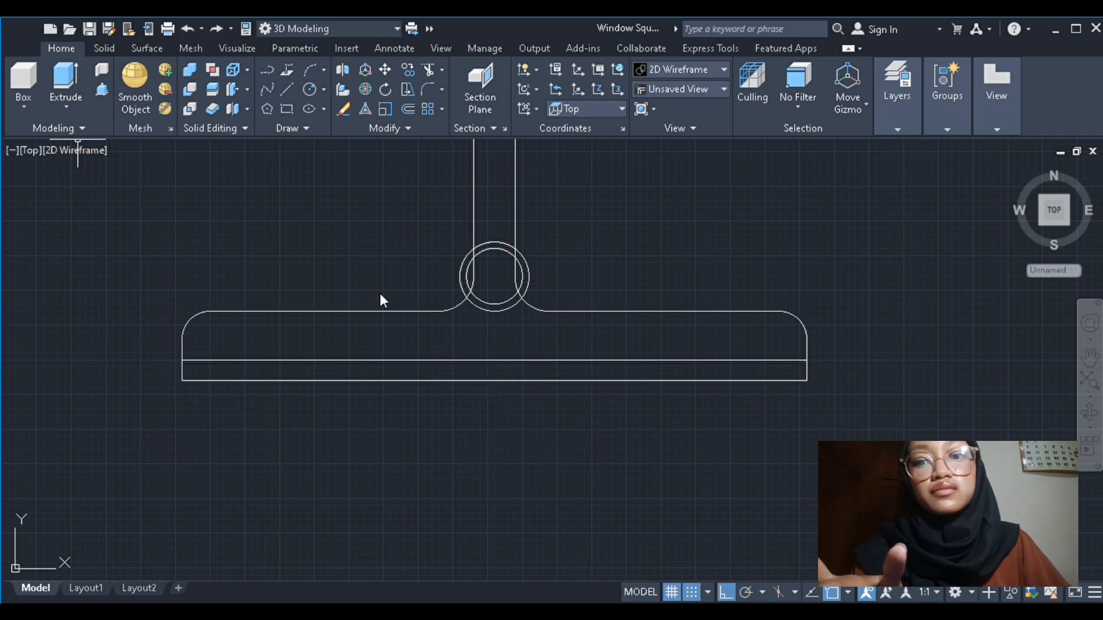
Move the base strip from its upper edge midpoint to the midpoint of the T-shaped body's lower edge
{"action": "left_click", "coordinate": [456, 361]}
{"action": "type", "text": "m"}
{"action": "key", "text": "Return"}
{"action": "left_click", "coordinate": [493, 361]}
{"action": "left_click", "coordinate": [494, 381]}
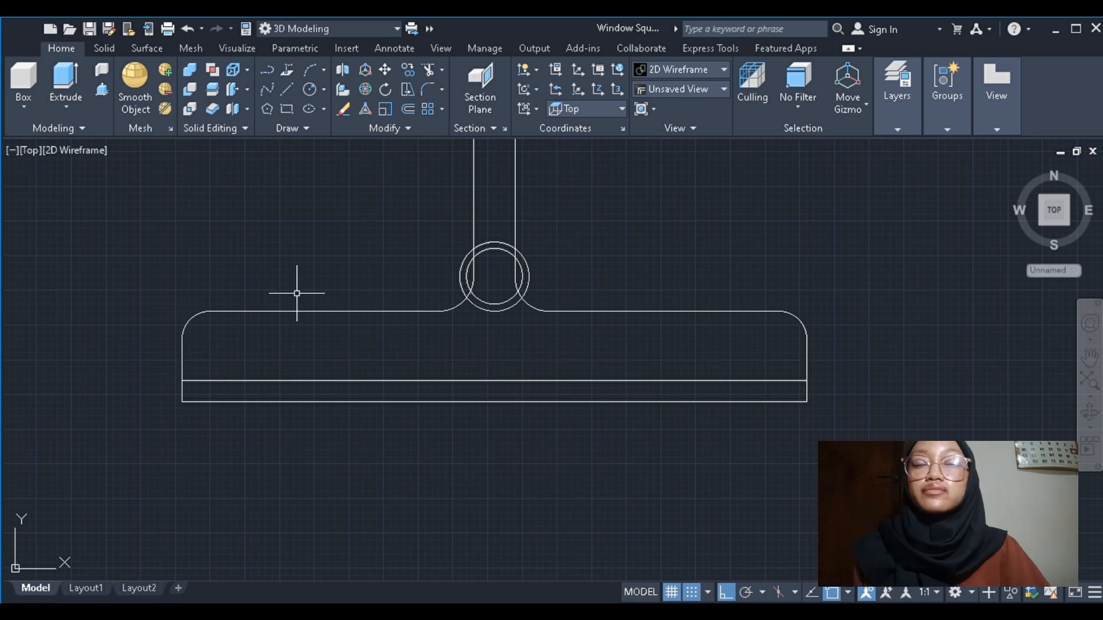
View the squeegee with its moved base strip in the Realistic style from the SW and SE Isometric directions
{"action": "left_click", "coordinate": [101, 299]}
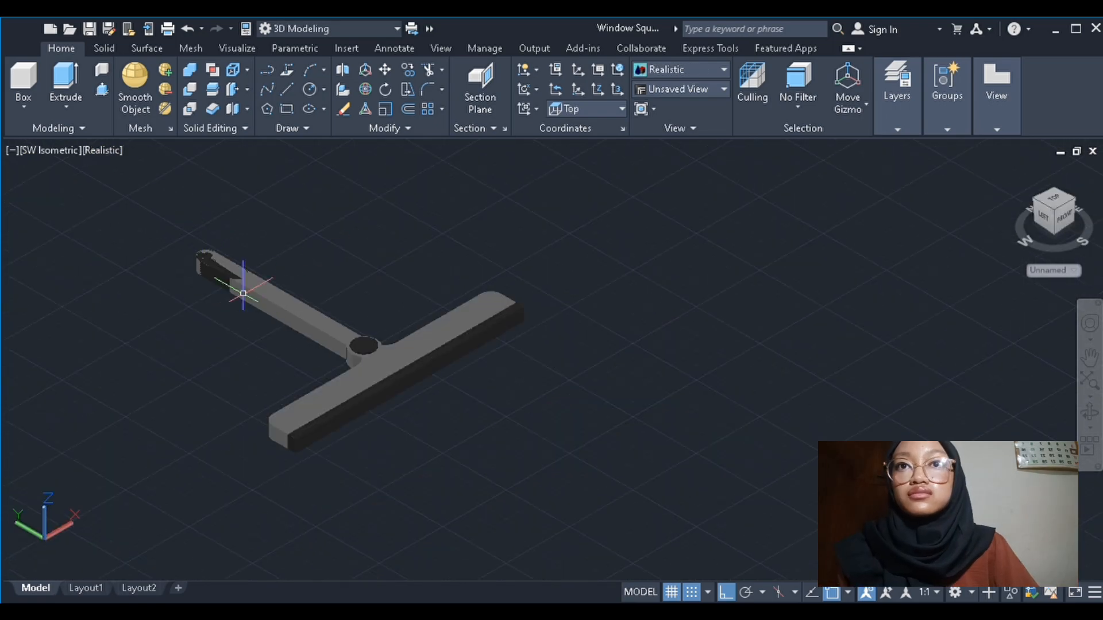
{"action": "scroll", "coordinate": [558, 298], "scroll_direction": "down", "scroll_amount": 2}
{"action": "left_click", "coordinate": [70, 153]}
{"action": "left_click", "coordinate": [92, 317]}
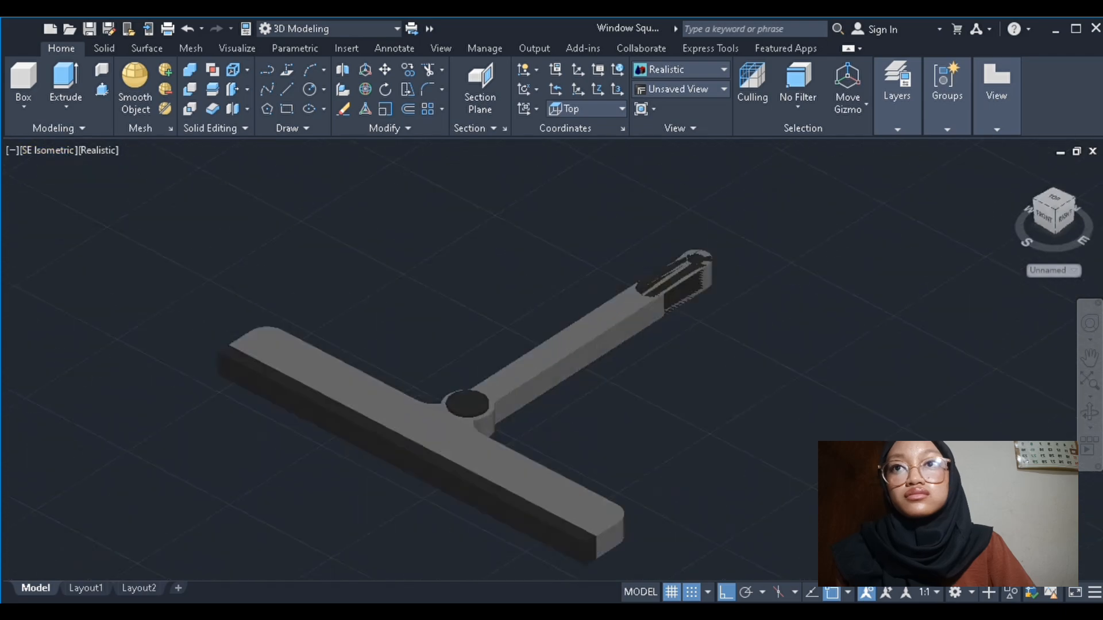
Show the finished squeegee in the SW Isometric view and bring up the visualization and rendering tools
{"action": "left_click", "coordinate": [36, 148]}
{"action": "left_click", "coordinate": [91, 335]}
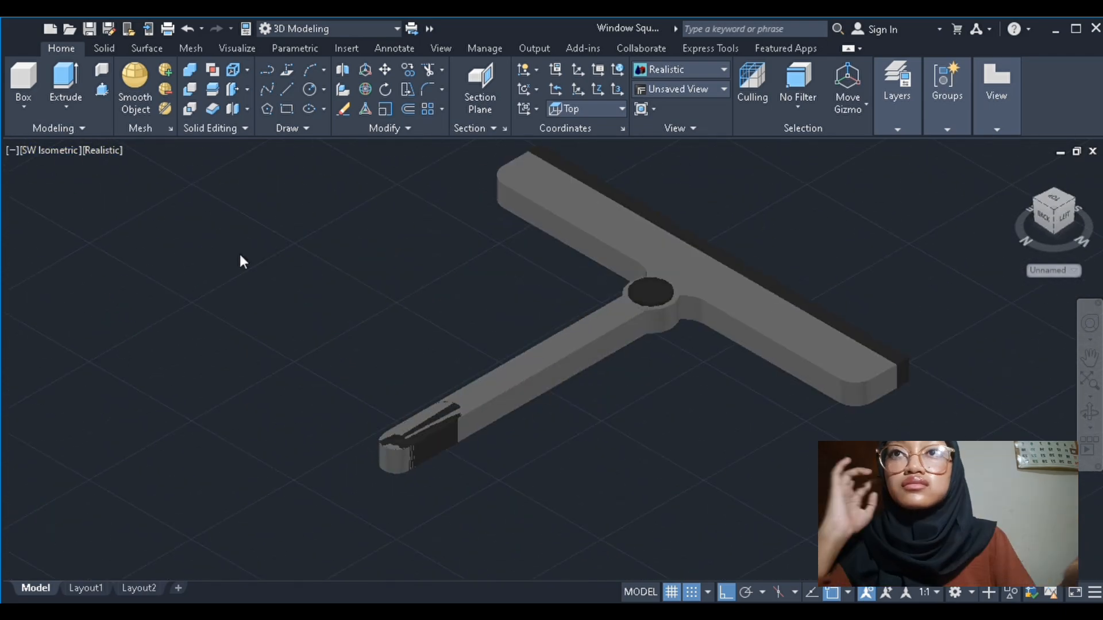
{"action": "left_click", "coordinate": [248, 53]}
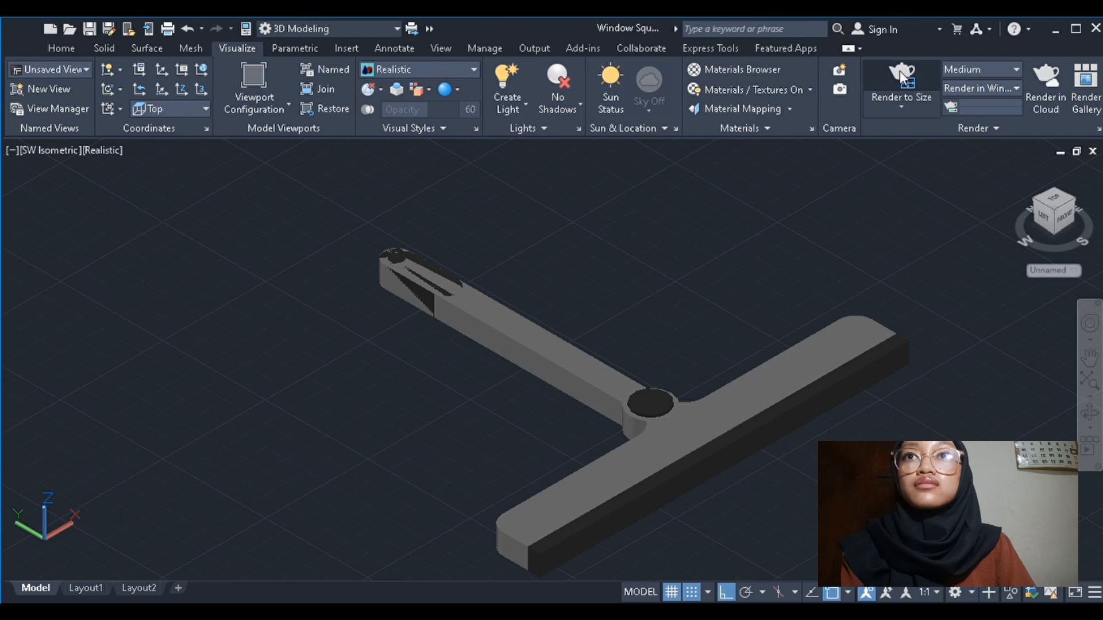
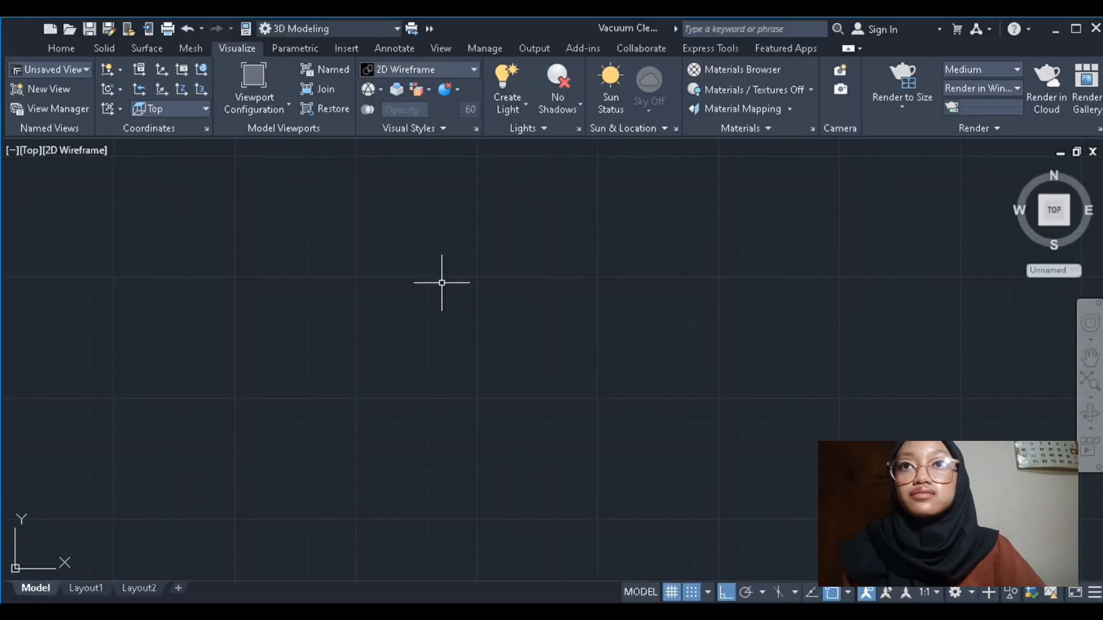
Draw a circle with a radius of 70 in the empty vacuum cleaner drawing
{"action": "type", "text": "c"}
{"action": "key", "text": "Return"}
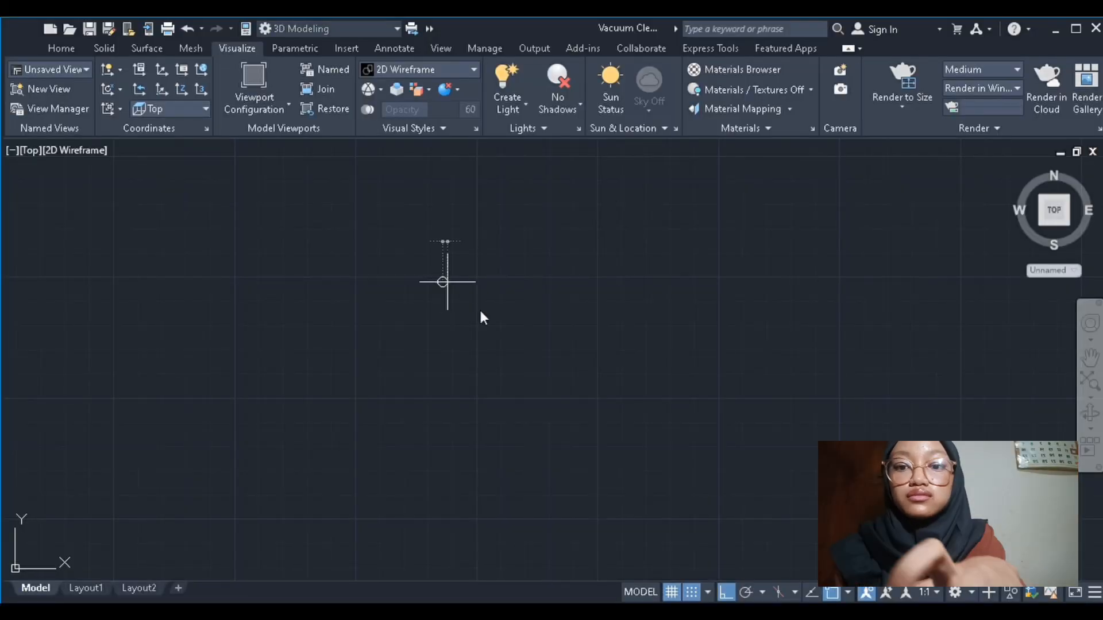
{"action": "left_click", "coordinate": [442, 282]}
{"action": "type", "text": "70"}
{"action": "key", "text": "Return"}
{"action": "scroll", "coordinate": [583, 291], "scroll_direction": "down", "scroll_amount": 2}
{"action": "scroll", "coordinate": [578, 274], "scroll_direction": "up", "scroll_amount": 2}
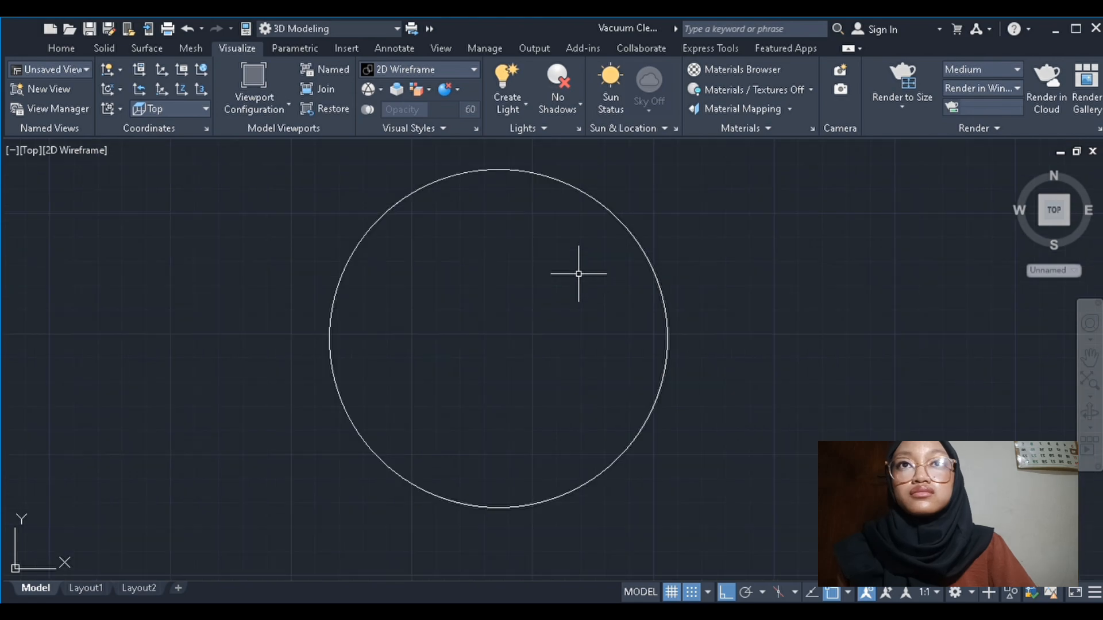
Draw a vertical and a horizontal diameter line across the circle between its quadrant points
{"action": "type", "text": "l"}
{"action": "key", "text": "Return"}
{"action": "left_click", "coordinate": [499, 170]}
{"action": "left_click", "coordinate": [498, 508]}
{"action": "key", "text": "Return"}
{"action": "key", "text": "Return"}
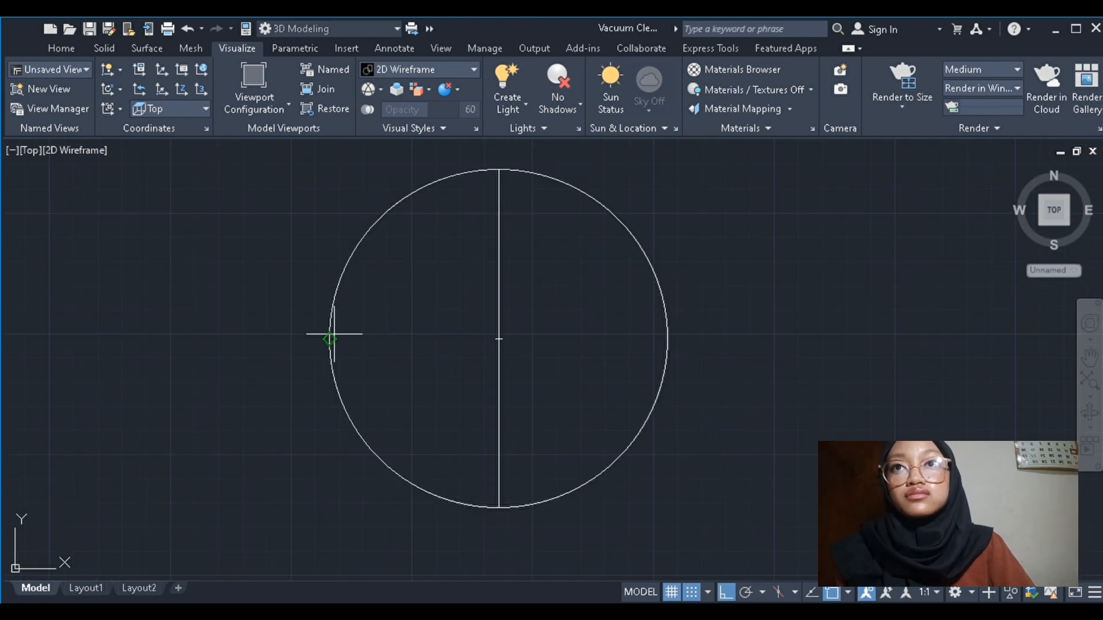
{"action": "left_click", "coordinate": [329, 338]}
{"action": "left_click", "coordinate": [560, 338]}
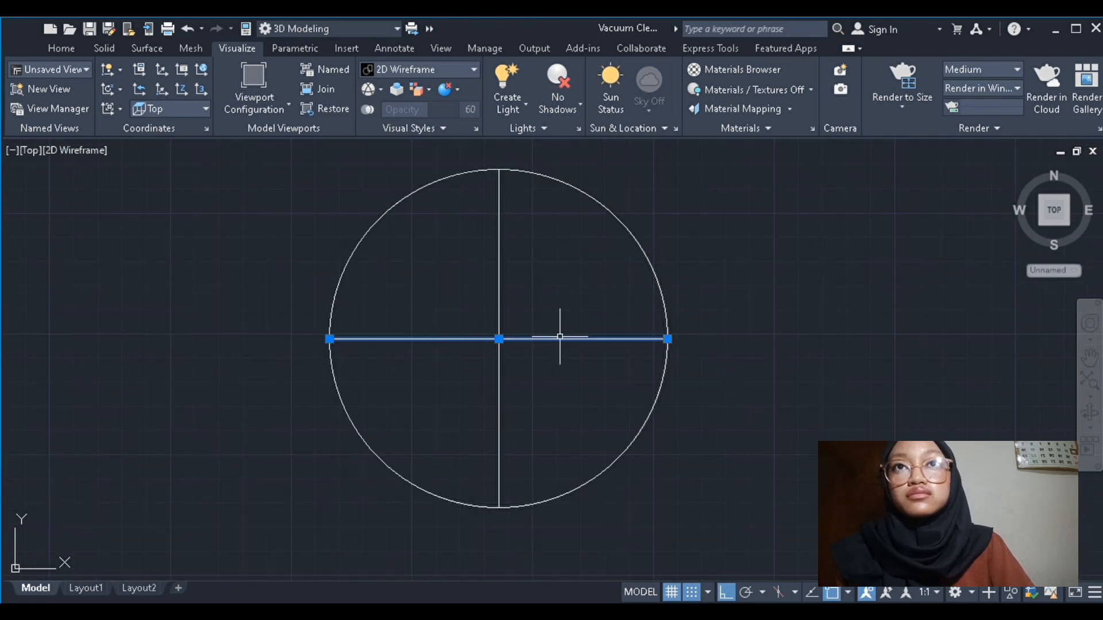
{"action": "type", "text": "m"}
{"action": "key", "text": "Return"}
{"action": "left_click", "coordinate": [498, 339]}
{"action": "key", "text": "Escape"}
Draw a vertical helper line from the circle's top quadrant to its centre
{"action": "type", "text": "o"}
{"action": "key", "text": "Return"}
{"action": "left_click", "coordinate": [498, 173]}
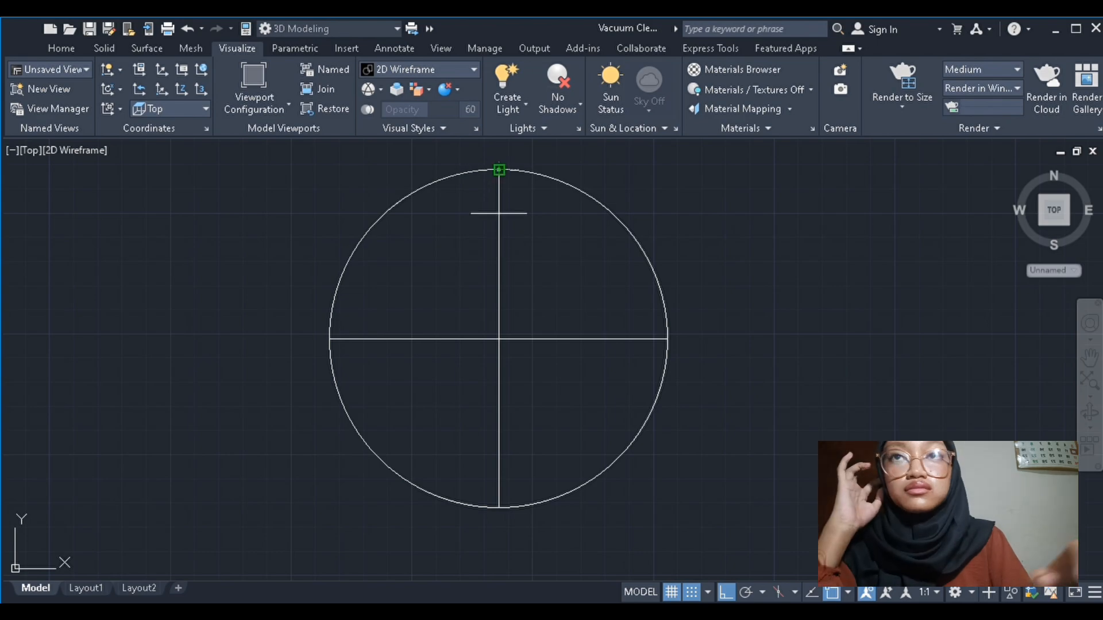
{"action": "left_click", "coordinate": [499, 339]}
{"action": "key", "text": "Return"}
Move the horizontal line from its midpoint up to the midpoint of the circle's upper vertical radius
{"action": "left_click", "coordinate": [510, 339]}
{"action": "type", "text": "m"}
{"action": "key", "text": "Return"}
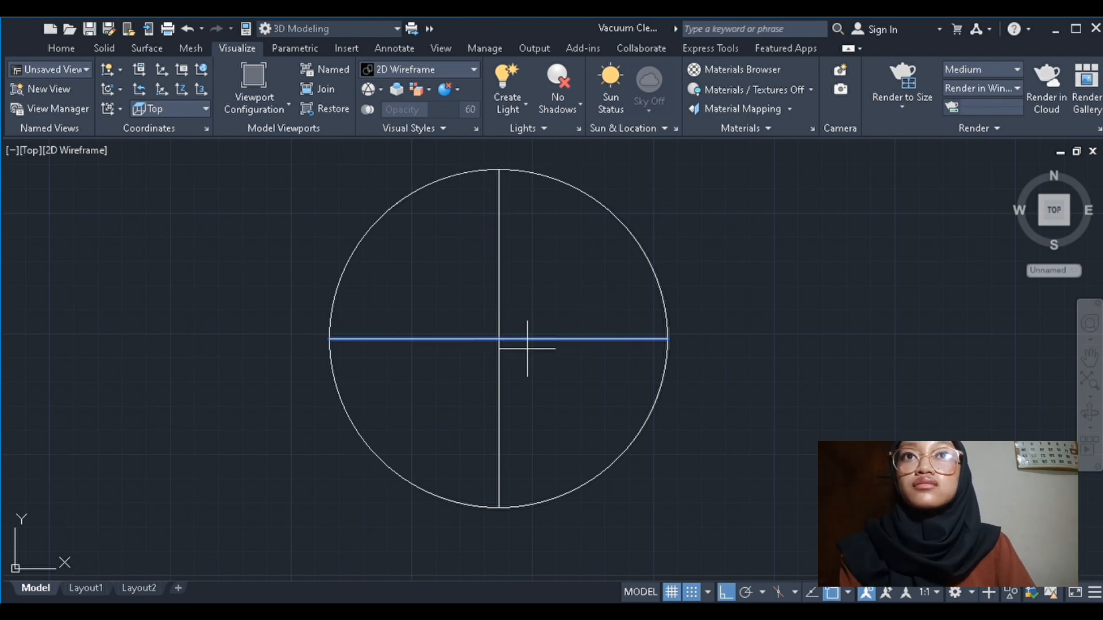
{"action": "left_click", "coordinate": [498, 338]}
{"action": "left_click", "coordinate": [505, 252]}
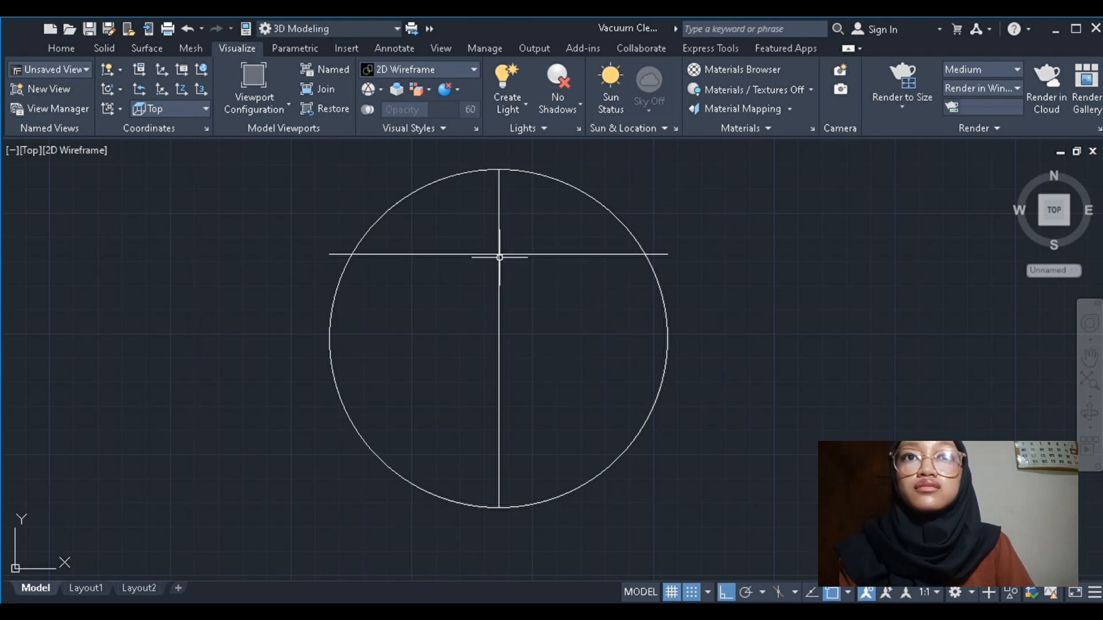
{"action": "left_click", "coordinate": [499, 302]}
{"action": "key", "text": "Escape"}
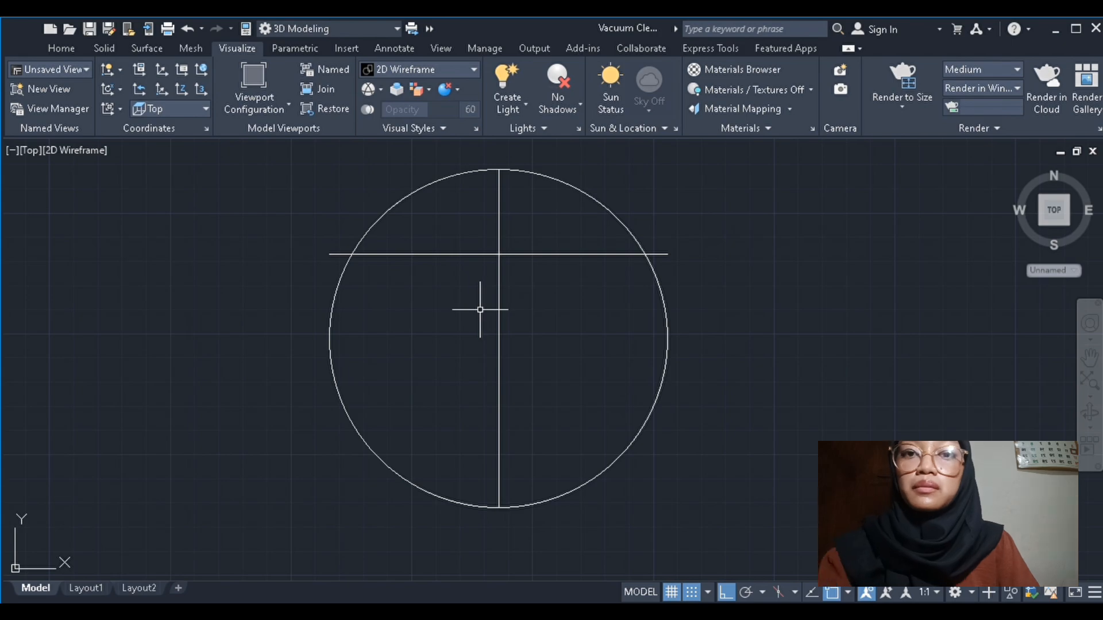
Draw a small square in the empty area beside the large circle
{"action": "left_click", "coordinate": [499, 254]}
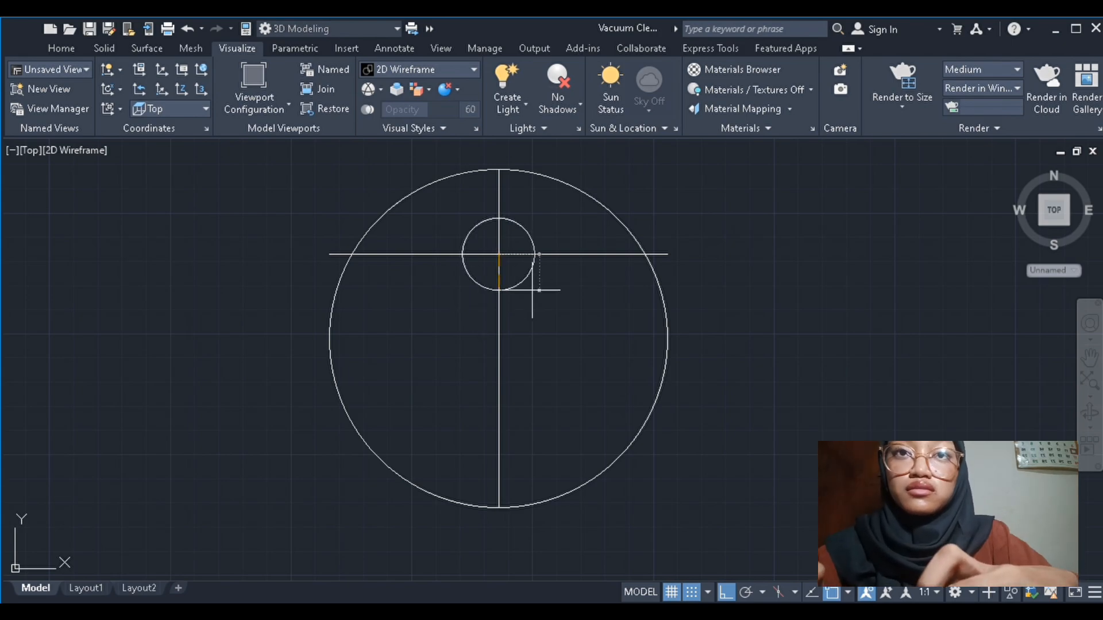
{"action": "key", "text": "Escape"}
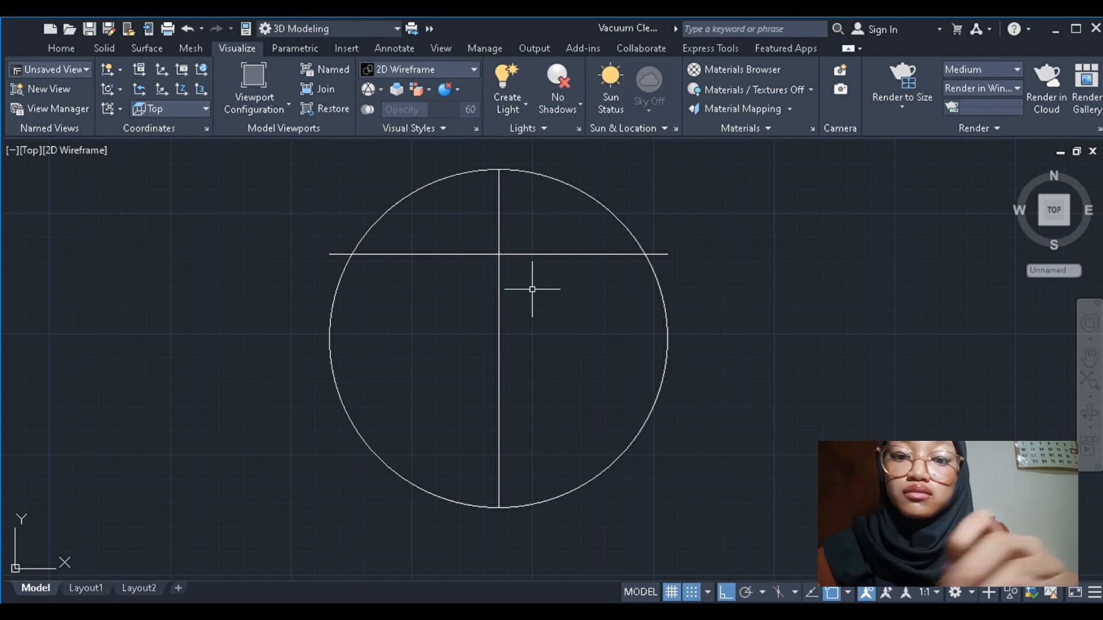
{"action": "left_click", "coordinate": [749, 238]}
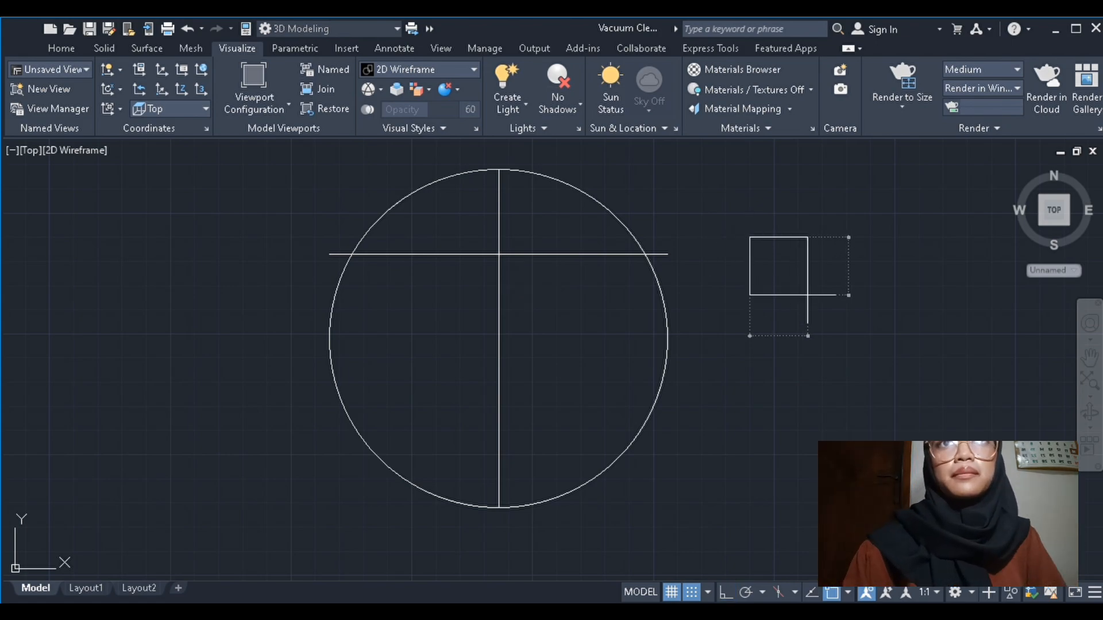
{"action": "type", "text": "4,4"}
{"action": "key", "text": "Return"}
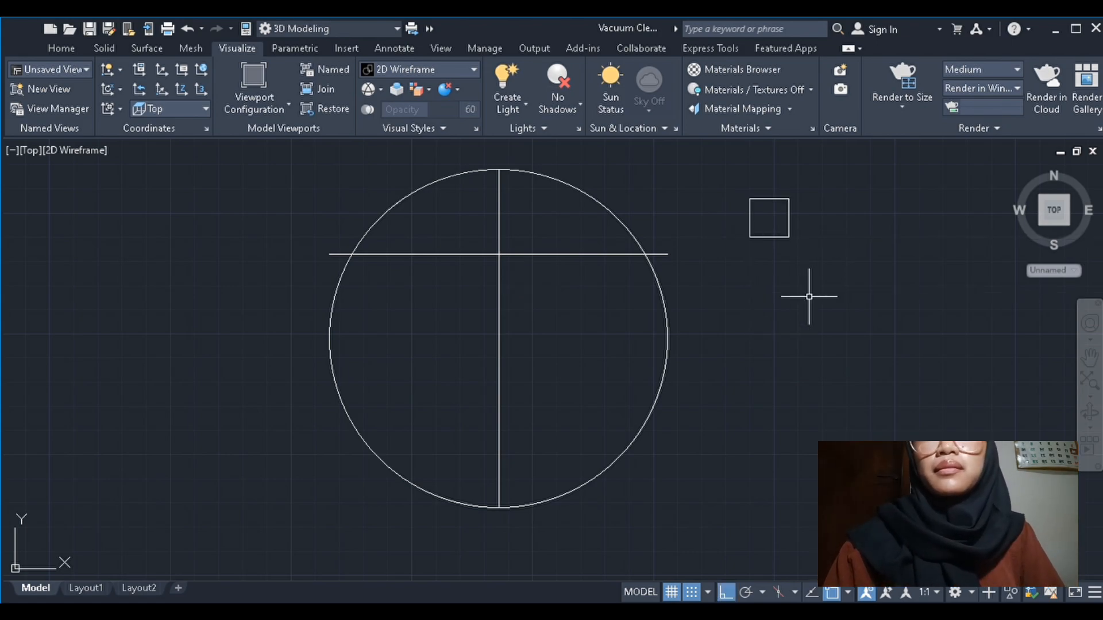
Move the small square by its centre onto the intersection of the horizontal and vertical guide lines
{"action": "left_click", "coordinate": [781, 237]}
{"action": "left_click", "coordinate": [769, 217]}
{"action": "left_click", "coordinate": [498, 253]}
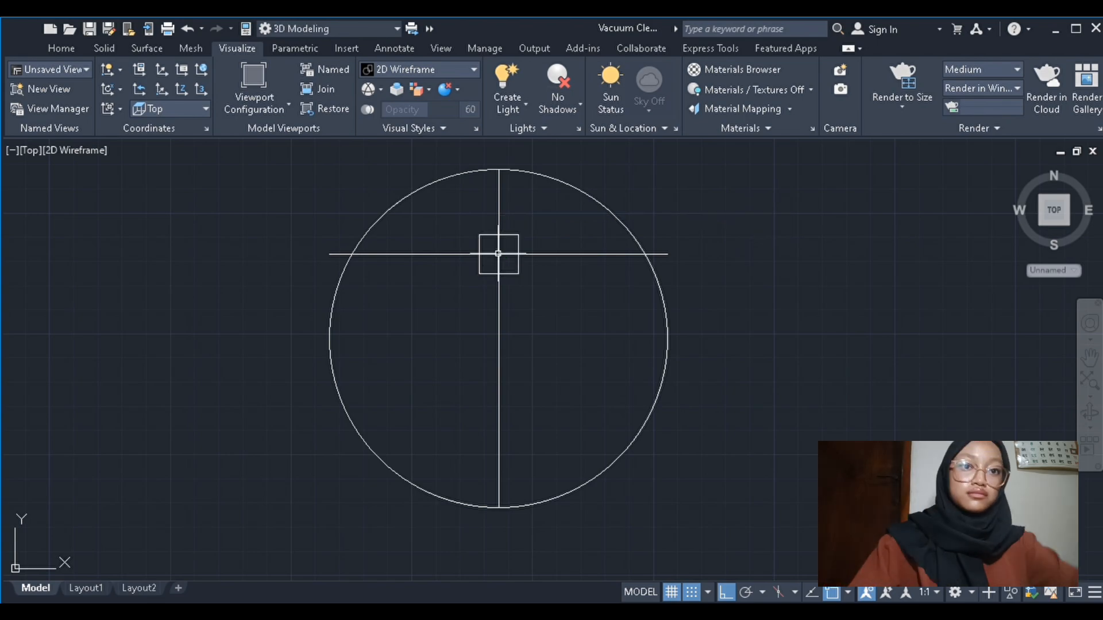
Offset the small square outward and delete the original inner square
{"action": "left_click", "coordinate": [512, 274]}
{"action": "type", "text": "co"}
{"action": "key", "text": "Return"}
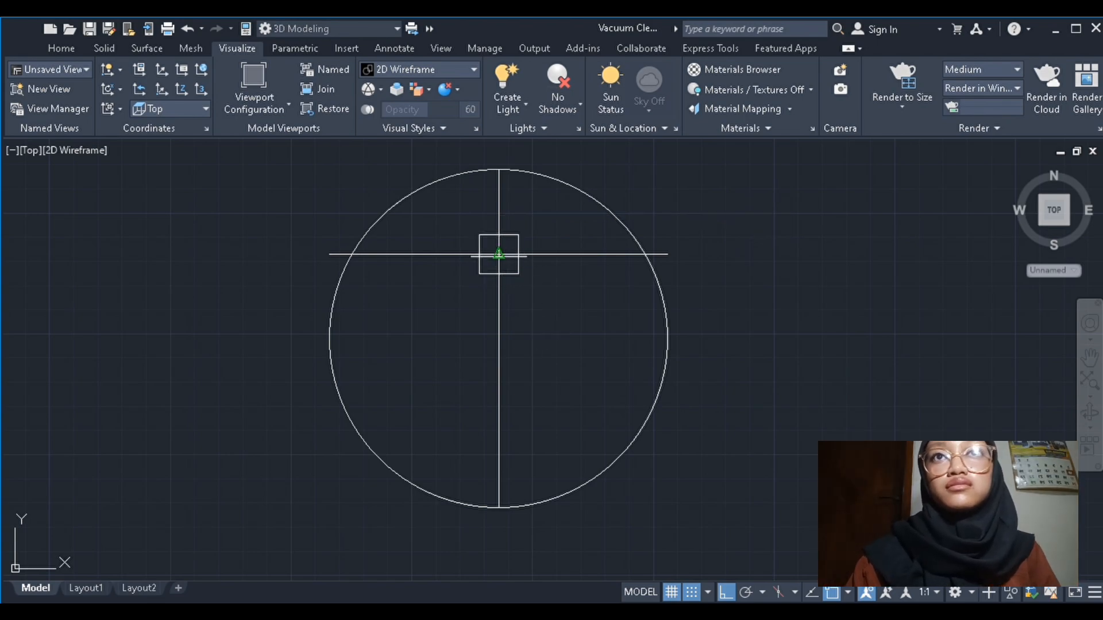
{"action": "left_click", "coordinate": [513, 275]}
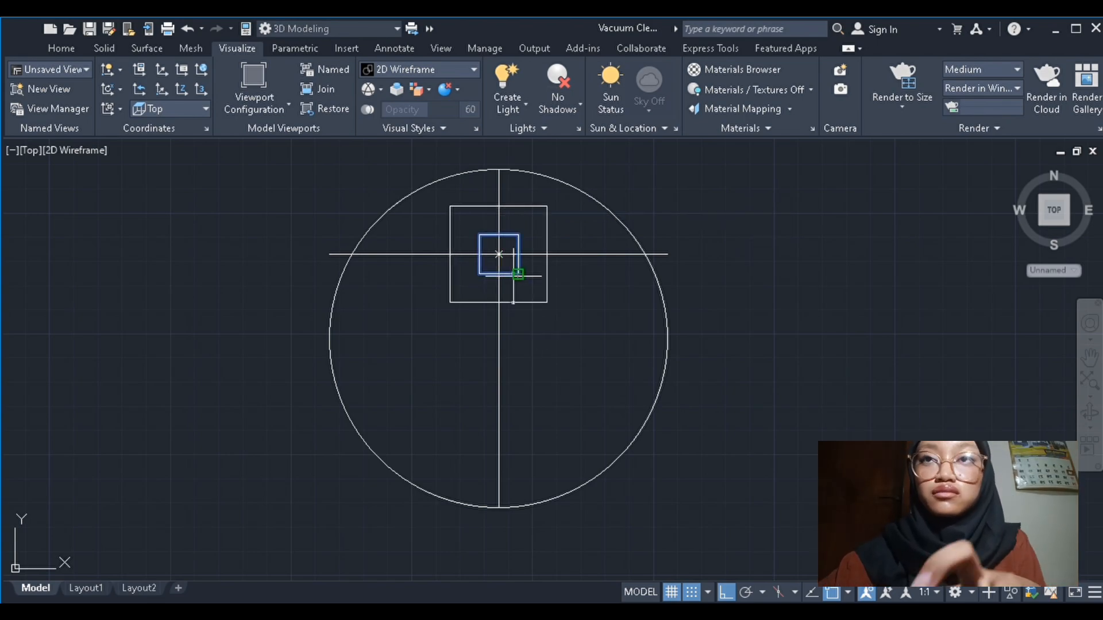
{"action": "left_click", "coordinate": [513, 275]}
{"action": "left_click", "coordinate": [519, 274]}
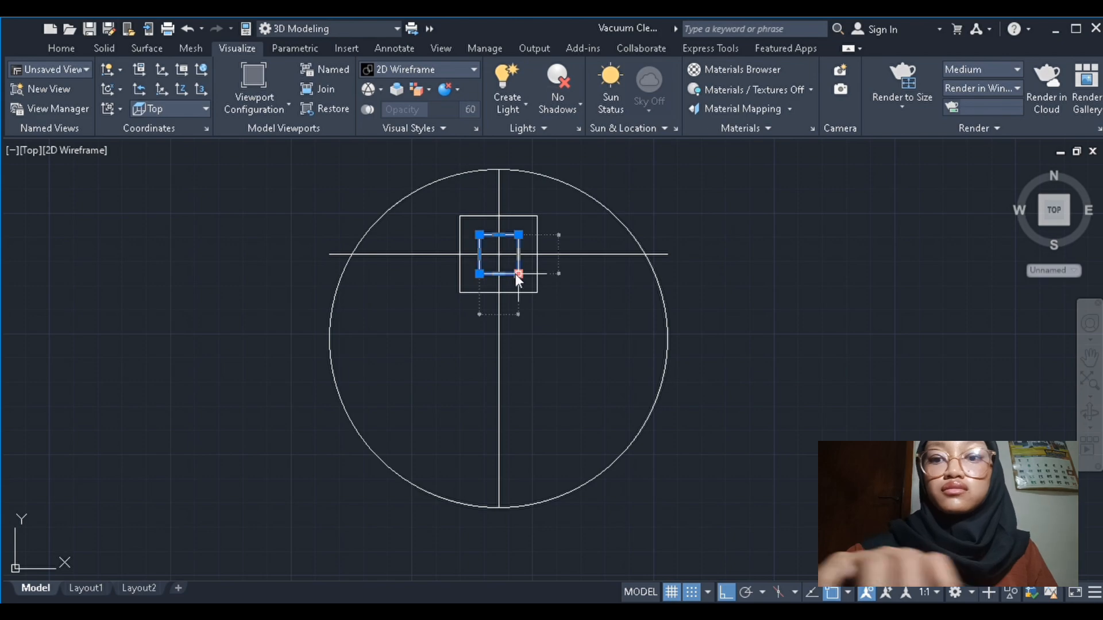
{"action": "key", "text": "Delete"}
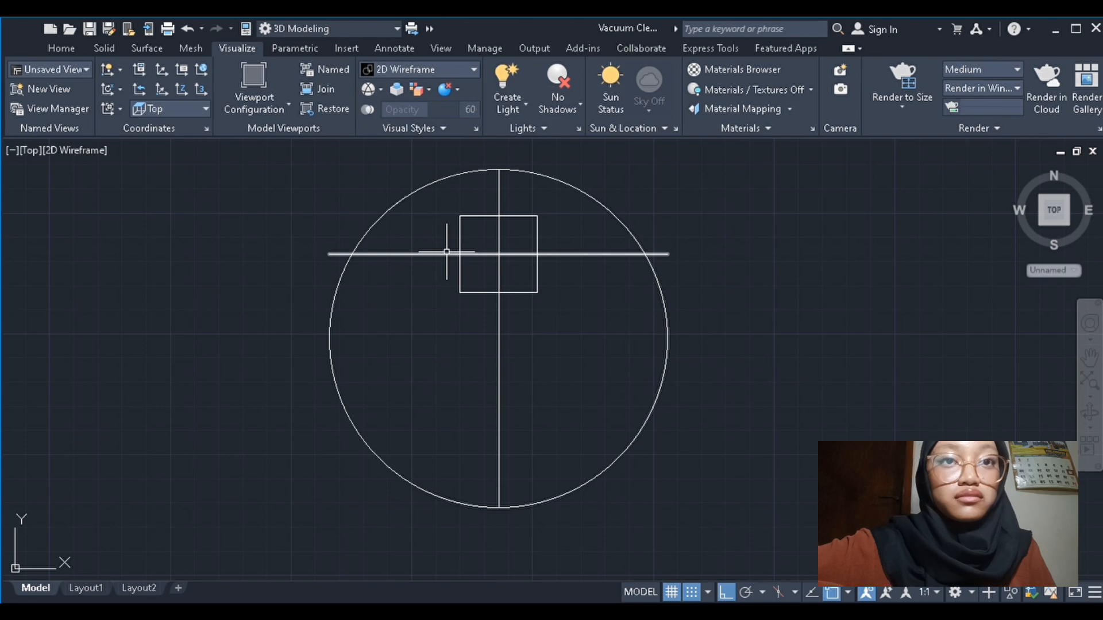
{"action": "key", "text": "Return"}
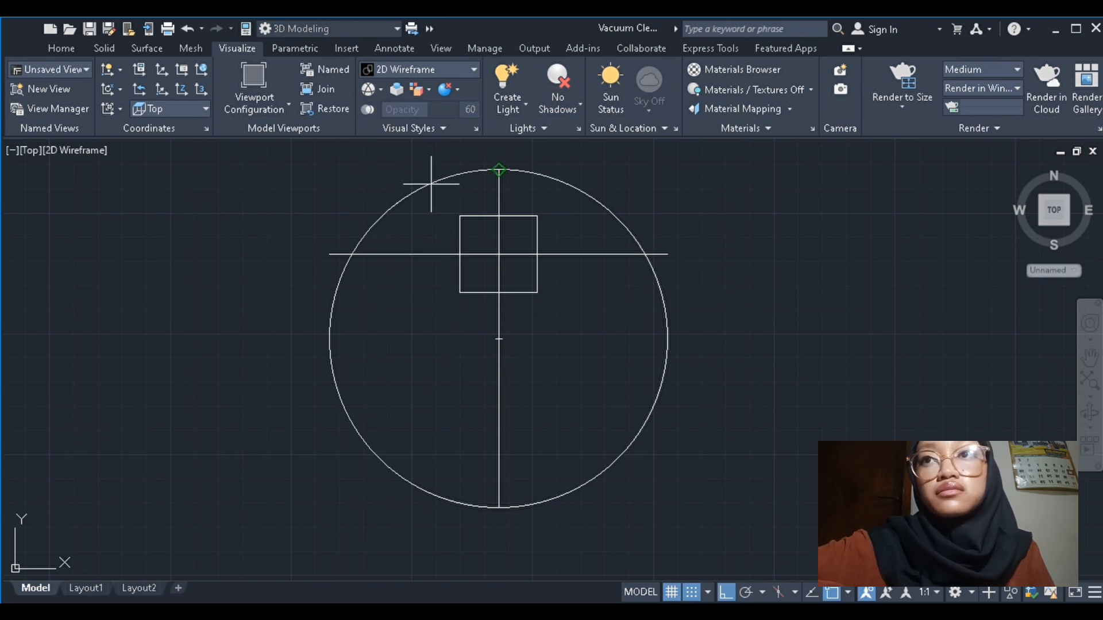
{"action": "left_click", "coordinate": [431, 184]}
{"action": "key", "text": "Escape"}
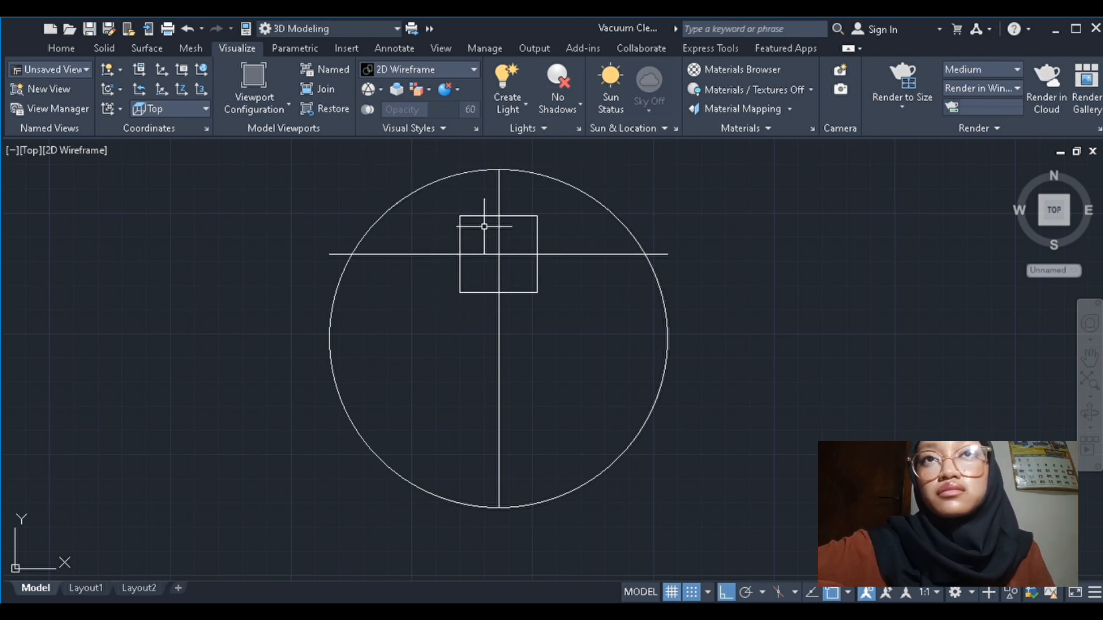
Delete the horizontal and vertical guide lines inside the circle
{"action": "left_click", "coordinate": [578, 254]}
{"action": "left_click", "coordinate": [499, 345]}
{"action": "key", "text": "Delete"}
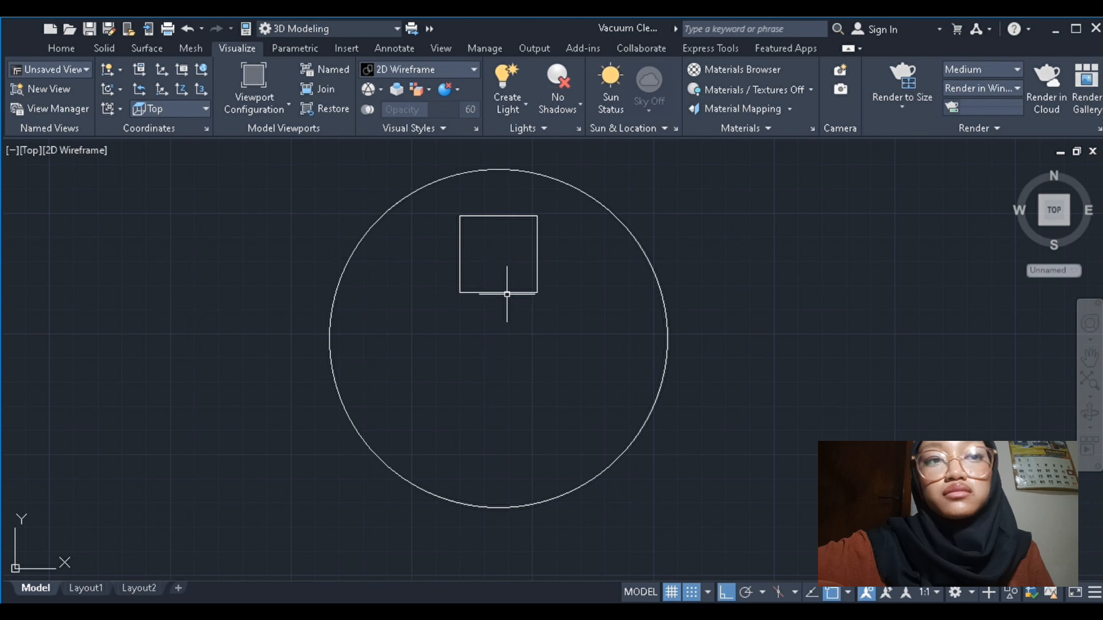
Offset the large circle outward to create a slightly larger concentric circle
{"action": "left_click", "coordinate": [506, 294]}
{"action": "key", "text": "ctrl+z"}
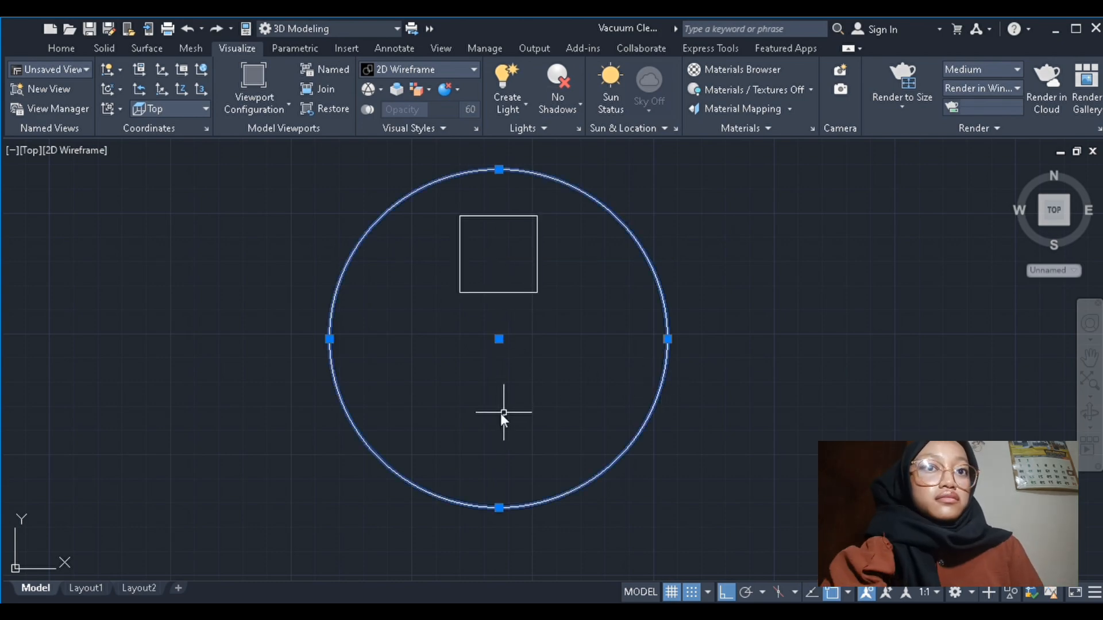
{"action": "key", "text": "Escape"}
{"action": "key", "text": "Return"}
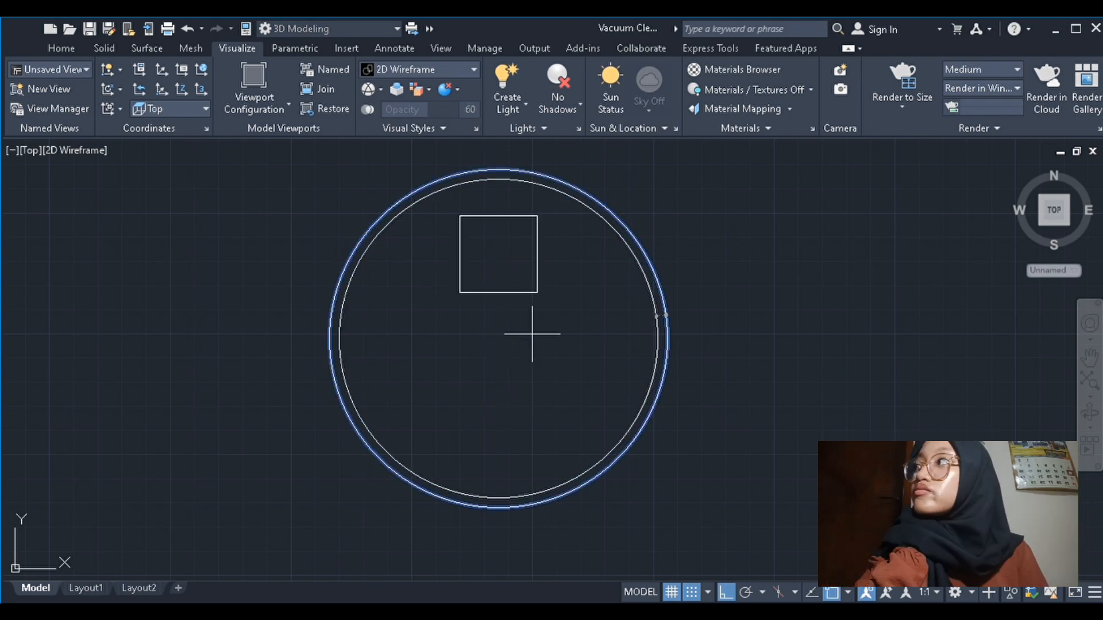
{"action": "left_click", "coordinate": [692, 332]}
{"action": "key", "text": "Escape"}
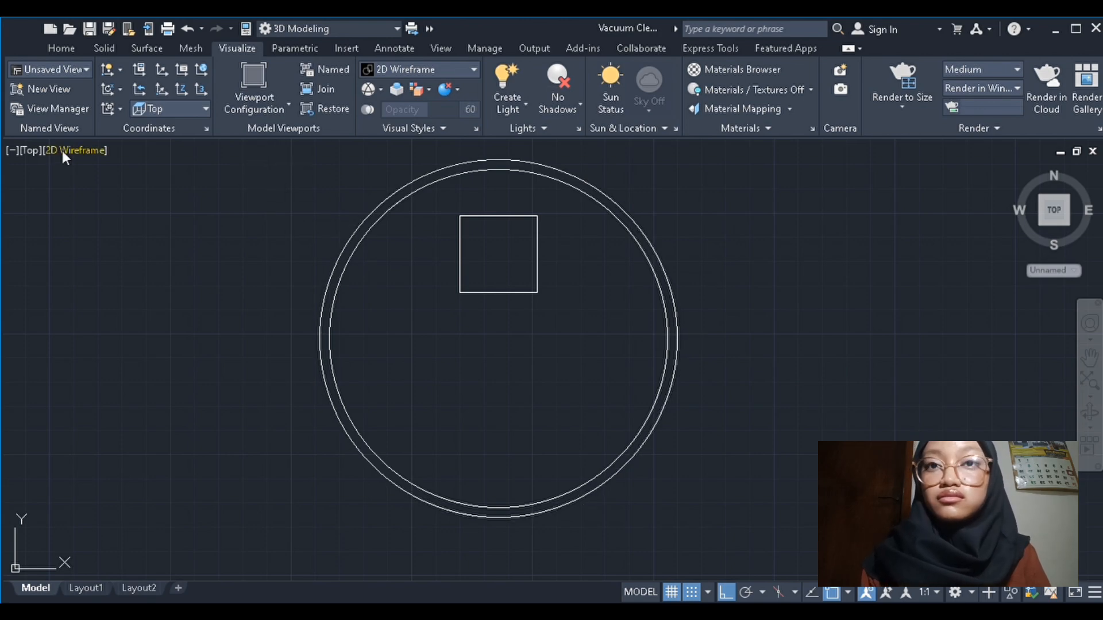
Switch to the SE Isometric view and extrude the inner circle downward into a cylinder
{"action": "left_click", "coordinate": [93, 258]}
{"action": "left_click", "coordinate": [44, 154]}
{"action": "left_click", "coordinate": [125, 314]}
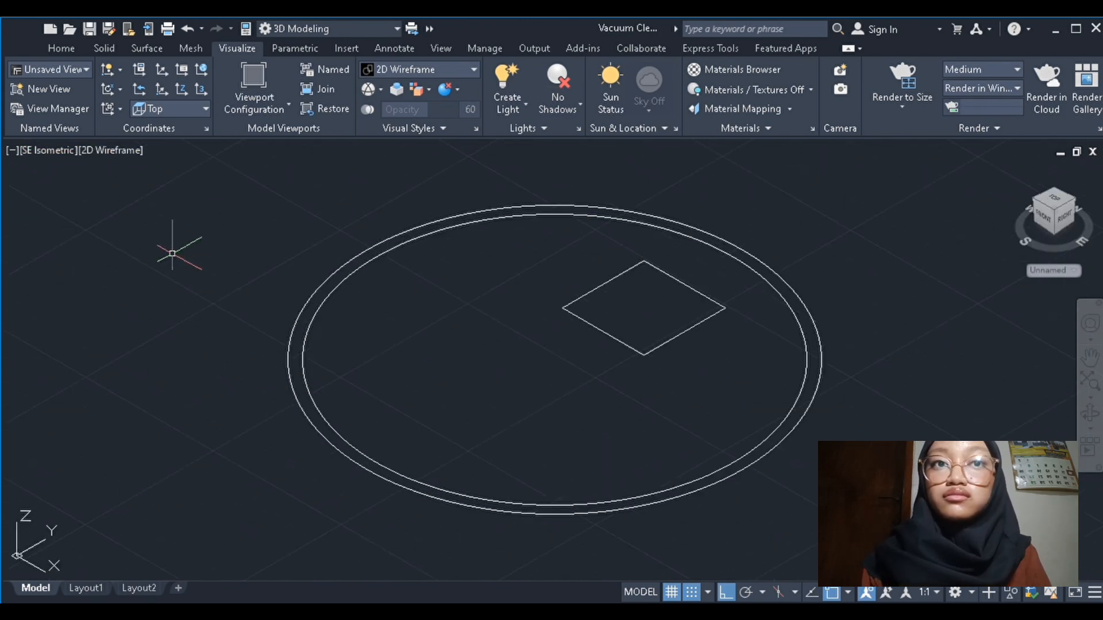
{"action": "scroll", "coordinate": [153, 252], "scroll_direction": "down", "scroll_amount": 2}
{"action": "left_click", "coordinate": [494, 393]}
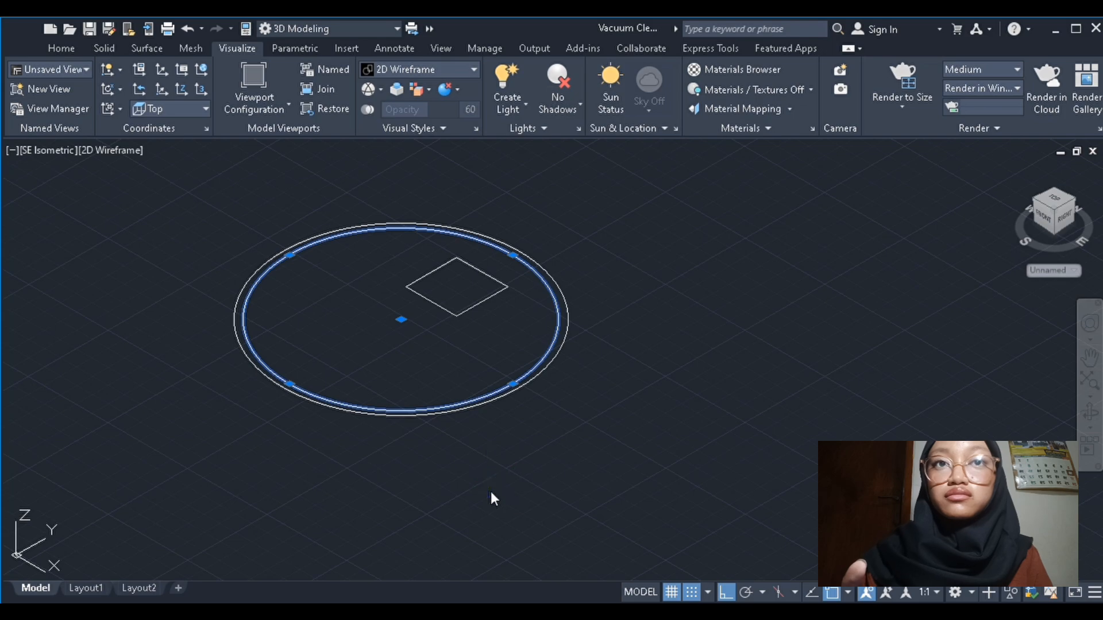
{"action": "left_click", "coordinate": [492, 494]}
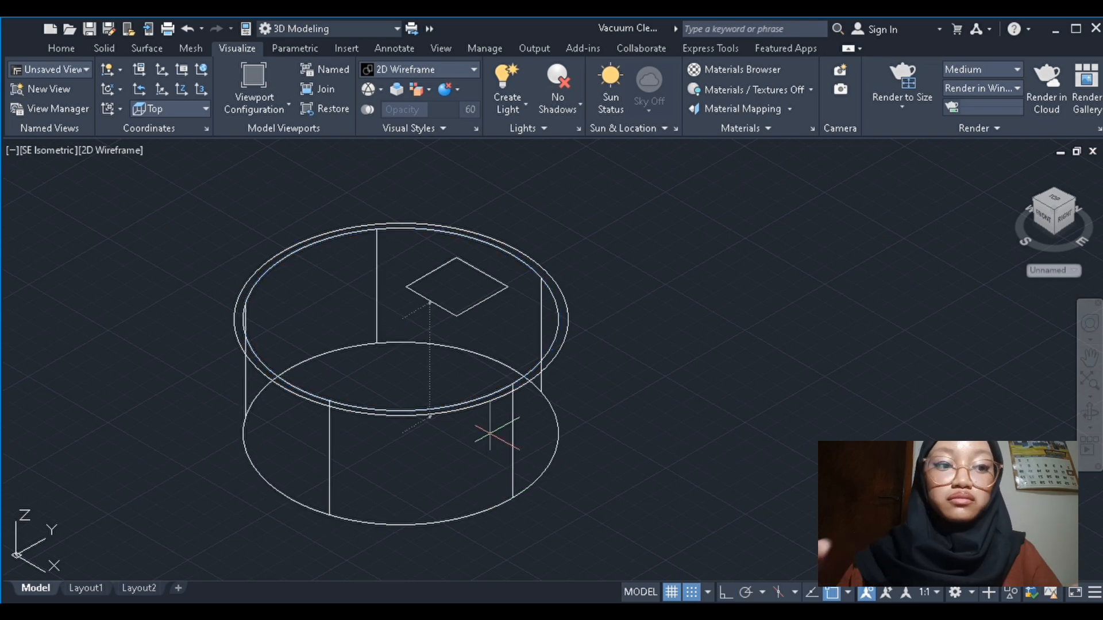
{"action": "left_click", "coordinate": [490, 434]}
{"action": "left_click", "coordinate": [516, 469]}
{"action": "key", "text": "Return"}
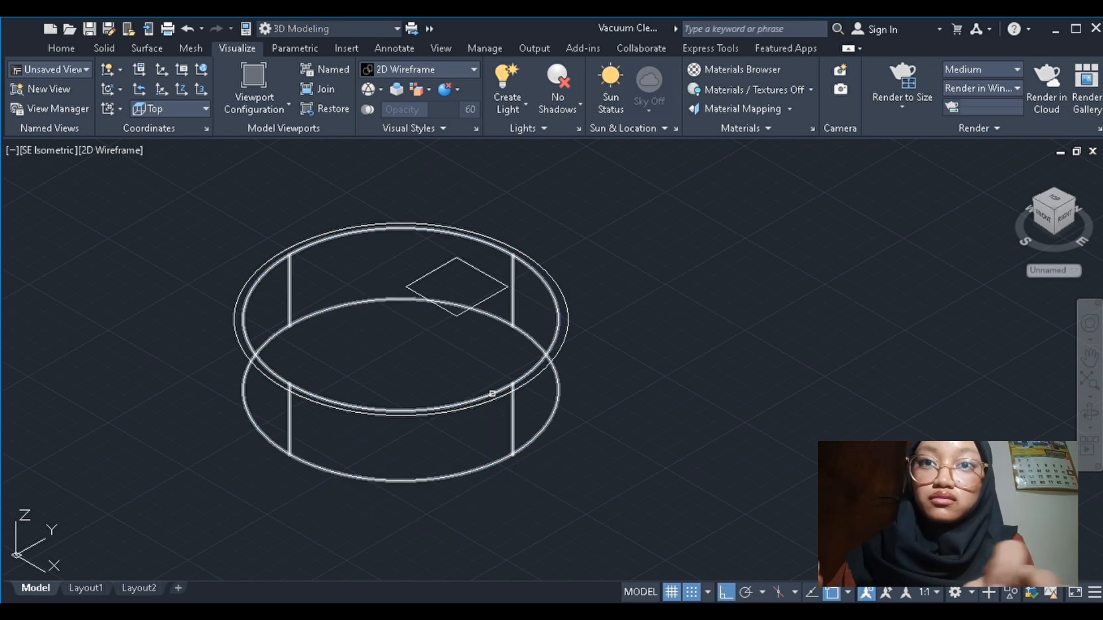
Extrude the outer circle downward to the same depth as the inner cylinder
{"action": "left_click", "coordinate": [494, 399]}
{"action": "key", "text": "Escape"}
{"action": "left_click", "coordinate": [498, 397]}
{"action": "key", "text": "Return"}
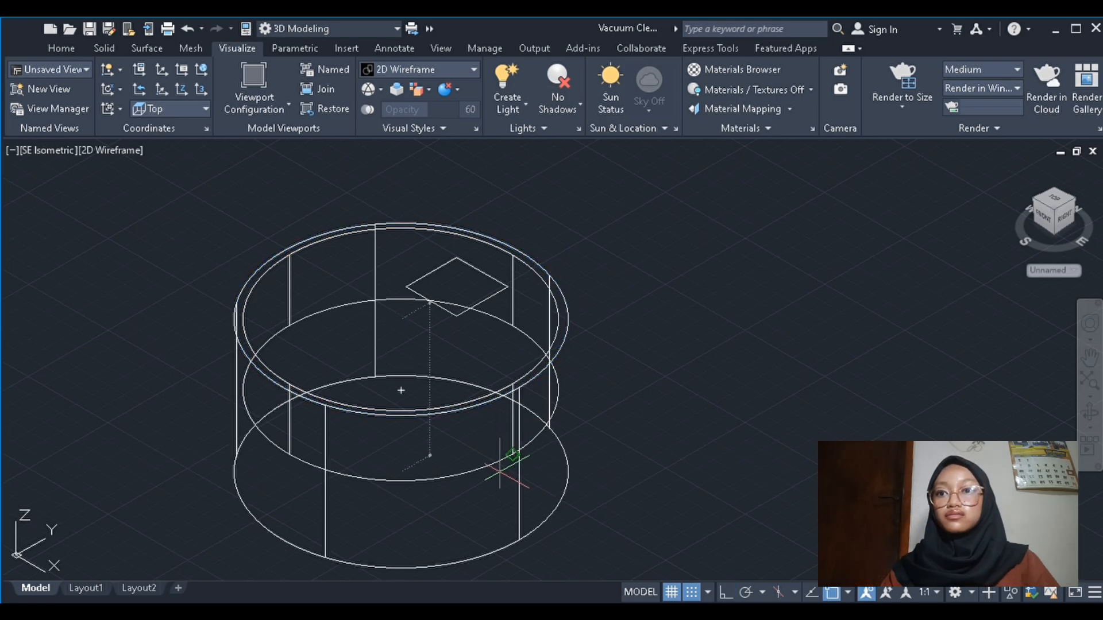
{"action": "left_click", "coordinate": [500, 472]}
Extrude the square inside the circles into a thin slab
{"action": "left_click", "coordinate": [482, 303]}
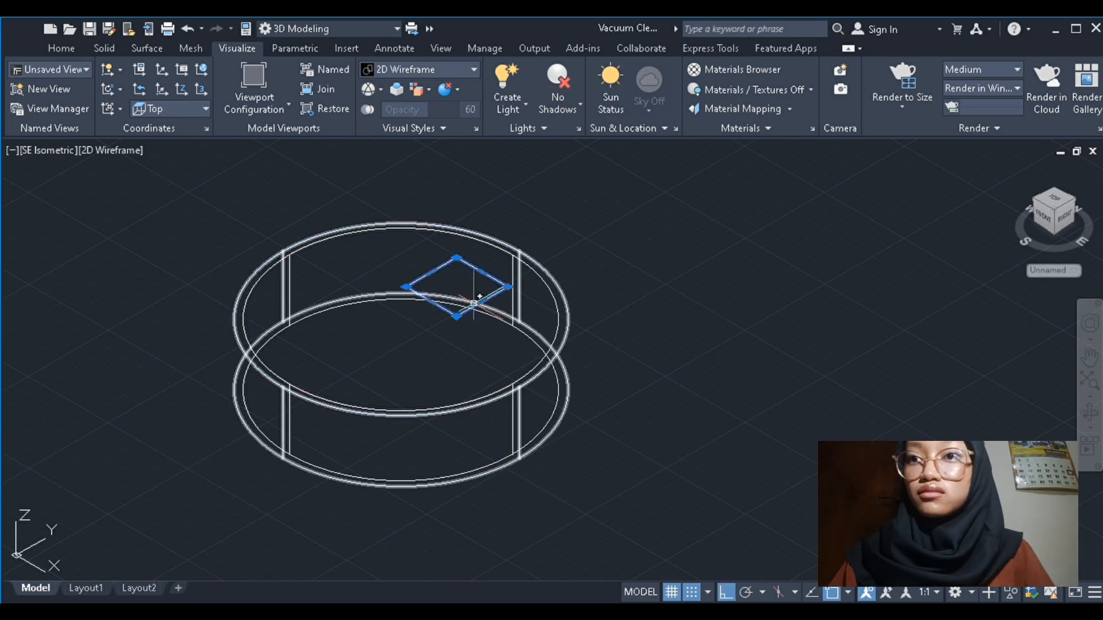
{"action": "key", "text": "Return"}
{"action": "left_click", "coordinate": [480, 297]}
{"action": "key", "text": "ctrl+z"}
{"action": "key", "text": "F8"}
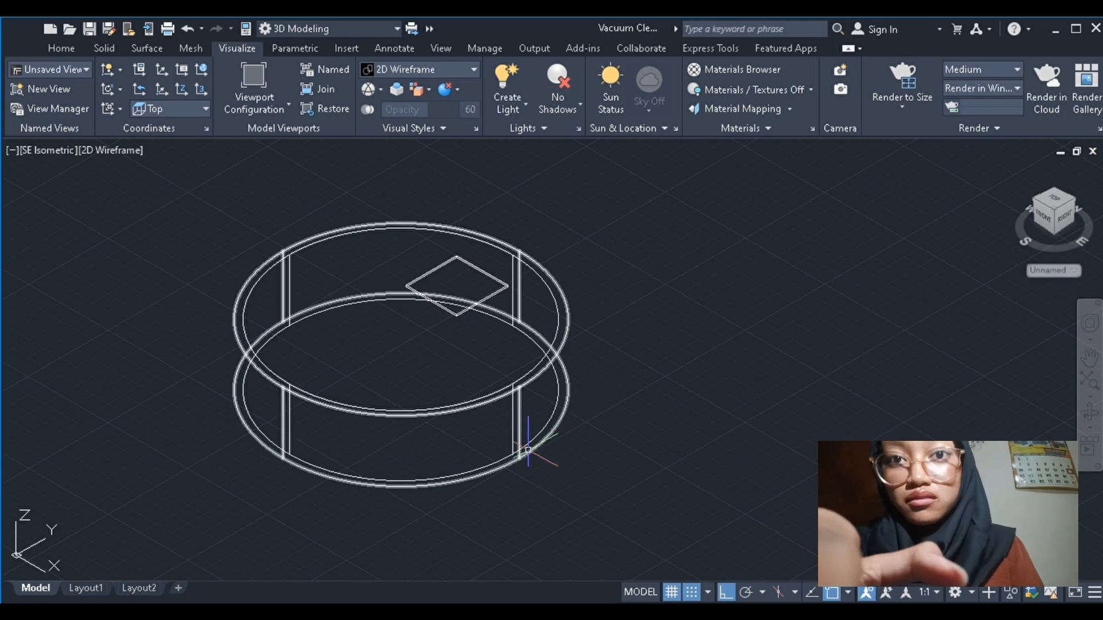
Fillet all four vertical corner edges of the thin square slab
{"action": "scroll", "coordinate": [459, 312], "scroll_direction": "up", "scroll_amount": 8}
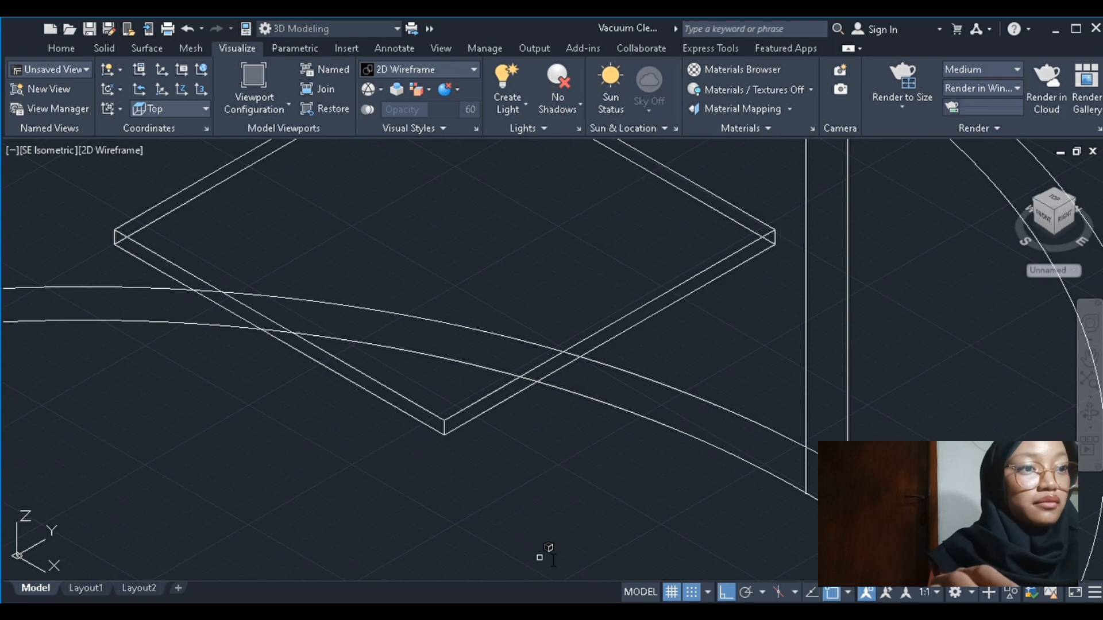
{"action": "left_click", "coordinate": [444, 428]}
{"action": "left_click", "coordinate": [115, 237]}
{"action": "scroll", "coordinate": [538, 294], "scroll_direction": "down", "scroll_amount": 4}
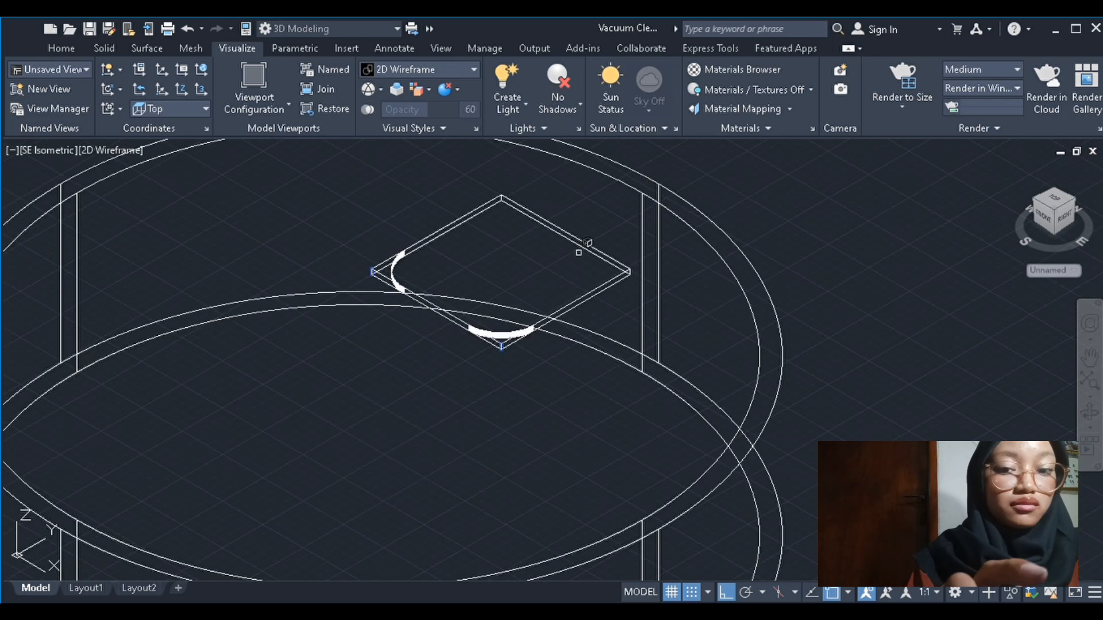
{"action": "scroll", "coordinate": [574, 216], "scroll_direction": "up", "scroll_amount": 4}
{"action": "left_click", "coordinate": [389, 169]}
{"action": "left_click", "coordinate": [721, 359]}
{"action": "key", "text": "Return"}
{"action": "key", "text": "Return"}
{"action": "scroll", "coordinate": [721, 358], "scroll_direction": "down", "scroll_amount": 4}
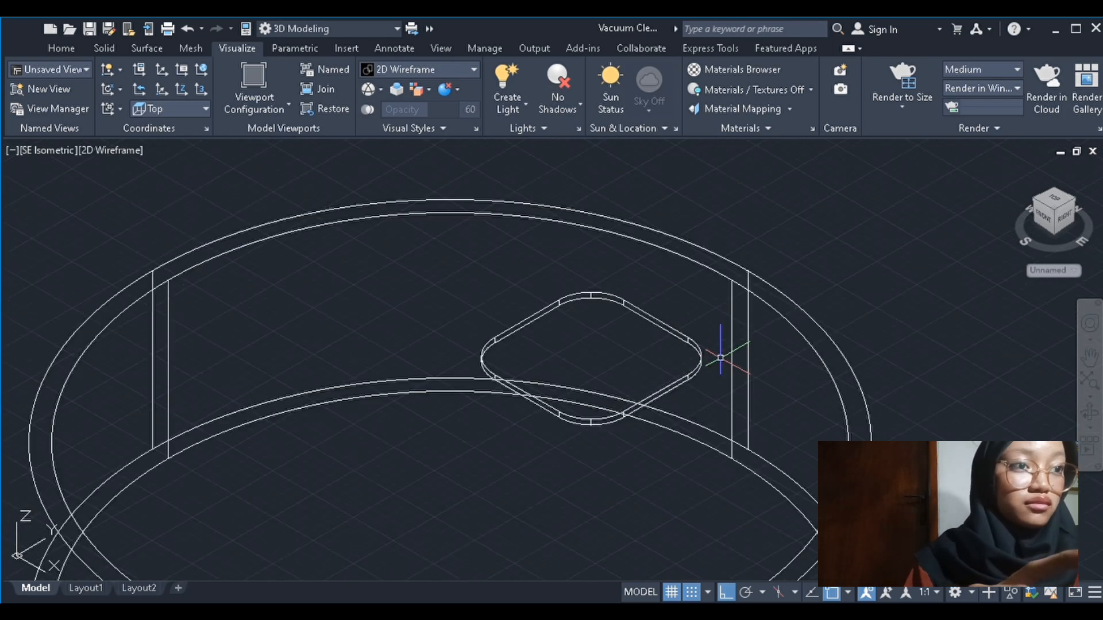
Examine the rounded slab and its placement inside the two concentric cylinders
{"action": "scroll", "coordinate": [720, 358], "scroll_direction": "down", "scroll_amount": 2}
{"action": "middle_click_drag", "start_coordinate": [721, 358], "coordinate": [426, 310]}
{"action": "scroll", "coordinate": [353, 295], "scroll_direction": "down", "scroll_amount": 1}
{"action": "middle_click_drag", "start_coordinate": [352, 295], "coordinate": [493, 368]}
{"action": "scroll", "coordinate": [490, 379], "scroll_direction": "up", "scroll_amount": 2}
{"action": "scroll", "coordinate": [524, 401], "scroll_direction": "down", "scroll_amount": 1}
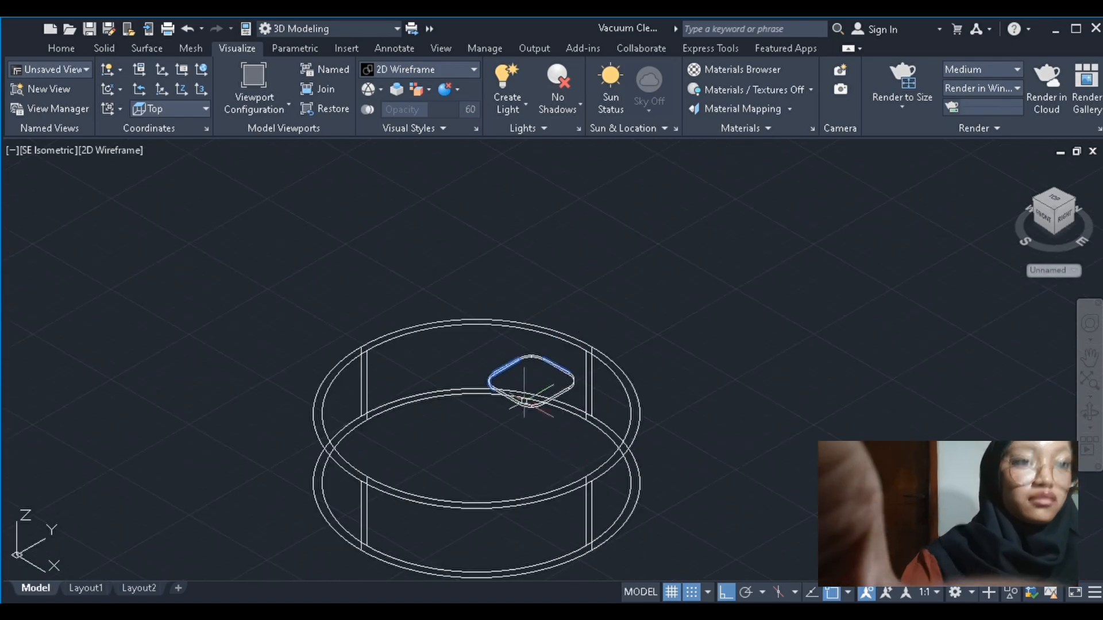
{"action": "scroll", "coordinate": [546, 498], "scroll_direction": "up", "scroll_amount": 1}
{"action": "scroll", "coordinate": [543, 495], "scroll_direction": "down", "scroll_amount": 1}
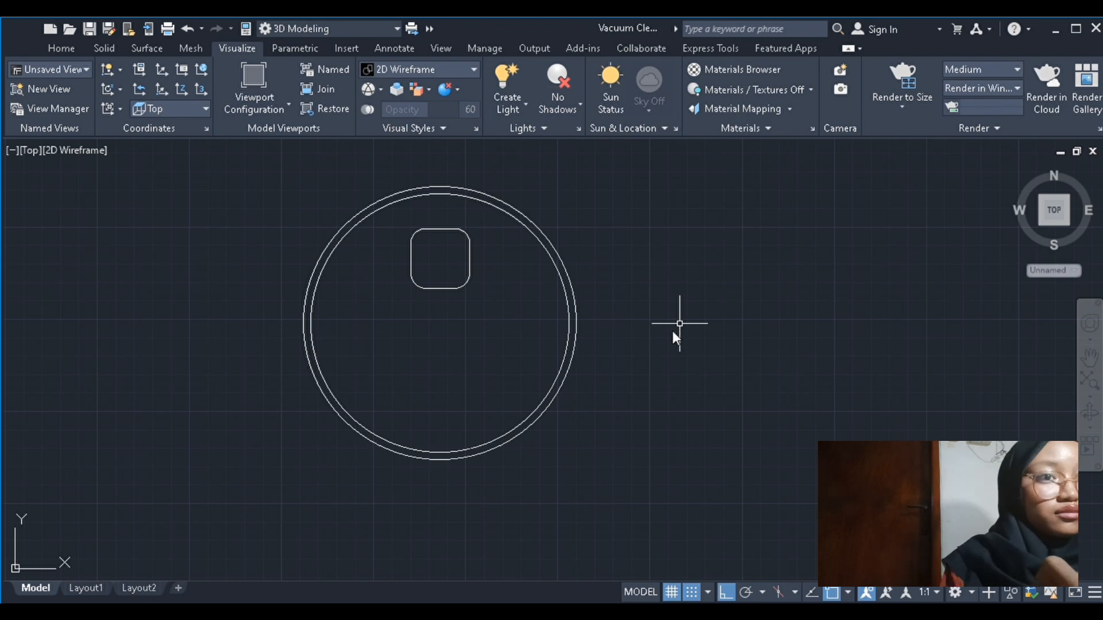
In the Top view, draw a 2 by 3 rectangle in the empty space to the right of the circles with Ortho off
{"action": "key", "text": "F8"}
{"action": "type", "text": "rec"}
{"action": "key", "text": "Return"}
{"action": "left_click", "coordinate": [668, 308]}
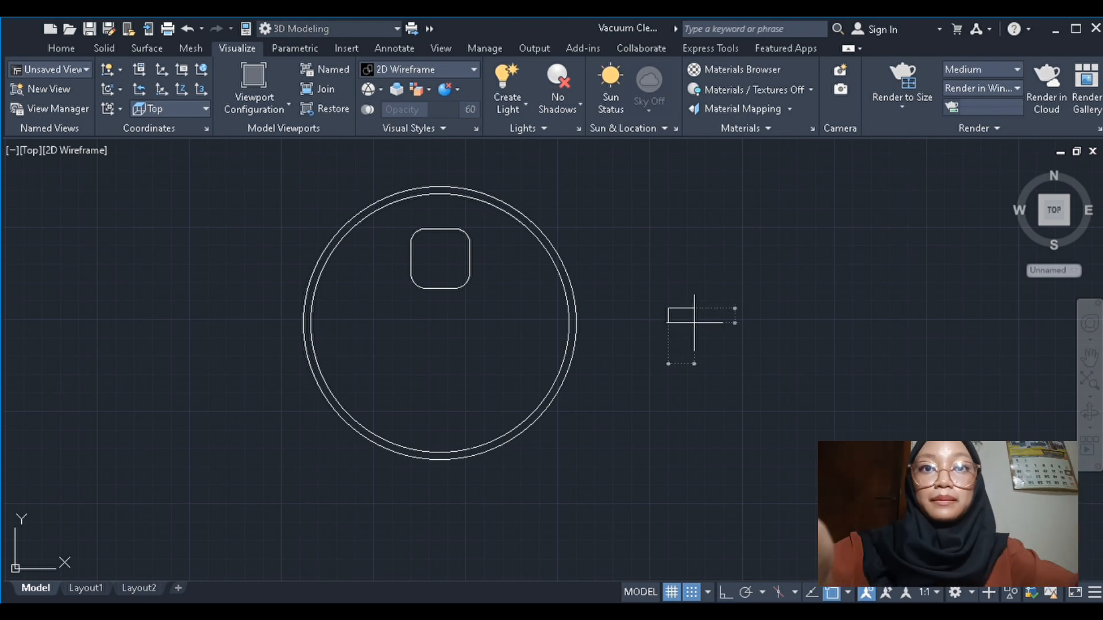
{"action": "type", "text": "2,3"}
{"action": "key", "text": "Return"}
Rotate the small rectangle a quarter turn about its upper edge's midpoint so its long side runs horizontally
{"action": "left_click", "coordinate": [676, 309]}
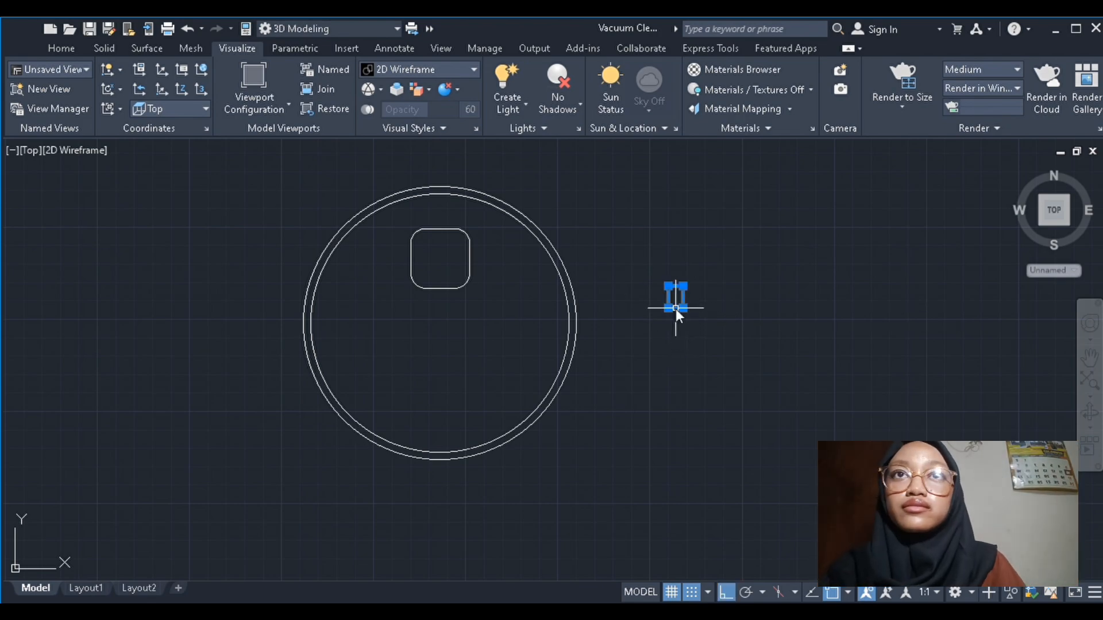
{"action": "type", "text": "ro"}
{"action": "key", "text": "Return"}
{"action": "left_click", "coordinate": [675, 286]}
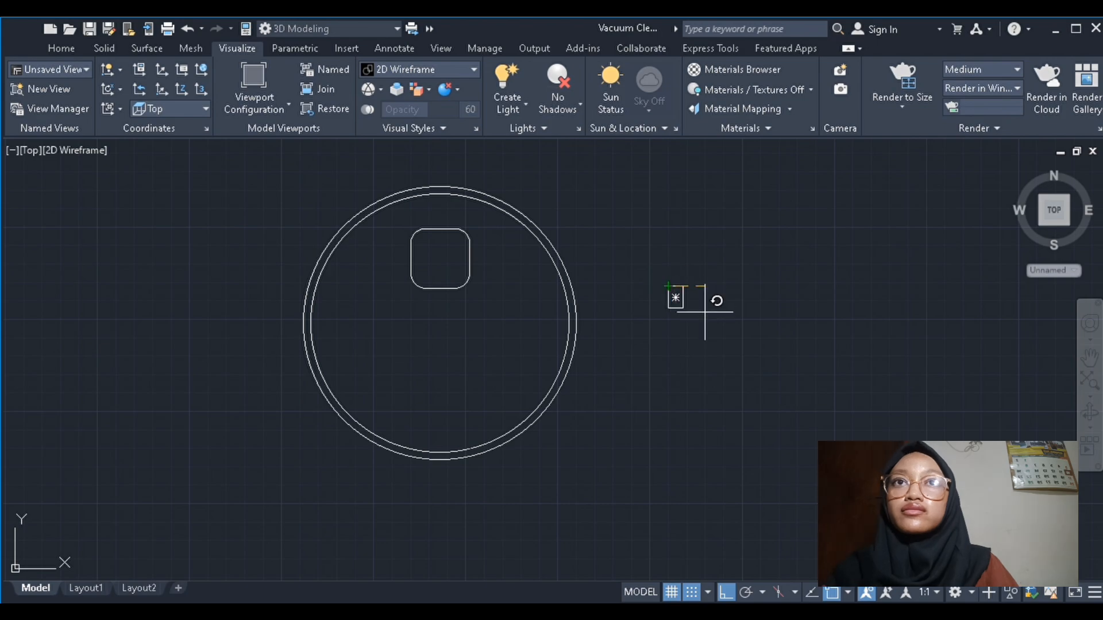
{"action": "left_click", "coordinate": [687, 272]}
Move the small rectangle by its left edge's midpoint onto the inner circle's right quadrant
{"action": "type", "text": "m"}
{"action": "key", "text": "Return"}
{"action": "left_click", "coordinate": [676, 286]}
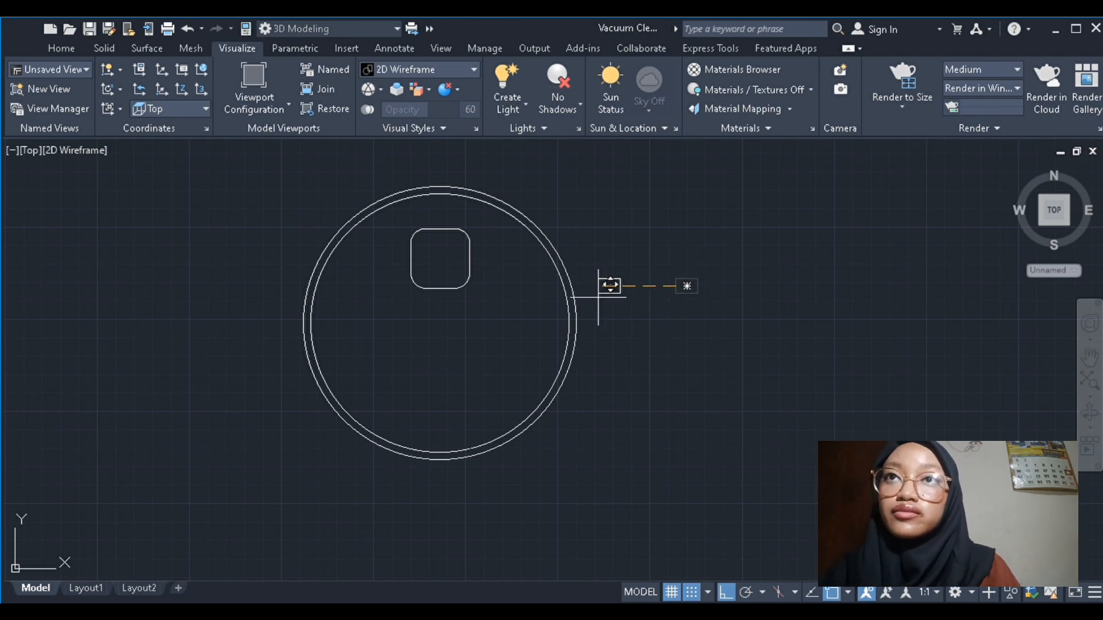
{"action": "left_click", "coordinate": [569, 323]}
Copy the small rectangle from its outer edge's midpoint to the inner circle's left quadrant
{"action": "left_click", "coordinate": [592, 331]}
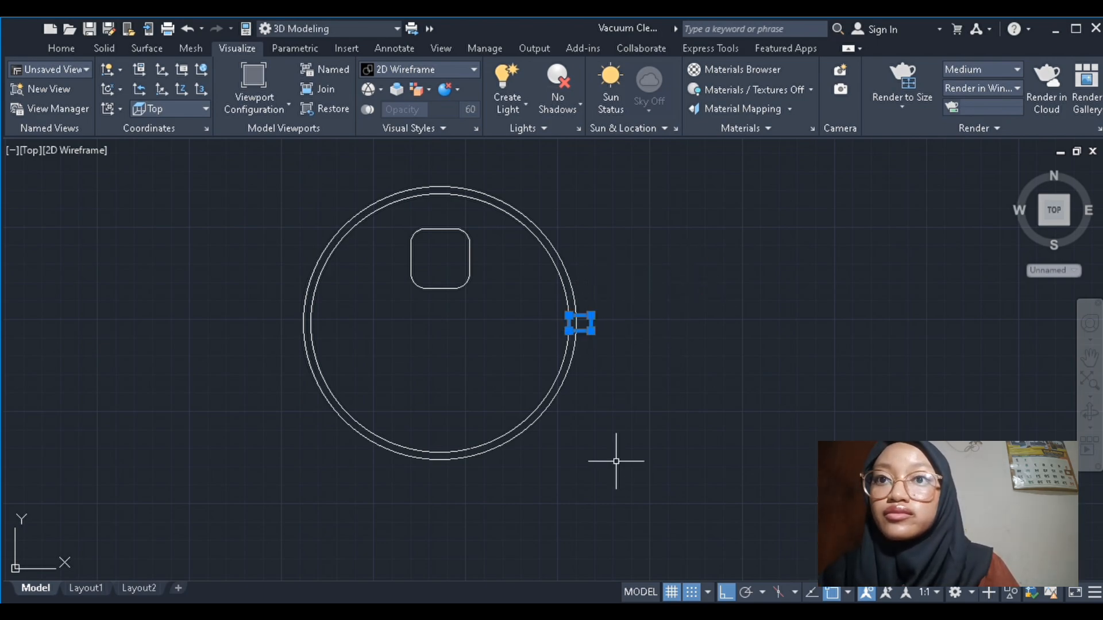
{"action": "type", "text": "co"}
{"action": "key", "text": "Return"}
{"action": "left_click", "coordinate": [591, 323]}
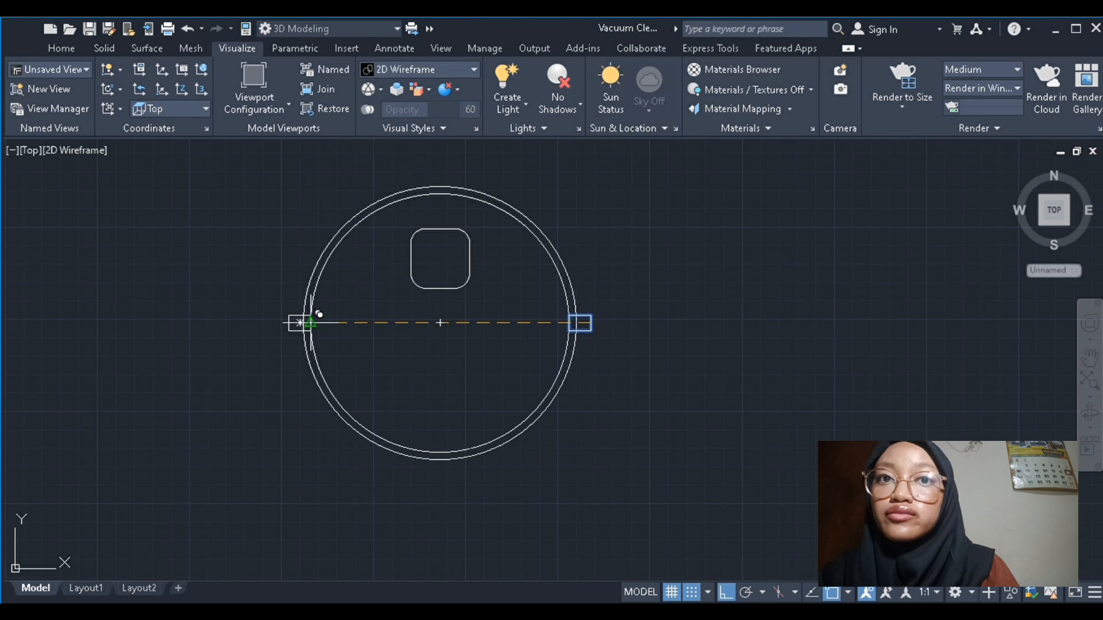
{"action": "left_click", "coordinate": [310, 323]}
{"action": "key", "text": "Return"}
Switch to the SE Isometric view and select the small rectangle on the right side of the cylinders
{"action": "left_click", "coordinate": [92, 295]}
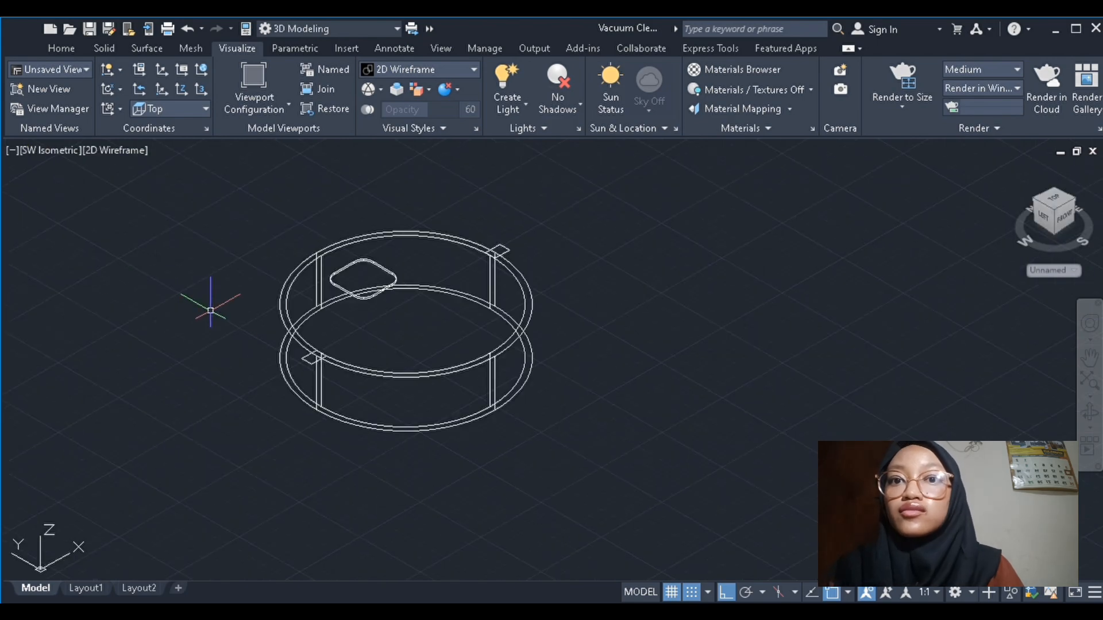
{"action": "left_click", "coordinate": [38, 152]}
{"action": "left_click", "coordinate": [107, 319]}
{"action": "scroll", "coordinate": [719, 538], "scroll_direction": "up", "scroll_amount": 3}
{"action": "middle_click_drag", "start_coordinate": [719, 537], "coordinate": [559, 448]}
{"action": "left_click", "coordinate": [544, 249]}
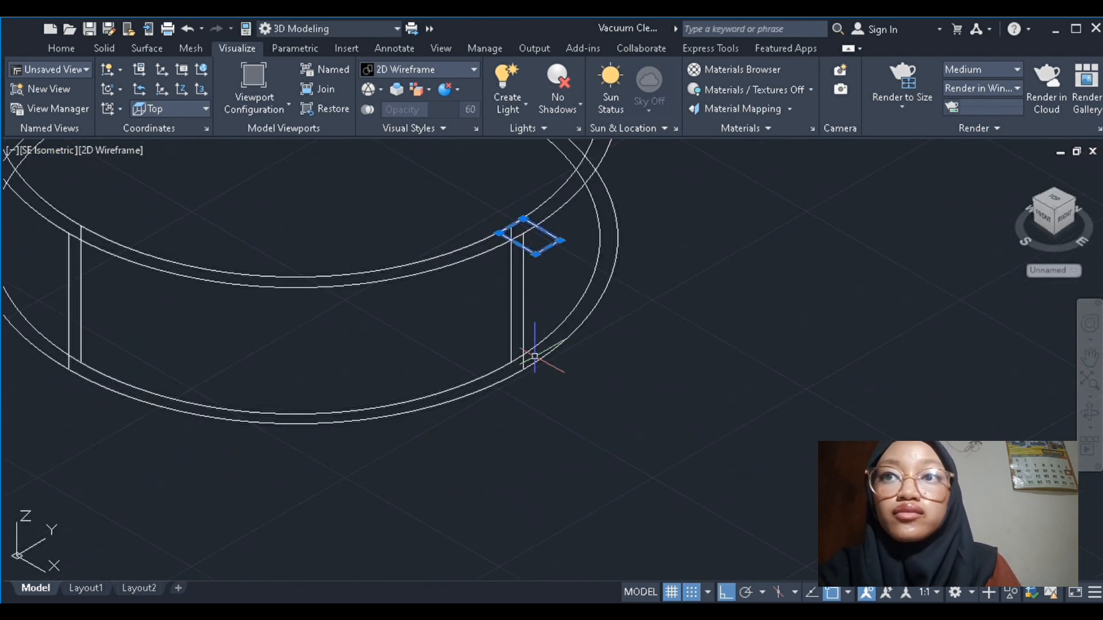
Extrude the two small rectangles on opposite sides of the rim downward through the full height of the round body
{"action": "type", "text": "ext"}
{"action": "key", "text": "Return"}
{"action": "left_click", "coordinate": [532, 365]}
{"action": "scroll", "coordinate": [551, 345], "scroll_direction": "down", "scroll_amount": 5}
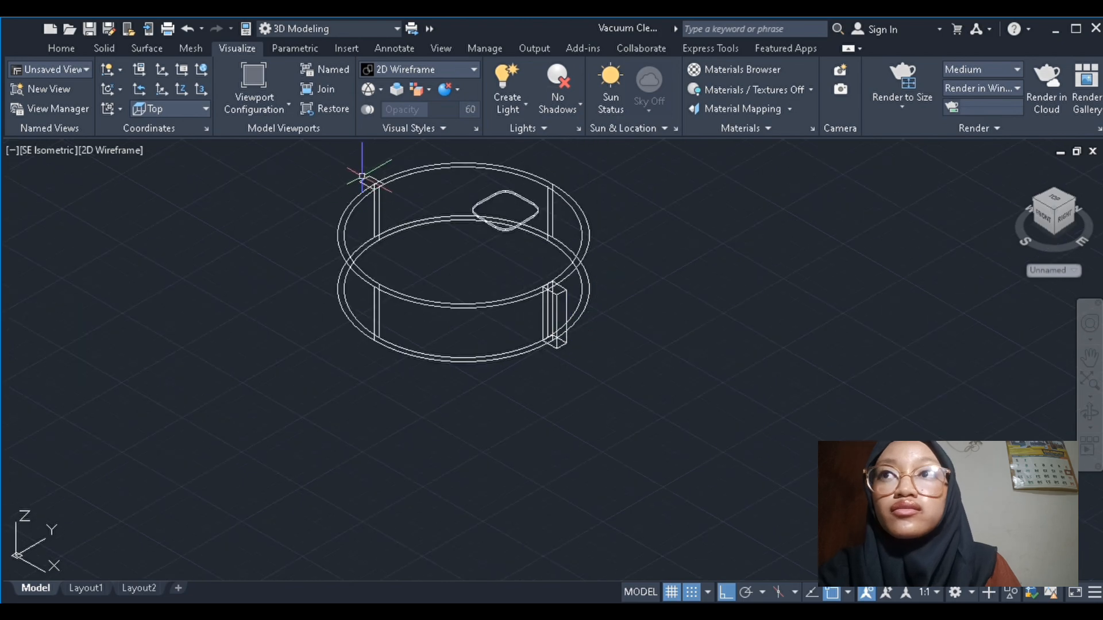
{"action": "type", "text": "ext"}
{"action": "key", "text": "Return"}
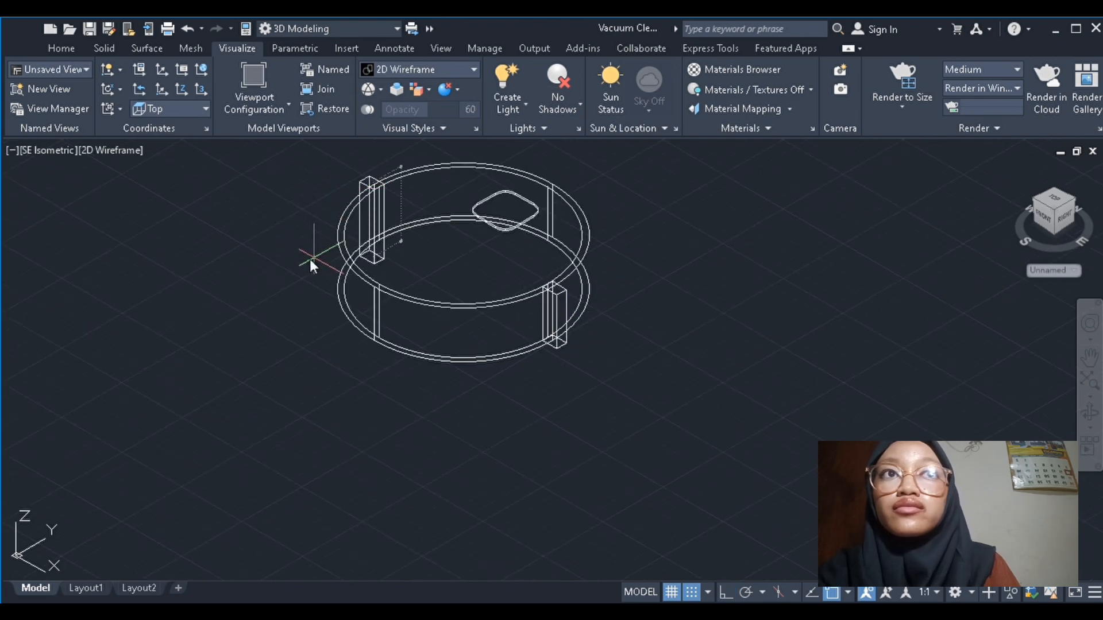
{"action": "key", "text": "Return"}
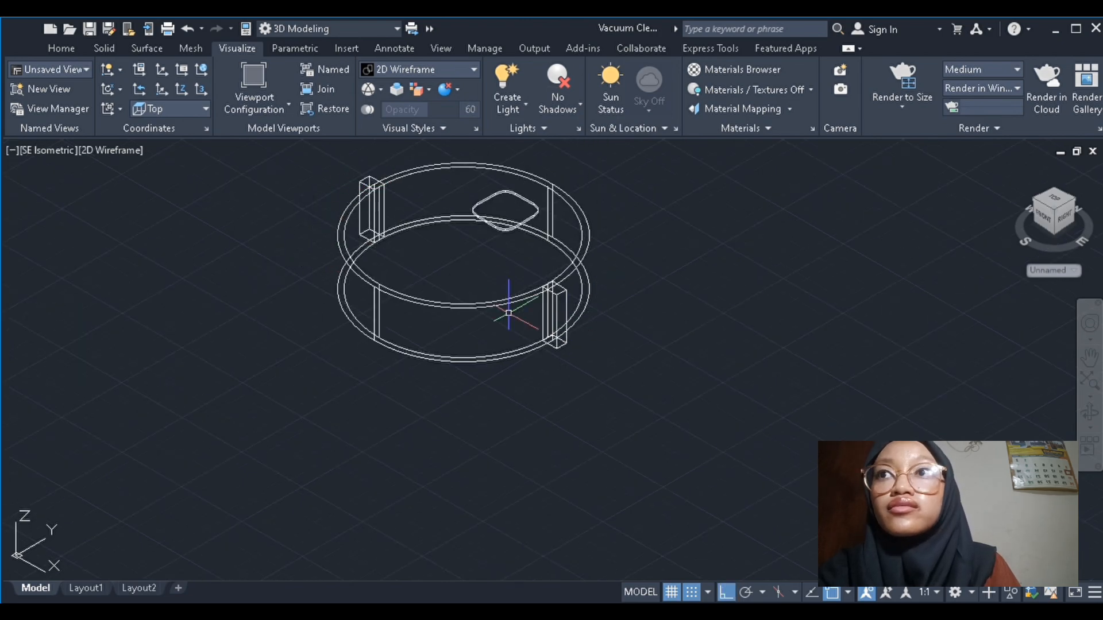
Create a circle concentric with the body's top face and slightly larger than its outer rim
{"action": "left_click", "coordinate": [527, 350]}
{"action": "scroll", "coordinate": [376, 311], "scroll_direction": "up", "scroll_amount": 2}
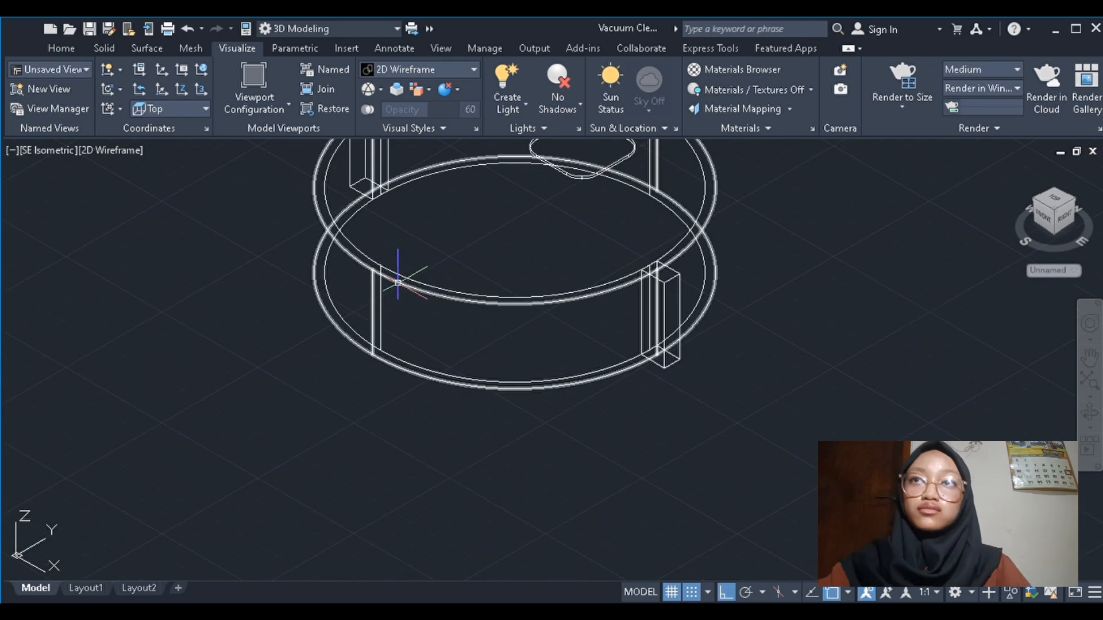
{"action": "key", "text": "Escape"}
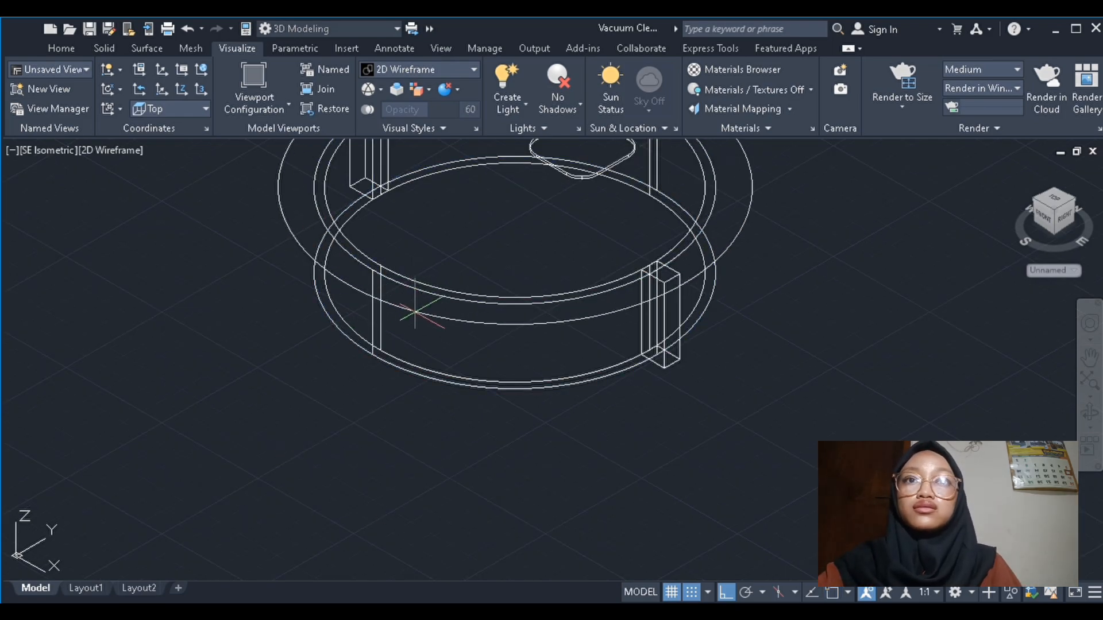
{"action": "left_click", "coordinate": [422, 291]}
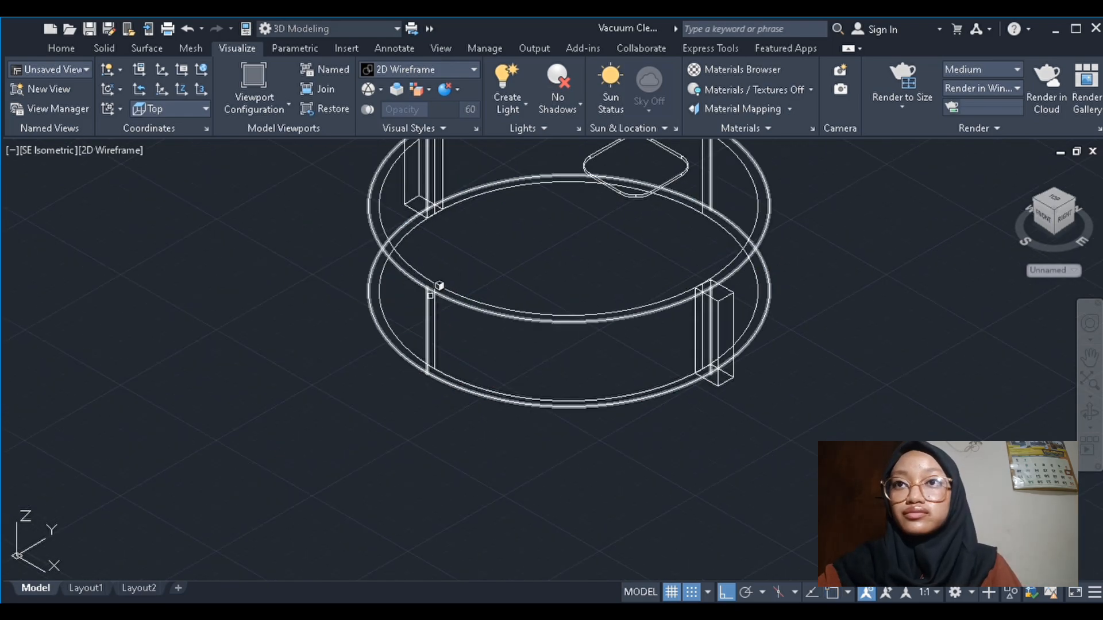
{"action": "left_click", "coordinate": [439, 286]}
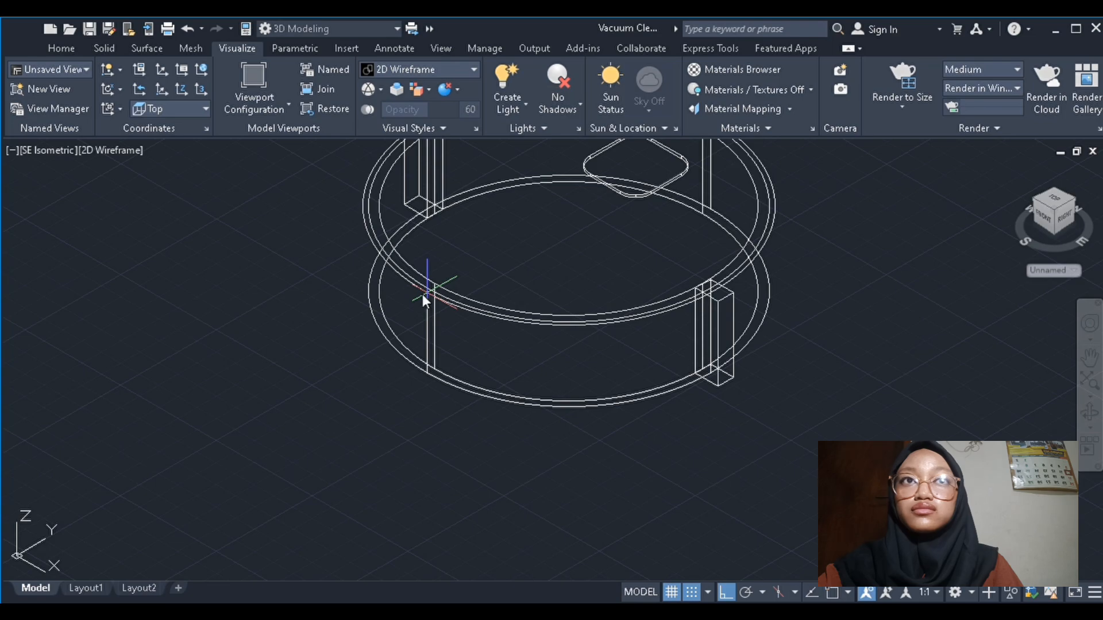
{"action": "key", "text": "Escape"}
Try extruding the new outer circle down to the body's bottom edge, and undo that extrusion
{"action": "left_click", "coordinate": [446, 303]}
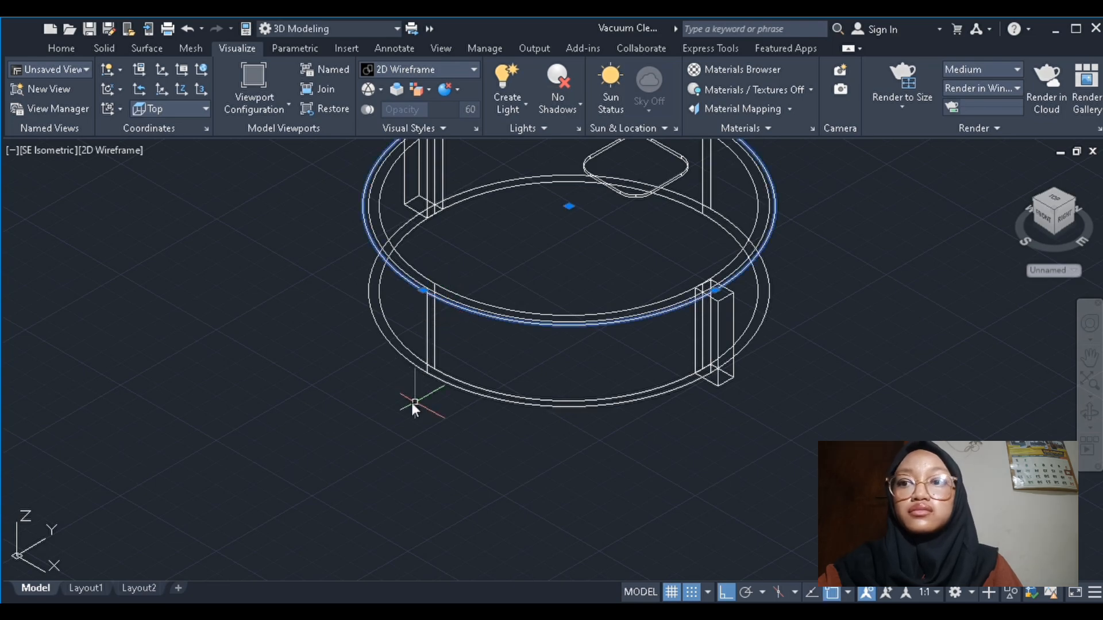
{"action": "key", "text": "Return"}
{"action": "left_click", "coordinate": [427, 372]}
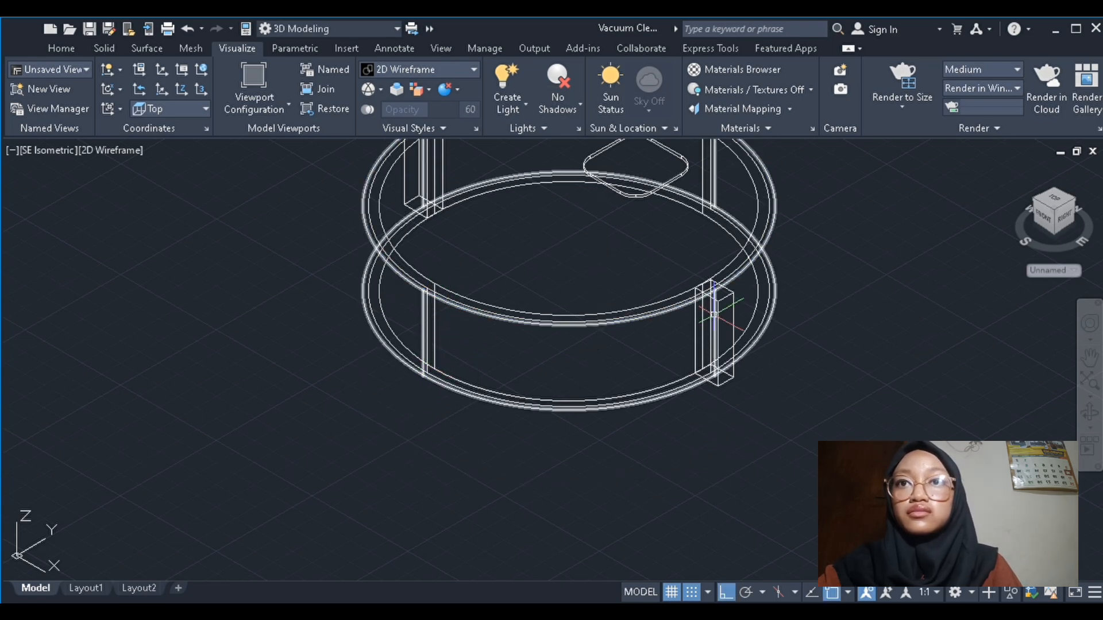
{"action": "left_click", "coordinate": [187, 28]}
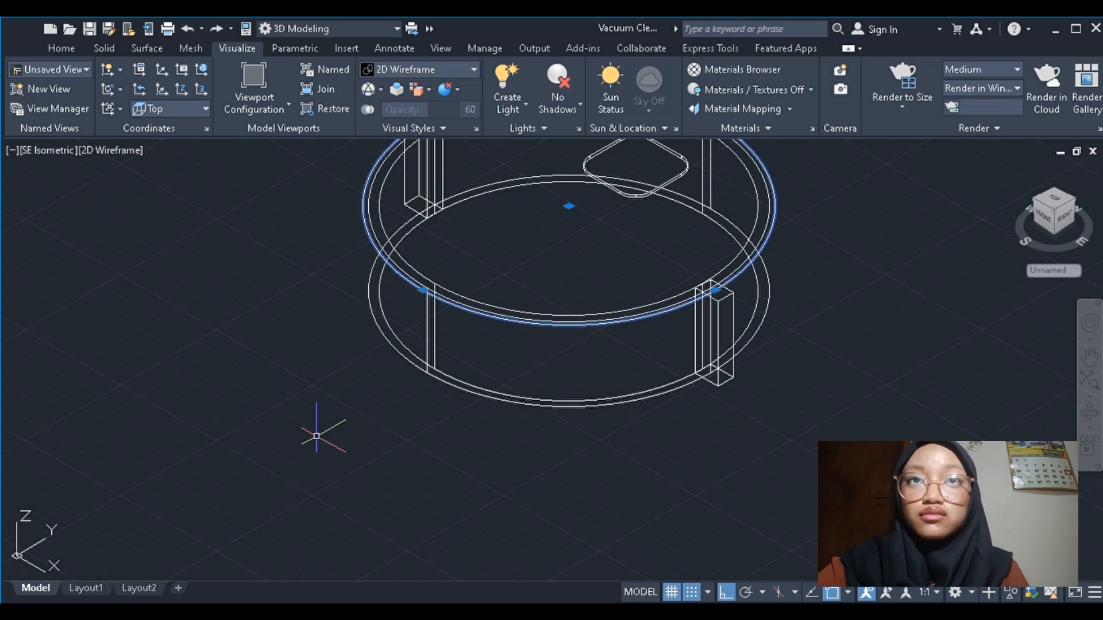
Extrude the outer circle downward slightly less than the body's height, and center the result vertically on the body in the Front view
{"action": "key", "text": "Return"}
{"action": "left_click", "coordinate": [344, 368]}
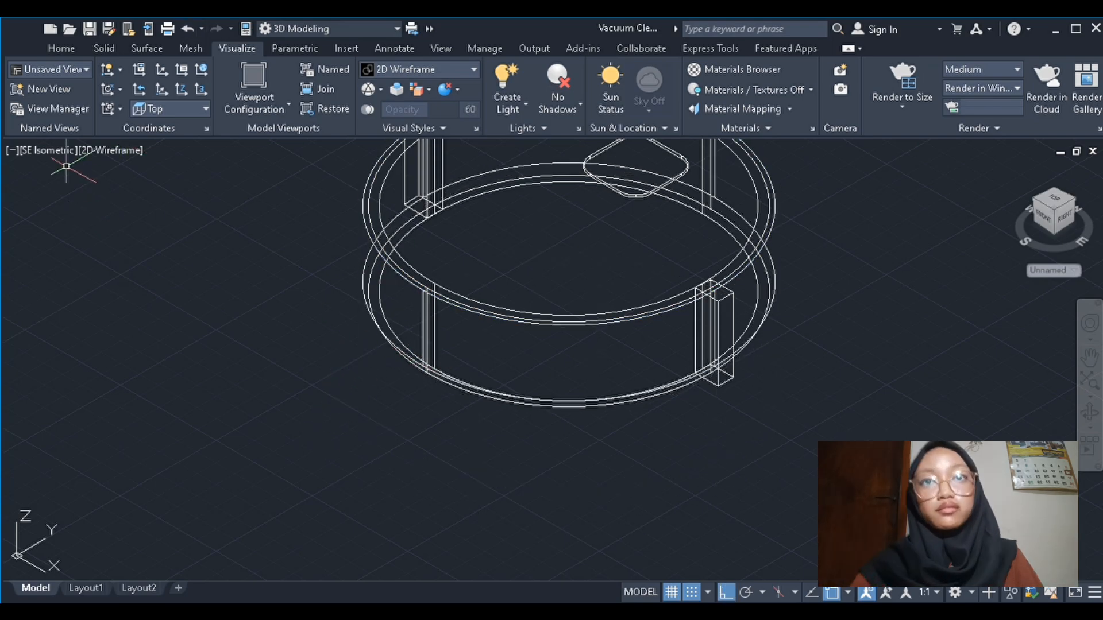
{"action": "left_click", "coordinate": [60, 151]}
{"action": "left_click", "coordinate": [160, 322]}
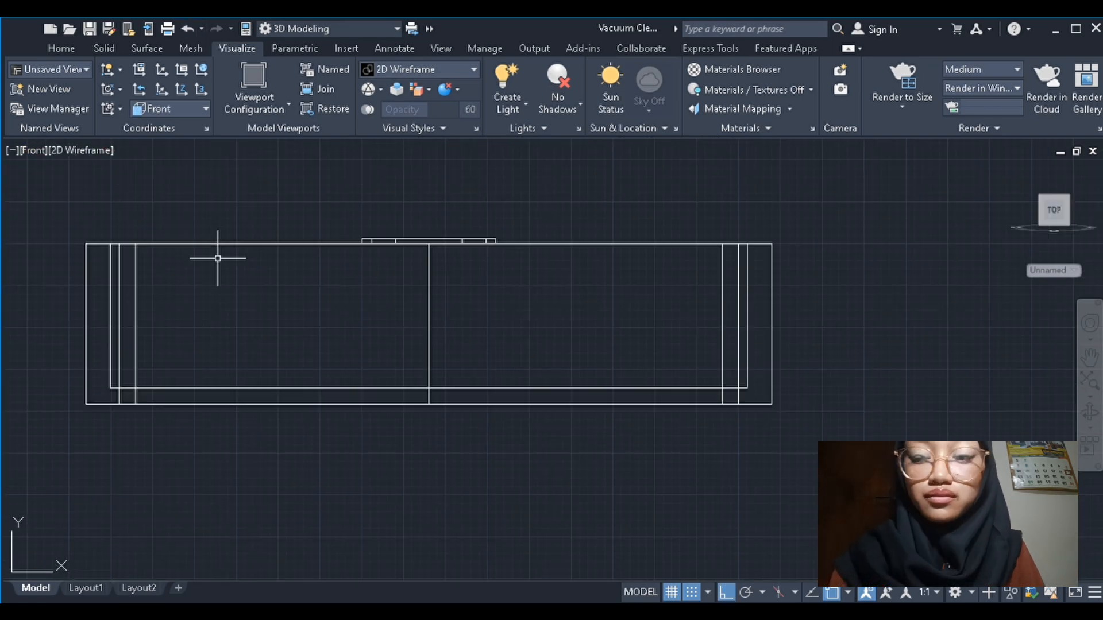
{"action": "left_click", "coordinate": [245, 386]}
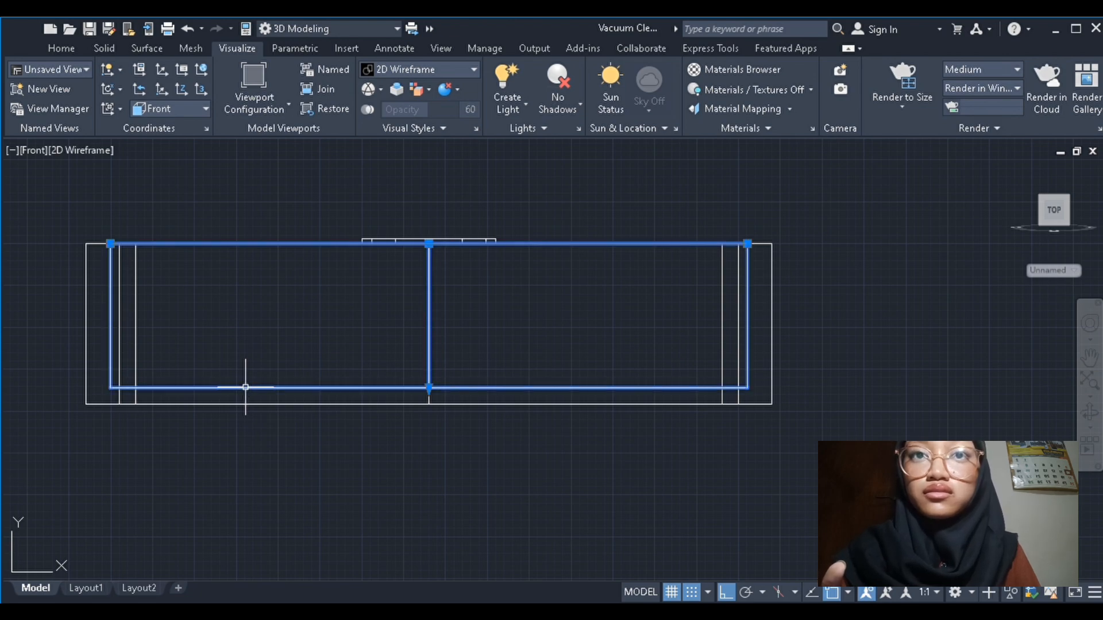
{"action": "key", "text": "Escape"}
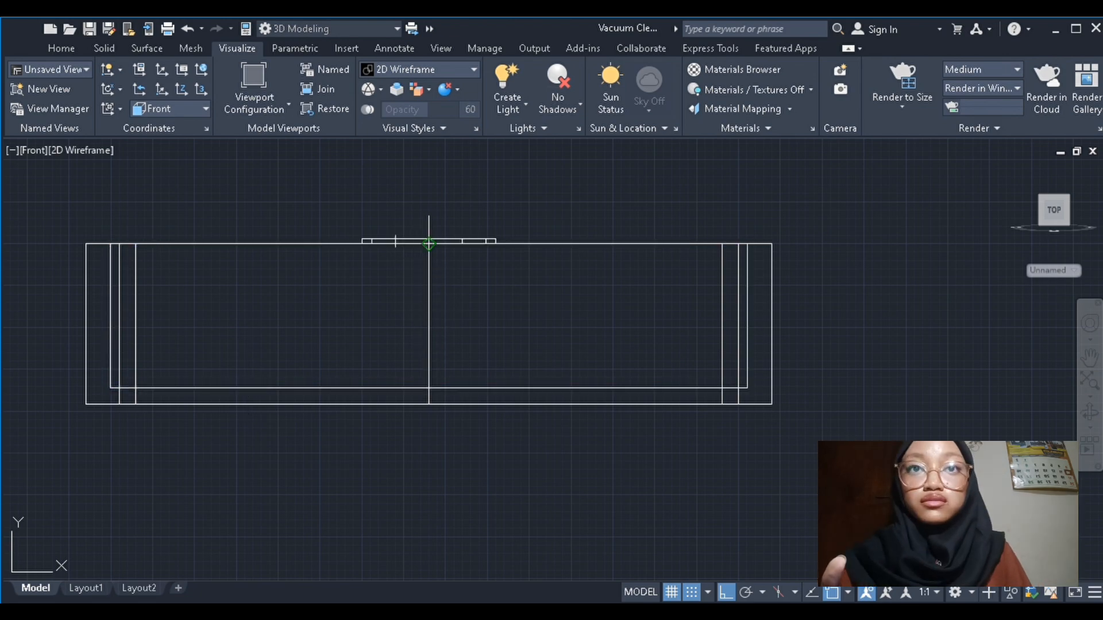
{"action": "left_click", "coordinate": [430, 338]}
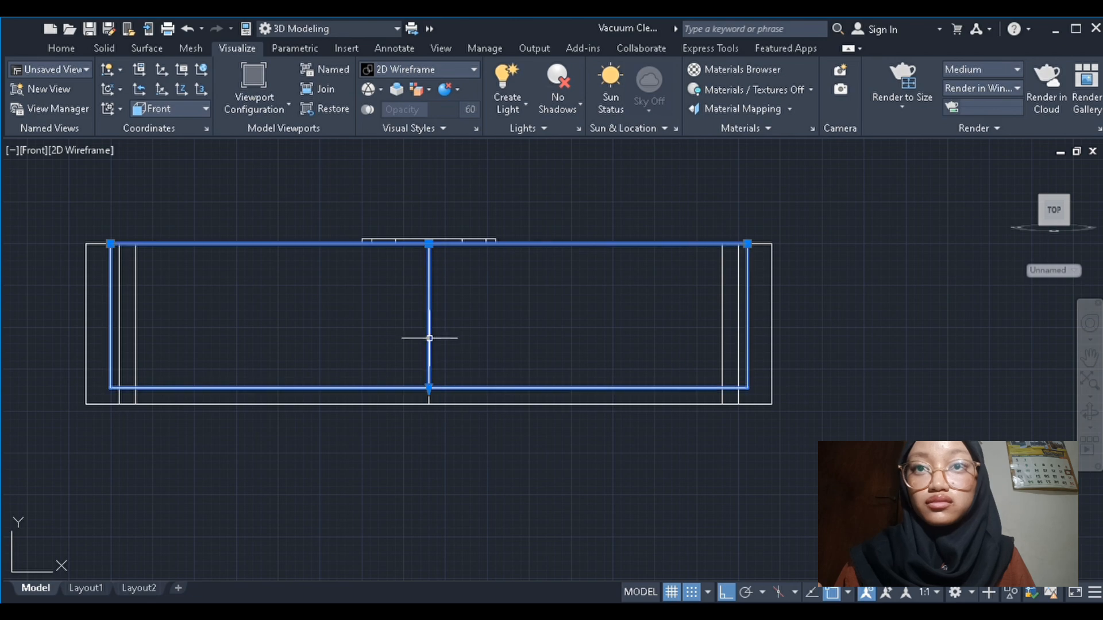
{"action": "key", "text": "Escape"}
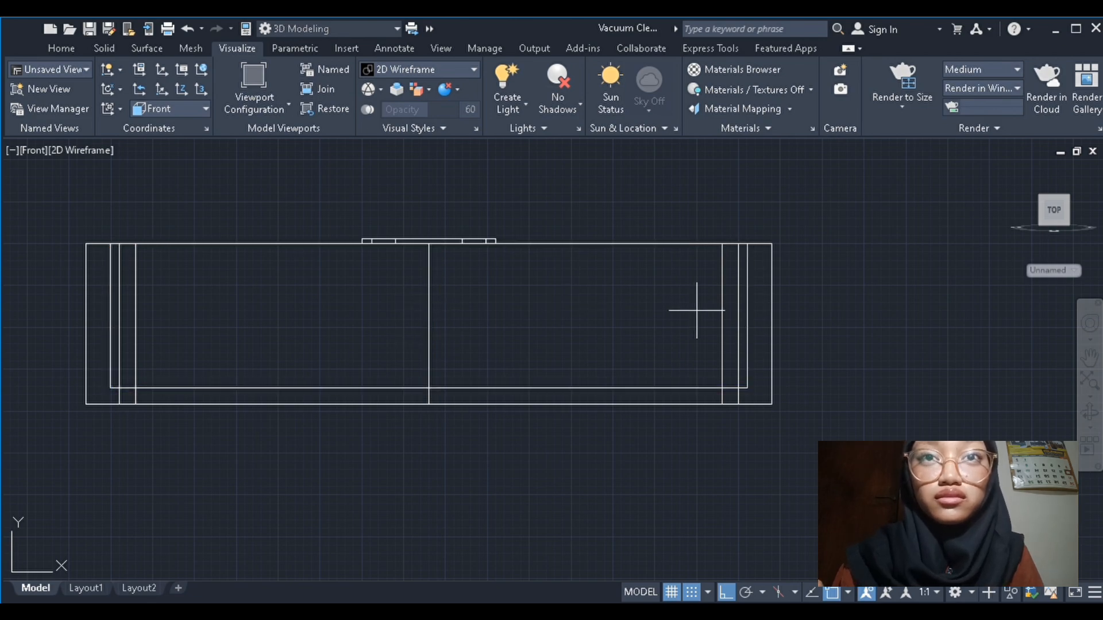
{"action": "left_click", "coordinate": [425, 318]}
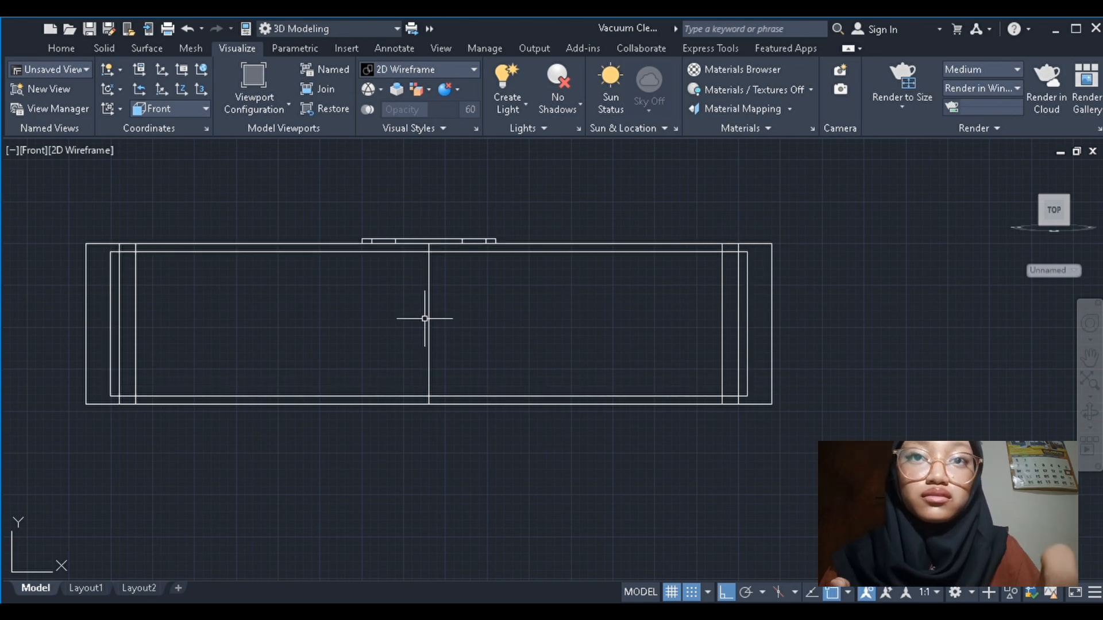
Set the viewport to the SE Isometric view of the whole body
{"action": "left_click", "coordinate": [35, 150]}
{"action": "left_click", "coordinate": [54, 253]}
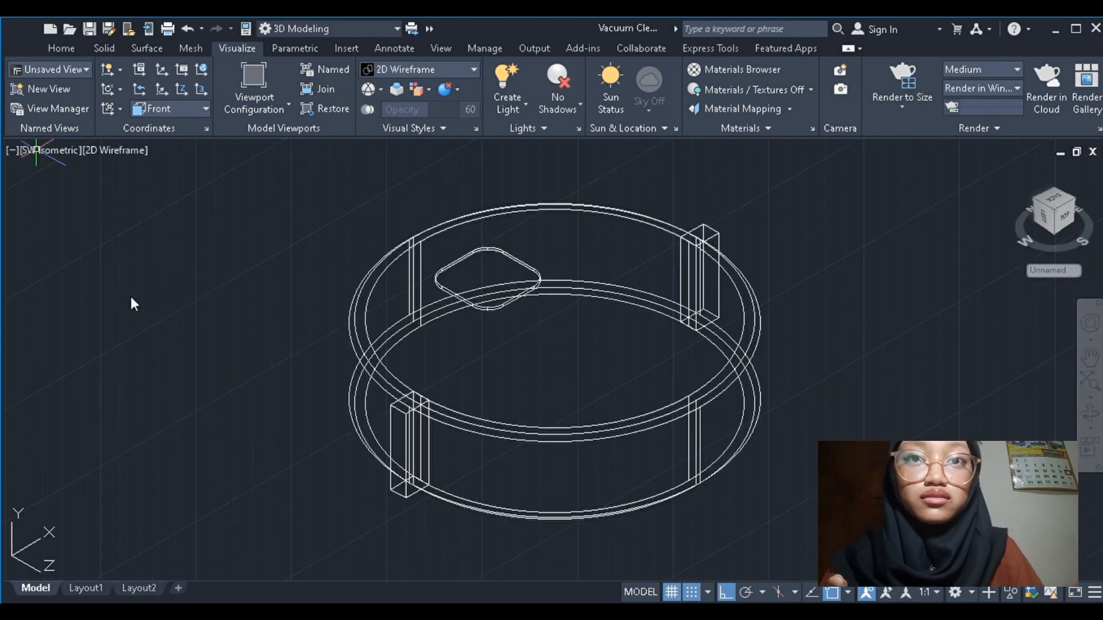
{"action": "left_click", "coordinate": [109, 323]}
{"action": "middle_click_drag", "start_coordinate": [441, 549], "coordinate": [322, 460]}
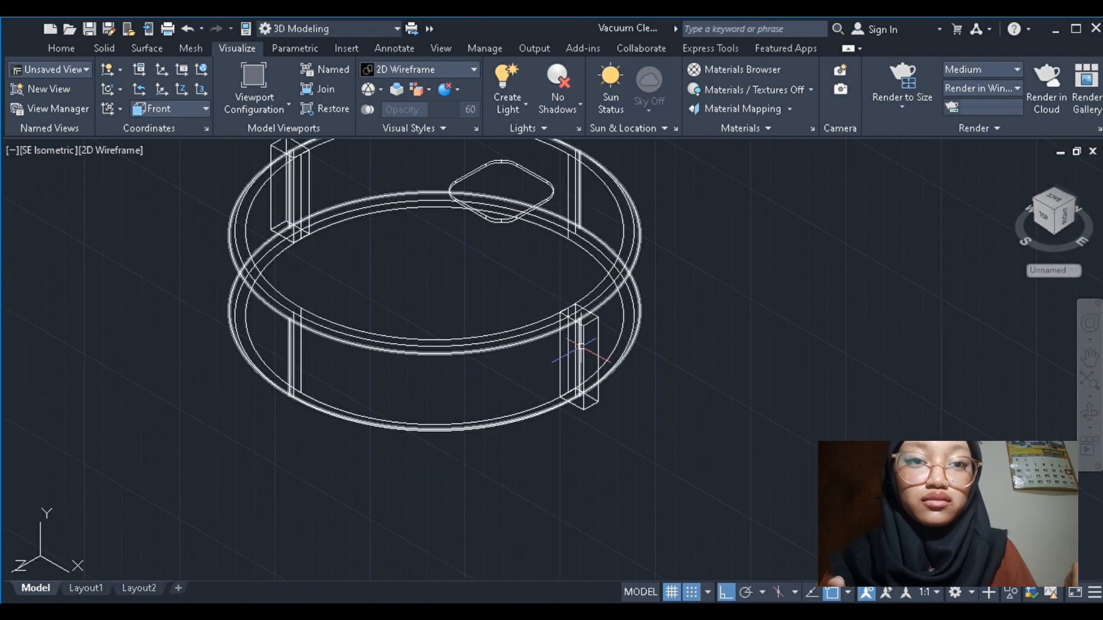
{"action": "left_click", "coordinate": [585, 379]}
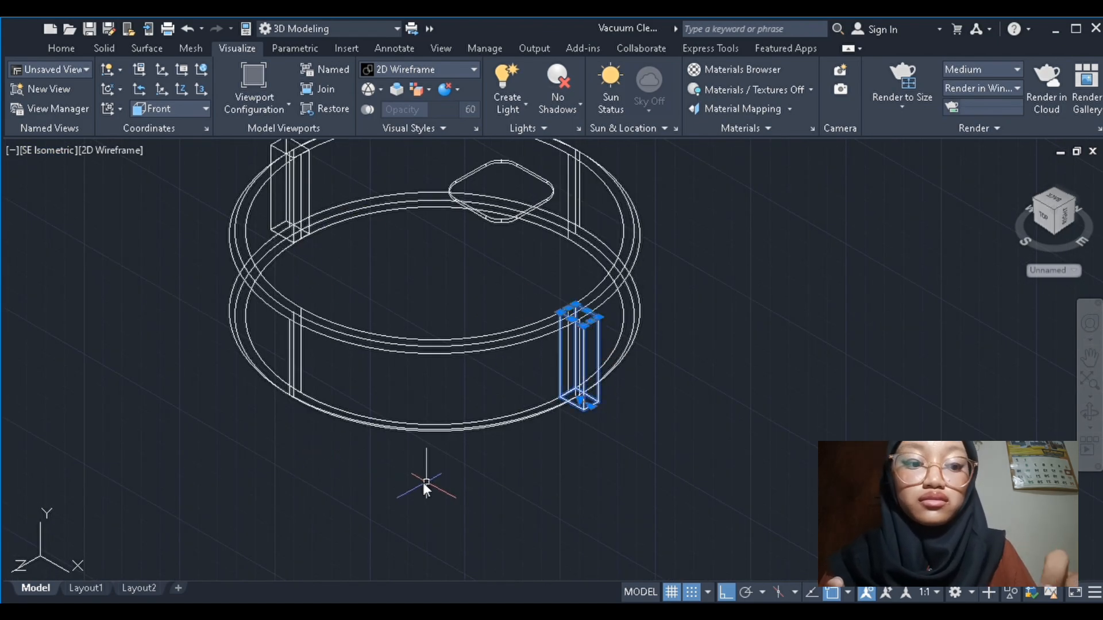
{"action": "type", "text": "co"}
{"action": "key", "text": "Return"}
{"action": "left_click", "coordinate": [573, 308]}
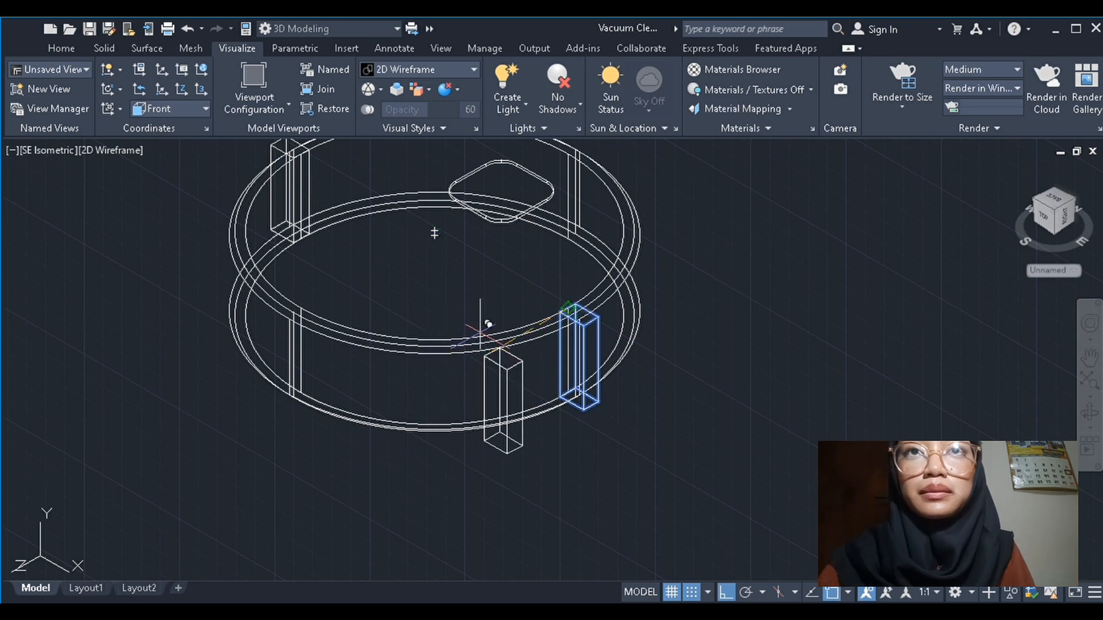
{"action": "key", "text": "Escape"}
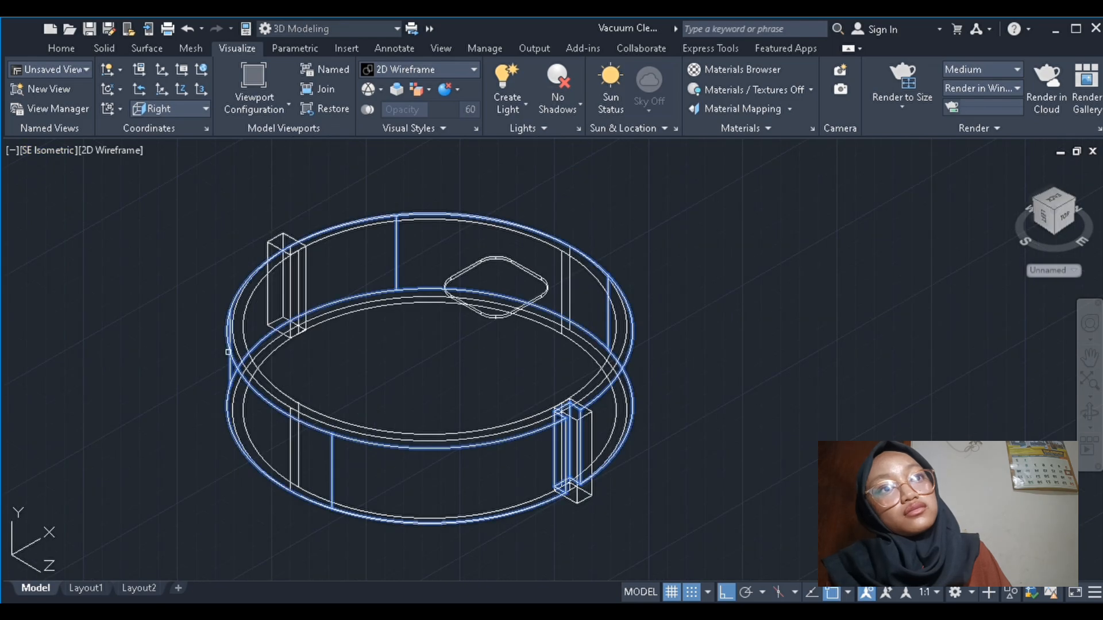
Subtract the two boxes at the rim from the inner body and the outer shell
{"action": "left_click", "coordinate": [234, 345]}
{"action": "left_click", "coordinate": [244, 337]}
{"action": "key", "text": "Return"}
{"action": "left_click", "coordinate": [268, 316]}
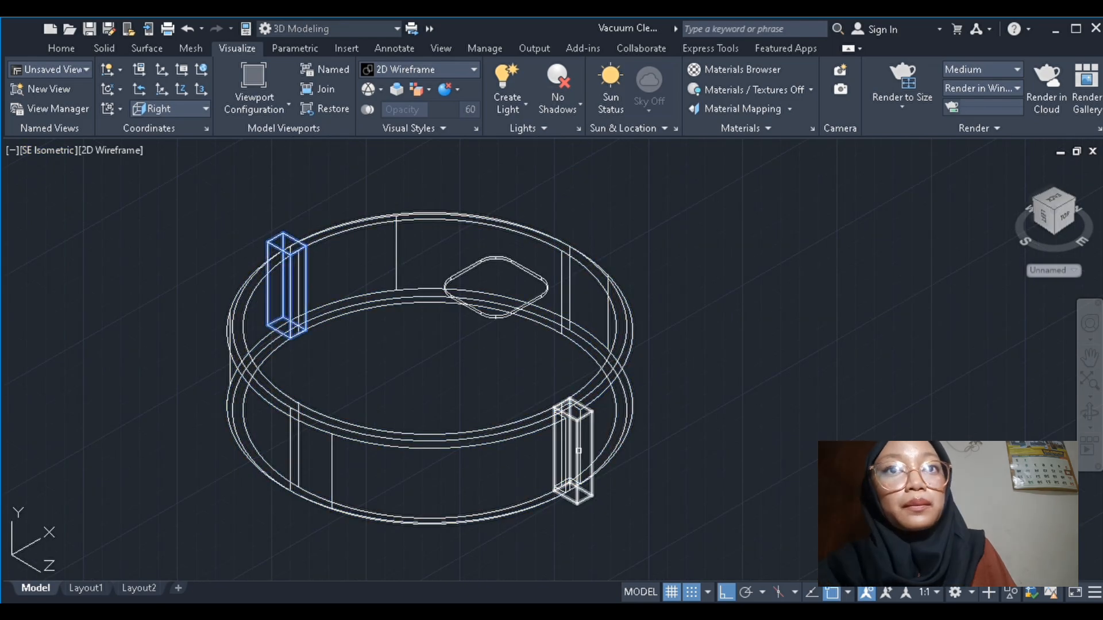
{"action": "left_click", "coordinate": [578, 451]}
{"action": "key", "text": "Return"}
Check the rim notches in the Conceptual visual style, and undo both the style change and the subtraction
{"action": "left_click", "coordinate": [115, 150]}
{"action": "left_click", "coordinate": [138, 200]}
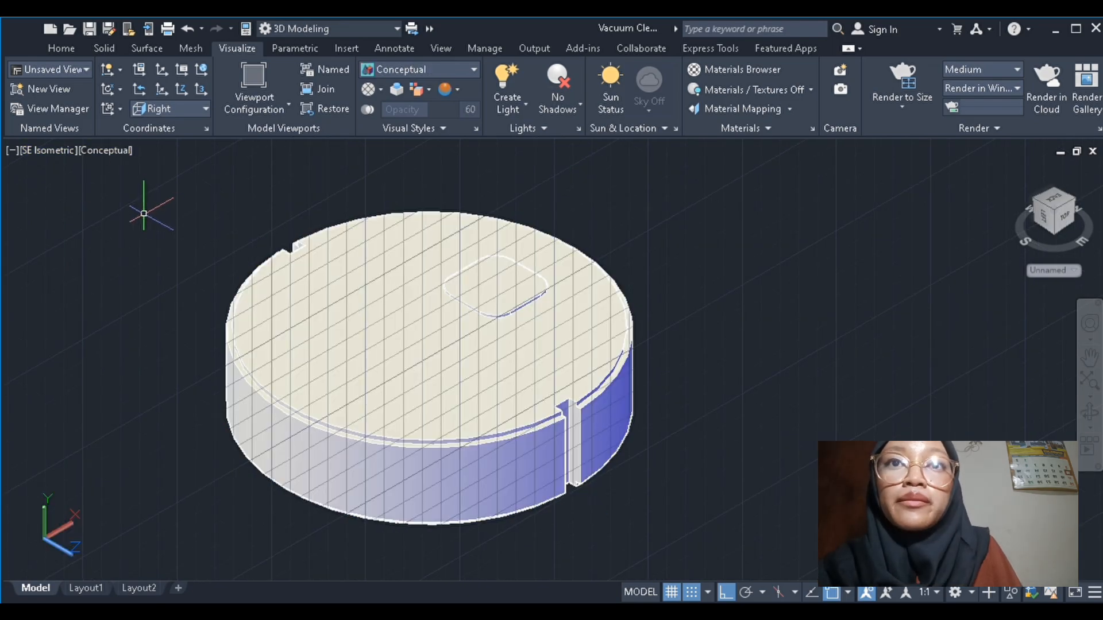
{"action": "left_click", "coordinate": [188, 30]}
{"action": "left_click", "coordinate": [189, 30]}
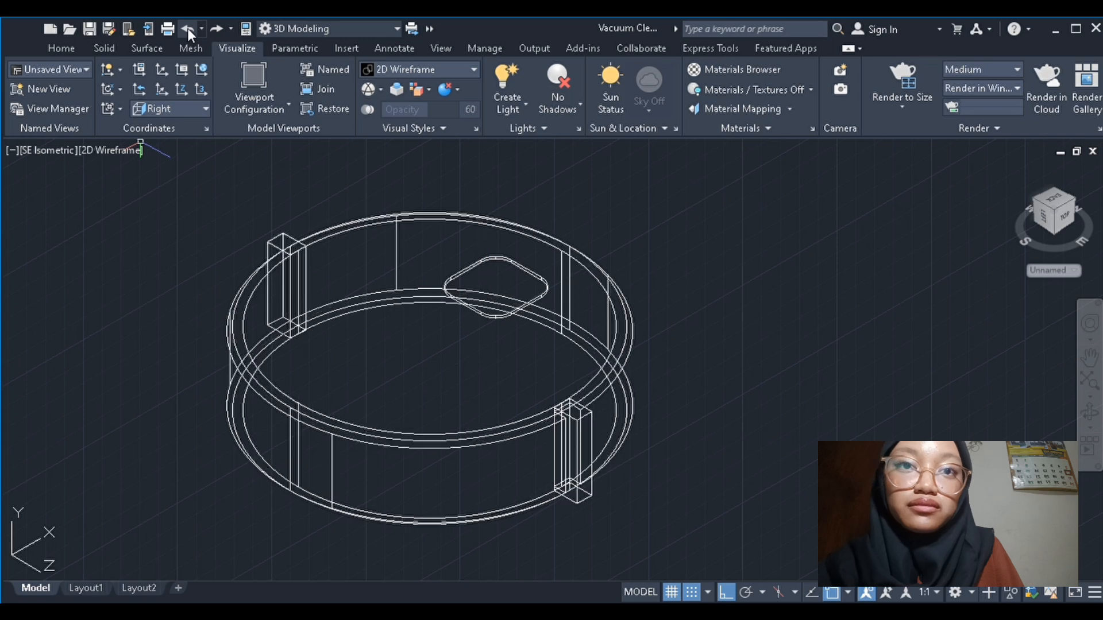
Select the outer shell and the inner body in turn for assigning materials from the Materials Browser
{"action": "left_click", "coordinate": [408, 447]}
{"action": "key", "text": "Return"}
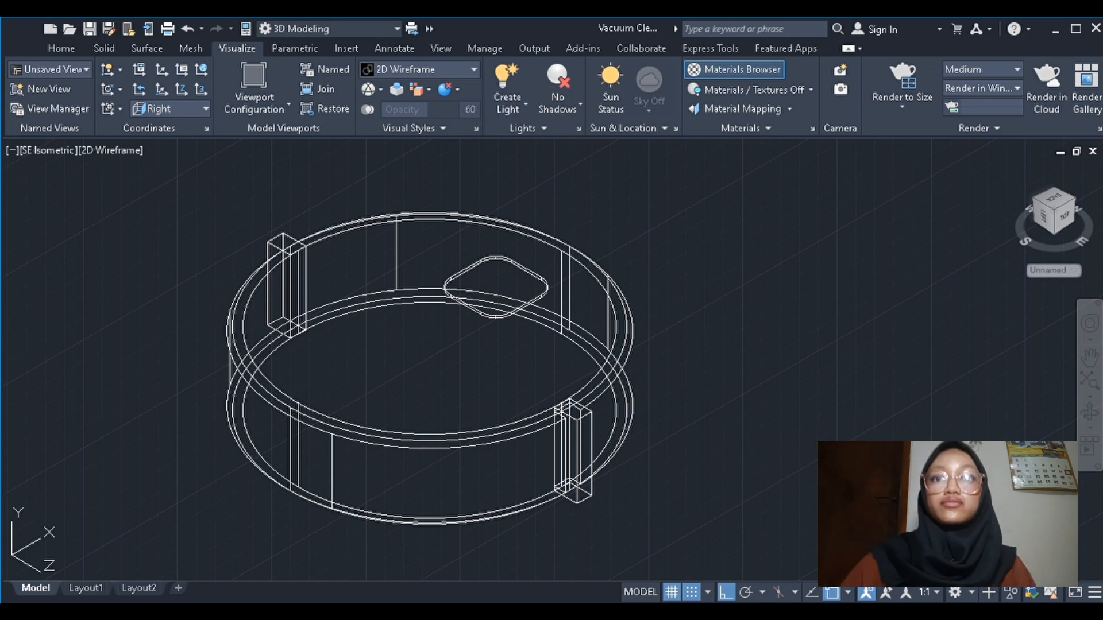
{"action": "left_click", "coordinate": [550, 500]}
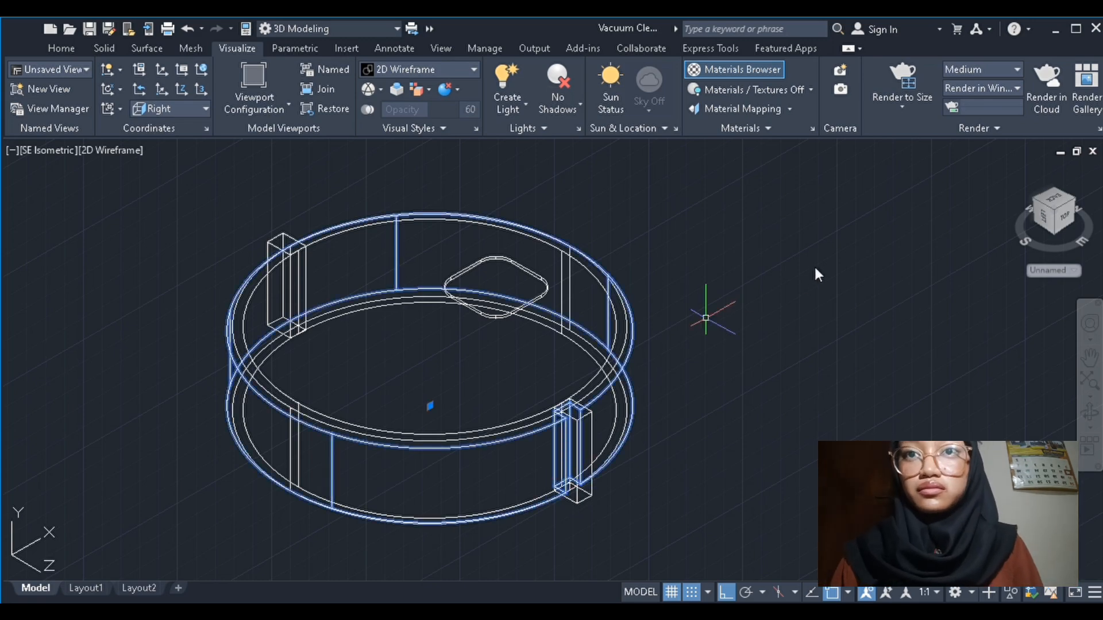
{"action": "key", "text": "Escape"}
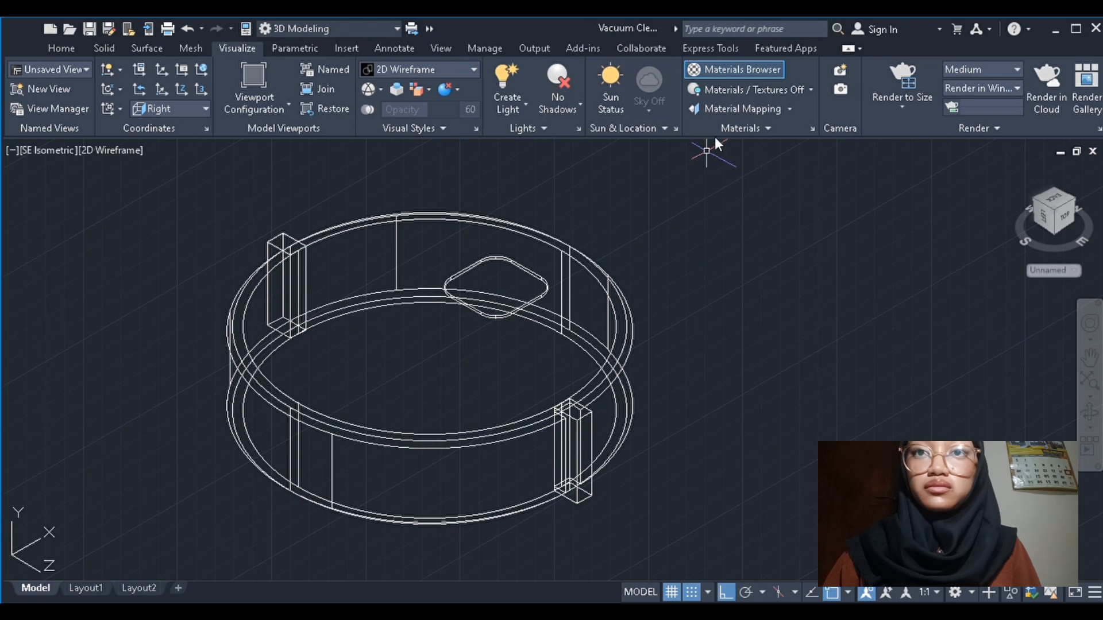
{"action": "left_click", "coordinate": [623, 313]}
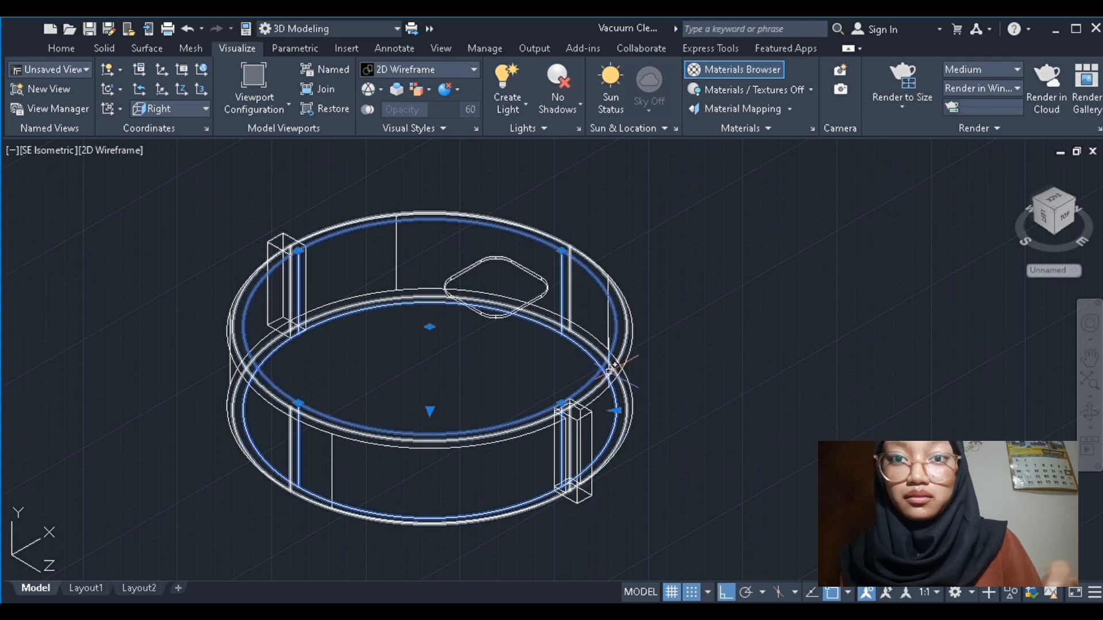
{"action": "key", "text": "Escape"}
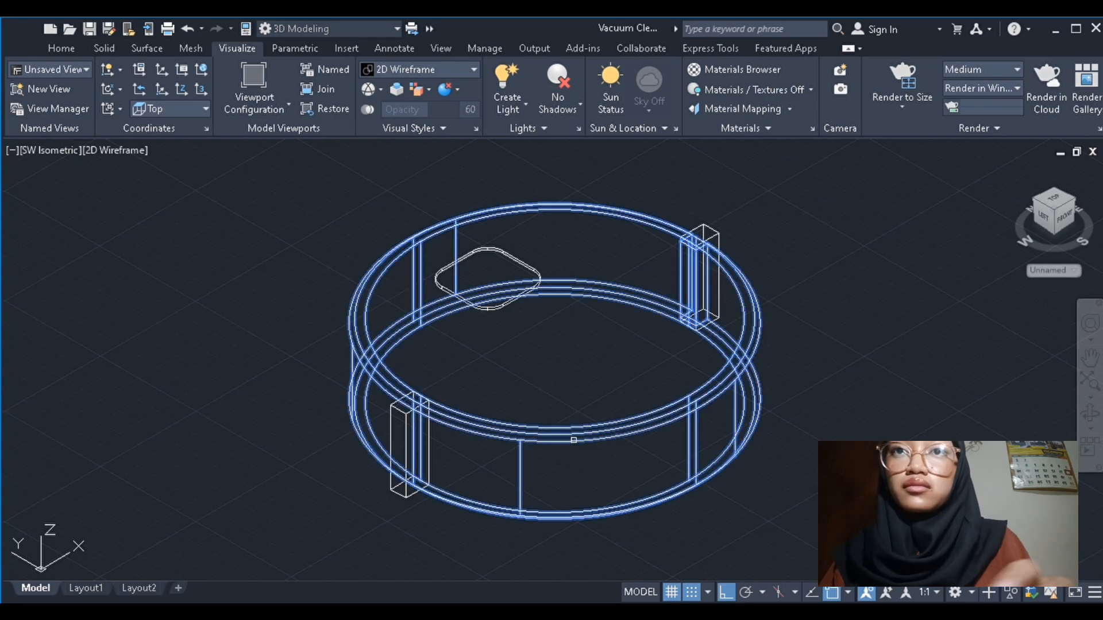
Subtract the rim boxes from the inner body and outer shell, and check the notched model in the Realistic style
{"action": "left_click", "coordinate": [406, 421]}
{"action": "key", "text": "Return"}
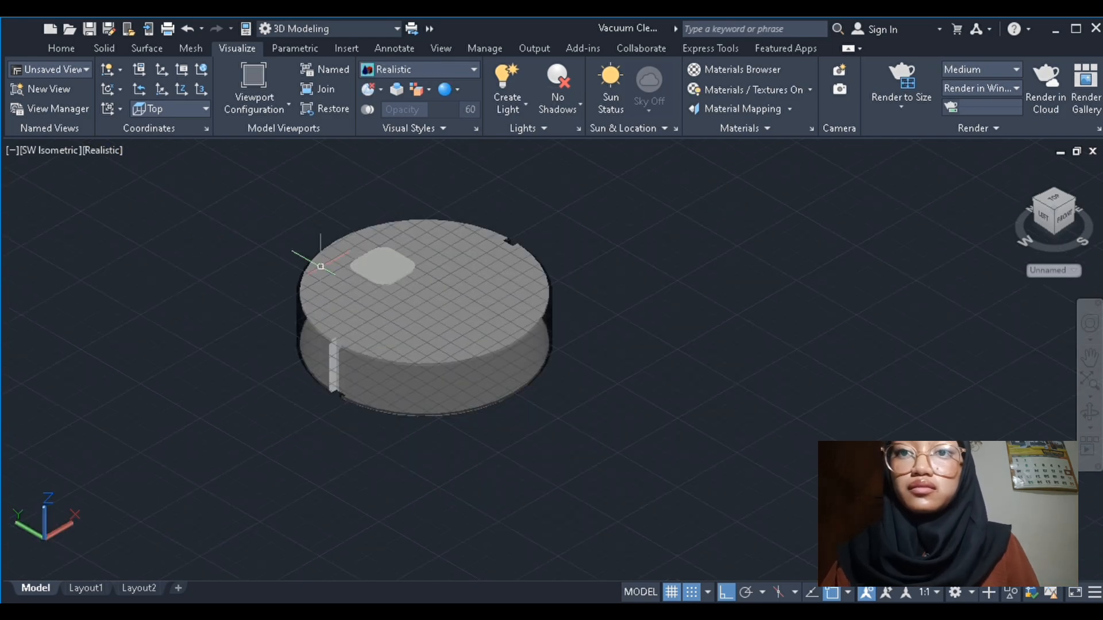
{"action": "scroll", "coordinate": [566, 339], "scroll_direction": "up", "scroll_amount": 3}
{"action": "scroll", "coordinate": [566, 338], "scroll_direction": "down", "scroll_amount": 4}
{"action": "left_click", "coordinate": [395, 273]}
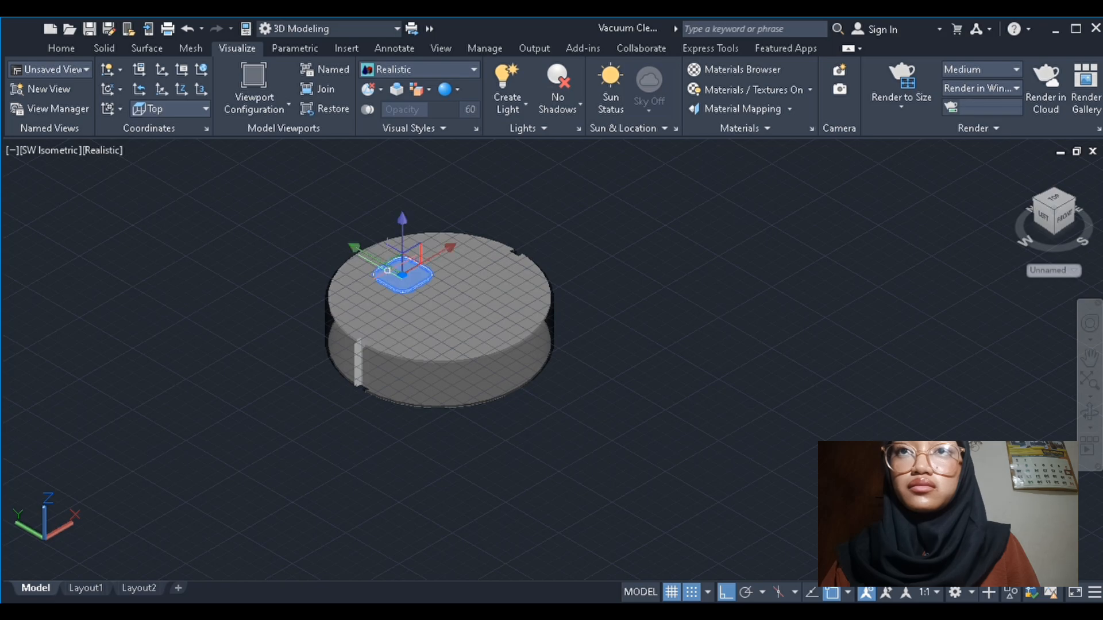
{"action": "key", "text": "Escape"}
Display the model in the 2D Wireframe visual style and leave the rounded button on top deselected
{"action": "left_click", "coordinate": [103, 153]}
{"action": "left_click", "coordinate": [170, 191]}
{"action": "left_click", "coordinate": [394, 290]}
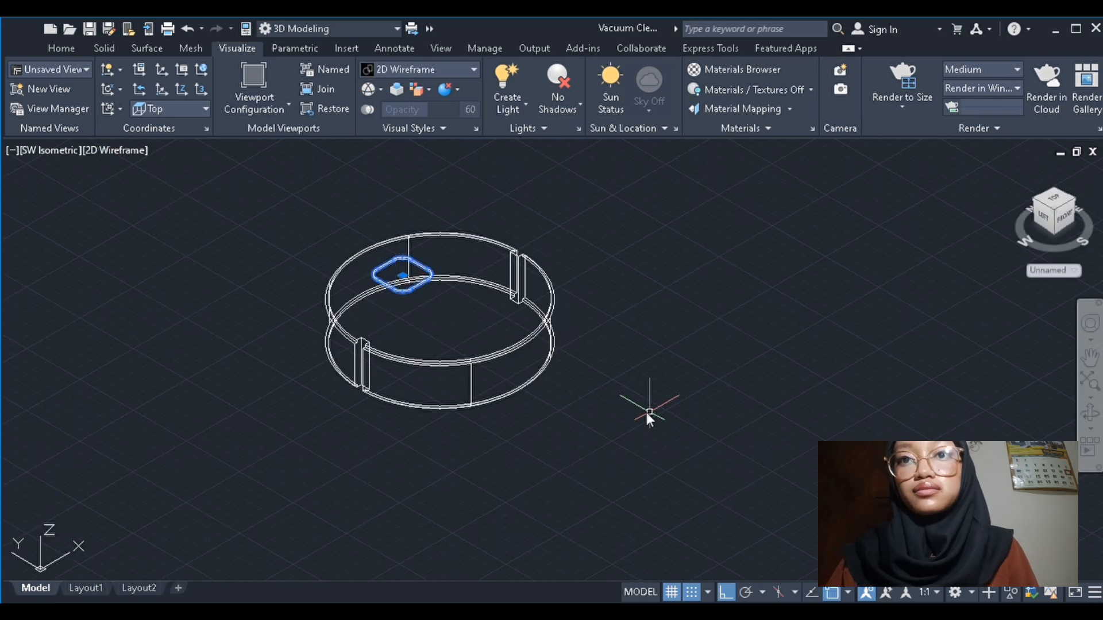
{"action": "key", "text": "Escape"}
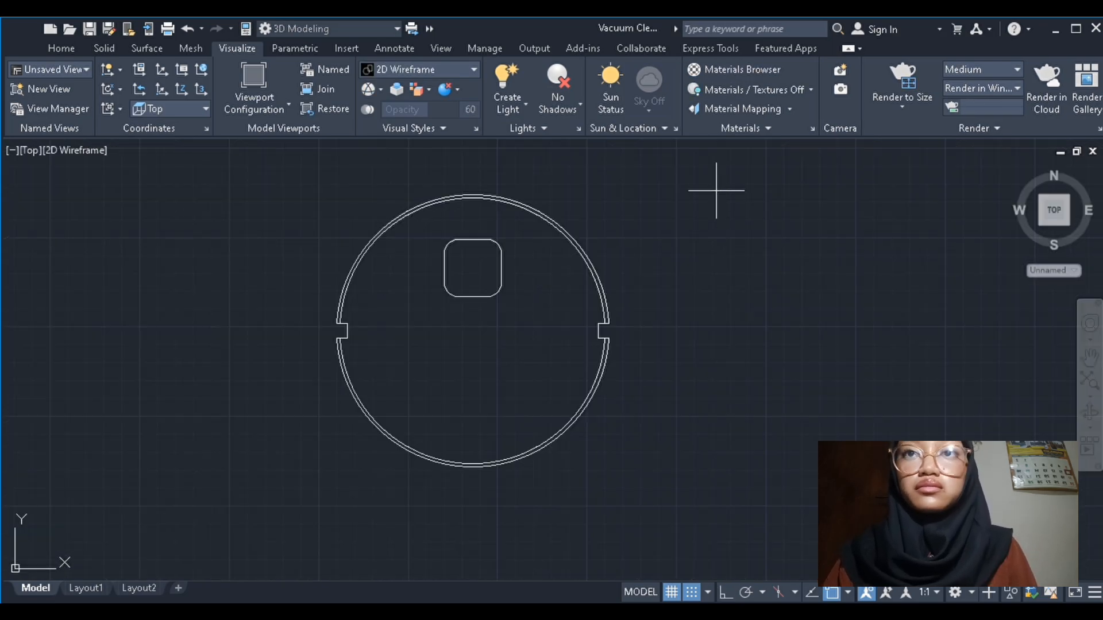
Draw a trial rectangle beside the round vacuum body in the Top view, and undo it
{"action": "left_click", "coordinate": [716, 191]}
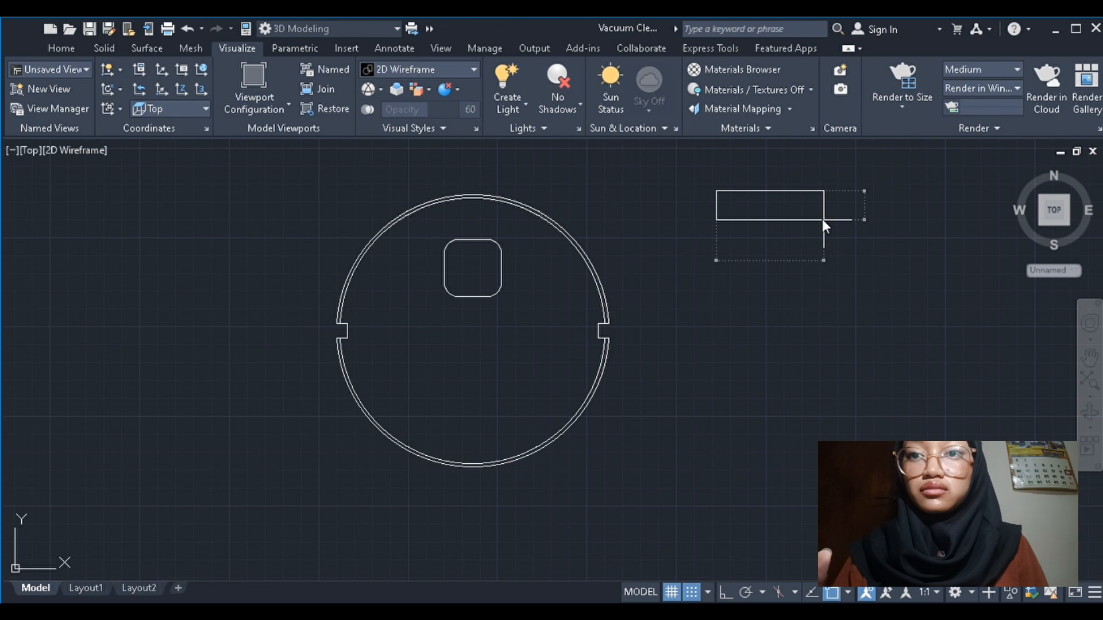
{"action": "type", "text": ","}
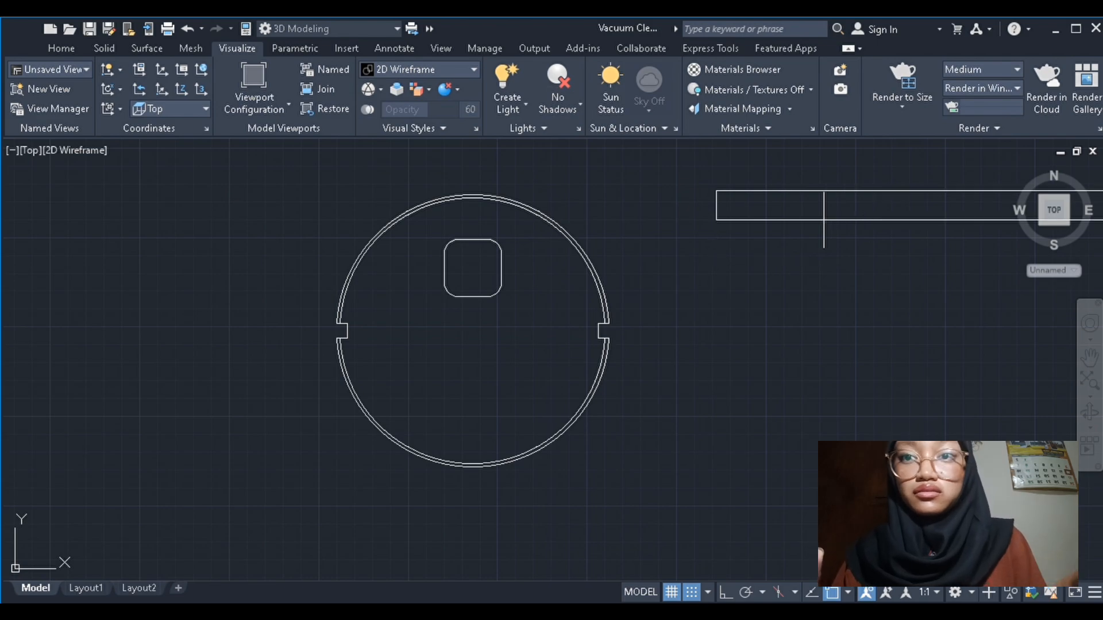
{"action": "key", "text": "Return"}
{"action": "scroll", "coordinate": [808, 242], "scroll_direction": "down", "scroll_amount": 2}
{"action": "scroll", "coordinate": [801, 204], "scroll_direction": "up", "scroll_amount": 2}
{"action": "left_click", "coordinate": [803, 189]}
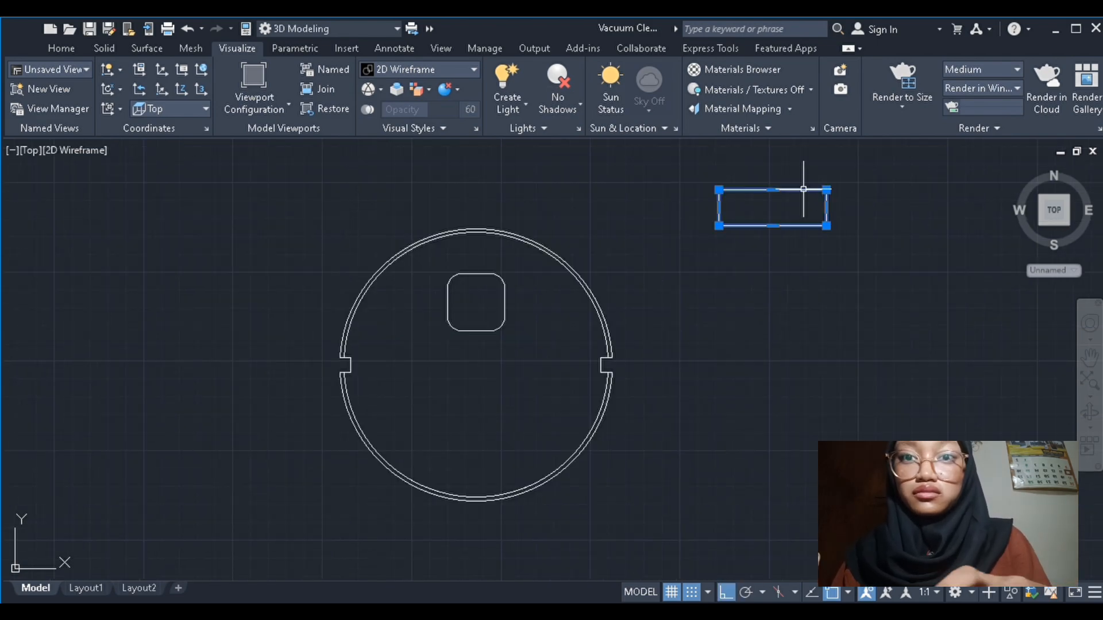
{"action": "key", "text": "Escape"}
{"action": "key", "text": "ctrl+z"}
Draw a separate horizontal rectangle beside the round vacuum body in the Top view
{"action": "type", "text": "rec"}
{"action": "key", "text": "Return"}
{"action": "key", "text": "F8"}
{"action": "left_click", "coordinate": [693, 261]}
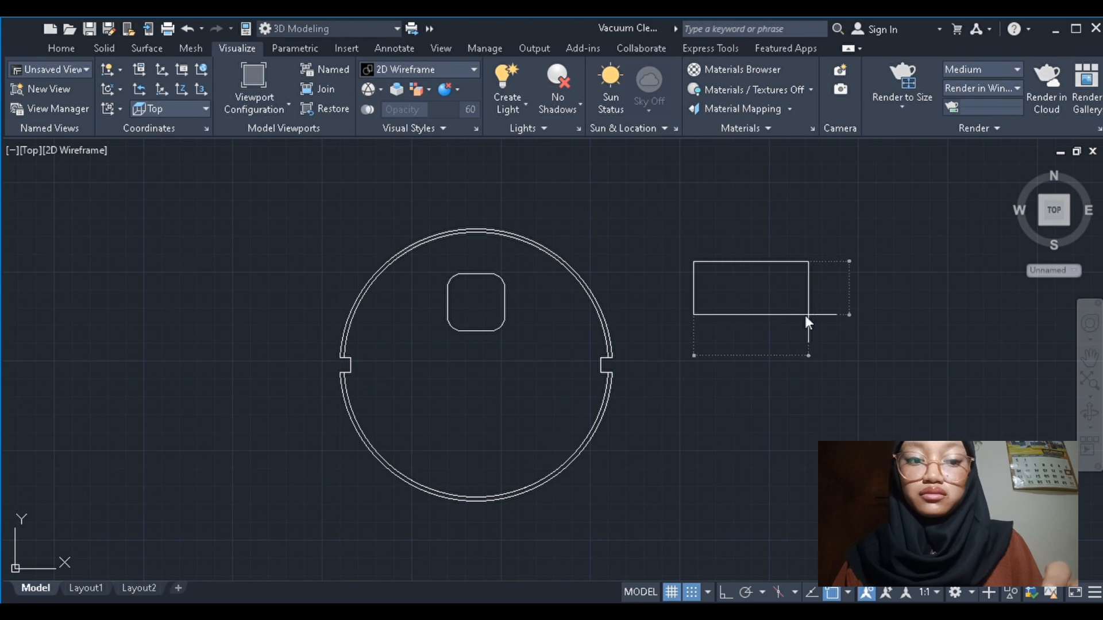
{"action": "type", "text": ","}
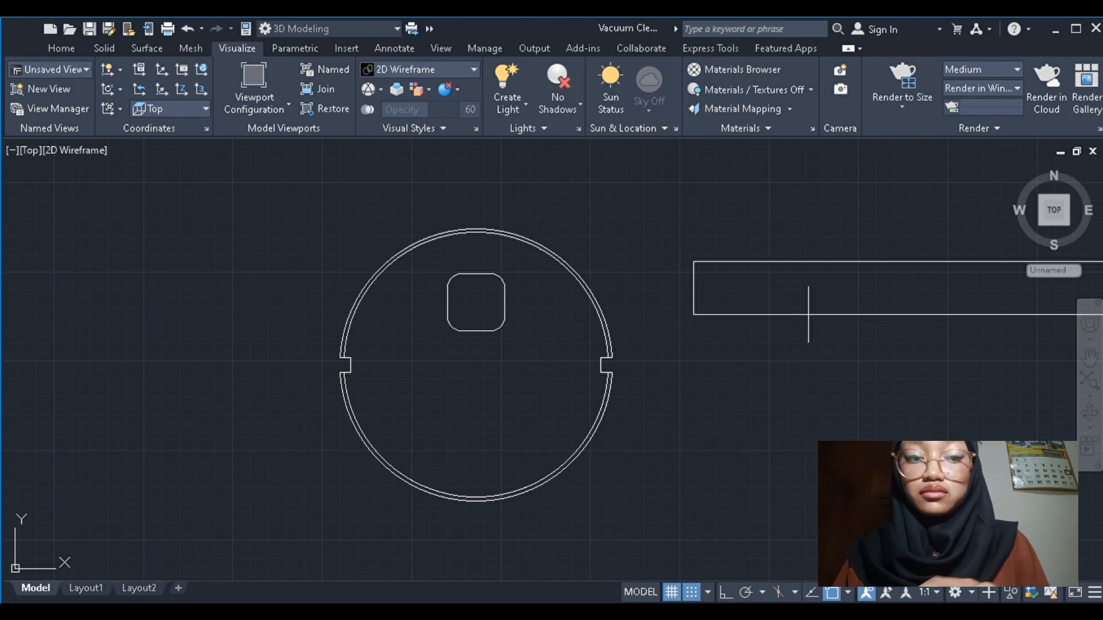
{"action": "key", "text": "Return"}
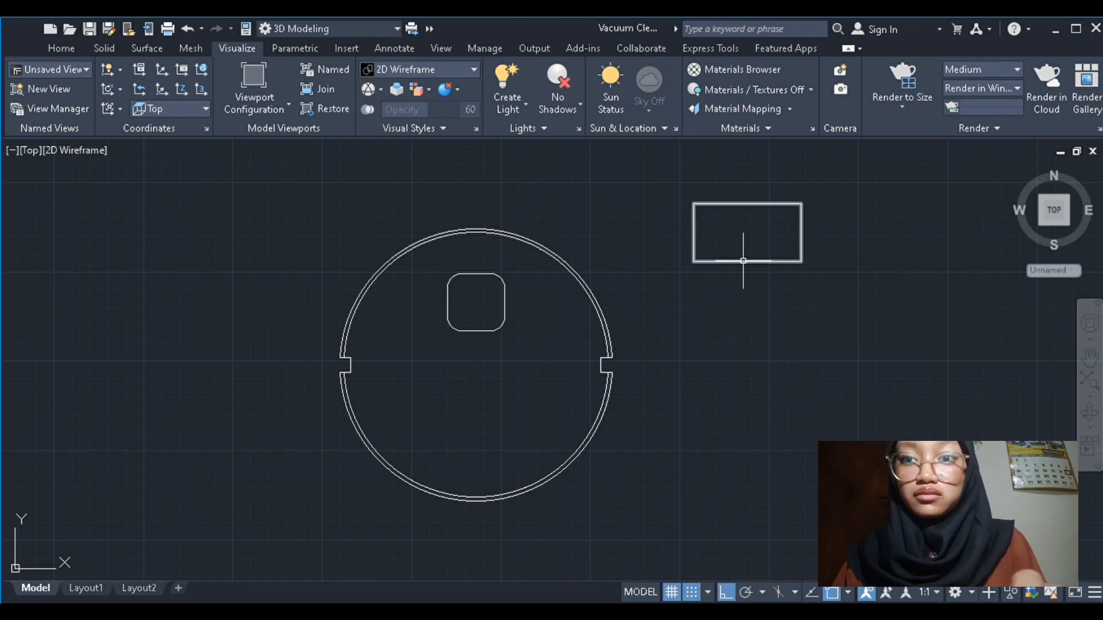
Extrude the new rectangle downward into a box in the SE Isometric view
{"action": "left_click", "coordinate": [29, 151]}
{"action": "left_click", "coordinate": [78, 251]}
{"action": "scroll", "coordinate": [290, 260], "scroll_direction": "down", "scroll_amount": 2}
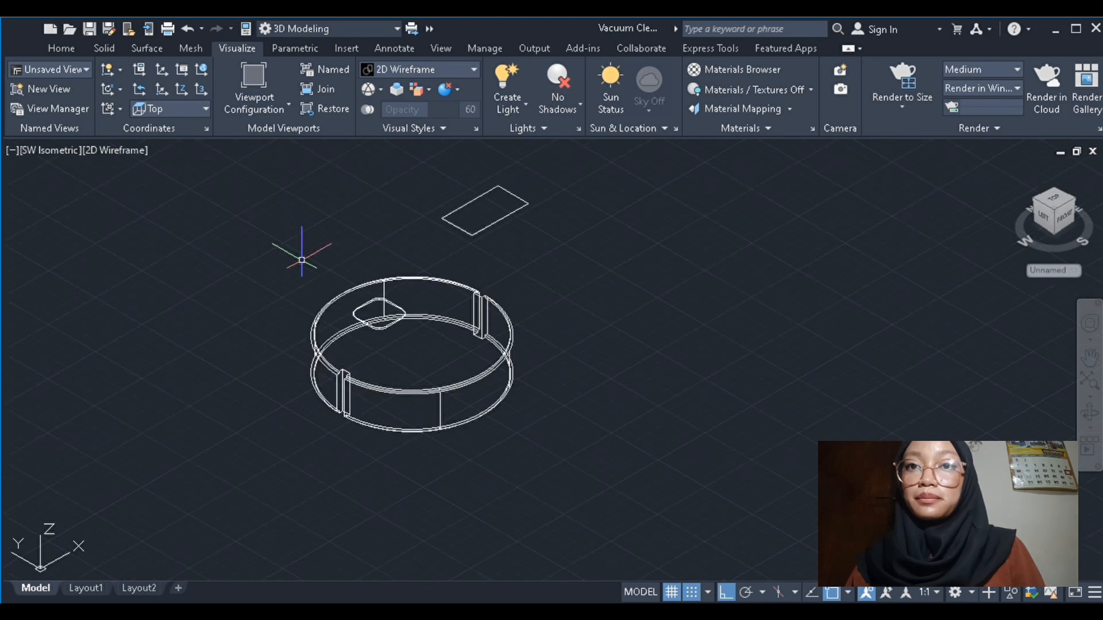
{"action": "left_click", "coordinate": [59, 155]}
{"action": "left_click", "coordinate": [77, 265]}
{"action": "middle_click_drag", "start_coordinate": [588, 483], "coordinate": [417, 400]}
{"action": "left_click", "coordinate": [620, 294]}
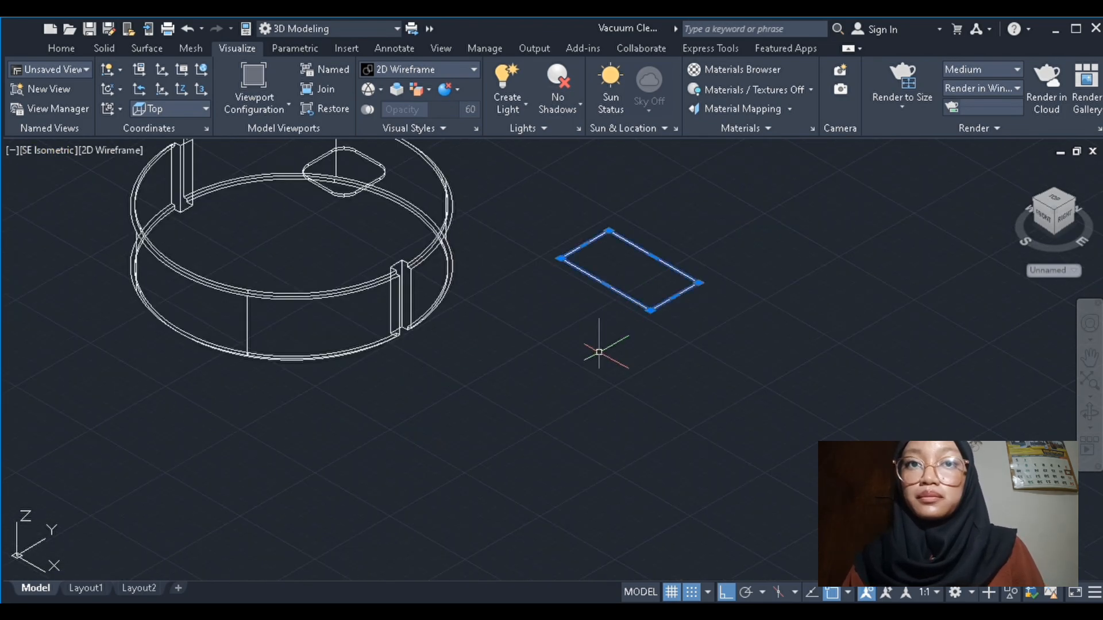
{"action": "type", "text": "ext"}
{"action": "key", "text": "Return"}
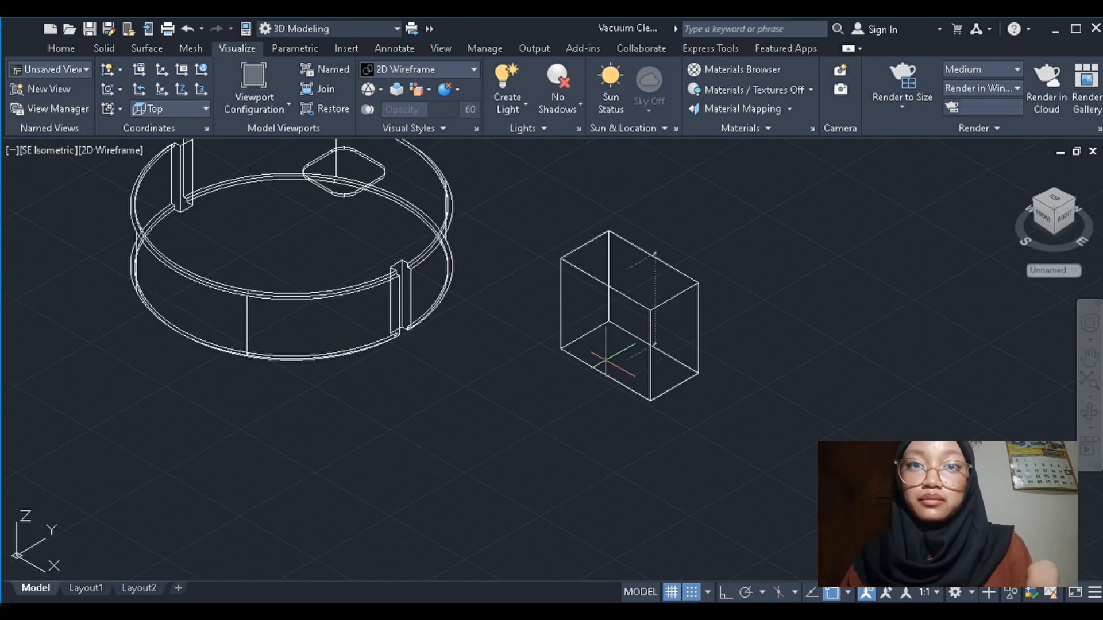
{"action": "key", "text": "F8"}
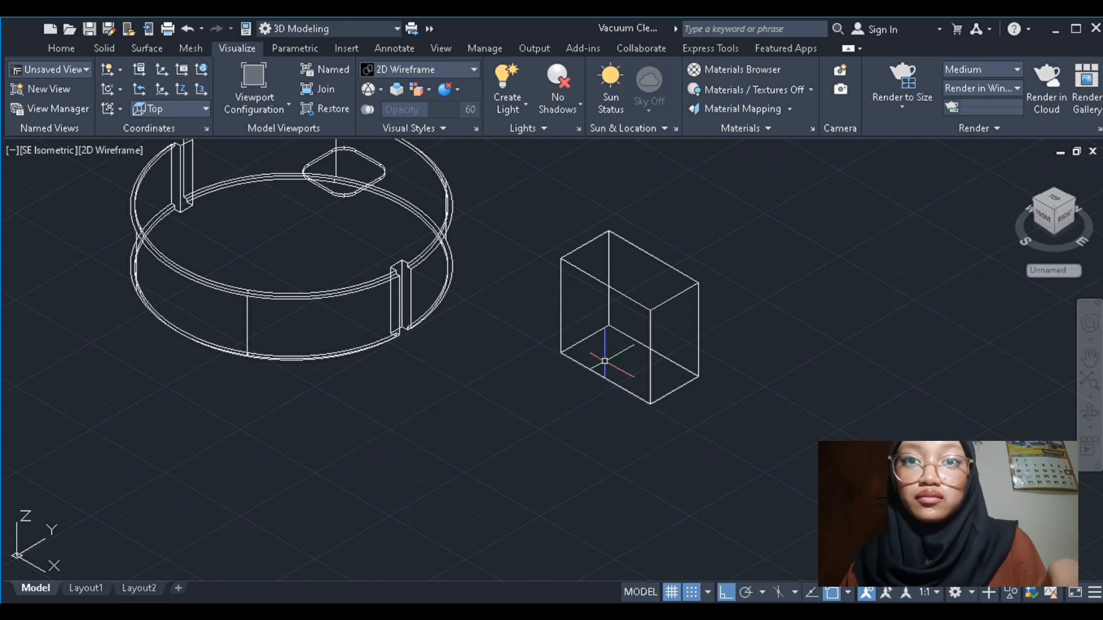
{"action": "type", "text": "rec"}
{"action": "key", "text": "Return"}
{"action": "left_click", "coordinate": [561, 259]}
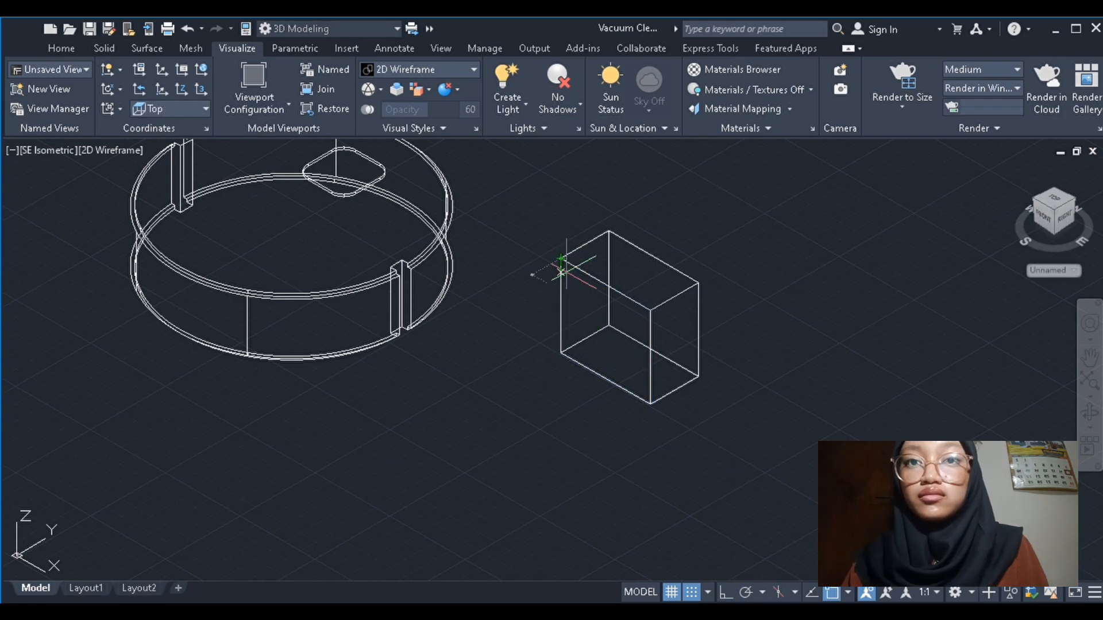
{"action": "key", "text": "Escape"}
In the Front view, draw a rectangle as wide as the box, starting from the box's upper-left corner
{"action": "left_click", "coordinate": [52, 151]}
{"action": "left_click", "coordinate": [143, 265]}
{"action": "scroll", "coordinate": [143, 266], "scroll_direction": "down", "scroll_amount": 2}
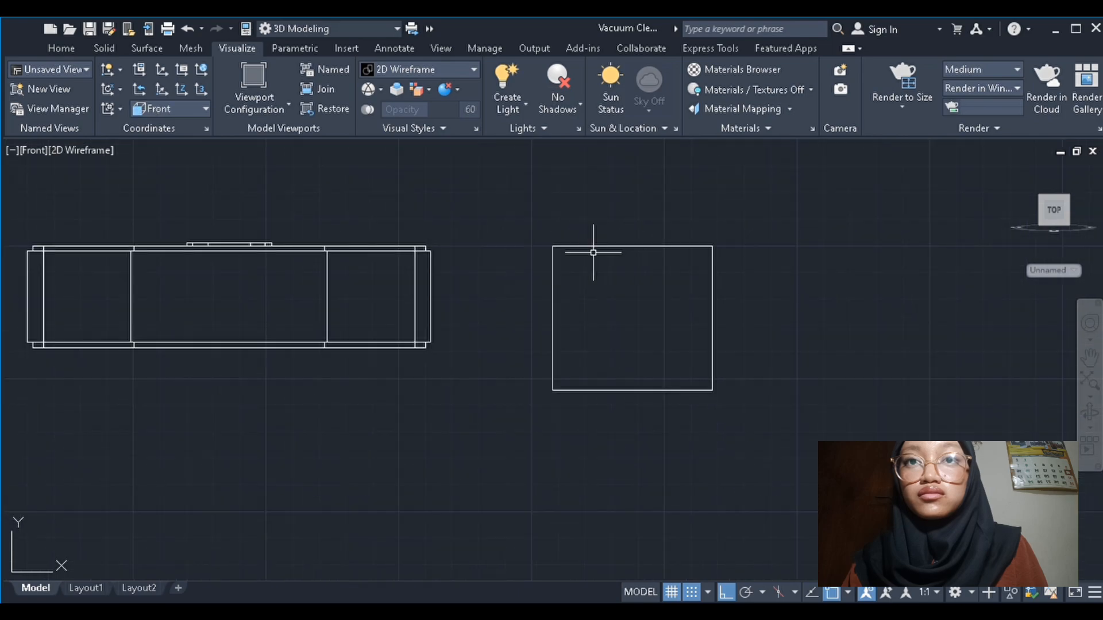
{"action": "type", "text": "rec"}
{"action": "key", "text": "Return"}
{"action": "left_click", "coordinate": [552, 246]}
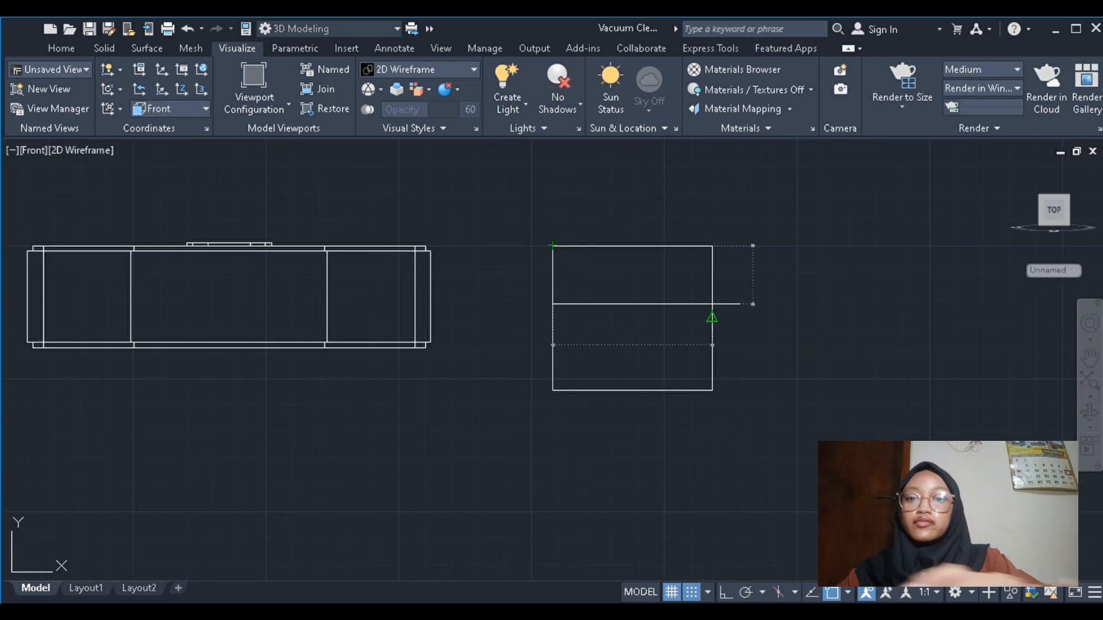
{"action": "type", "text": "50"}
{"action": "key", "text": "Tab"}
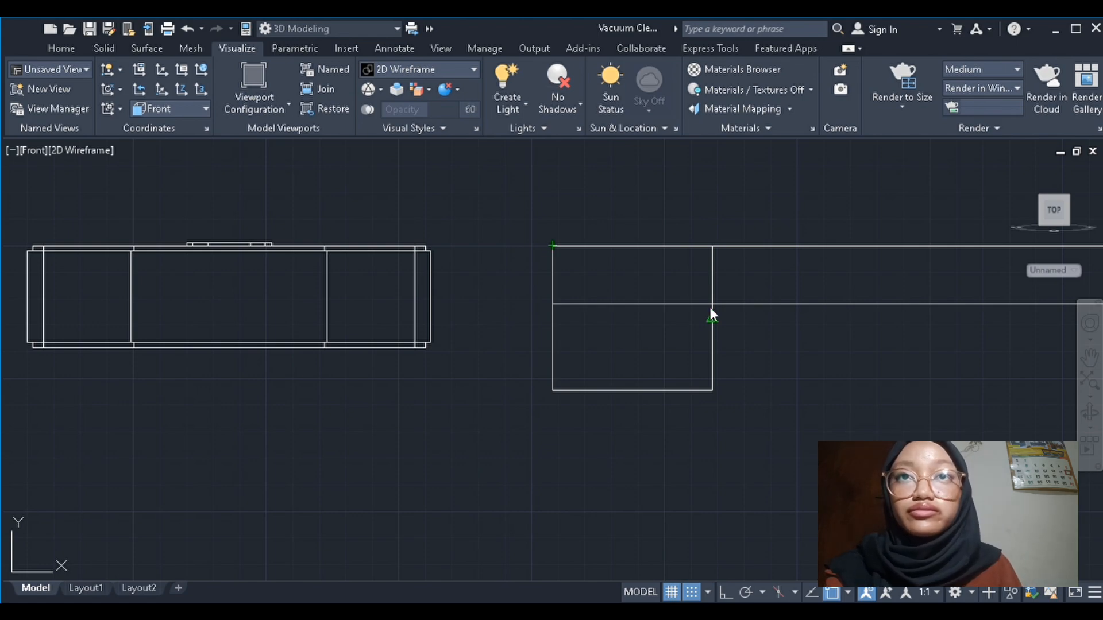
{"action": "key", "text": "Return"}
Move the rectangle down so its upper-left corner meets the box's upper-left corner
{"action": "left_click", "coordinate": [648, 170]}
{"action": "type", "text": "m"}
{"action": "key", "text": "Return"}
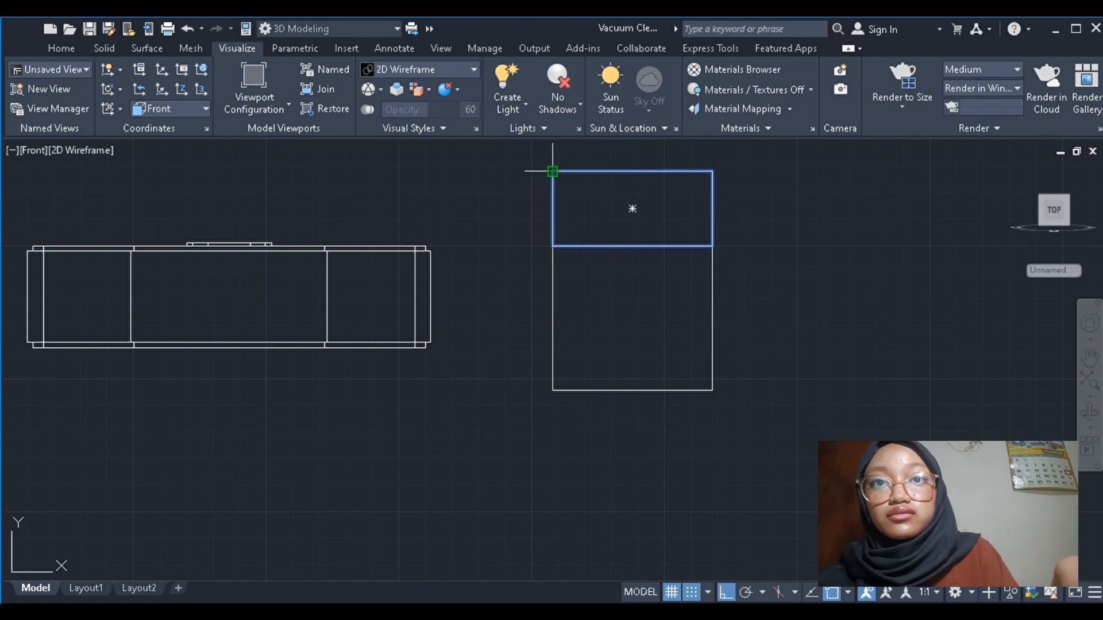
{"action": "left_click", "coordinate": [552, 170]}
{"action": "left_click", "coordinate": [552, 246]}
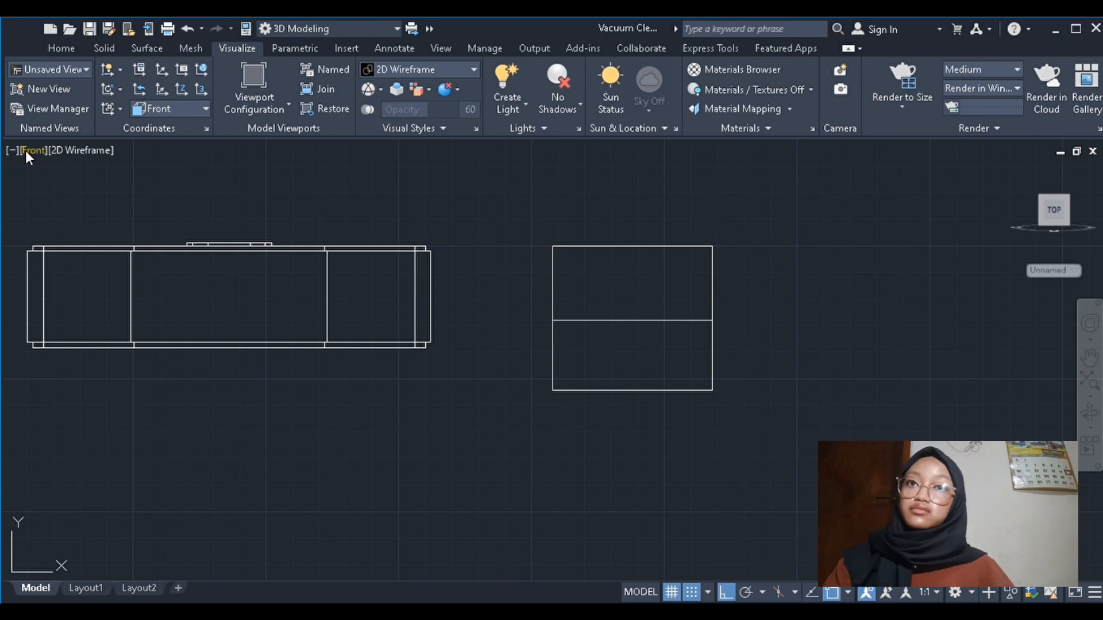
In the SE Isometric view, extrude the rectangle through the box's full depth
{"action": "left_click", "coordinate": [34, 151]}
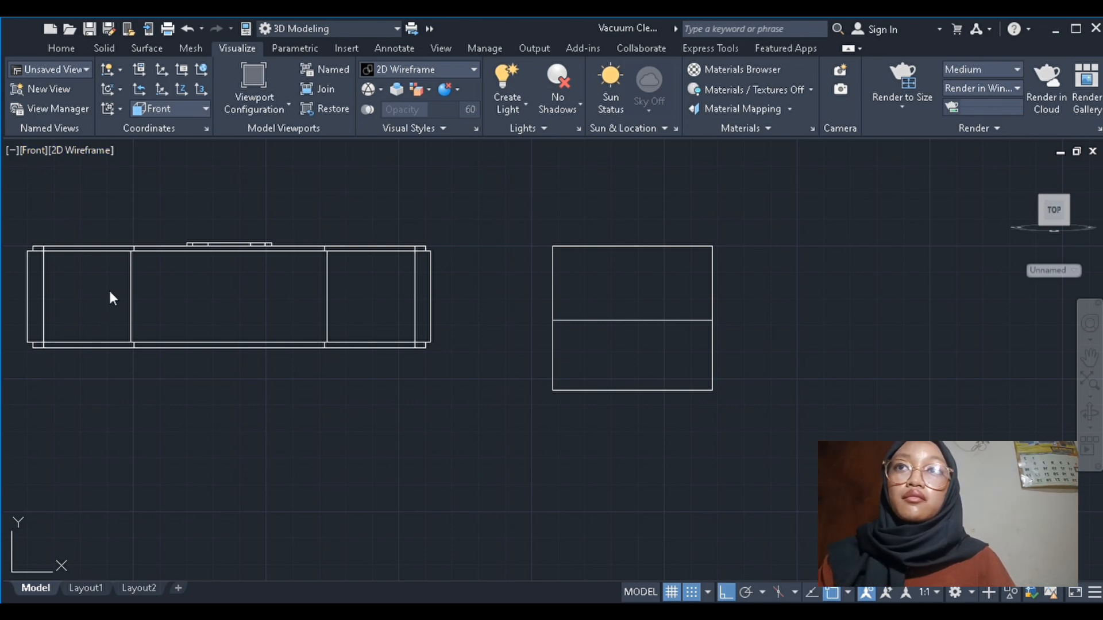
{"action": "left_click", "coordinate": [109, 291]}
{"action": "left_click", "coordinate": [632, 325]}
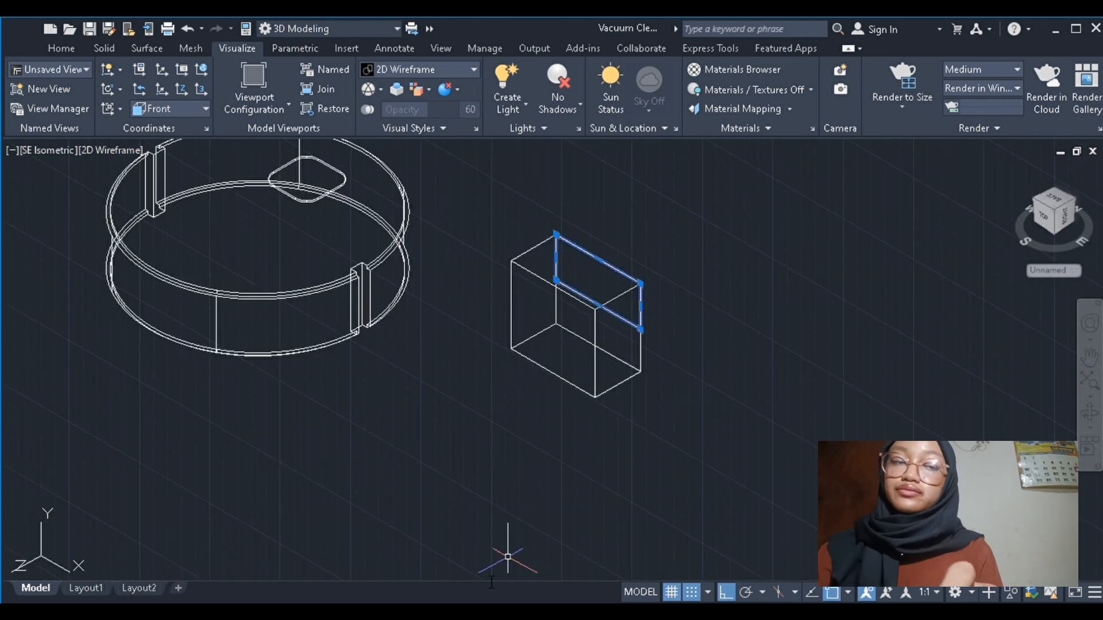
{"action": "left_click", "coordinate": [573, 449]}
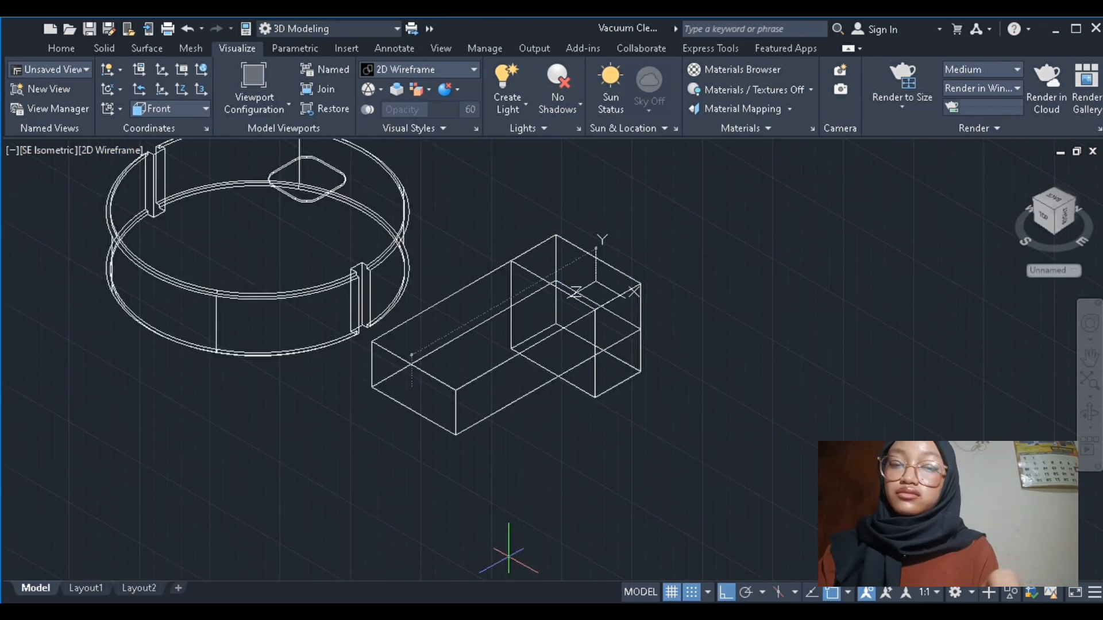
{"action": "left_click", "coordinate": [540, 289]}
{"action": "left_click", "coordinate": [541, 323]}
{"action": "key", "text": "Escape"}
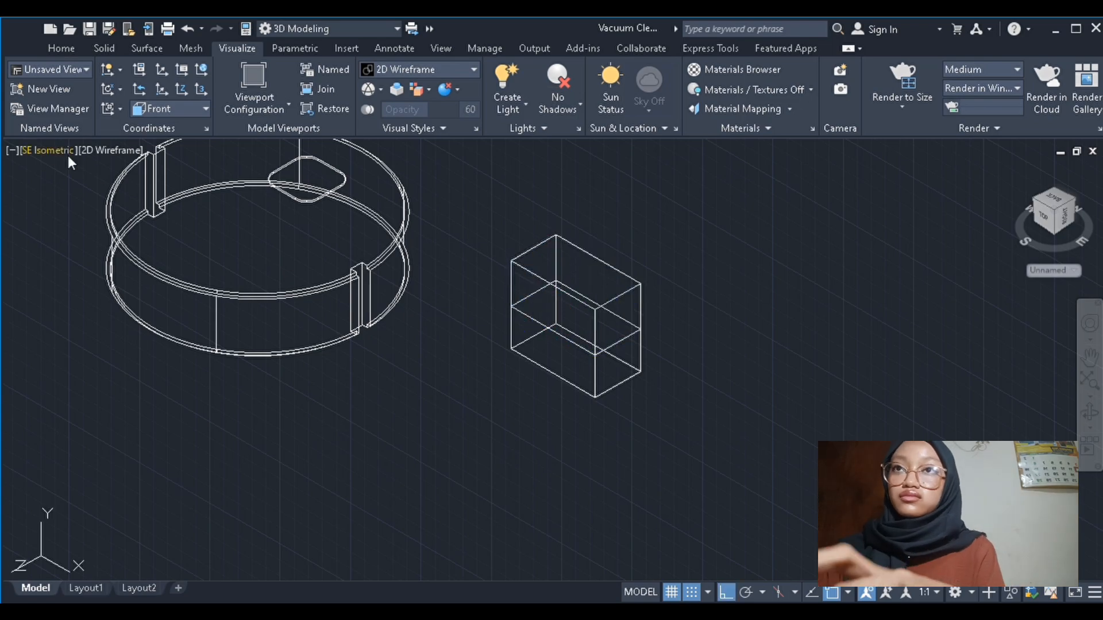
In the Front view, move the extruded block down inside the box, and shift it slightly back up
{"action": "left_click", "coordinate": [97, 228]}
{"action": "left_click", "coordinate": [652, 318]}
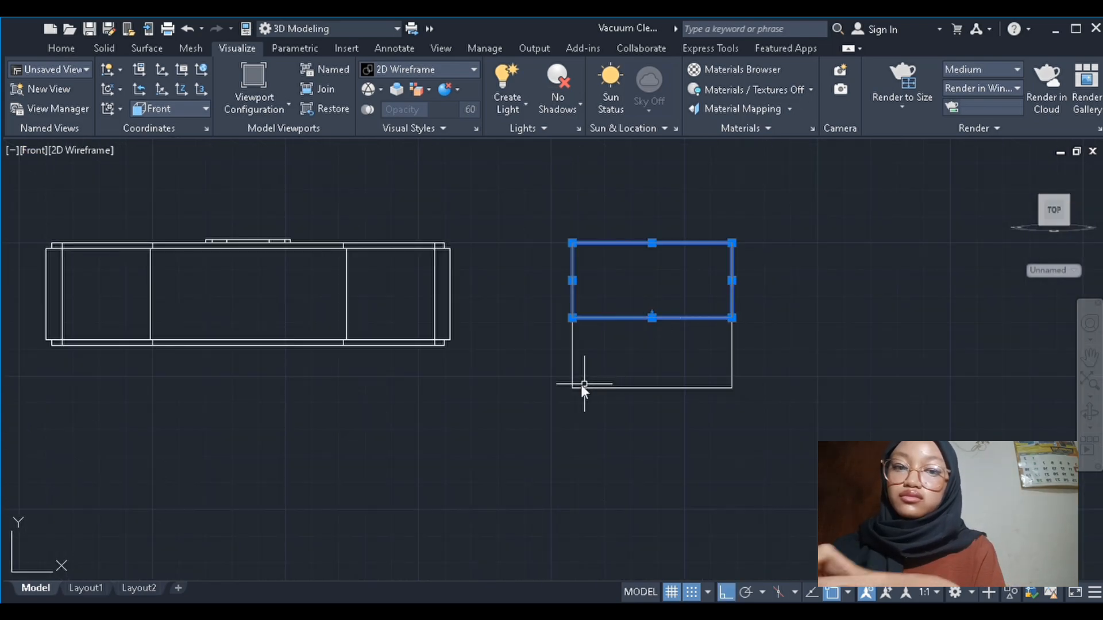
{"action": "type", "text": "m"}
{"action": "key", "text": "Return"}
{"action": "left_click", "coordinate": [647, 243]}
{"action": "left_click", "coordinate": [648, 286]}
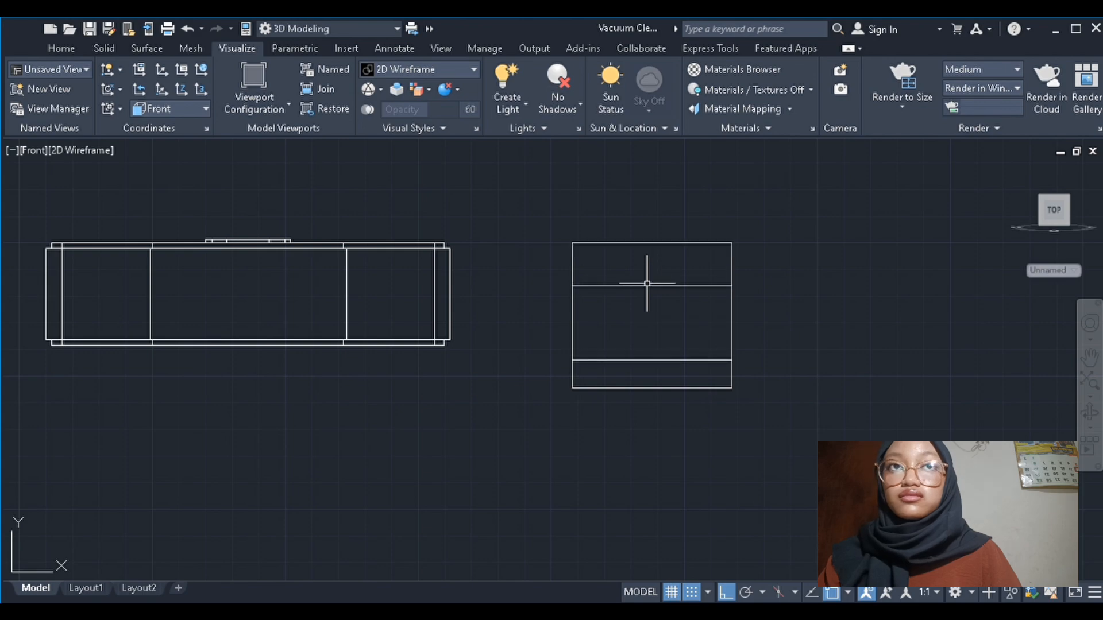
{"action": "left_click", "coordinate": [648, 285]}
{"action": "type", "text": "m"}
{"action": "key", "text": "Return"}
{"action": "left_click", "coordinate": [648, 285]}
{"action": "left_click", "coordinate": [648, 269]}
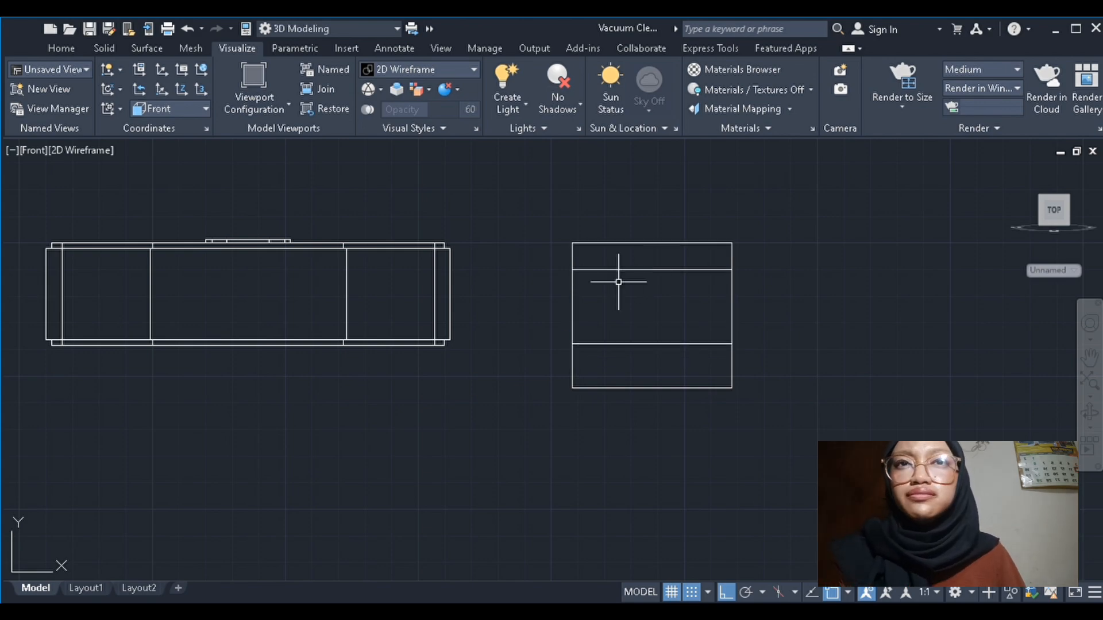
Check the inner block in the SE Isometric view, and undo its moves and its full-depth extrusion
{"action": "left_click", "coordinate": [35, 151]}
{"action": "left_click", "coordinate": [126, 304]}
{"action": "middle_click_drag", "start_coordinate": [738, 370], "coordinate": [529, 339]}
{"action": "left_click", "coordinate": [541, 331]}
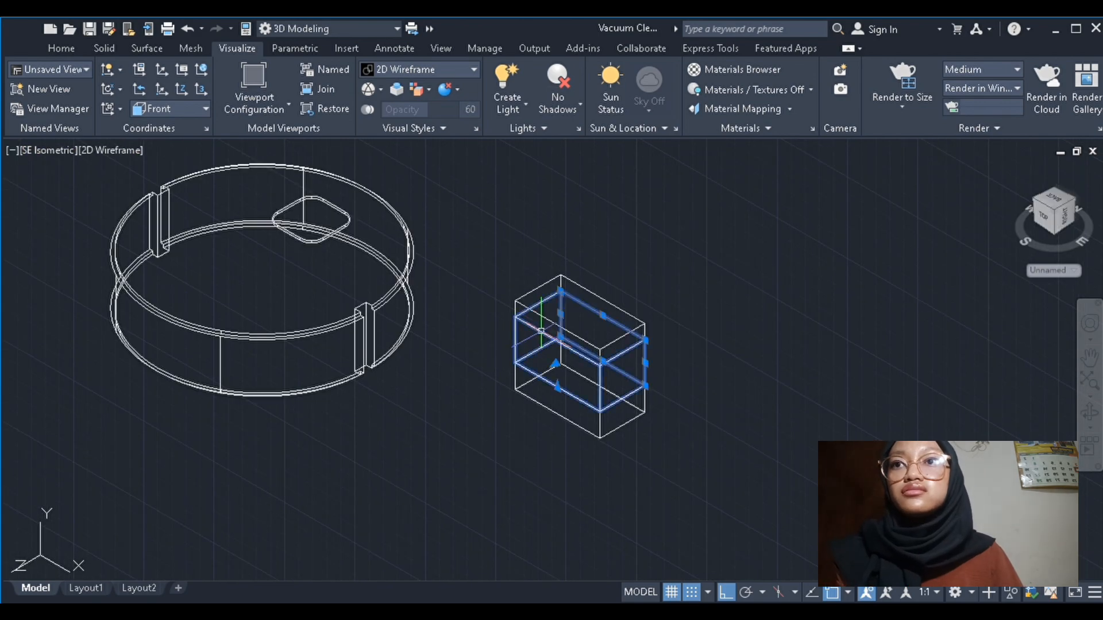
{"action": "left_click", "coordinate": [186, 29]}
{"action": "left_click", "coordinate": [185, 29]}
{"action": "left_click", "coordinate": [185, 29]}
{"action": "left_click", "coordinate": [185, 28]}
{"action": "left_click", "coordinate": [186, 28]}
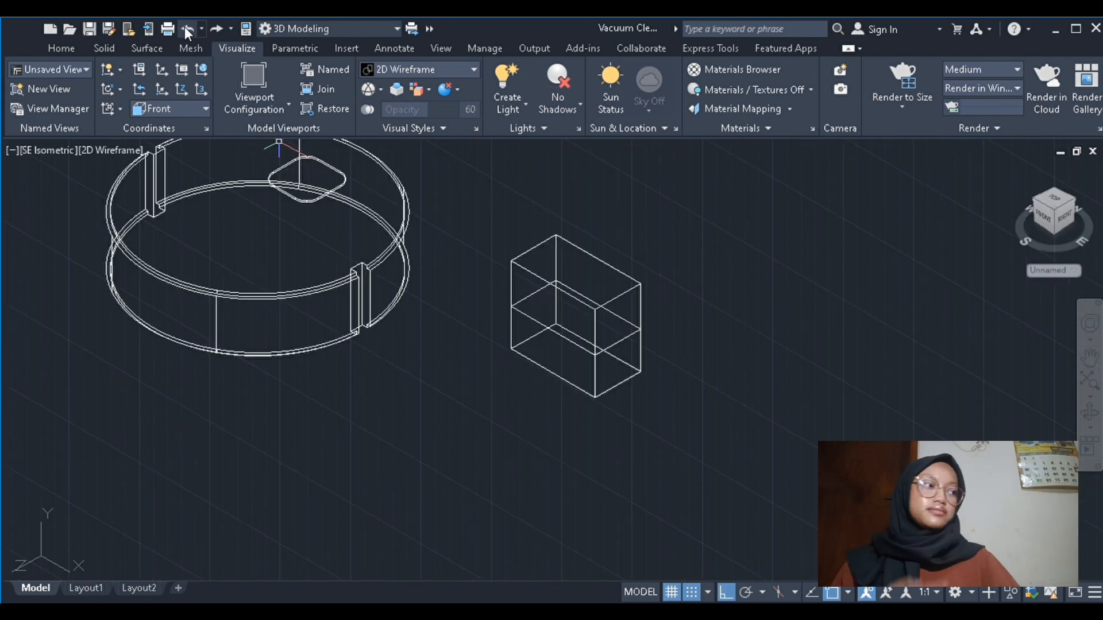
{"action": "left_click", "coordinate": [185, 29]}
Extrude the rectangle at the back of the box 24 units toward the front
{"action": "left_click", "coordinate": [603, 308]}
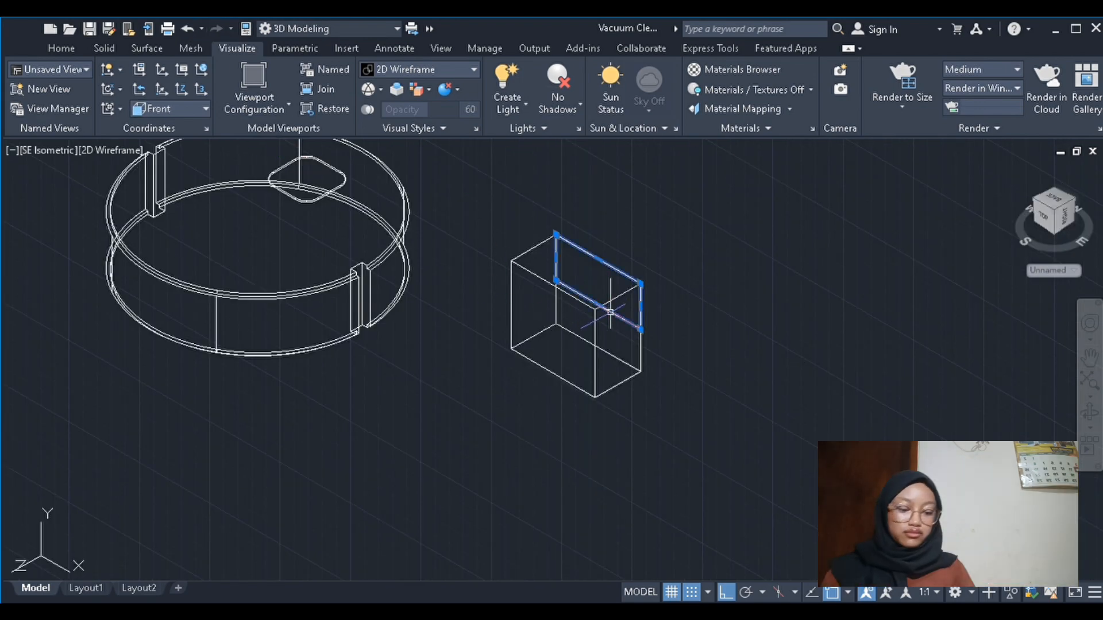
{"action": "key", "text": "Return"}
{"action": "type", "text": "24"}
{"action": "key", "text": "Return"}
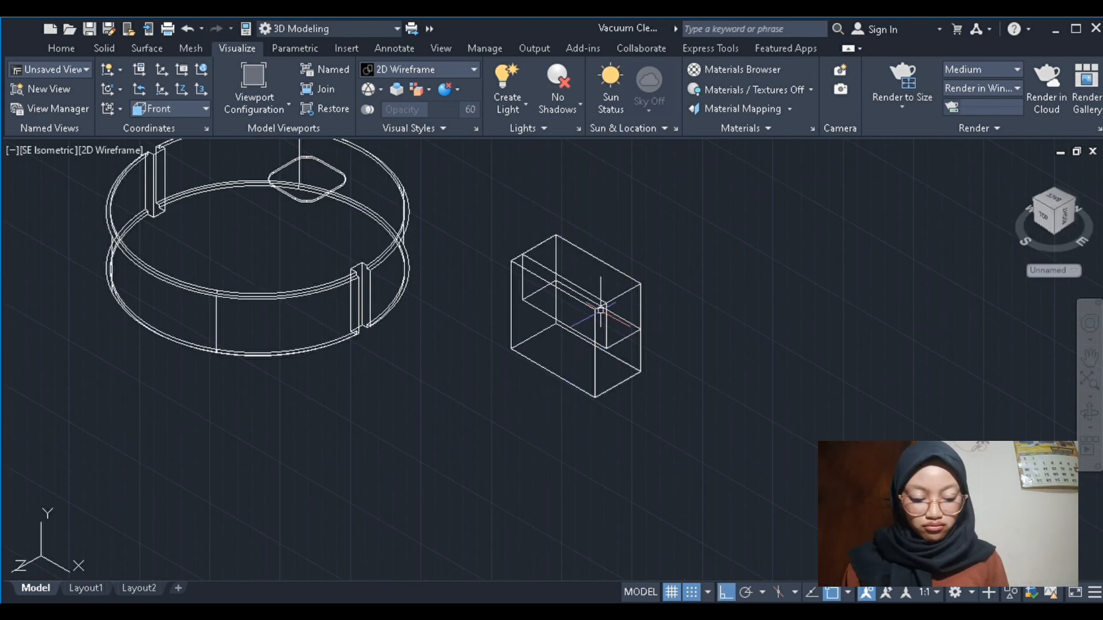
{"action": "left_click", "coordinate": [606, 336]}
{"action": "key", "text": "Escape"}
In the Right view, move the inner block sideways until its edge aligns with the outer box's front face
{"action": "left_click", "coordinate": [56, 150]}
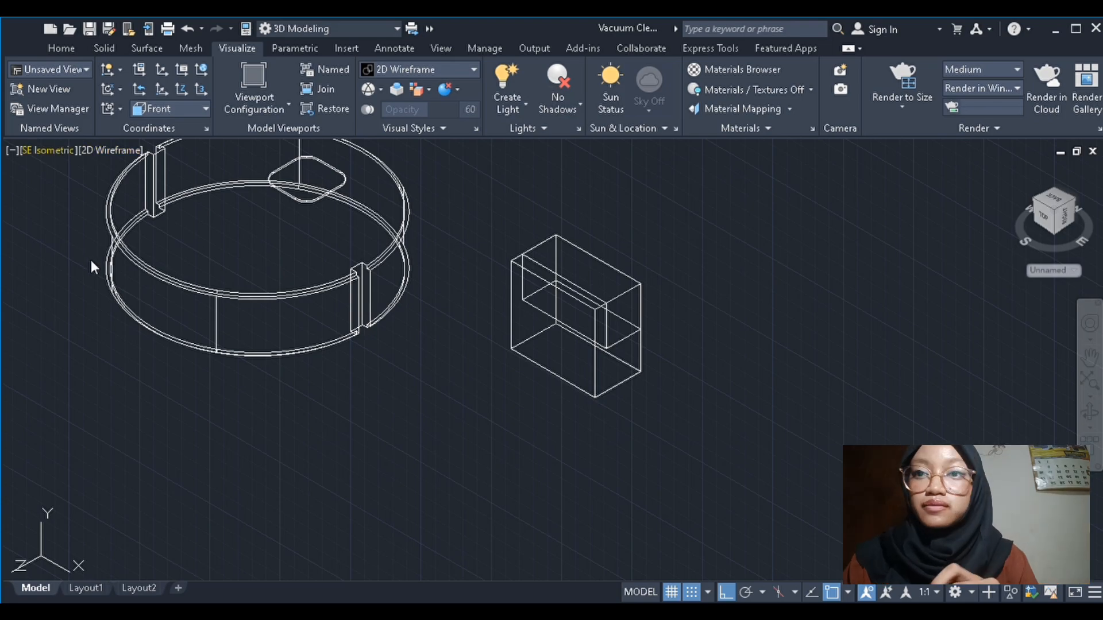
{"action": "left_click", "coordinate": [99, 243]}
{"action": "scroll", "coordinate": [486, 294], "scroll_direction": "up", "scroll_amount": 2}
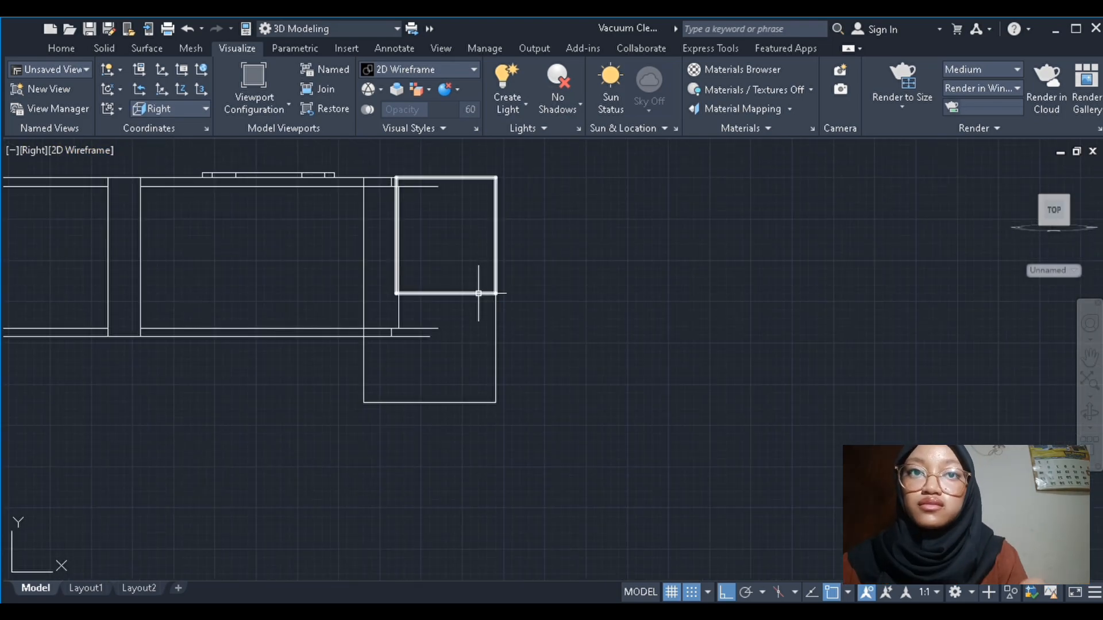
{"action": "scroll", "coordinate": [386, 242], "scroll_direction": "up", "scroll_amount": 4}
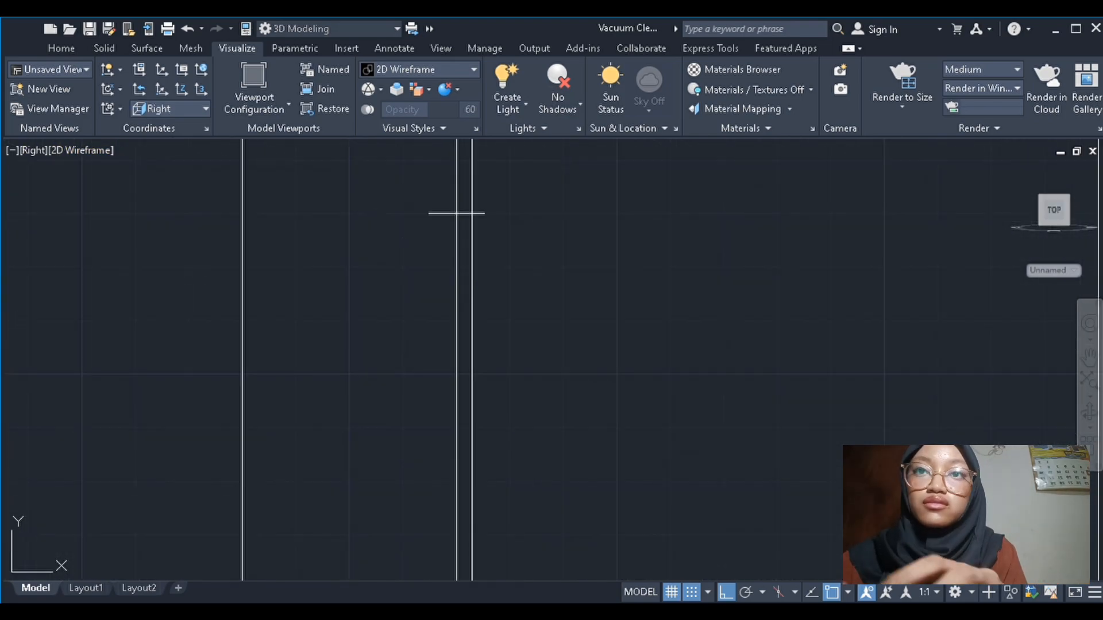
{"action": "left_click", "coordinate": [456, 213]}
{"action": "left_click", "coordinate": [242, 213]}
{"action": "scroll", "coordinate": [272, 222], "scroll_direction": "down", "scroll_amount": 3}
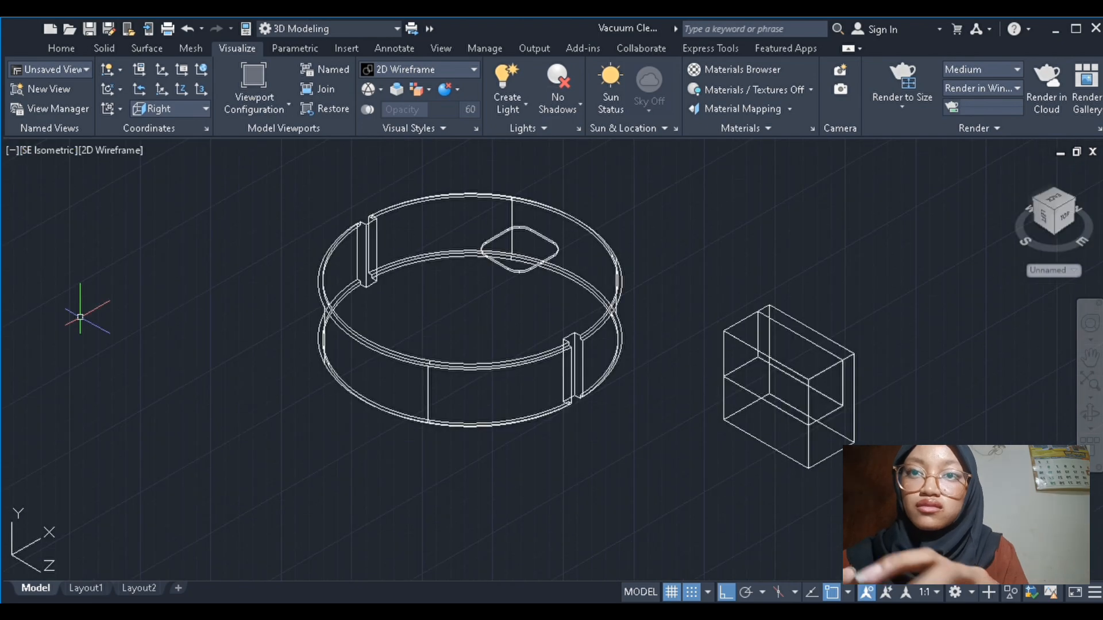
In the Front view, move the inner block down inside the box by half its own height
{"action": "scroll", "coordinate": [493, 316], "scroll_direction": "down", "scroll_amount": 2}
{"action": "scroll", "coordinate": [493, 316], "scroll_direction": "up", "scroll_amount": 2}
{"action": "left_click", "coordinate": [56, 150]}
{"action": "left_click", "coordinate": [98, 257]}
{"action": "scroll", "coordinate": [325, 278], "scroll_direction": "down", "scroll_amount": 2}
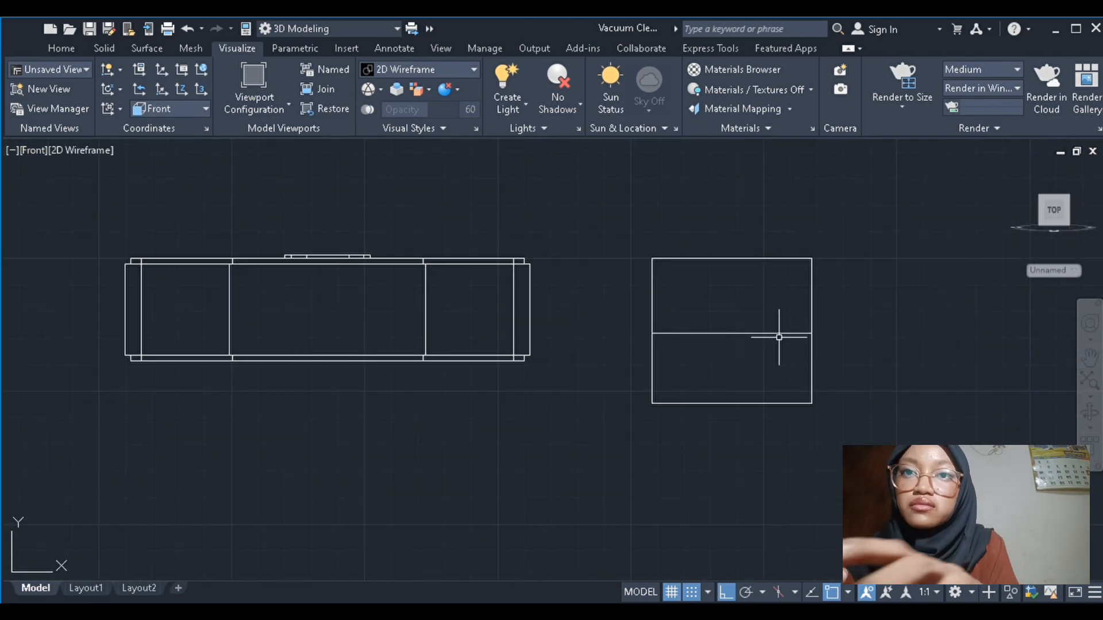
{"action": "left_click", "coordinate": [778, 333]}
{"action": "type", "text": "m"}
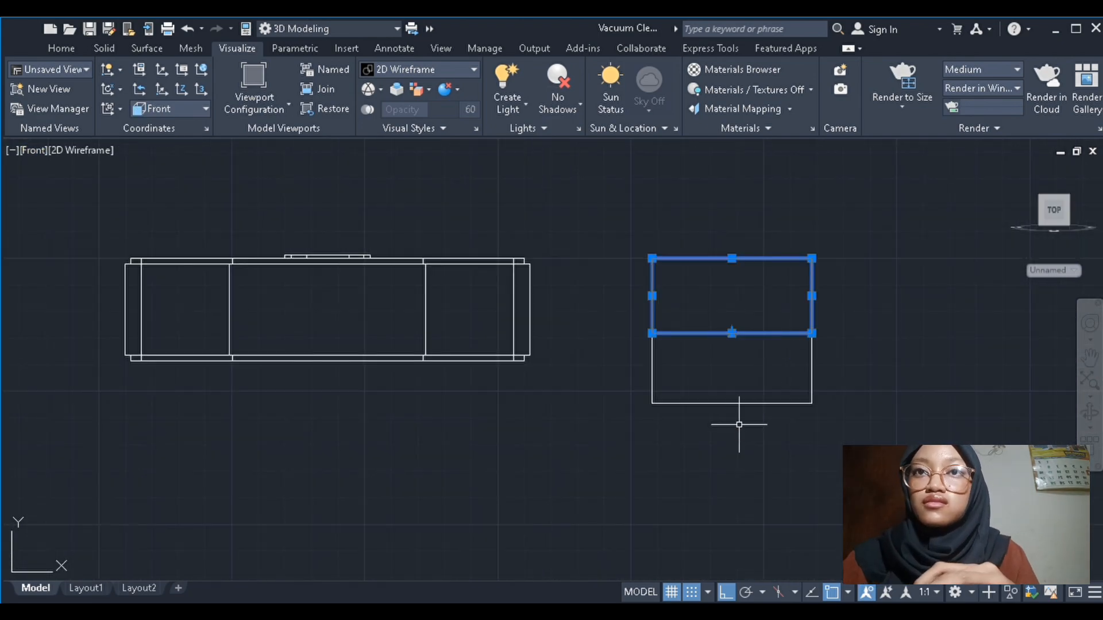
{"action": "key", "text": "Return"}
{"action": "left_click", "coordinate": [732, 258]}
{"action": "left_click", "coordinate": [732, 296]}
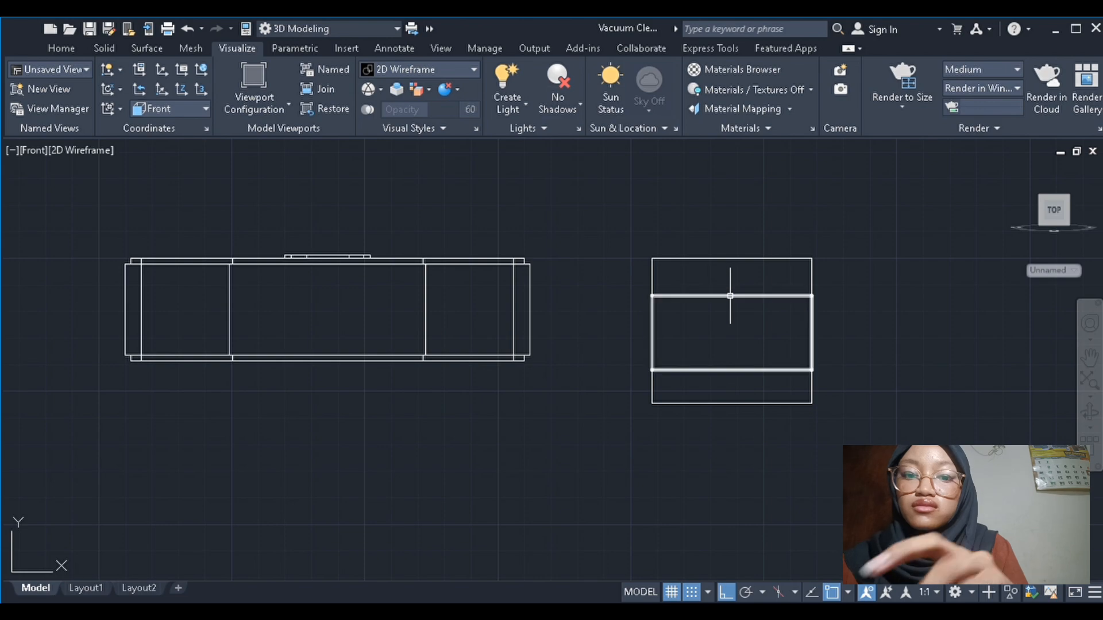
Move the inner block partway back up so less space remains above it than below inside the box
{"action": "left_click", "coordinate": [732, 295]}
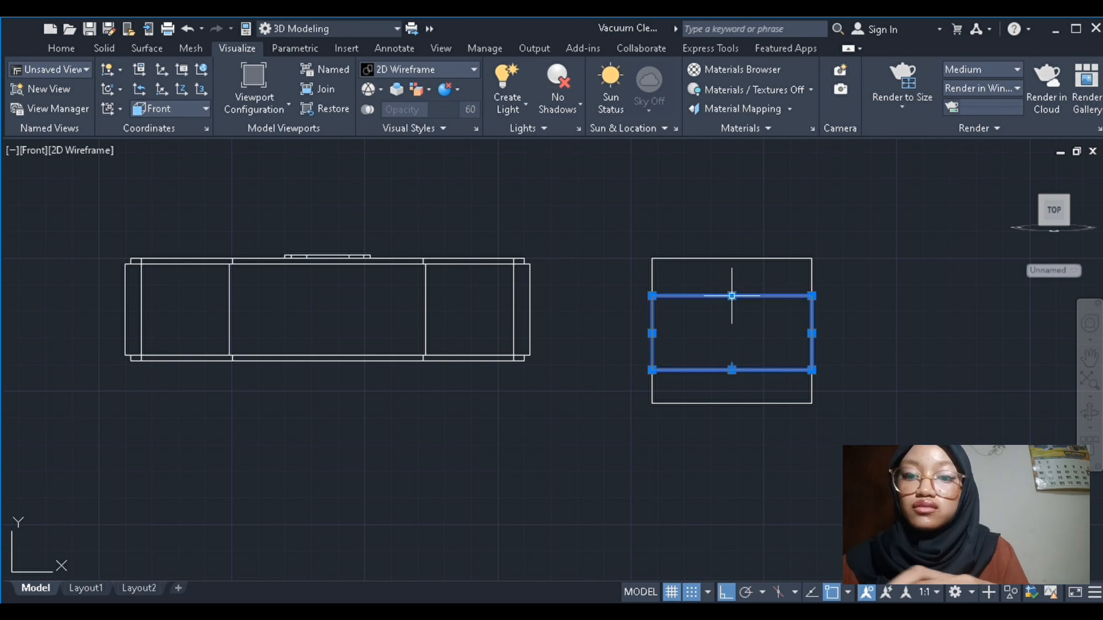
{"action": "type", "text": "m"}
{"action": "key", "text": "Return"}
{"action": "left_click", "coordinate": [732, 295]}
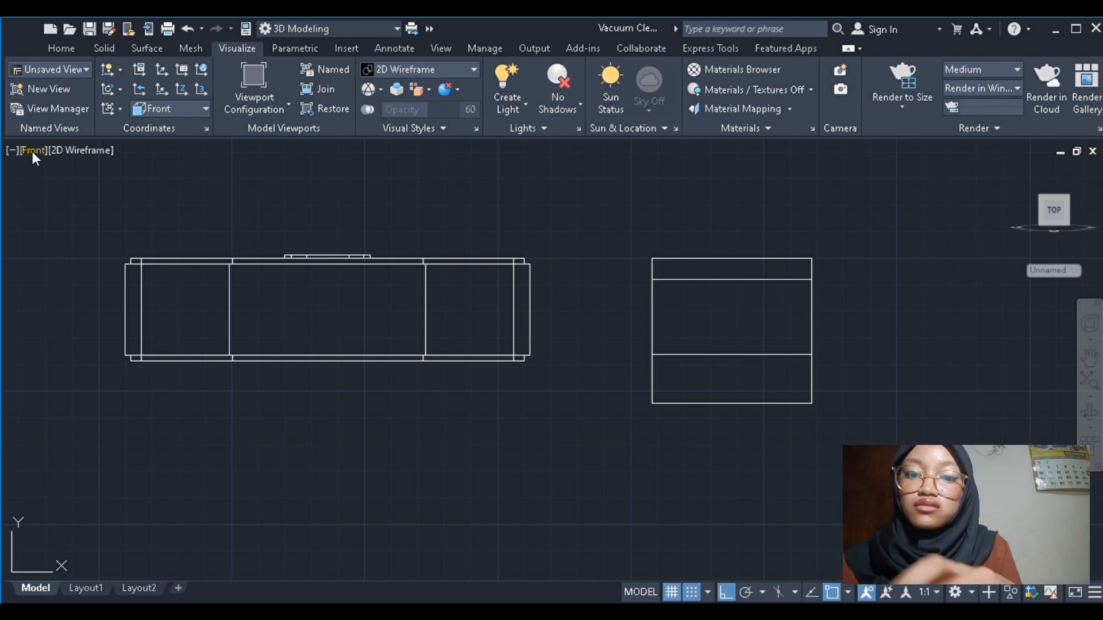
In the SE Isometric view, copy the inner block to the open space beside the box
{"action": "left_click", "coordinate": [135, 314]}
{"action": "scroll", "coordinate": [161, 261], "scroll_direction": "down", "scroll_amount": 2}
{"action": "scroll", "coordinate": [487, 372], "scroll_direction": "up", "scroll_amount": 2}
{"action": "left_click", "coordinate": [612, 325]}
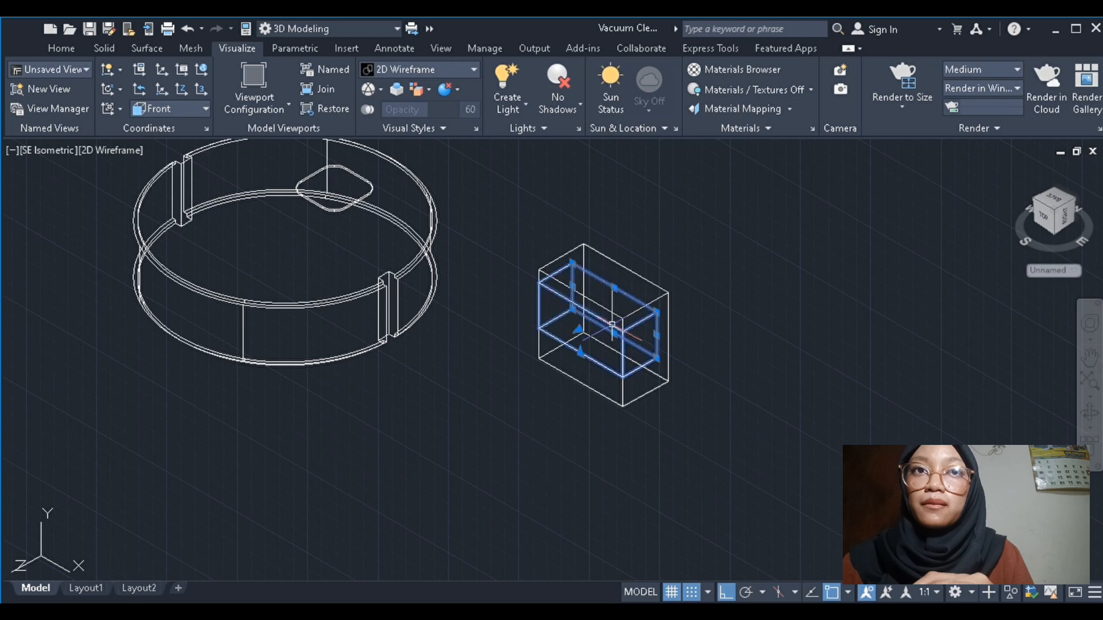
{"action": "type", "text": "m"}
{"action": "key", "text": "Return"}
{"action": "left_click", "coordinate": [580, 307]}
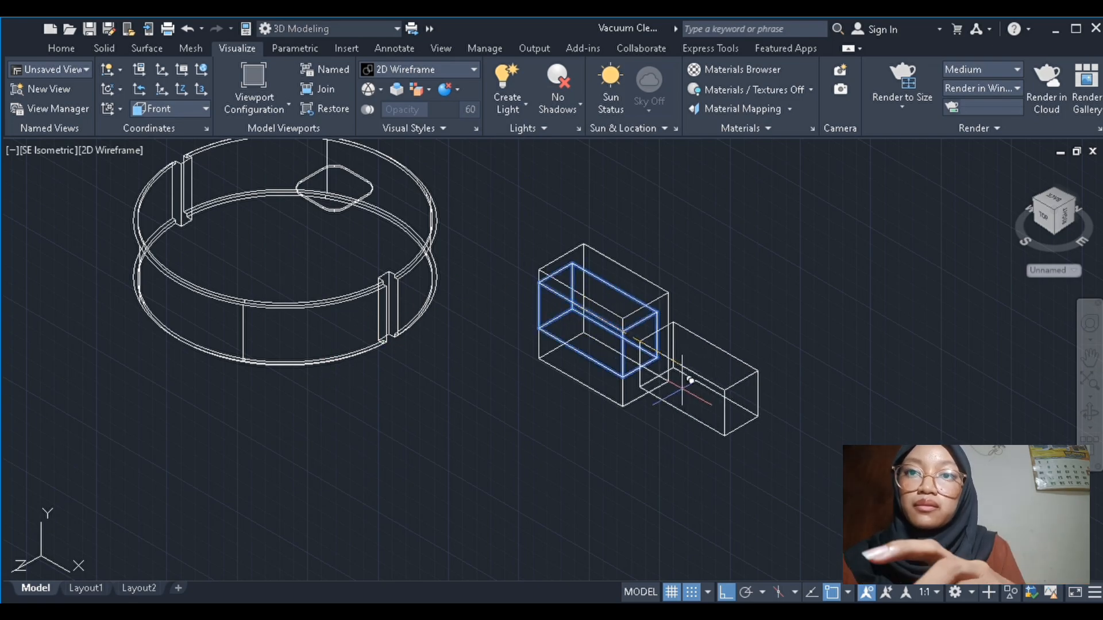
{"action": "left_click", "coordinate": [737, 439]}
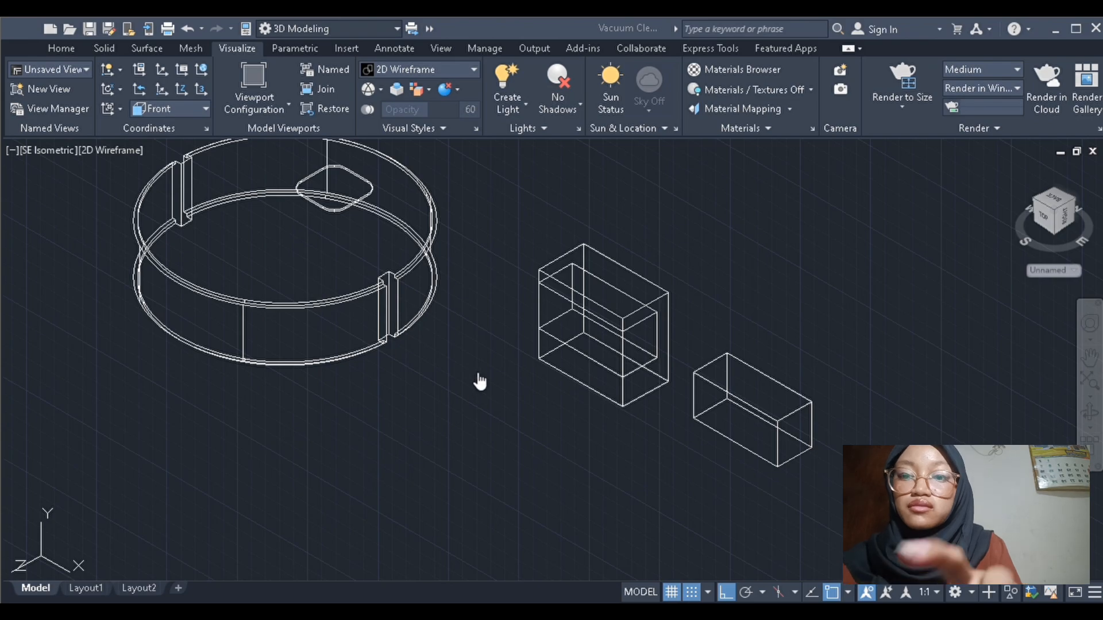
Fillet the two front vertical edges of the inner block inside the box
{"action": "left_click", "coordinate": [616, 388]}
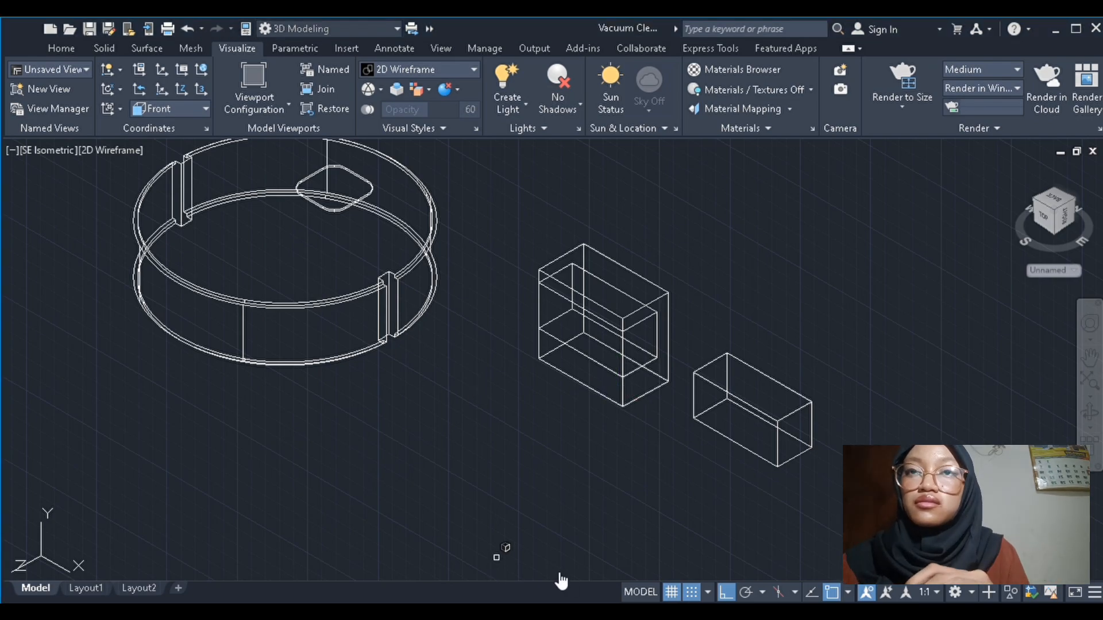
{"action": "left_click", "coordinate": [623, 367]}
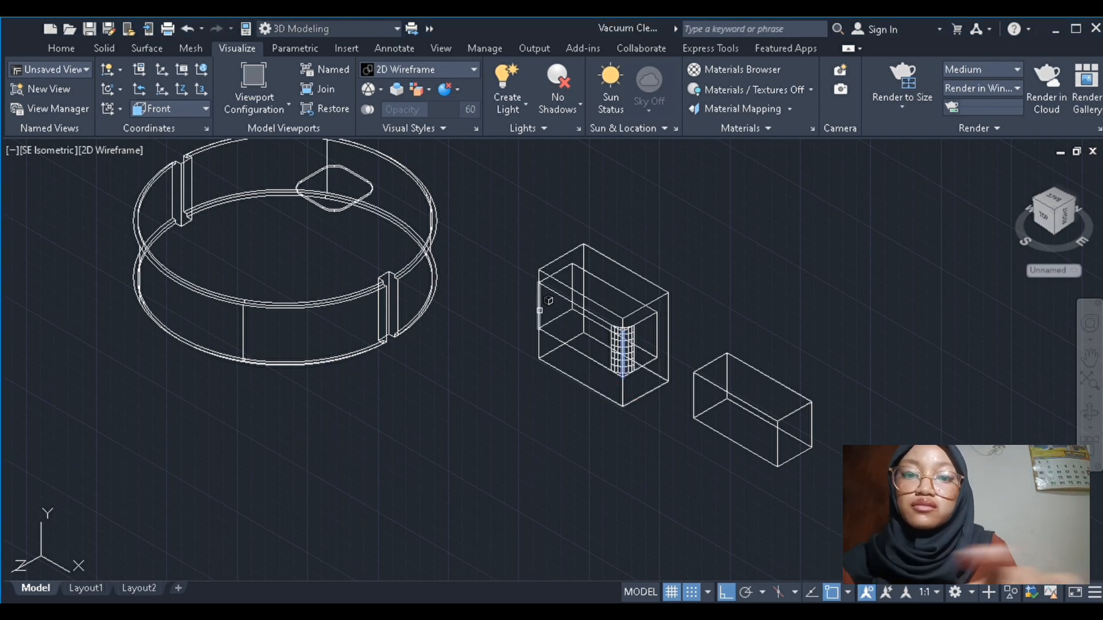
{"action": "key", "text": "Return"}
{"action": "key", "text": "Return"}
{"action": "key", "text": "Return"}
Fillet the two front vertical edges of the outer box
{"action": "left_click", "coordinate": [623, 392]}
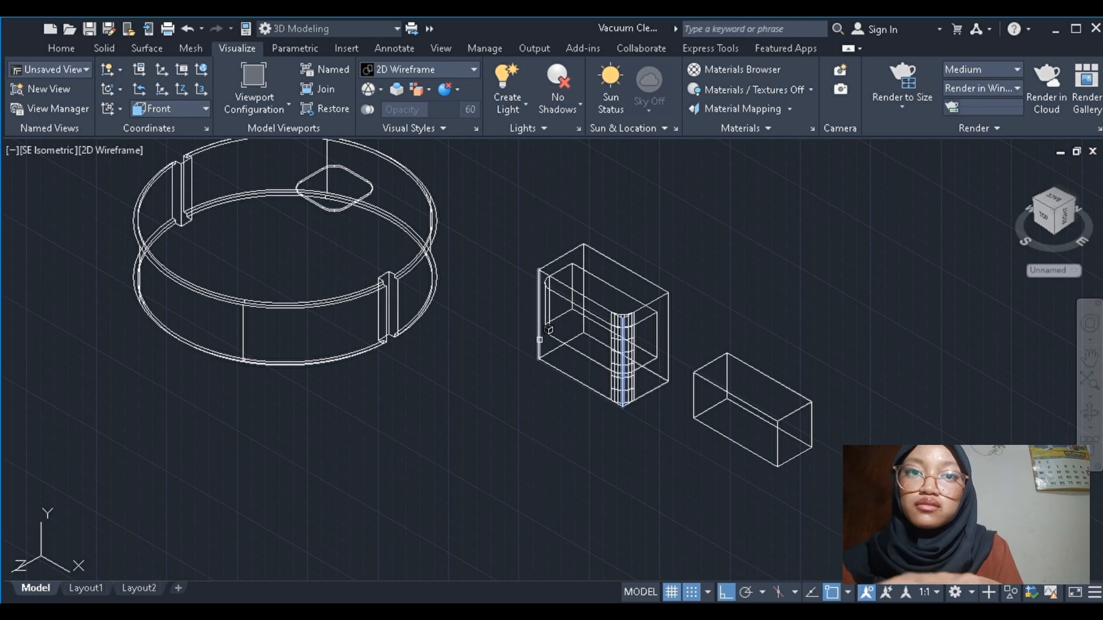
{"action": "left_click", "coordinate": [539, 340]}
{"action": "key", "text": "Return"}
{"action": "key", "text": "Return"}
{"action": "key", "text": "Return"}
Fillet the two front vertical edges of the copied block beside the box
{"action": "left_click", "coordinate": [778, 441]}
{"action": "left_click", "coordinate": [695, 396]}
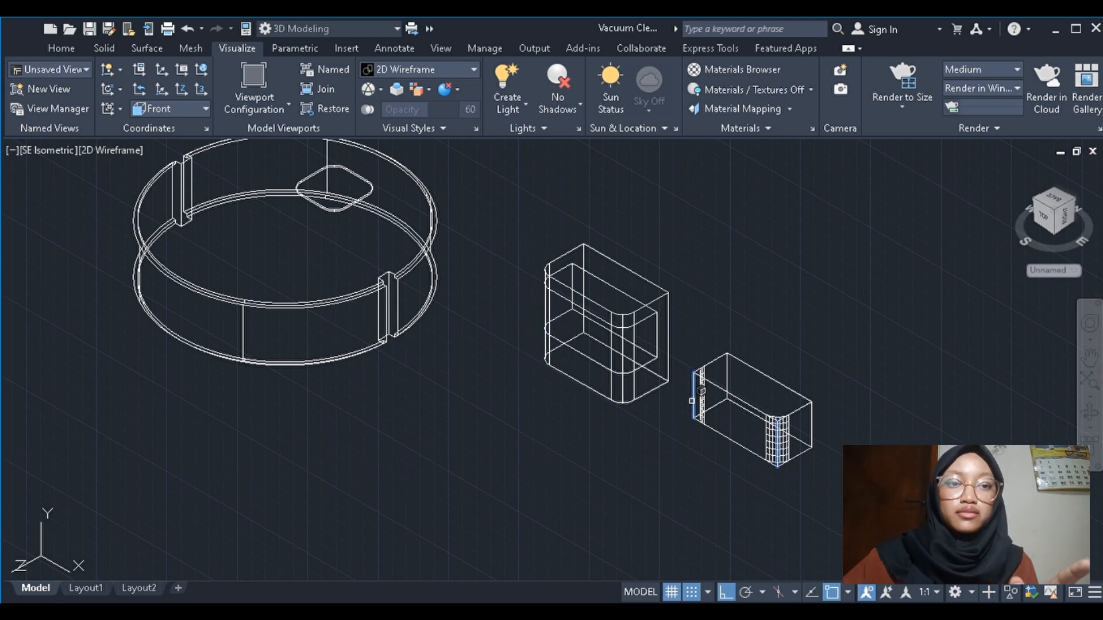
{"action": "key", "text": "Return"}
{"action": "key", "text": "Return"}
Assign materials to the copied block and the outer box from the Materials Browser, and close the browser
{"action": "left_click", "coordinate": [596, 311]}
{"action": "left_click", "coordinate": [747, 406]}
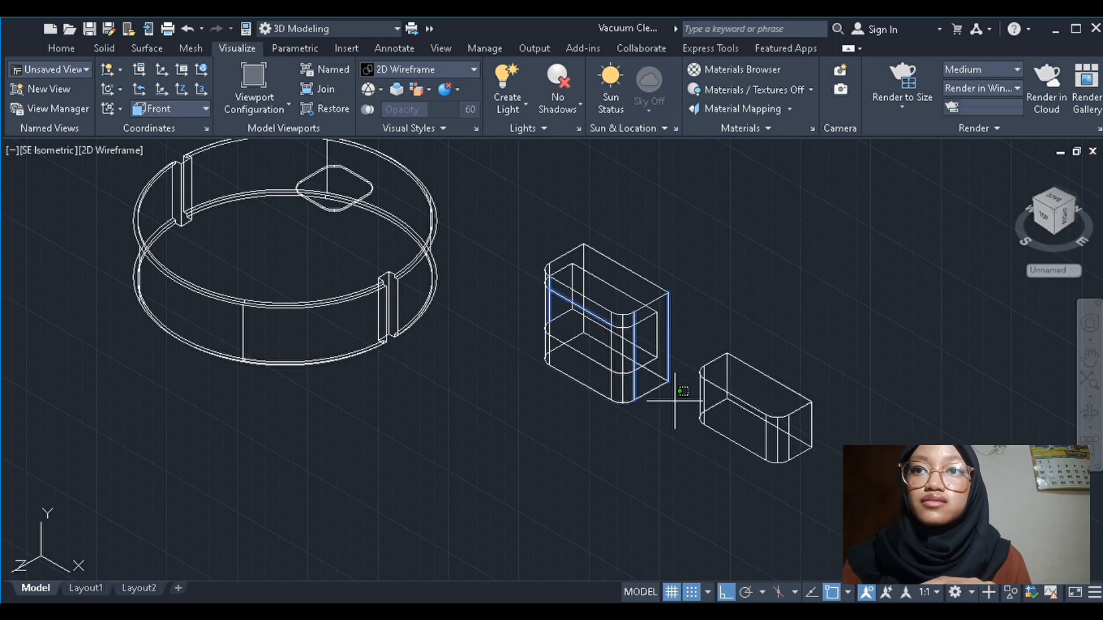
{"action": "left_click", "coordinate": [717, 386]}
{"action": "right_click", "coordinate": [557, 453]}
{"action": "left_click", "coordinate": [635, 486]}
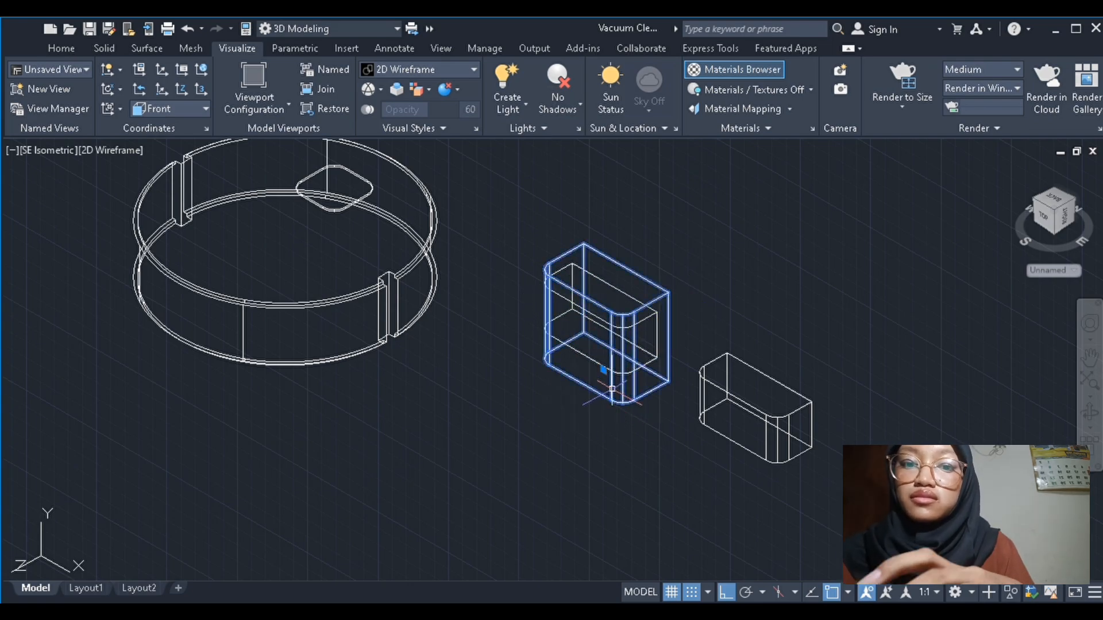
{"action": "left_click", "coordinate": [702, 396]}
{"action": "key", "text": "Escape"}
{"action": "left_click", "coordinate": [702, 373]}
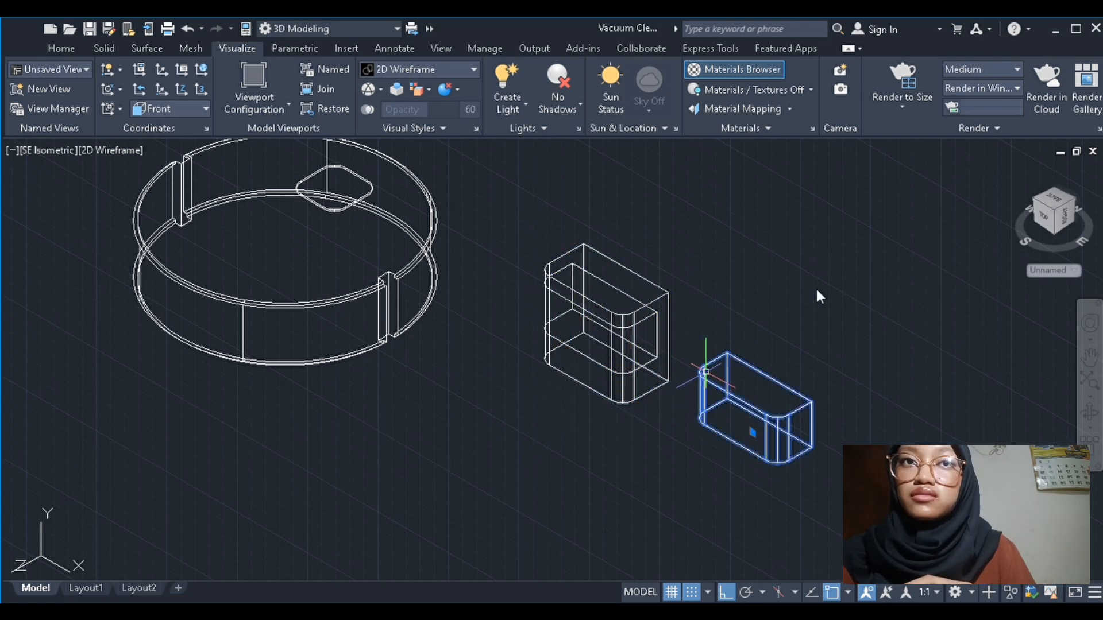
{"action": "key", "text": "Escape"}
{"action": "left_click", "coordinate": [602, 367]}
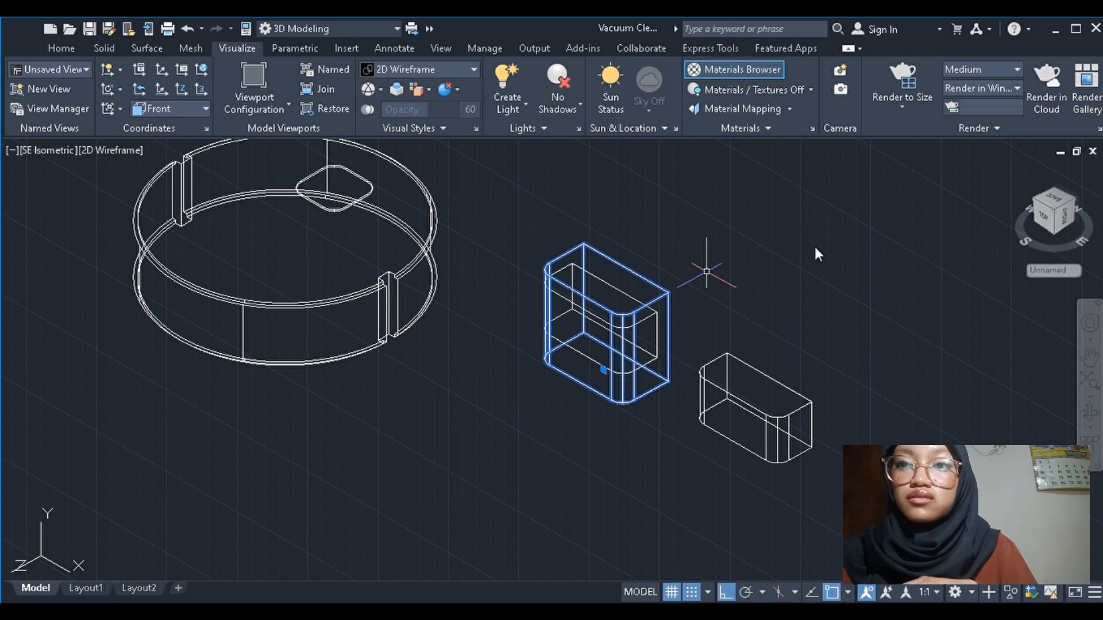
{"action": "key", "text": "Escape"}
{"action": "left_click", "coordinate": [721, 70]}
Return to the 2D Wireframe style and subtract the inner block from the outer box to cut its front recess
{"action": "left_click", "coordinate": [95, 151]}
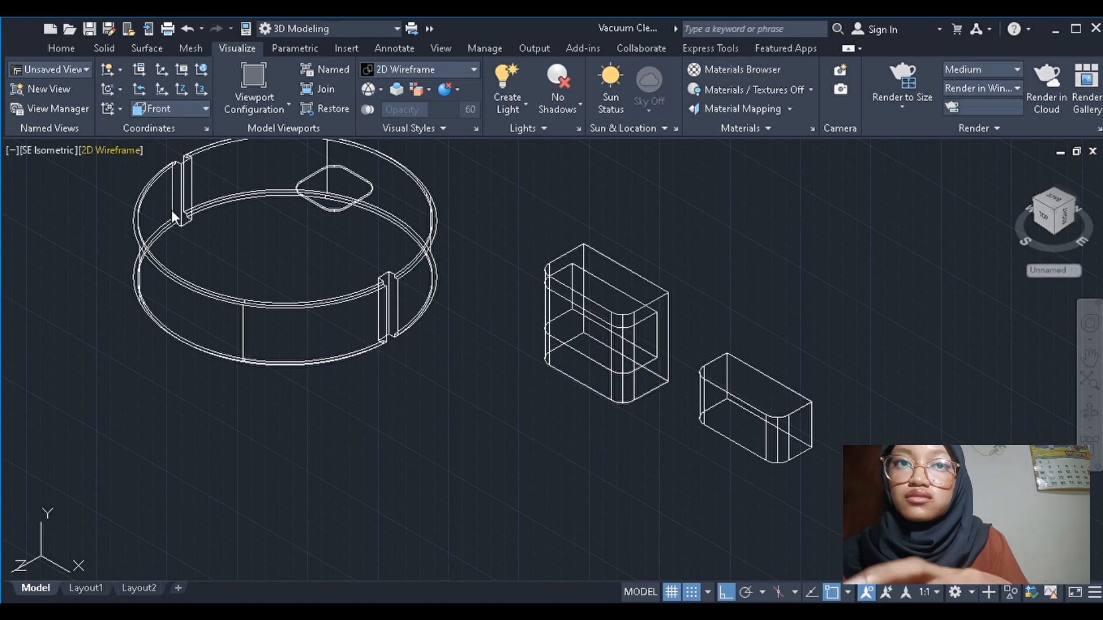
{"action": "left_click", "coordinate": [172, 213]}
{"action": "left_click", "coordinate": [99, 151]}
{"action": "left_click", "coordinate": [132, 181]}
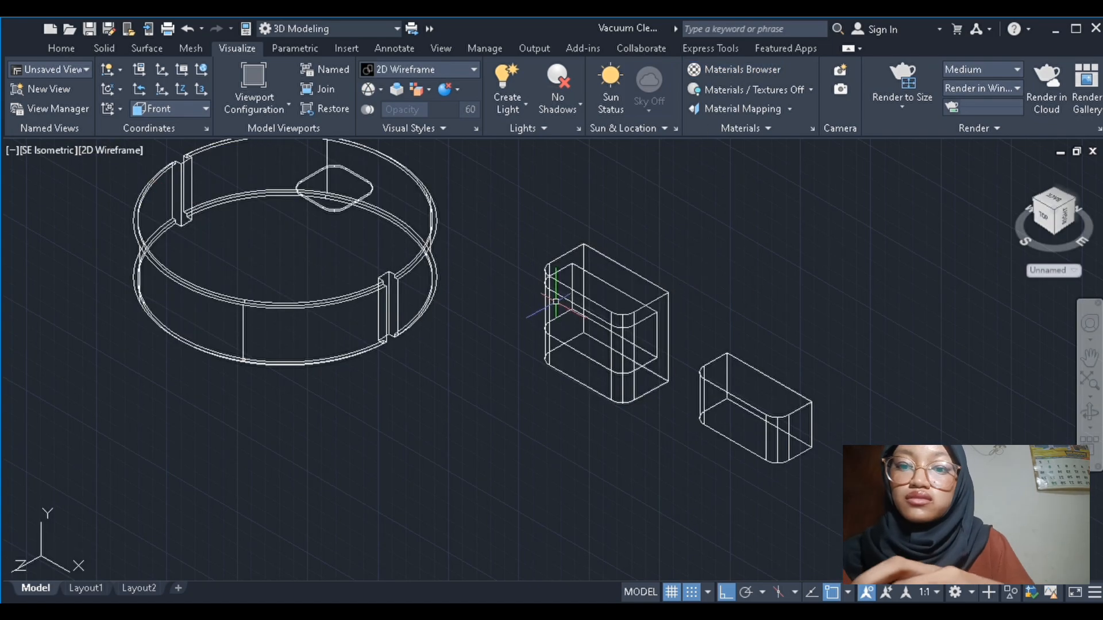
{"action": "left_click", "coordinate": [596, 313]}
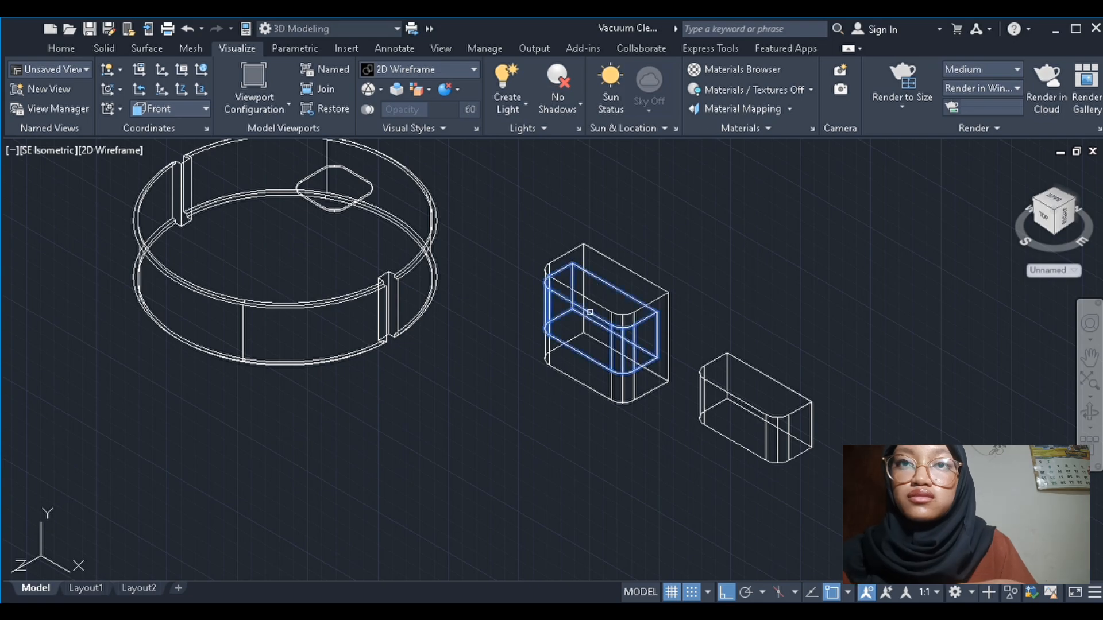
{"action": "key", "text": "Delete"}
{"action": "left_click", "coordinate": [748, 423]}
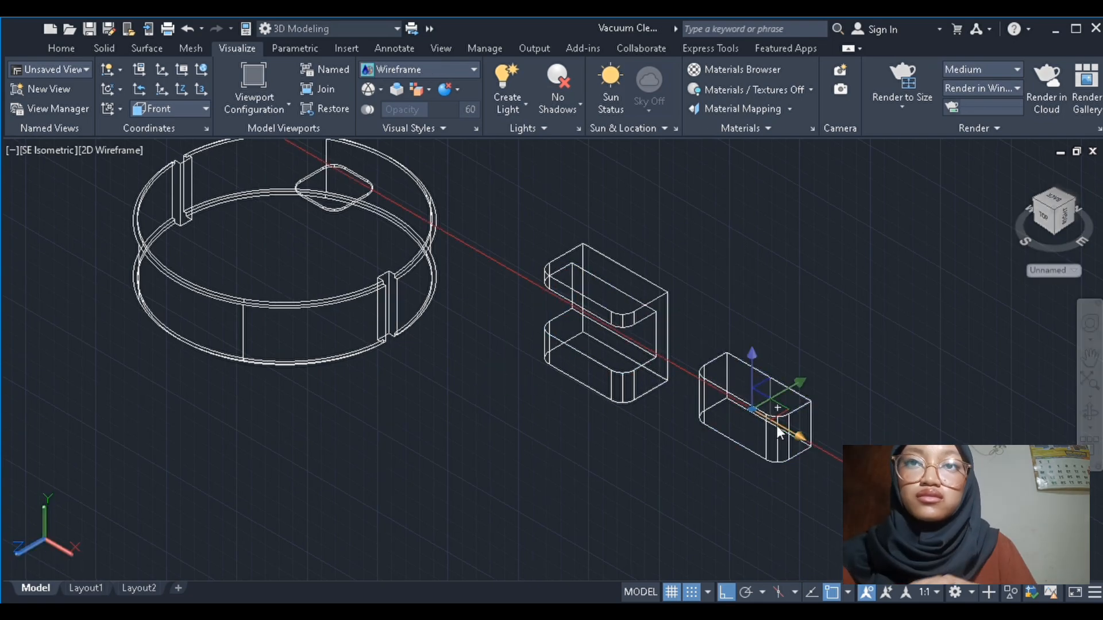
{"action": "left_click", "coordinate": [777, 409]}
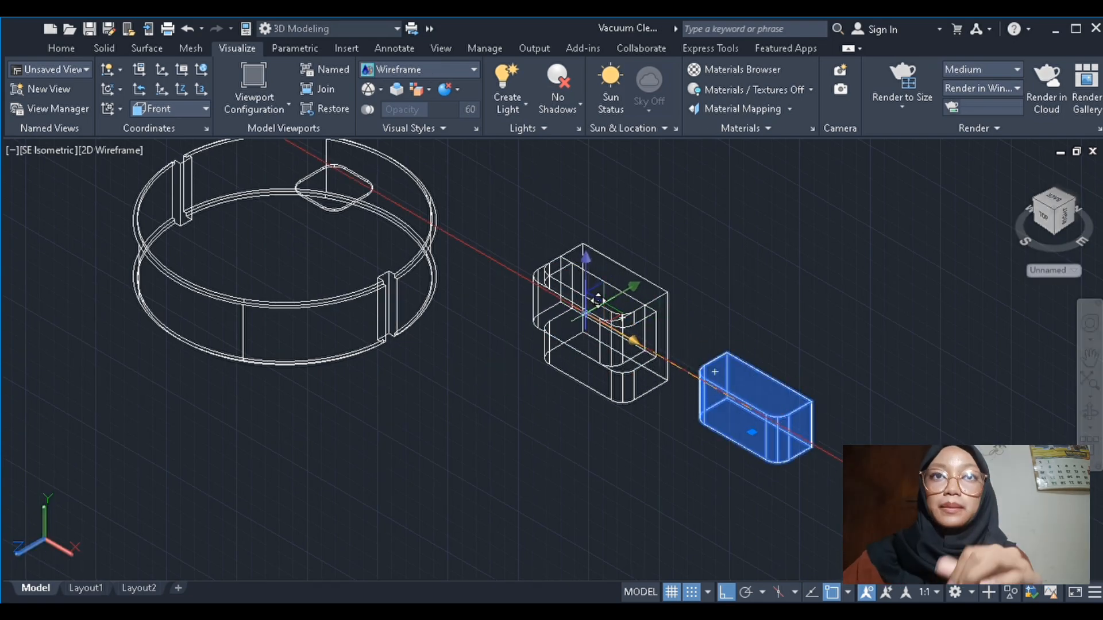
{"action": "key", "text": "Escape"}
{"action": "key", "text": "Escape"}
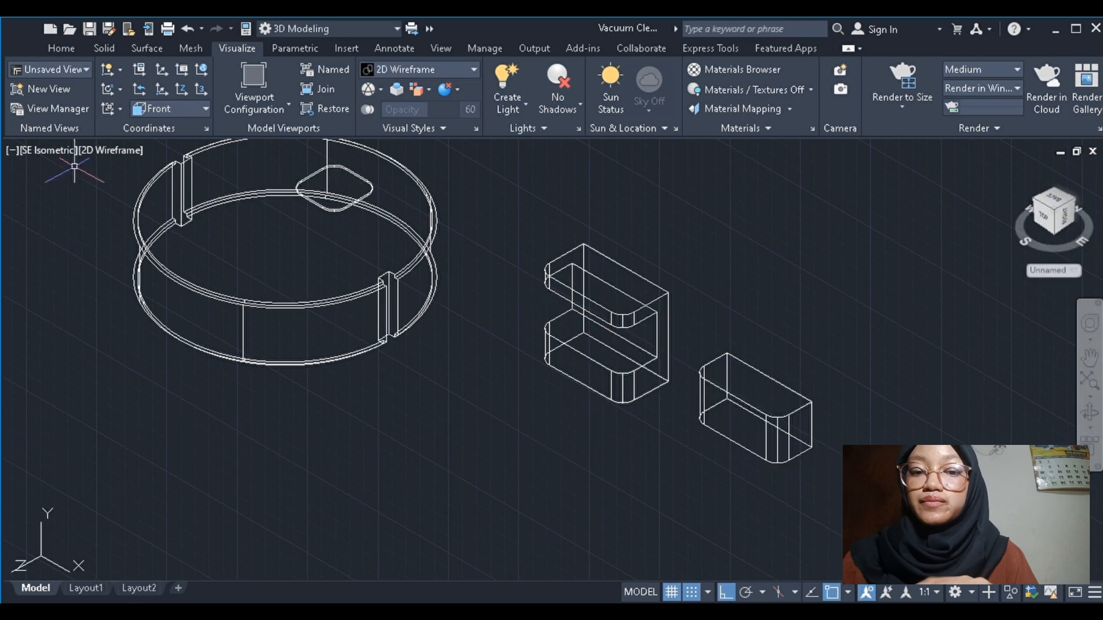
In the Front view, move the copied block horizontally into the recess of the box, aligning their midpoints
{"action": "left_click", "coordinate": [676, 330]}
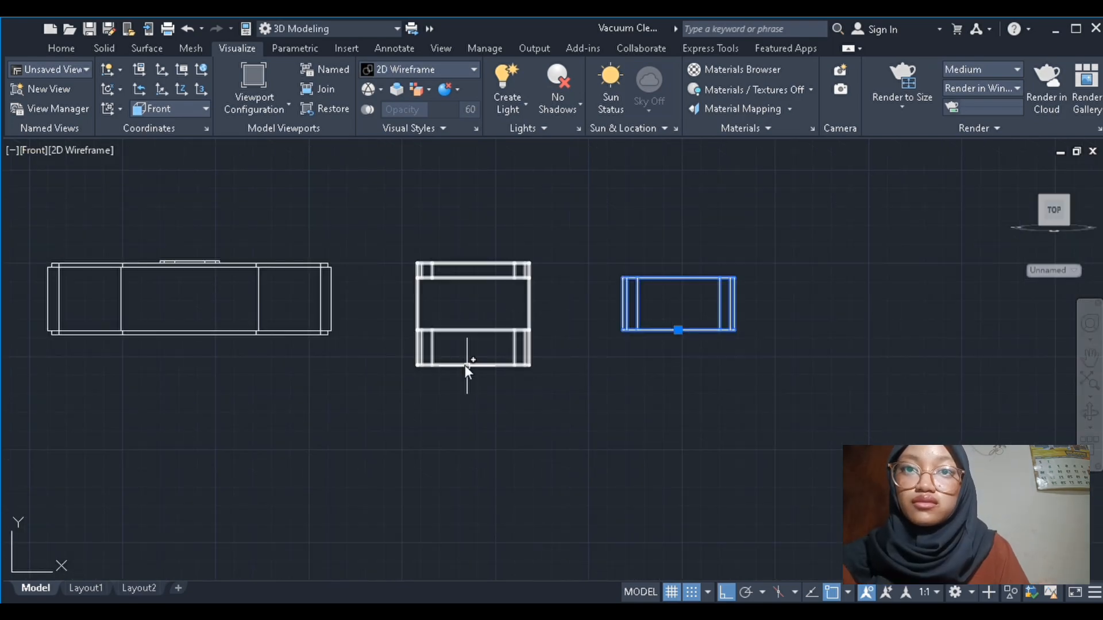
{"action": "type", "text": "m"}
{"action": "key", "text": "Return"}
{"action": "left_click", "coordinate": [678, 278]}
{"action": "left_click", "coordinate": [473, 263]}
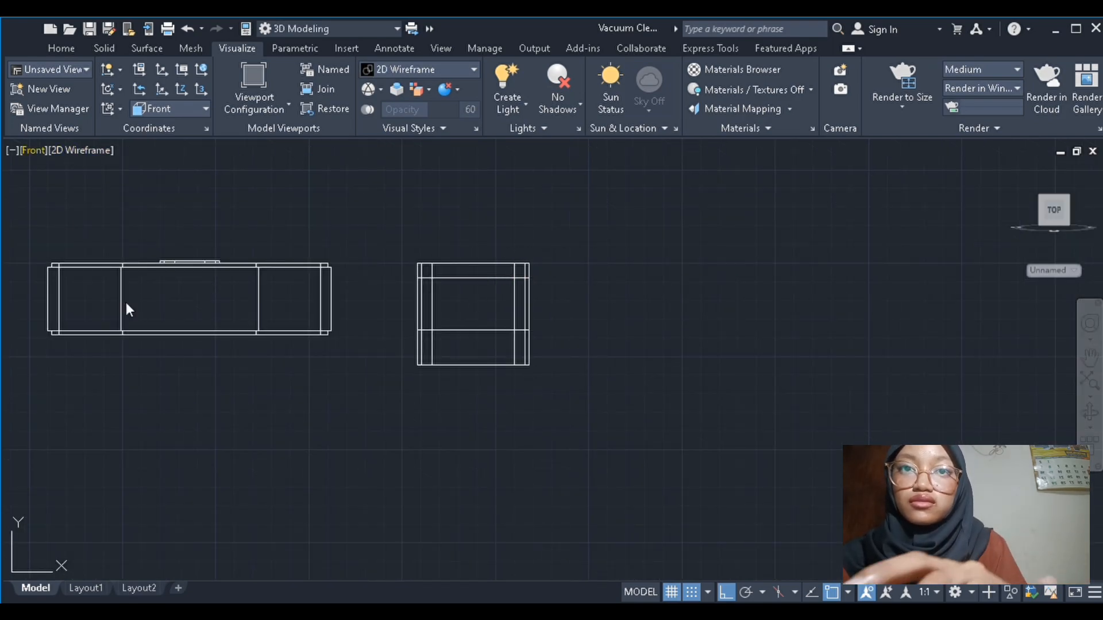
Check the block's fit in the box recess in SE Isometric with the Realistic style, and return to 2D Wireframe
{"action": "left_click", "coordinate": [161, 215]}
{"action": "scroll", "coordinate": [558, 359], "scroll_direction": "up", "scroll_amount": 2}
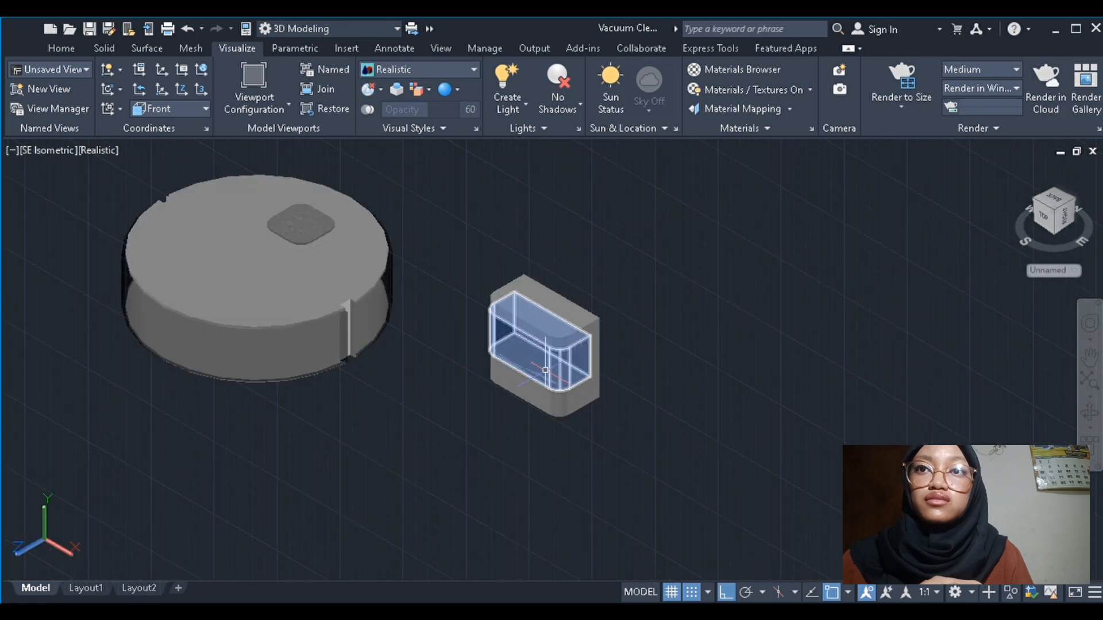
{"action": "left_click", "coordinate": [92, 150]}
{"action": "left_click", "coordinate": [125, 168]}
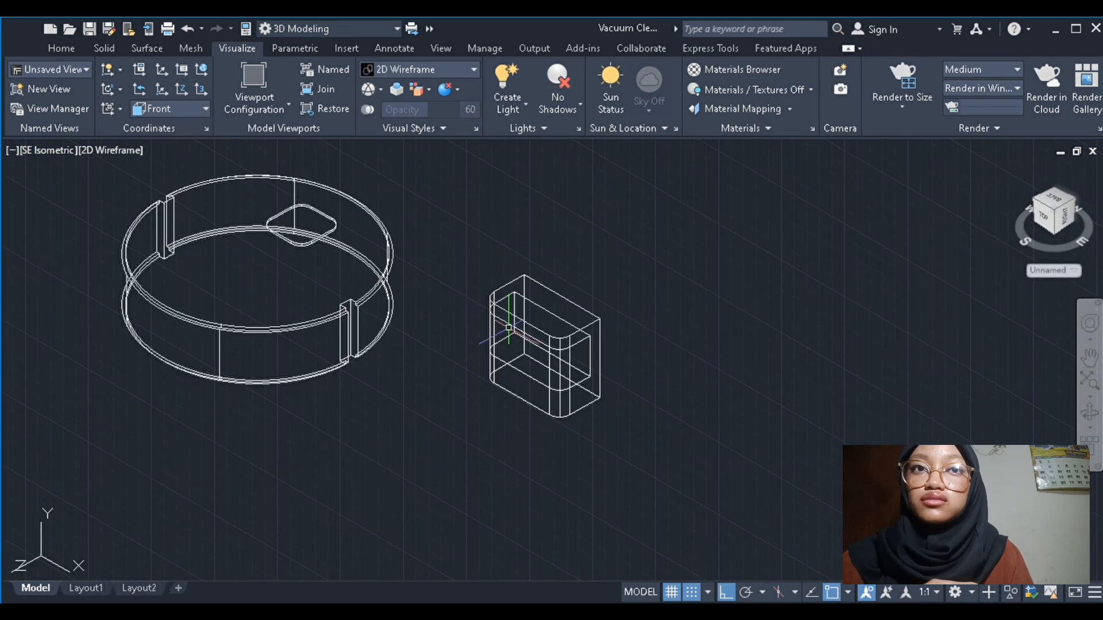
Group the recessed box and the block inside it
{"action": "left_click", "coordinate": [509, 327]}
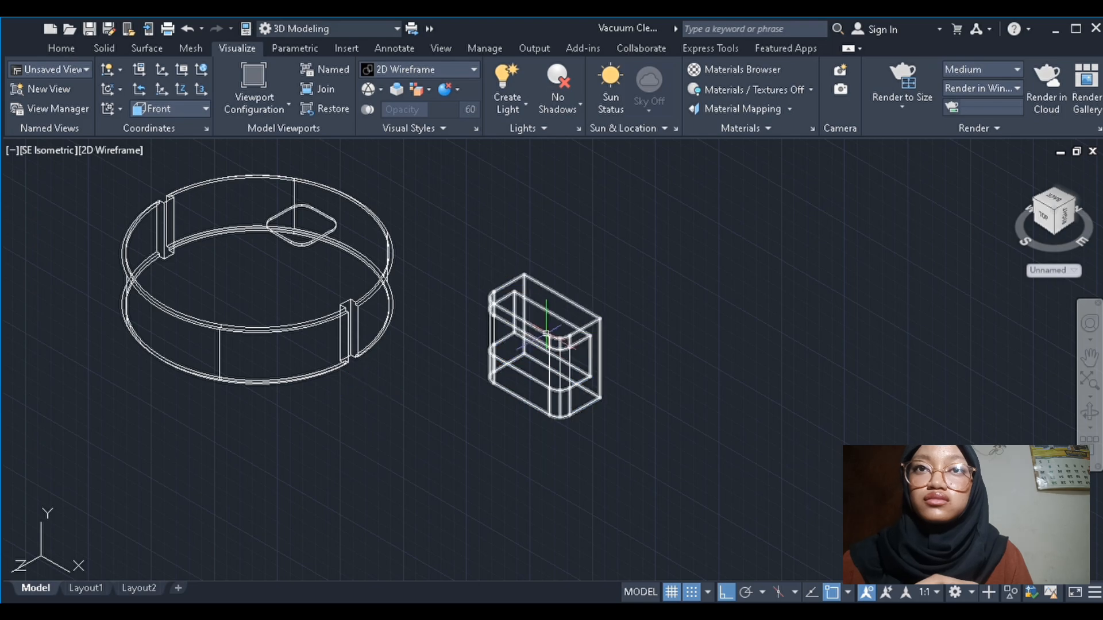
{"action": "scroll", "coordinate": [553, 101], "scroll_direction": "up", "scroll_amount": 4}
{"action": "left_click", "coordinate": [947, 118]}
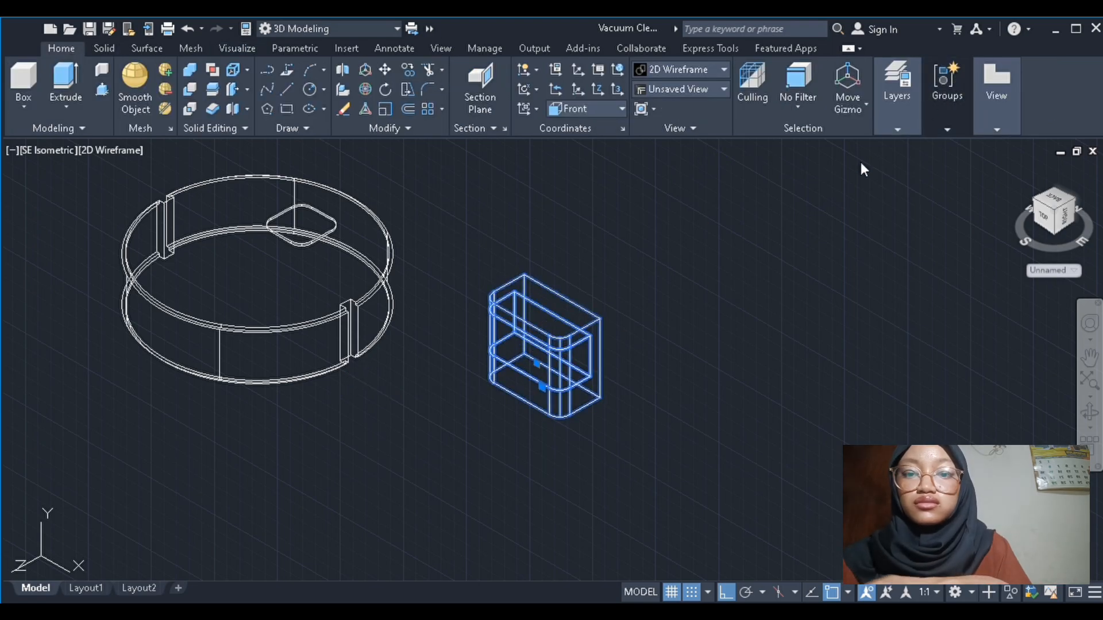
{"action": "left_click", "coordinate": [861, 163]}
Move the grouped box along the X axis until it is in line with the round vacuum body
{"action": "left_click", "coordinate": [568, 301]}
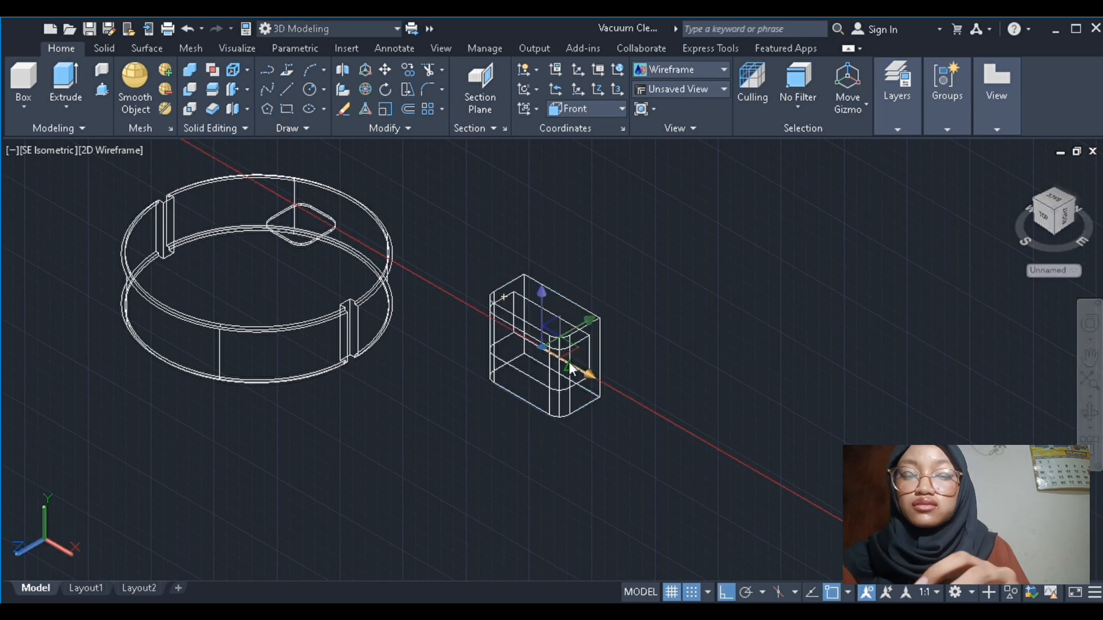
{"action": "left_click", "coordinate": [575, 366]}
{"action": "left_click", "coordinate": [364, 248]}
{"action": "key", "text": "Escape"}
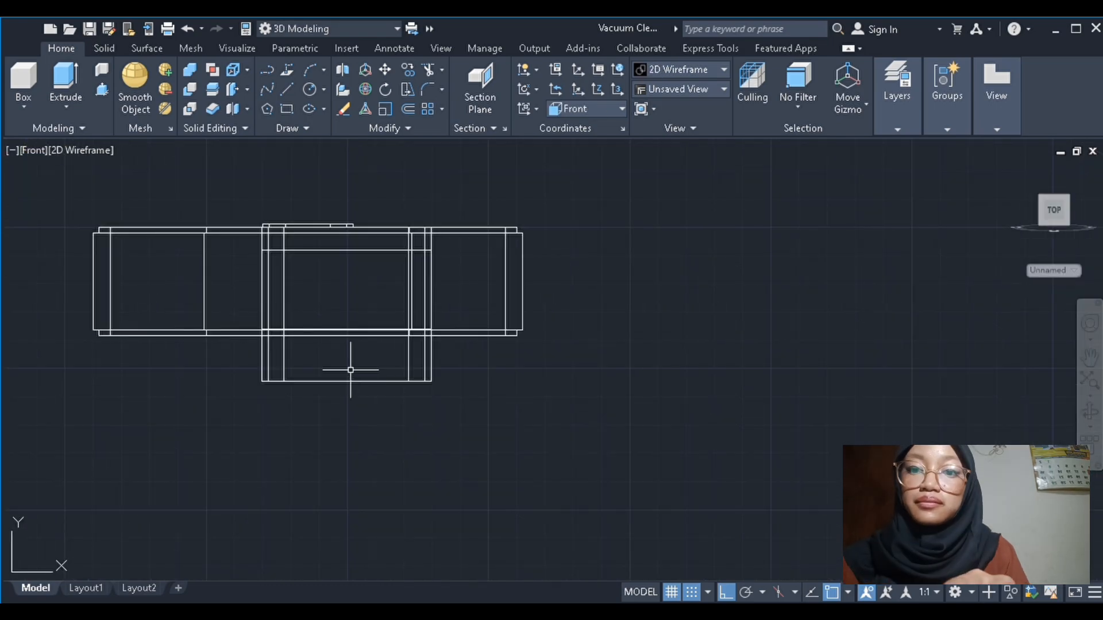
In the Front view, move the grouped box sideways to the horizontal centre of the vacuum body
{"action": "left_click", "coordinate": [355, 380]}
{"action": "type", "text": "m"}
{"action": "key", "text": "Return"}
{"action": "left_click", "coordinate": [347, 227]}
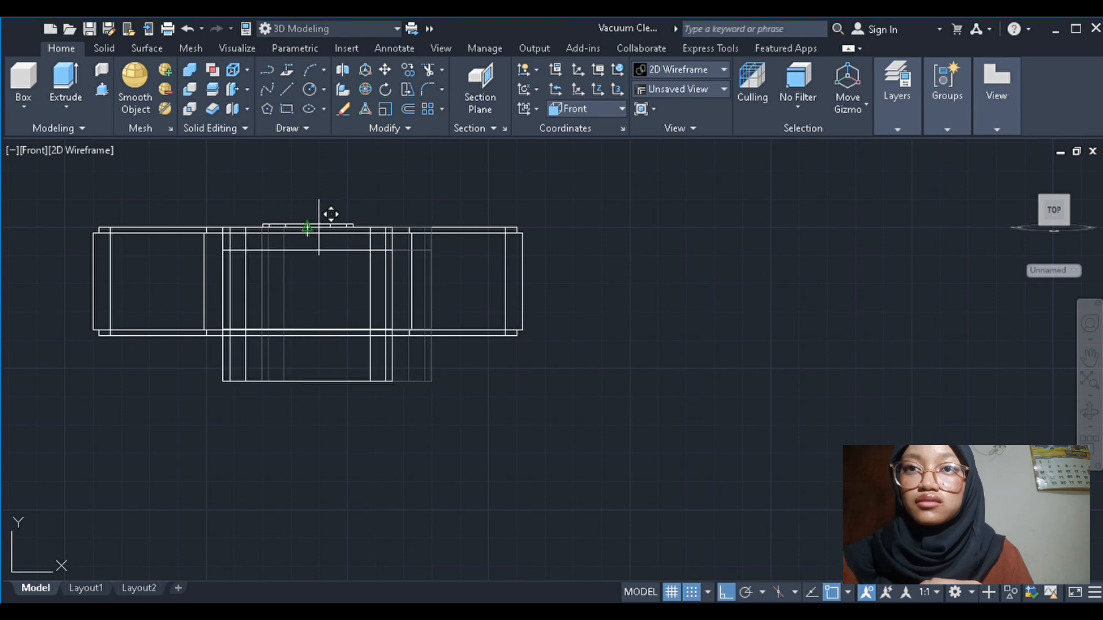
{"action": "left_click", "coordinate": [303, 227]}
Raise the grouped box until it is vertically centred on the vacuum body, and return to the SE Isometric view
{"action": "left_click", "coordinate": [298, 380]}
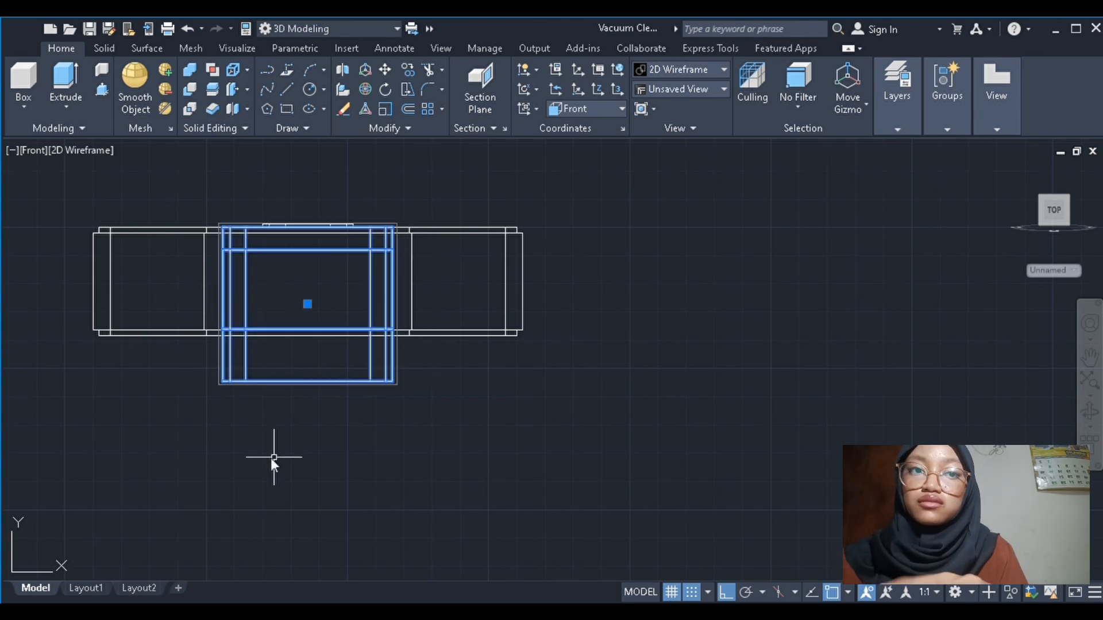
{"action": "type", "text": "m"}
{"action": "key", "text": "Return"}
{"action": "left_click", "coordinate": [304, 381]}
{"action": "left_click", "coordinate": [305, 358]}
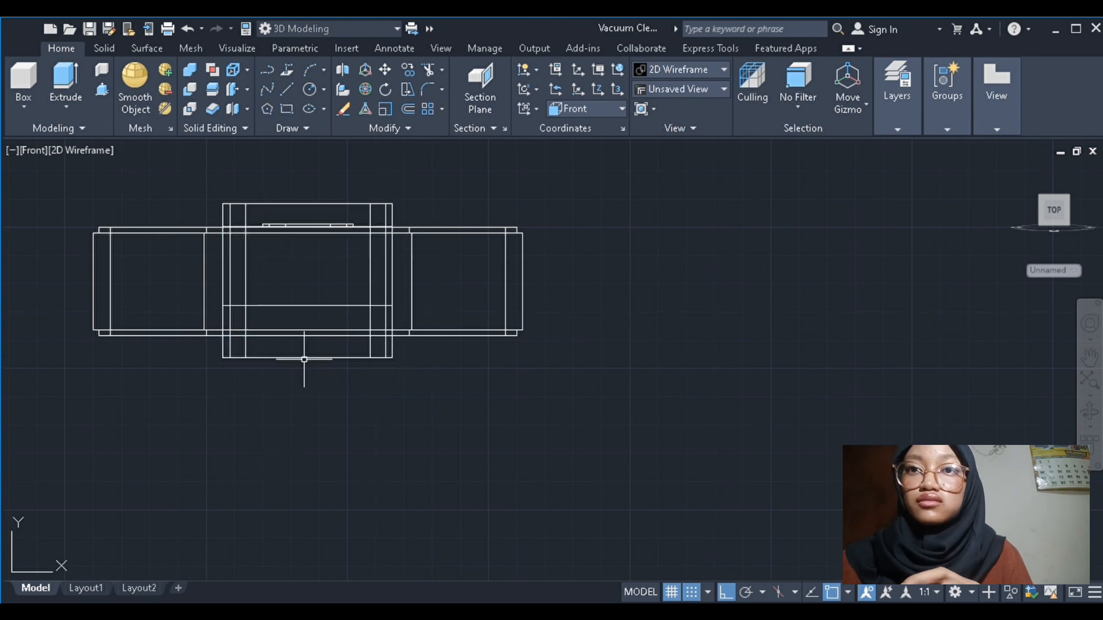
{"action": "left_click", "coordinate": [304, 358]}
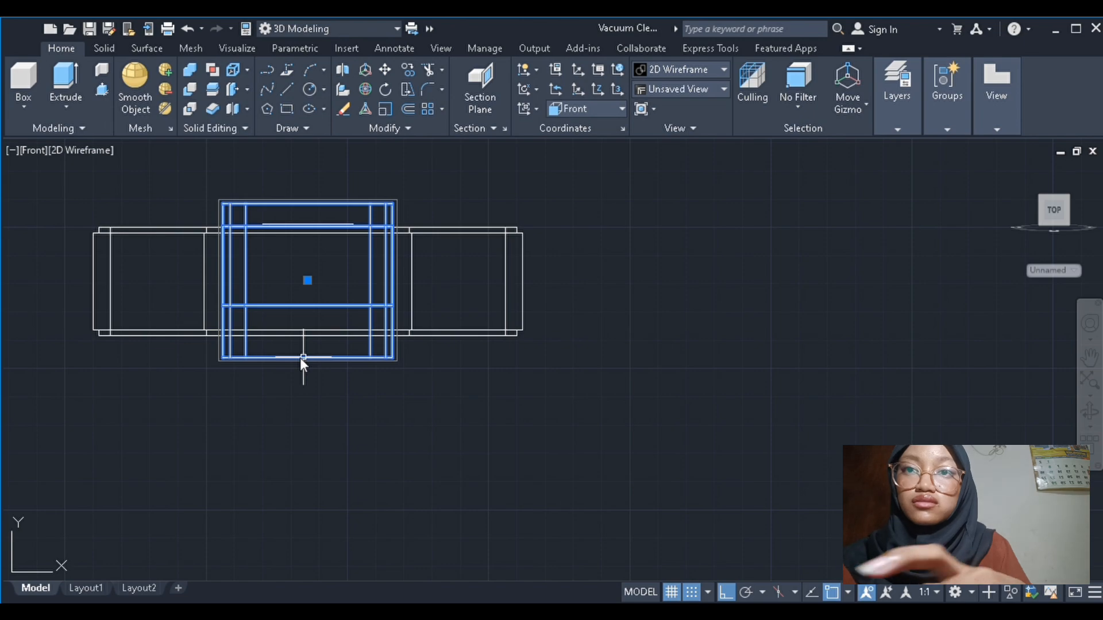
{"action": "left_click", "coordinate": [40, 150]}
{"action": "left_click", "coordinate": [136, 320]}
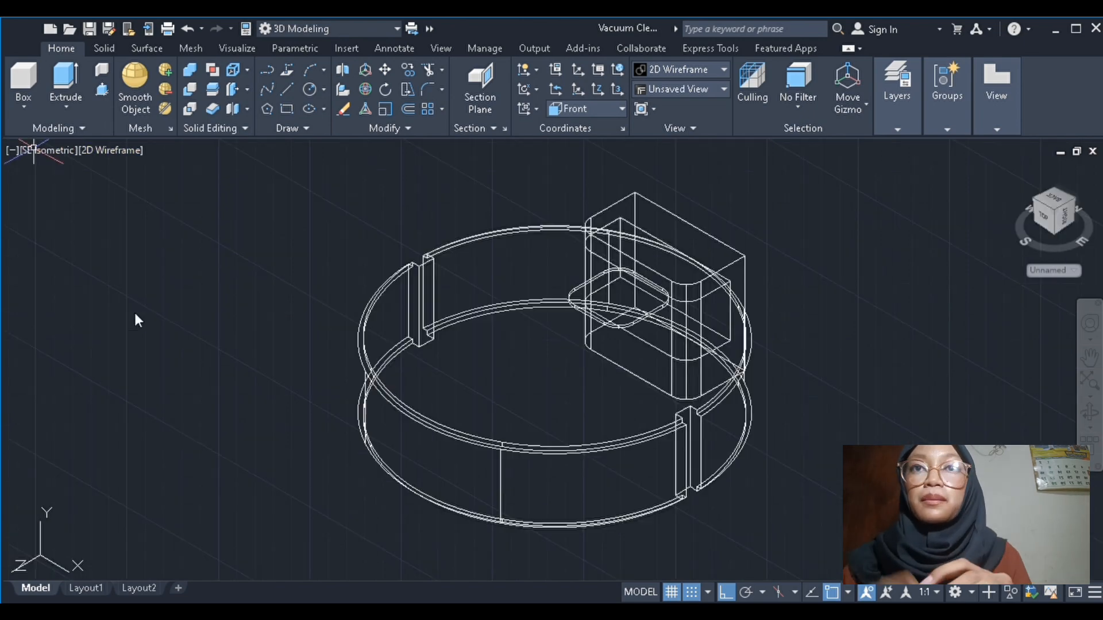
Move the grouped box outward along the Y axis, away from the centre of the round vacuum body
{"action": "scroll", "coordinate": [139, 320], "scroll_direction": "down", "scroll_amount": 1}
{"action": "scroll", "coordinate": [487, 430], "scroll_direction": "up", "scroll_amount": 1}
{"action": "scroll", "coordinate": [113, 179], "scroll_direction": "down", "scroll_amount": 1}
{"action": "scroll", "coordinate": [344, 263], "scroll_direction": "down", "scroll_amount": 1}
{"action": "scroll", "coordinate": [256, 205], "scroll_direction": "up", "scroll_amount": 2}
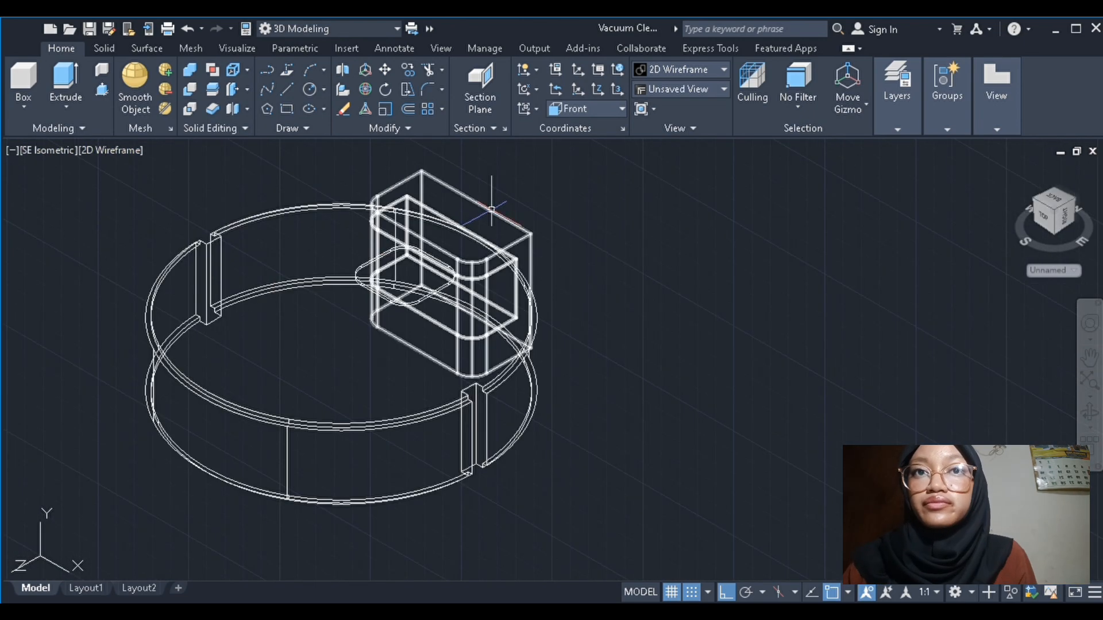
{"action": "left_click", "coordinate": [492, 210]}
{"action": "key", "text": "Return"}
{"action": "left_click", "coordinate": [487, 259]}
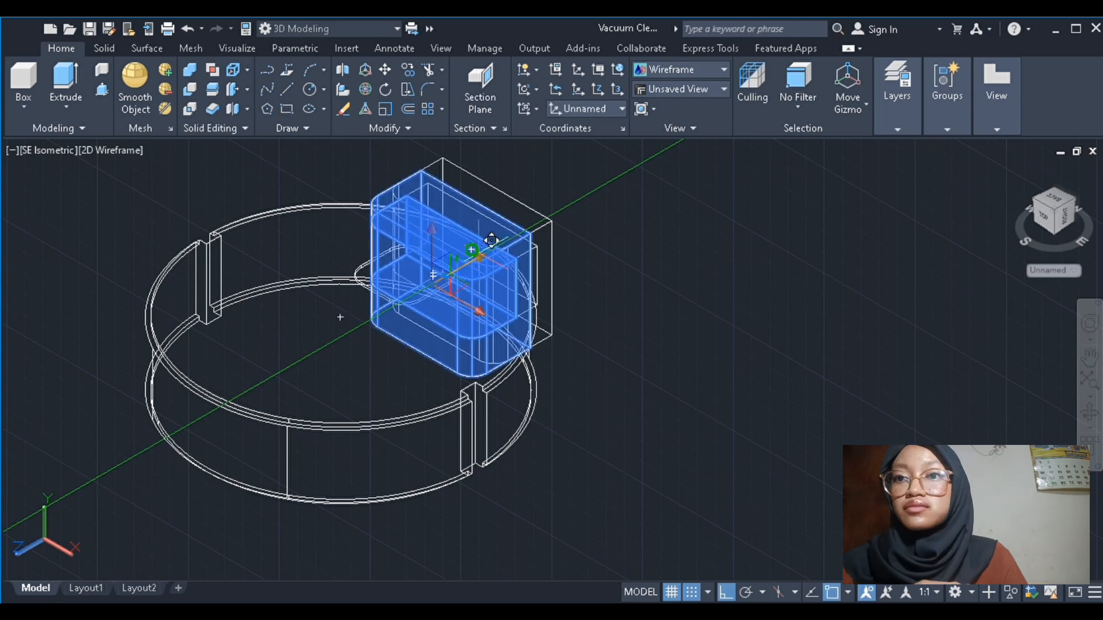
{"action": "scroll", "coordinate": [482, 247], "scroll_direction": "up", "scroll_amount": 3}
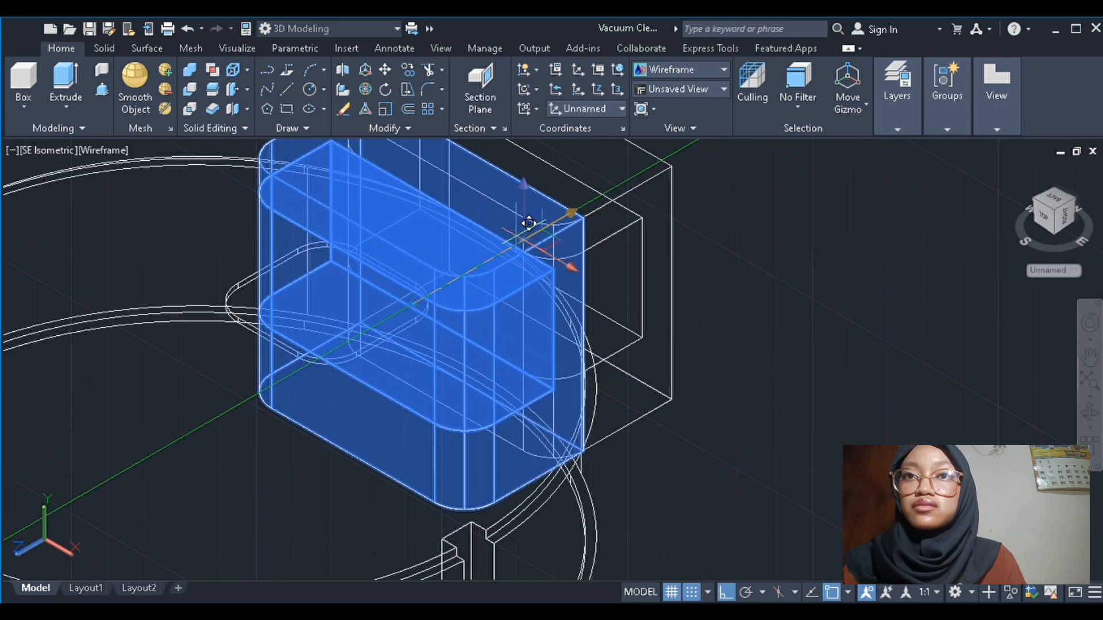
{"action": "left_click", "coordinate": [512, 233]}
Apply the Conceptual visual style and move the grouped box clear of the vacuum body
{"action": "left_click", "coordinate": [147, 210]}
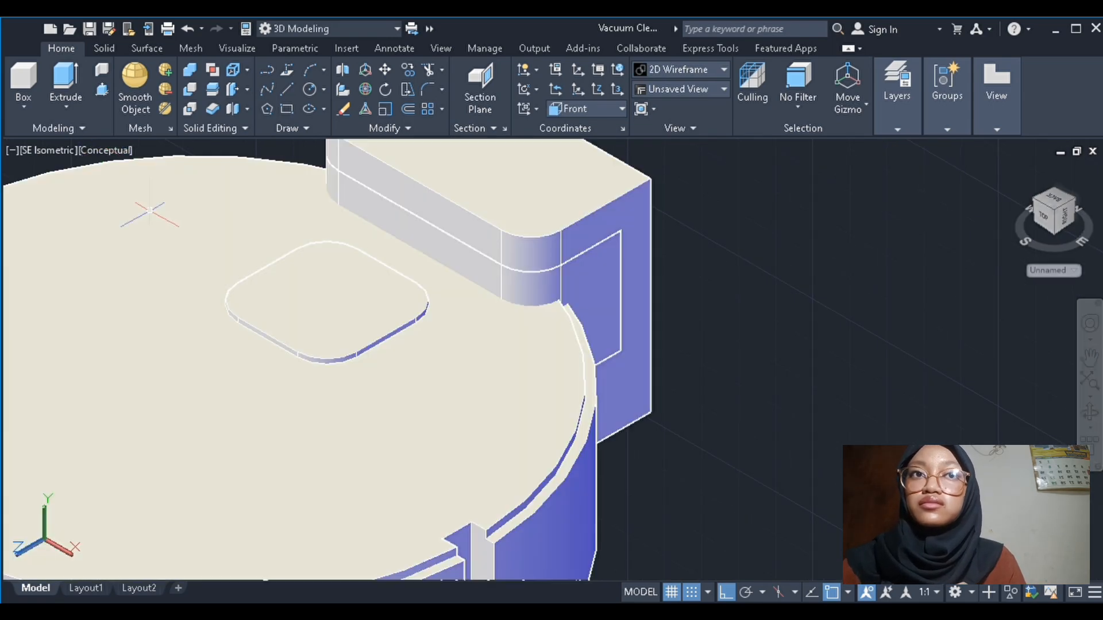
{"action": "left_click", "coordinate": [566, 185]}
{"action": "scroll", "coordinate": [505, 251], "scroll_direction": "down", "scroll_amount": 6}
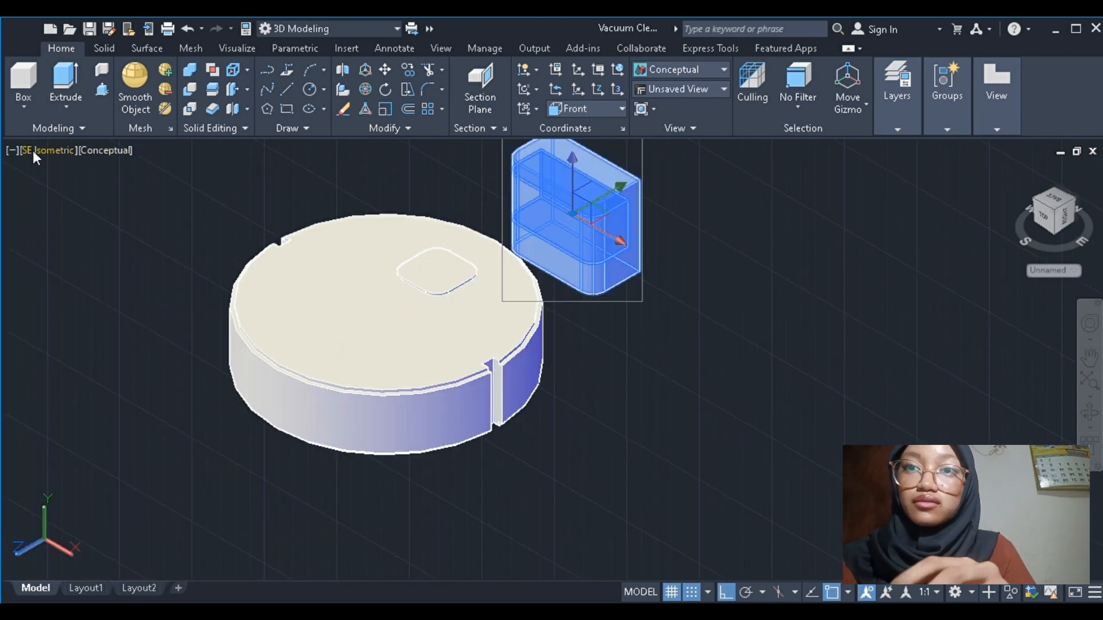
In the Right view, slide the grouped box horizontally against the vacuum body's outer rim, and return to the SE Isometric view
{"action": "left_click", "coordinate": [32, 150]}
{"action": "left_click", "coordinate": [96, 242]}
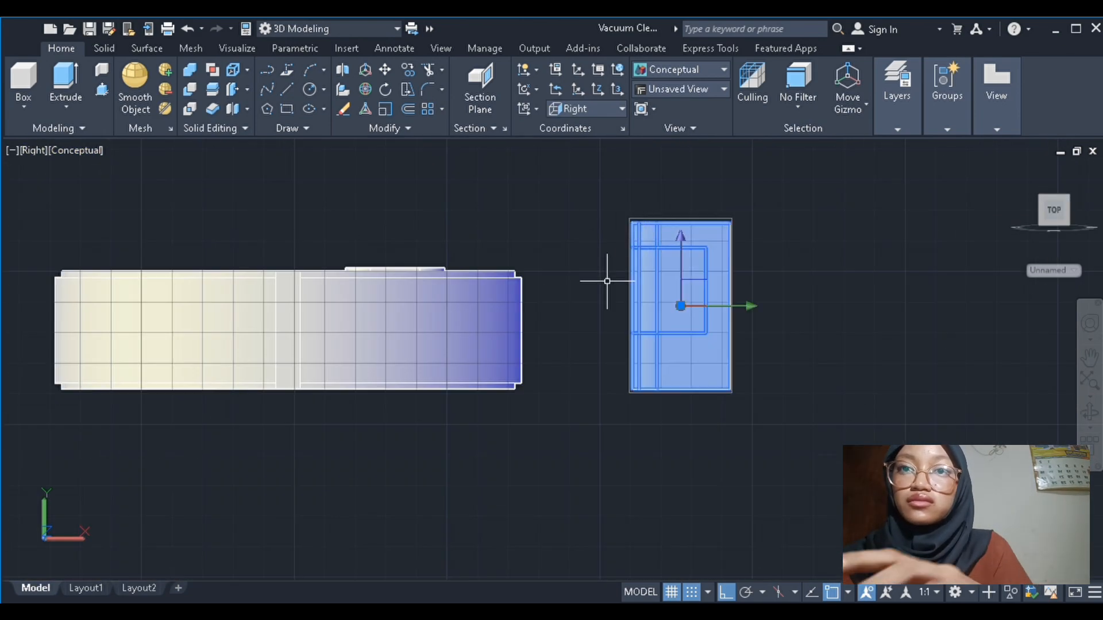
{"action": "left_click", "coordinate": [730, 306]}
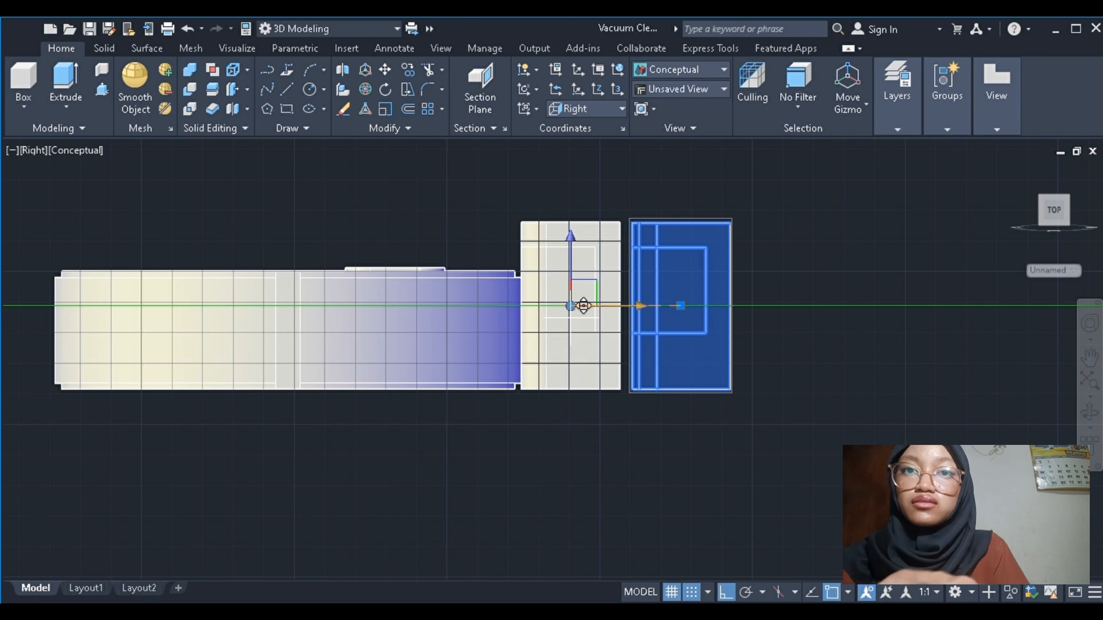
{"action": "left_click", "coordinate": [574, 305]}
{"action": "left_click", "coordinate": [33, 150]}
{"action": "left_click", "coordinate": [91, 319]}
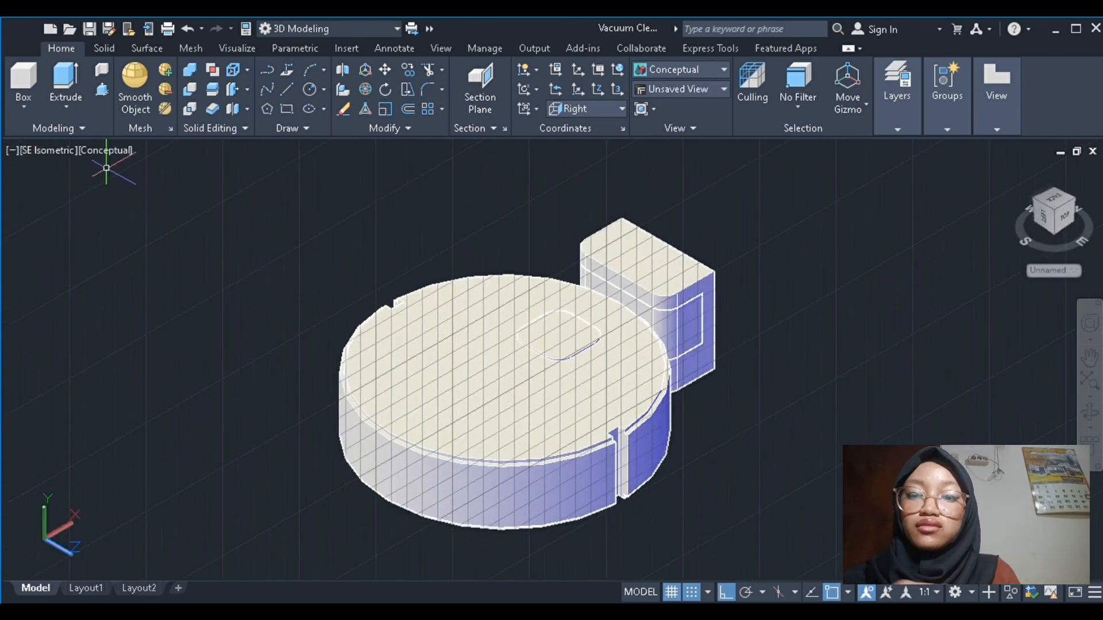
Apply the Realistic visual style and render the vacuum with its box at Medium quality in a window
{"action": "left_click", "coordinate": [168, 262]}
{"action": "scroll", "coordinate": [213, 287], "scroll_direction": "down", "scroll_amount": 2}
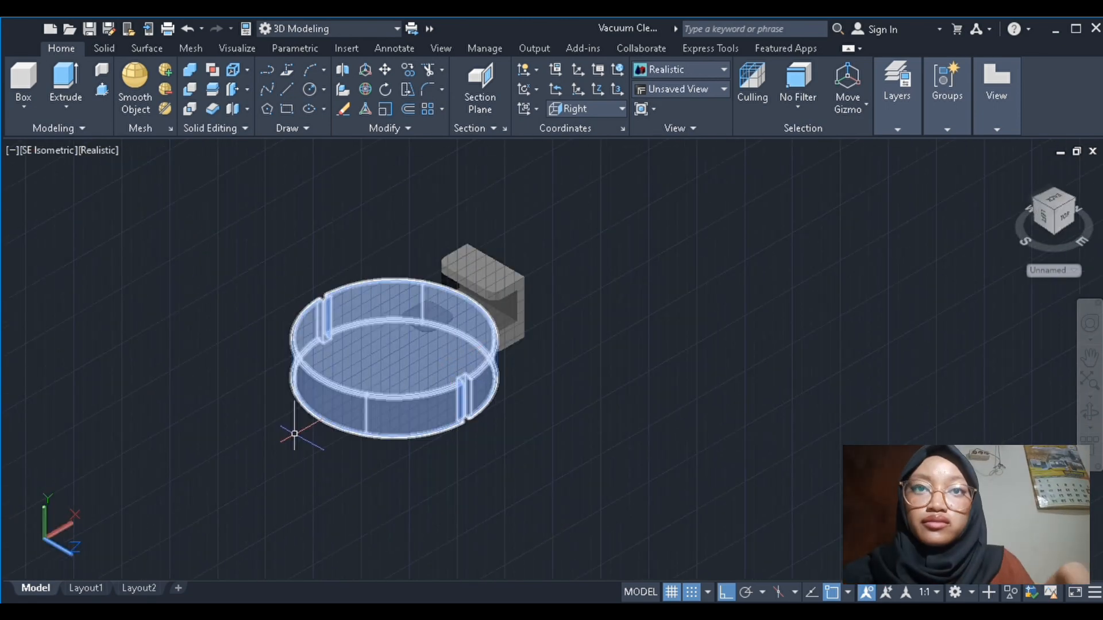
{"action": "left_click", "coordinate": [237, 48]}
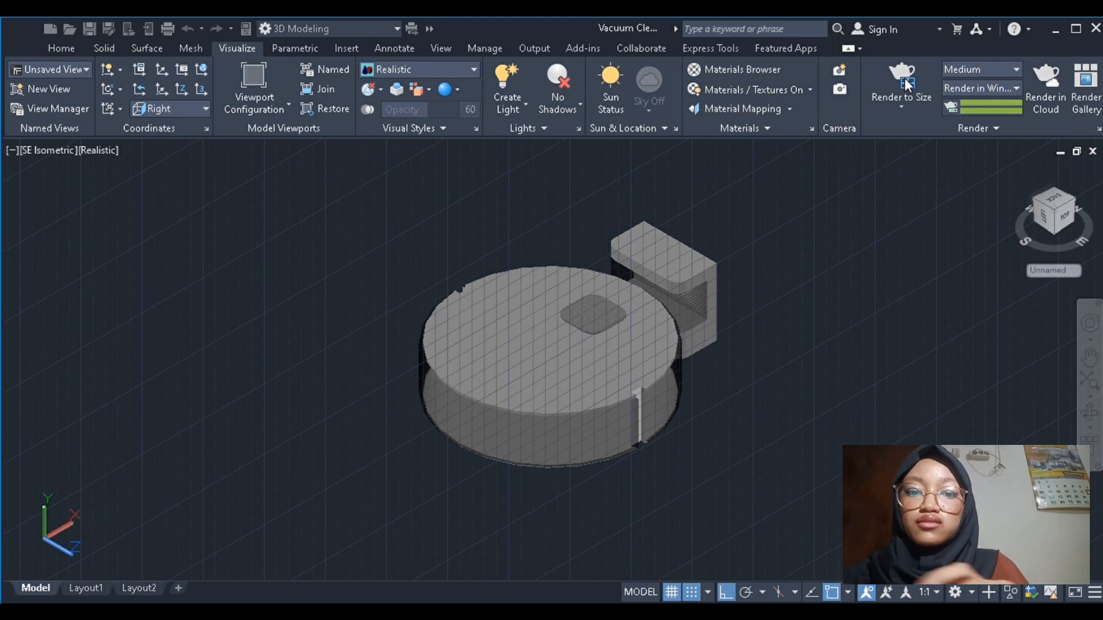
{"action": "left_click", "coordinate": [906, 84]}
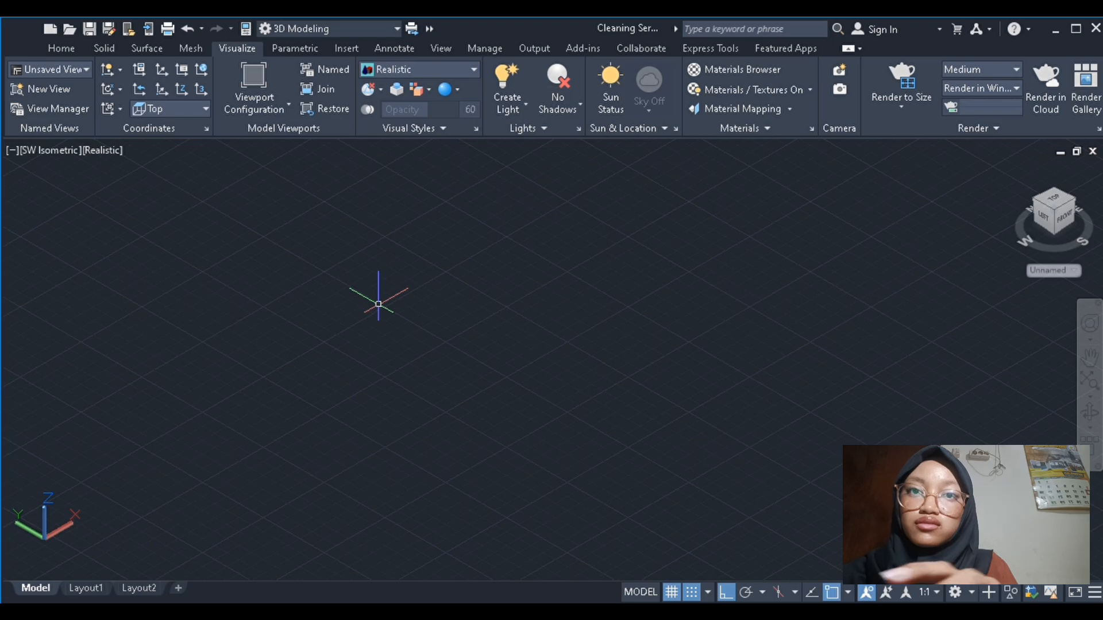
In the empty second drawing, model a thin upright wall running along the Y axis and display it in 2D Wireframe
{"action": "key", "text": "Return"}
{"action": "left_click", "coordinate": [380, 304]}
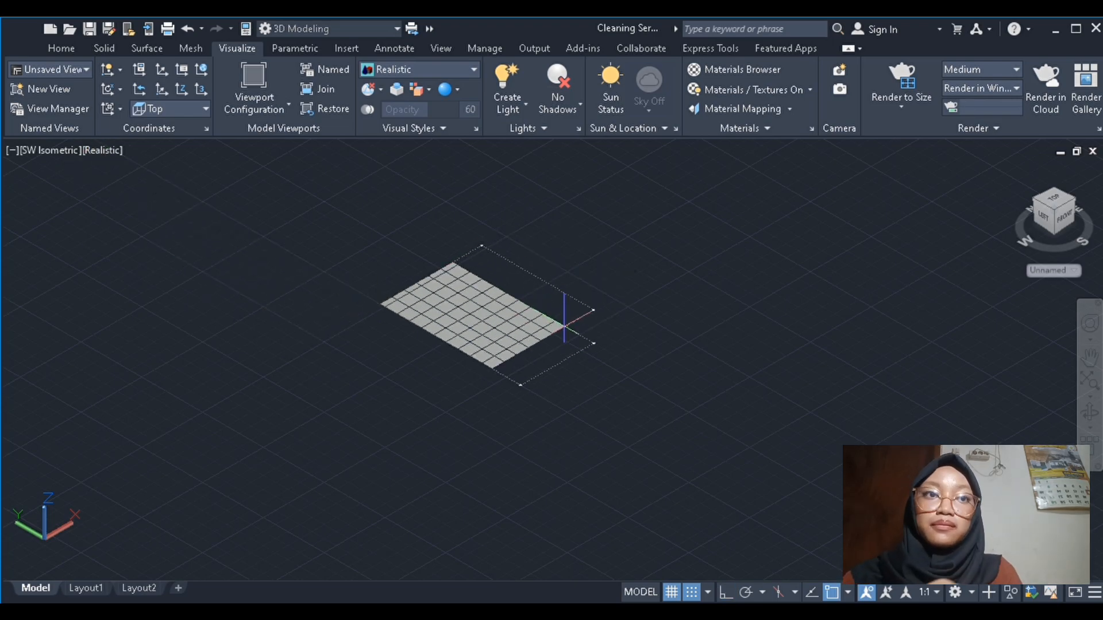
{"action": "key", "text": "Return"}
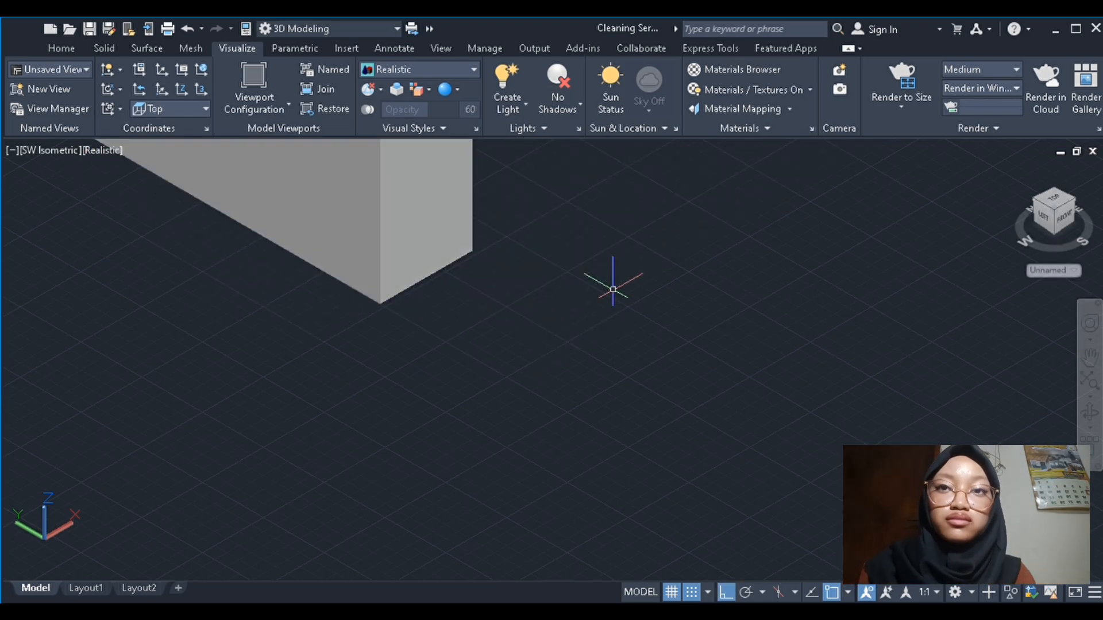
{"action": "scroll", "coordinate": [592, 328], "scroll_direction": "down", "scroll_amount": 10}
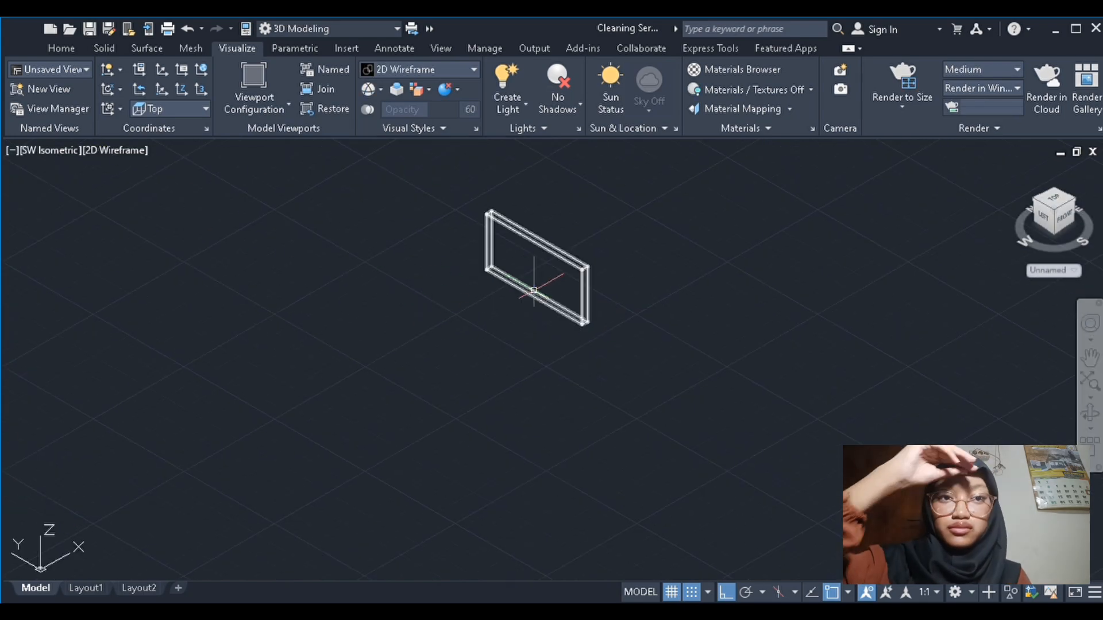
{"action": "left_click", "coordinate": [527, 287]}
{"action": "key", "text": "Escape"}
{"action": "scroll", "coordinate": [421, 286], "scroll_direction": "up", "scroll_amount": 2}
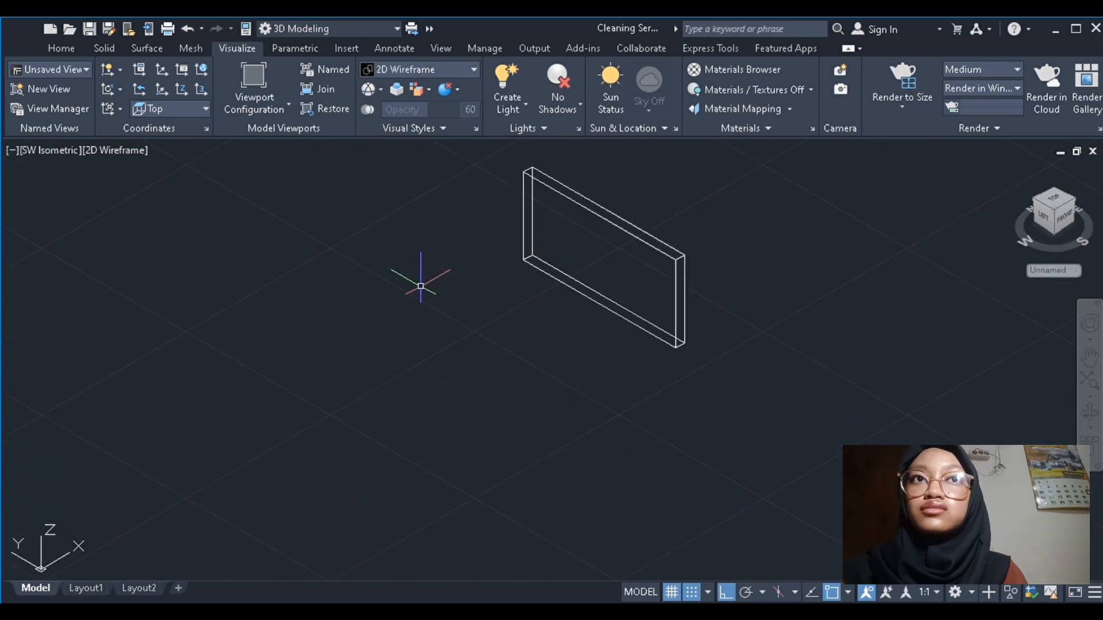
Model a second thin upright wall of matching height, running along the X axis beside the first
{"action": "left_click", "coordinate": [221, 373]}
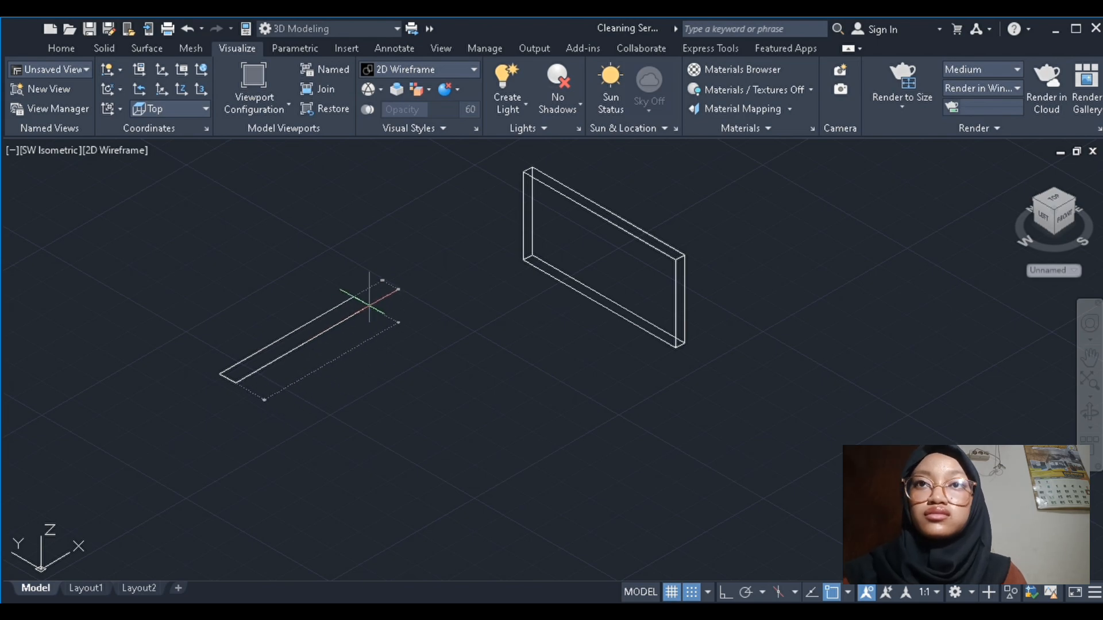
{"action": "type", "text": ",100"}
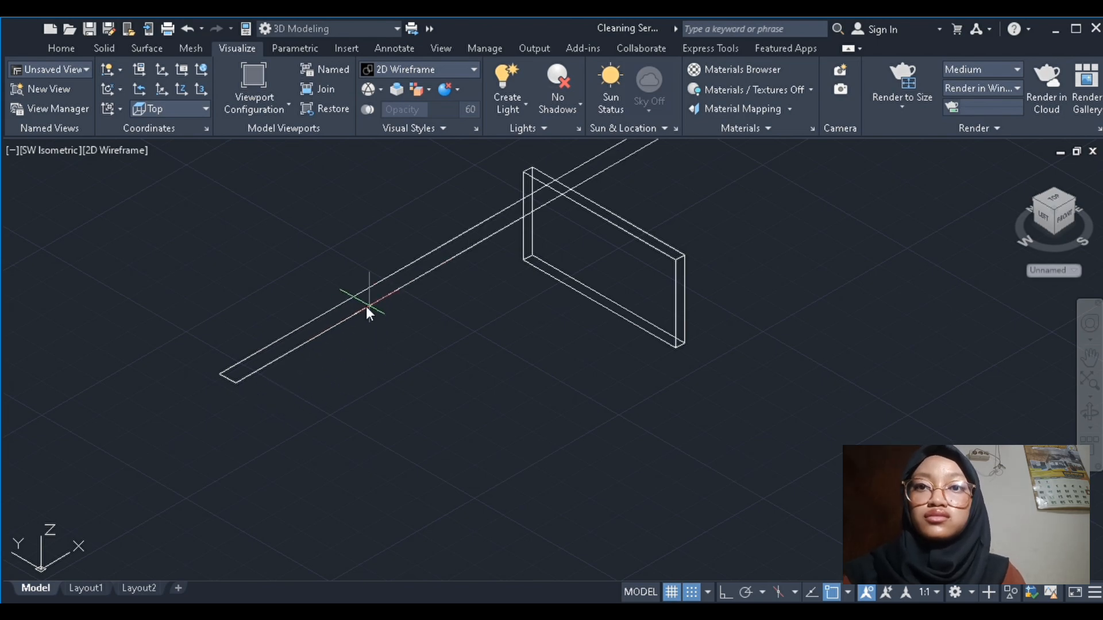
{"action": "key", "text": "Return"}
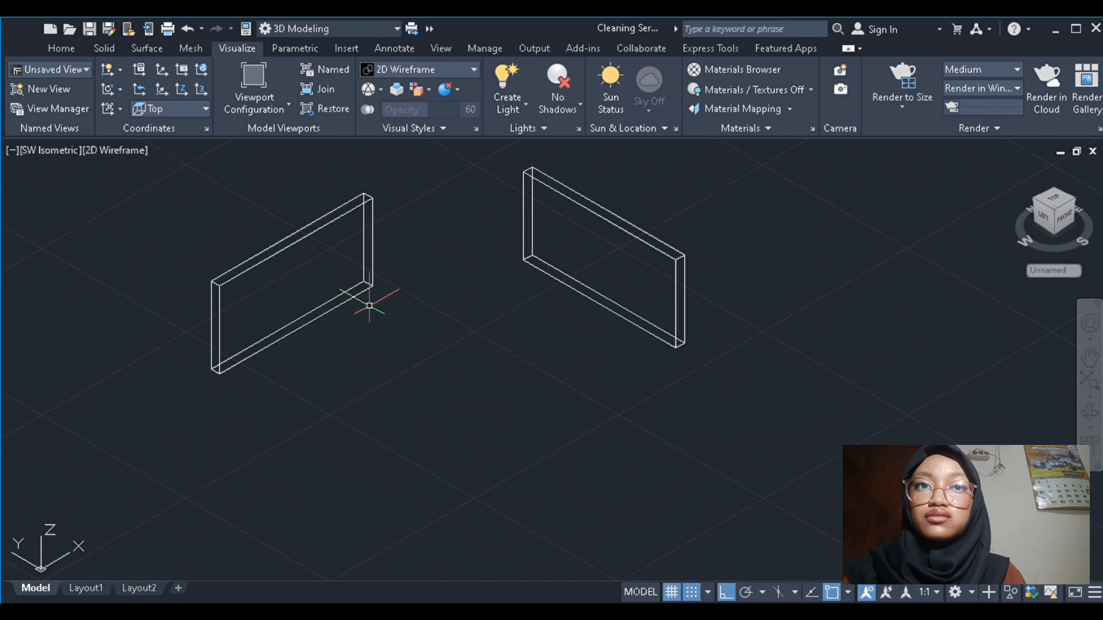
Move the second wall by its lower far corner onto the first wall's lower back corner with 3DMOVE to form an L
{"action": "left_click", "coordinate": [373, 286]}
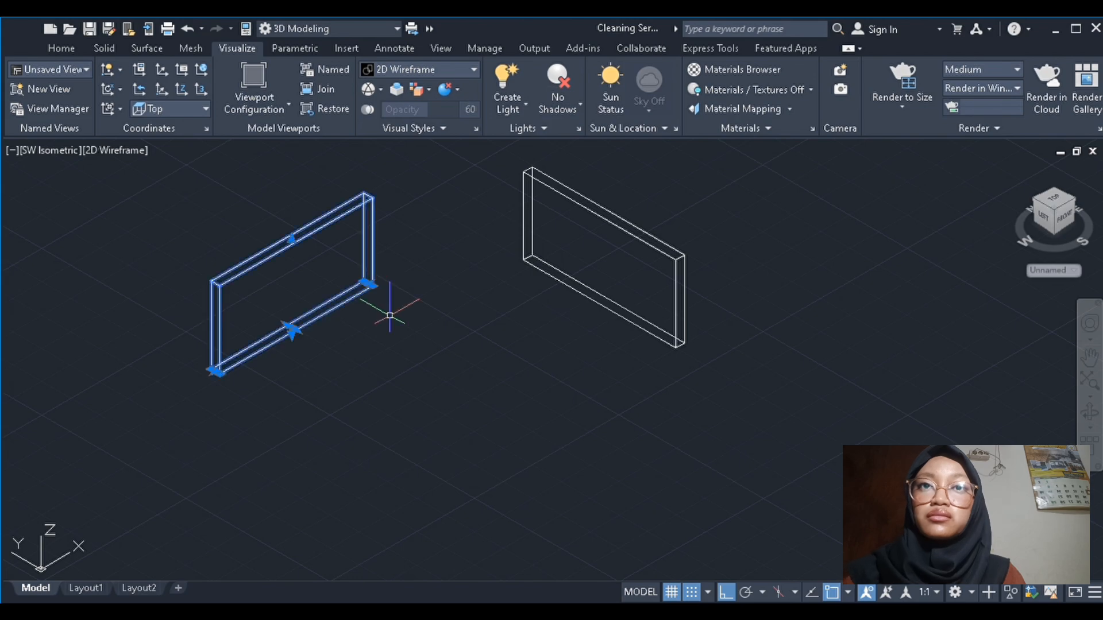
{"action": "type", "text": "3dmove"}
{"action": "key", "text": "Return"}
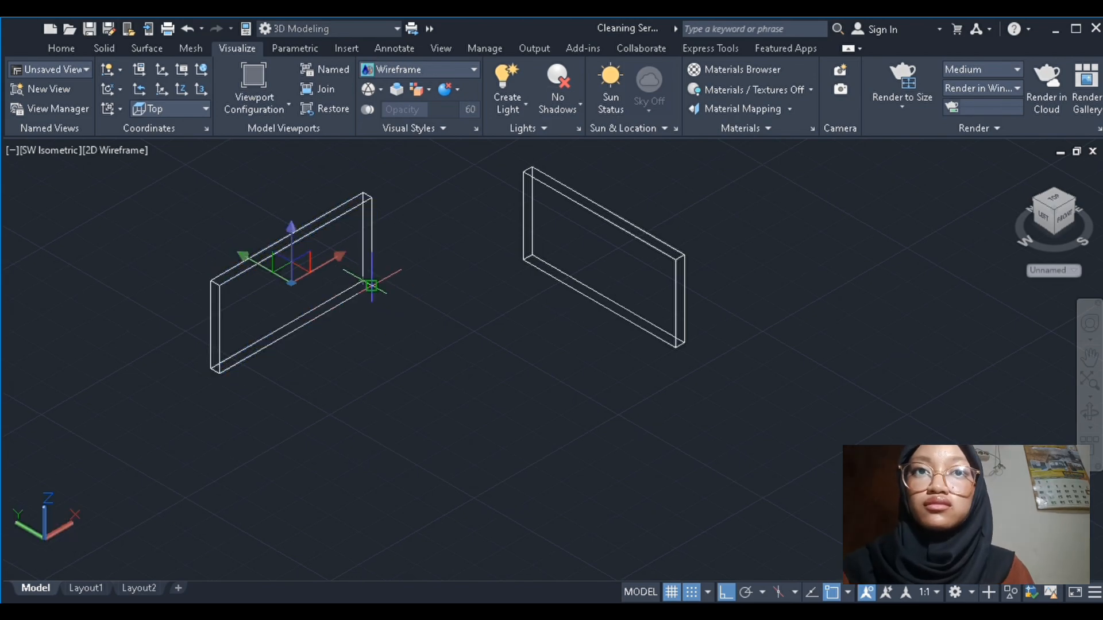
{"action": "left_click", "coordinate": [363, 281]}
{"action": "left_click", "coordinate": [532, 258]}
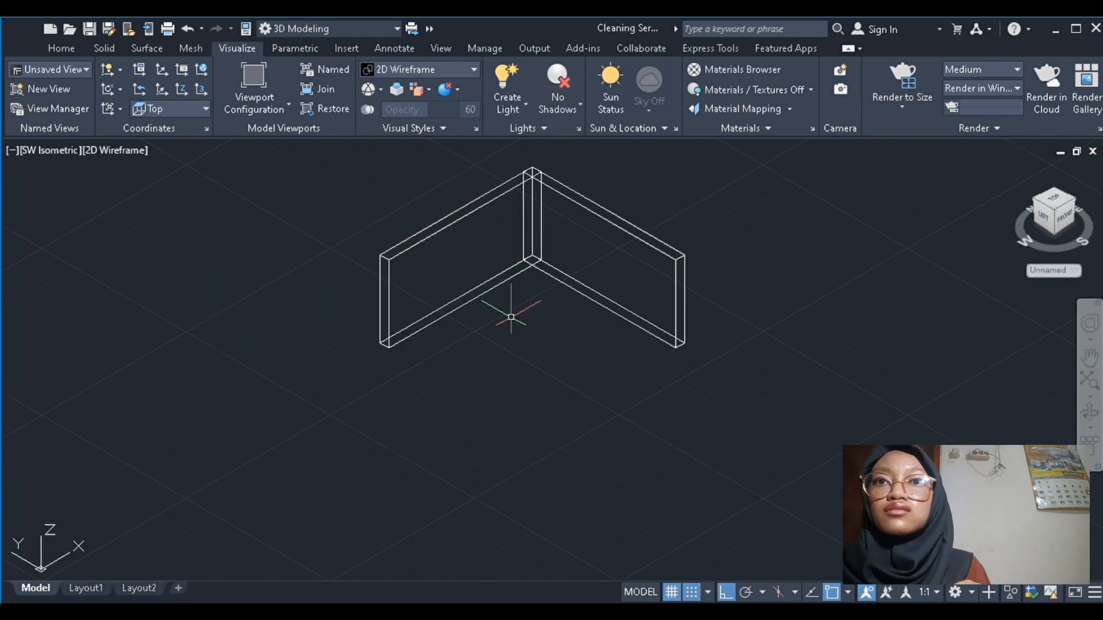
{"action": "scroll", "coordinate": [345, 454], "scroll_direction": "down", "scroll_amount": 5}
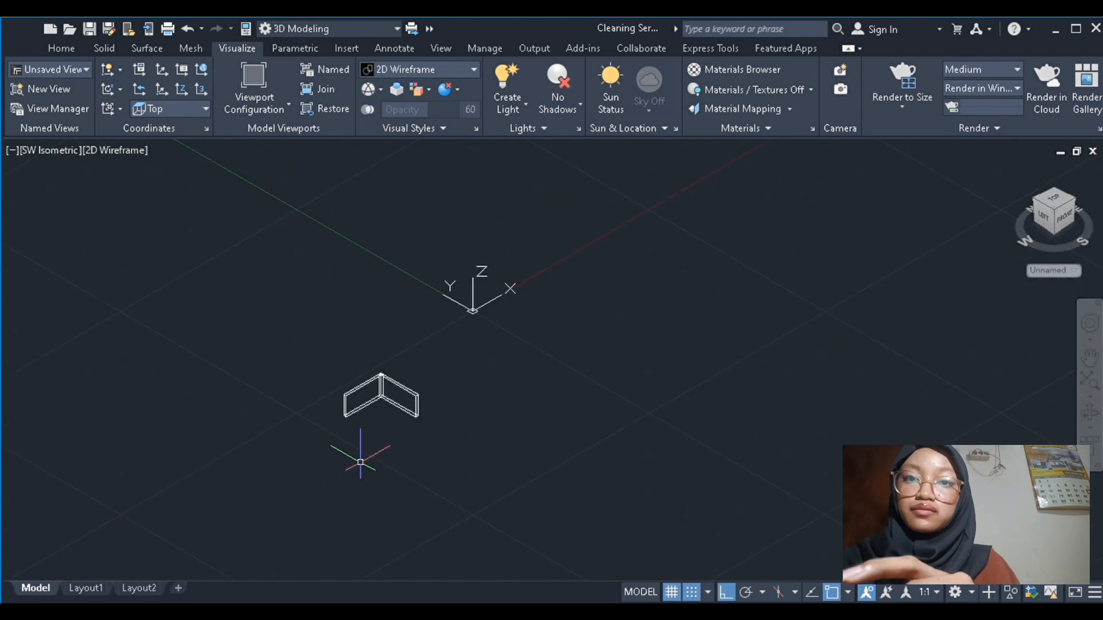
{"action": "scroll", "coordinate": [350, 465], "scroll_direction": "up", "scroll_amount": 5}
{"action": "scroll", "coordinate": [352, 402], "scroll_direction": "down", "scroll_amount": 2}
{"action": "left_click", "coordinate": [290, 313]}
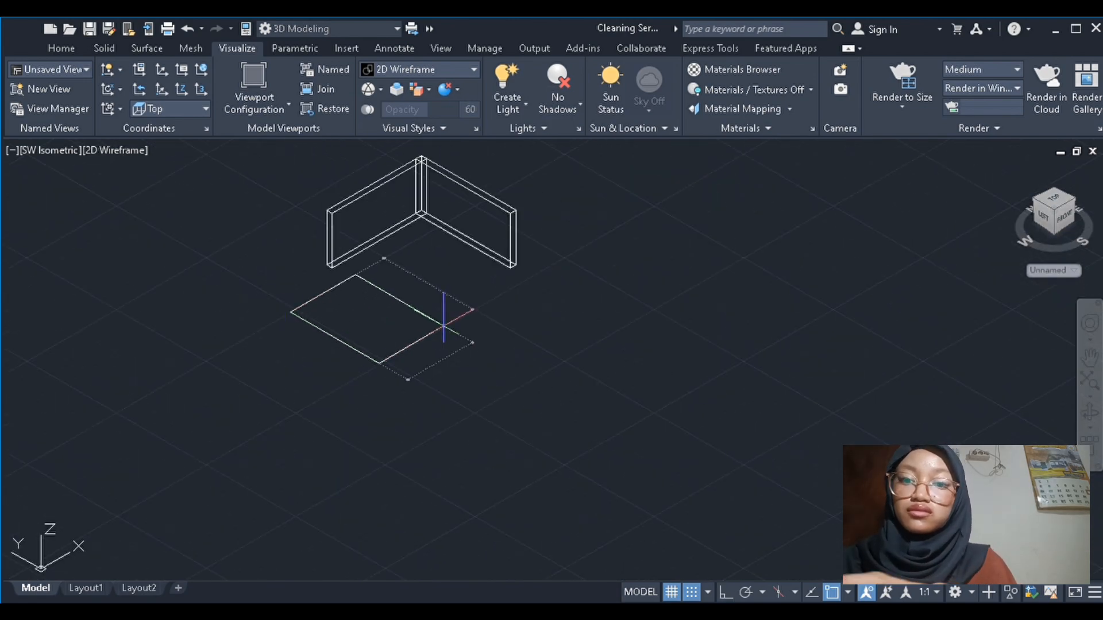
{"action": "key", "text": "Escape"}
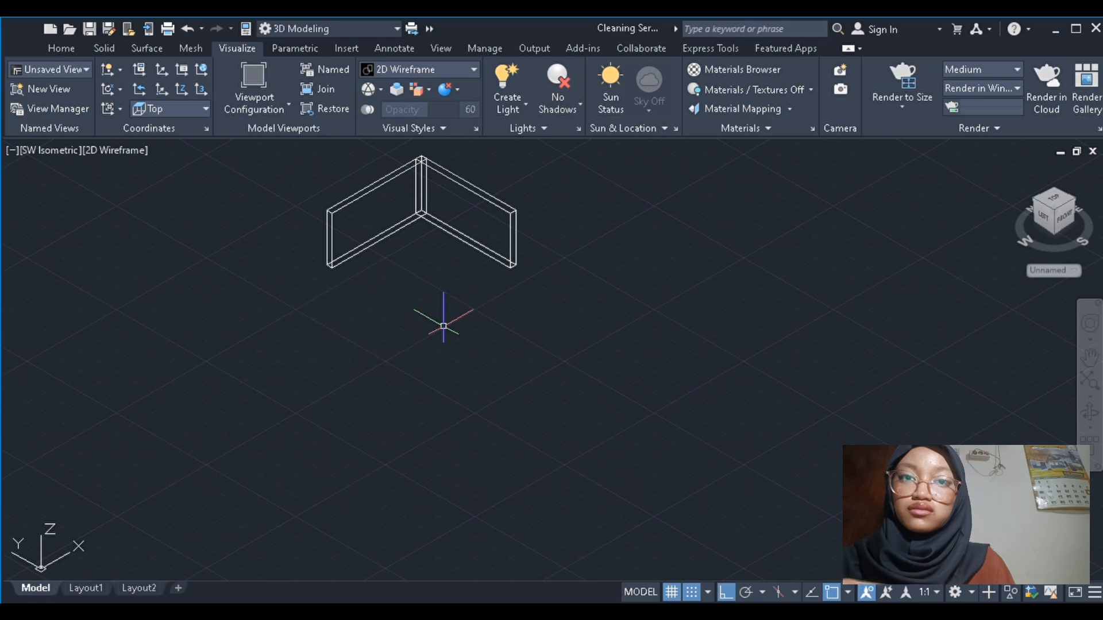
{"action": "key", "text": "F8"}
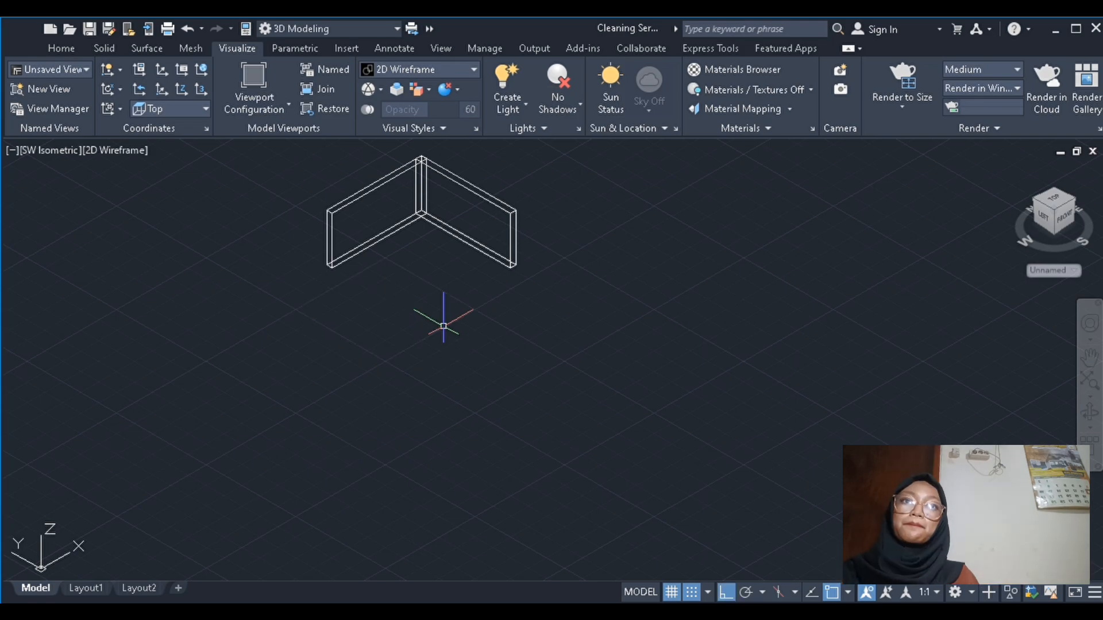
Model a thin floor slab as a box spanning between the lower front corners of the two walls
{"action": "scroll", "coordinate": [335, 267], "scroll_direction": "up", "scroll_amount": 4}
{"action": "left_click", "coordinate": [328, 271]}
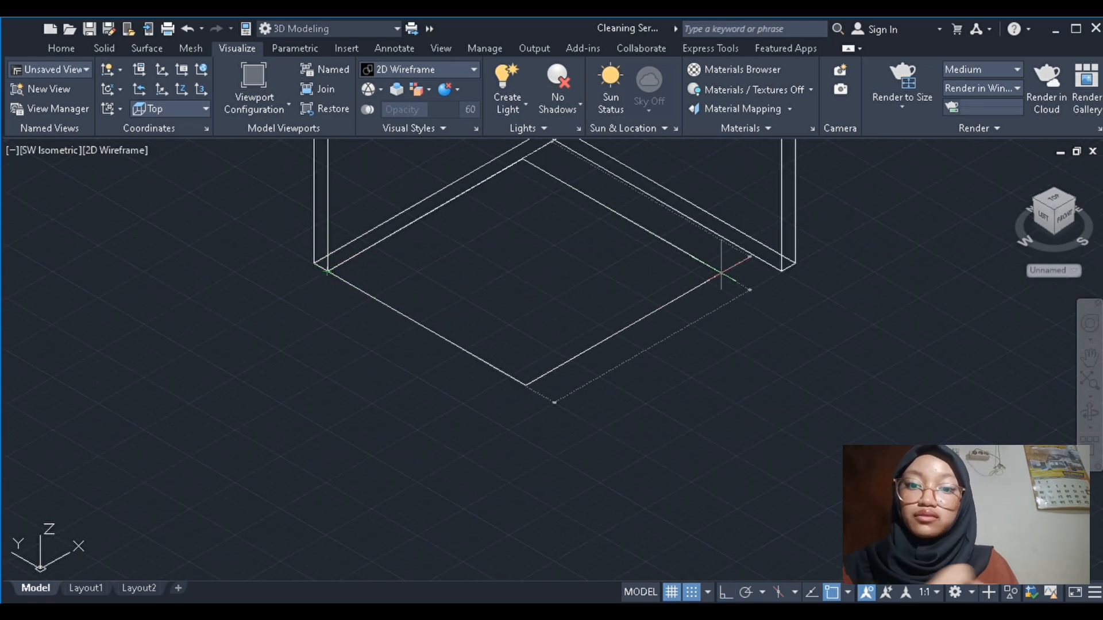
{"action": "left_click", "coordinate": [781, 265]}
{"action": "key", "text": "Return"}
{"action": "scroll", "coordinate": [729, 289], "scroll_direction": "down", "scroll_amount": 2}
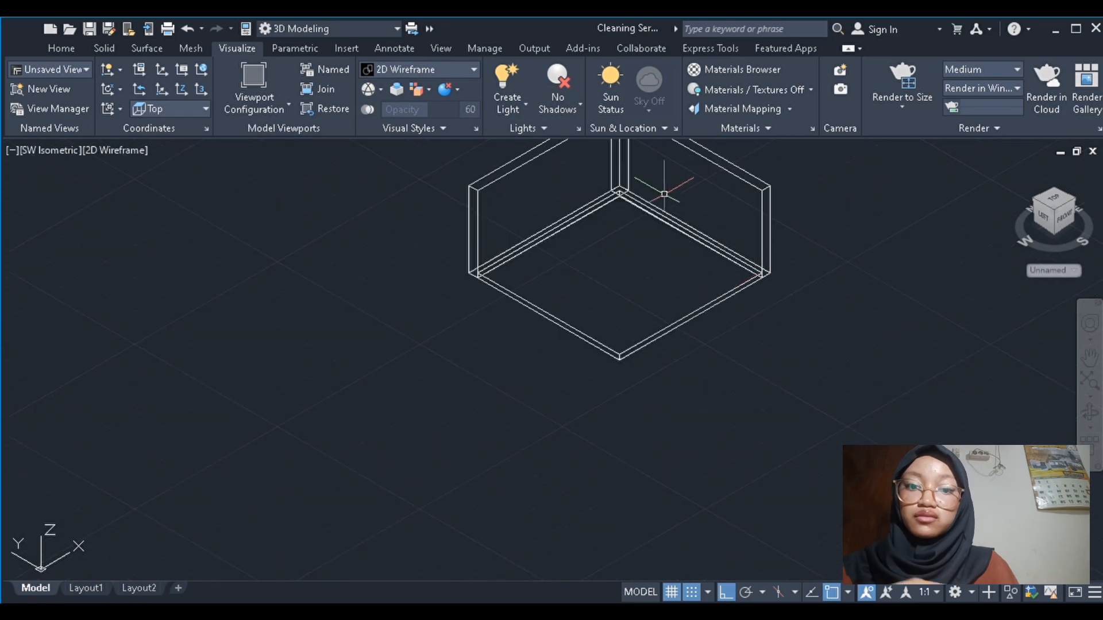
Assign an orange material to both walls and a dark red material to the floor from the Materials Browser
{"action": "middle_click_drag", "start_coordinate": [517, 207], "coordinate": [474, 287]}
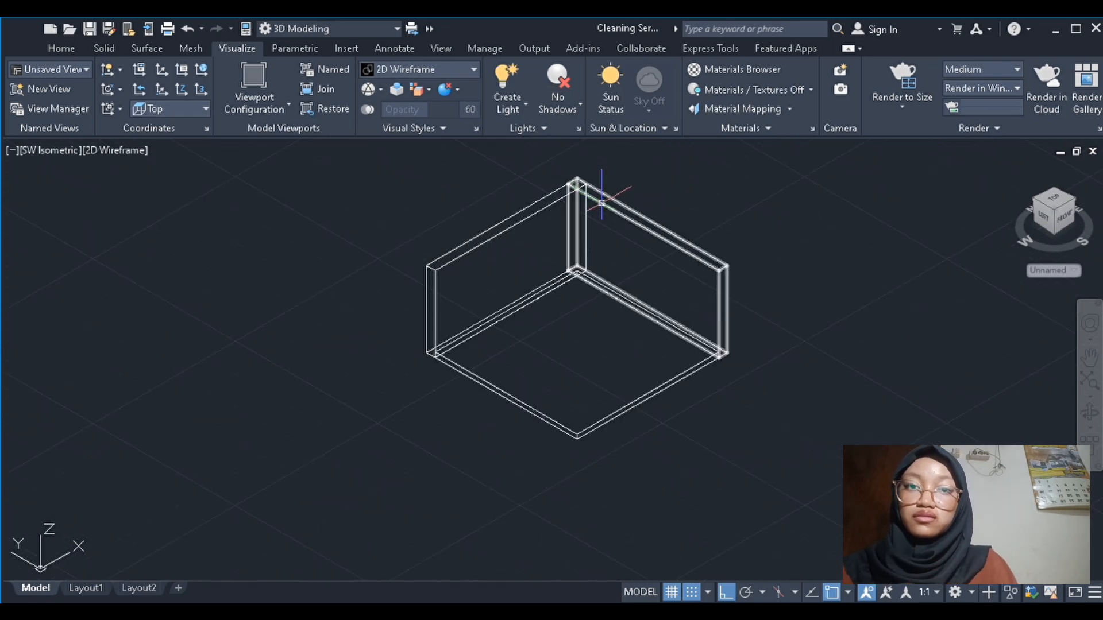
{"action": "left_click", "coordinate": [426, 321]}
{"action": "left_click", "coordinate": [637, 222]}
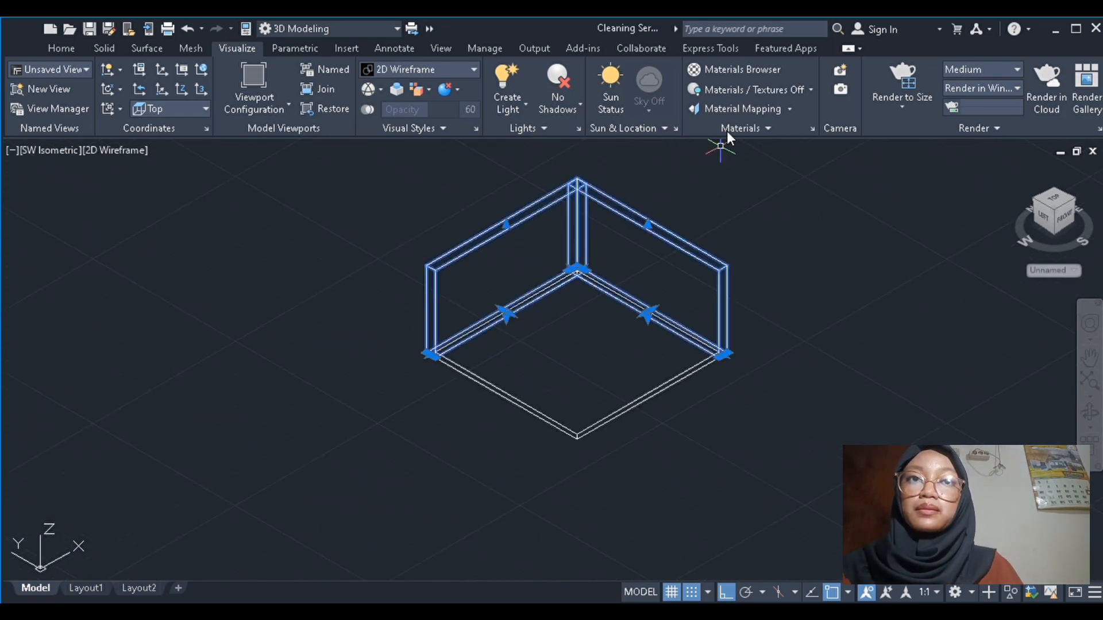
{"action": "left_click", "coordinate": [748, 71]}
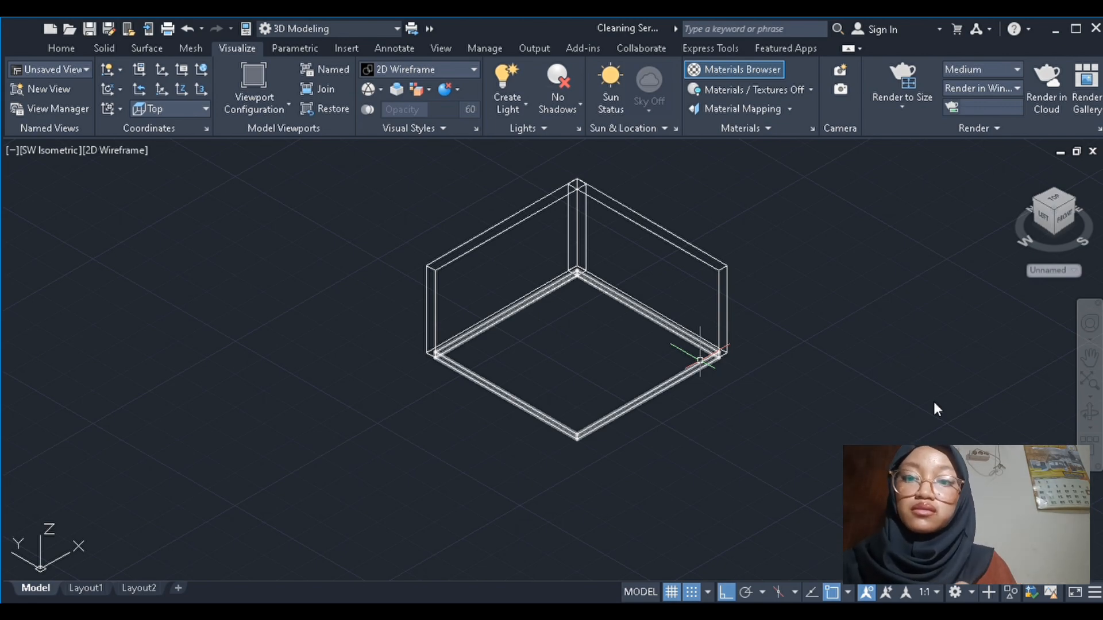
{"action": "key", "text": "Escape"}
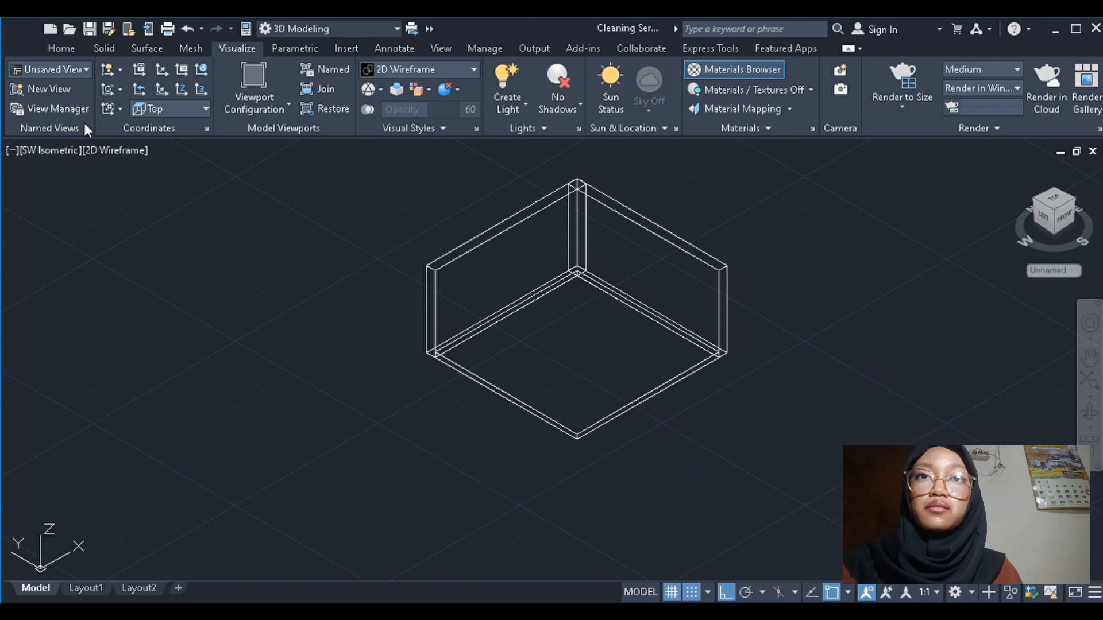
{"action": "left_click", "coordinate": [668, 383]}
{"action": "key", "text": "Escape"}
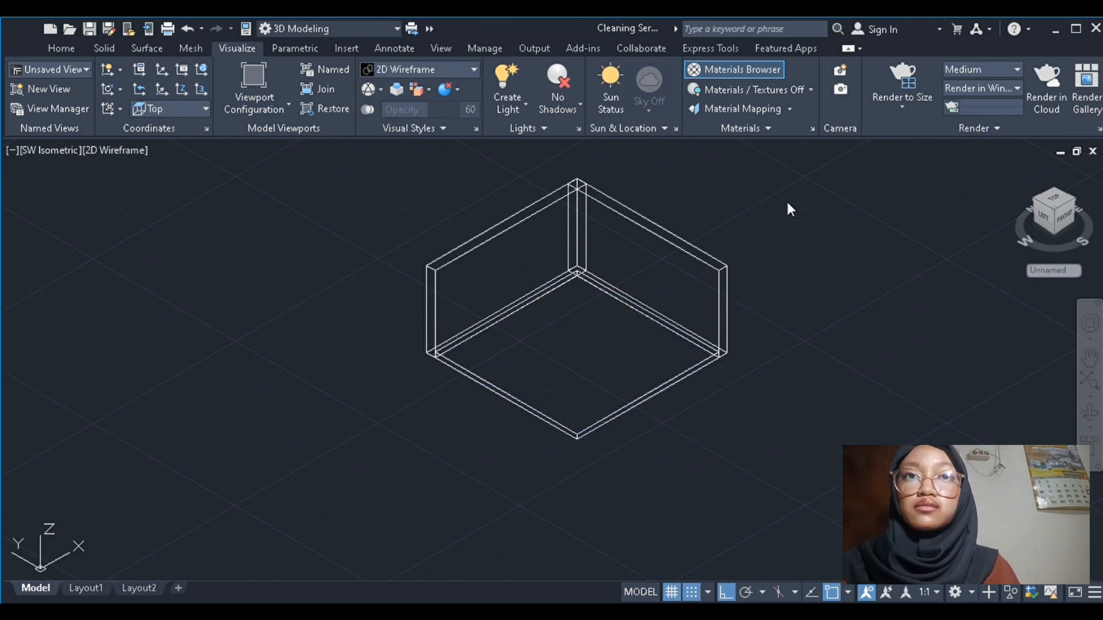
Show the walls and floor in the Realistic visual style and close the Materials Browser
{"action": "left_click", "coordinate": [126, 242]}
{"action": "scroll", "coordinate": [338, 284], "scroll_direction": "down", "scroll_amount": 4}
{"action": "scroll", "coordinate": [510, 241], "scroll_direction": "up", "scroll_amount": 3}
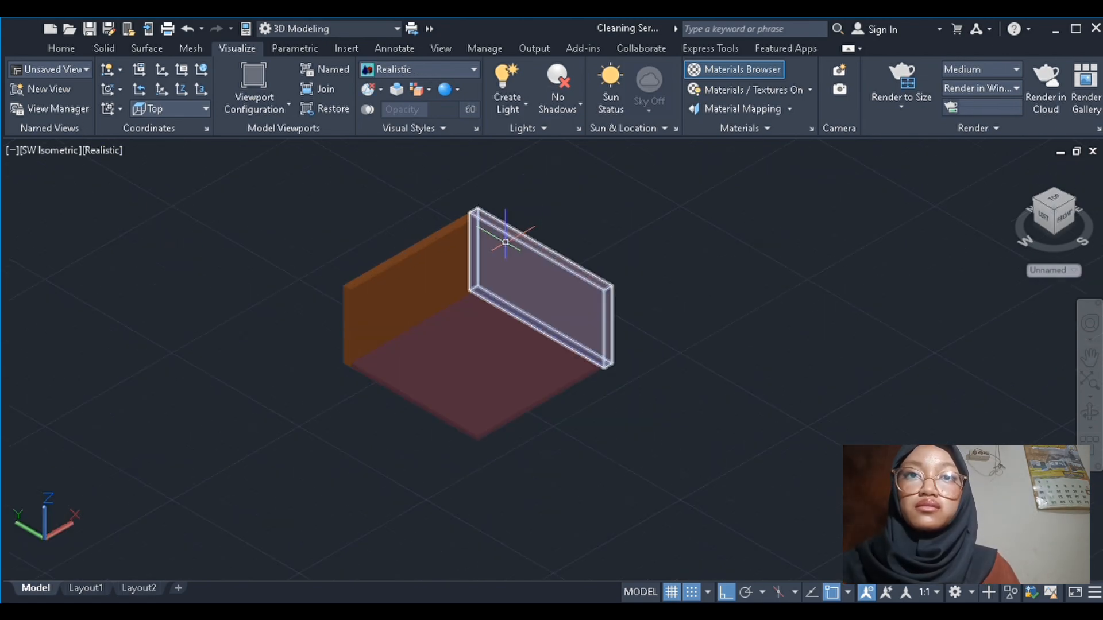
{"action": "left_click", "coordinate": [715, 126]}
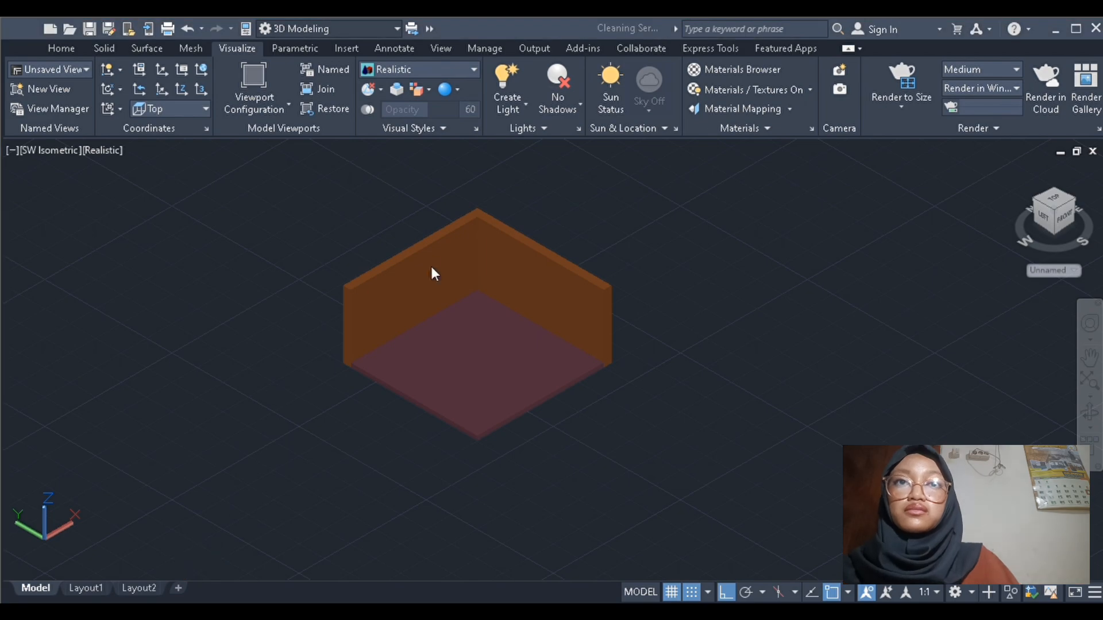
Copy the whole green trash bin from its own drawing and paste it beside the room in the cleaning service area drawing
{"action": "double_click", "coordinate": [403, 327]}
{"action": "key", "text": "ctrl+a"}
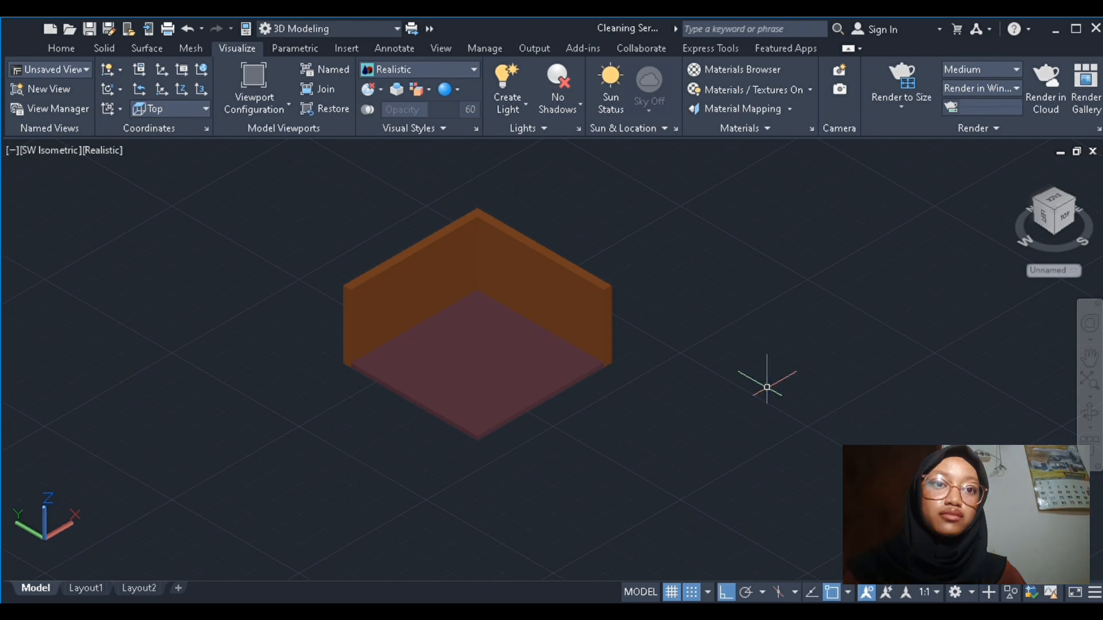
{"action": "key", "text": "ctrl+v"}
{"action": "scroll", "coordinate": [610, 370], "scroll_direction": "down", "scroll_amount": 5}
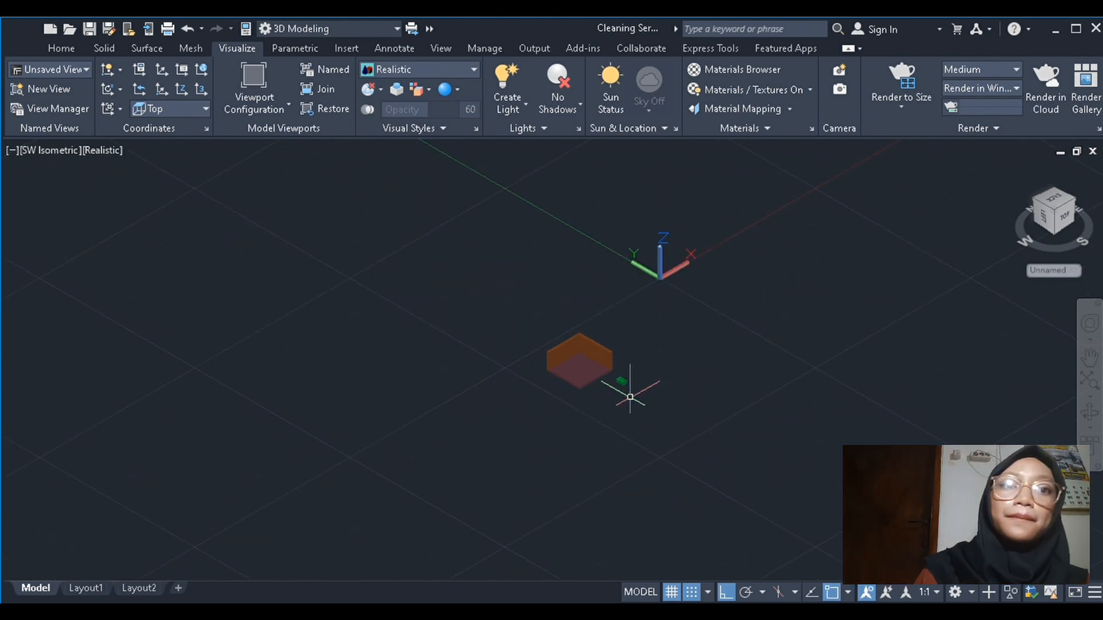
{"action": "scroll", "coordinate": [628, 387], "scroll_direction": "up", "scroll_amount": 5}
{"action": "left_click", "coordinate": [674, 435]}
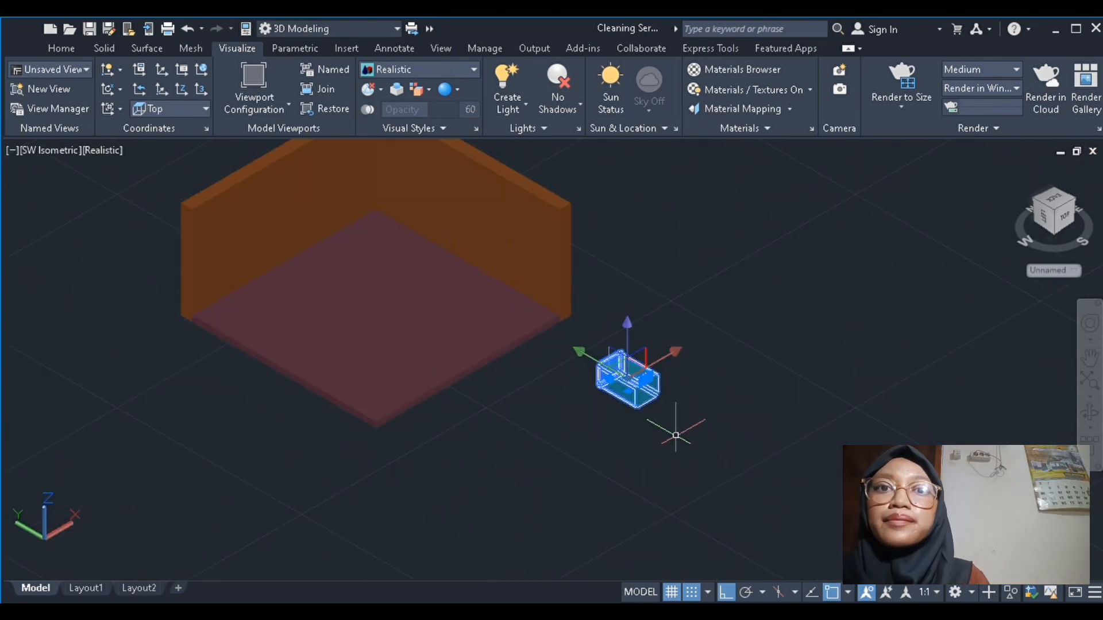
{"action": "key", "text": "Escape"}
{"action": "scroll", "coordinate": [679, 406], "scroll_direction": "up", "scroll_amount": 1}
{"action": "middle_click_drag", "start_coordinate": [680, 406], "coordinate": [633, 421]}
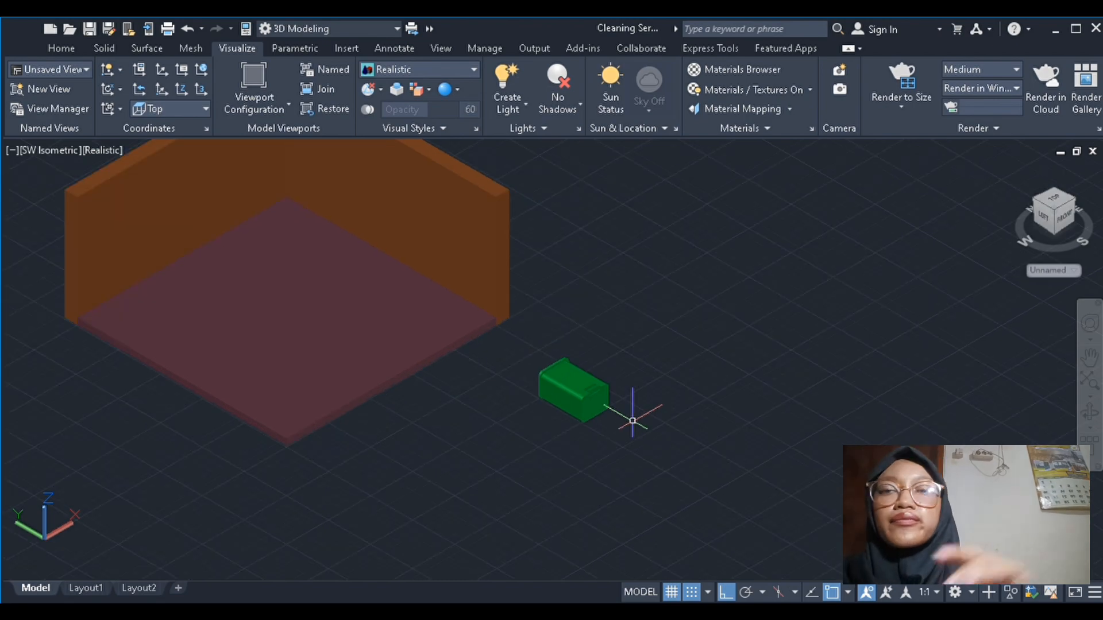
Rotate the trash bin with the 3D rotate gizmo so that it stands upright
{"action": "left_click", "coordinate": [525, 345]}
{"action": "left_click", "coordinate": [598, 442]}
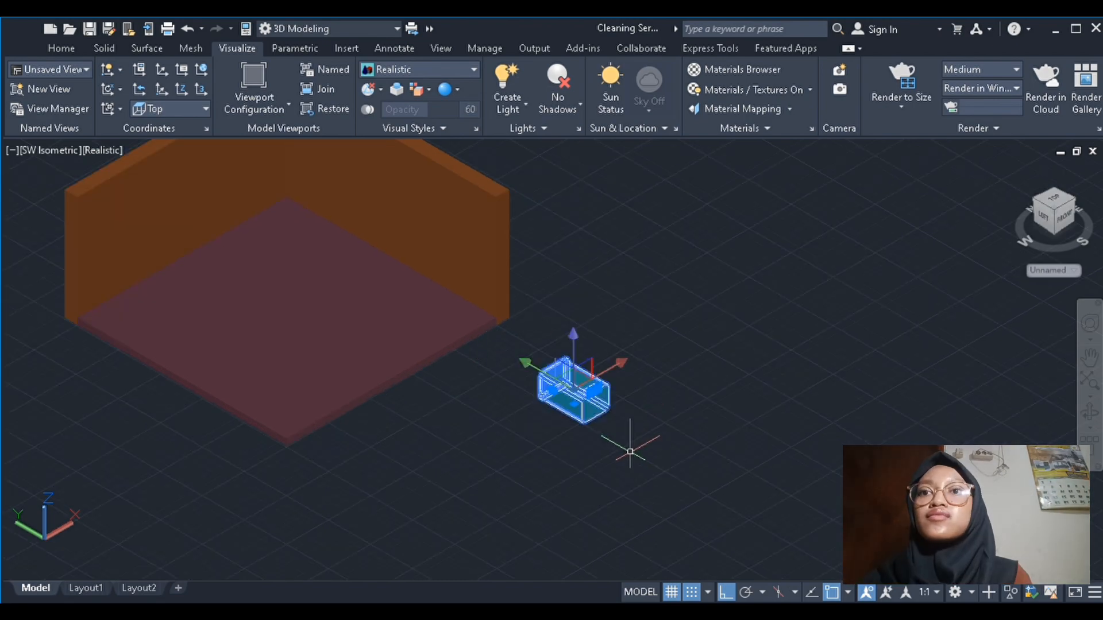
{"action": "key", "text": "Return"}
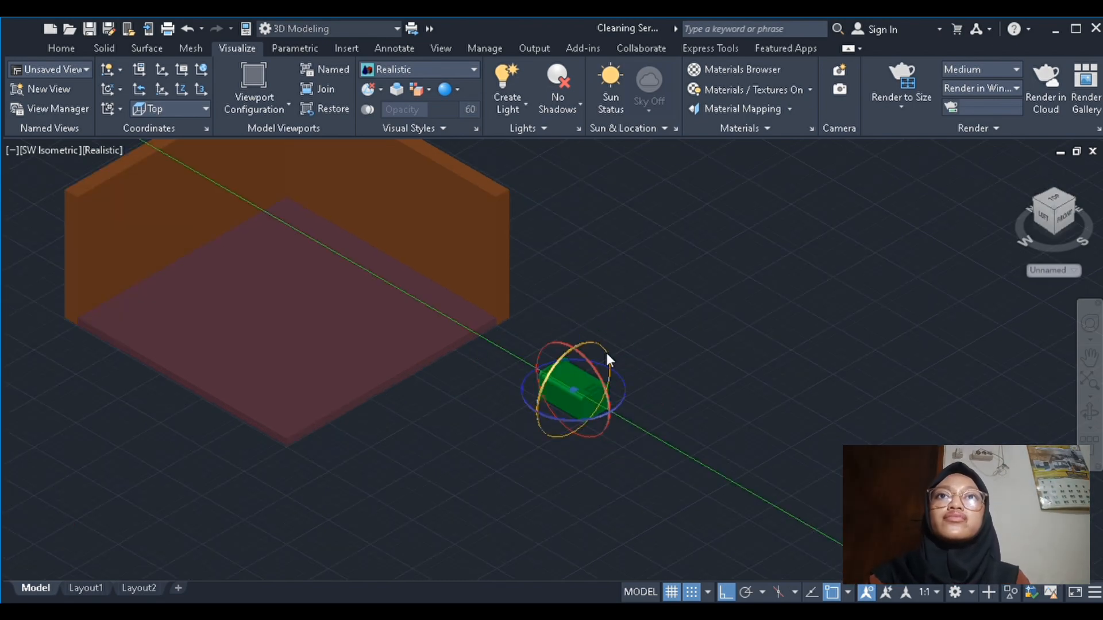
{"action": "key", "text": "Escape"}
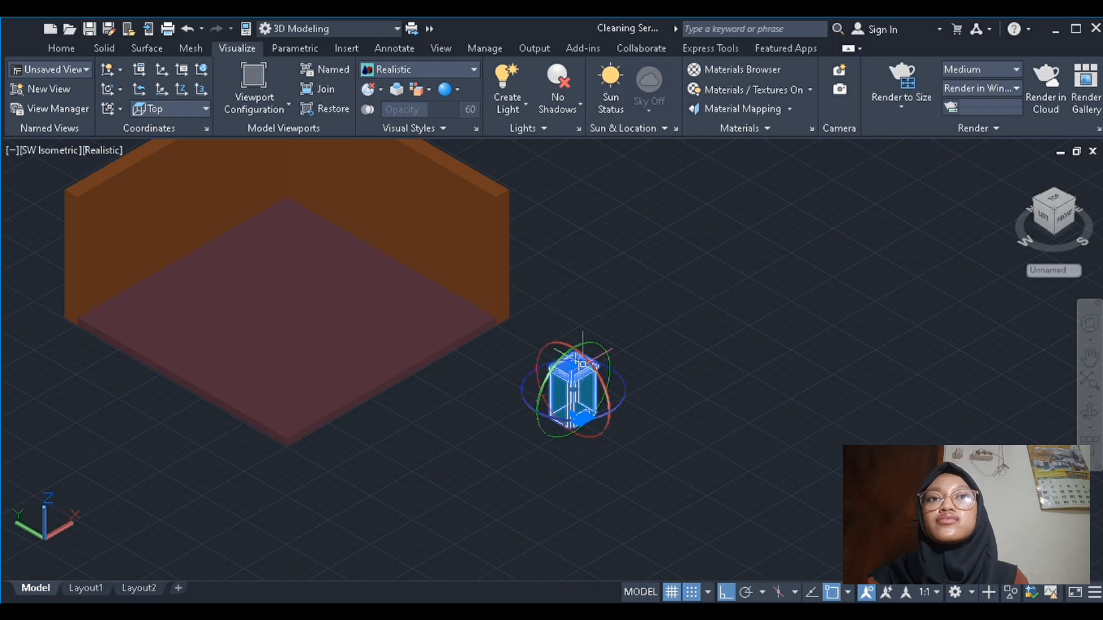
{"action": "left_click", "coordinate": [586, 364]}
{"action": "key", "text": "Escape"}
Examine the upright trash bin in the SE Isometric view and return to SW Isometric
{"action": "scroll", "coordinate": [536, 376], "scroll_direction": "up", "scroll_amount": 8}
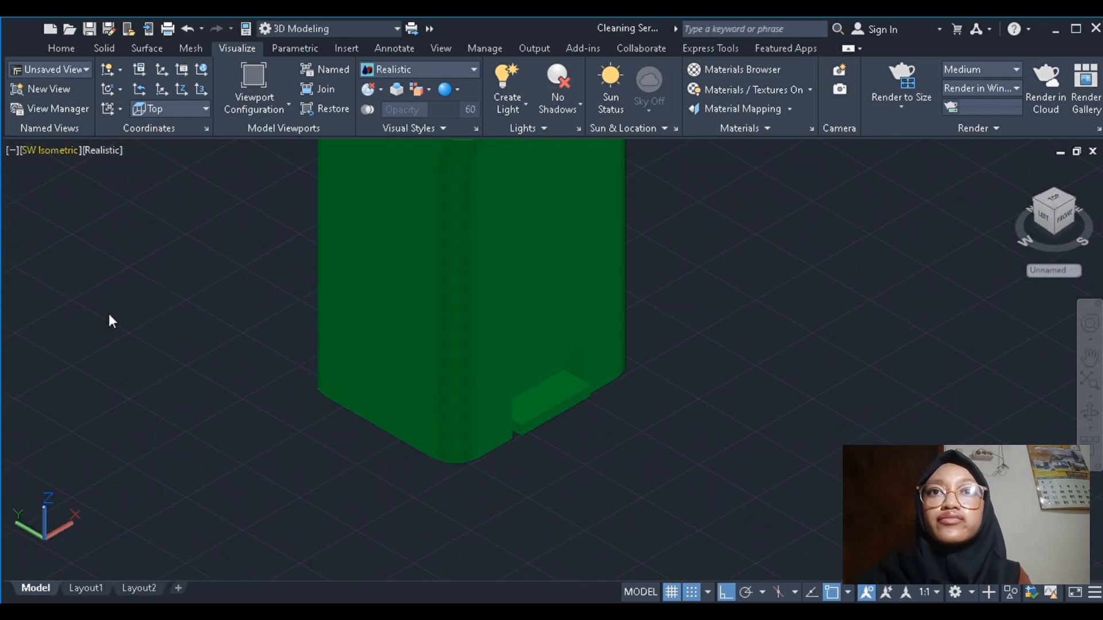
{"action": "left_click", "coordinate": [109, 316]}
{"action": "scroll", "coordinate": [357, 271], "scroll_direction": "up", "scroll_amount": 10}
{"action": "scroll", "coordinate": [413, 322], "scroll_direction": "down", "scroll_amount": 4}
{"action": "scroll", "coordinate": [424, 377], "scroll_direction": "up", "scroll_amount": 4}
{"action": "scroll", "coordinate": [276, 270], "scroll_direction": "down", "scroll_amount": 4}
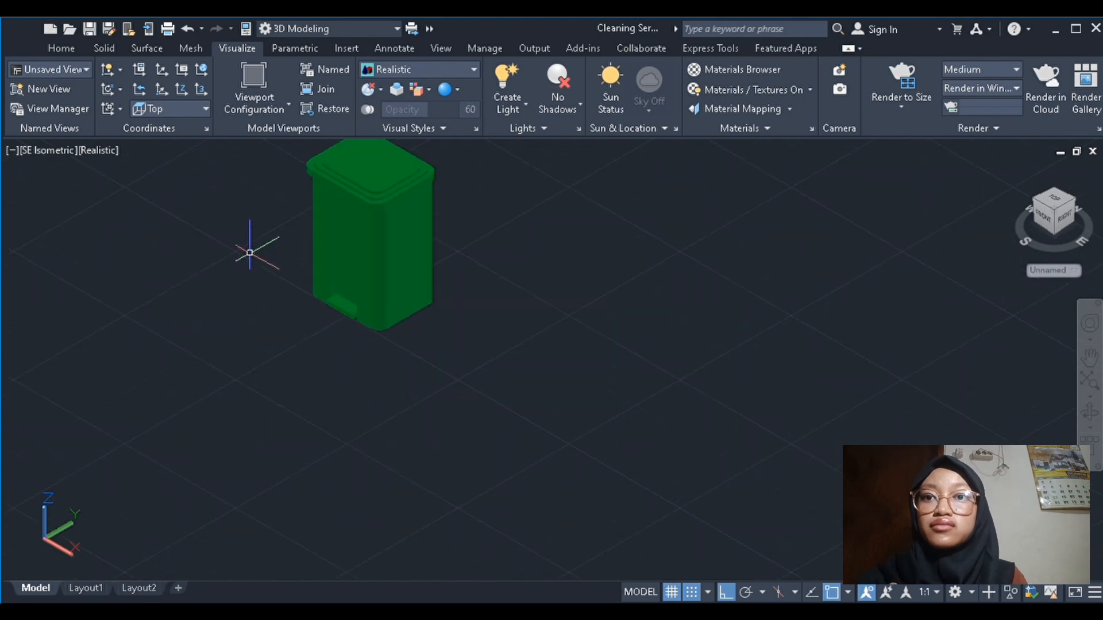
{"action": "left_click", "coordinate": [49, 151]}
{"action": "left_click", "coordinate": [86, 299]}
{"action": "scroll", "coordinate": [605, 431], "scroll_direction": "up", "scroll_amount": 4}
Move the trash bin along the Y axis from beside the room to above its floor
{"action": "left_click", "coordinate": [556, 231]}
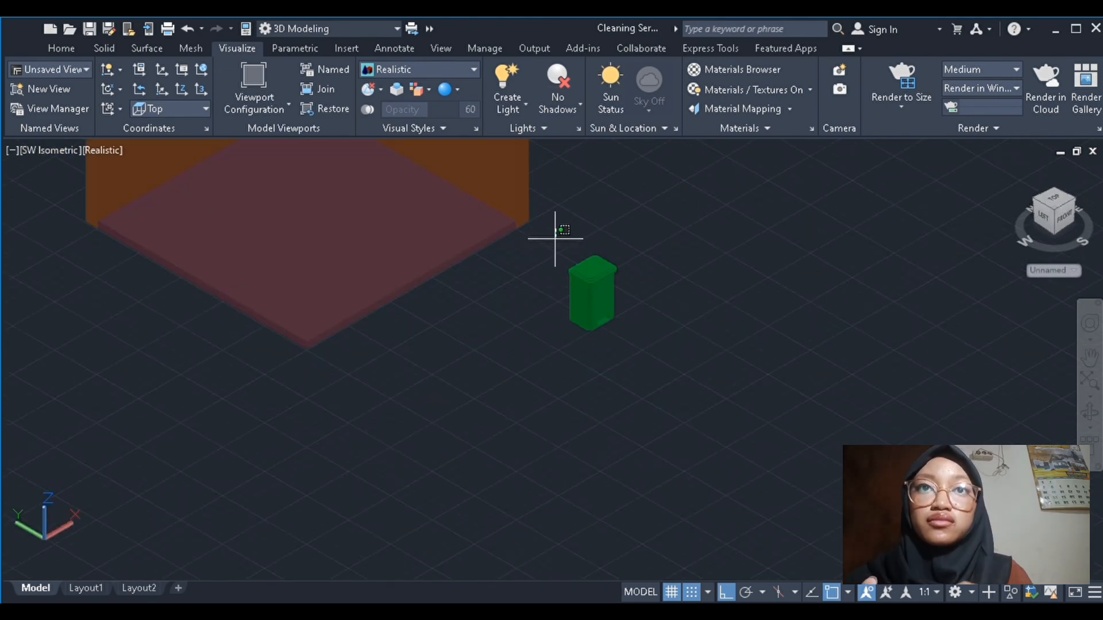
{"action": "left_click", "coordinate": [655, 415]}
{"action": "scroll", "coordinate": [414, 393], "scroll_direction": "down", "scroll_amount": 3}
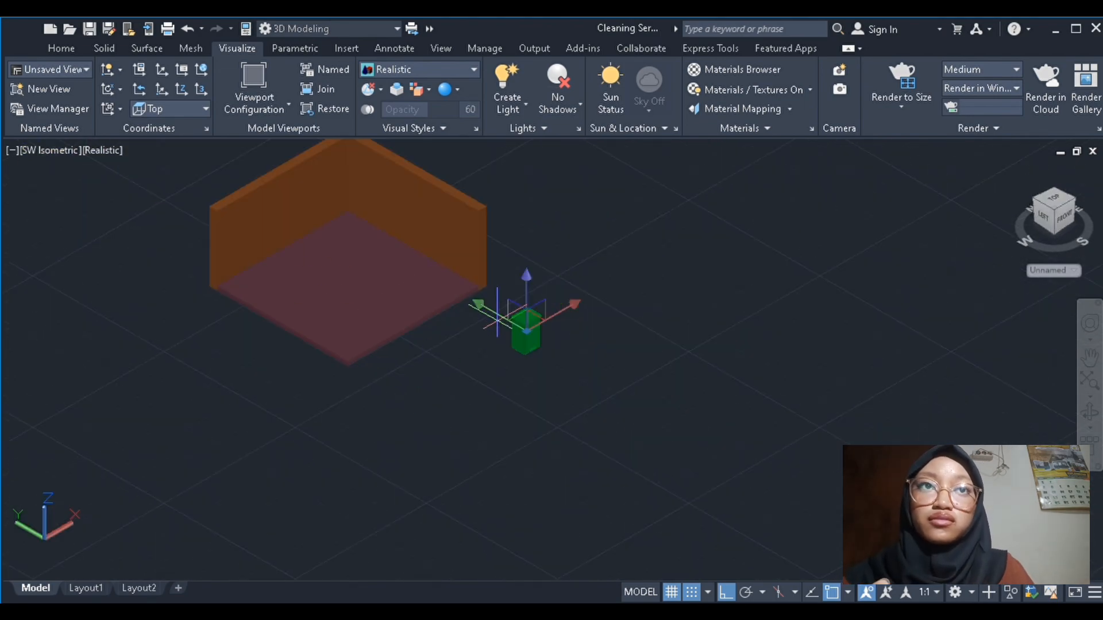
{"action": "left_click", "coordinate": [498, 314]}
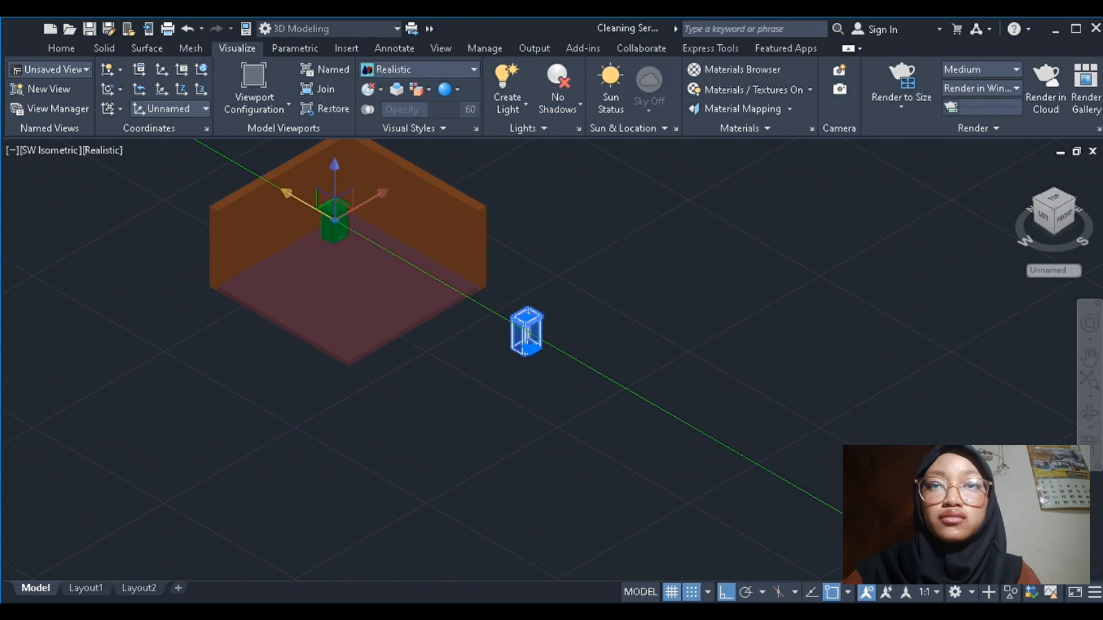
{"action": "left_click", "coordinate": [332, 217]}
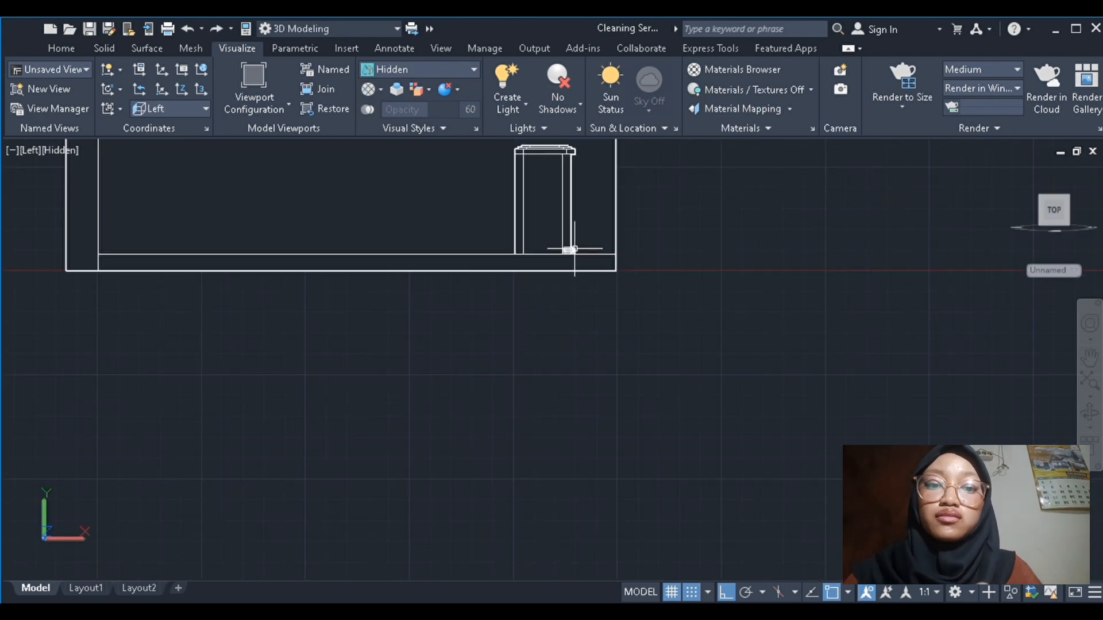
Show the model in the Left view with the Hidden visual style and group all parts of the trash bin
{"action": "left_click", "coordinate": [574, 247]}
{"action": "left_click", "coordinate": [516, 223]}
{"action": "left_click", "coordinate": [528, 143]}
{"action": "scroll", "coordinate": [566, 273], "scroll_direction": "up", "scroll_amount": 5}
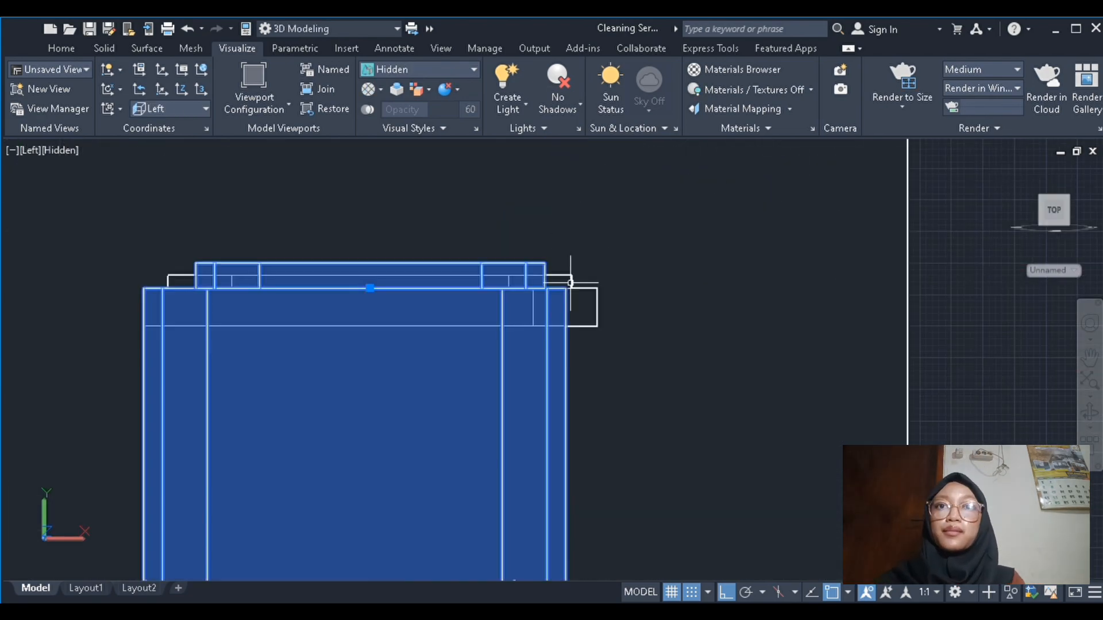
{"action": "scroll", "coordinate": [596, 251], "scroll_direction": "down", "scroll_amount": 5}
{"action": "left_click", "coordinate": [61, 48]}
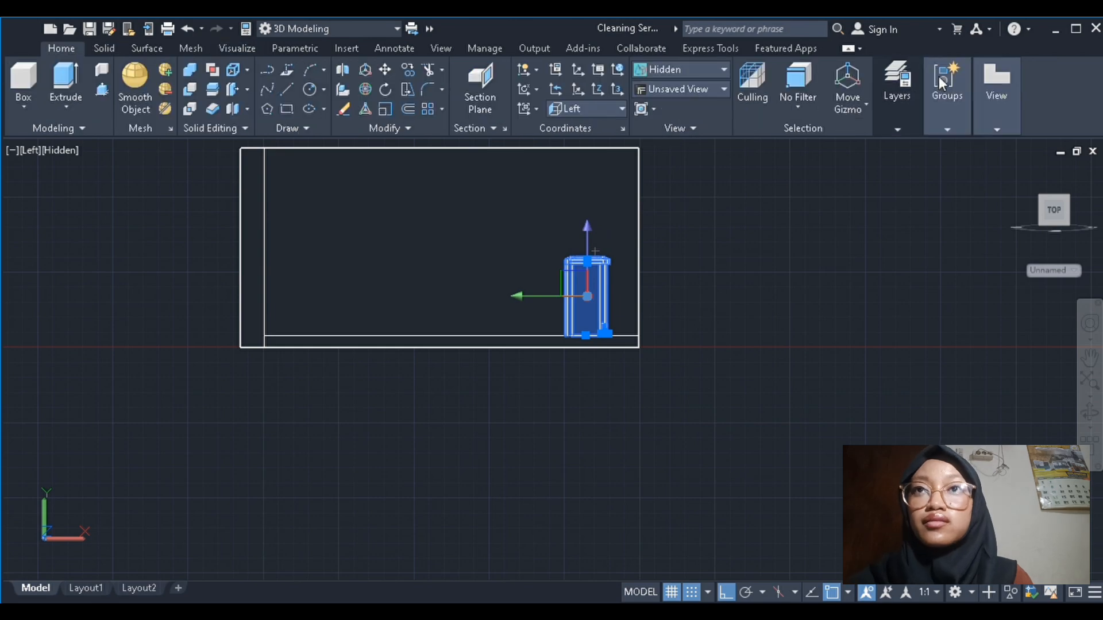
{"action": "key", "text": "Escape"}
{"action": "left_click", "coordinate": [568, 268]}
{"action": "key", "text": "Escape"}
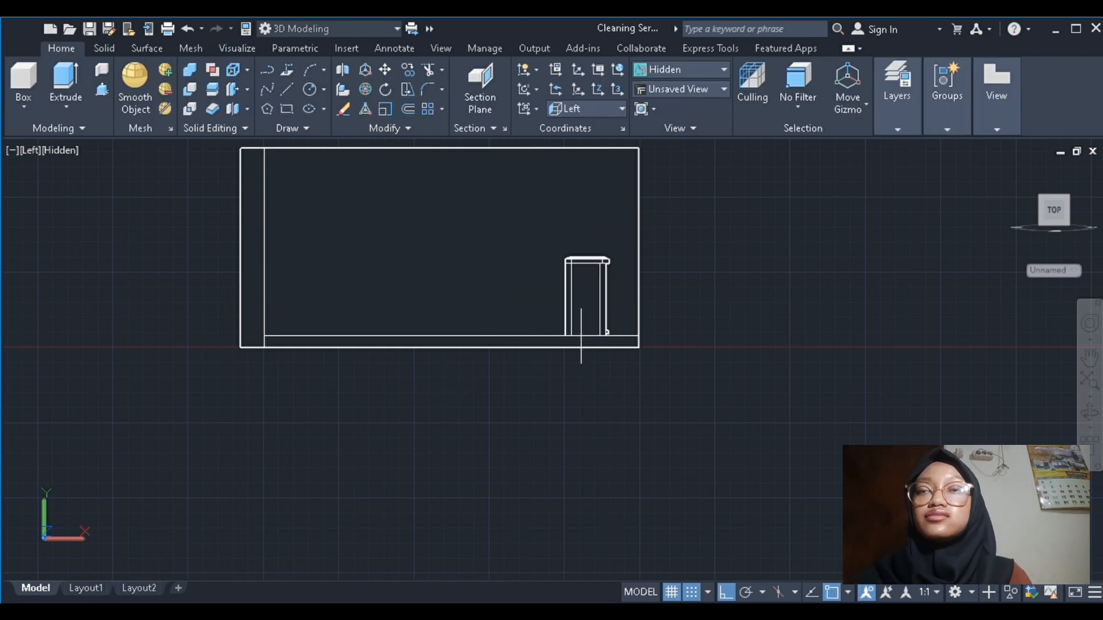
Move the grouped trash bin along the floor by its lower corner until it stands against the opposite wall's inner face
{"action": "scroll", "coordinate": [573, 340], "scroll_direction": "up", "scroll_amount": 5}
{"action": "scroll", "coordinate": [567, 340], "scroll_direction": "up", "scroll_amount": 4}
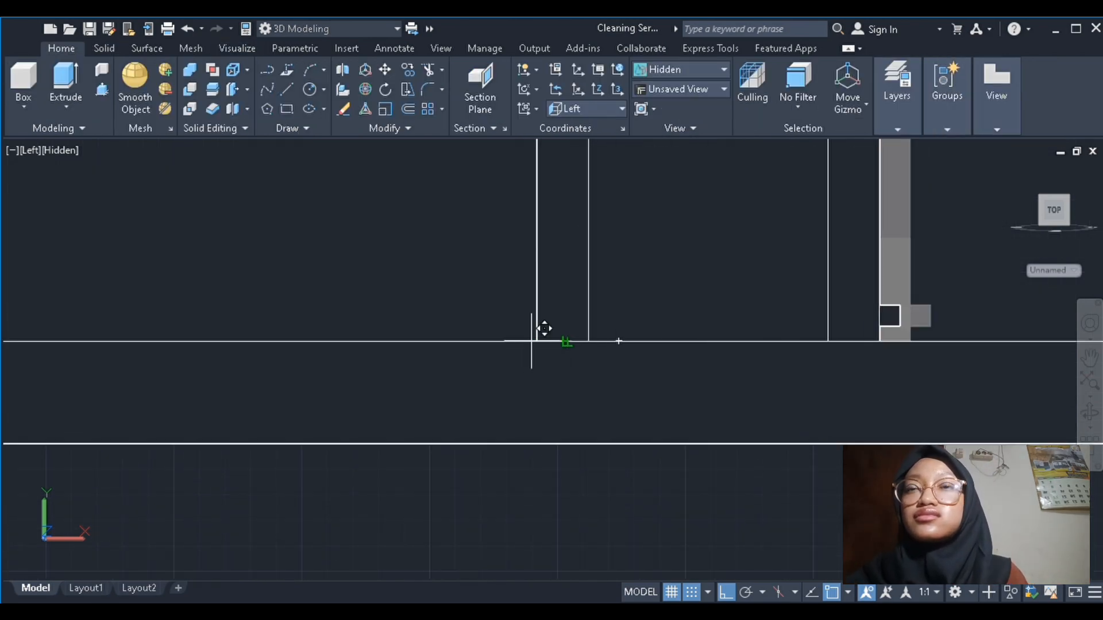
{"action": "scroll", "coordinate": [544, 328], "scroll_direction": "down", "scroll_amount": 10}
{"action": "scroll", "coordinate": [402, 339], "scroll_direction": "up", "scroll_amount": 5}
{"action": "scroll", "coordinate": [746, 327], "scroll_direction": "down", "scroll_amount": 4}
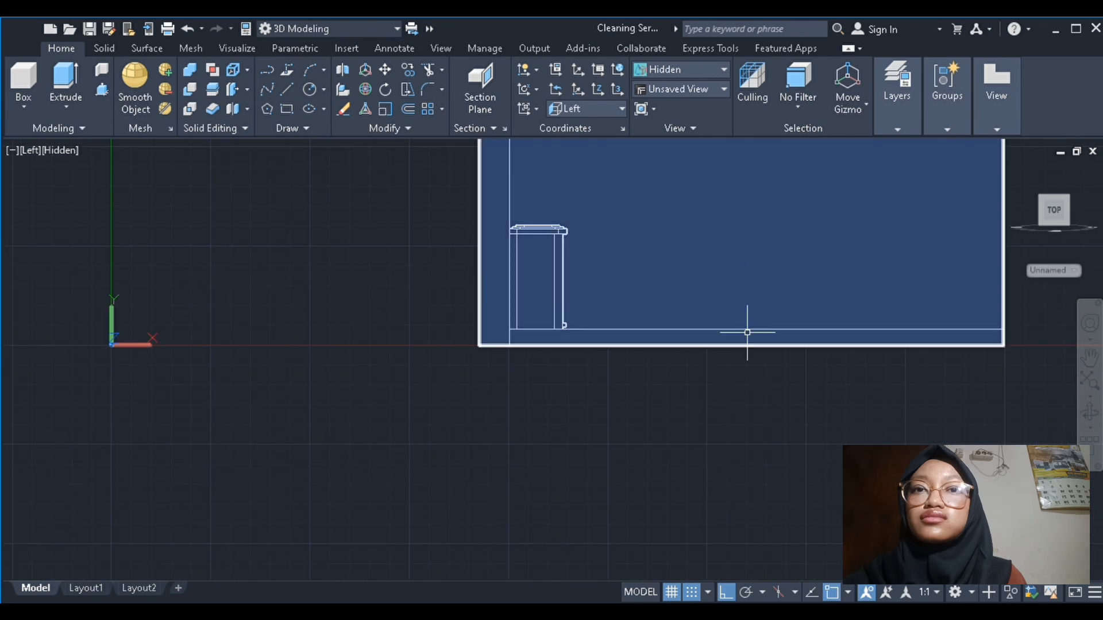
Return to the SW Isometric view and apply the Realistic visual style
{"action": "left_click", "coordinate": [68, 284]}
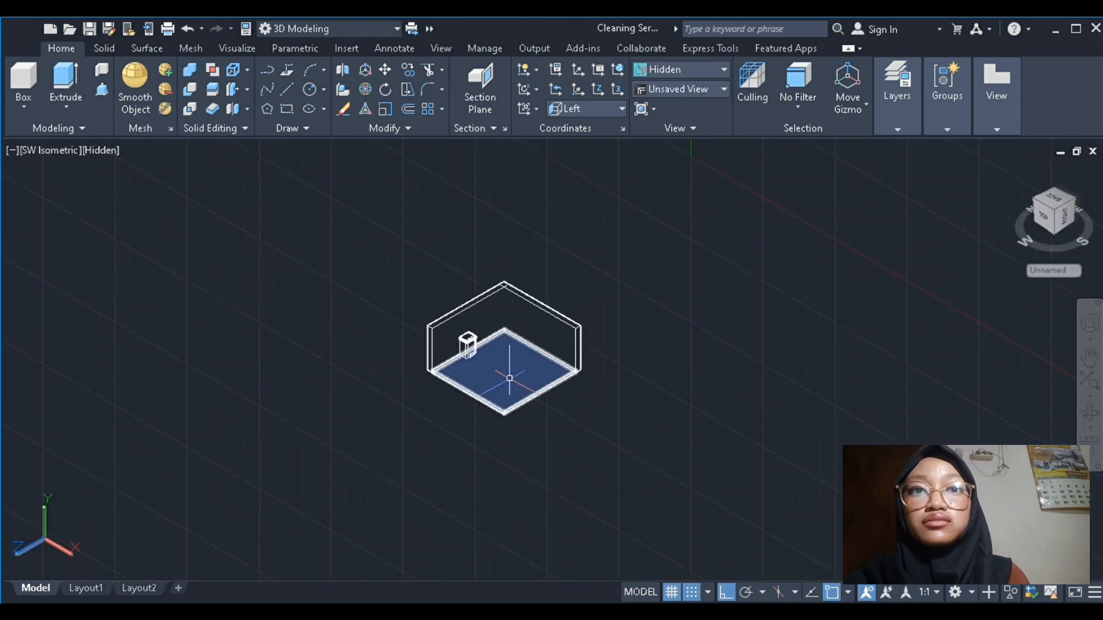
{"action": "left_click", "coordinate": [102, 150]}
{"action": "left_click", "coordinate": [174, 235]}
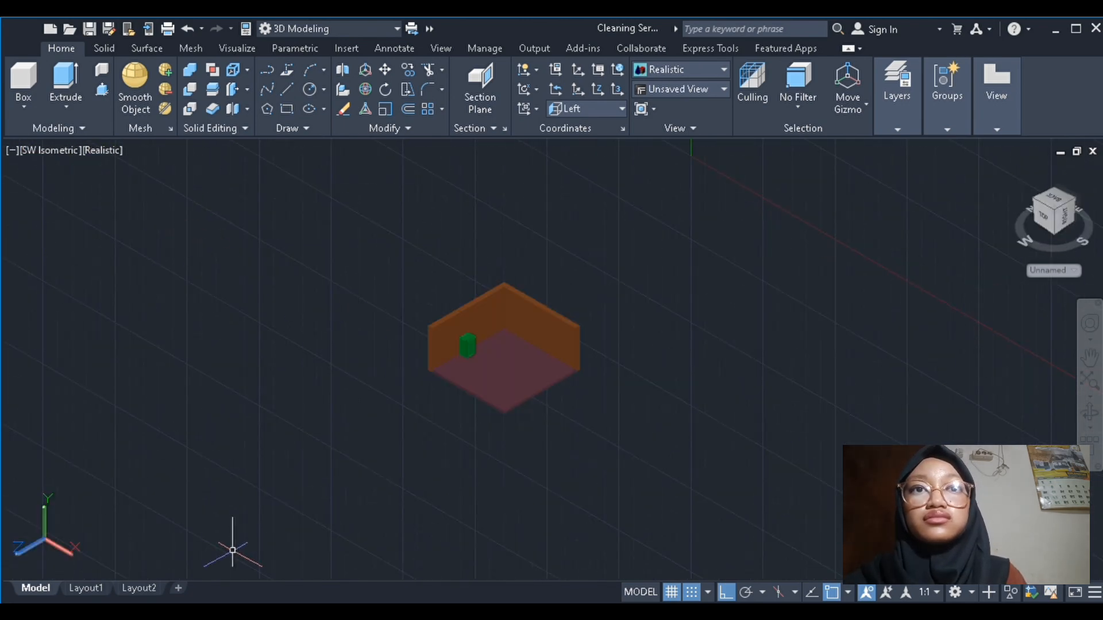
Copy the whole mop from Alat Pel.dwg and paste it beside the room in Cleaning Service Area.dwg
{"action": "left_click", "coordinate": [493, 510]}
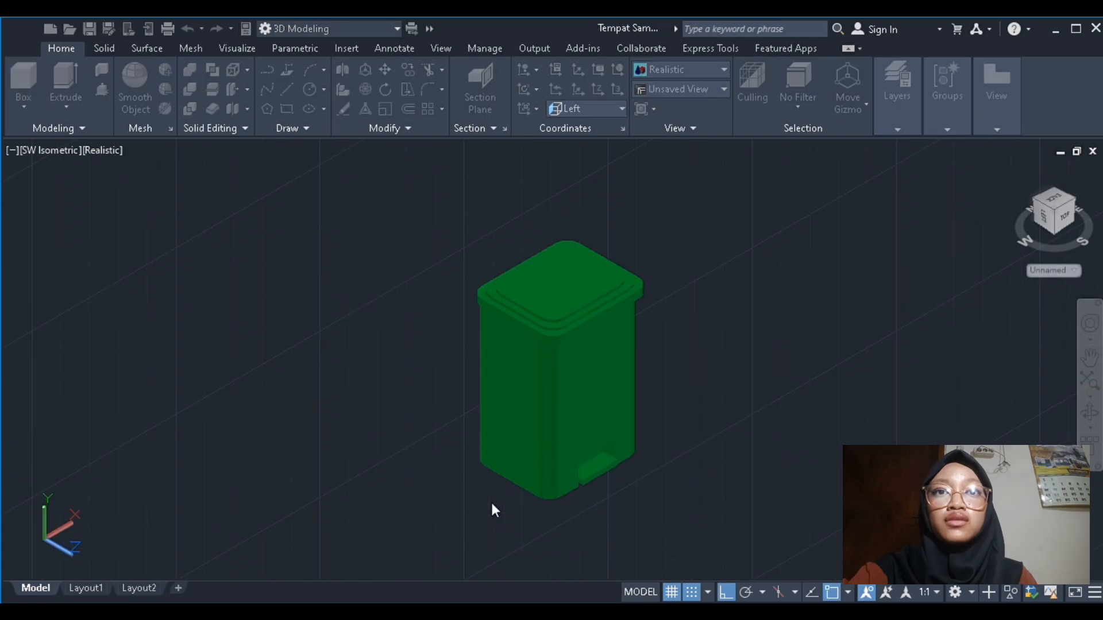
{"action": "left_click", "coordinate": [531, 353]}
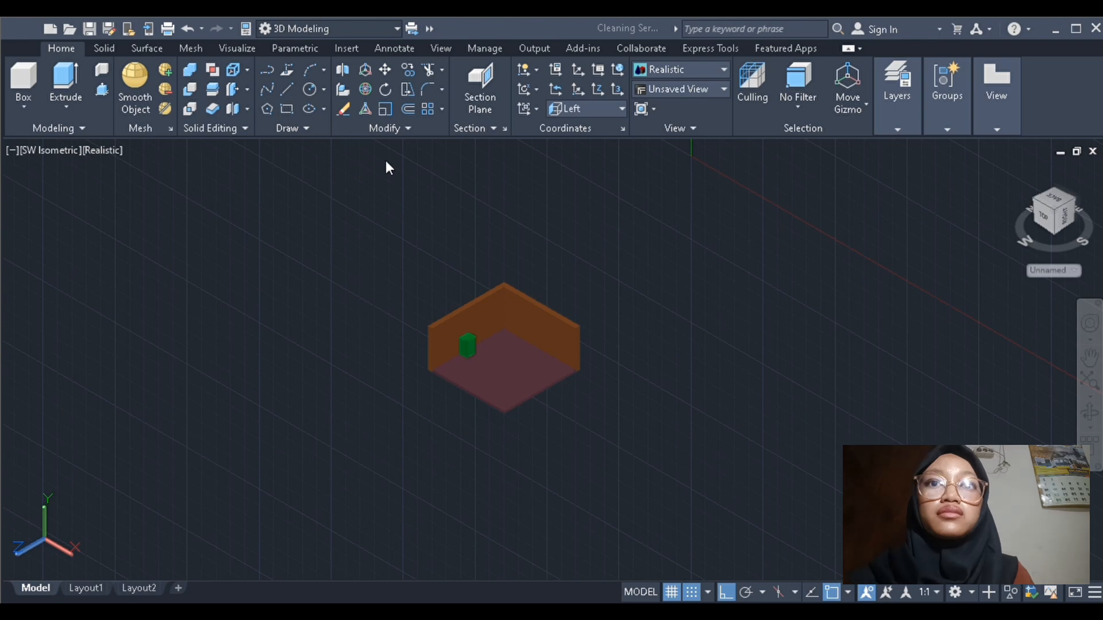
{"action": "left_click", "coordinate": [387, 164]}
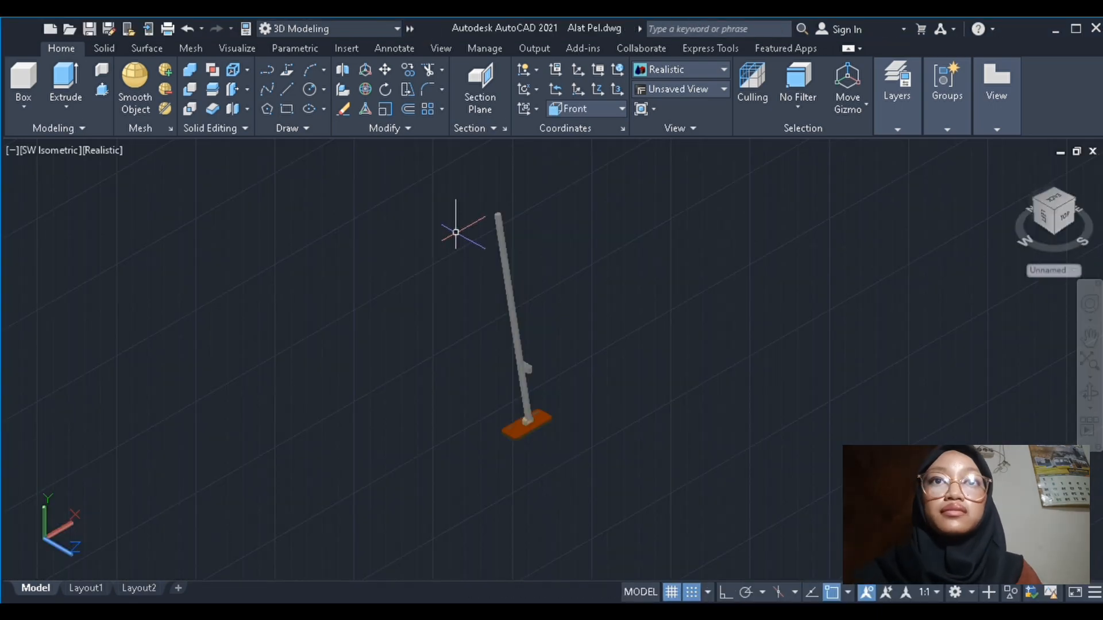
{"action": "key", "text": "ctrl+a"}
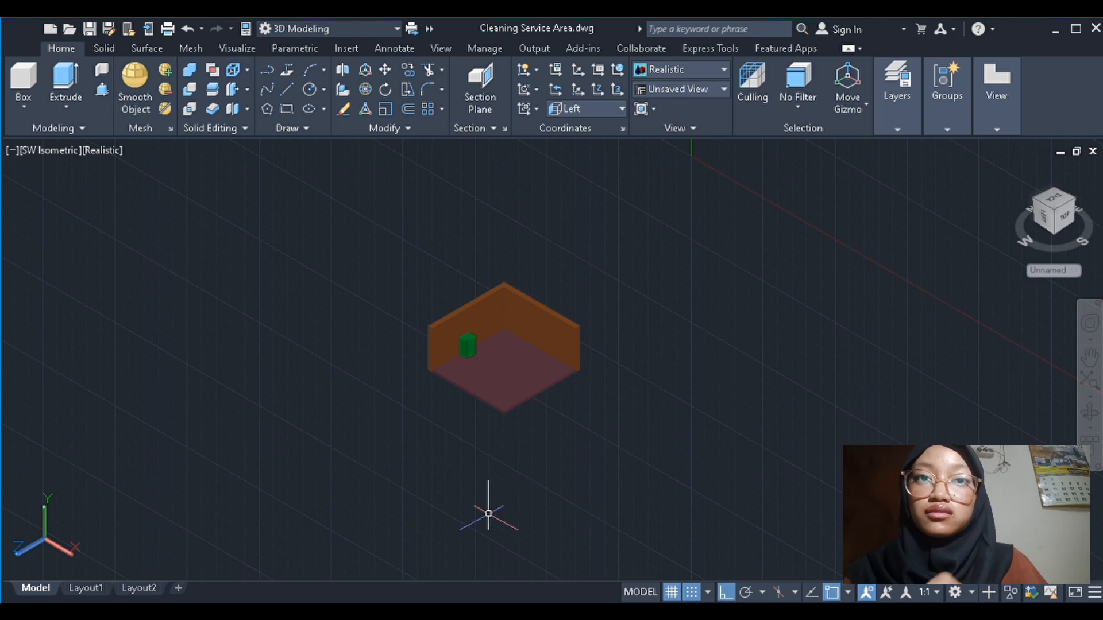
{"action": "scroll", "coordinate": [469, 452], "scroll_direction": "up", "scroll_amount": 3}
{"action": "scroll", "coordinate": [286, 342], "scroll_direction": "down", "scroll_amount": 4}
{"action": "scroll", "coordinate": [286, 343], "scroll_direction": "down", "scroll_amount": 3}
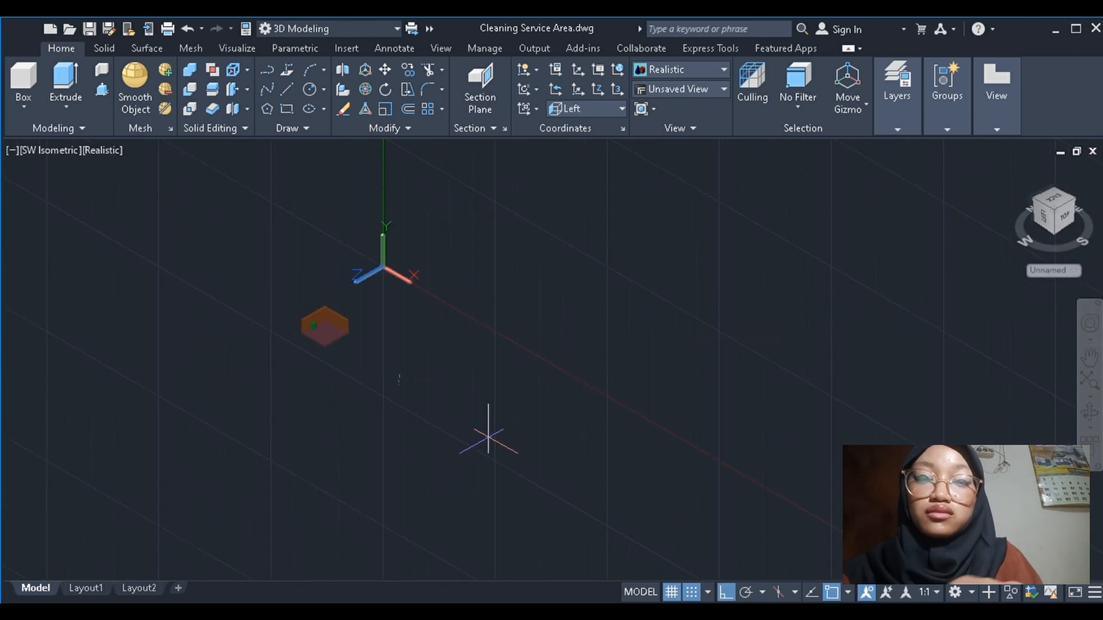
{"action": "scroll", "coordinate": [414, 387], "scroll_direction": "up", "scroll_amount": 3}
{"action": "scroll", "coordinate": [449, 368], "scroll_direction": "down", "scroll_amount": 3}
{"action": "scroll", "coordinate": [370, 308], "scroll_direction": "up", "scroll_amount": 5}
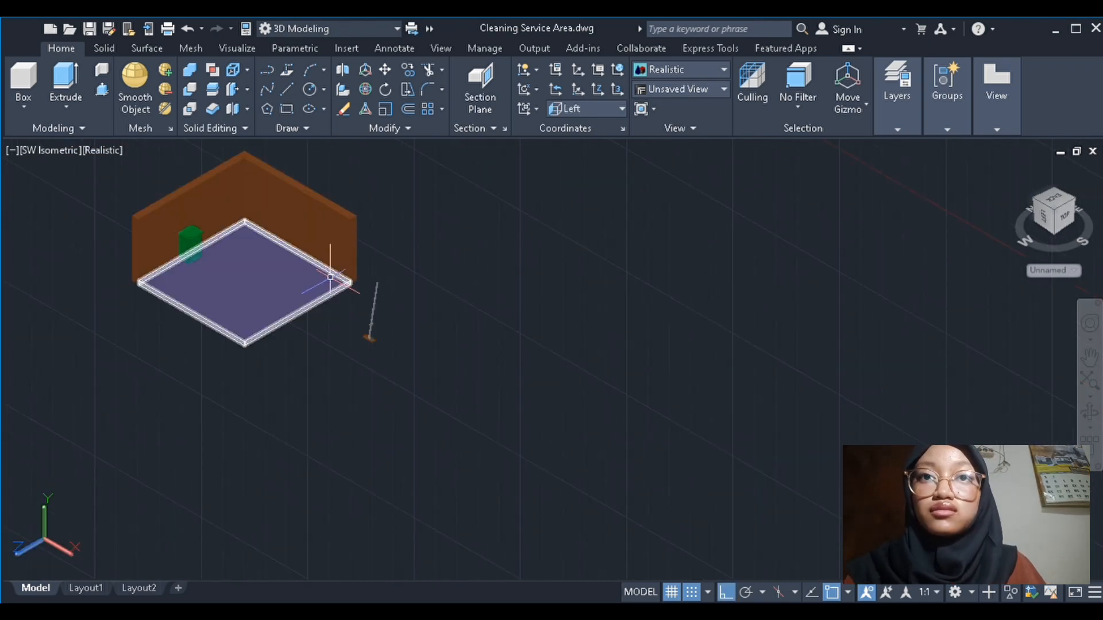
Group all parts of the mop and raise it along the Z axis beside the room
{"action": "left_click", "coordinate": [381, 285]}
{"action": "left_click", "coordinate": [400, 389]}
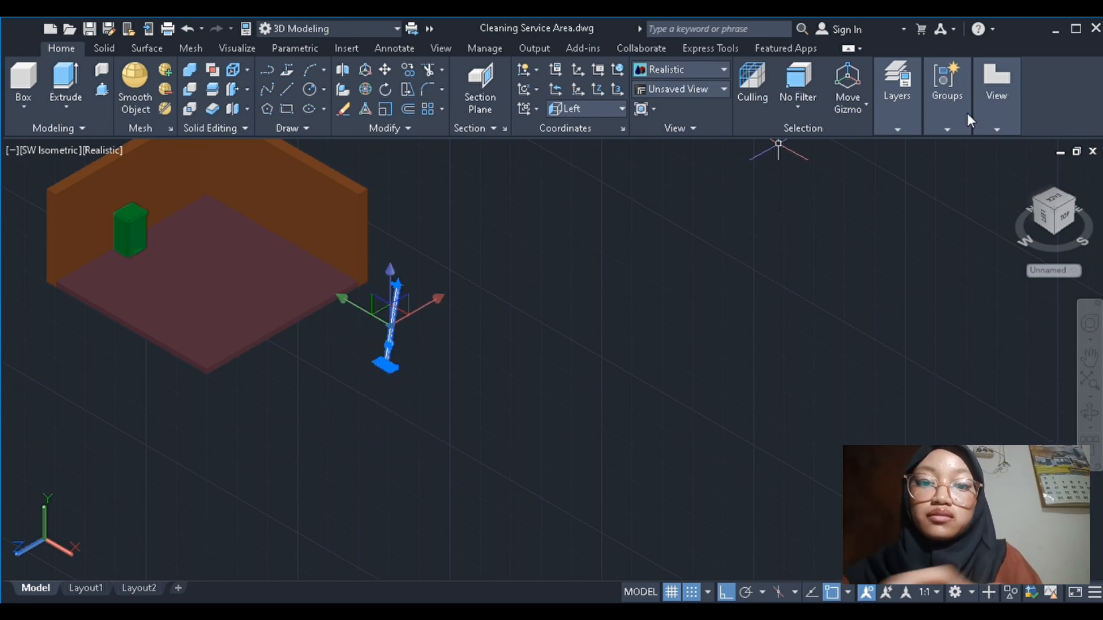
{"action": "left_click", "coordinate": [389, 341]}
{"action": "left_click", "coordinate": [389, 313]}
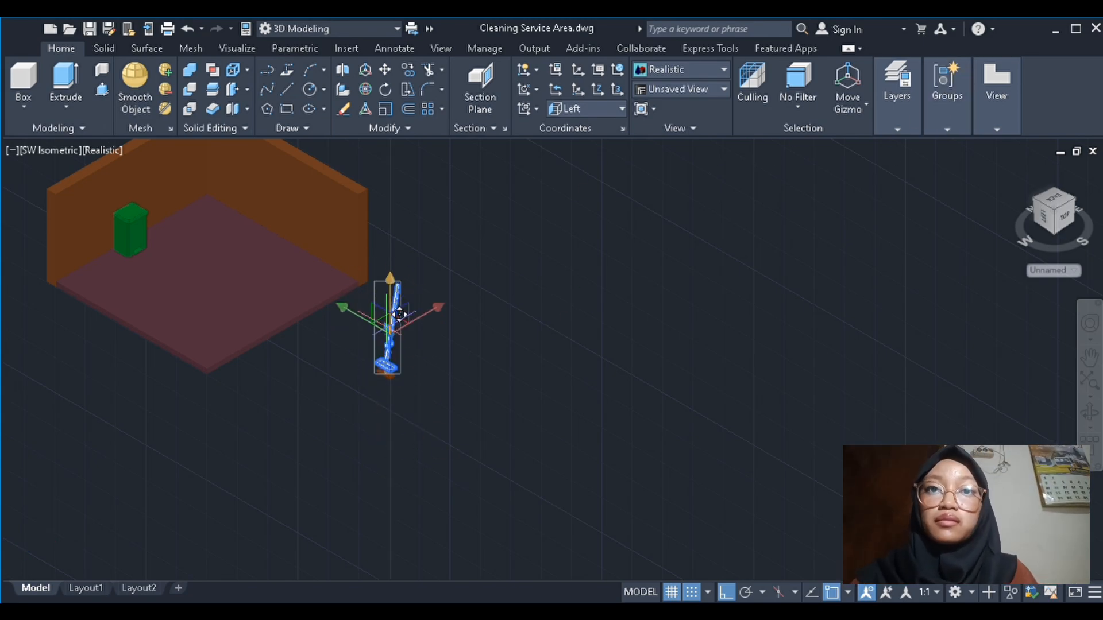
{"action": "left_click", "coordinate": [385, 222]}
{"action": "left_click", "coordinate": [369, 215]}
{"action": "key", "text": "Escape"}
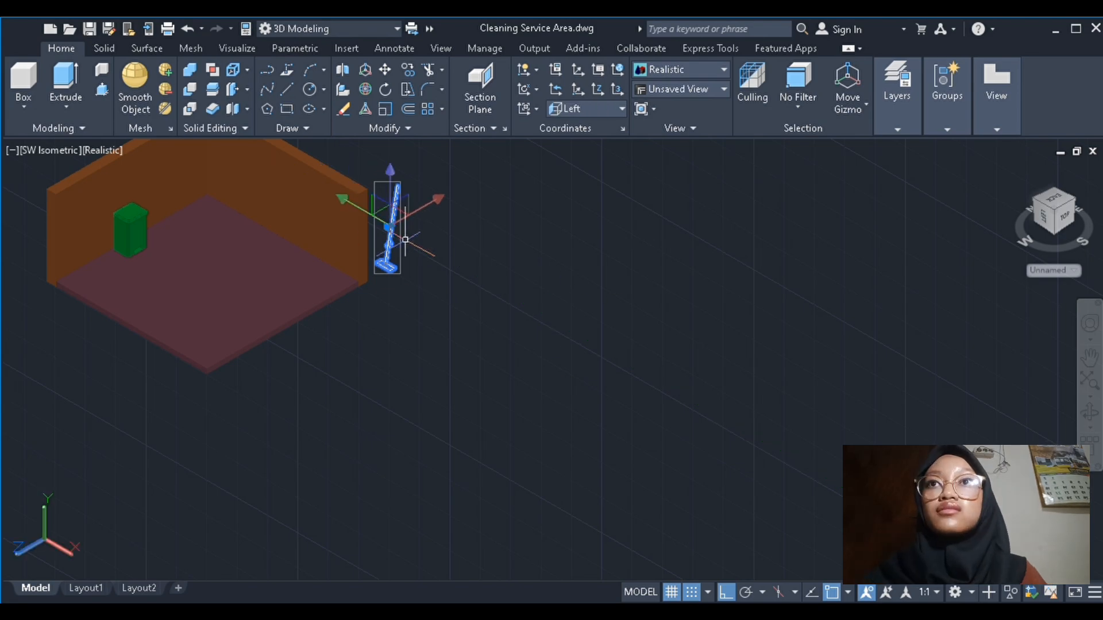
Move the mop along the X and Y axes into the room, near the floor's front edge
{"action": "left_click", "coordinate": [402, 220]}
{"action": "left_click_drag", "start_coordinate": [418, 219], "coordinate": [468, 199]}
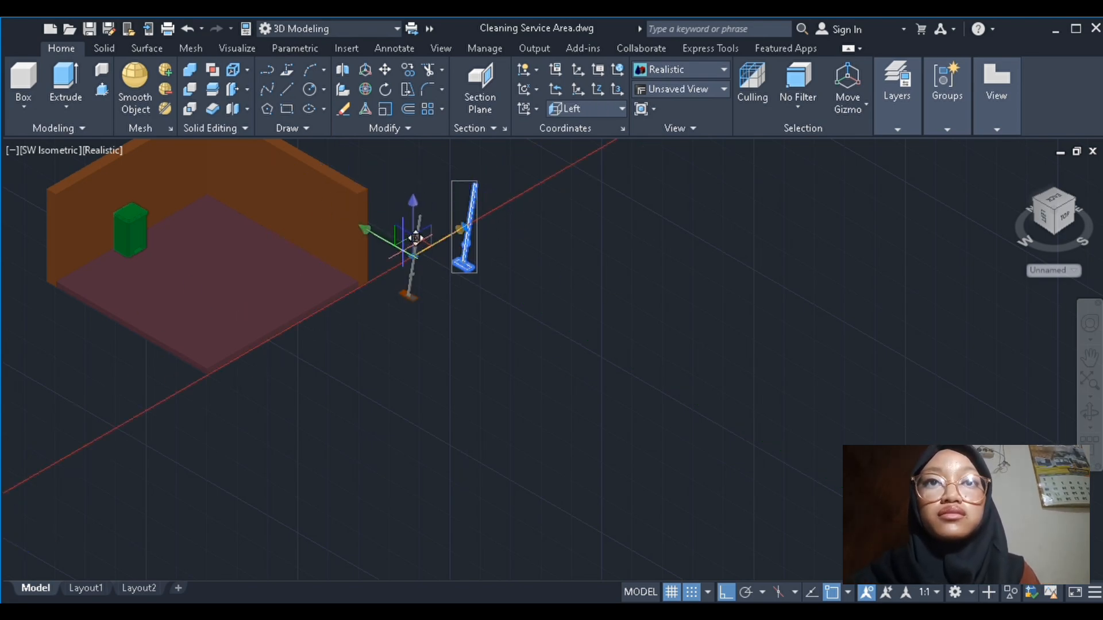
{"action": "key", "text": "Escape"}
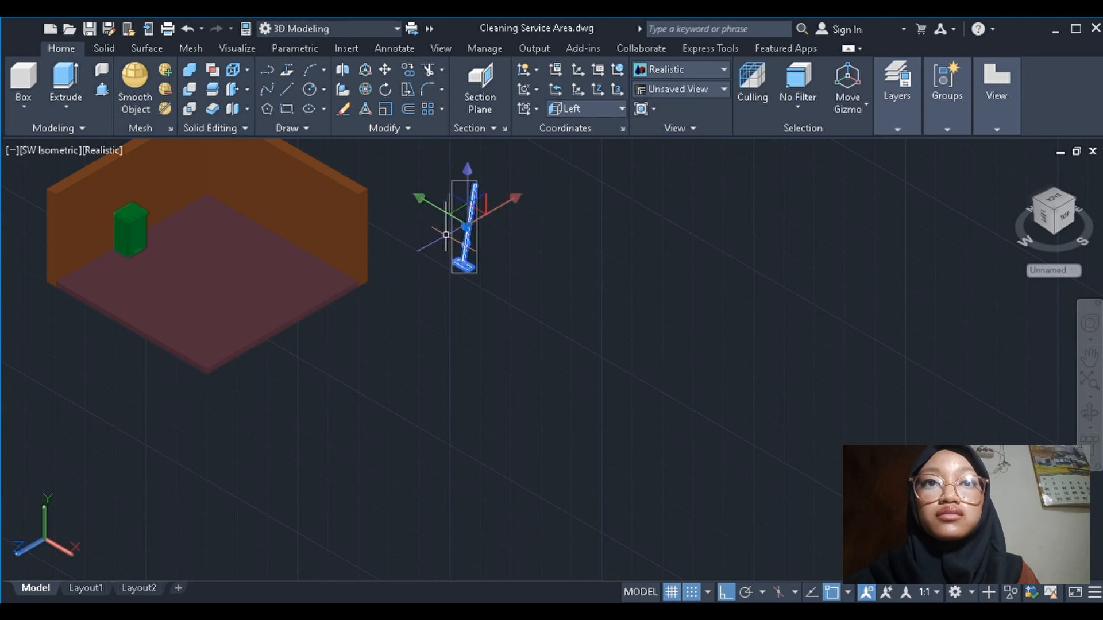
{"action": "left_click_drag", "start_coordinate": [436, 210], "coordinate": [472, 230]}
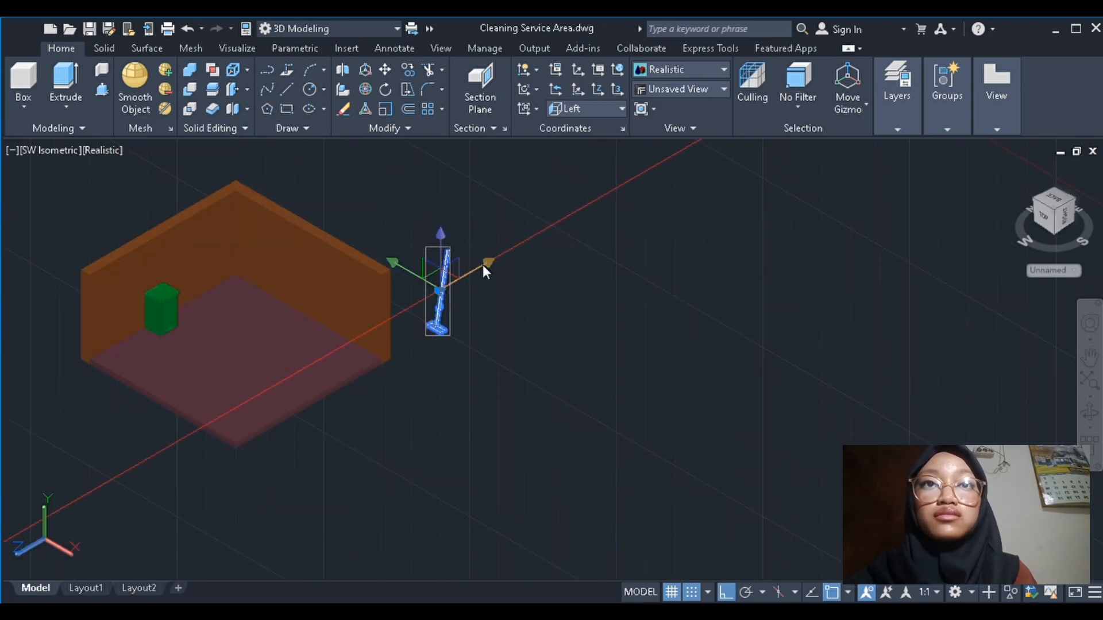
{"action": "left_click_drag", "start_coordinate": [483, 266], "coordinate": [357, 358]}
{"action": "left_click", "coordinate": [350, 345]}
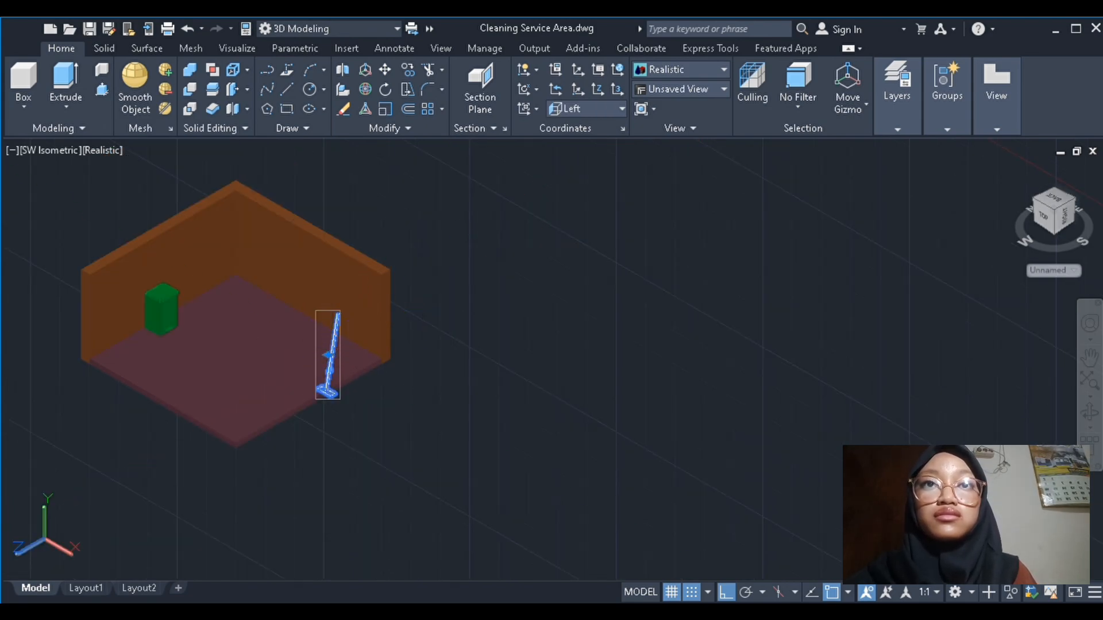
In the Left view, move the mop away from the floor's front edge and lower it onto the floor
{"action": "left_click", "coordinate": [126, 246]}
{"action": "left_click", "coordinate": [32, 150]}
{"action": "left_click", "coordinate": [87, 235]}
{"action": "scroll", "coordinate": [462, 373], "scroll_direction": "up", "scroll_amount": 5}
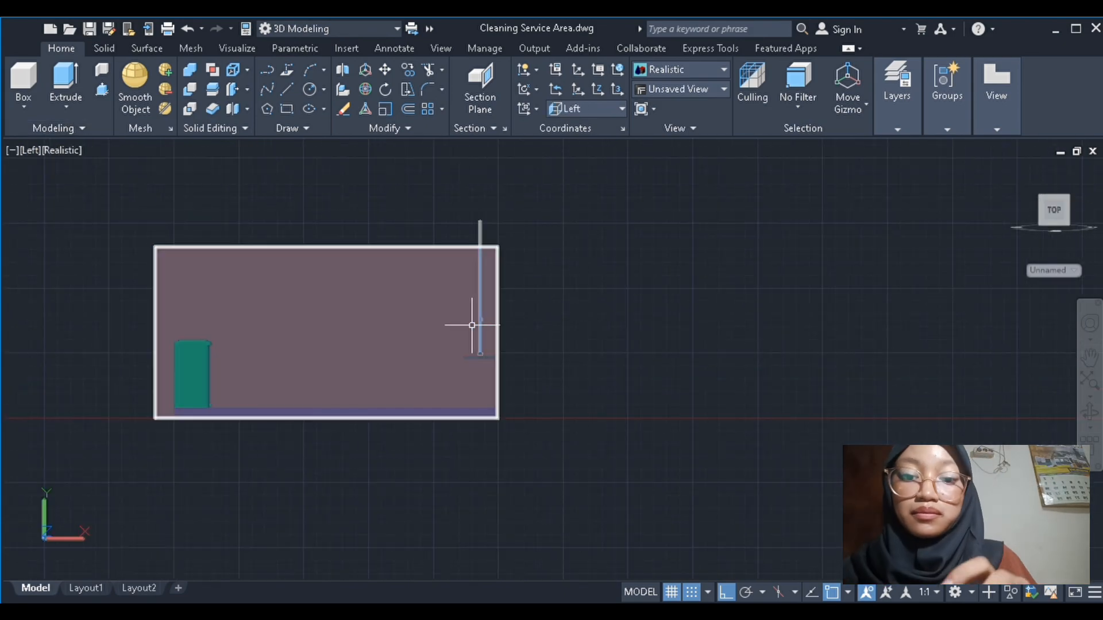
{"action": "left_click", "coordinate": [477, 325]}
{"action": "key", "text": "Escape"}
{"action": "scroll", "coordinate": [480, 358], "scroll_direction": "up", "scroll_amount": 3}
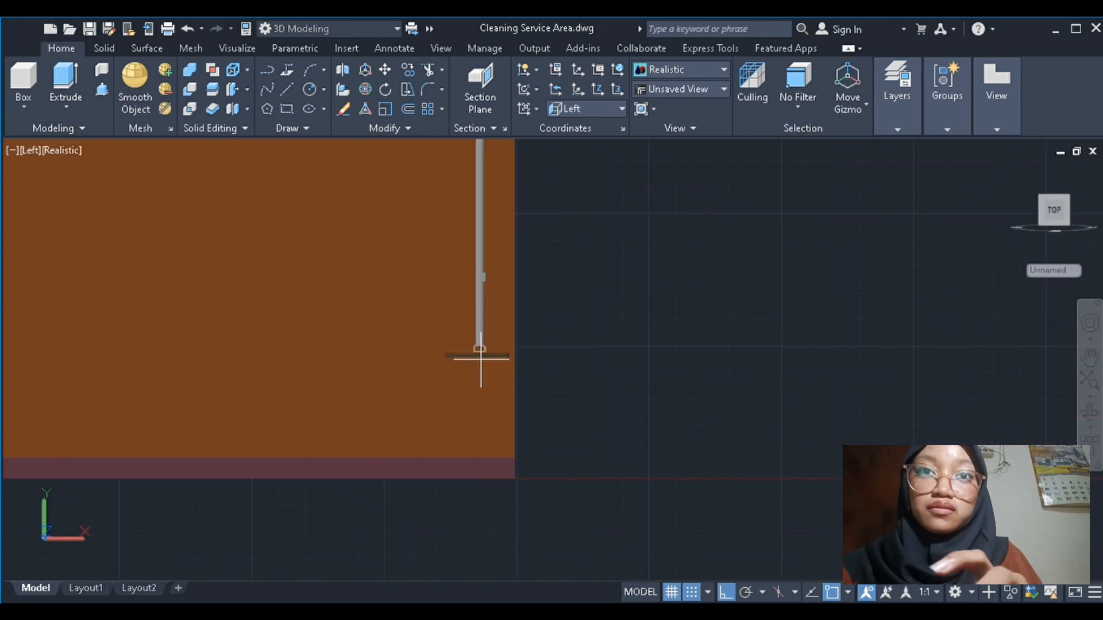
{"action": "scroll", "coordinate": [483, 358], "scroll_direction": "up", "scroll_amount": 3}
{"action": "scroll", "coordinate": [327, 374], "scroll_direction": "down", "scroll_amount": 2}
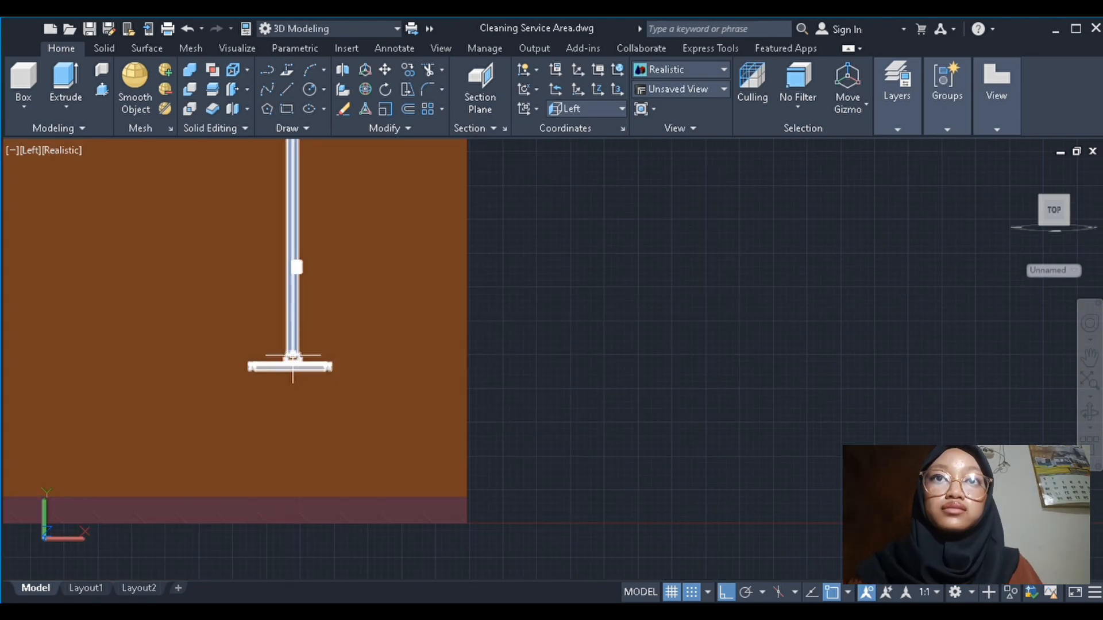
{"action": "left_click", "coordinate": [293, 367]}
{"action": "scroll", "coordinate": [299, 365], "scroll_direction": "up", "scroll_amount": 3}
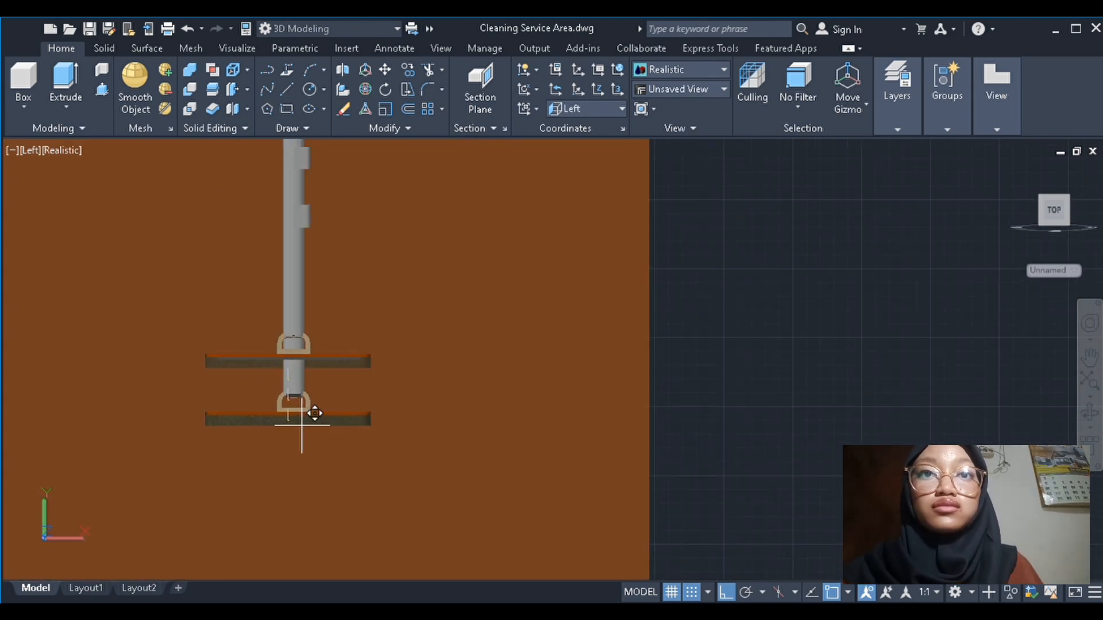
{"action": "scroll", "coordinate": [302, 419], "scroll_direction": "down", "scroll_amount": 4}
{"action": "left_click", "coordinate": [294, 506]}
{"action": "scroll", "coordinate": [288, 387], "scroll_direction": "up", "scroll_amount": 3}
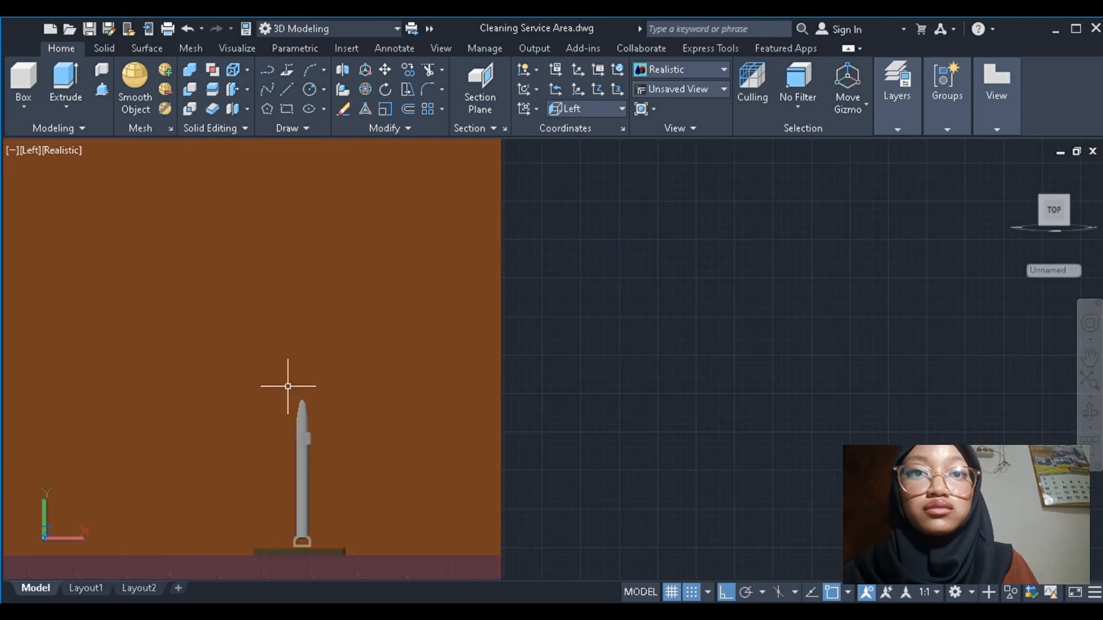
Check the mop's placement against the floor and wall in the Front view, then return to the SW Isometric view
{"action": "scroll", "coordinate": [287, 386], "scroll_direction": "down", "scroll_amount": 4}
{"action": "left_click", "coordinate": [30, 150]}
{"action": "left_click", "coordinate": [43, 214]}
{"action": "scroll", "coordinate": [664, 369], "scroll_direction": "up", "scroll_amount": 5}
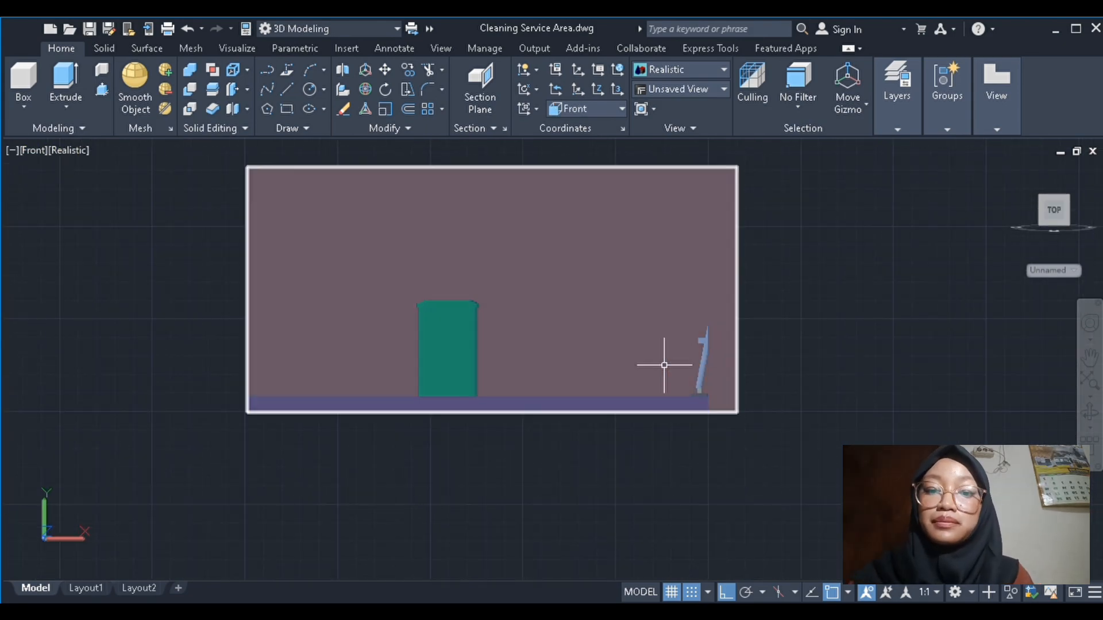
{"action": "left_click", "coordinate": [710, 358]}
{"action": "key", "text": "Escape"}
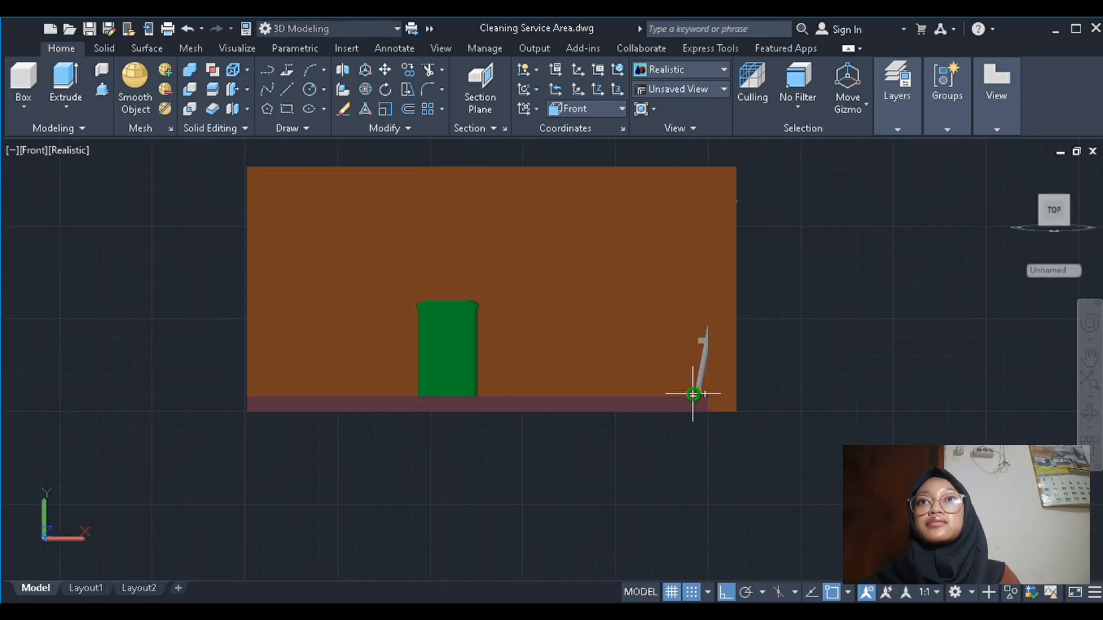
{"action": "scroll", "coordinate": [693, 394], "scroll_direction": "up", "scroll_amount": 3}
{"action": "scroll", "coordinate": [718, 345], "scroll_direction": "down", "scroll_amount": 3}
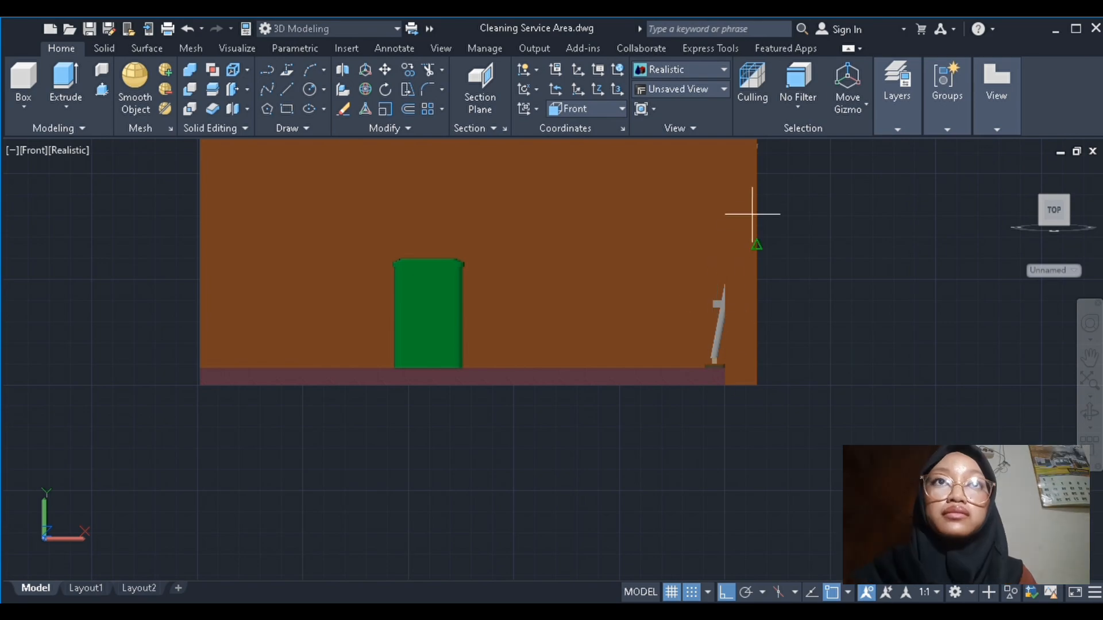
{"action": "left_click", "coordinate": [708, 152]}
{"action": "left_click", "coordinate": [35, 152]}
{"action": "left_click", "coordinate": [63, 290]}
{"action": "scroll", "coordinate": [514, 335], "scroll_direction": "up", "scroll_amount": 5}
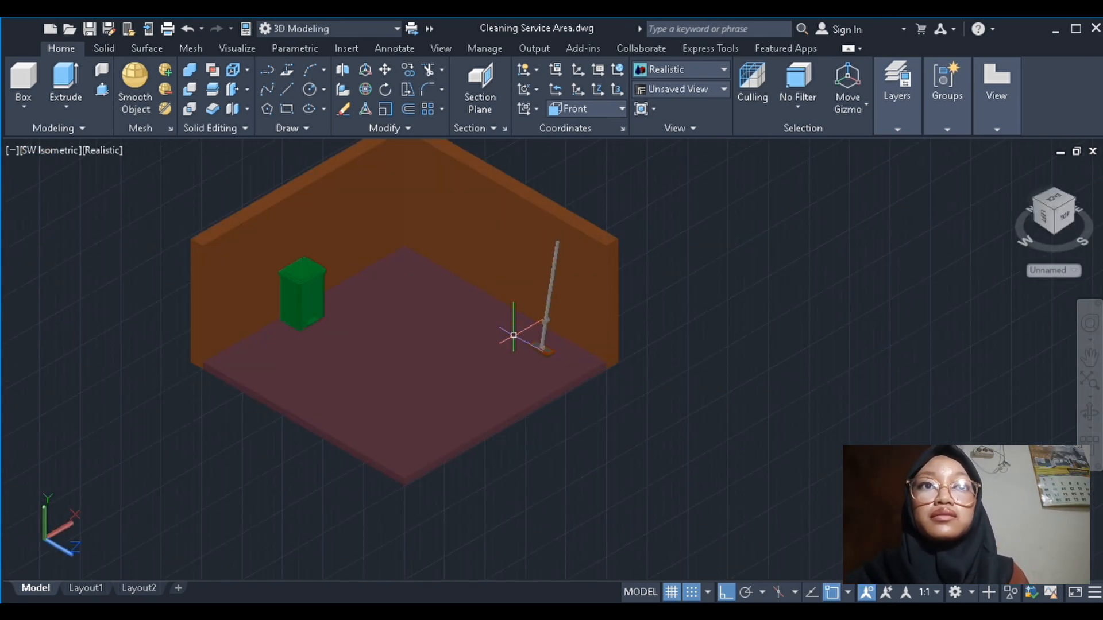
Copy the whole caddy from Cleaning Caddy.dwg and paste it beside the room in Cleaning Service Area.dwg
{"action": "left_click", "coordinate": [408, 577]}
{"action": "left_click", "coordinate": [1094, 25]}
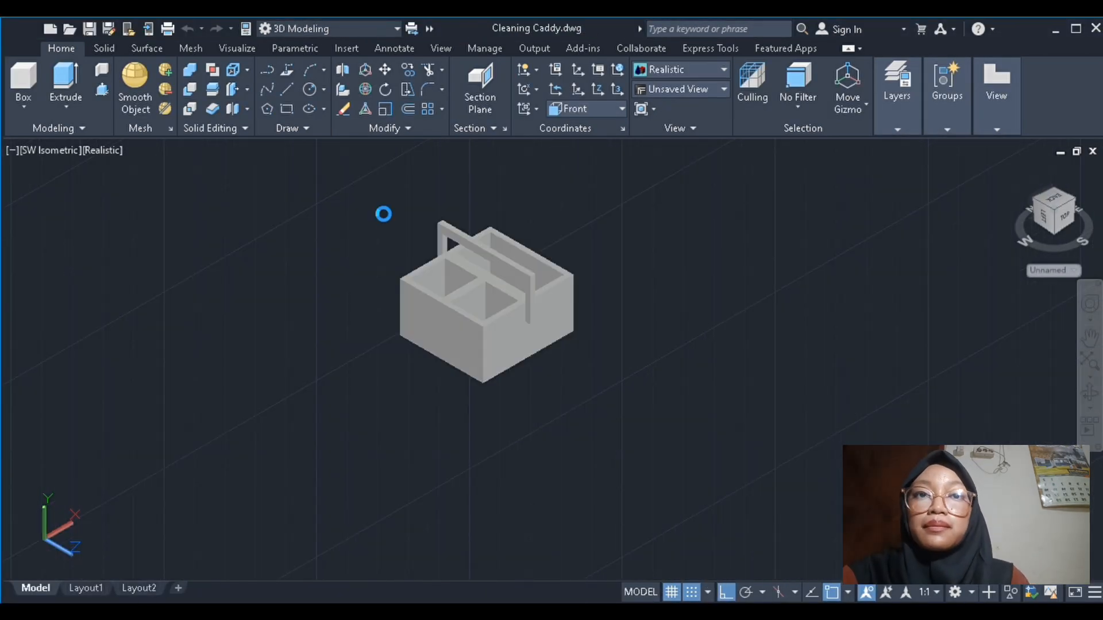
{"action": "key", "text": "ctrl+a"}
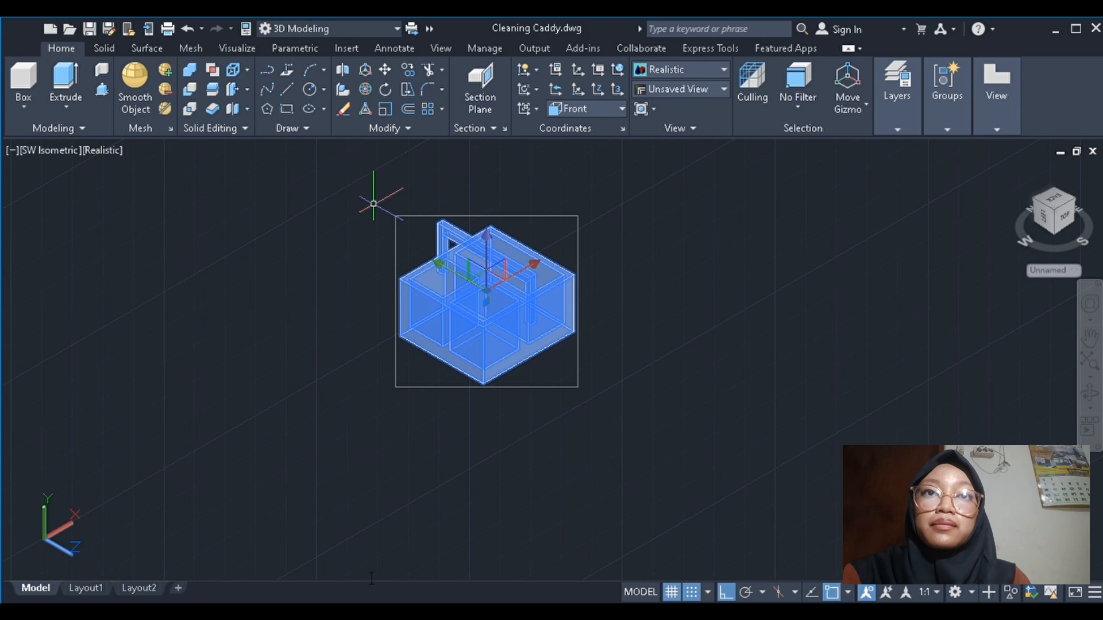
{"action": "key", "text": "Escape"}
{"action": "key", "text": "ctrl+a"}
{"action": "key", "text": "ctrl+c"}
{"action": "key", "text": "ctrl+Tab"}
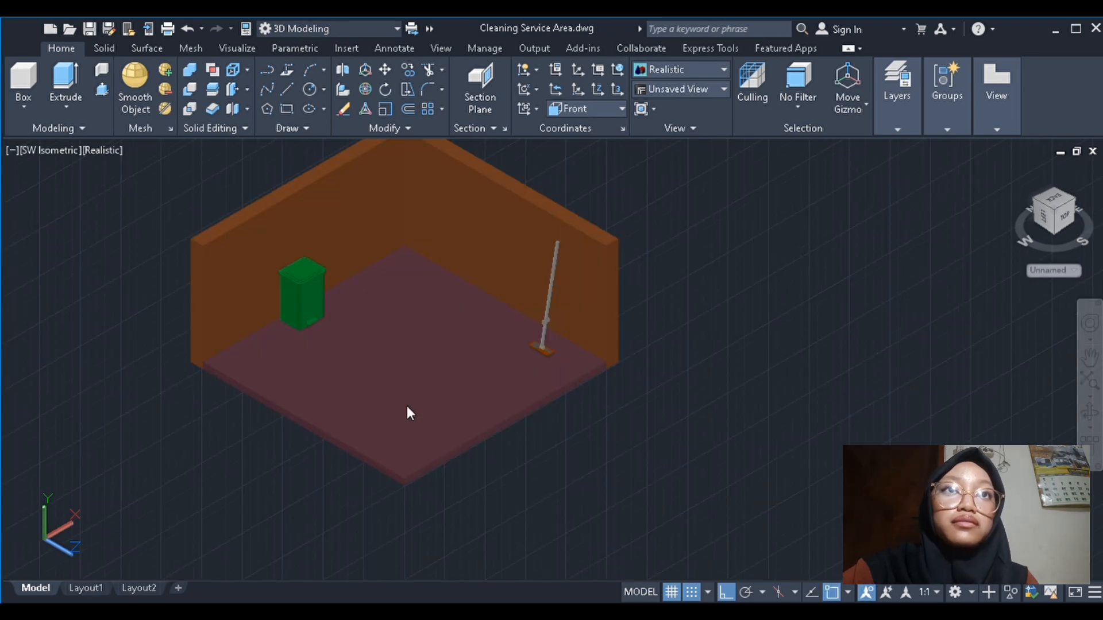
{"action": "key", "text": "ctrl+v"}
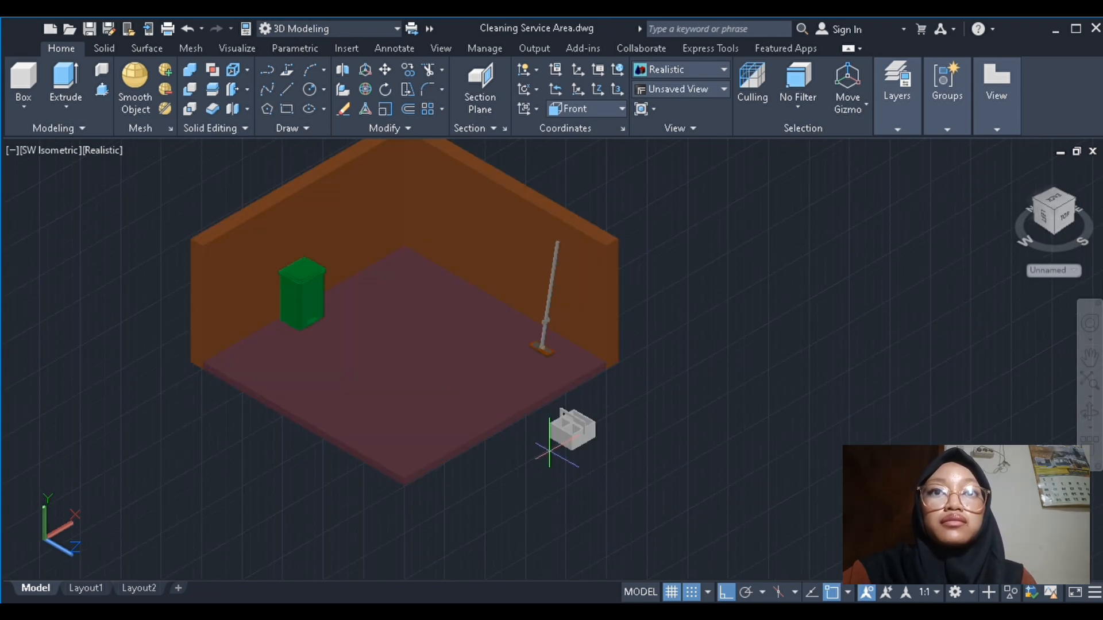
{"action": "scroll", "coordinate": [573, 430], "scroll_direction": "up", "scroll_amount": 4}
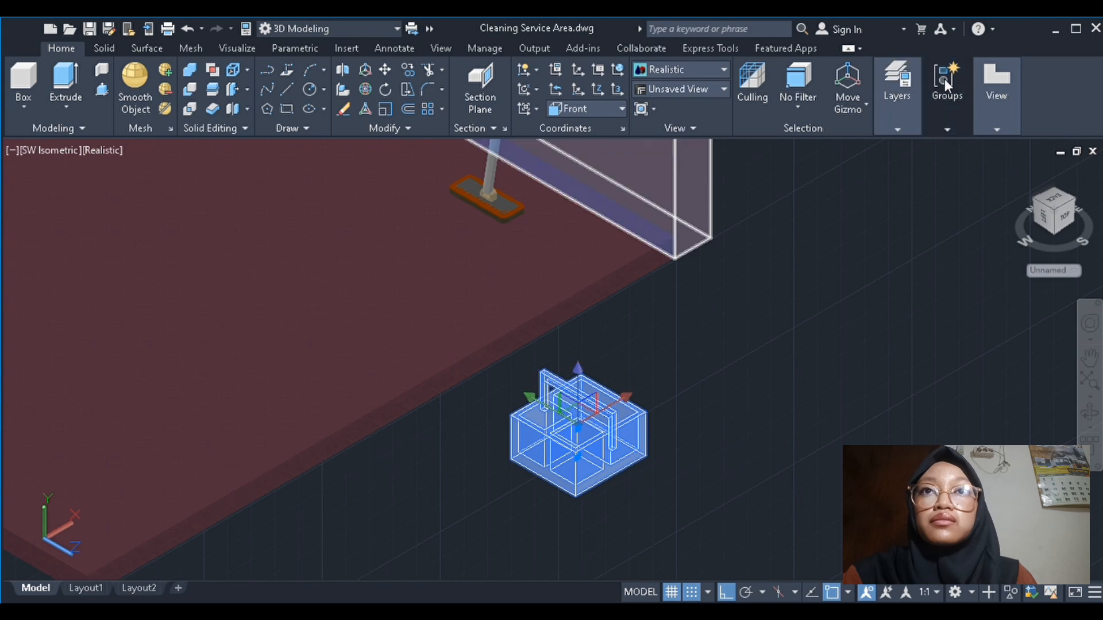
Group the caddy's parts, then raise it along the Z axis and move it over the room's floor
{"action": "left_click", "coordinate": [554, 382]}
{"action": "left_click", "coordinate": [564, 456]}
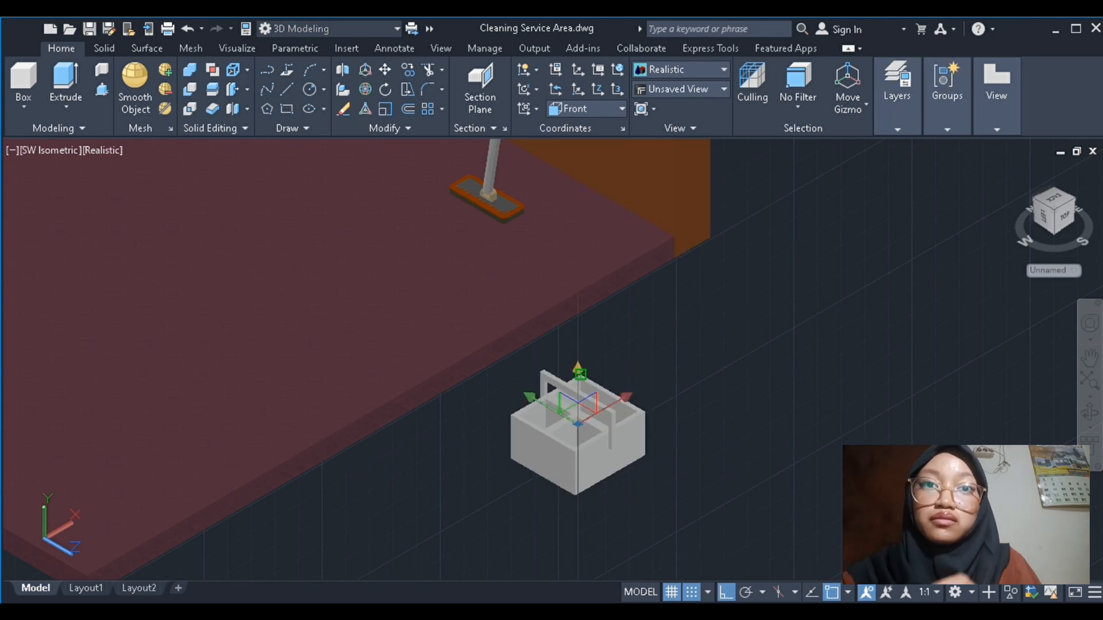
{"action": "left_click", "coordinate": [582, 253]}
{"action": "left_click", "coordinate": [560, 260]}
{"action": "left_click", "coordinate": [249, 236]}
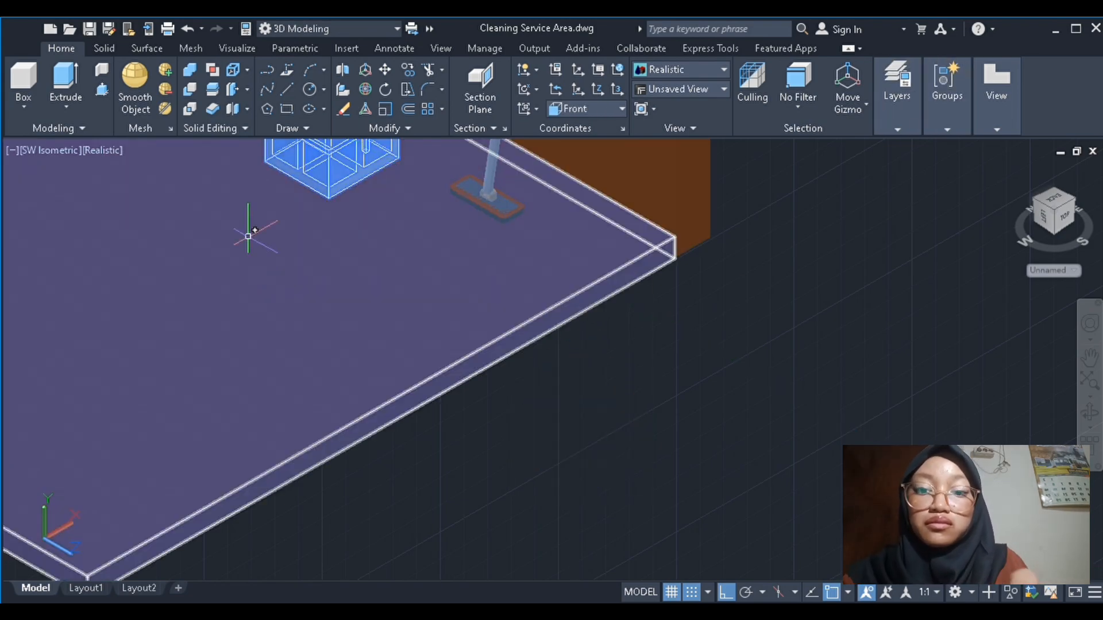
In the Left view, move the caddy between the trash bin and the mop and lower it onto the floor
{"action": "left_click", "coordinate": [65, 149]}
{"action": "left_click", "coordinate": [72, 217]}
{"action": "scroll", "coordinate": [487, 350], "scroll_direction": "up", "scroll_amount": 5}
{"action": "left_click", "coordinate": [585, 276]}
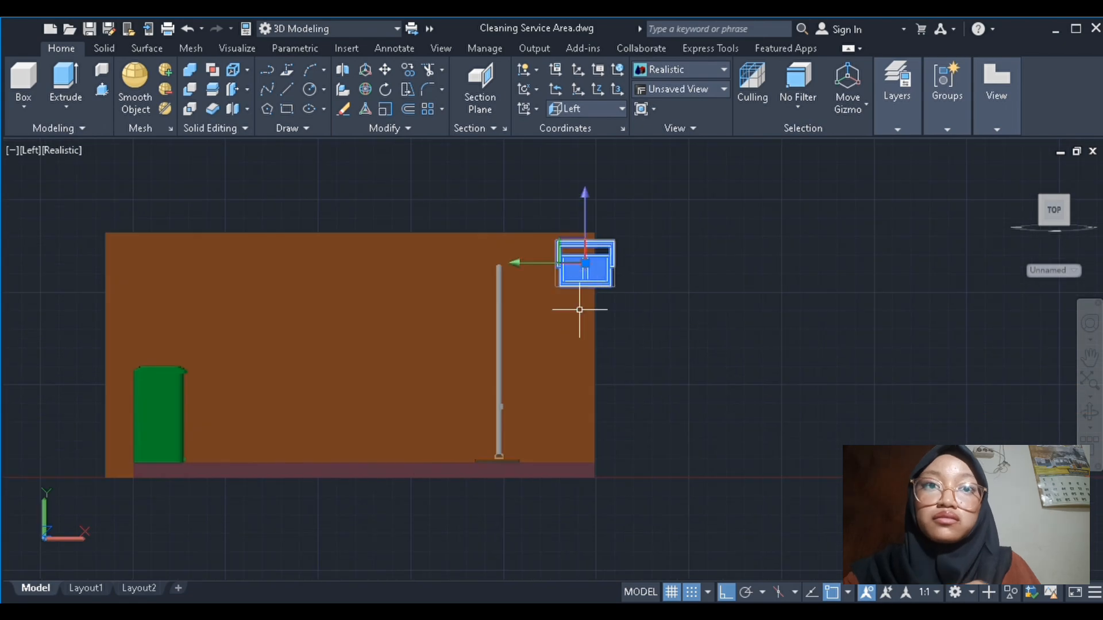
{"action": "type", "text": "m"}
{"action": "key", "text": "Return"}
{"action": "left_click", "coordinate": [560, 285]}
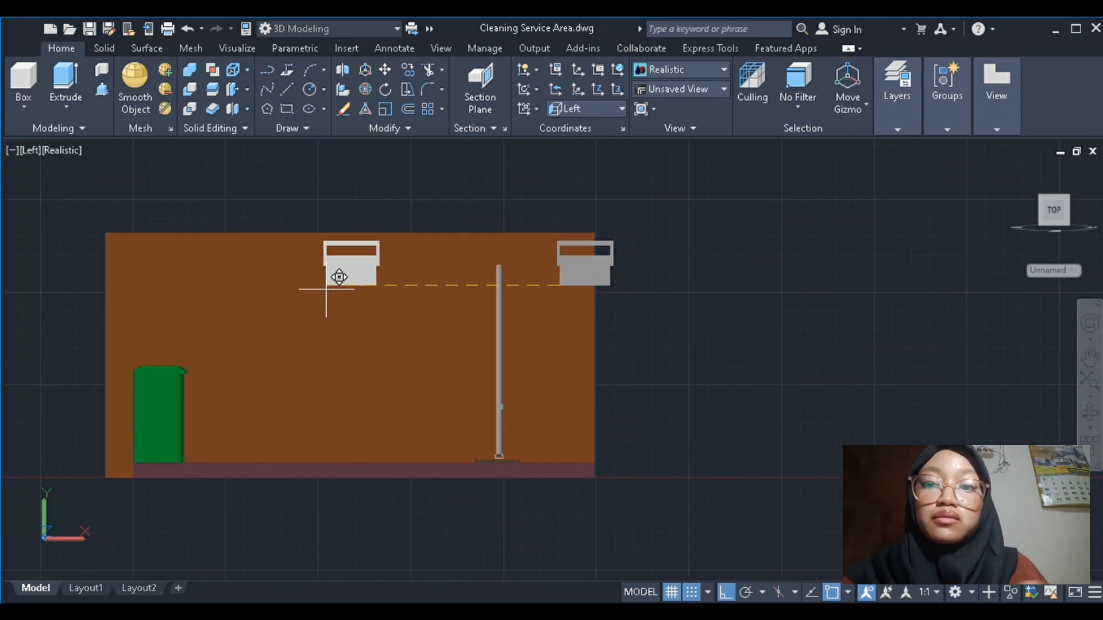
{"action": "left_click", "coordinate": [409, 286]}
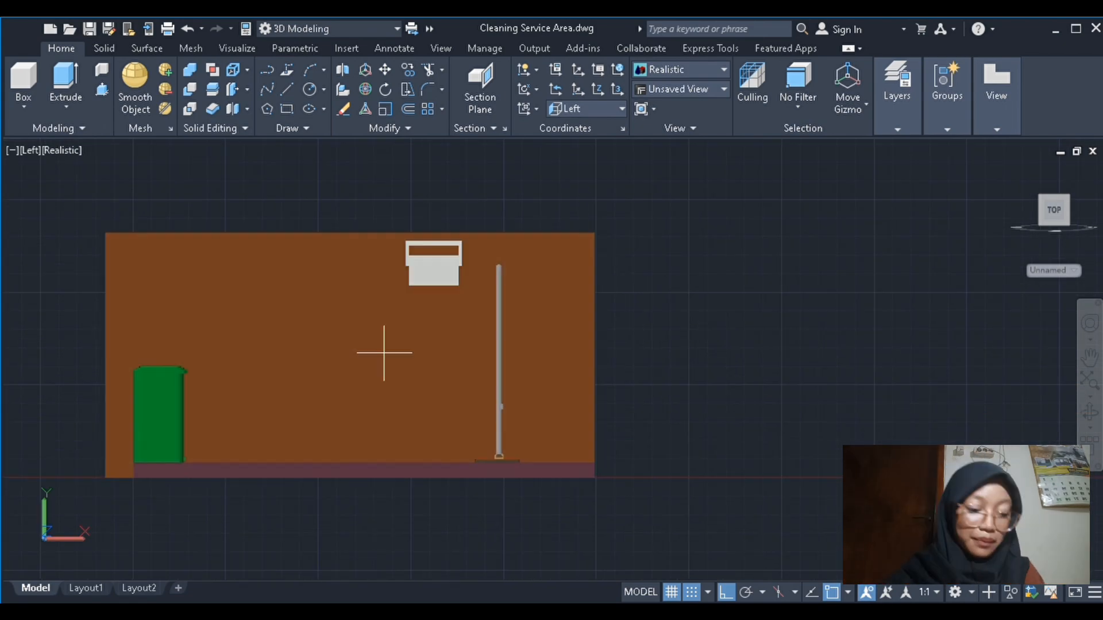
{"action": "left_click", "coordinate": [431, 462]}
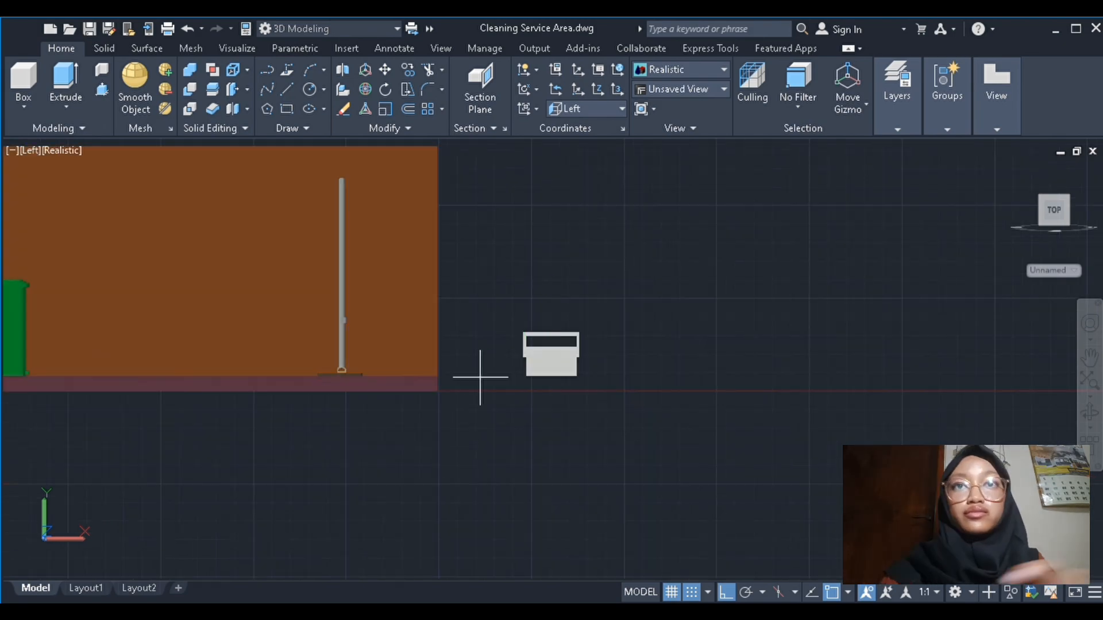
{"action": "left_click", "coordinate": [526, 376]}
{"action": "left_click", "coordinate": [204, 376]}
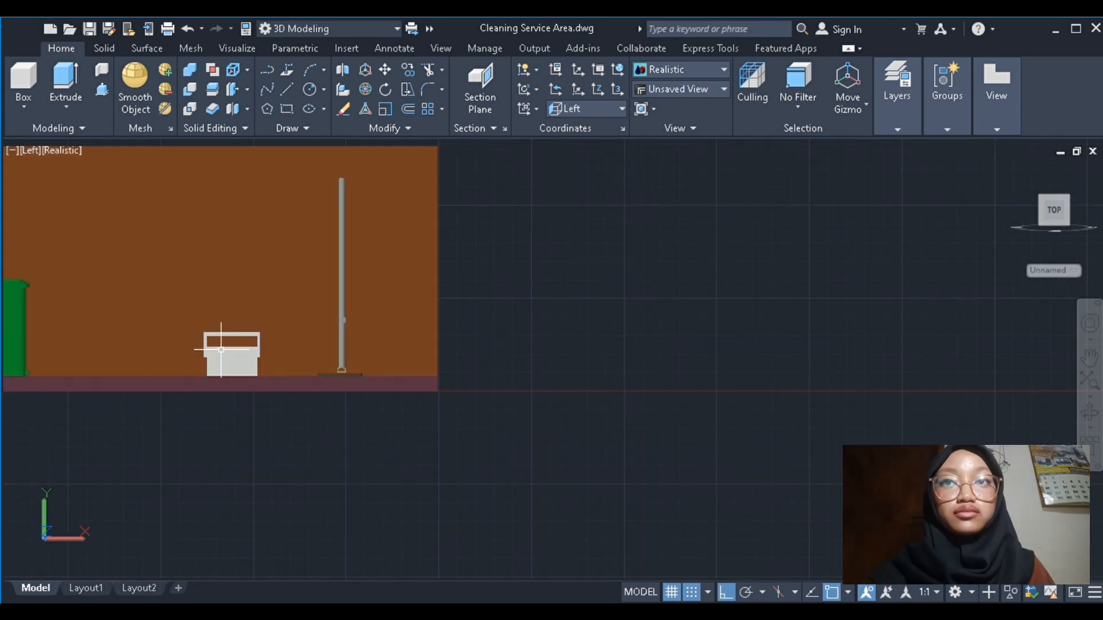
{"action": "left_click", "coordinate": [251, 363]}
{"action": "type", "text": "m"}
{"action": "key", "text": "Return"}
{"action": "scroll", "coordinate": [257, 368], "scroll_direction": "up", "scroll_amount": 5}
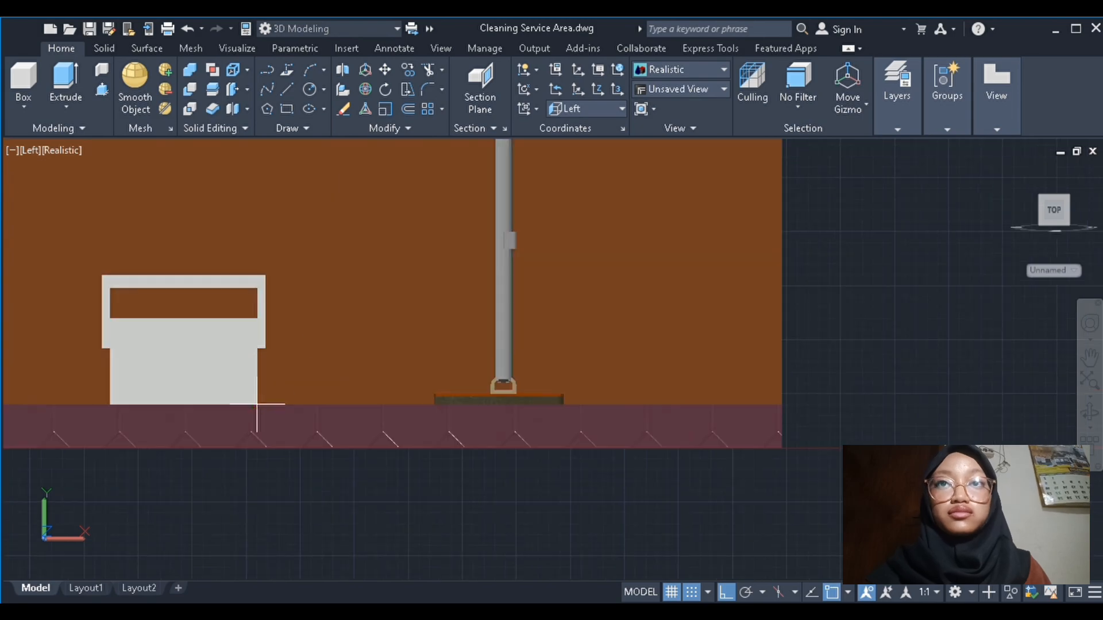
{"action": "left_click", "coordinate": [258, 404]}
{"action": "key", "text": "Escape"}
{"action": "left_click", "coordinate": [242, 379]}
{"action": "type", "text": "m"}
{"action": "key", "text": "Return"}
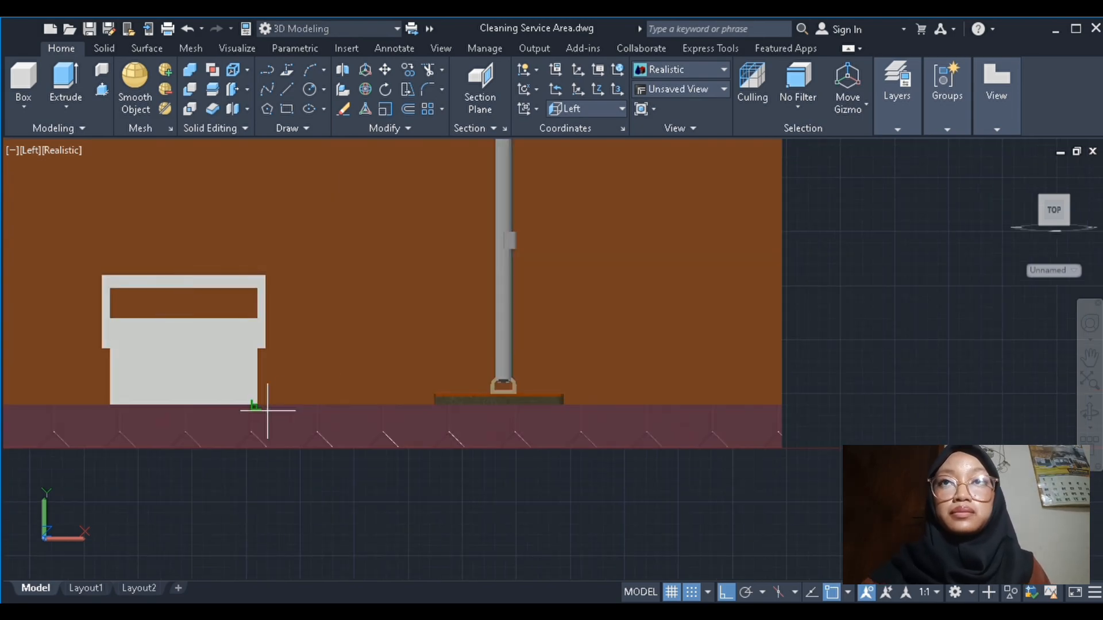
{"action": "left_click", "coordinate": [258, 404]}
{"action": "key", "text": "Escape"}
{"action": "left_click", "coordinate": [191, 374]}
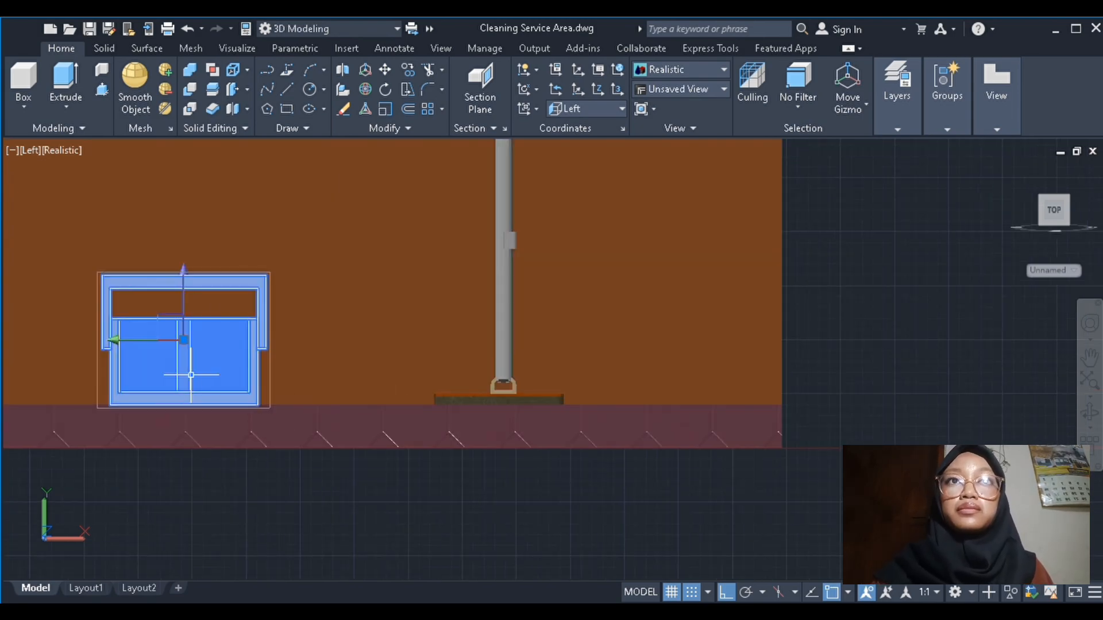
{"action": "type", "text": "m"}
{"action": "key", "text": "Return"}
{"action": "left_click", "coordinate": [253, 402]}
{"action": "key", "text": "Escape"}
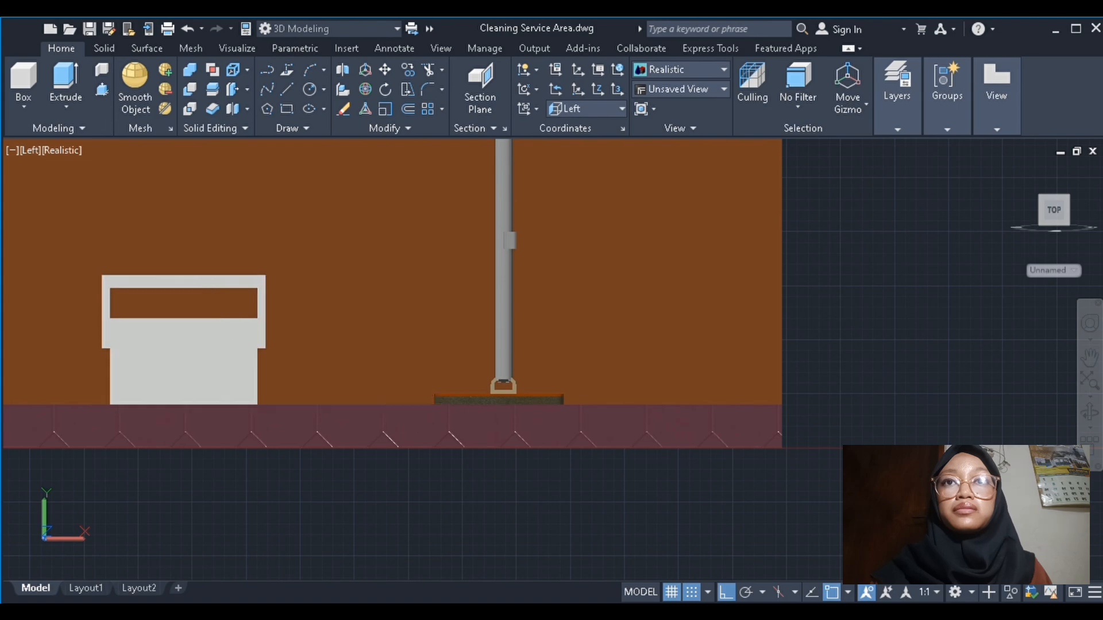
Return the room to the SW Isometric view and close Cleaning Caddy.dwg
{"action": "left_click", "coordinate": [31, 151]}
{"action": "left_click", "coordinate": [115, 302]}
{"action": "scroll", "coordinate": [507, 332], "scroll_direction": "up", "scroll_amount": 5}
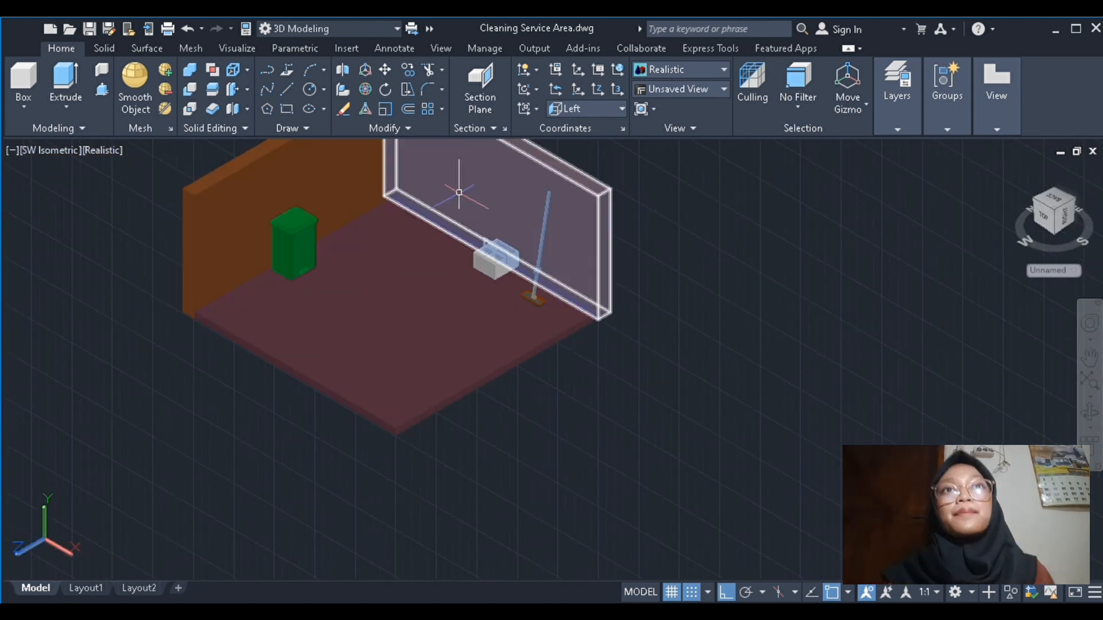
{"action": "left_click", "coordinate": [399, 556]}
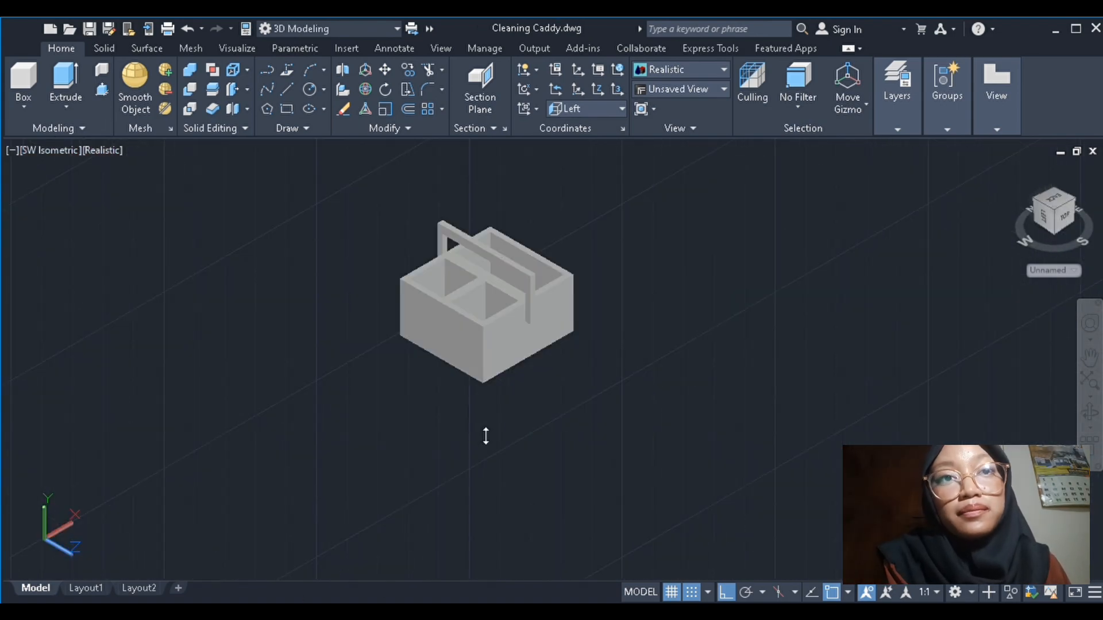
{"action": "left_click", "coordinate": [1095, 30]}
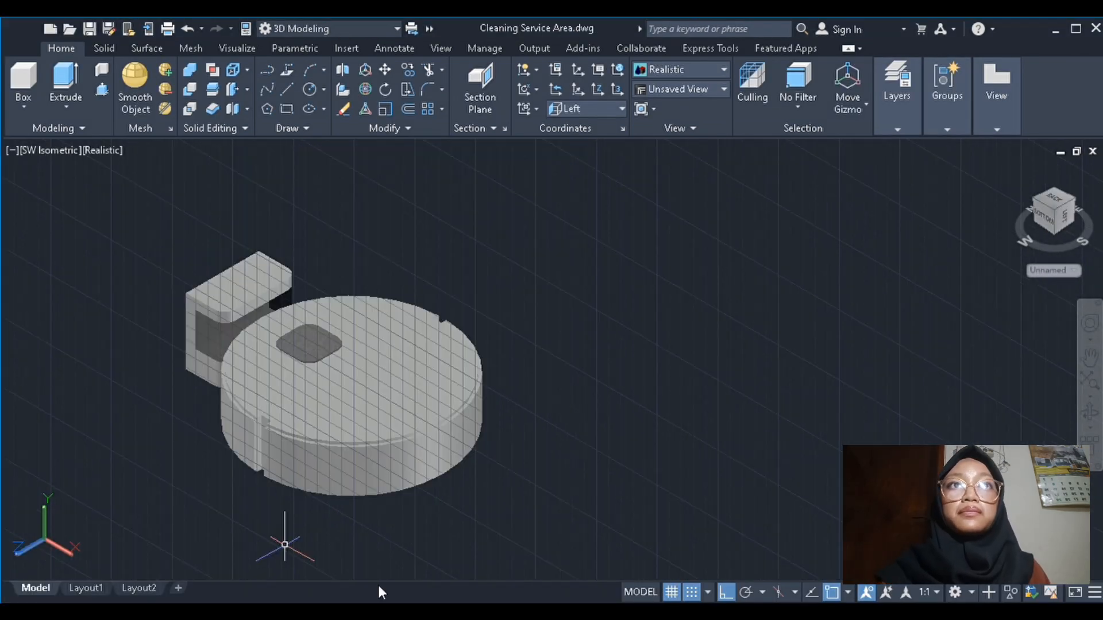
Delete the pasted vacuum cleaner and its box from Cleaning Service Area.dwg
{"action": "left_click", "coordinate": [379, 585]}
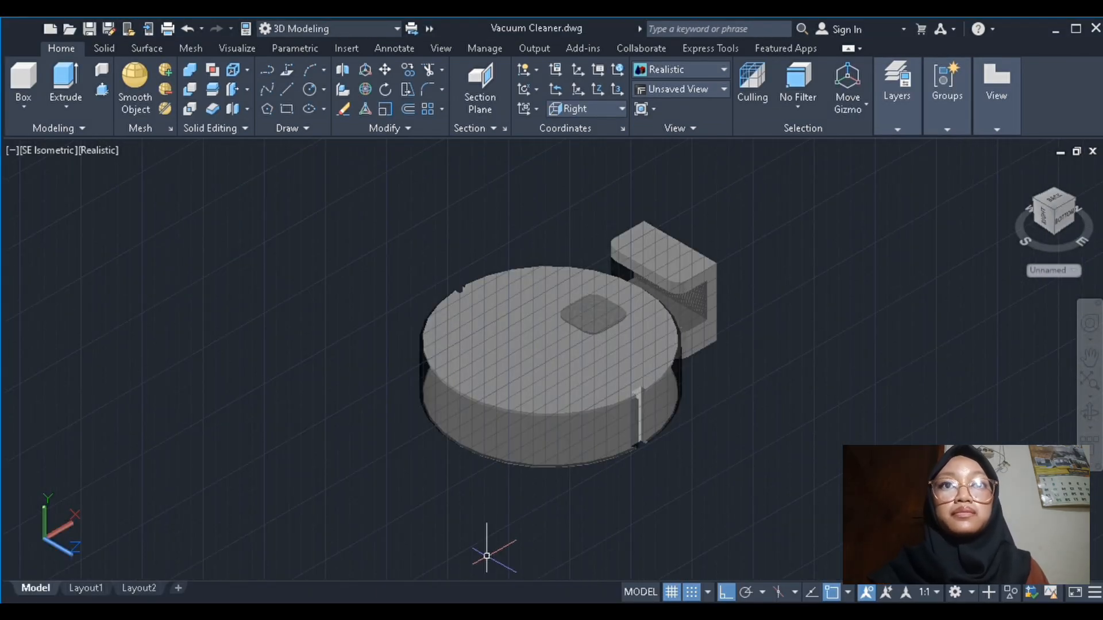
{"action": "left_click", "coordinate": [293, 565]}
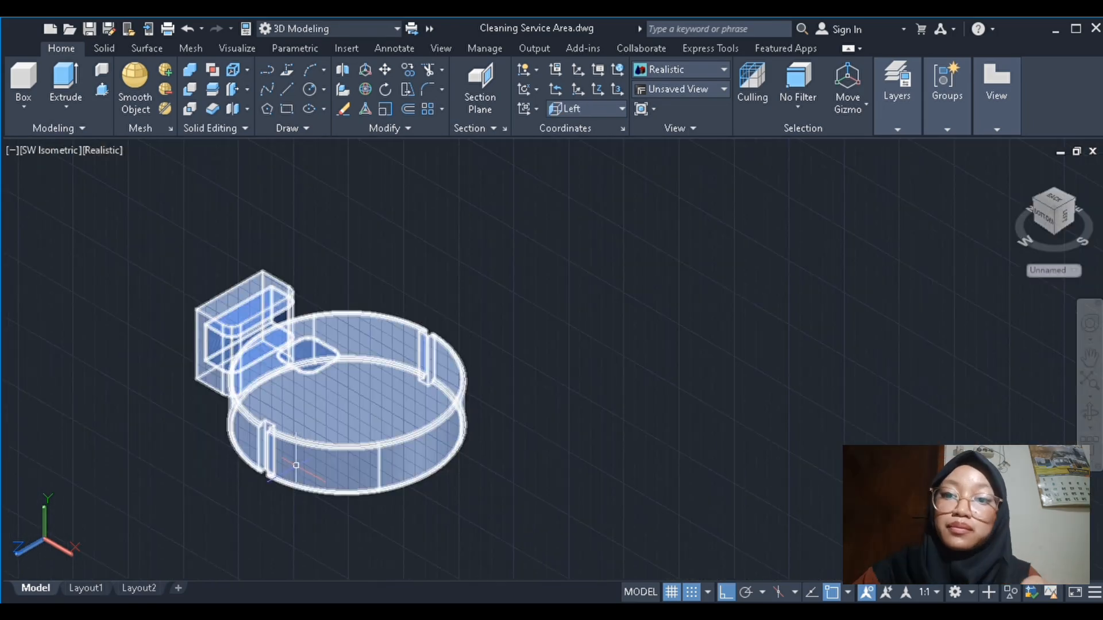
{"action": "left_click", "coordinate": [265, 418]}
{"action": "key", "text": "Delete"}
{"action": "scroll", "coordinate": [318, 438], "scroll_direction": "down", "scroll_amount": 10}
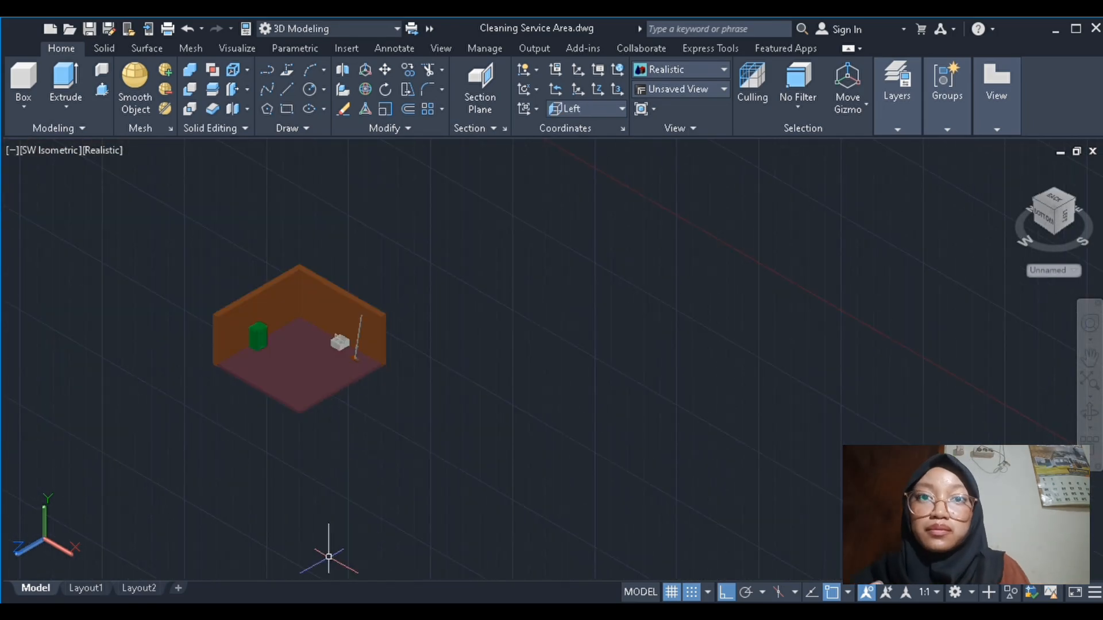
Copy the vacuum cleaner with its box from Vacuum Cleaner.dwg and paste it beside the room in Cleaning Service Area.dwg
{"action": "left_click", "coordinate": [379, 584]}
{"action": "left_click", "coordinate": [439, 367]}
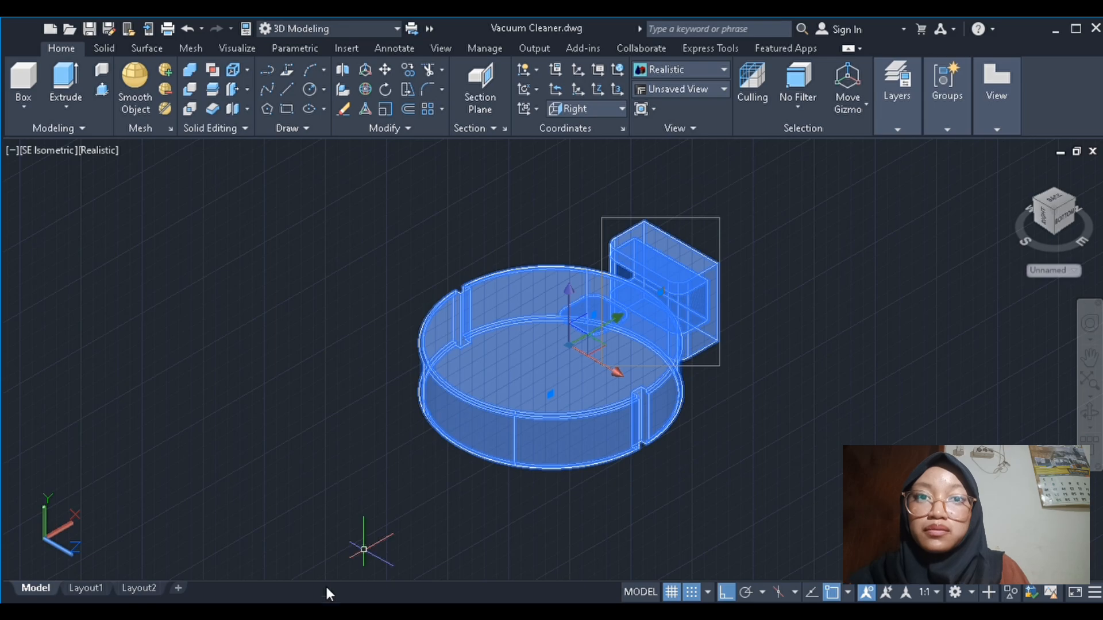
{"action": "left_click", "coordinate": [310, 576]}
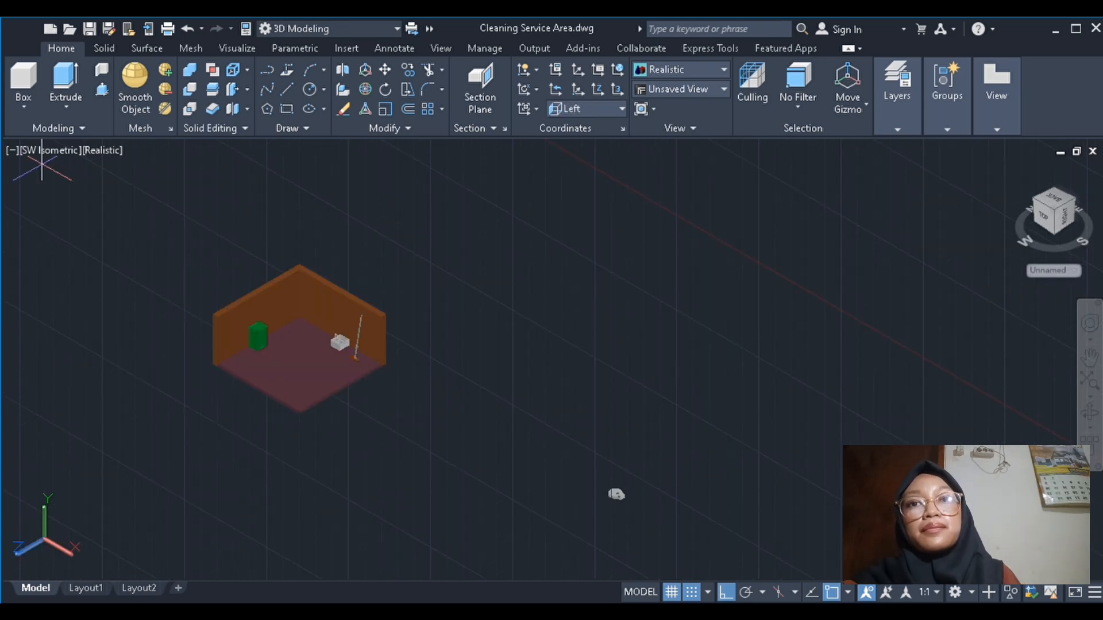
{"action": "scroll", "coordinate": [382, 382], "scroll_direction": "down", "scroll_amount": 4}
{"action": "scroll", "coordinate": [281, 295], "scroll_direction": "up", "scroll_amount": 3}
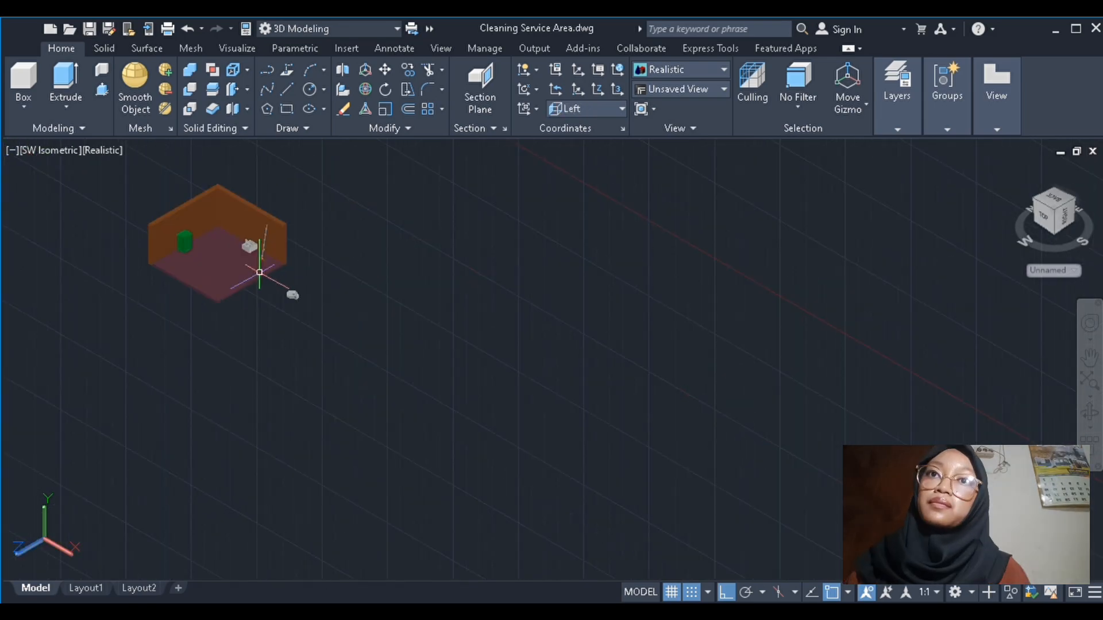
{"action": "scroll", "coordinate": [264, 273], "scroll_direction": "up", "scroll_amount": 10}
{"action": "scroll", "coordinate": [387, 491], "scroll_direction": "up", "scroll_amount": 5}
{"action": "scroll", "coordinate": [387, 484], "scroll_direction": "down", "scroll_amount": 2}
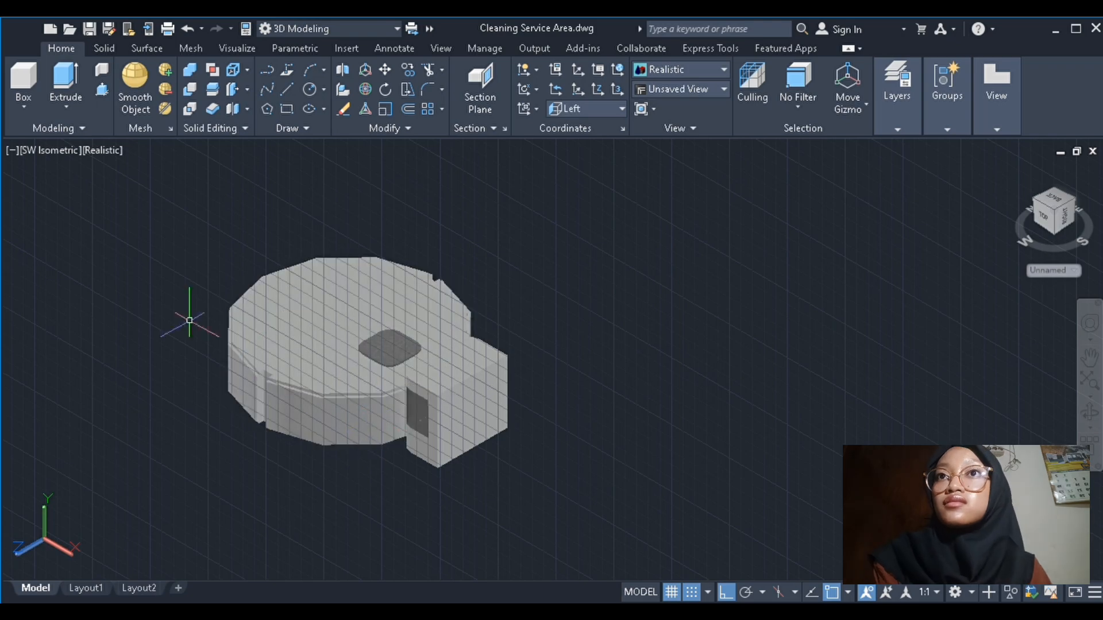
Group the pasted robot vacuum cleaner together with its box
{"action": "left_click", "coordinate": [167, 200]}
{"action": "left_click", "coordinate": [520, 495]}
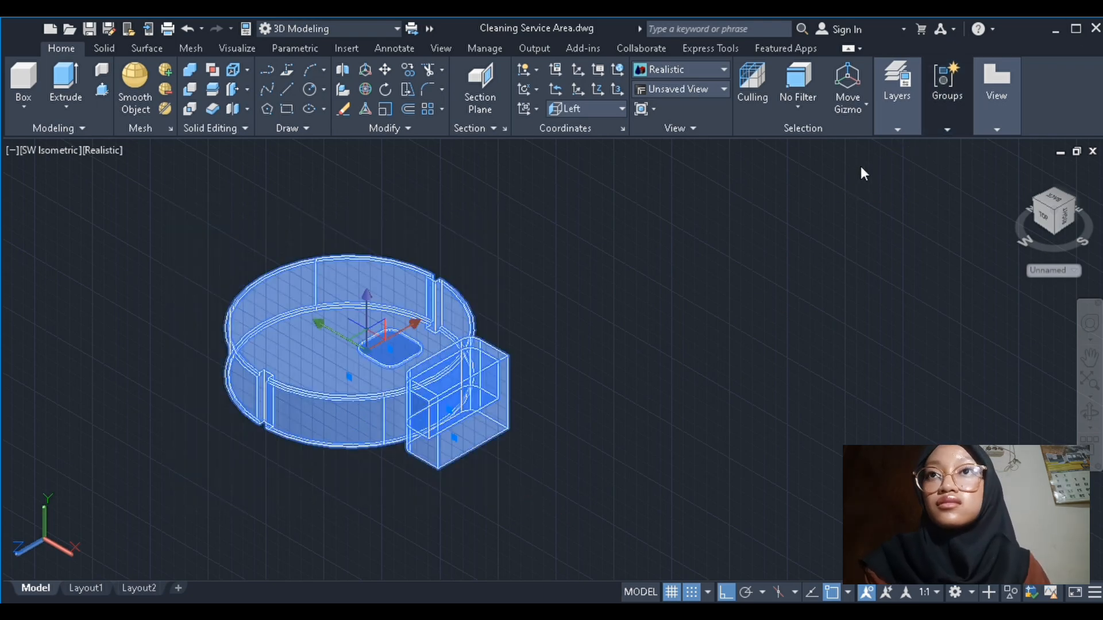
{"action": "left_click", "coordinate": [340, 281]}
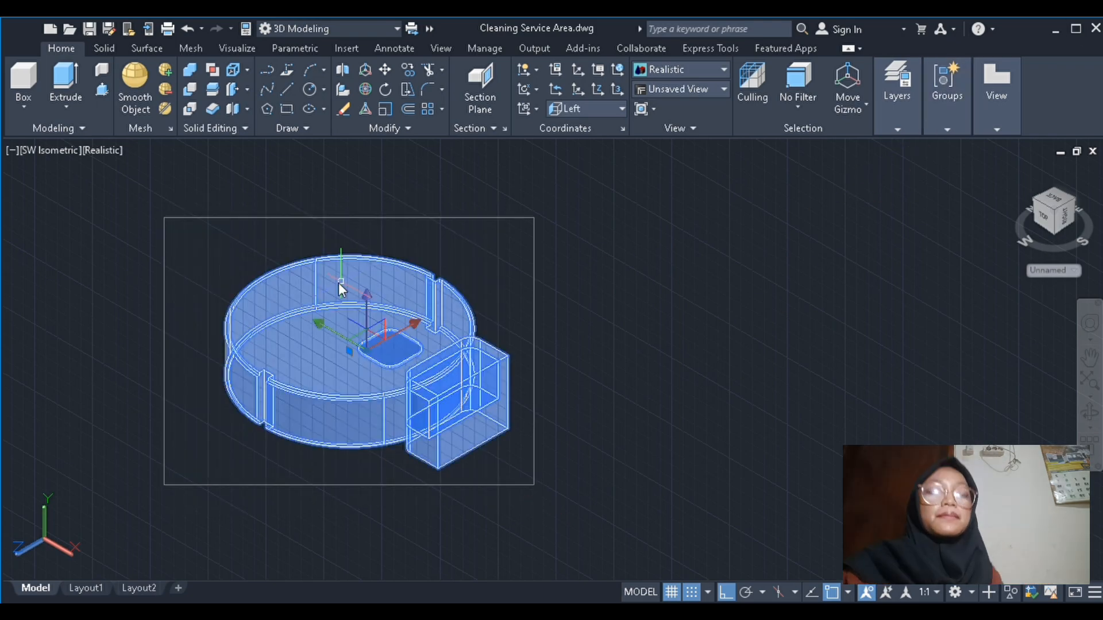
Rotate the vacuum cleaner group 180° about its vertical axis
{"action": "key", "text": "Return"}
{"action": "left_click", "coordinate": [415, 345]}
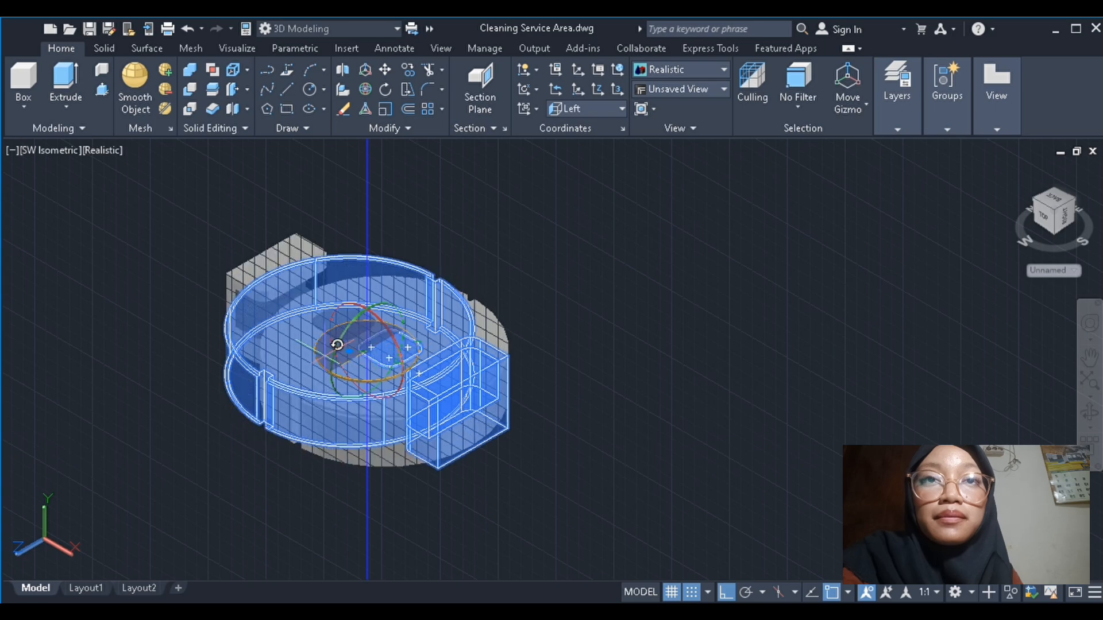
{"action": "left_click", "coordinate": [363, 327]}
{"action": "scroll", "coordinate": [454, 339], "scroll_direction": "down", "scroll_amount": 5}
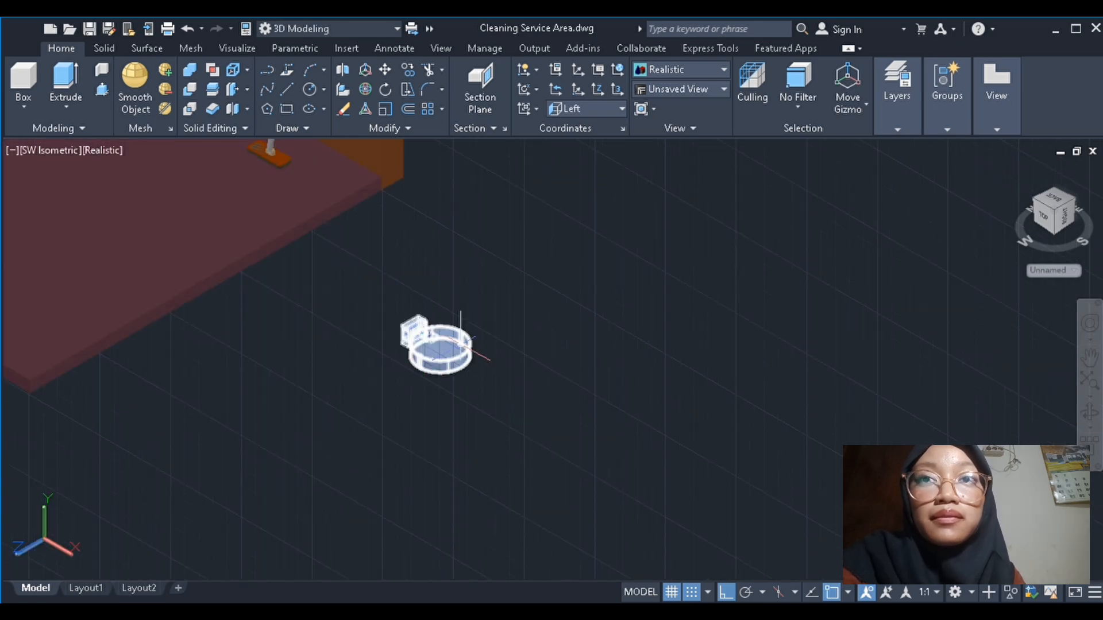
Raise the vacuum cleaner group along the Z axis until it sits beside the room's floor corner near the mop
{"action": "left_click", "coordinate": [439, 313]}
{"action": "left_click", "coordinate": [440, 297]}
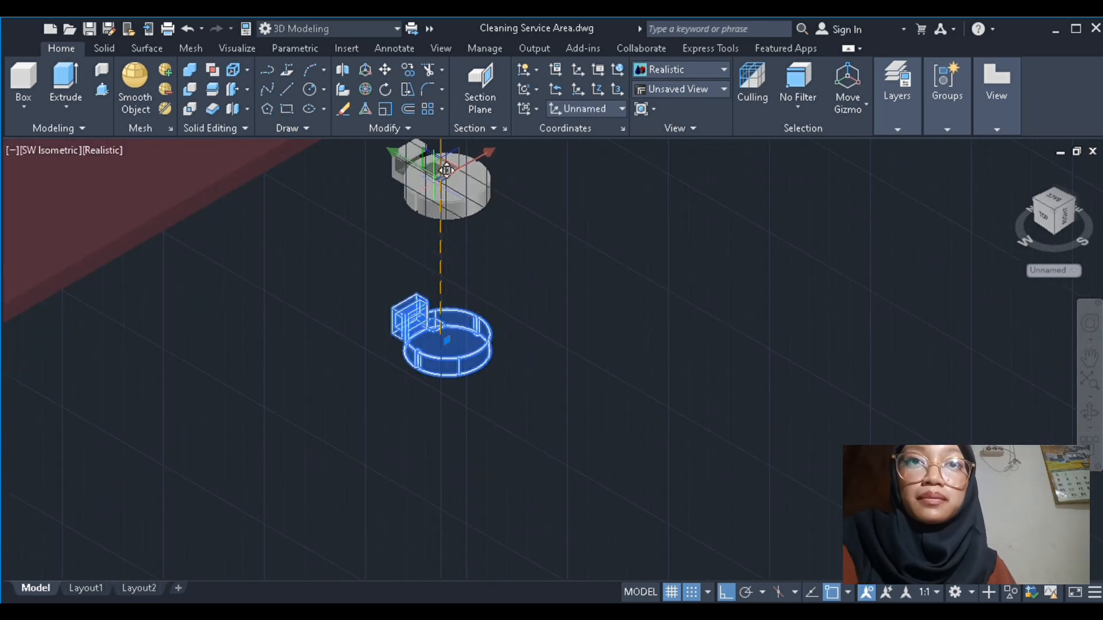
{"action": "scroll", "coordinate": [441, 184], "scroll_direction": "down", "scroll_amount": 5}
{"action": "left_click", "coordinate": [441, 172]}
{"action": "scroll", "coordinate": [442, 210], "scroll_direction": "down", "scroll_amount": 2}
{"action": "middle_click_drag", "start_coordinate": [466, 197], "coordinate": [448, 313]}
{"action": "scroll", "coordinate": [424, 242], "scroll_direction": "up", "scroll_amount": 4}
{"action": "scroll", "coordinate": [434, 403], "scroll_direction": "up", "scroll_amount": 2}
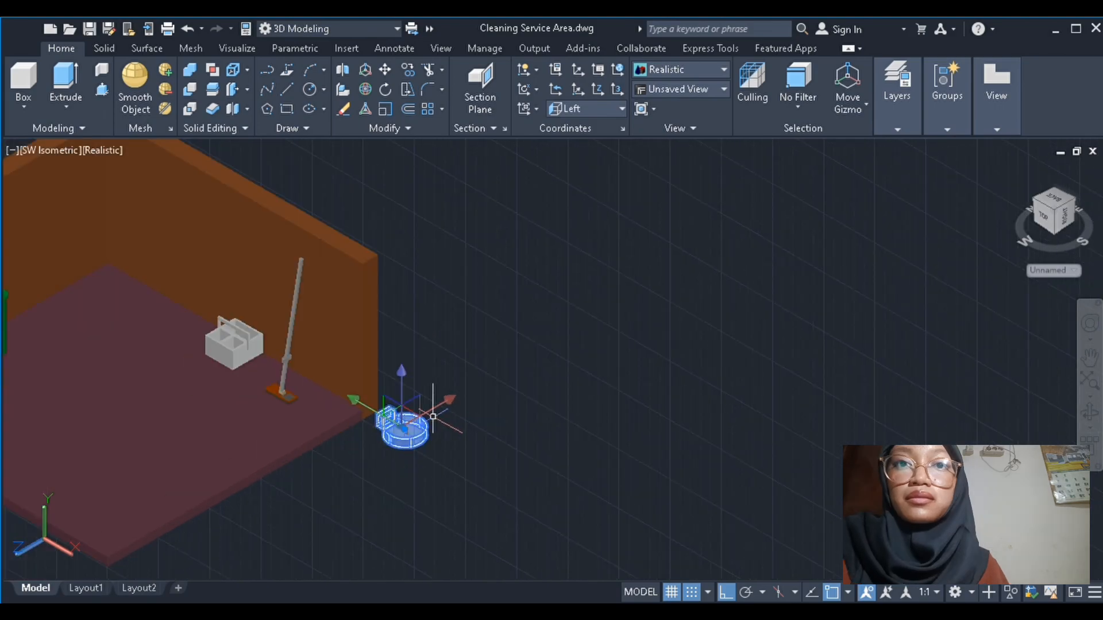
Move the vacuum cleaner group along the X axis to just in front of the room's nearest floor corner
{"action": "left_click", "coordinate": [434, 409]}
{"action": "scroll", "coordinate": [411, 427], "scroll_direction": "down", "scroll_amount": 5}
{"action": "left_click", "coordinate": [400, 488]}
{"action": "left_click", "coordinate": [386, 472]}
{"action": "left_click", "coordinate": [398, 408]}
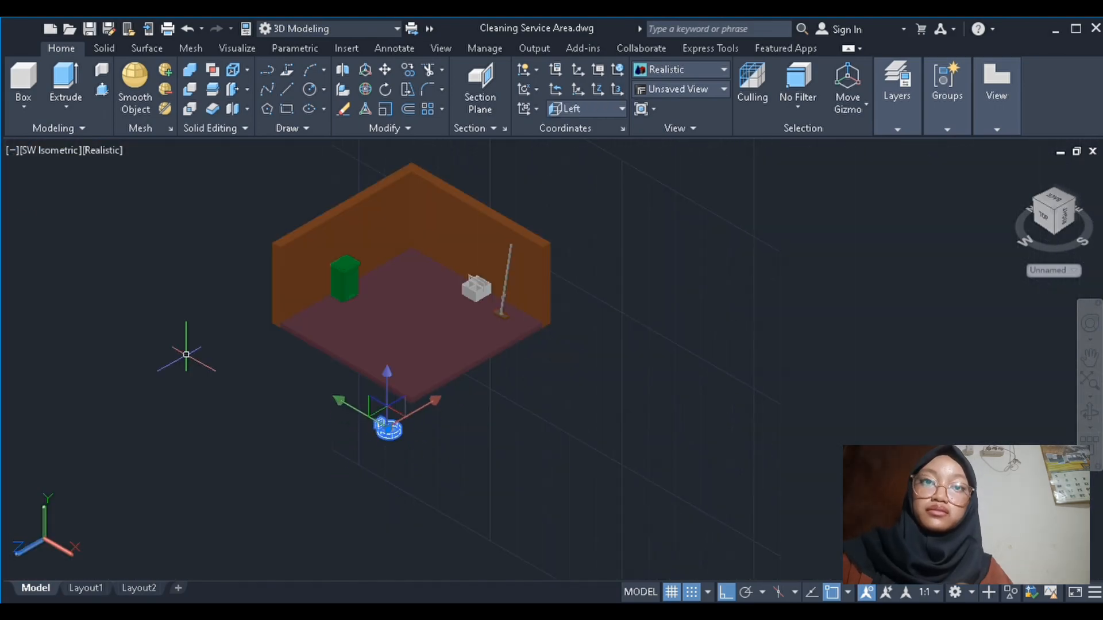
In the Left view, move the vacuum cleaner onto the floor at the trash bin's base, and return to the SW Isometric view
{"action": "left_click", "coordinate": [114, 220]}
{"action": "scroll", "coordinate": [246, 287], "scroll_direction": "down", "scroll_amount": 2}
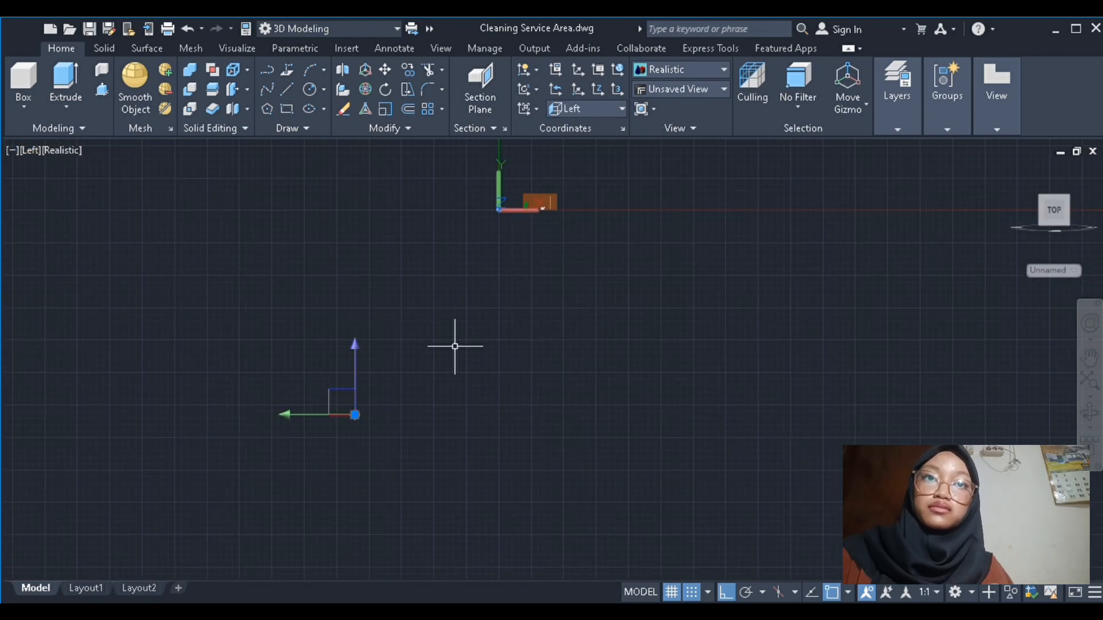
{"action": "scroll", "coordinate": [358, 416], "scroll_direction": "up", "scroll_amount": 10}
{"action": "left_click", "coordinate": [305, 401]}
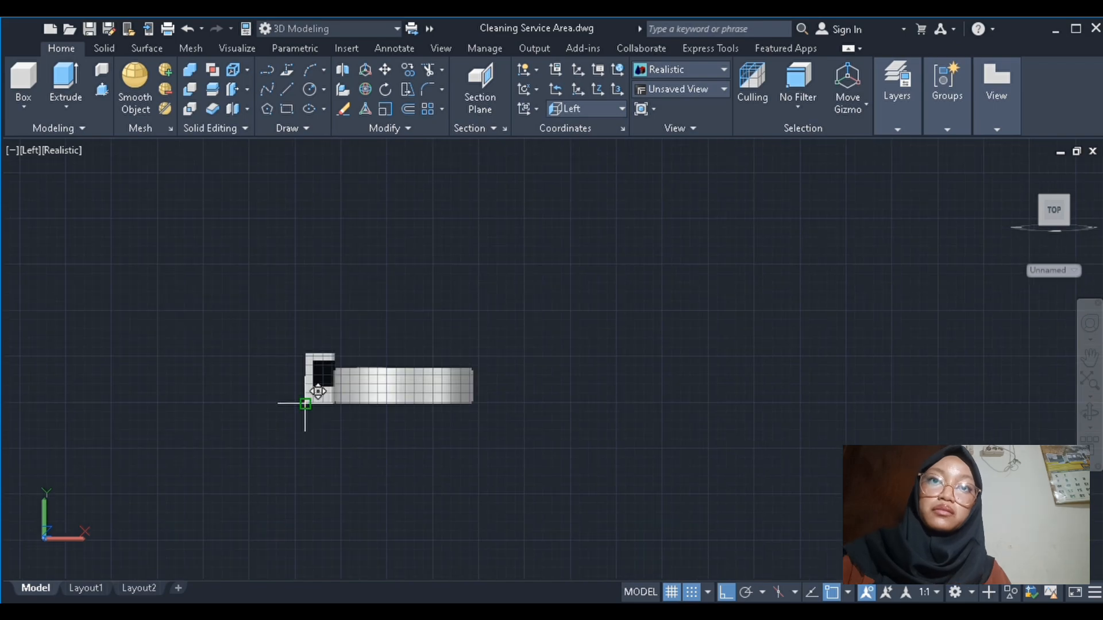
{"action": "left_click", "coordinate": [305, 388]}
{"action": "scroll", "coordinate": [322, 373], "scroll_direction": "down", "scroll_amount": 12}
{"action": "scroll", "coordinate": [425, 232], "scroll_direction": "up", "scroll_amount": 5}
{"action": "scroll", "coordinate": [442, 271], "scroll_direction": "up", "scroll_amount": 8}
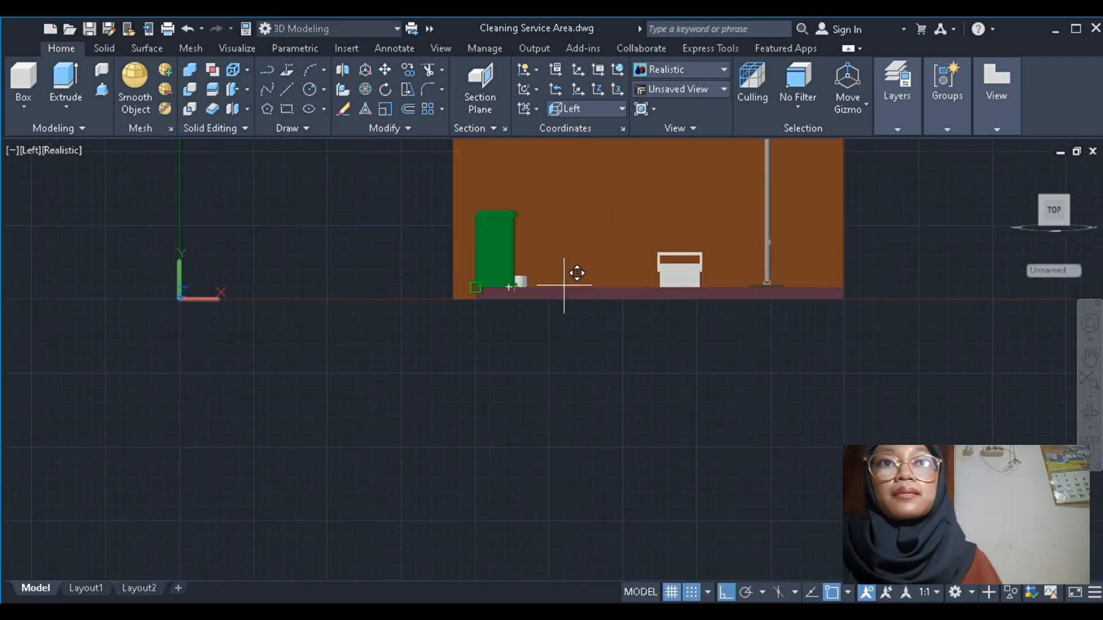
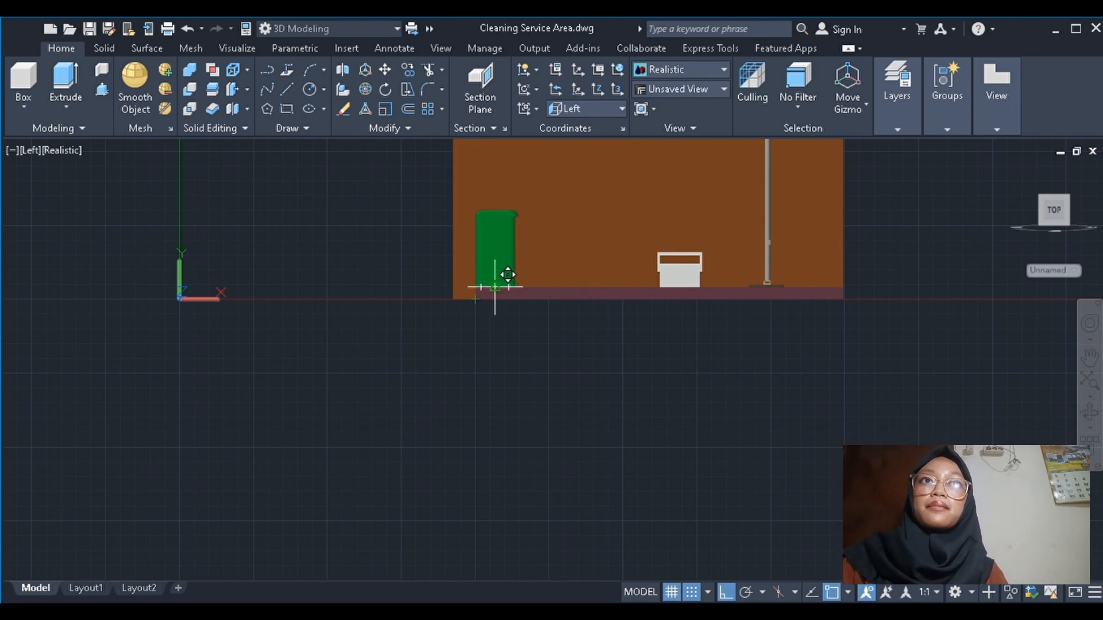
{"action": "scroll", "coordinate": [492, 283], "scroll_direction": "down", "scroll_amount": 4}
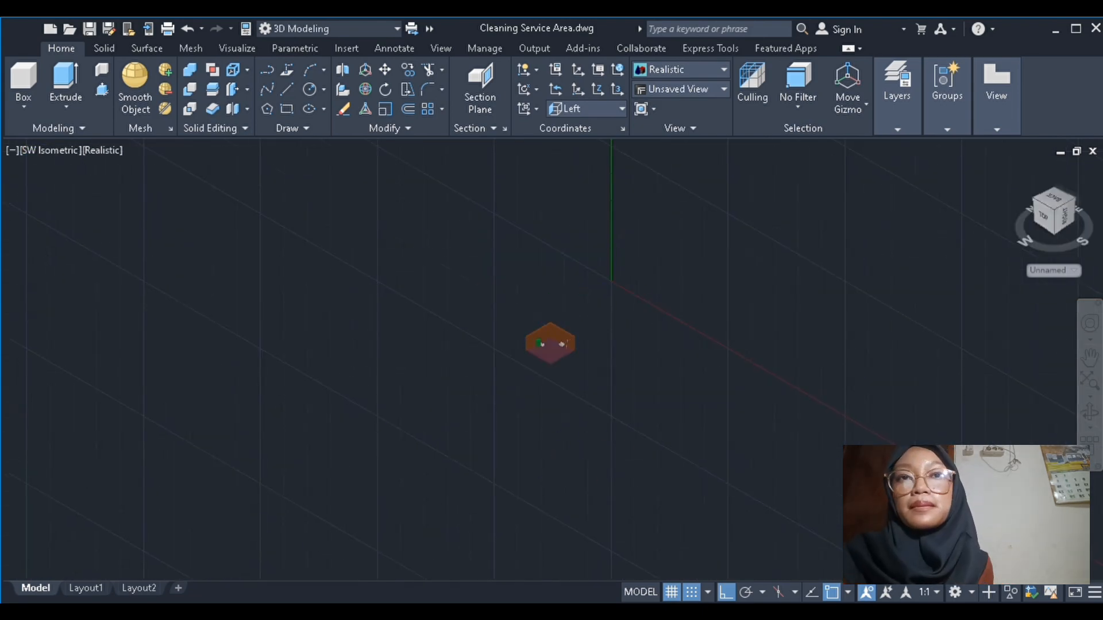
{"action": "scroll", "coordinate": [551, 348], "scroll_direction": "up", "scroll_amount": 11}
In the Front view, move the vacuum cleaner along the floor to line up with the trash bin
{"action": "left_click", "coordinate": [485, 316]}
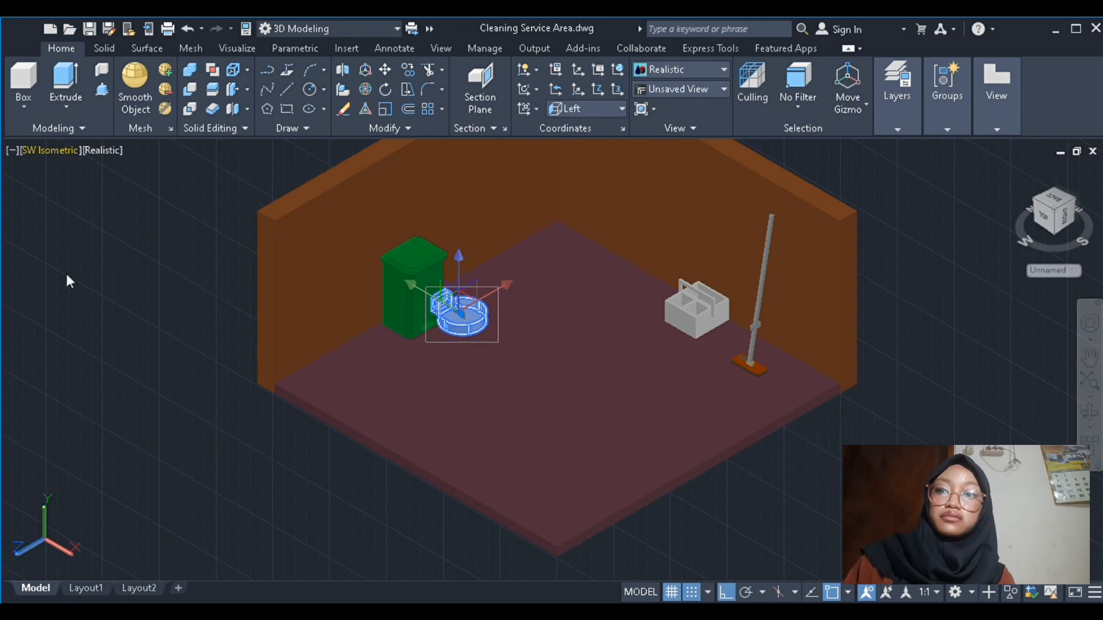
{"action": "left_click", "coordinate": [112, 268]}
{"action": "scroll", "coordinate": [414, 246], "scroll_direction": "up", "scroll_amount": 12}
{"action": "scroll", "coordinate": [512, 371], "scroll_direction": "down", "scroll_amount": 5}
{"action": "scroll", "coordinate": [492, 449], "scroll_direction": "up", "scroll_amount": 6}
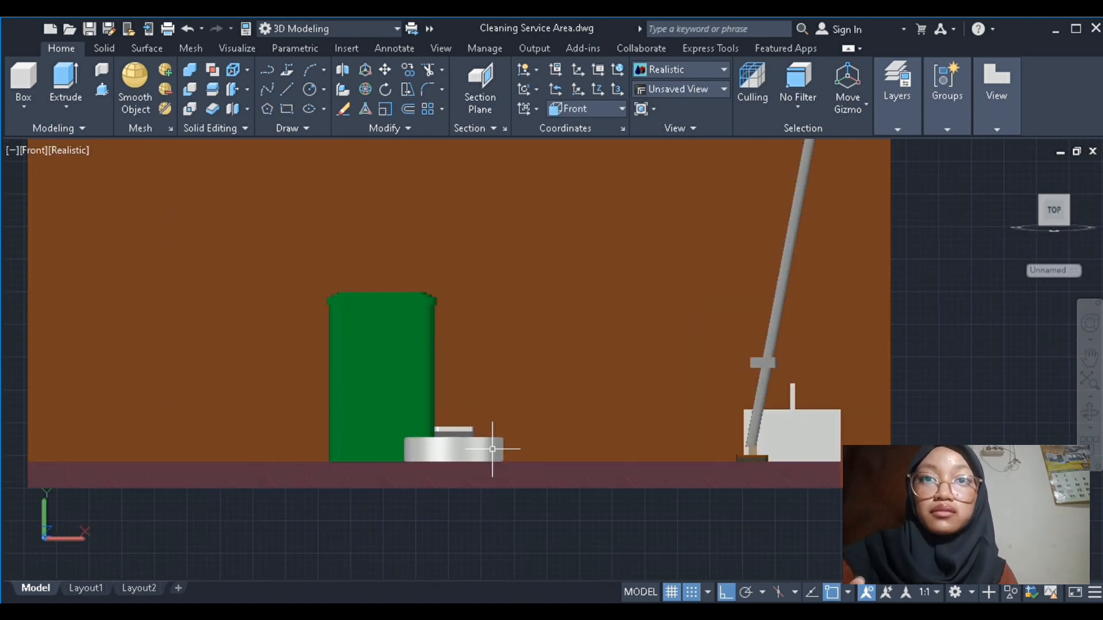
{"action": "left_click", "coordinate": [475, 447]}
{"action": "key", "text": "m"}
{"action": "key", "text": "Return"}
{"action": "left_click", "coordinate": [501, 458]}
{"action": "left_click", "coordinate": [422, 456]}
Move the vacuum cleaner from the midpoint of its base to the trash bin's lower edge on the mop side
{"action": "scroll", "coordinate": [422, 454], "scroll_direction": "up", "scroll_amount": 5}
{"action": "left_click", "coordinate": [423, 377]}
{"action": "key", "text": "m"}
{"action": "key", "text": "Return"}
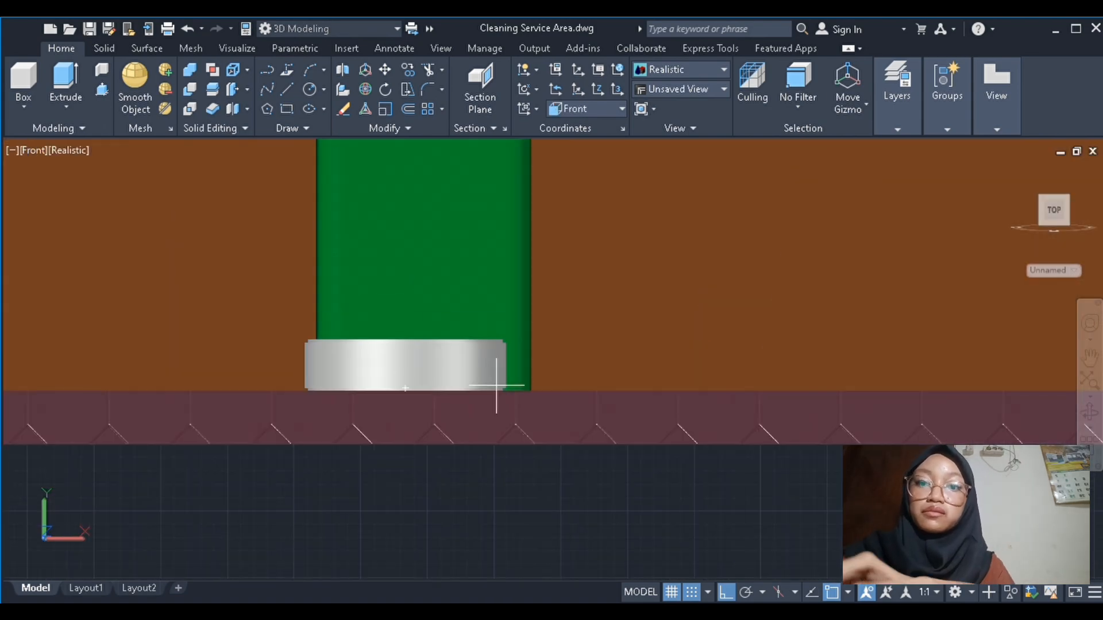
{"action": "left_click", "coordinate": [442, 393]}
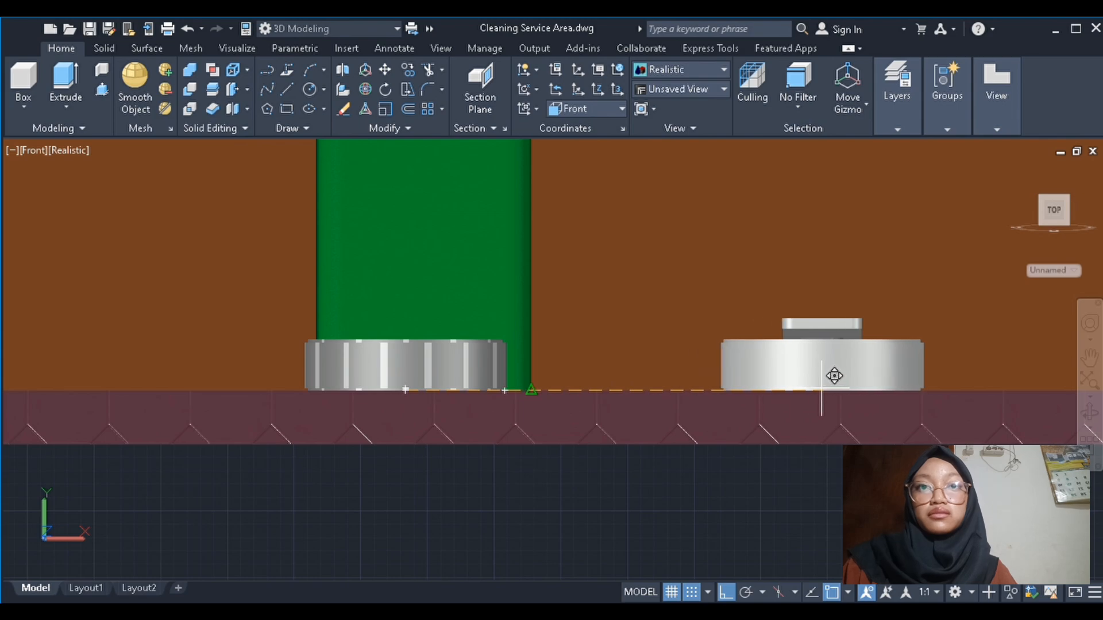
{"action": "left_click", "coordinate": [531, 391]}
Try to move the vacuum cleaner much farther along the floor from the trash bin, and undo that move
{"action": "left_click", "coordinate": [572, 364]}
{"action": "key", "text": "m"}
{"action": "key", "text": "Return"}
{"action": "left_click", "coordinate": [531, 391]}
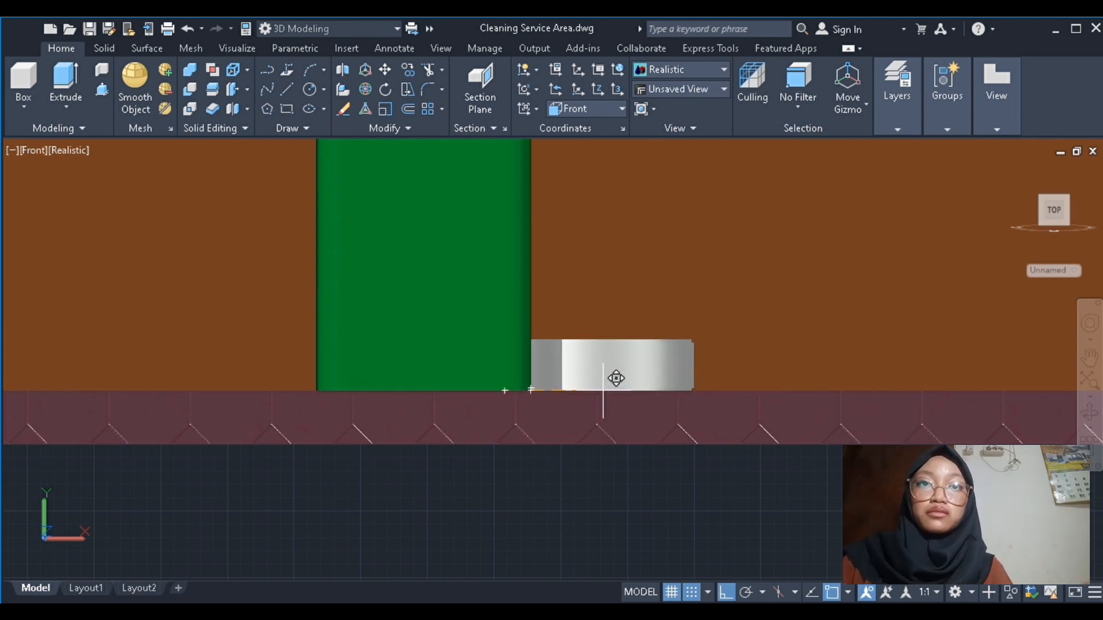
{"action": "scroll", "coordinate": [978, 389], "scroll_direction": "down", "scroll_amount": 2}
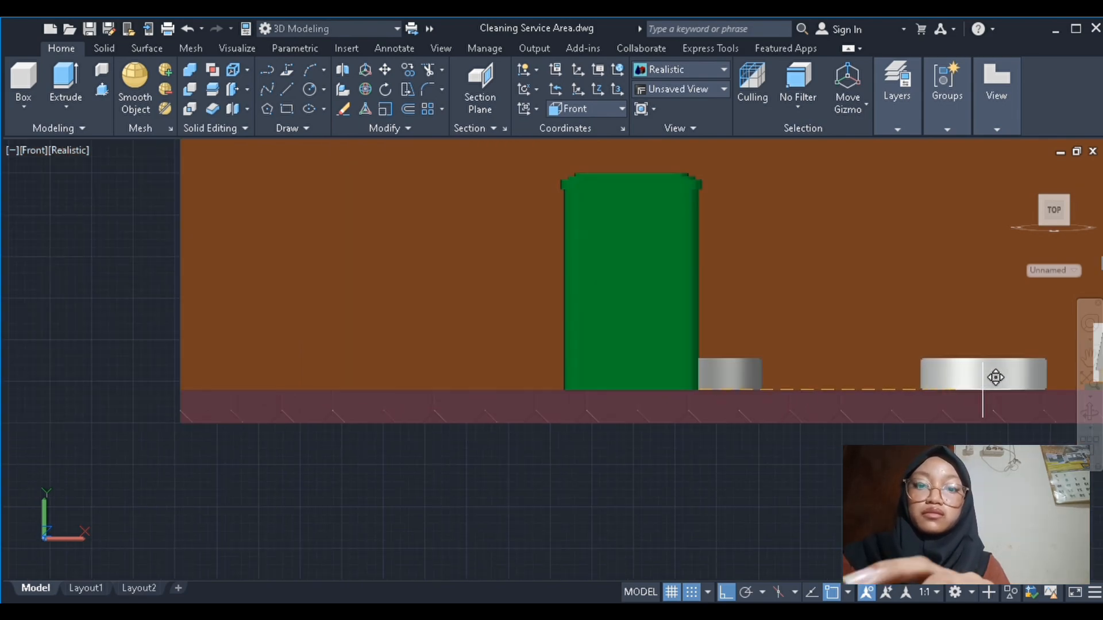
{"action": "left_click", "coordinate": [983, 390]}
{"action": "scroll", "coordinate": [829, 384], "scroll_direction": "down", "scroll_amount": 6}
{"action": "left_click", "coordinate": [182, 30]}
{"action": "left_click", "coordinate": [182, 30]}
{"action": "scroll", "coordinate": [405, 293], "scroll_direction": "down", "scroll_amount": 4}
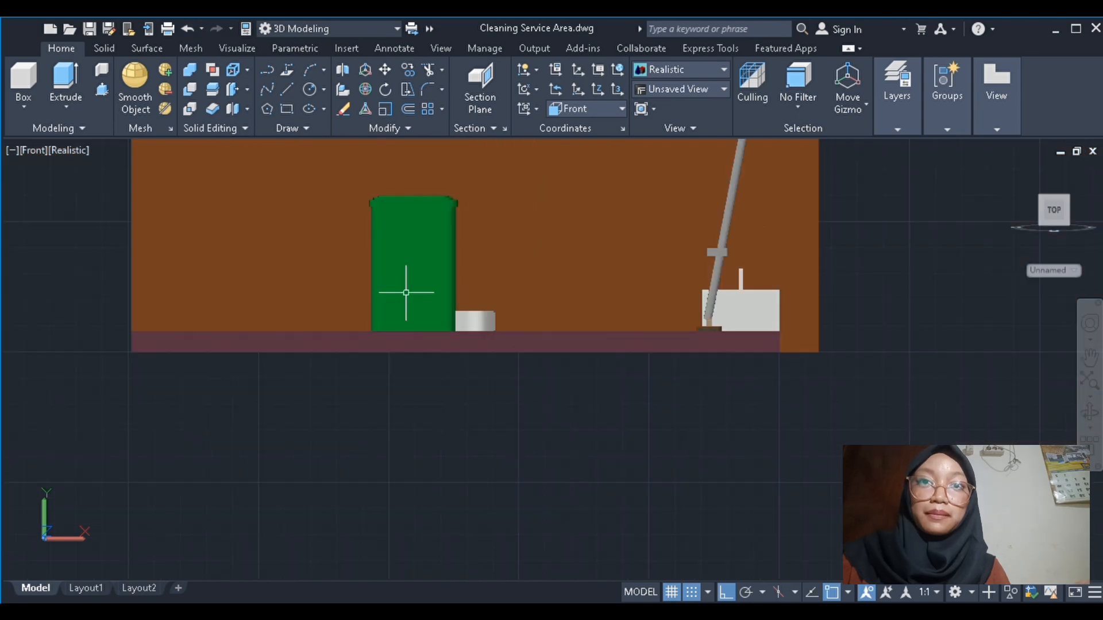
Move the vacuum cleaner along the floor into the gap between the trash bin and the mop
{"action": "left_click", "coordinate": [471, 322]}
{"action": "left_click", "coordinate": [573, 322]}
{"action": "key", "text": "Escape"}
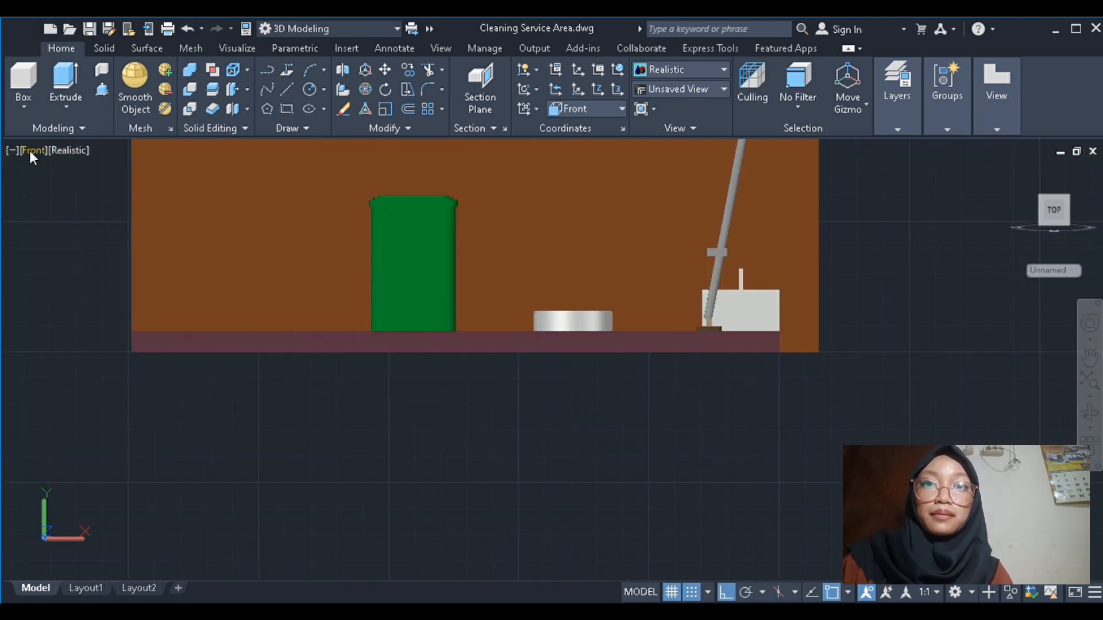
Switch to the SW Isometric view and move the vacuum cleaner a short way along the Y axis, away from the wall behind the trash bin
{"action": "left_click", "coordinate": [29, 151]}
{"action": "left_click", "coordinate": [69, 295]}
{"action": "scroll", "coordinate": [537, 346], "scroll_direction": "up", "scroll_amount": 6}
{"action": "scroll", "coordinate": [589, 301], "scroll_direction": "up", "scroll_amount": 3}
{"action": "left_click", "coordinate": [528, 356]}
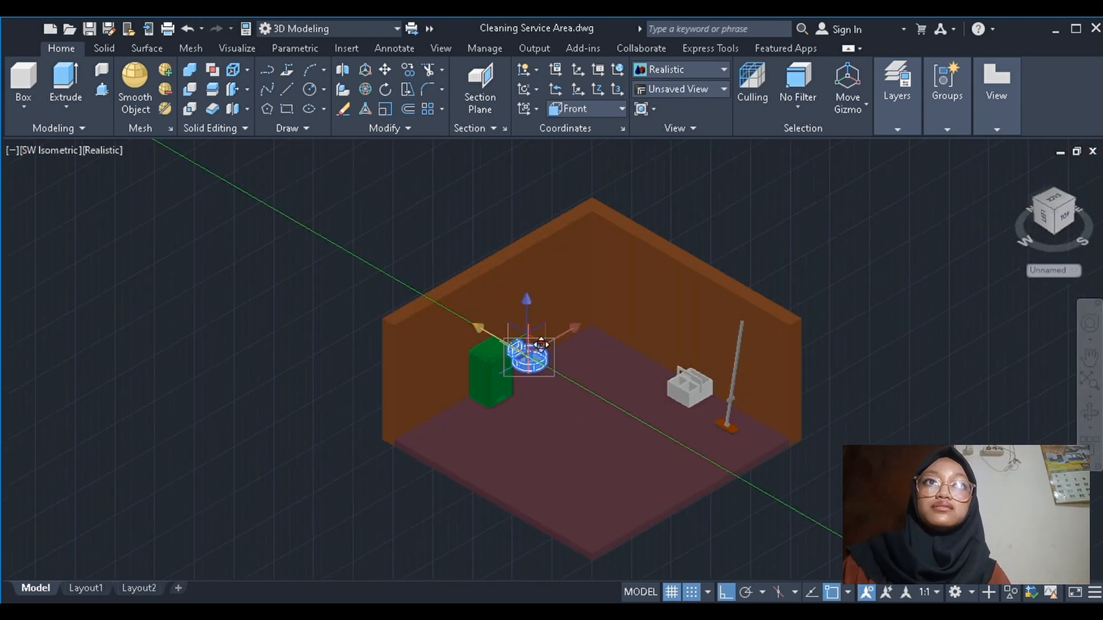
{"action": "left_click", "coordinate": [564, 363]}
{"action": "key", "text": "Escape"}
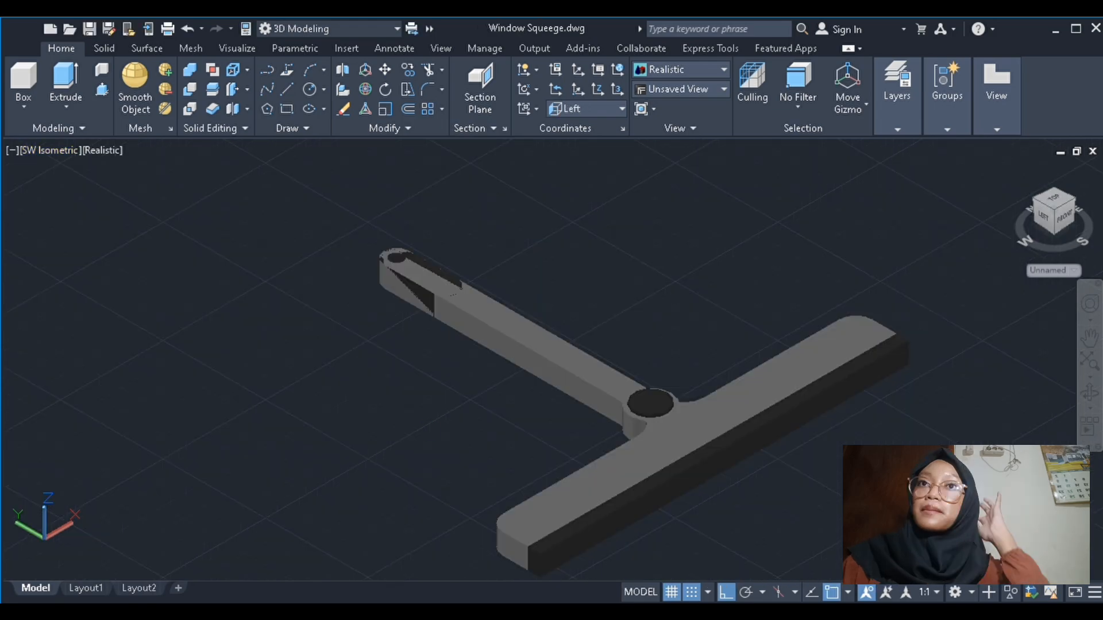
Copy the whole squeegee from Window Squeege.dwg and paste it beside the room in Cleaning Service Area.dwg
{"action": "scroll", "coordinate": [424, 403], "scroll_direction": "down", "scroll_amount": 2}
{"action": "key", "text": "ctrl+a"}
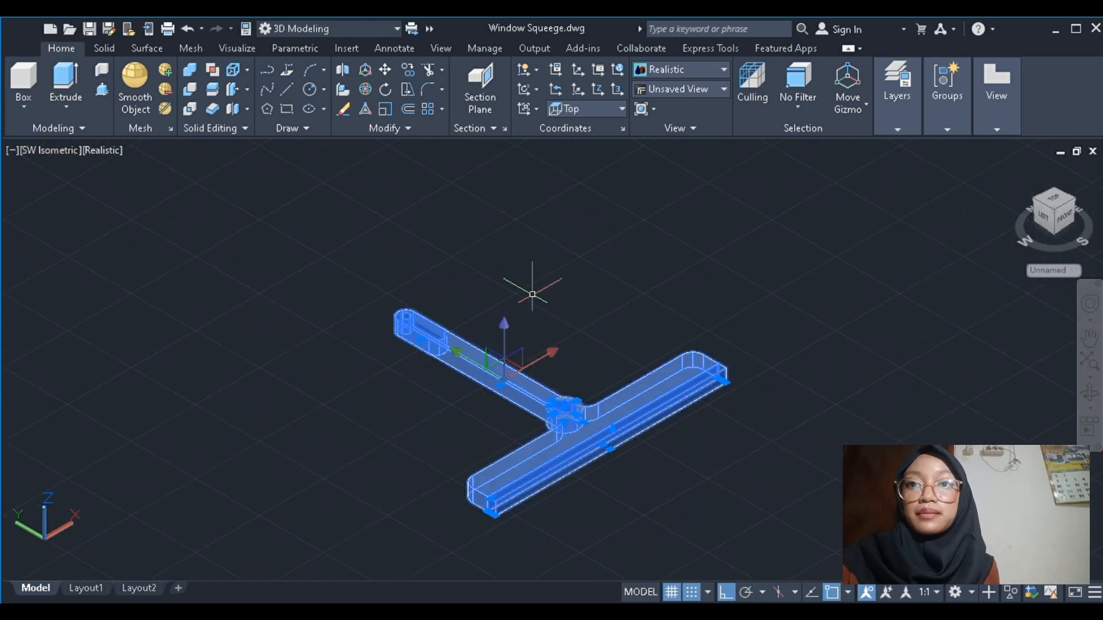
{"action": "key", "text": "ctrl+c"}
{"action": "key", "text": "ctrl+Tab"}
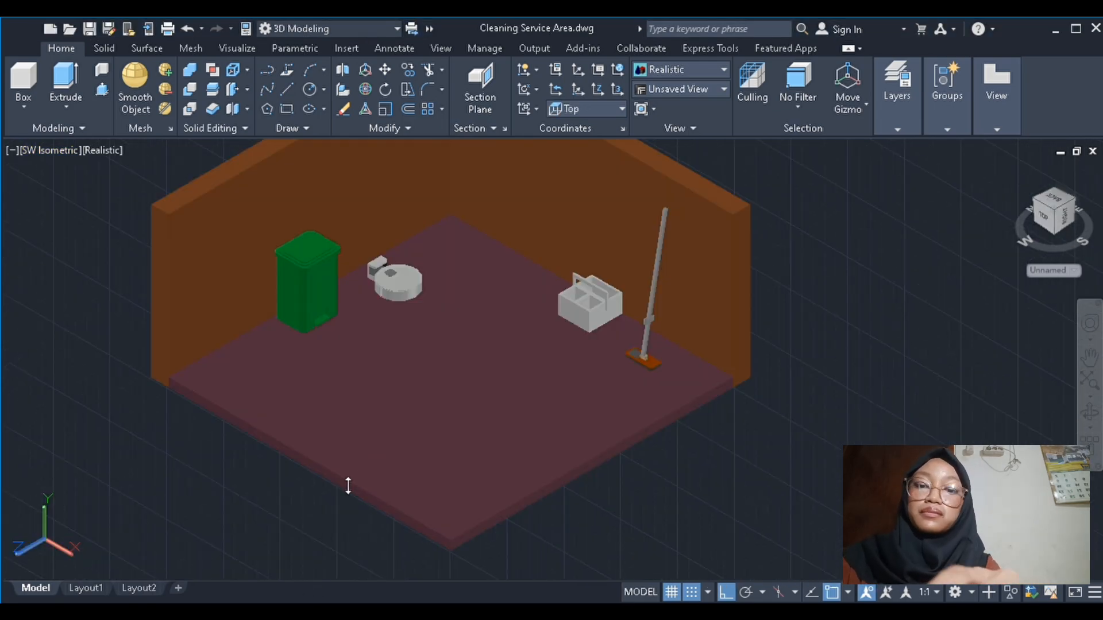
{"action": "scroll", "coordinate": [501, 396], "scroll_direction": "down", "scroll_amount": 5}
{"action": "key", "text": "ctrl+v"}
{"action": "left_click", "coordinate": [567, 437]}
Group all parts of the pasted window squeegee
{"action": "scroll", "coordinate": [587, 435], "scroll_direction": "up", "scroll_amount": 7}
{"action": "scroll", "coordinate": [576, 468], "scroll_direction": "up", "scroll_amount": 2}
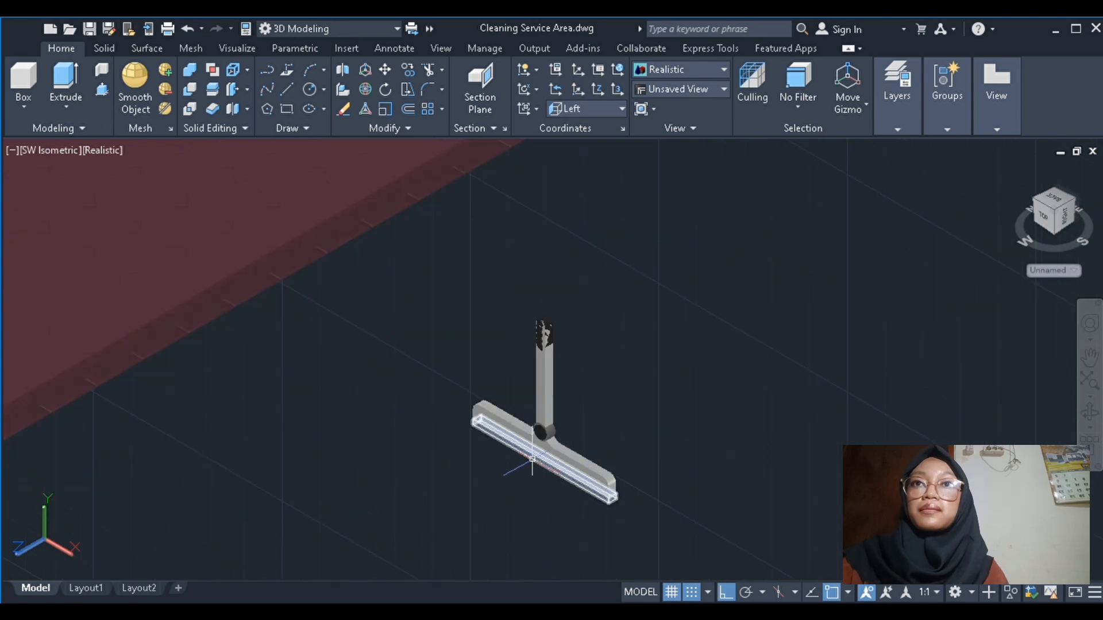
{"action": "left_click", "coordinate": [575, 462]}
{"action": "scroll", "coordinate": [577, 437], "scroll_direction": "up", "scroll_amount": 4}
{"action": "scroll", "coordinate": [585, 415], "scroll_direction": "down", "scroll_amount": 3}
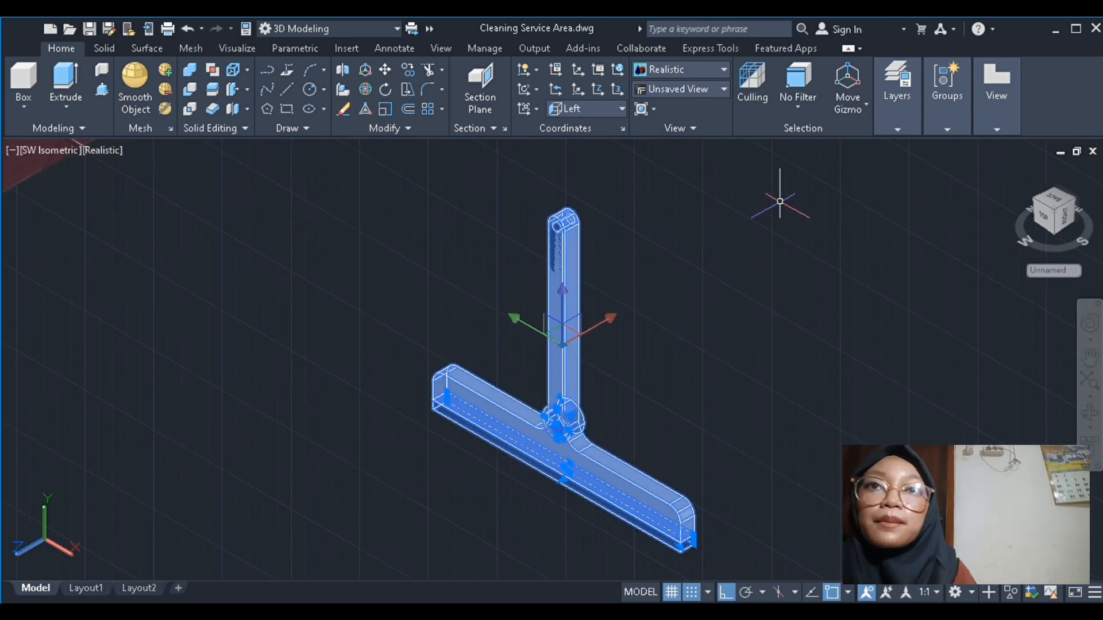
{"action": "key", "text": "Escape"}
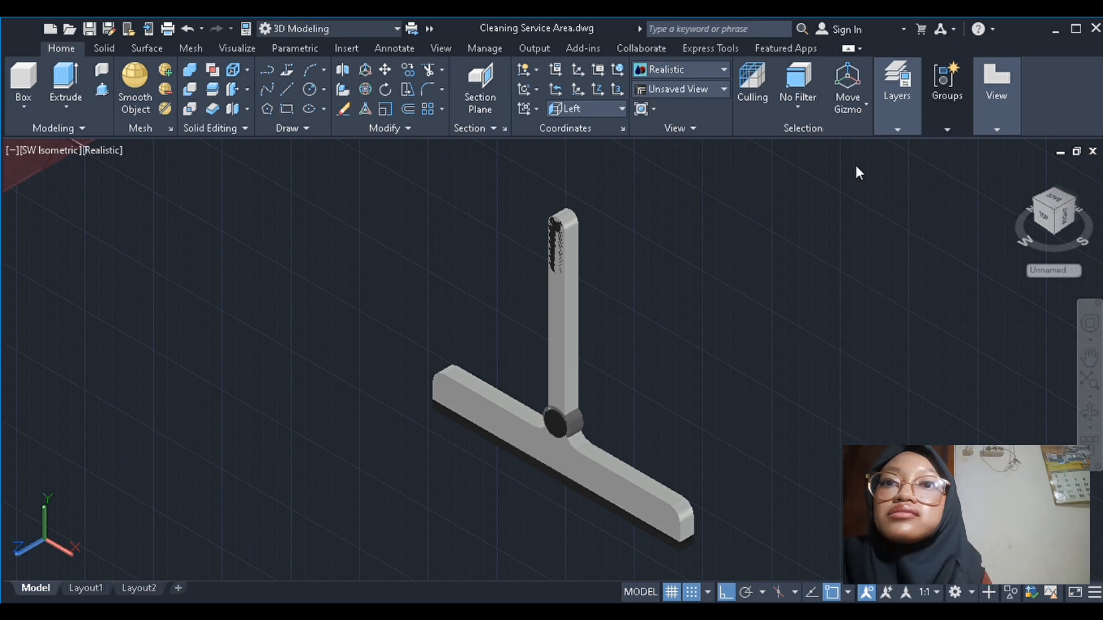
{"action": "key", "text": "ctrl+a"}
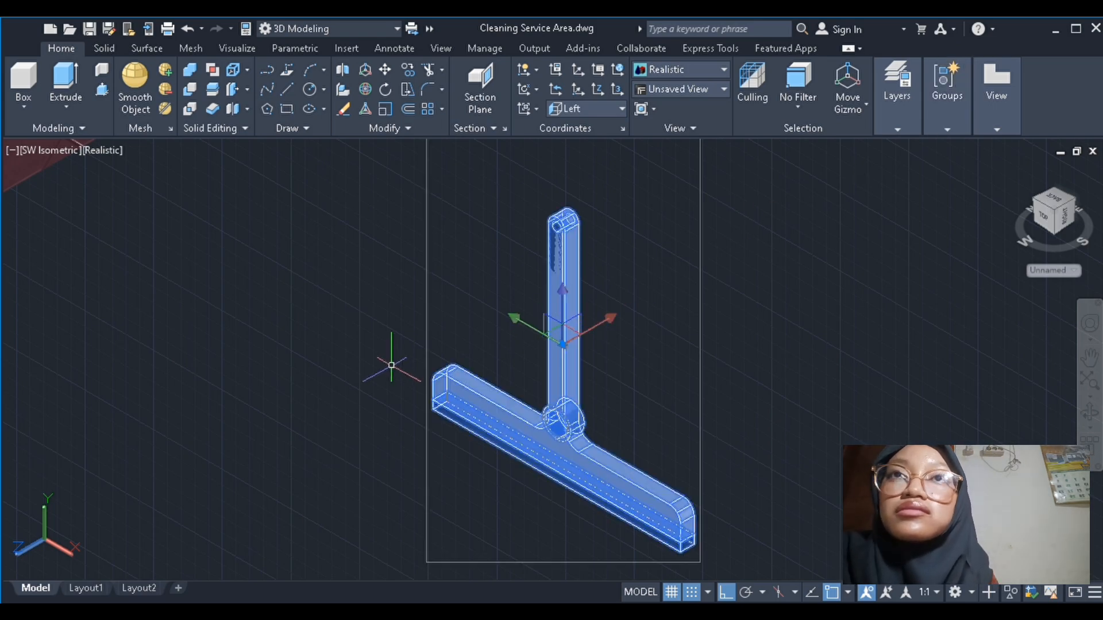
Rotate the squeegee group 90° about its vertical axis
{"action": "key", "text": "Return"}
{"action": "left_click", "coordinate": [598, 366]}
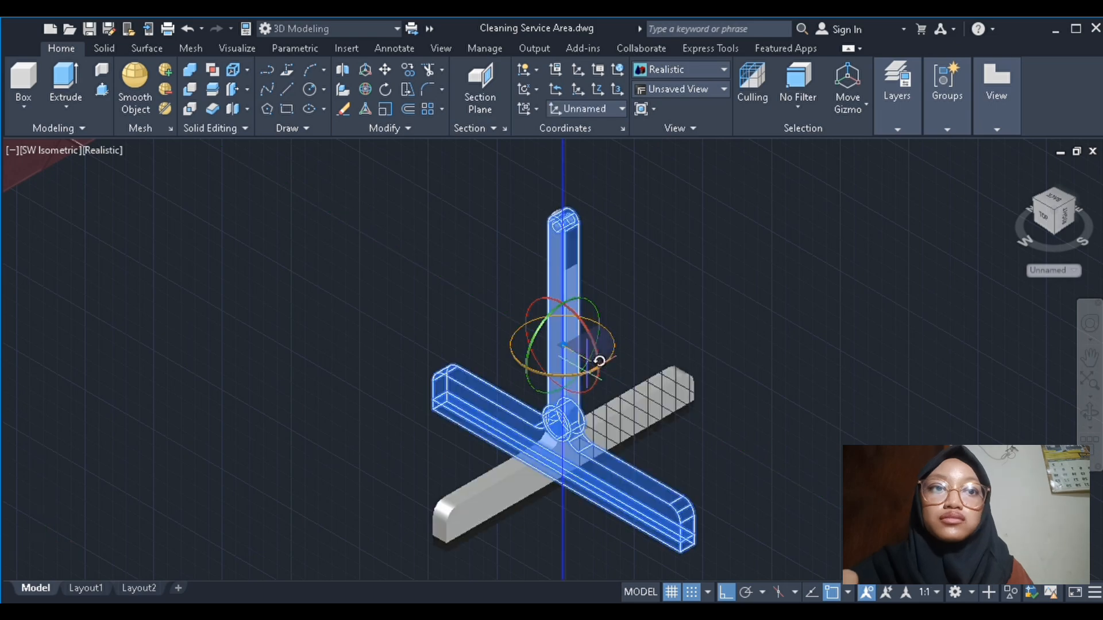
{"action": "left_click", "coordinate": [601, 367]}
{"action": "left_click", "coordinate": [599, 362]}
{"action": "key", "text": "Escape"}
{"action": "scroll", "coordinate": [519, 377], "scroll_direction": "down", "scroll_amount": 5}
{"action": "scroll", "coordinate": [603, 380], "scroll_direction": "up", "scroll_amount": 4}
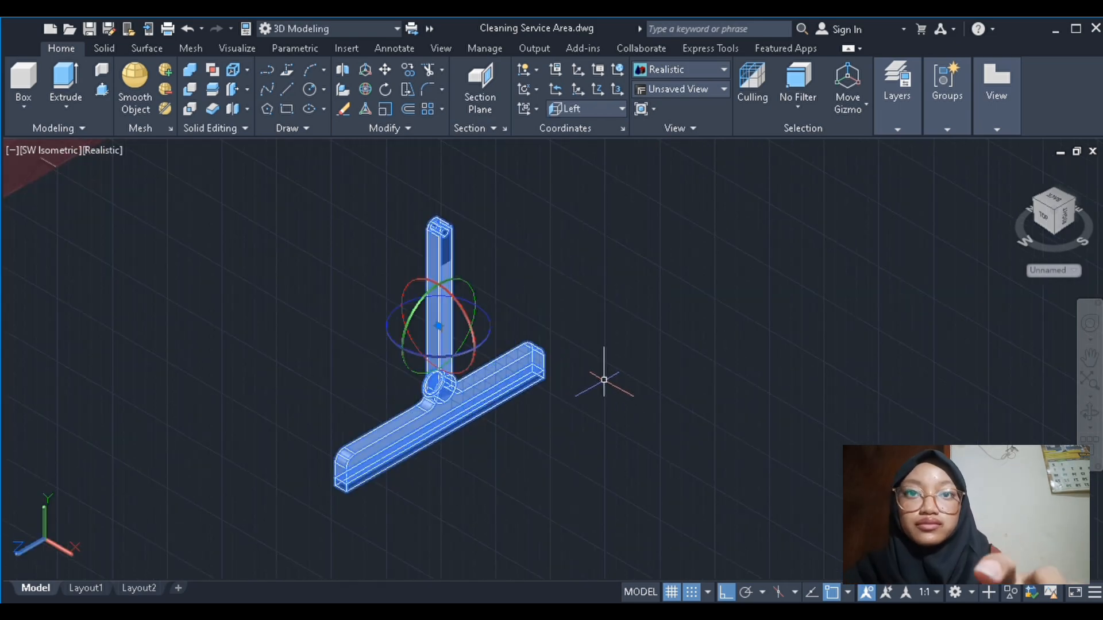
Try a free rotation of the squeegee about the X axis, and undo both this and the 90° rotation
{"action": "left_click", "coordinate": [480, 354]}
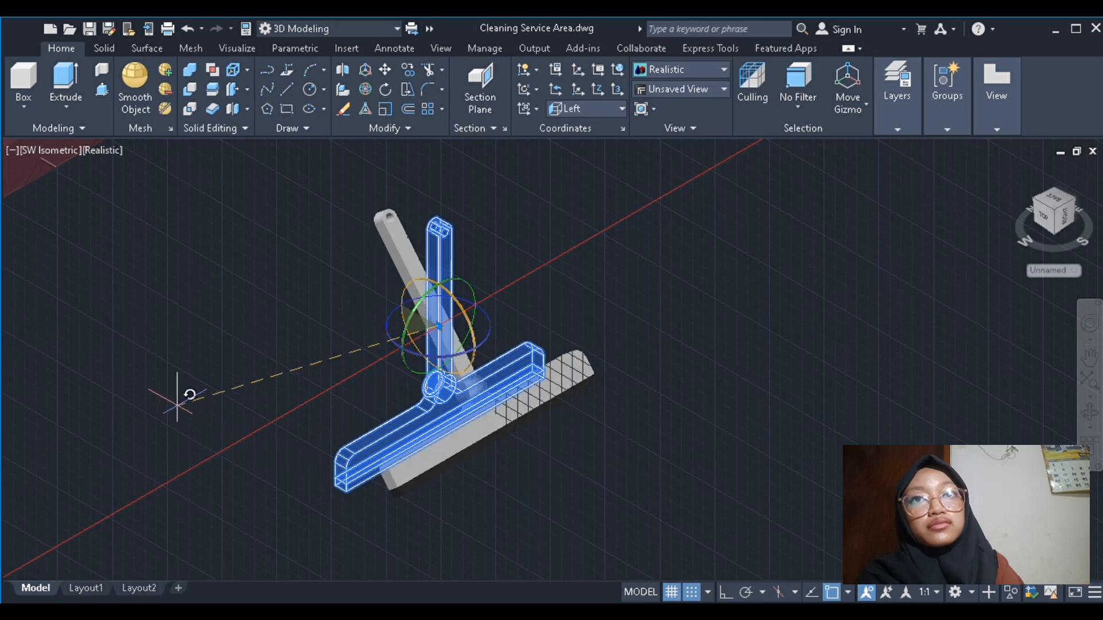
{"action": "left_click", "coordinate": [473, 336]}
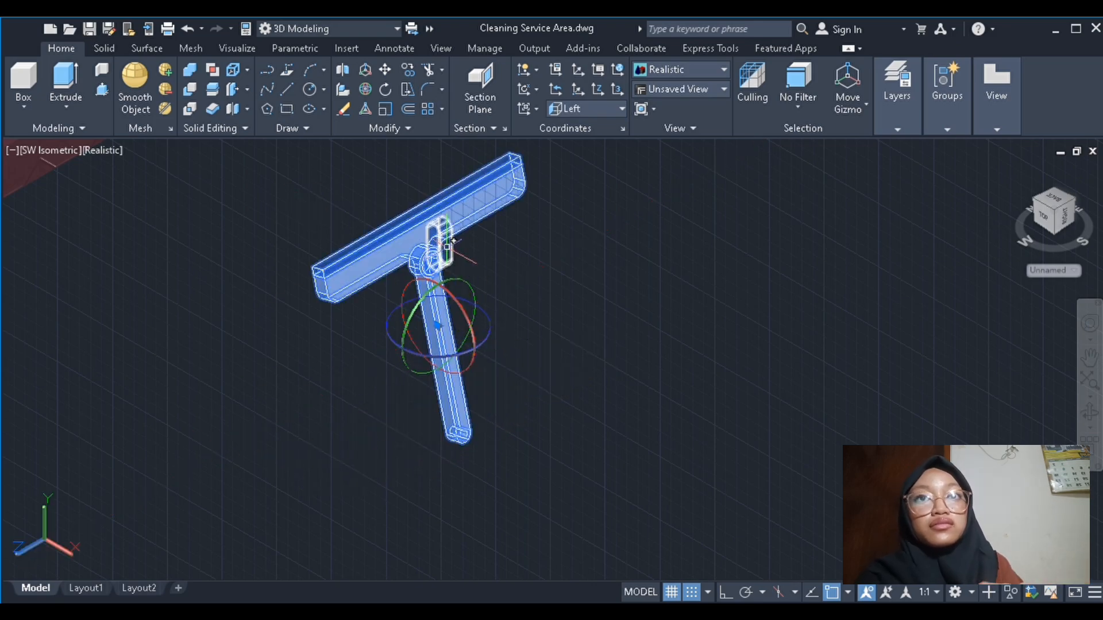
{"action": "left_click", "coordinate": [186, 28]}
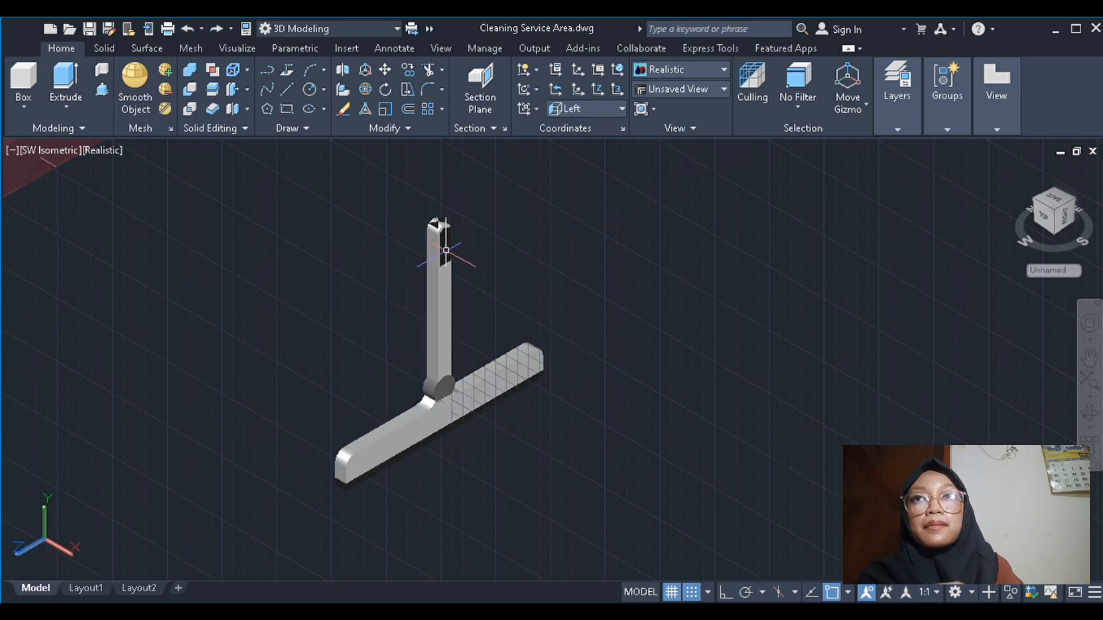
{"action": "scroll", "coordinate": [448, 247], "scroll_direction": "up", "scroll_amount": 3}
{"action": "left_click", "coordinate": [444, 210]}
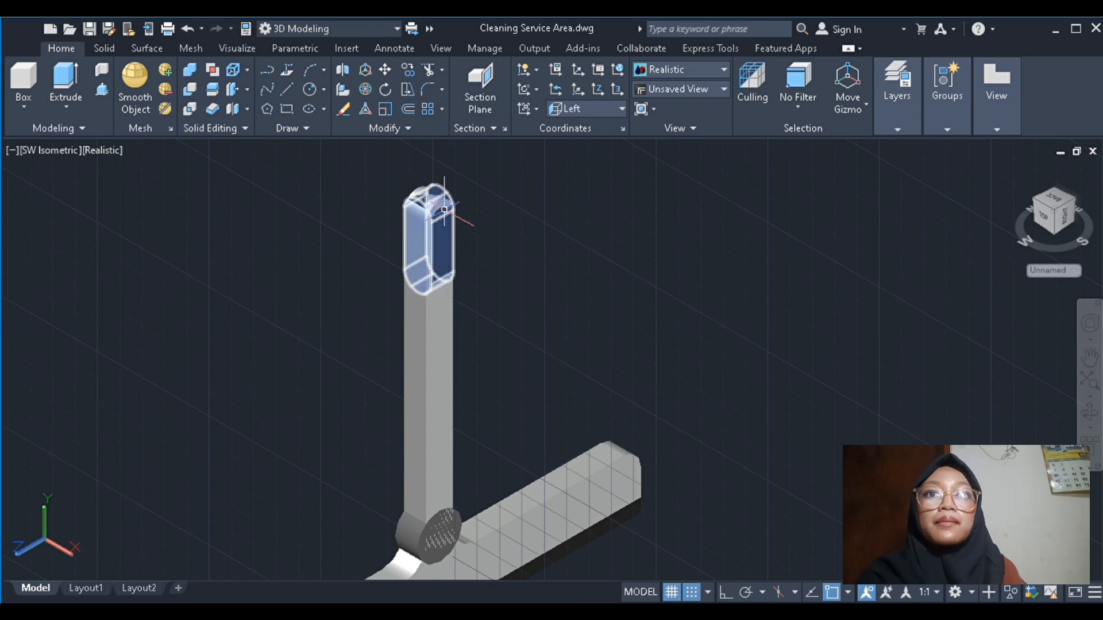
{"action": "left_click", "coordinate": [185, 30]}
{"action": "left_click", "coordinate": [185, 29]}
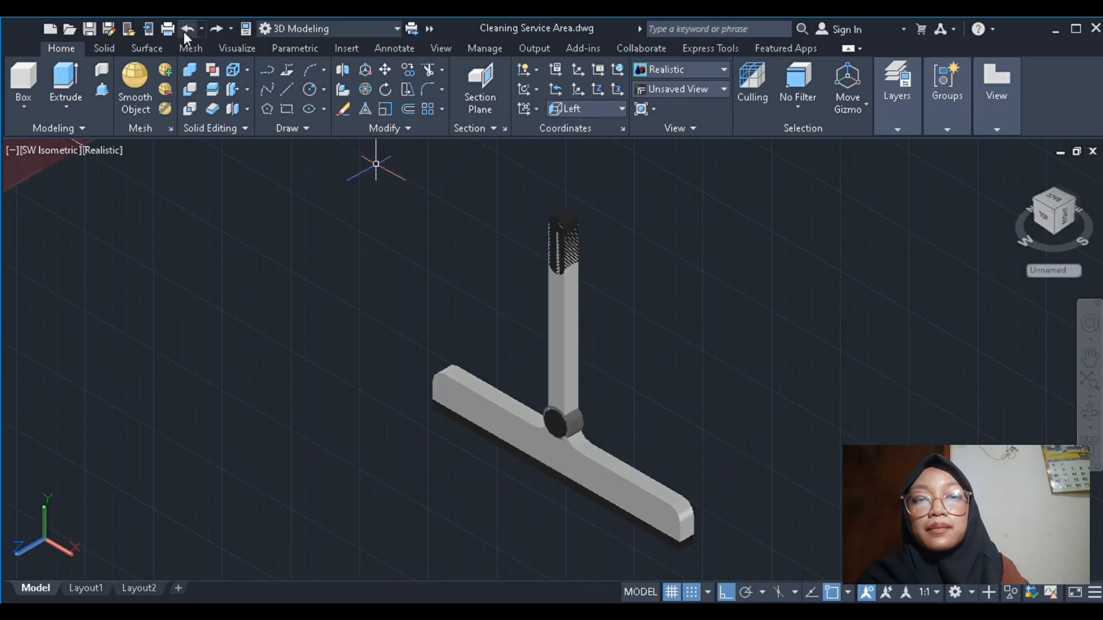
Undo the last rotation, then turn the squeegee group 90° about its vertical axis with its handle kept upright
{"action": "left_click", "coordinate": [184, 31]}
{"action": "scroll", "coordinate": [278, 177], "scroll_direction": "down", "scroll_amount": 2}
{"action": "left_click", "coordinate": [459, 237]}
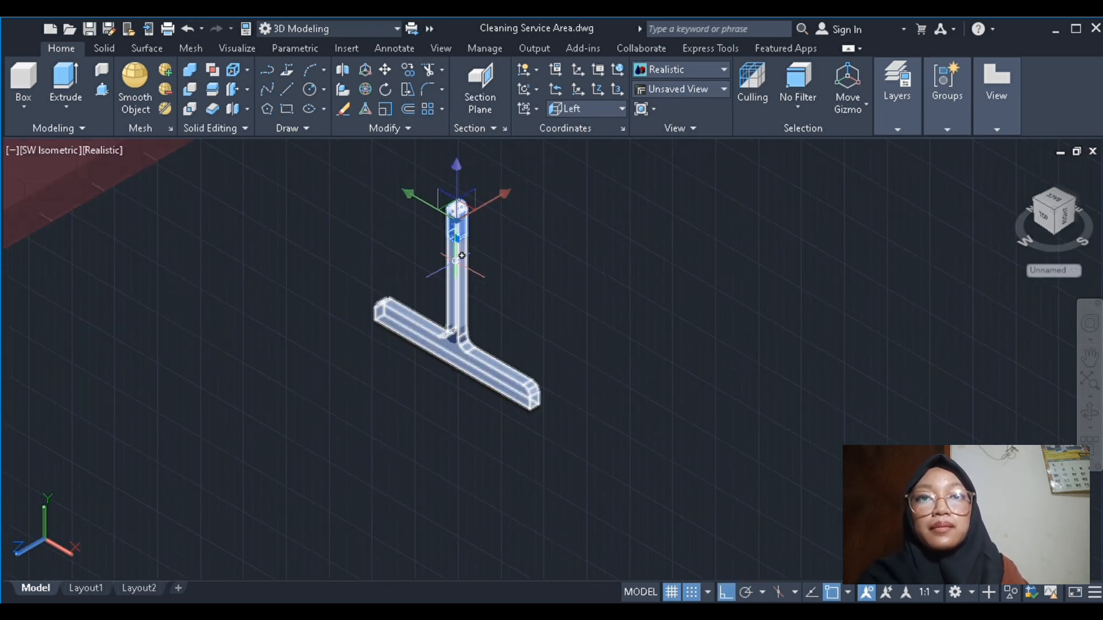
{"action": "scroll", "coordinate": [456, 327], "scroll_direction": "up", "scroll_amount": 3}
{"action": "left_click", "coordinate": [456, 320]}
{"action": "scroll", "coordinate": [477, 309], "scroll_direction": "down", "scroll_amount": 3}
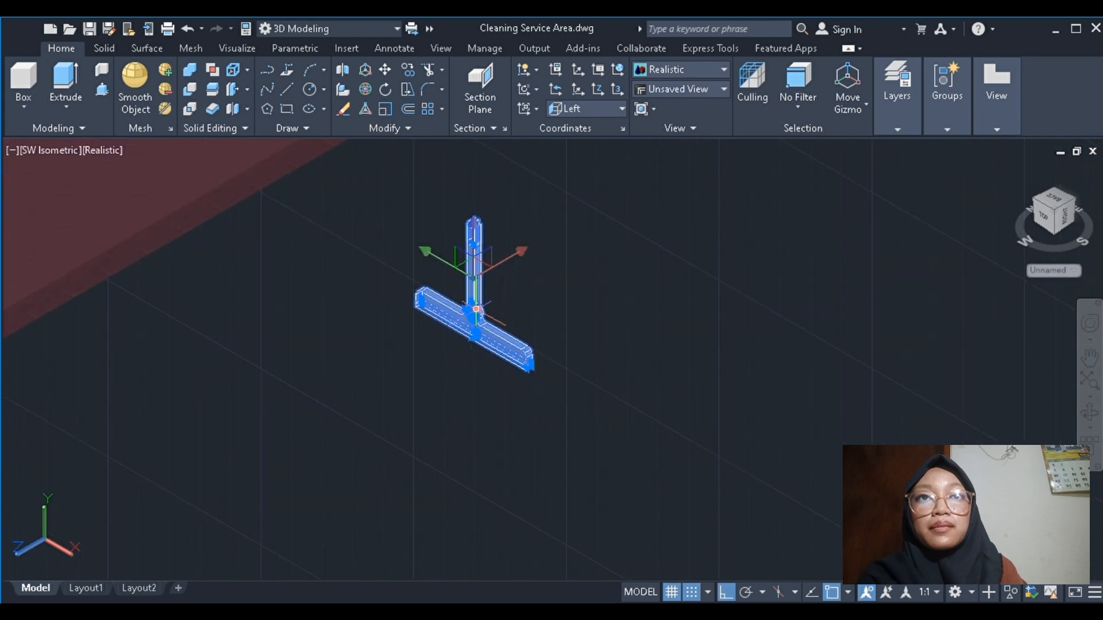
{"action": "key", "text": "Return"}
{"action": "left_click", "coordinate": [510, 297]}
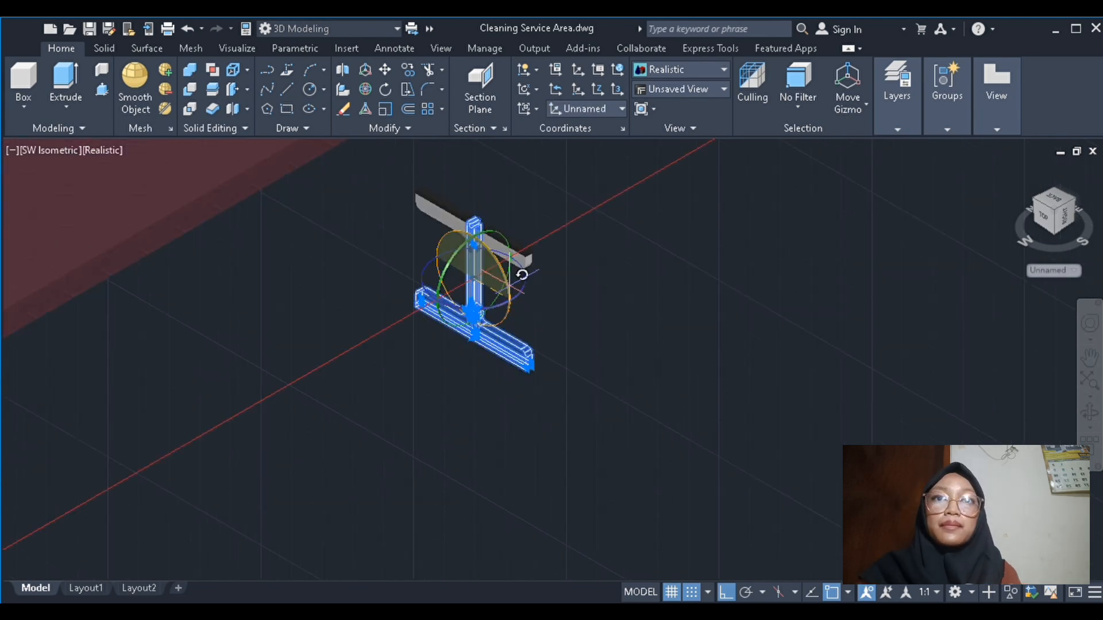
{"action": "left_click", "coordinate": [540, 291]}
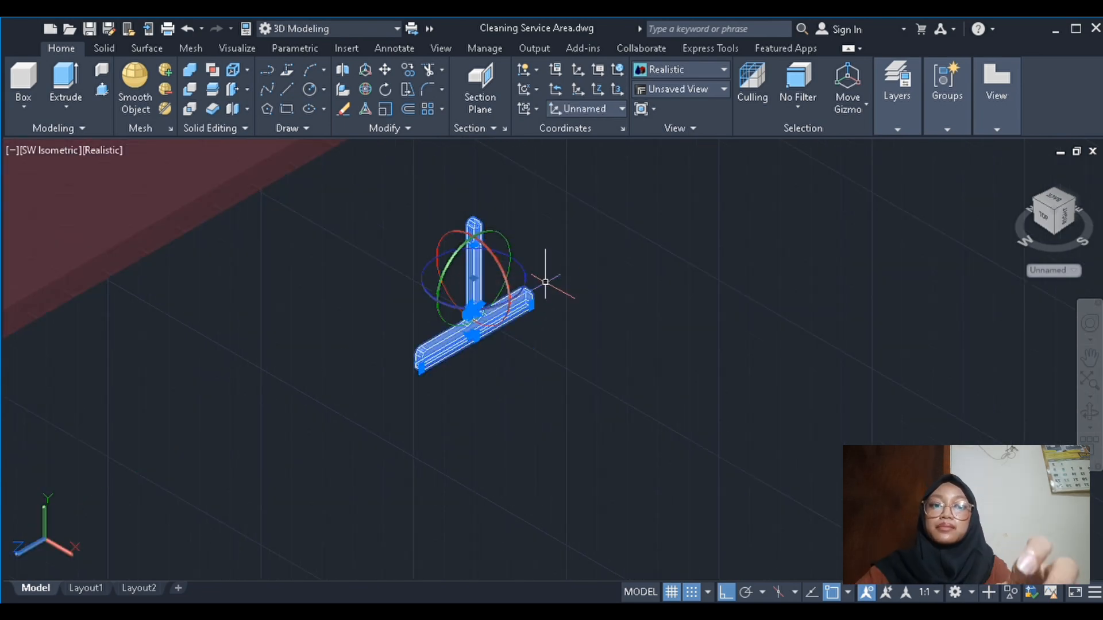
Tilt the squeegee with a free rotation about the gizmo's X axis so the handle slopes downward
{"action": "left_click", "coordinate": [507, 250]}
{"action": "left_click", "coordinate": [517, 283]}
{"action": "left_click", "coordinate": [507, 253]}
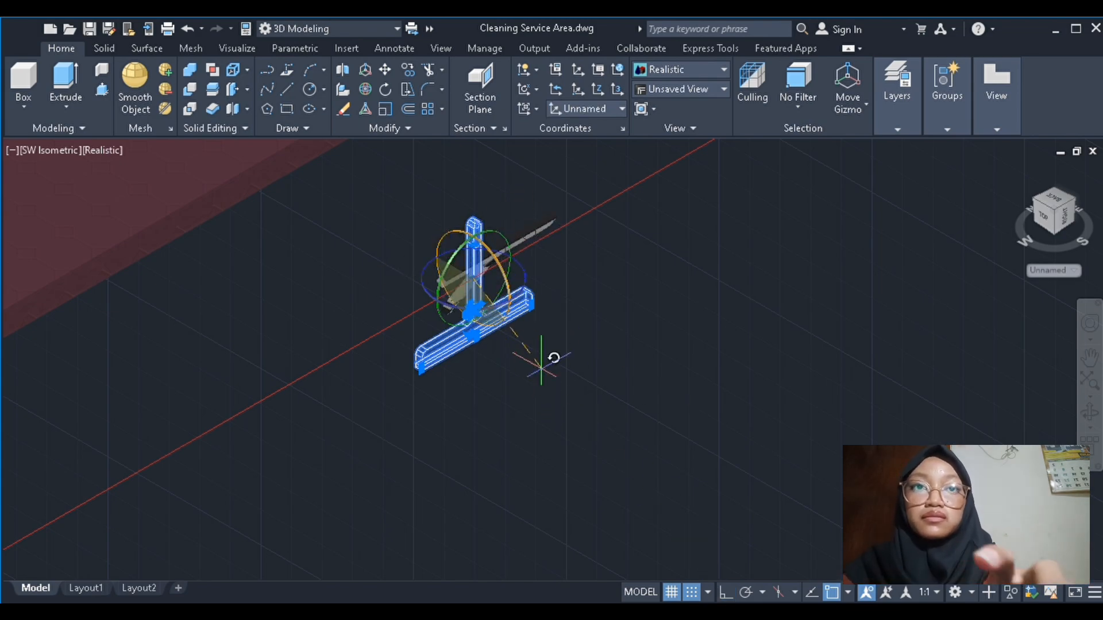
{"action": "left_click", "coordinate": [500, 280]}
{"action": "key", "text": "Escape"}
{"action": "scroll", "coordinate": [517, 293], "scroll_direction": "down", "scroll_amount": 7}
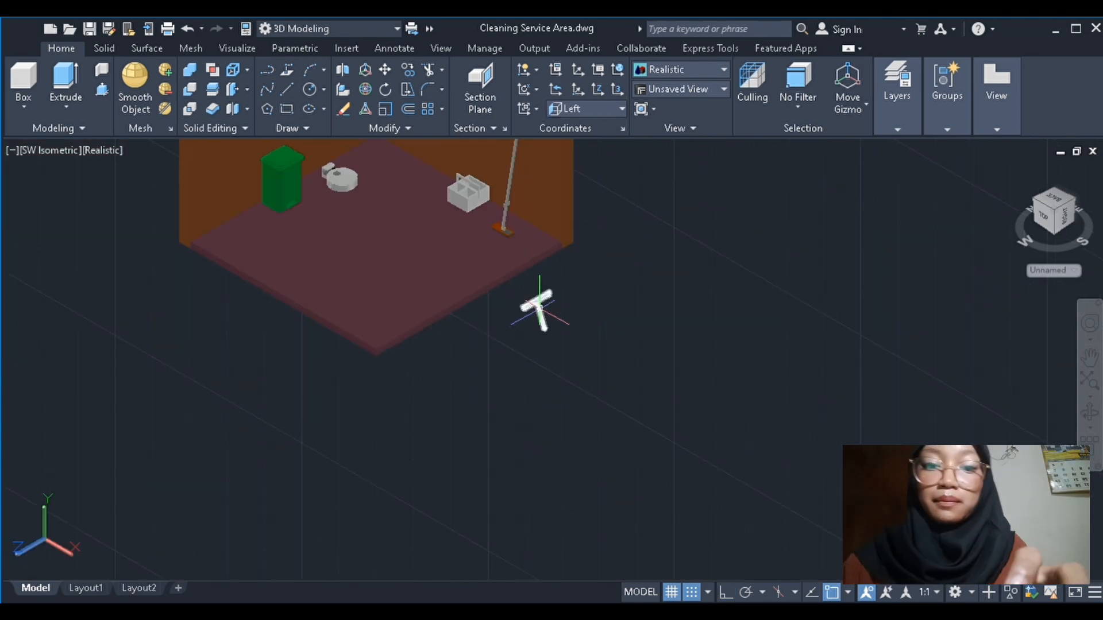
{"action": "key", "text": "Return"}
{"action": "key", "text": "Escape"}
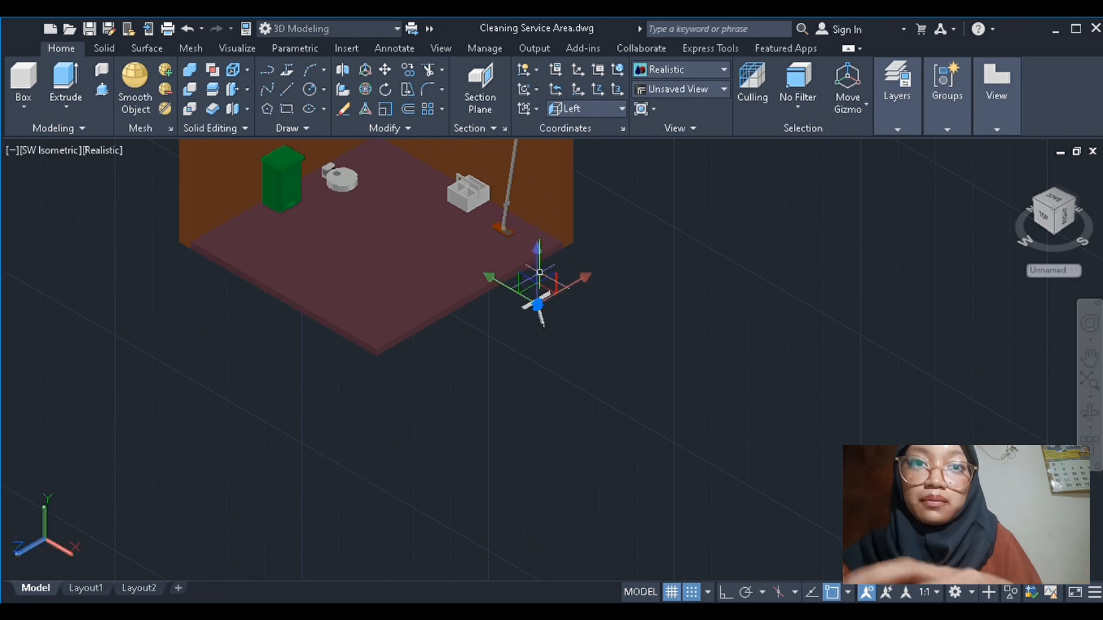
{"action": "key", "text": "Escape"}
Group the parts of the tilted squeegee again
{"action": "scroll", "coordinate": [542, 321], "scroll_direction": "up", "scroll_amount": 6}
{"action": "scroll", "coordinate": [522, 250], "scroll_direction": "up", "scroll_amount": 5}
{"action": "left_click", "coordinate": [524, 252]}
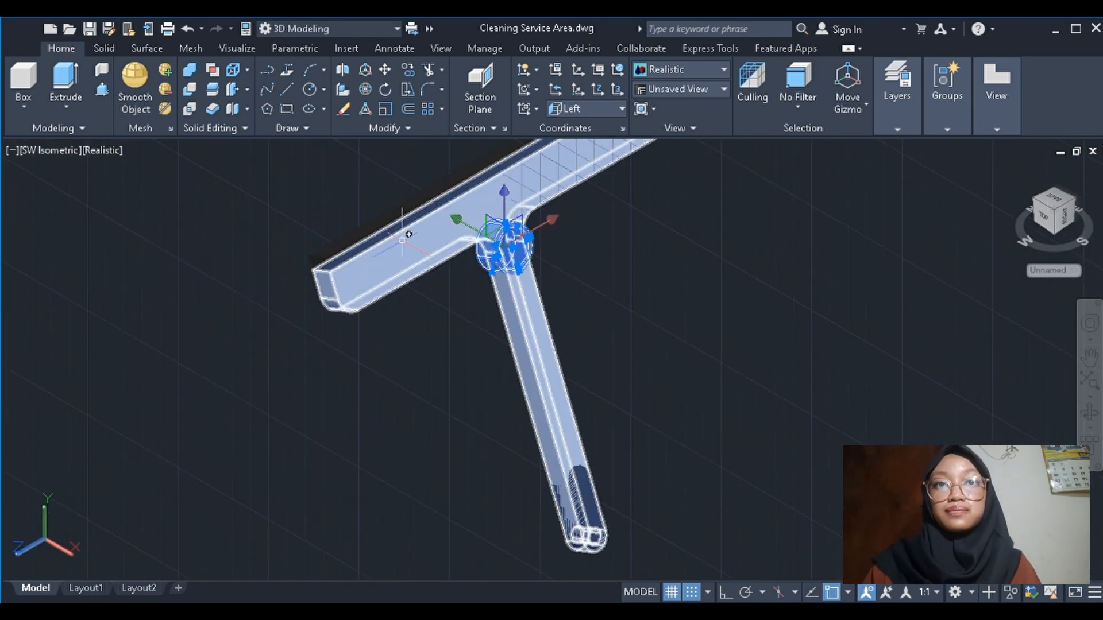
{"action": "left_click", "coordinate": [934, 84]}
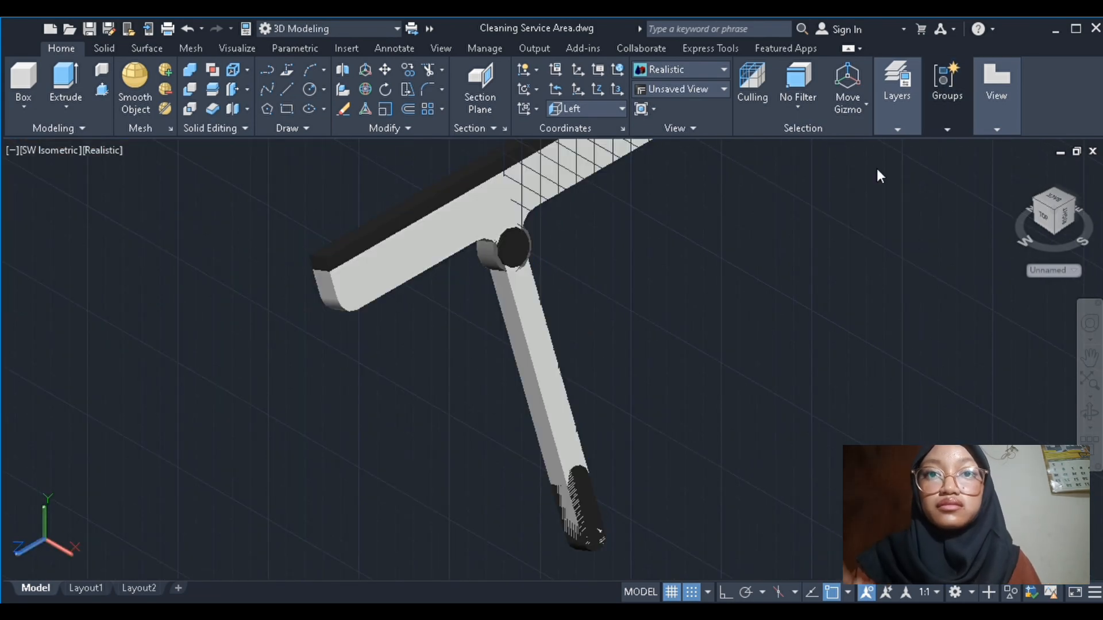
{"action": "left_click", "coordinate": [546, 428]}
{"action": "scroll", "coordinate": [546, 428], "scroll_direction": "down", "scroll_amount": 4}
{"action": "left_click", "coordinate": [543, 348]}
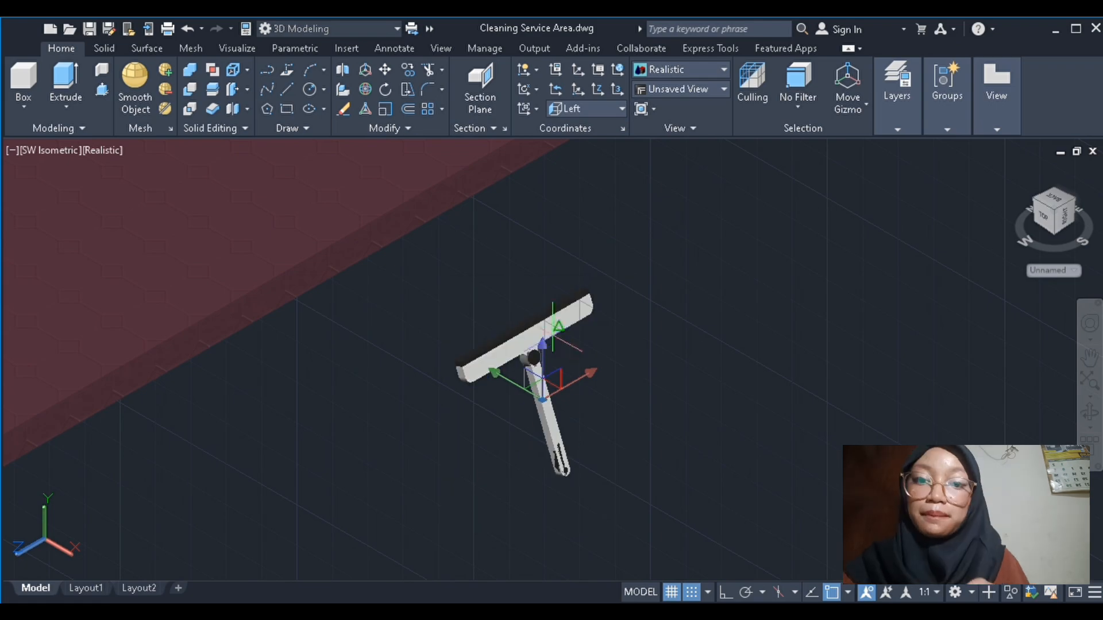
In the Left view, move the squeegee sideways and down until it sits between the trash bin and the caddy
{"action": "scroll", "coordinate": [550, 290], "scroll_direction": "down", "scroll_amount": 5}
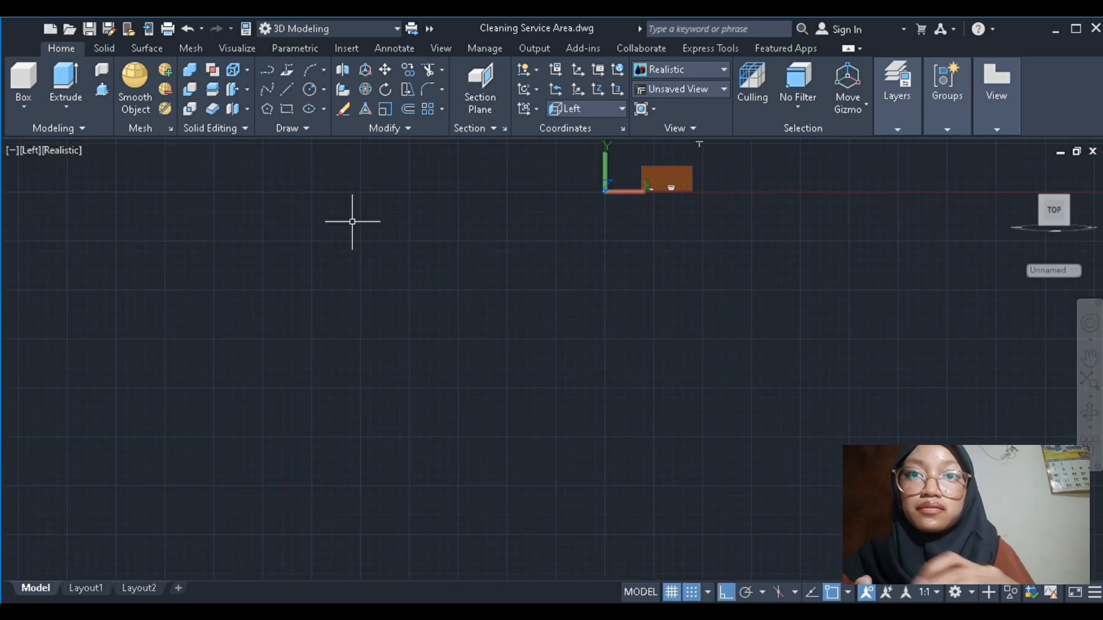
{"action": "scroll", "coordinate": [691, 152], "scroll_direction": "up", "scroll_amount": 7}
{"action": "middle_click_drag", "start_coordinate": [691, 152], "coordinate": [411, 242]}
{"action": "scroll", "coordinate": [503, 456], "scroll_direction": "down", "scroll_amount": 2}
{"action": "left_click", "coordinate": [420, 220]}
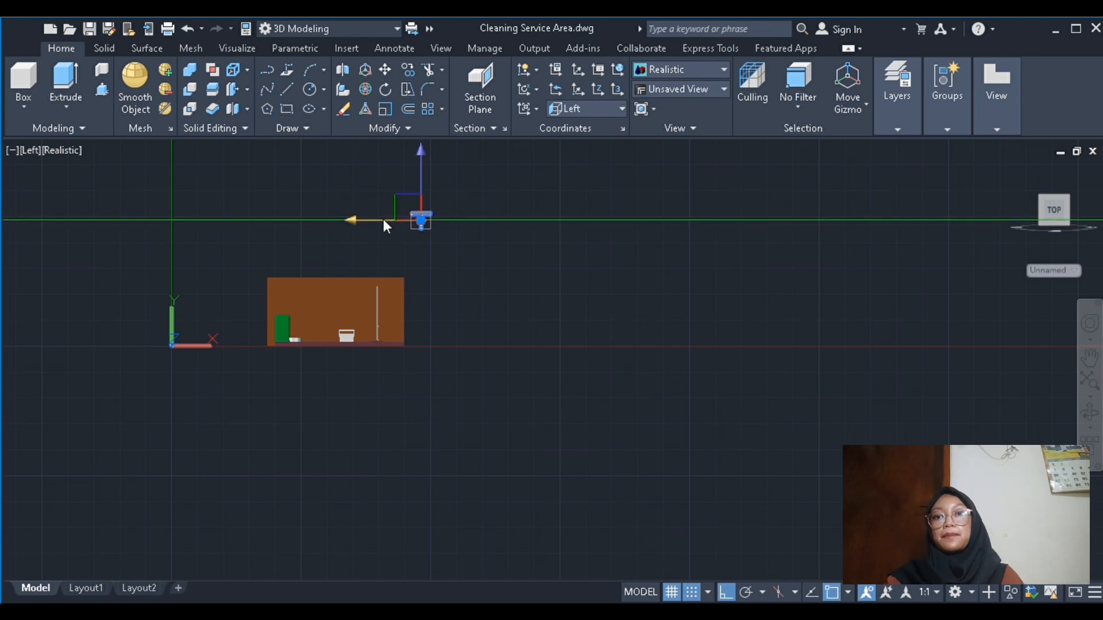
{"action": "left_click", "coordinate": [384, 220]}
{"action": "left_click", "coordinate": [317, 220]}
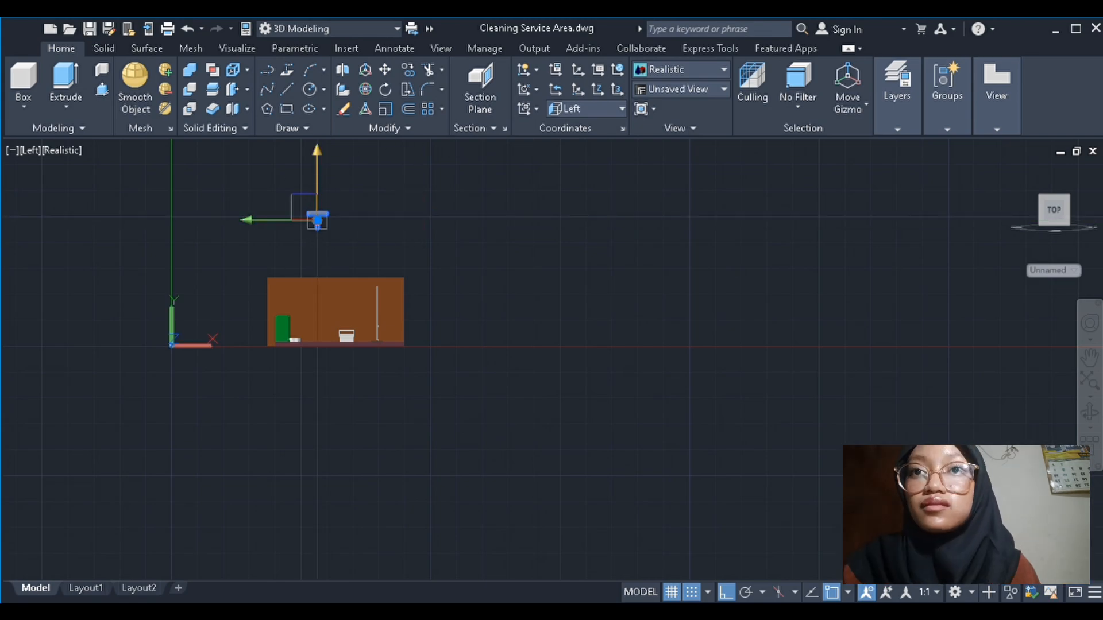
{"action": "left_click", "coordinate": [318, 190]}
{"action": "left_click", "coordinate": [319, 316]}
{"action": "scroll", "coordinate": [376, 295], "scroll_direction": "up", "scroll_amount": 6}
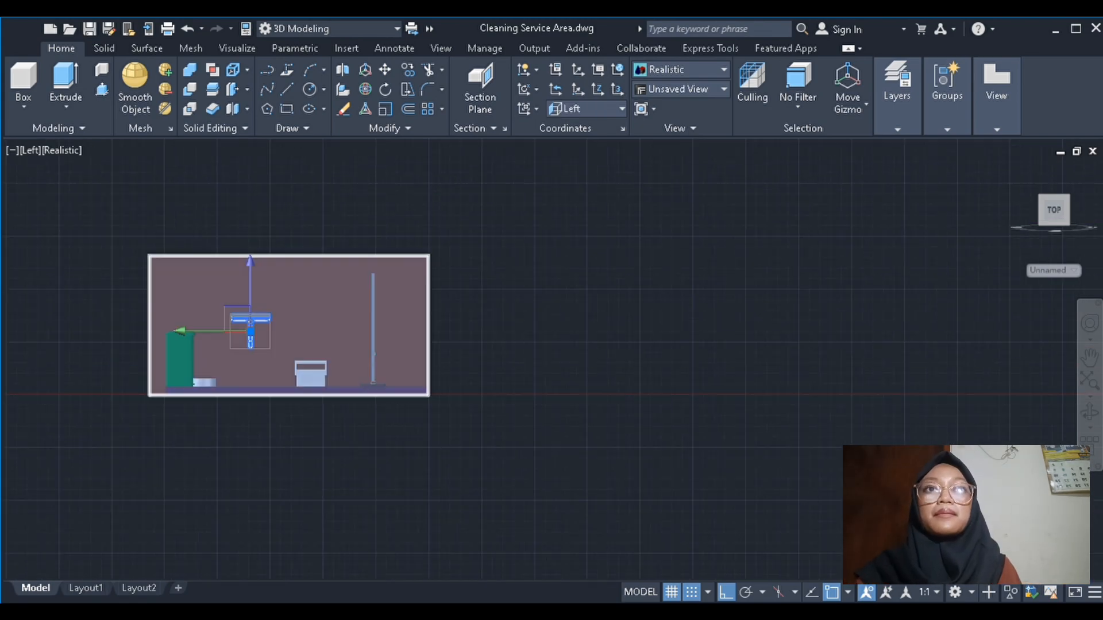
In the SW Isometric view, move the squeegee along the X axis to the wall behind the caddy
{"action": "left_click", "coordinate": [29, 150]}
{"action": "left_click", "coordinate": [151, 312]}
{"action": "scroll", "coordinate": [526, 348], "scroll_direction": "up", "scroll_amount": 5}
{"action": "key", "text": "Escape"}
{"action": "scroll", "coordinate": [506, 325], "scroll_direction": "up", "scroll_amount": 2}
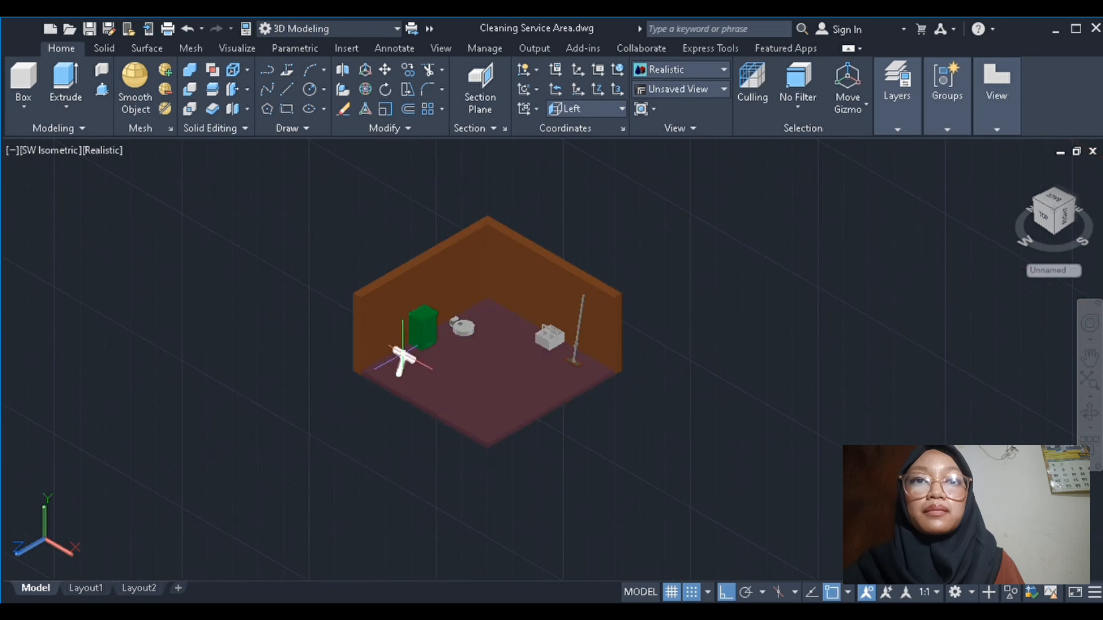
{"action": "left_click", "coordinate": [400, 360]}
{"action": "left_click", "coordinate": [422, 352]}
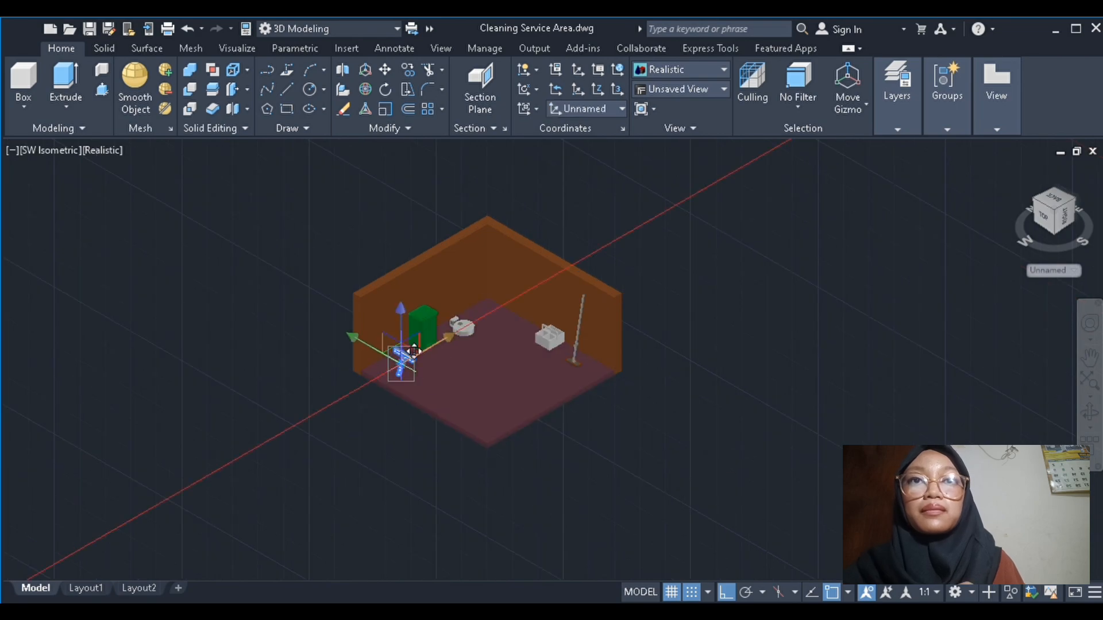
{"action": "left_click", "coordinate": [517, 297]}
{"action": "scroll", "coordinate": [551, 300], "scroll_direction": "up", "scroll_amount": 6}
{"action": "left_click", "coordinate": [369, 308]}
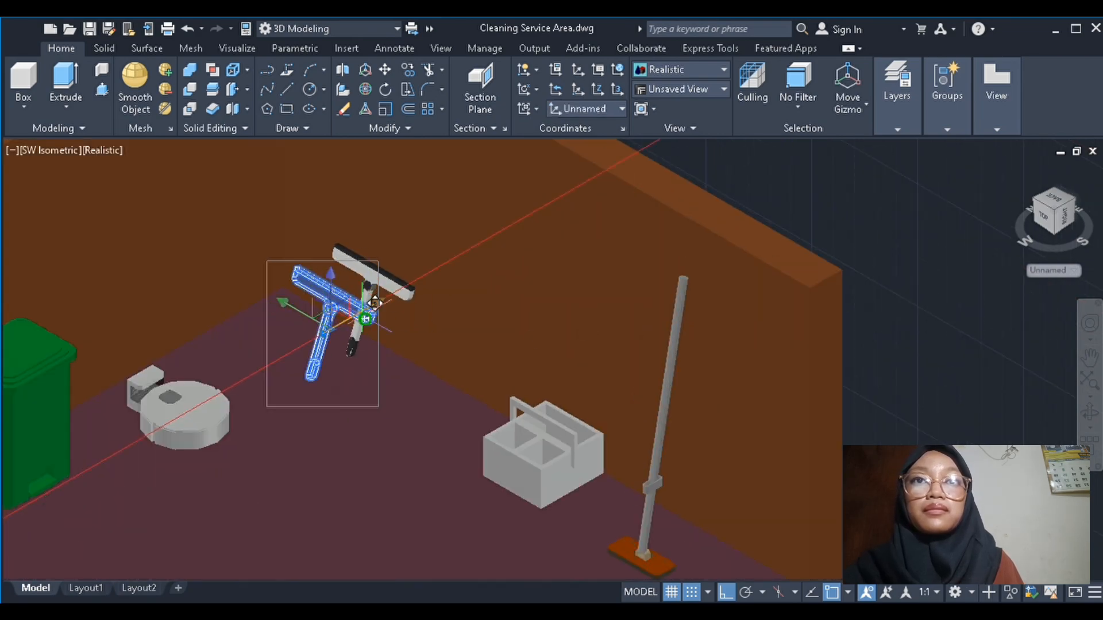
{"action": "left_click", "coordinate": [397, 289]}
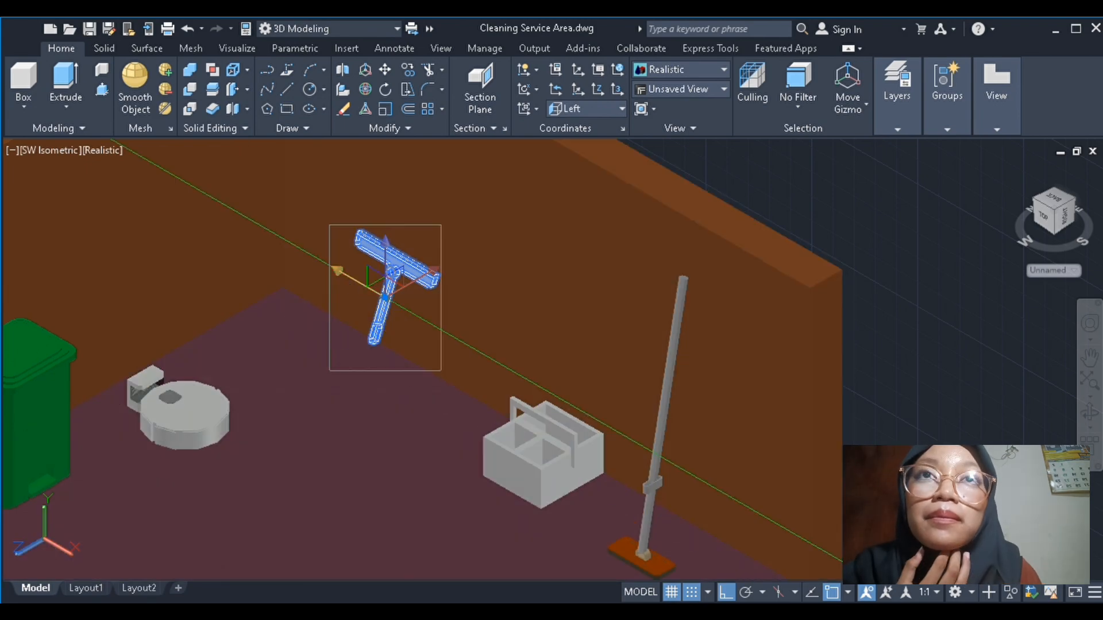
Shift the squeegee along the wall toward the caddy and lower it closer to the floor
{"action": "left_click", "coordinate": [375, 293]}
{"action": "left_click", "coordinate": [410, 320]}
{"action": "left_click", "coordinate": [419, 298]}
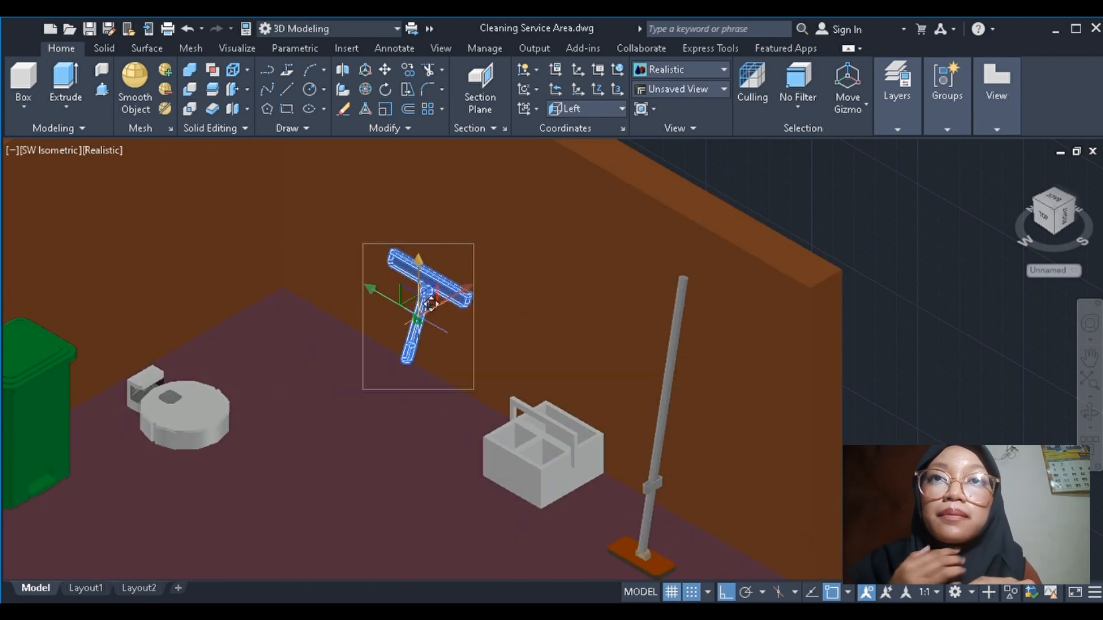
{"action": "left_click", "coordinate": [419, 369]}
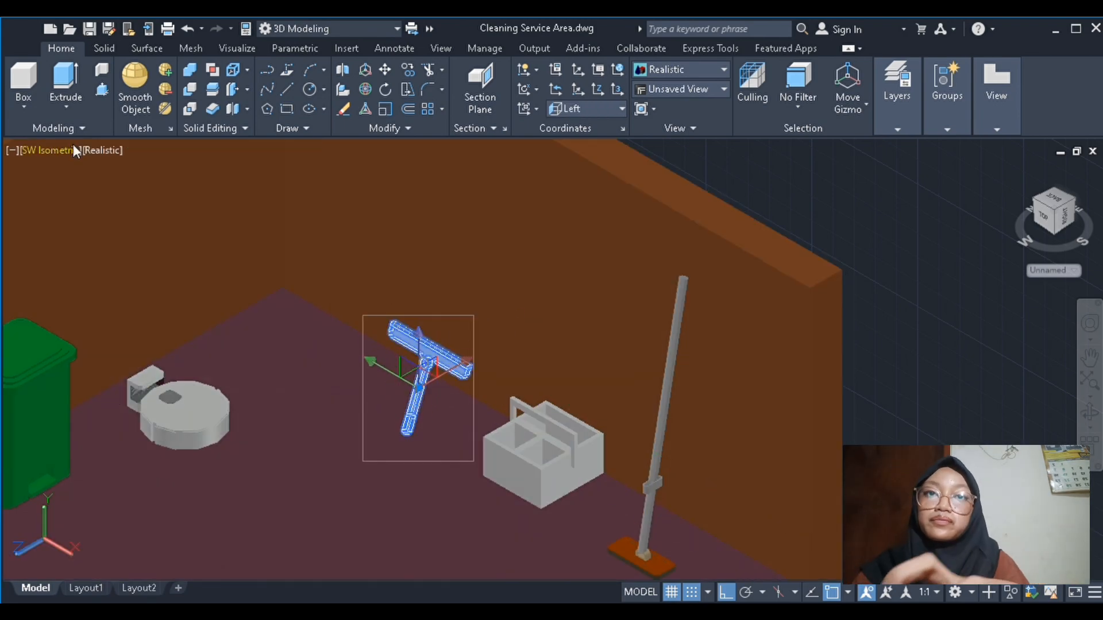
In the Left view, move the squeegee down from its handle end onto the floor surface, then return to SW Isometric
{"action": "left_click", "coordinate": [166, 244]}
{"action": "middle_click_drag", "start_coordinate": [660, 179], "coordinate": [488, 278]}
{"action": "scroll", "coordinate": [487, 279], "scroll_direction": "up", "scroll_amount": 10}
{"action": "left_click", "coordinate": [519, 314]}
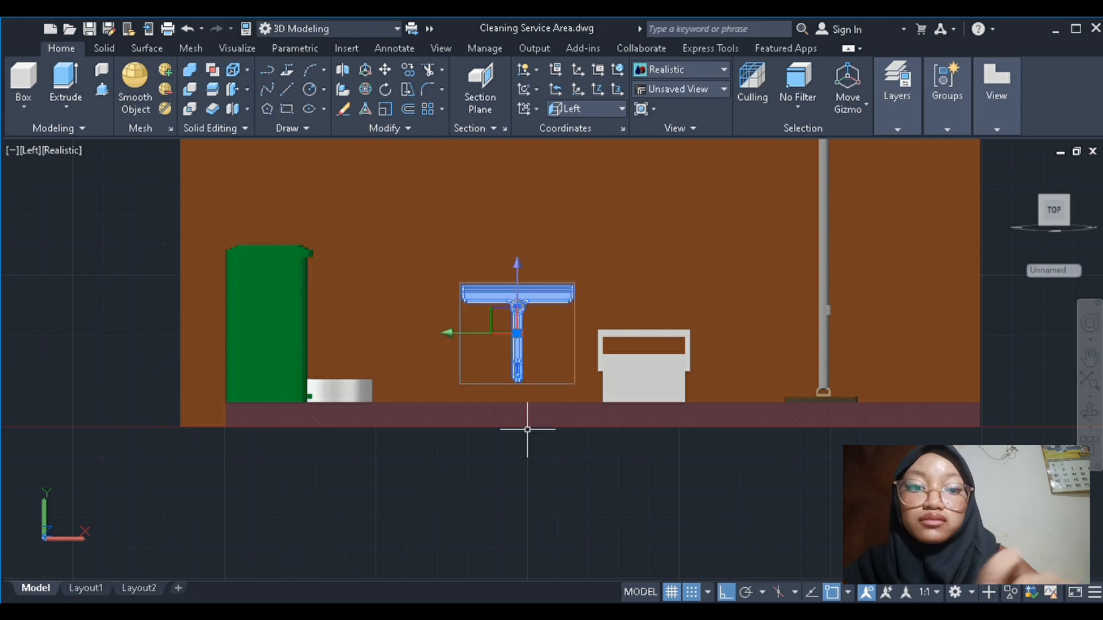
{"action": "type", "text": "m"}
{"action": "key", "text": "Return"}
{"action": "left_click", "coordinate": [519, 381]}
{"action": "left_click", "coordinate": [517, 403]}
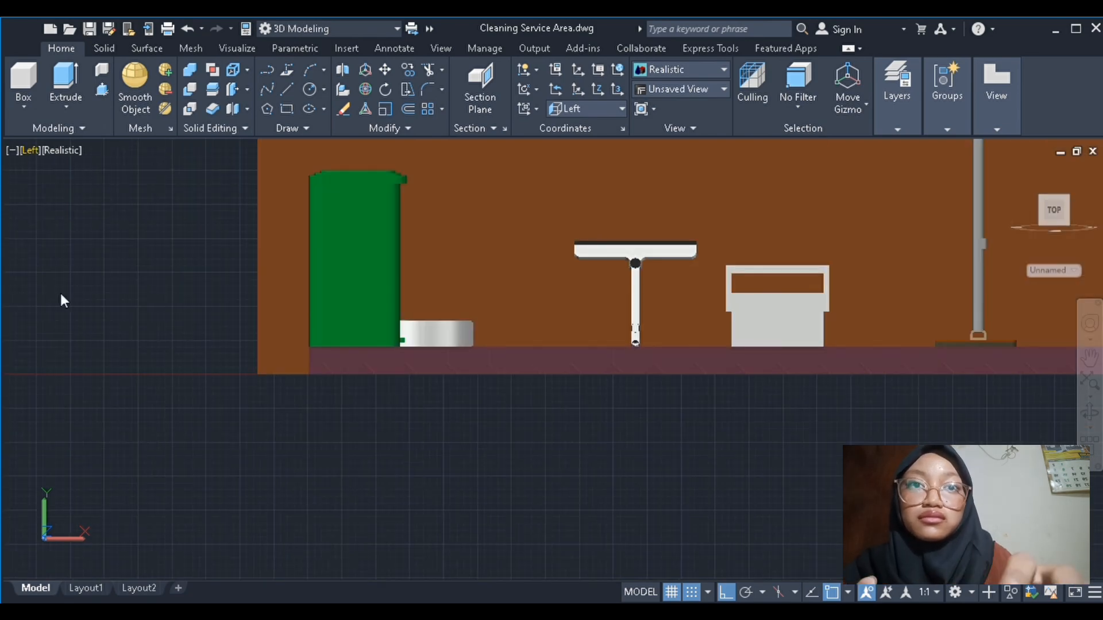
{"action": "left_click", "coordinate": [61, 295]}
{"action": "scroll", "coordinate": [563, 325], "scroll_direction": "up", "scroll_amount": 7}
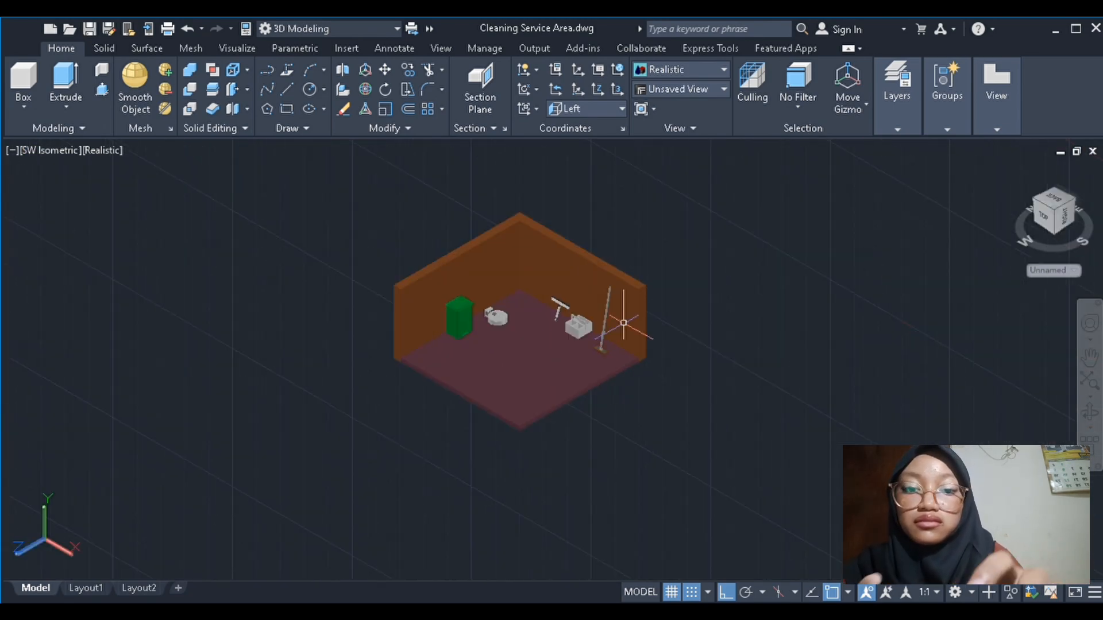
Place spotlights at the outer end of the trash bin wall and at the room's top back corner
{"action": "scroll", "coordinate": [624, 319], "scroll_direction": "up", "scroll_amount": 3}
{"action": "scroll", "coordinate": [611, 306], "scroll_direction": "down", "scroll_amount": 2}
{"action": "left_click", "coordinate": [241, 47]}
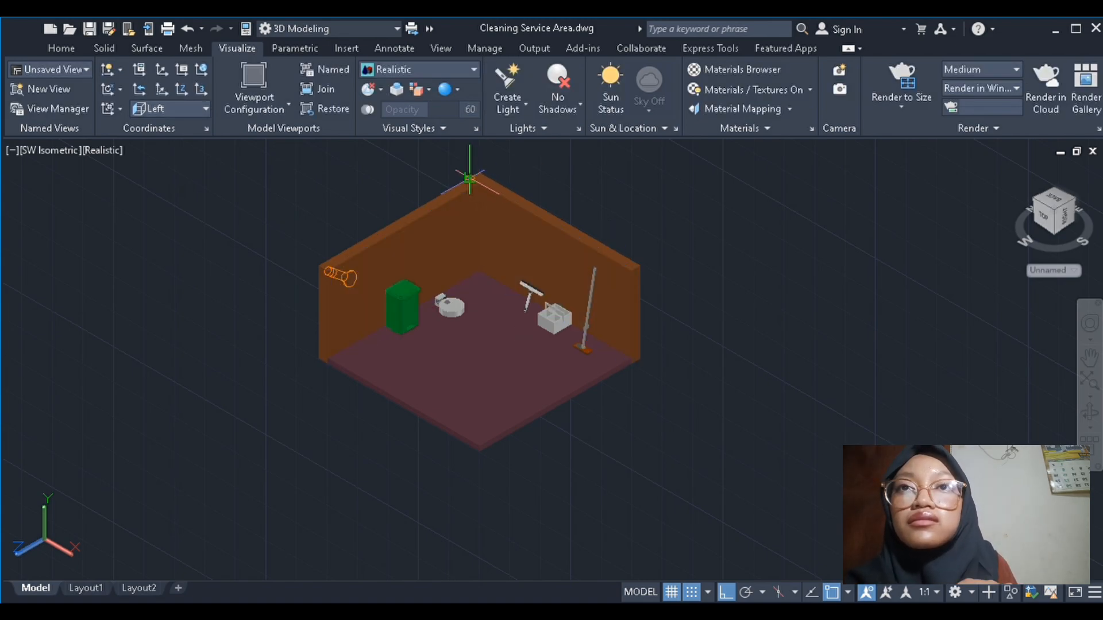
{"action": "left_click", "coordinate": [542, 295]}
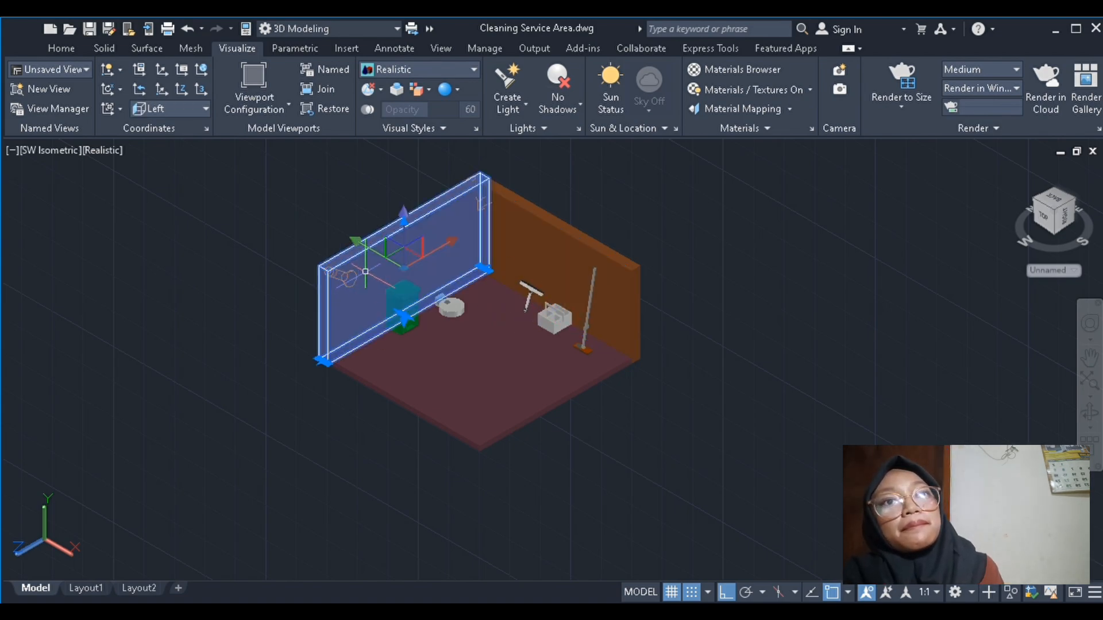
Replace the spotlight on the trash bin wall with one placed at the wall's outer top corner and aimed at the caddy
{"action": "left_click", "coordinate": [340, 277]}
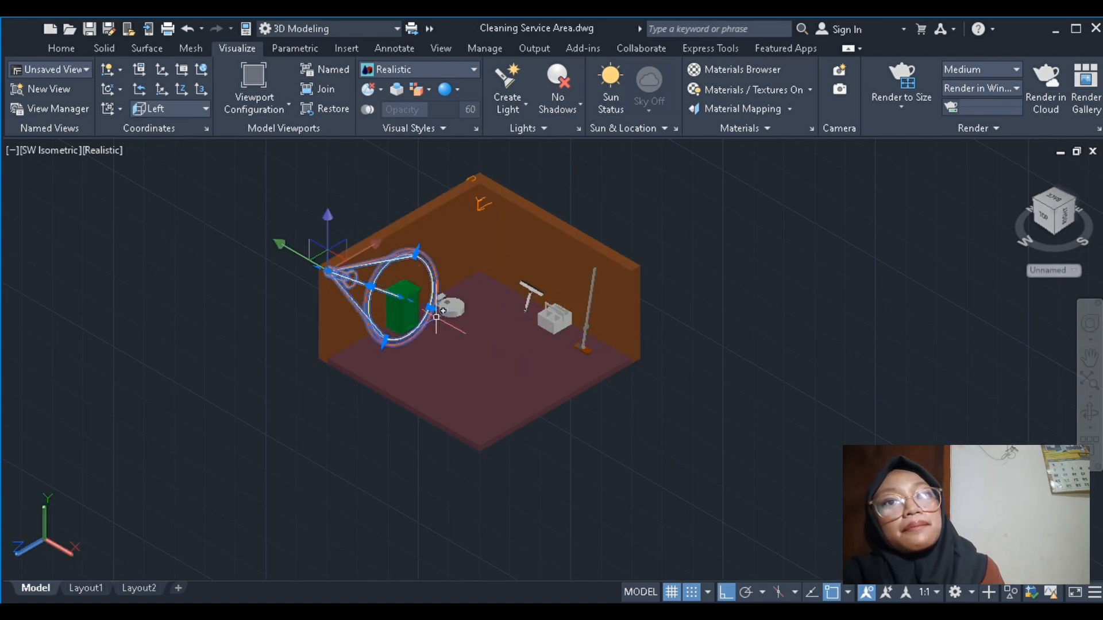
{"action": "key", "text": "Delete"}
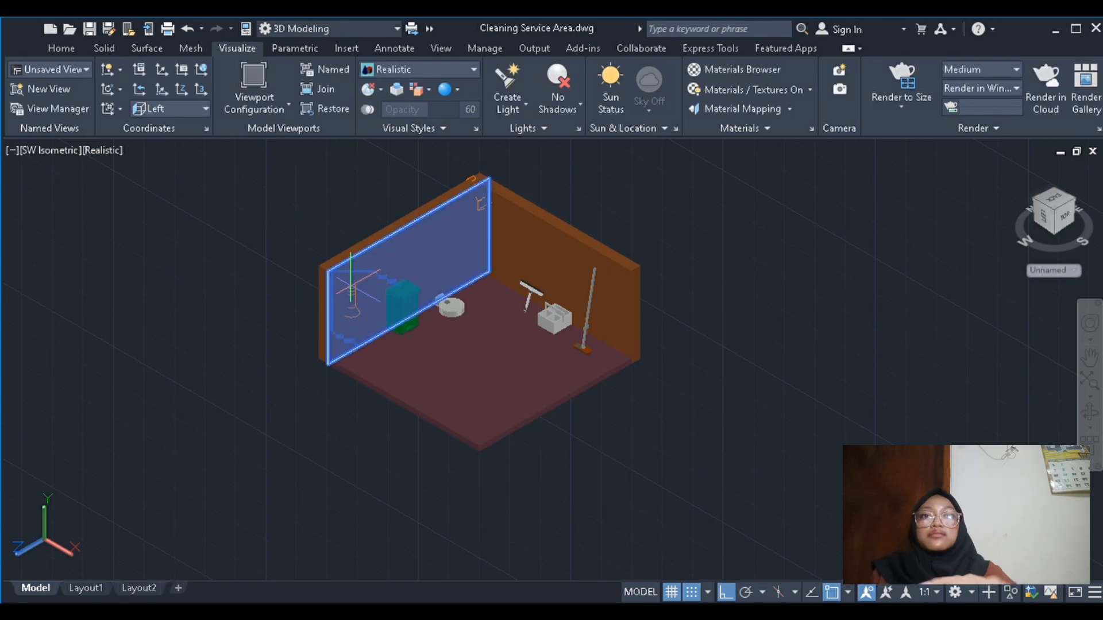
{"action": "left_click", "coordinate": [328, 271]}
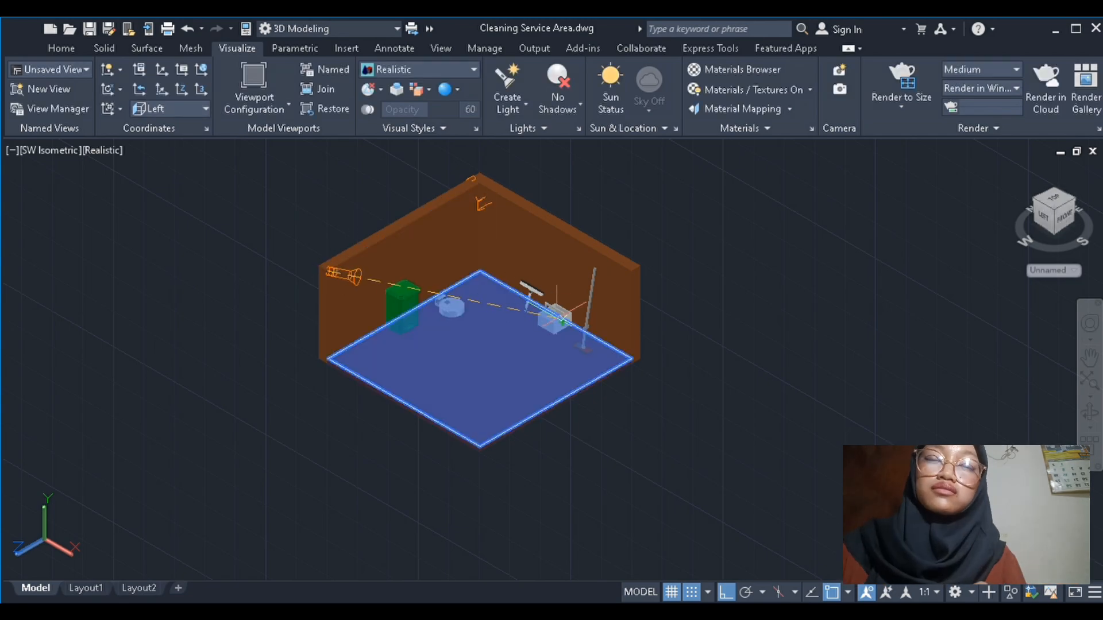
{"action": "left_click", "coordinate": [556, 319]}
{"action": "key", "text": "Return"}
Place a spotlight high on the wall behind the mop, aimed toward the robot vacuum
{"action": "left_click", "coordinate": [511, 86]}
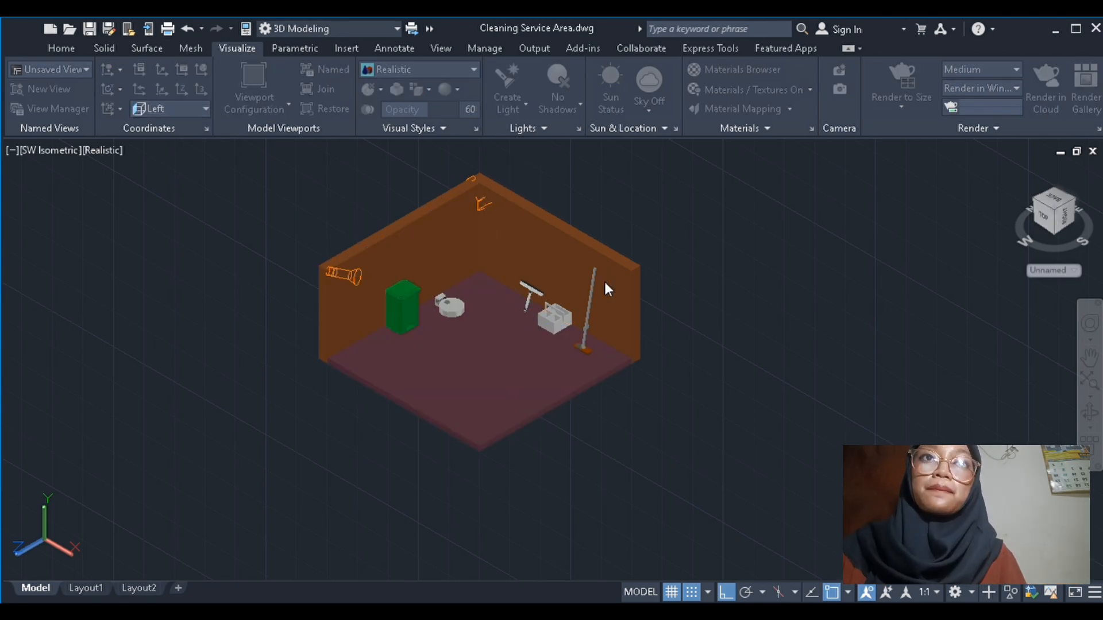
{"action": "left_click", "coordinate": [571, 236]}
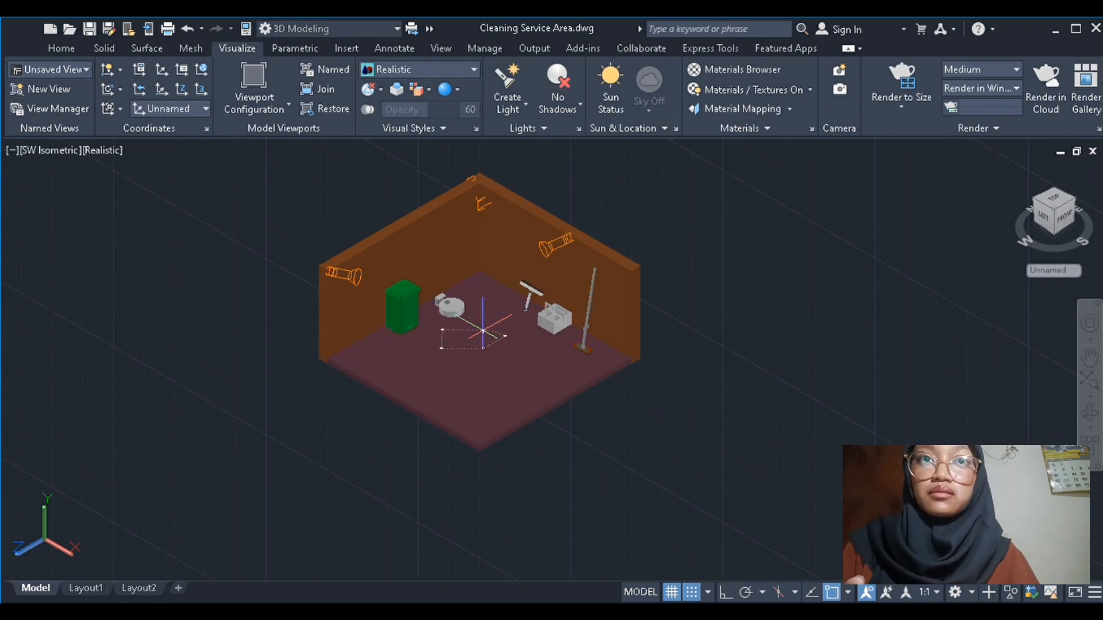
{"action": "scroll", "coordinate": [402, 388], "scroll_direction": "down", "scroll_amount": 2}
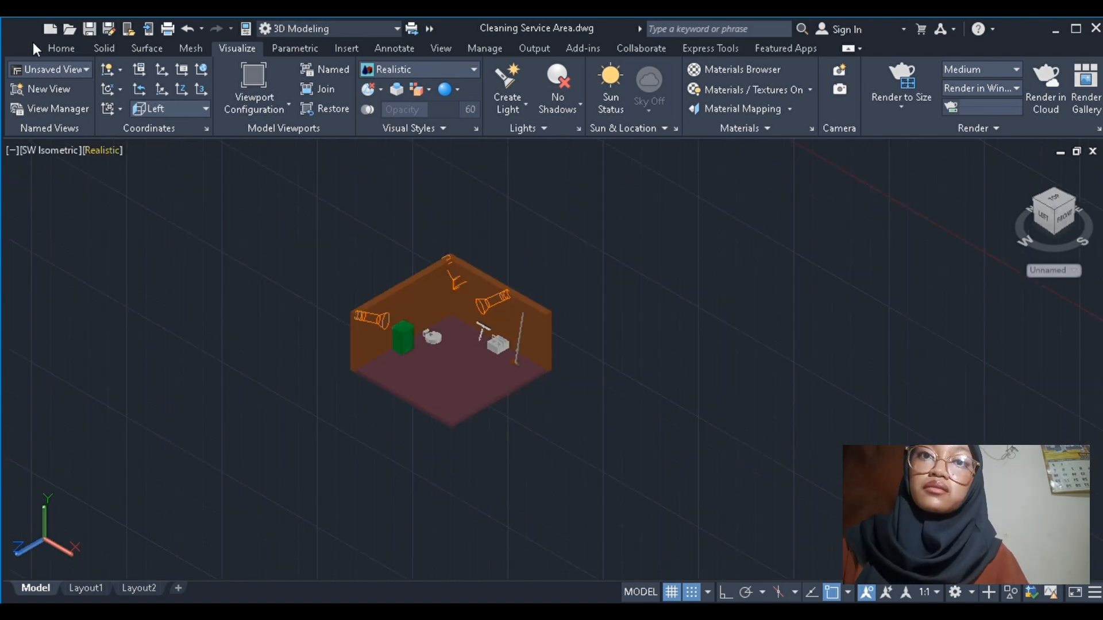
{"action": "scroll", "coordinate": [436, 350], "scroll_direction": "up", "scroll_amount": 2}
Draw a vertical guide line up from the floor's centre and place a spotlight at its top aimed at the floor's centre
{"action": "left_click", "coordinate": [463, 383]}
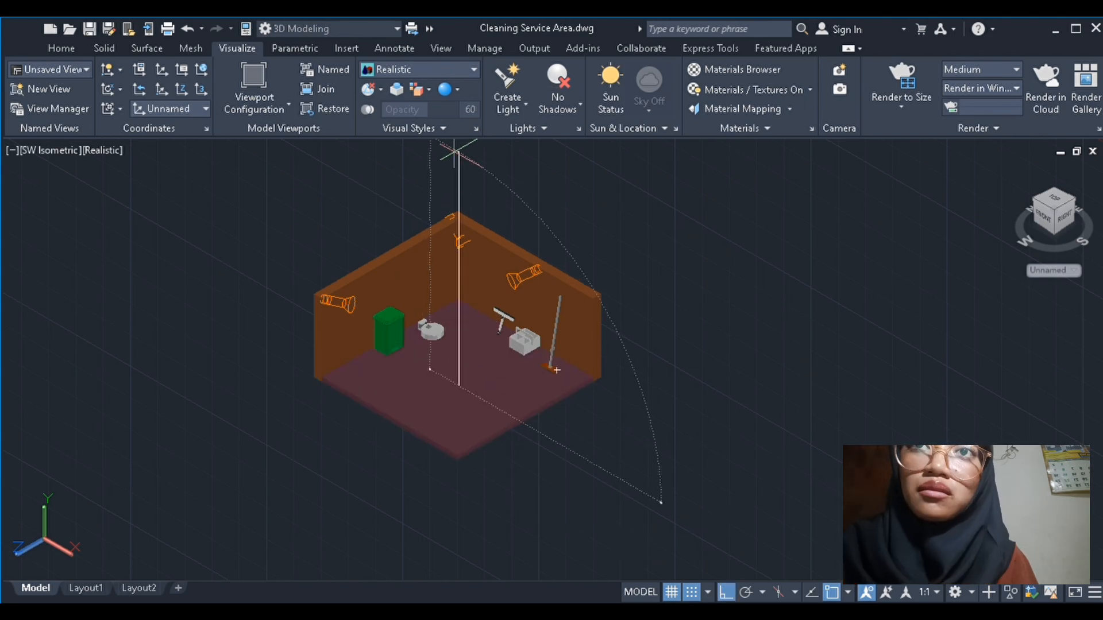
{"action": "left_click", "coordinate": [458, 172]}
{"action": "left_click", "coordinate": [499, 105]}
{"action": "left_click", "coordinate": [459, 172]}
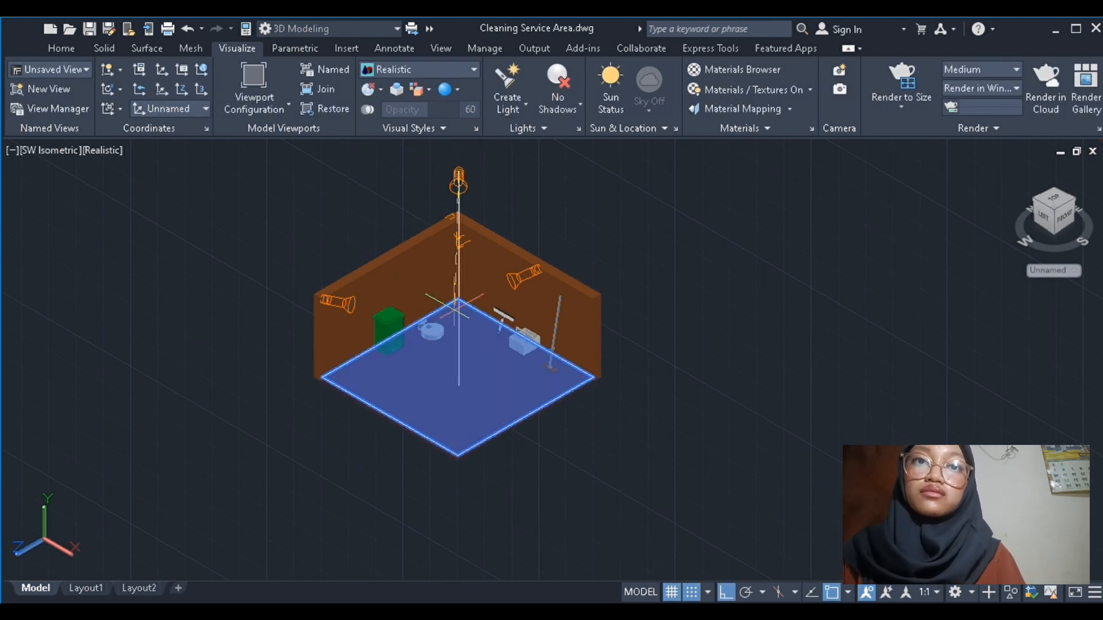
{"action": "left_click", "coordinate": [458, 385]}
{"action": "key", "text": "Return"}
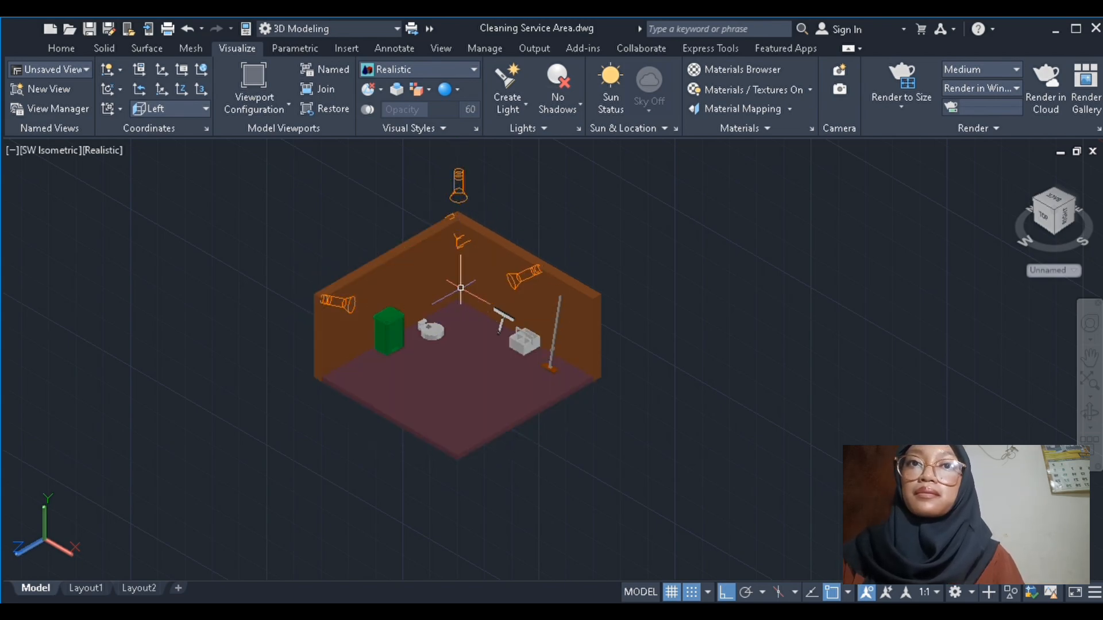
Switch from default lighting to the placed spotlights and adjust the scene's lighting sliders
{"action": "left_click", "coordinate": [492, 152]}
{"action": "mouse_move", "coordinate": [501, 182]}
{"action": "left_mouse_down"}
{"action": "mouse_move", "coordinate": [517, 182]}
{"action": "mouse_move", "coordinate": [463, 182]}
{"action": "mouse_move", "coordinate": [503, 192]}
{"action": "left_mouse_up"}
{"action": "left_click_drag", "start_coordinate": [587, 194], "coordinate": [481, 208]}
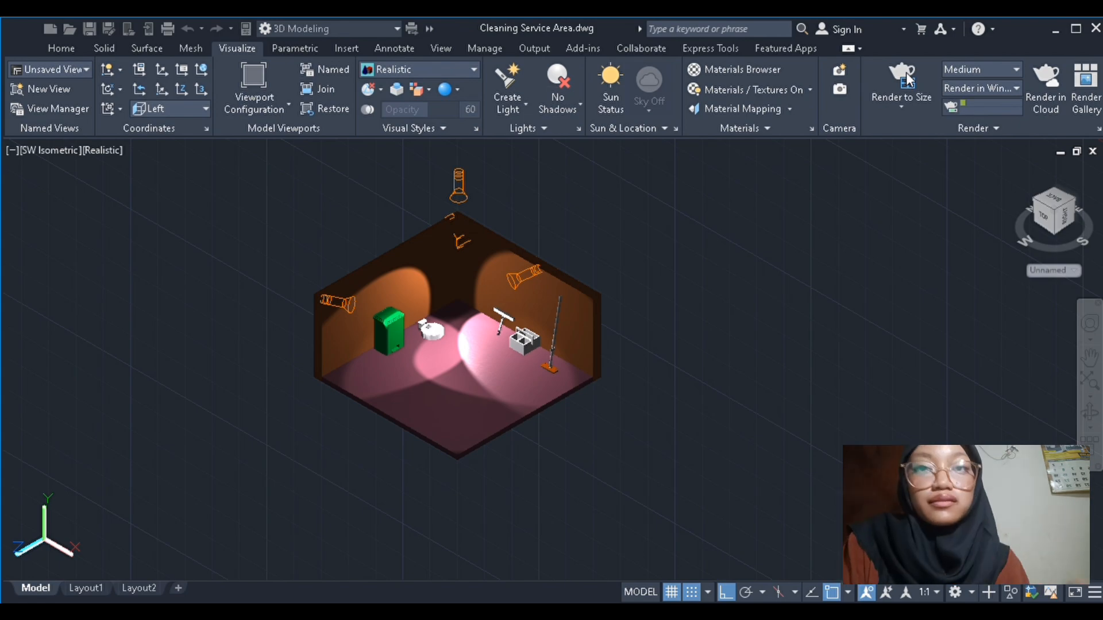
{"action": "scroll", "coordinate": [704, 290], "scroll_direction": "down", "scroll_amount": 5}
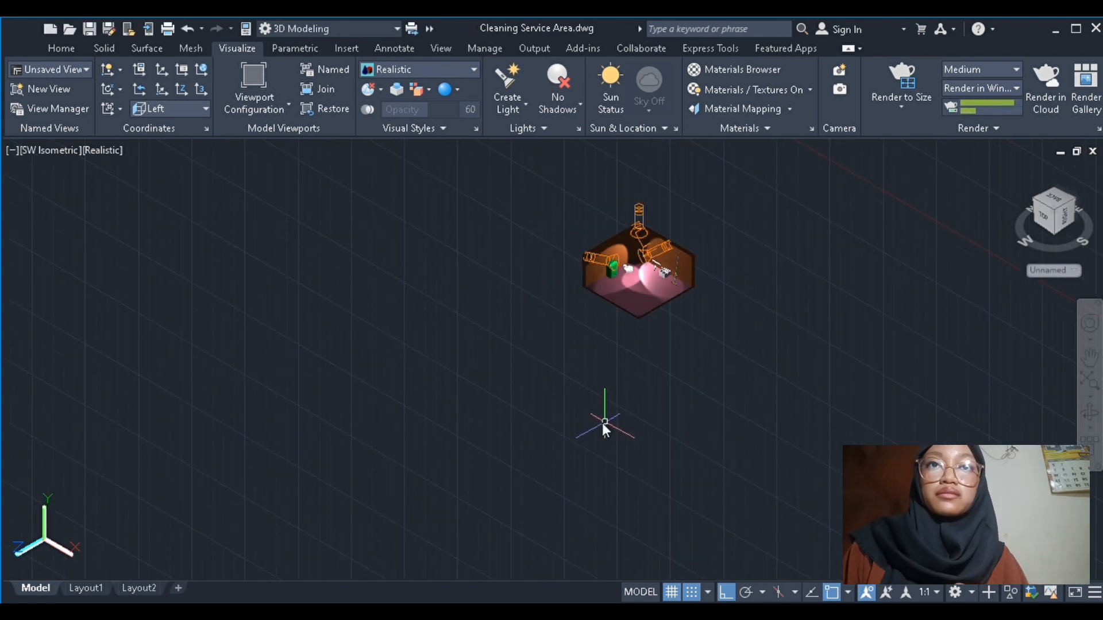
{"action": "scroll", "coordinate": [603, 426], "scroll_direction": "up", "scroll_amount": 4}
{"action": "scroll", "coordinate": [665, 209], "scroll_direction": "down", "scroll_amount": 6}
{"action": "scroll", "coordinate": [536, 337], "scroll_direction": "up", "scroll_amount": 2}
{"action": "scroll", "coordinate": [710, 230], "scroll_direction": "down", "scroll_amount": 2}
{"action": "scroll", "coordinate": [339, 364], "scroll_direction": "down", "scroll_amount": 4}
{"action": "scroll", "coordinate": [485, 310], "scroll_direction": "up", "scroll_amount": 5}
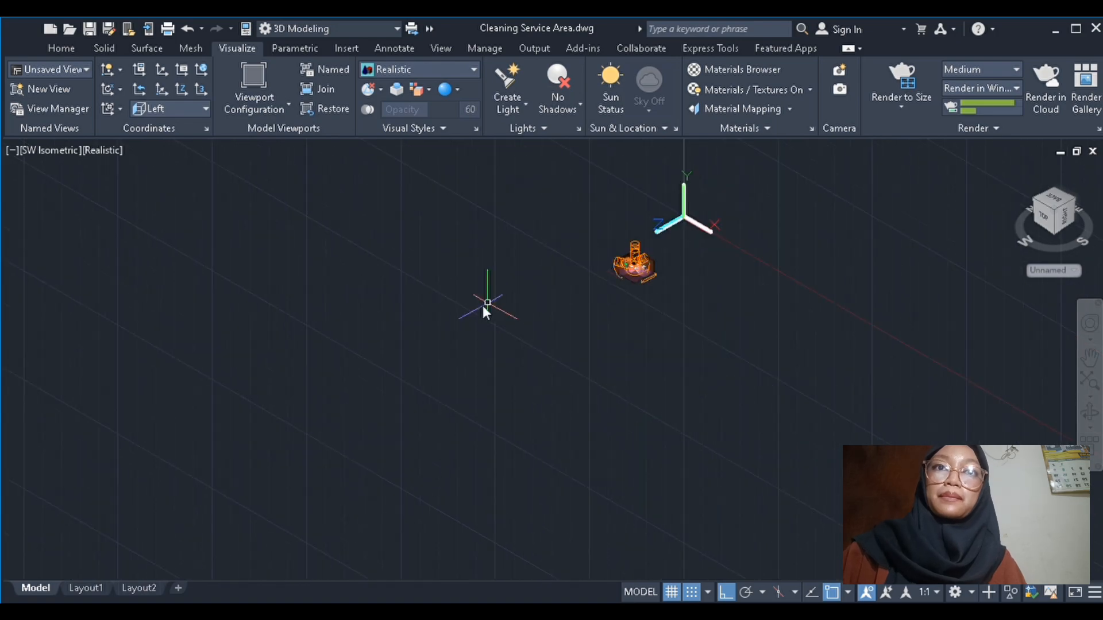
{"action": "scroll", "coordinate": [215, 386], "scroll_direction": "down", "scroll_amount": 5}
{"action": "middle_click_drag", "start_coordinate": [226, 379], "coordinate": [436, 304]}
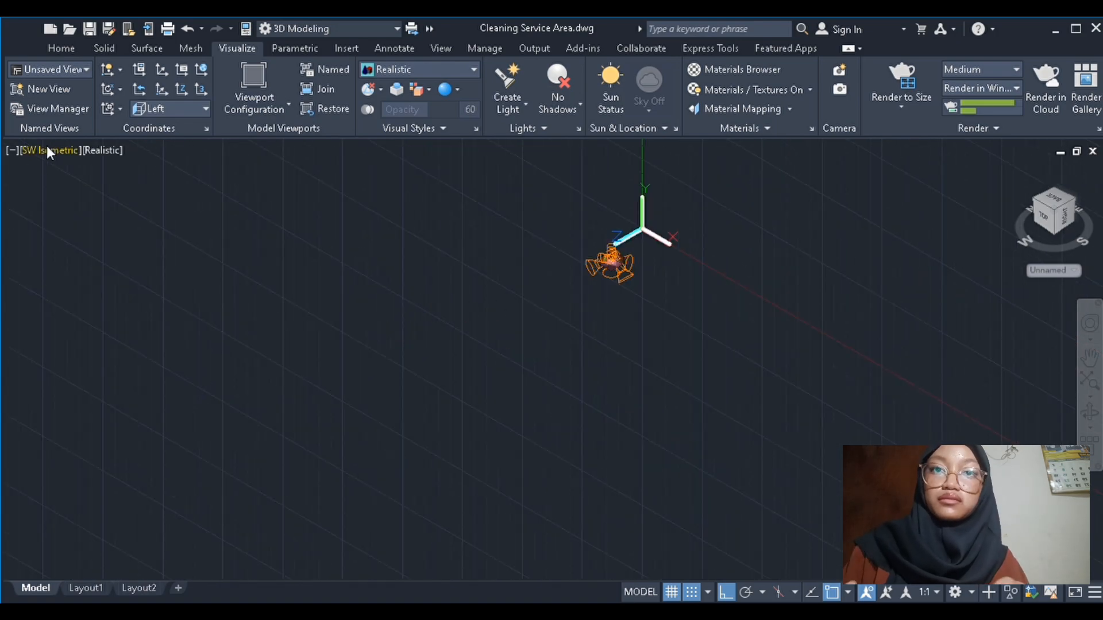
{"action": "scroll", "coordinate": [775, 338], "scroll_direction": "up", "scroll_amount": 5}
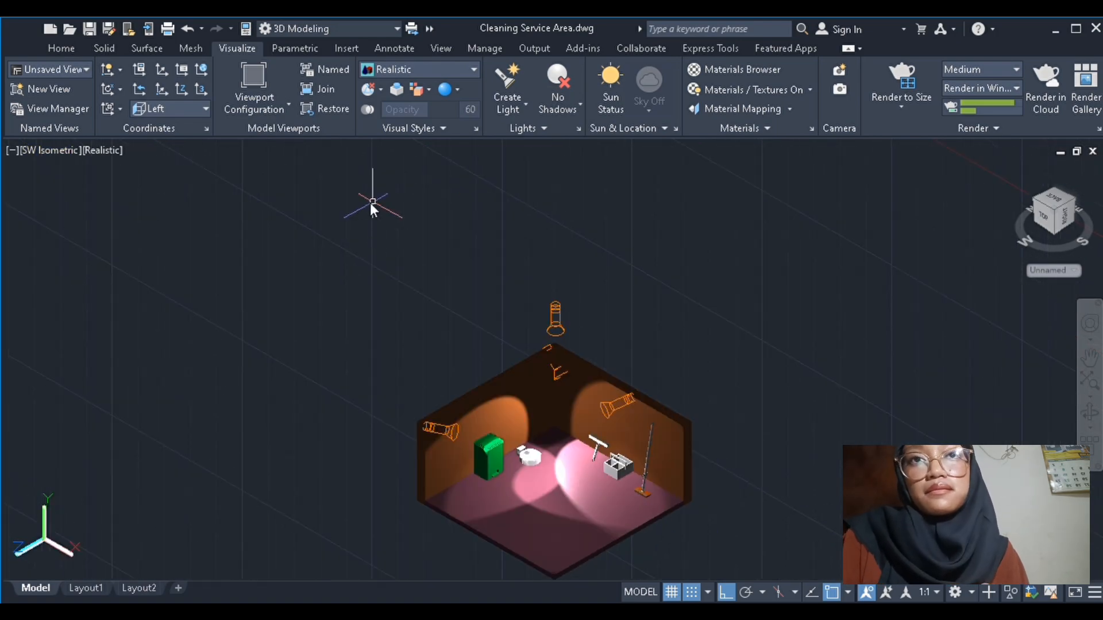
{"action": "scroll", "coordinate": [345, 287], "scroll_direction": "down", "scroll_amount": 4}
{"action": "scroll", "coordinate": [468, 357], "scroll_direction": "up", "scroll_amount": 5}
{"action": "scroll", "coordinate": [443, 325], "scroll_direction": "down", "scroll_amount": 5}
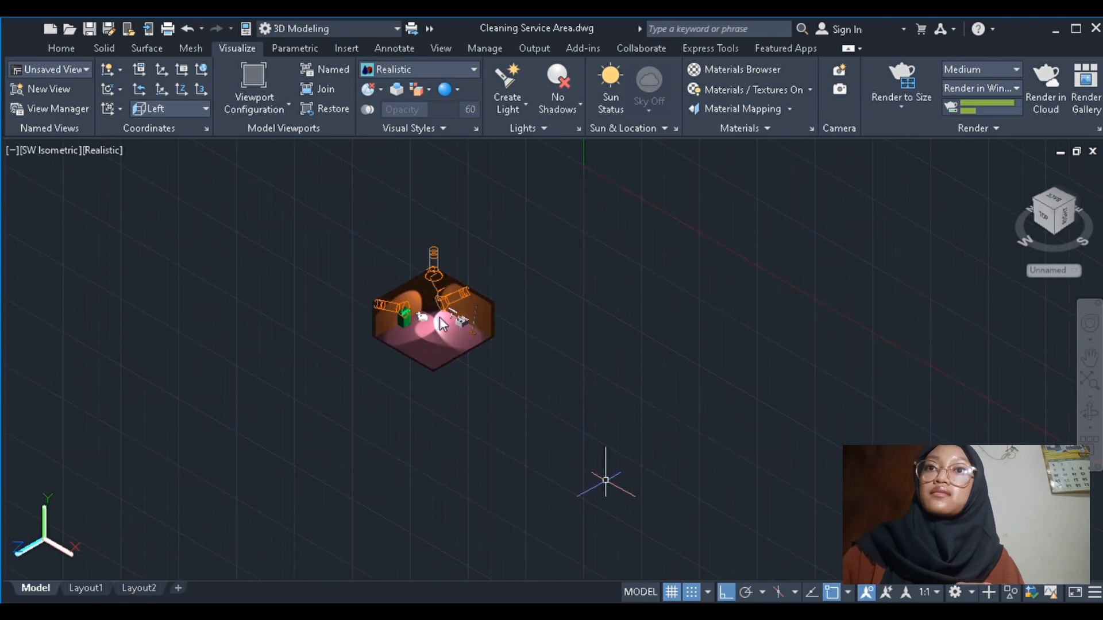
{"action": "scroll", "coordinate": [439, 320], "scroll_direction": "up", "scroll_amount": 2}
{"action": "scroll", "coordinate": [425, 287], "scroll_direction": "down", "scroll_amount": 5}
{"action": "scroll", "coordinate": [569, 256], "scroll_direction": "up", "scroll_amount": 7}
{"action": "scroll", "coordinate": [356, 489], "scroll_direction": "down", "scroll_amount": 3}
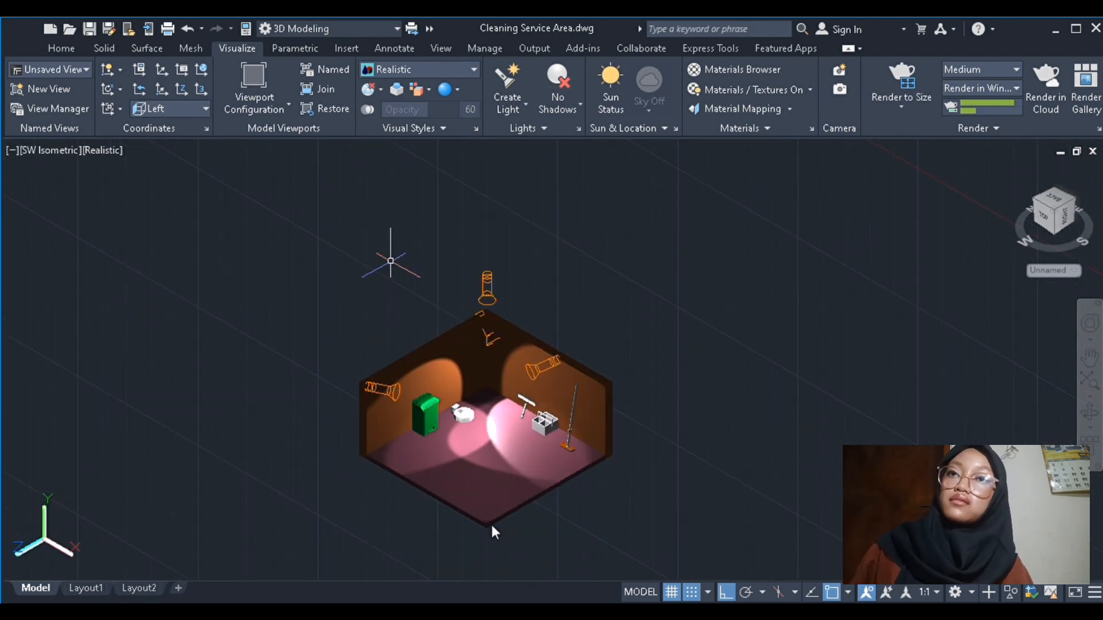
{"action": "scroll", "coordinate": [455, 295], "scroll_direction": "down", "scroll_amount": 4}
{"action": "scroll", "coordinate": [446, 308], "scroll_direction": "up", "scroll_amount": 3}
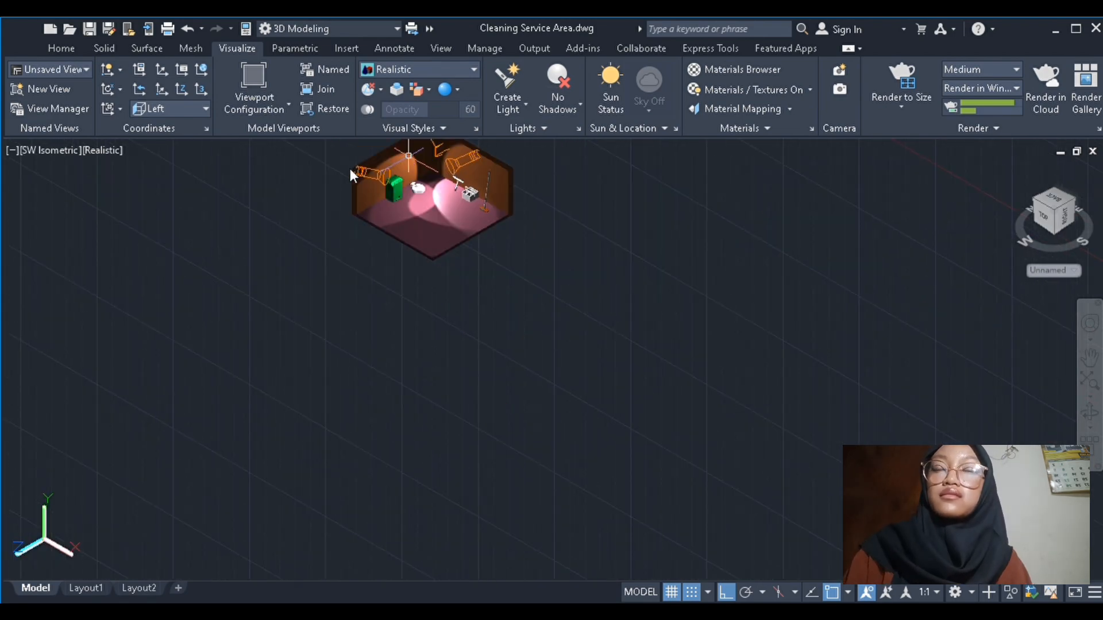
{"action": "scroll", "coordinate": [483, 408], "scroll_direction": "up", "scroll_amount": 3}
{"action": "scroll", "coordinate": [451, 353], "scroll_direction": "down", "scroll_amount": 6}
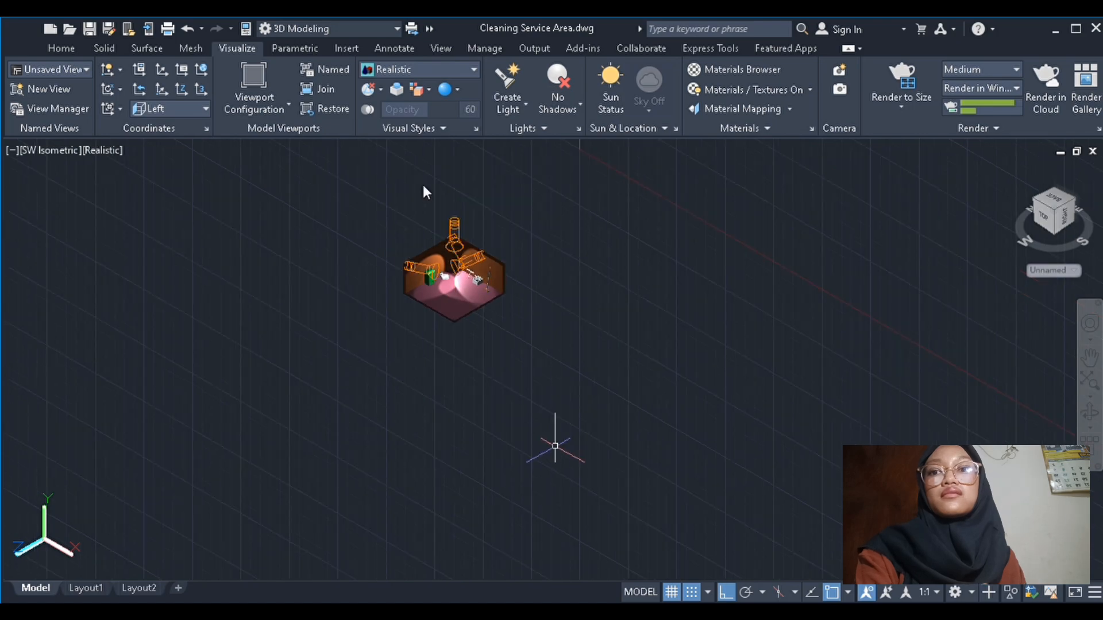
{"action": "scroll", "coordinate": [413, 177], "scroll_direction": "up", "scroll_amount": 3}
{"action": "scroll", "coordinate": [488, 434], "scroll_direction": "down", "scroll_amount": 5}
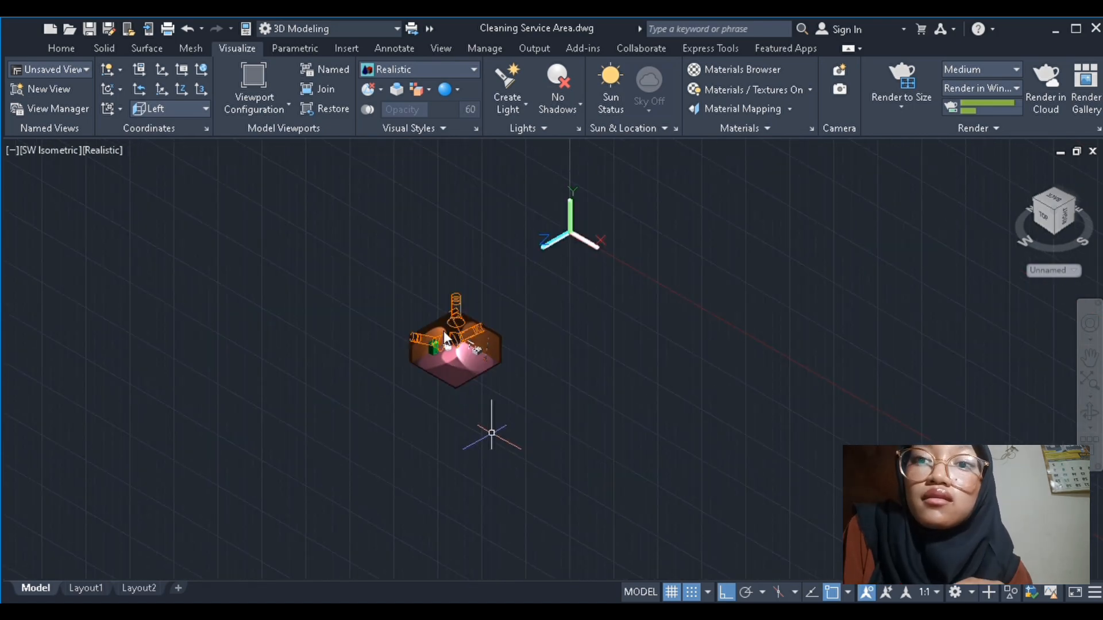
{"action": "scroll", "coordinate": [403, 264], "scroll_direction": "down", "scroll_amount": 1}
Render the whole spotlit room at Medium quality in the render window, and render it again with a closer view of the cleaning equipment
{"action": "scroll", "coordinate": [496, 391], "scroll_direction": "up", "scroll_amount": 6}
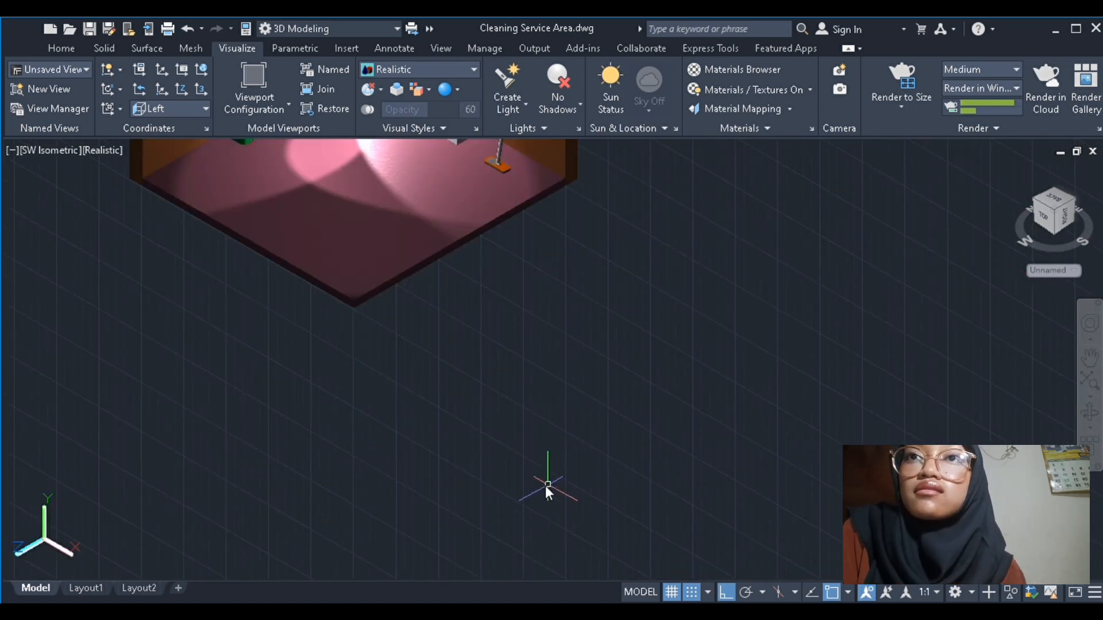
{"action": "scroll", "coordinate": [546, 485], "scroll_direction": "down", "scroll_amount": 4}
{"action": "scroll", "coordinate": [714, 320], "scroll_direction": "up", "scroll_amount": 3}
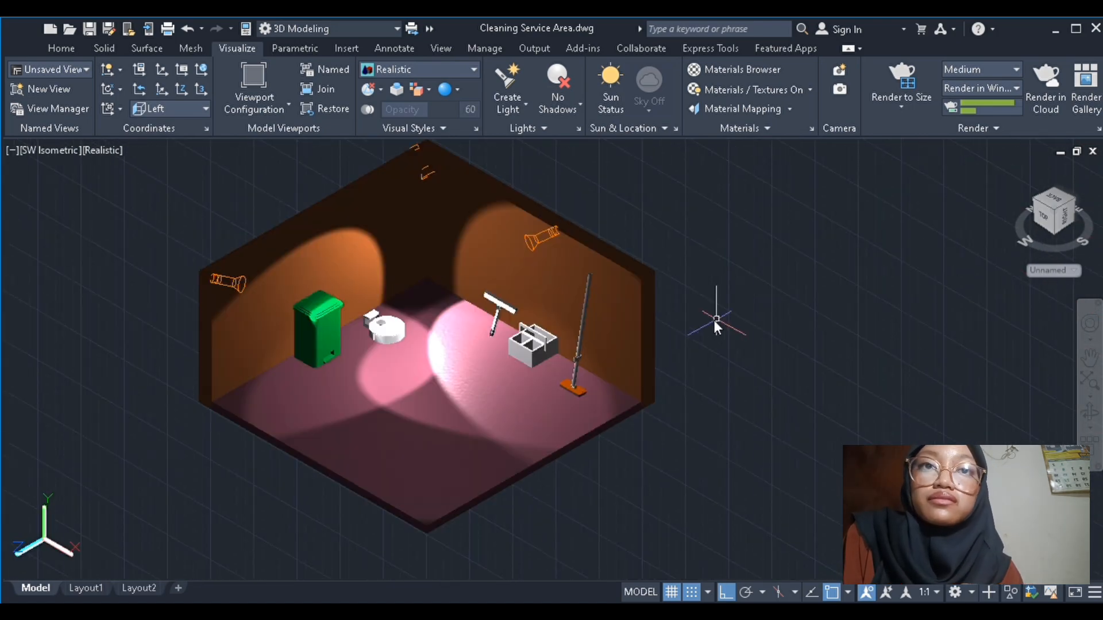
{"action": "left_click", "coordinate": [894, 80]}
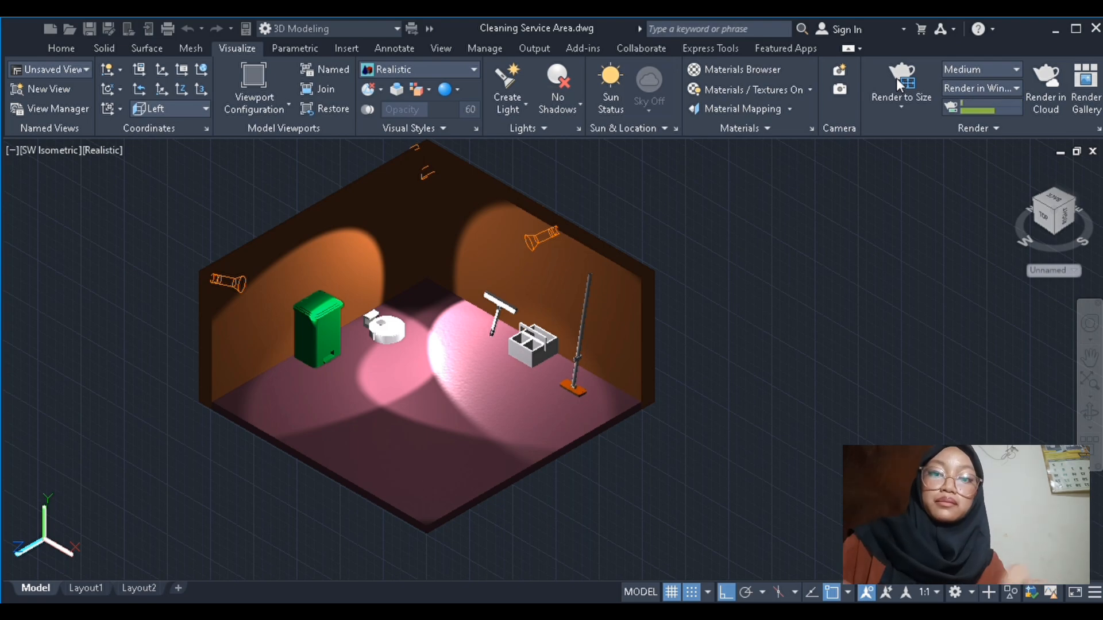
{"action": "scroll", "coordinate": [97, 224], "scroll_direction": "up", "scroll_amount": 2}
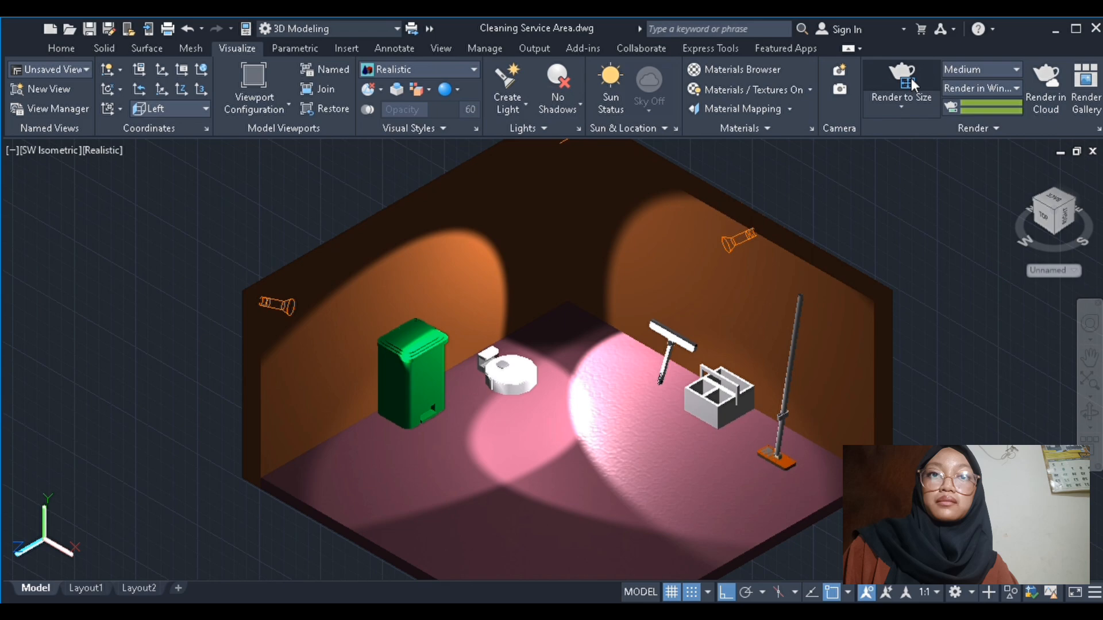
{"action": "left_click", "coordinate": [912, 80]}
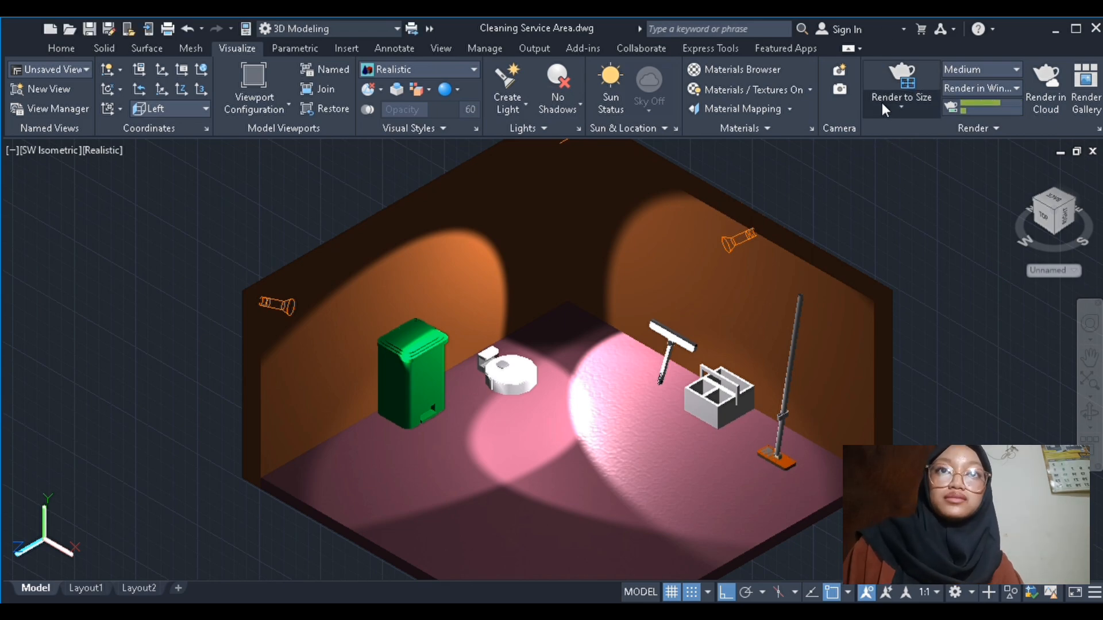
{"action": "left_click", "coordinate": [901, 76]}
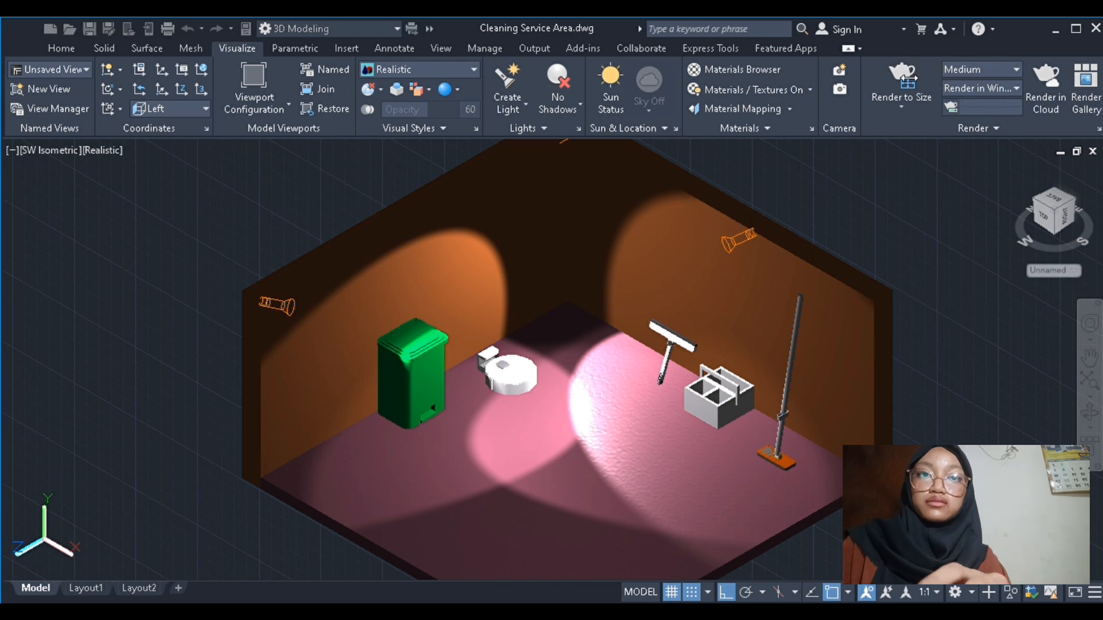